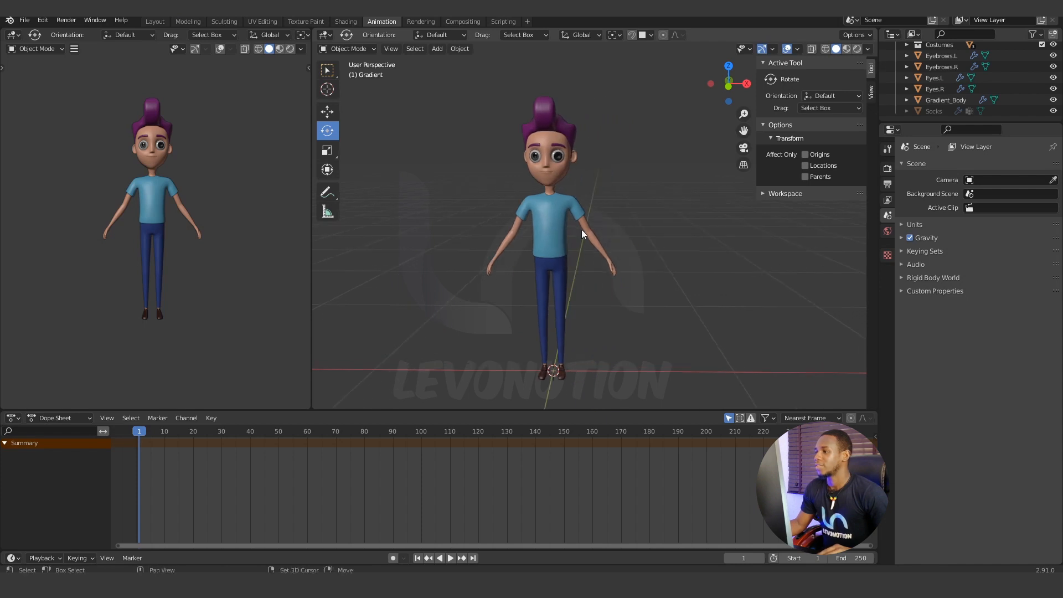
Examine the character model and its placement at the world origin from perspective and front views.
{"action": "scroll", "coordinate": [592, 257], "scroll_direction": "down", "scroll_amount": 2}
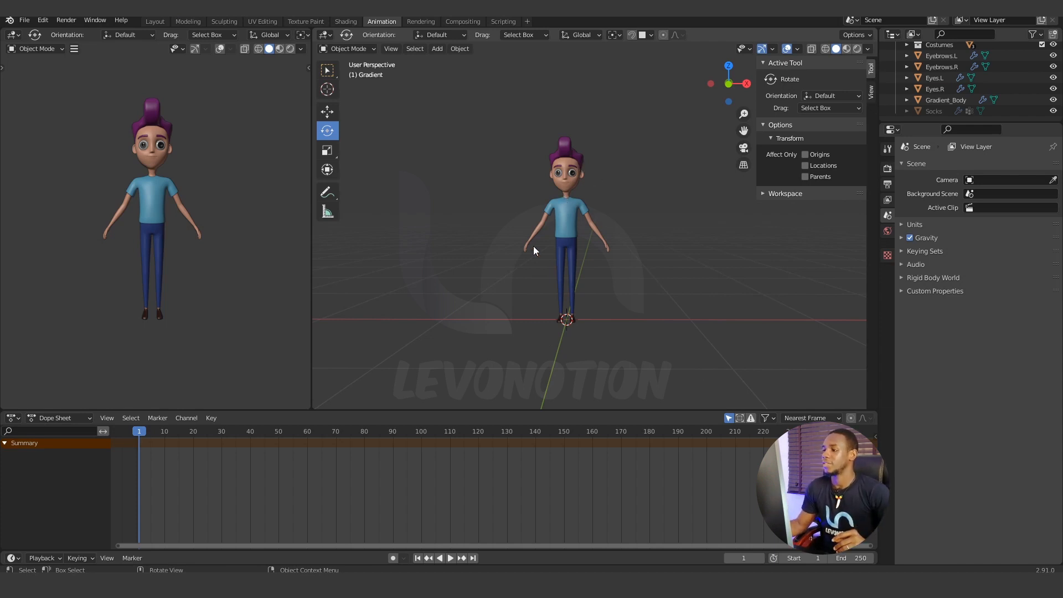
{"action": "middle_click_drag", "start_coordinate": [548, 225], "coordinate": [588, 239]}
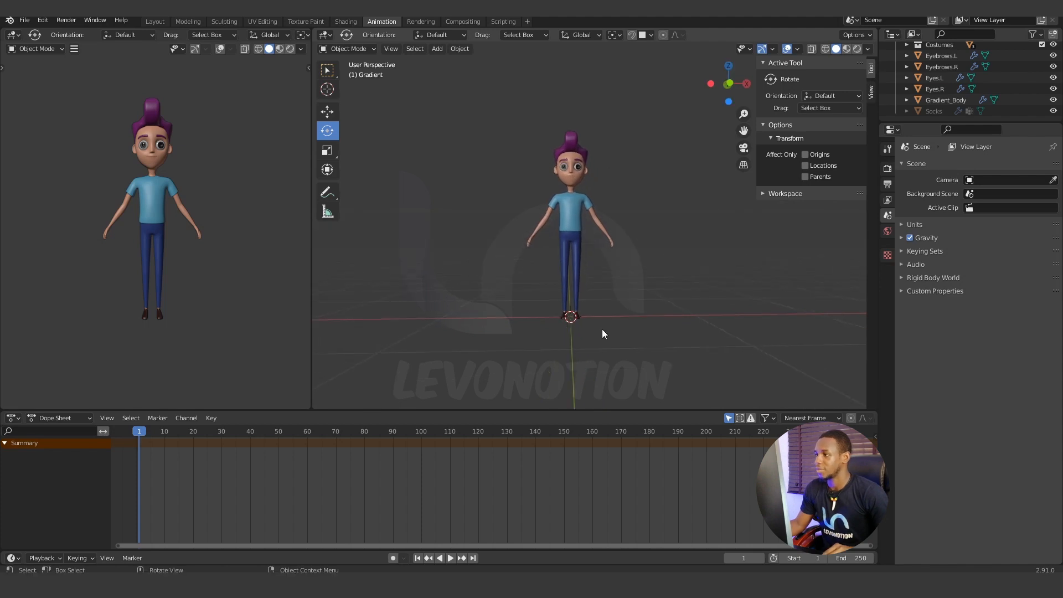
{"action": "scroll", "coordinate": [578, 304], "scroll_direction": "up", "scroll_amount": 2}
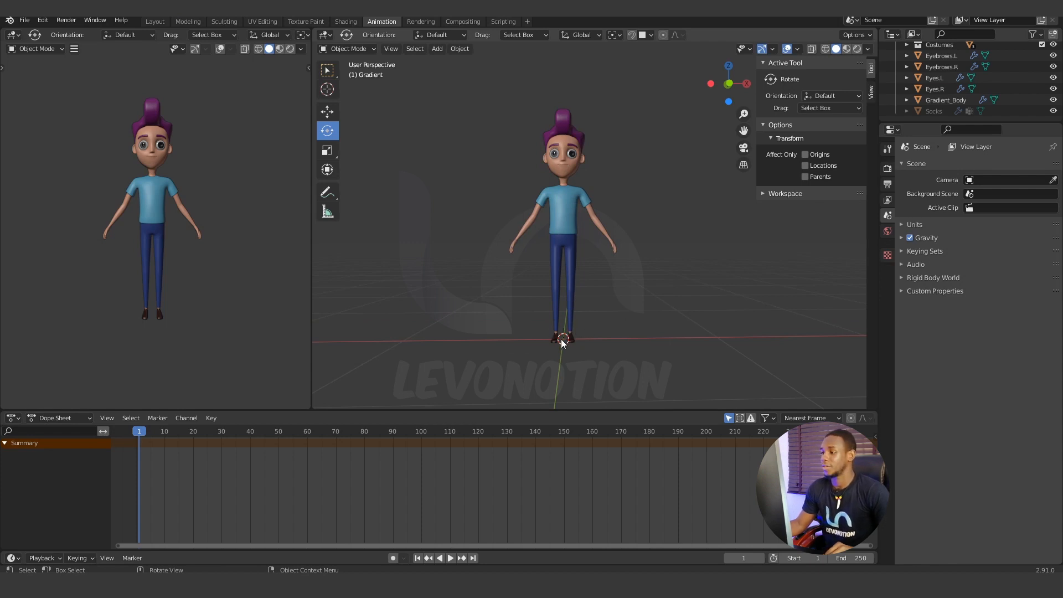
{"action": "scroll", "coordinate": [576, 341], "scroll_direction": "down", "scroll_amount": 1}
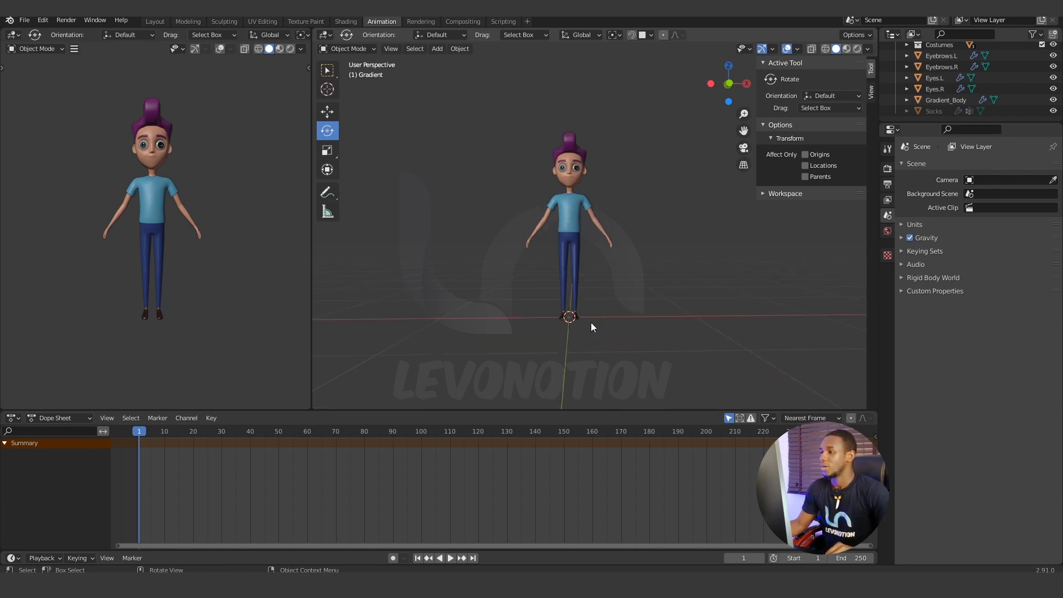
{"action": "middle_click_drag", "start_coordinate": [599, 219], "coordinate": [600, 235]}
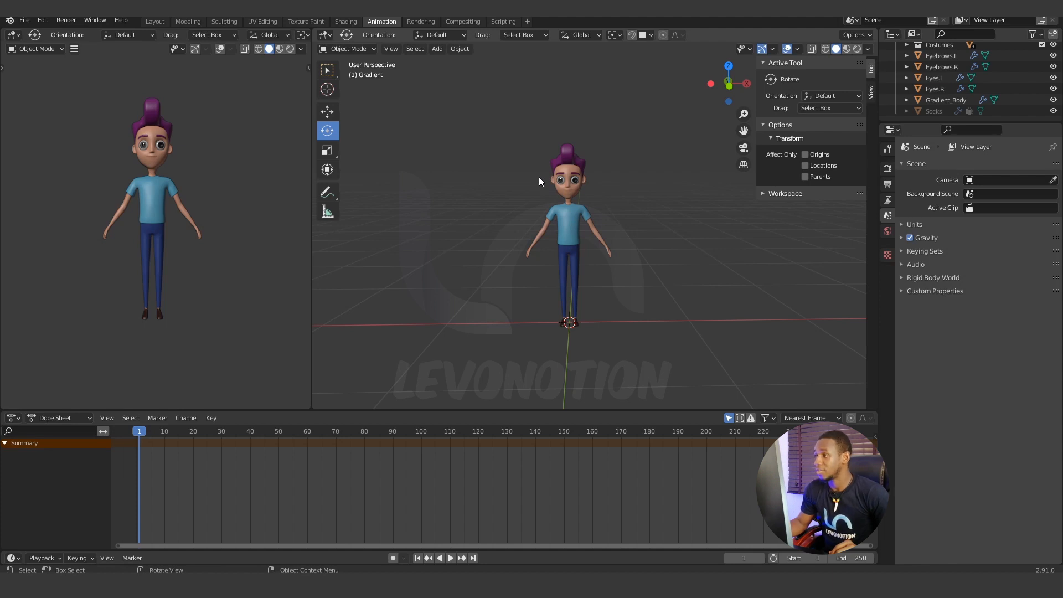
{"action": "key", "text": "KP_1"}
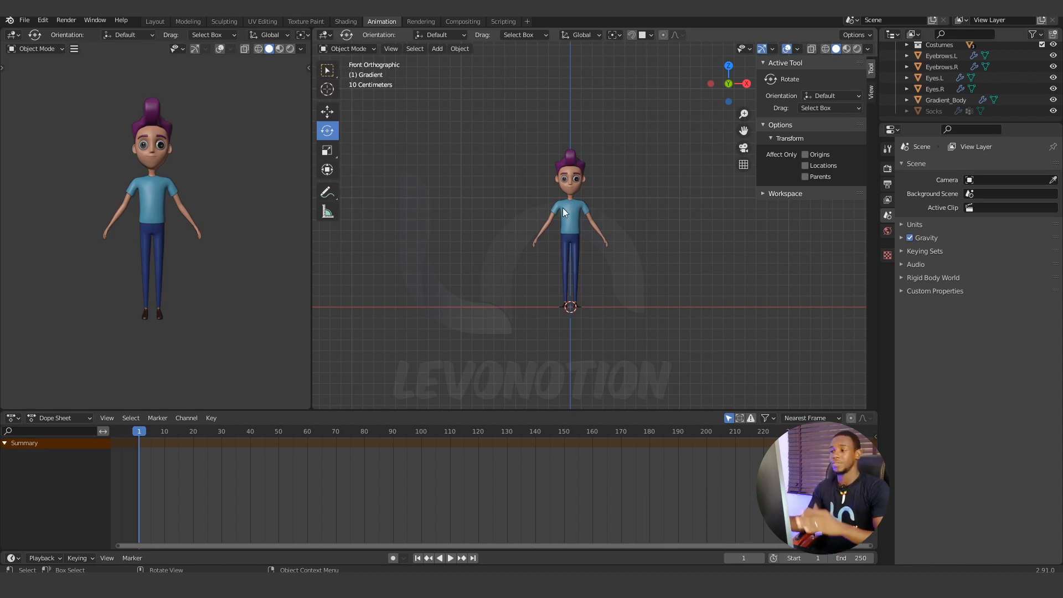
{"action": "scroll", "coordinate": [588, 241], "scroll_direction": "up", "scroll_amount": 3}
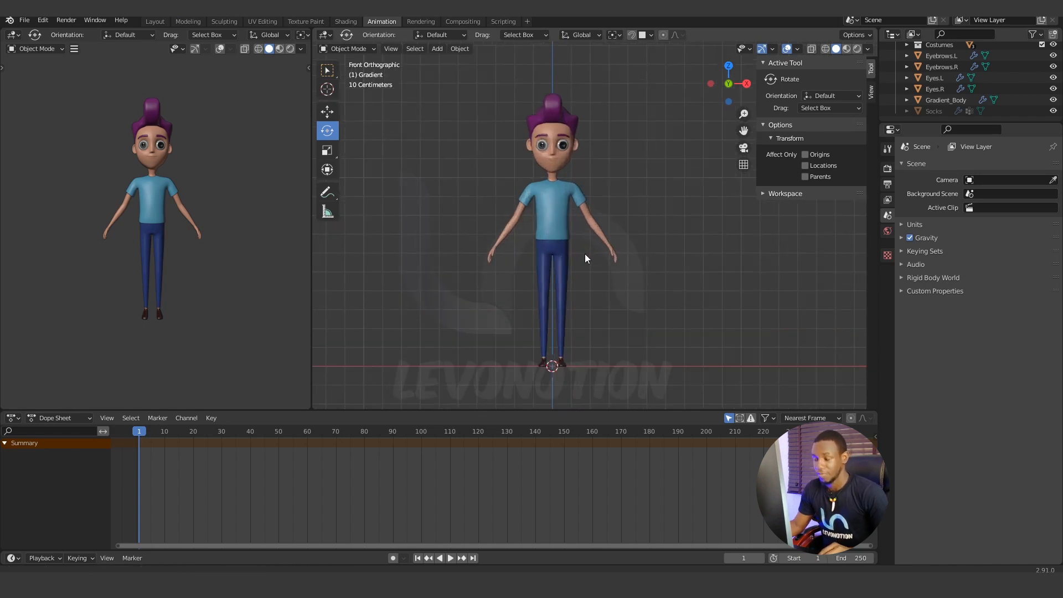
{"action": "scroll", "coordinate": [586, 258], "scroll_direction": "down", "scroll_amount": 1}
{"action": "scroll", "coordinate": [617, 249], "scroll_direction": "down", "scroll_amount": 1}
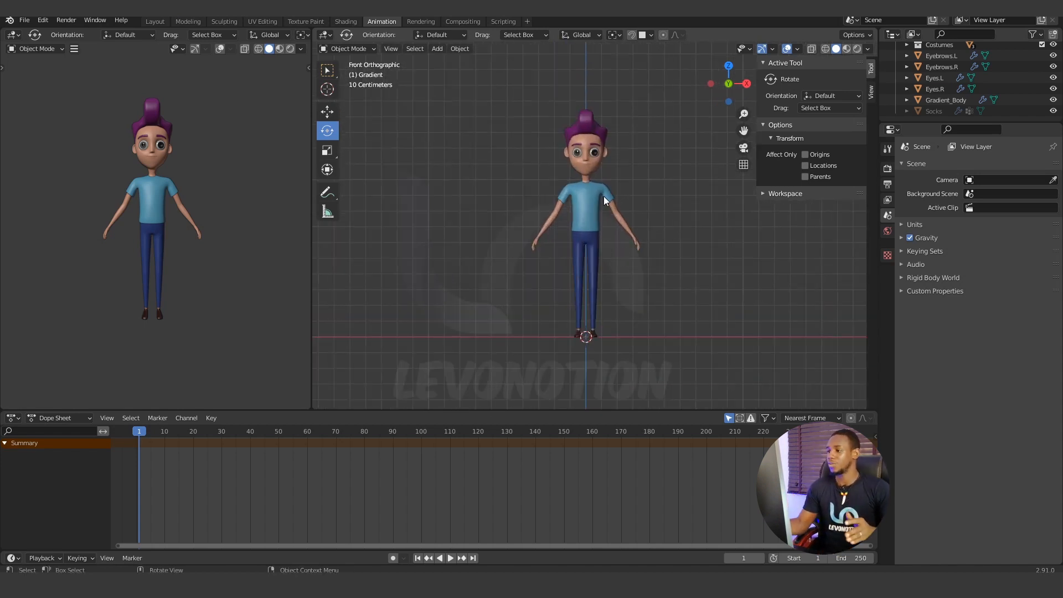
{"action": "middle_click_drag", "start_coordinate": [606, 223], "coordinate": [601, 244]}
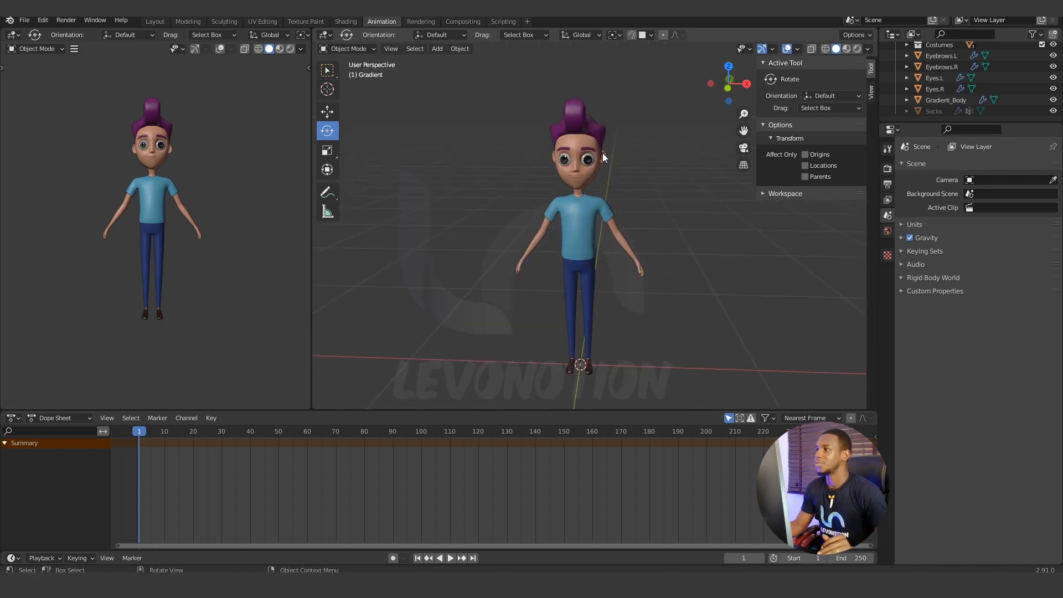
Check the body mesh's transform values and apply all transforms to the hair object.
{"action": "left_click", "coordinate": [584, 142]}
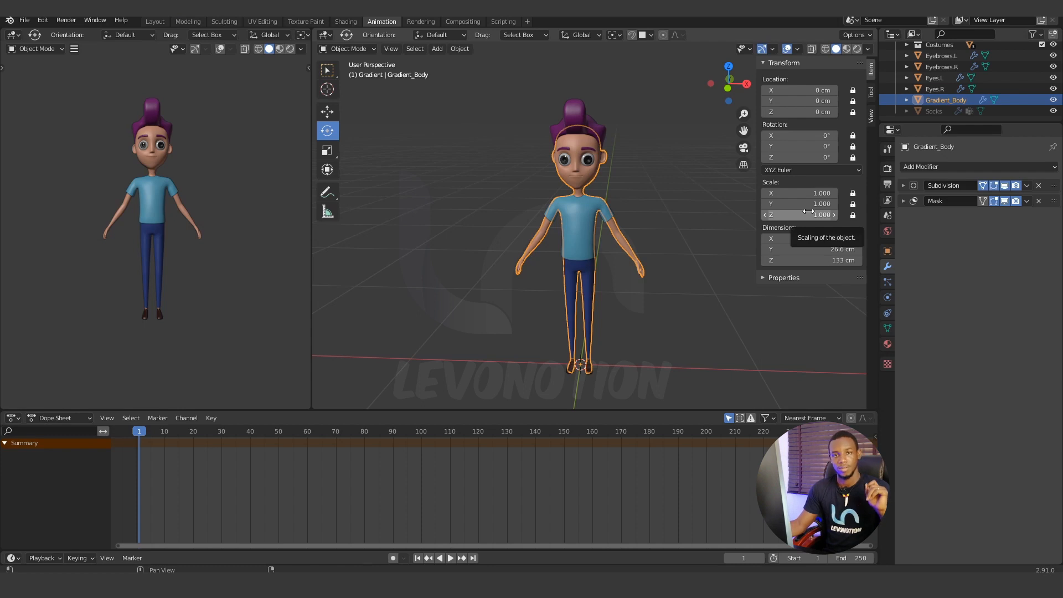
{"action": "middle_click_drag", "start_coordinate": [602, 216], "coordinate": [604, 215]}
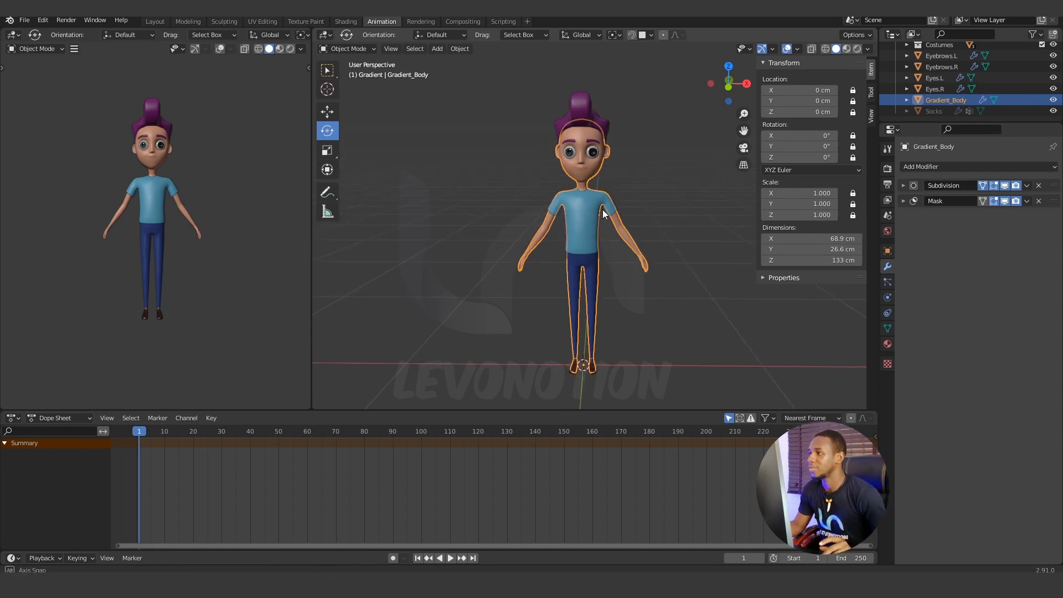
{"action": "left_click", "coordinate": [583, 98]}
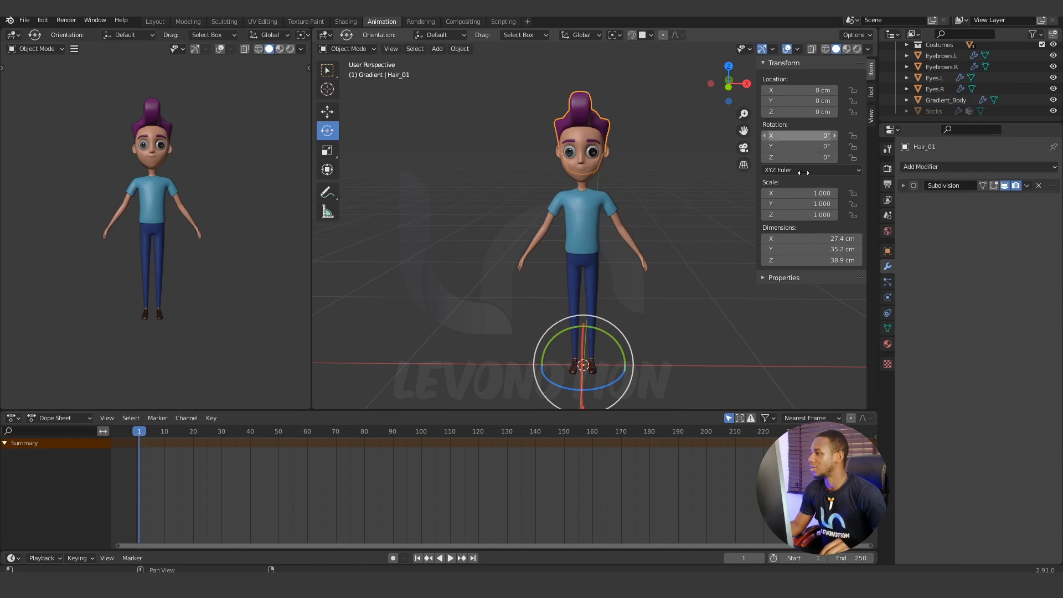
{"action": "middle_click_drag", "start_coordinate": [597, 258], "coordinate": [606, 268]}
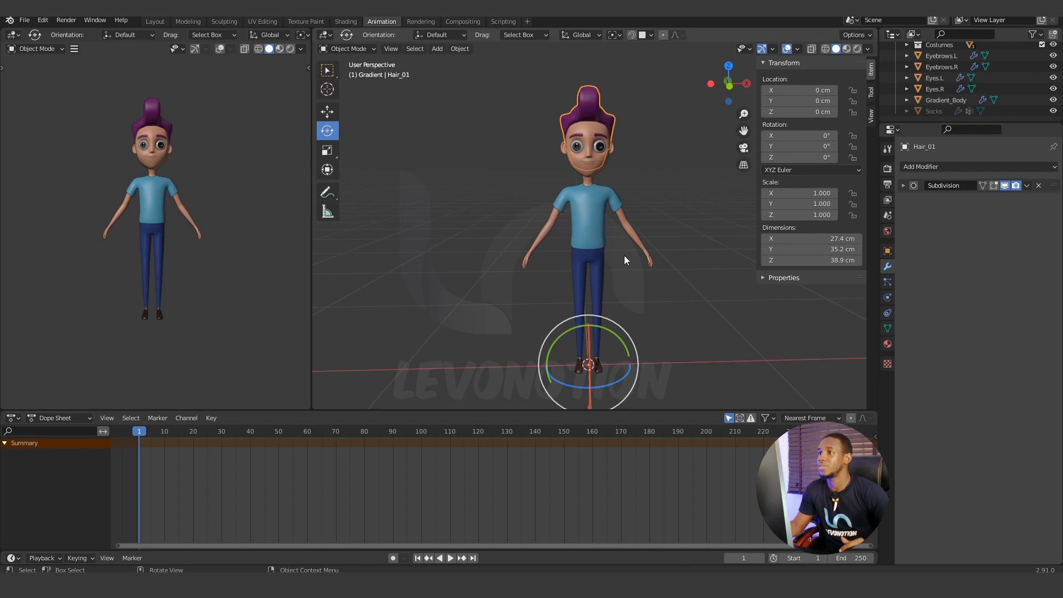
{"action": "left_click", "coordinate": [462, 48]}
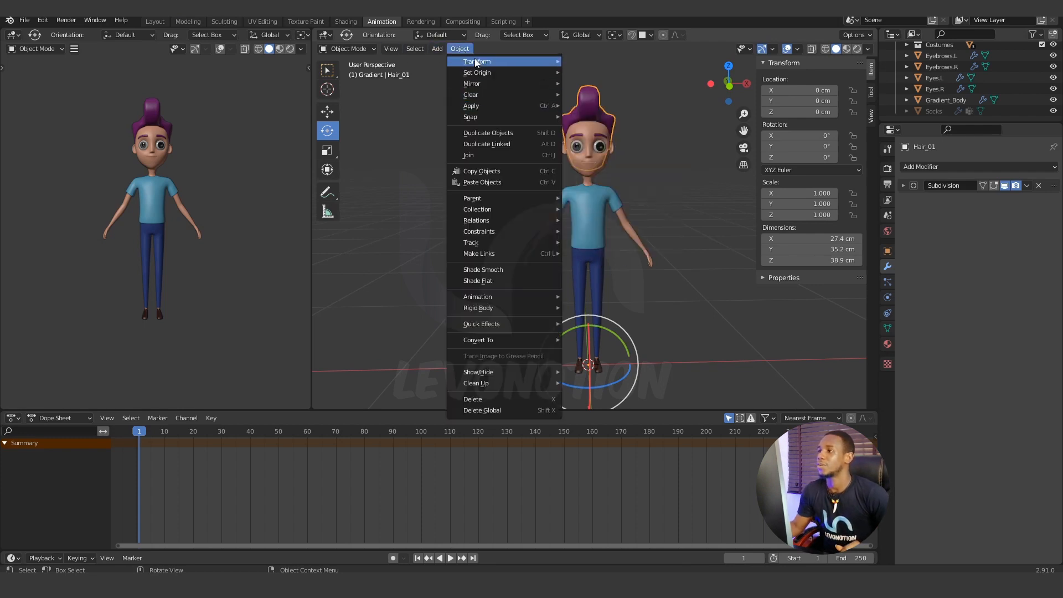
{"action": "mouse_move", "coordinate": [483, 104]}
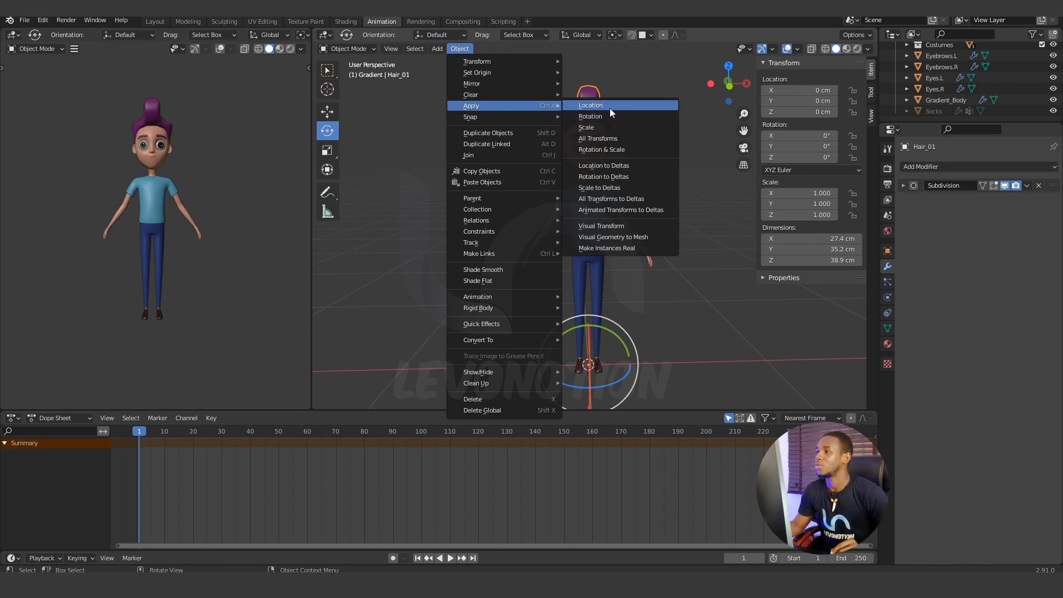
{"action": "left_click", "coordinate": [603, 139]}
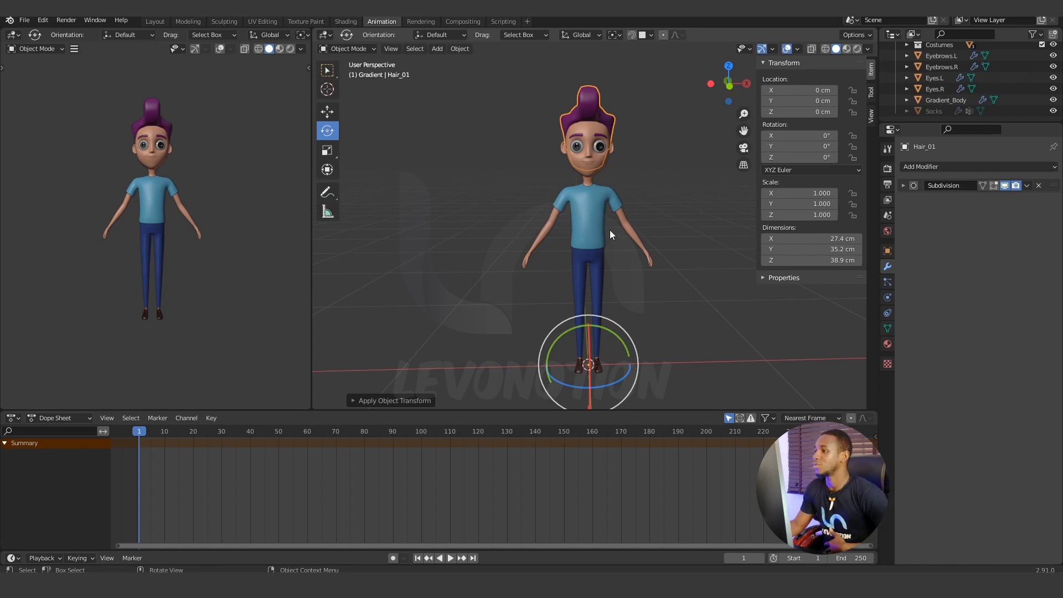
{"action": "middle_click_drag", "start_coordinate": [594, 244], "coordinate": [587, 255]}
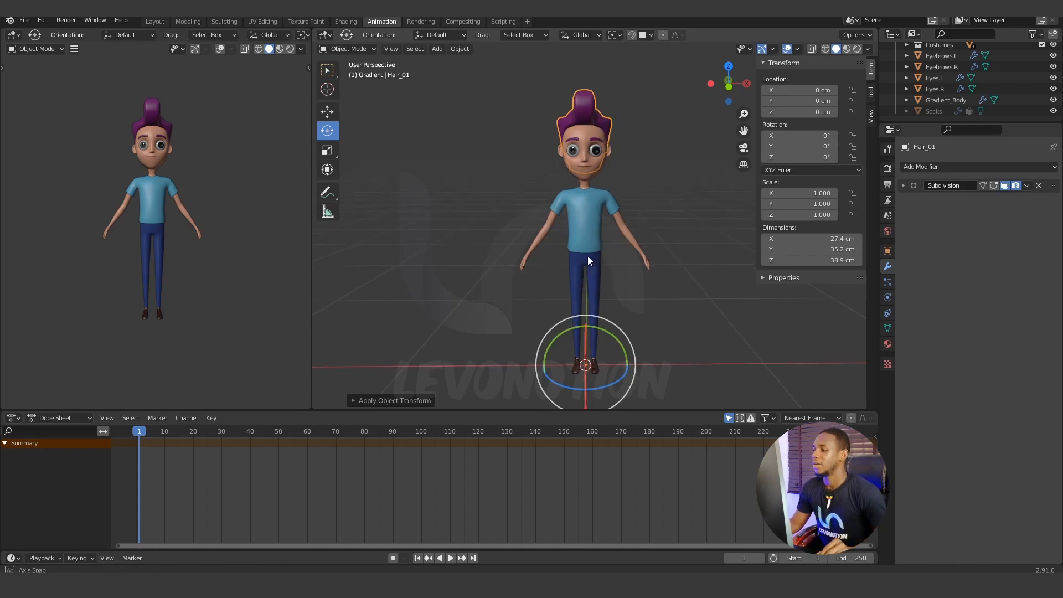
Deselect the hair and add a Human (Meta-Rig) armature at the world origin.
{"action": "middle_click_drag", "start_coordinate": [640, 309], "coordinate": [621, 284]}
{"action": "left_click", "coordinate": [643, 297]}
{"action": "scroll", "coordinate": [656, 278], "scroll_direction": "down", "scroll_amount": 2}
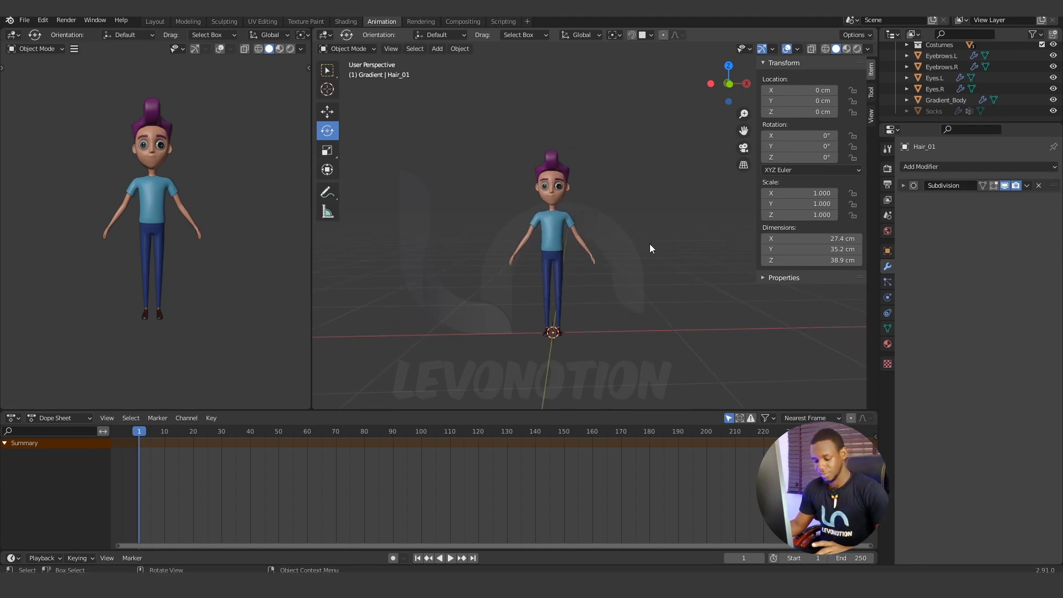
{"action": "key", "text": "shift+a"}
{"action": "mouse_move", "coordinate": [650, 244]}
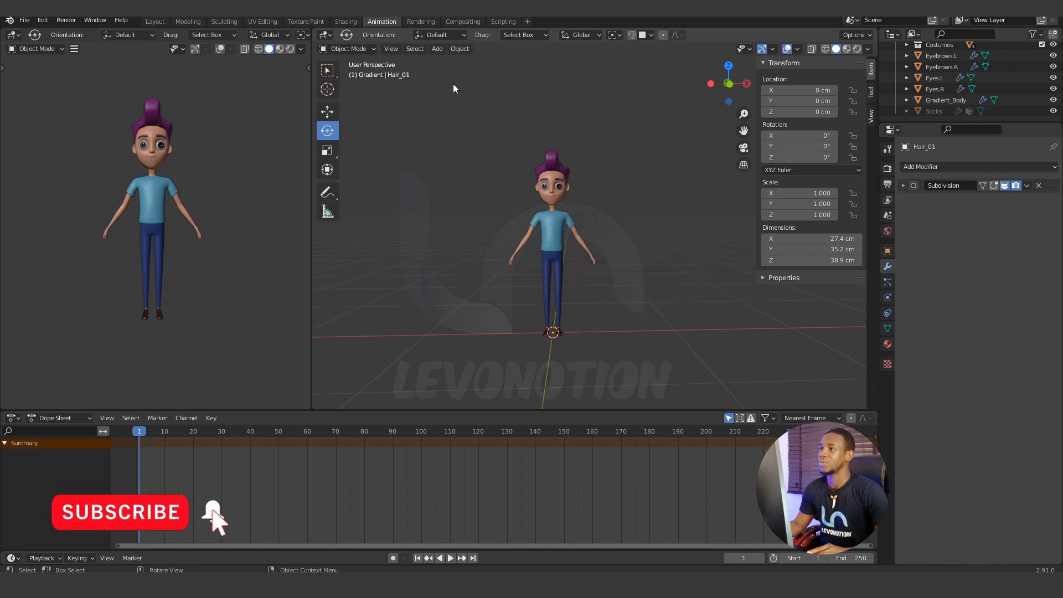
{"action": "left_click", "coordinate": [441, 48]}
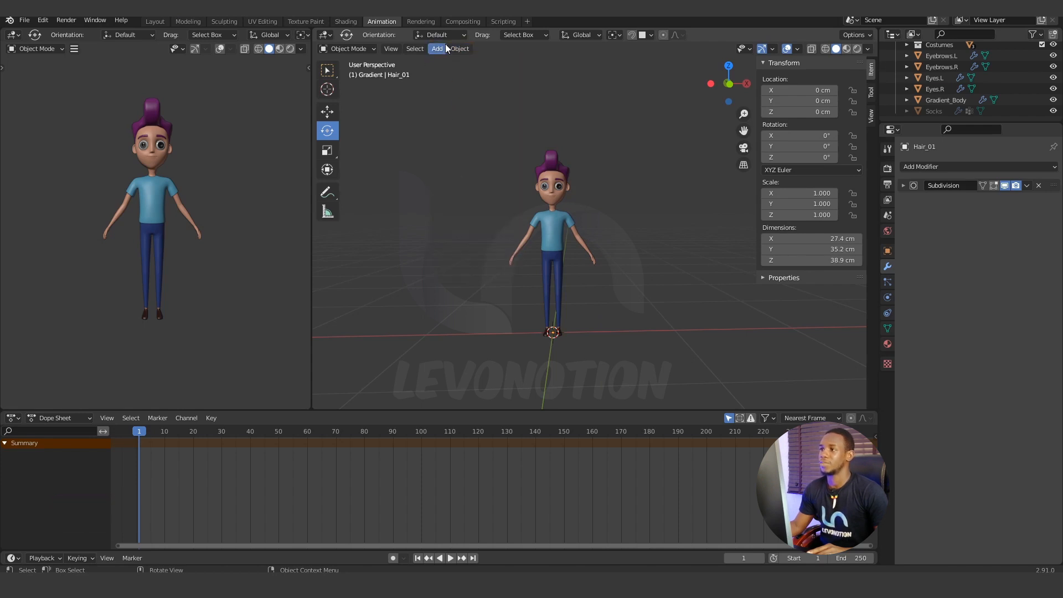
{"action": "left_click", "coordinate": [442, 49]}
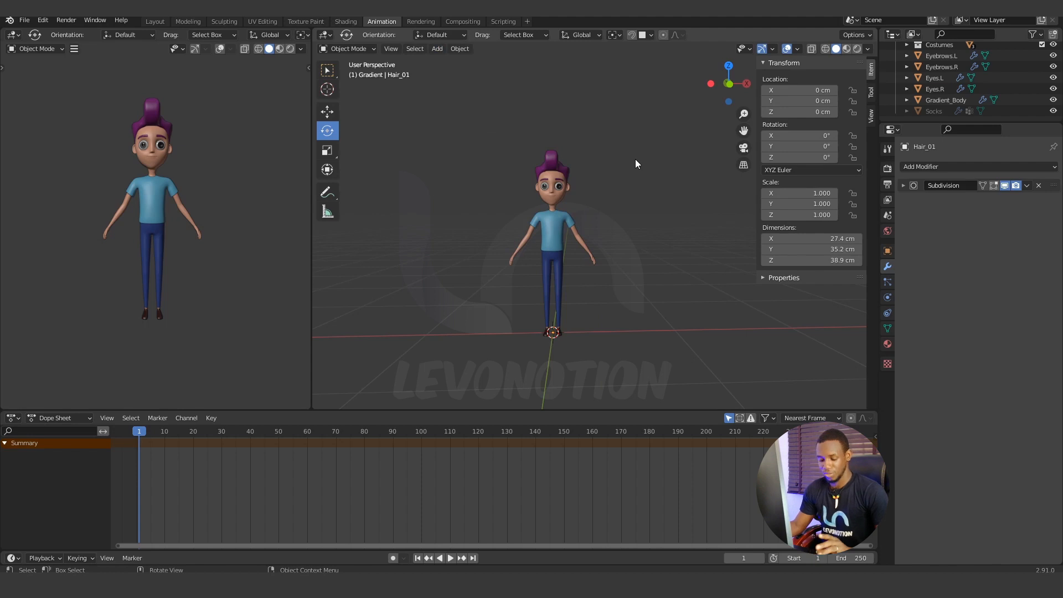
{"action": "key", "text": "shift+a"}
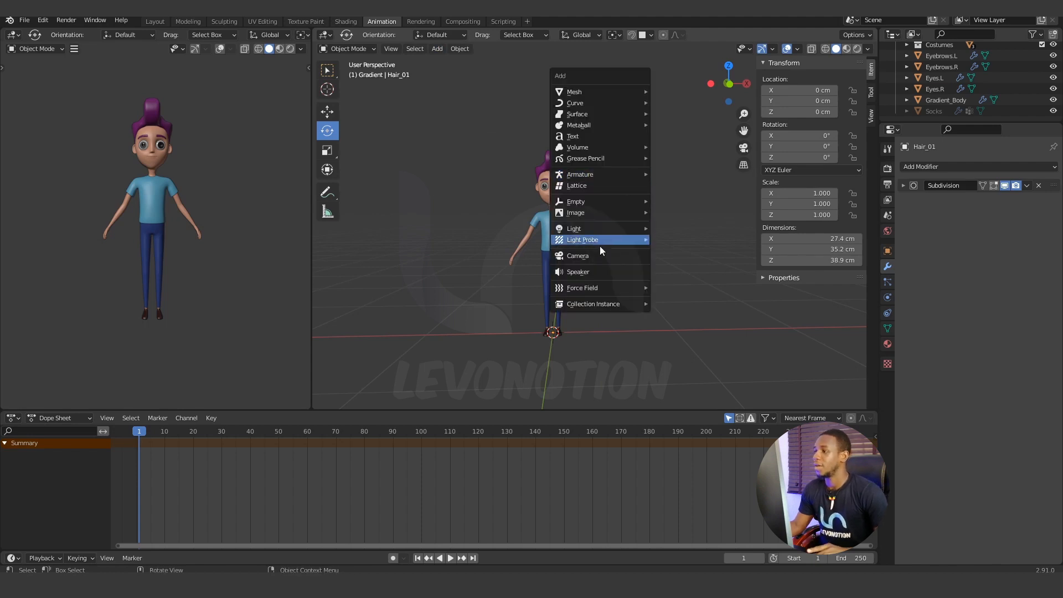
{"action": "mouse_move", "coordinate": [582, 178]}
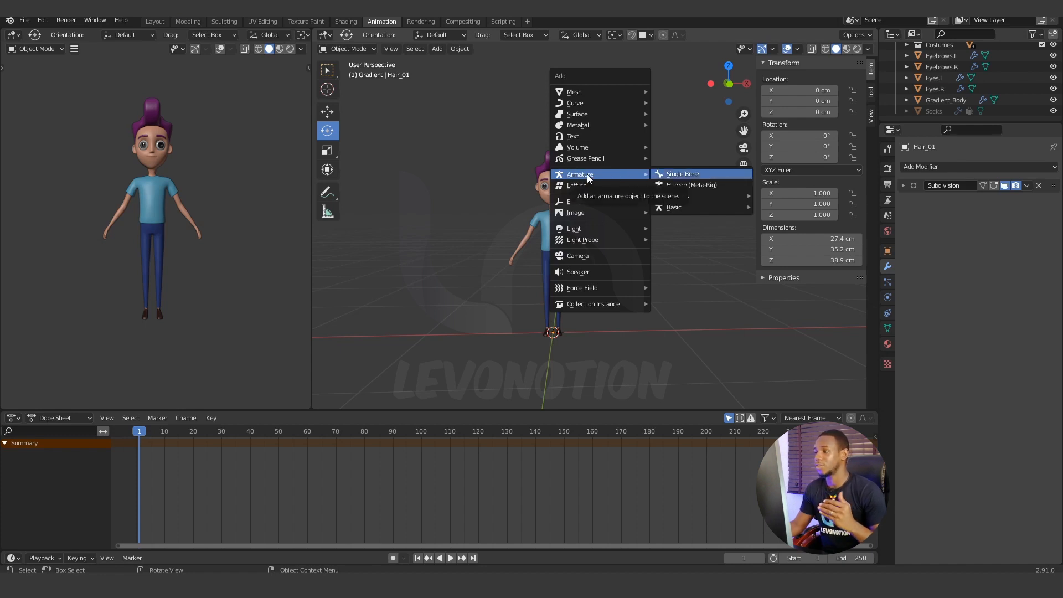
{"action": "left_click", "coordinate": [686, 186]}
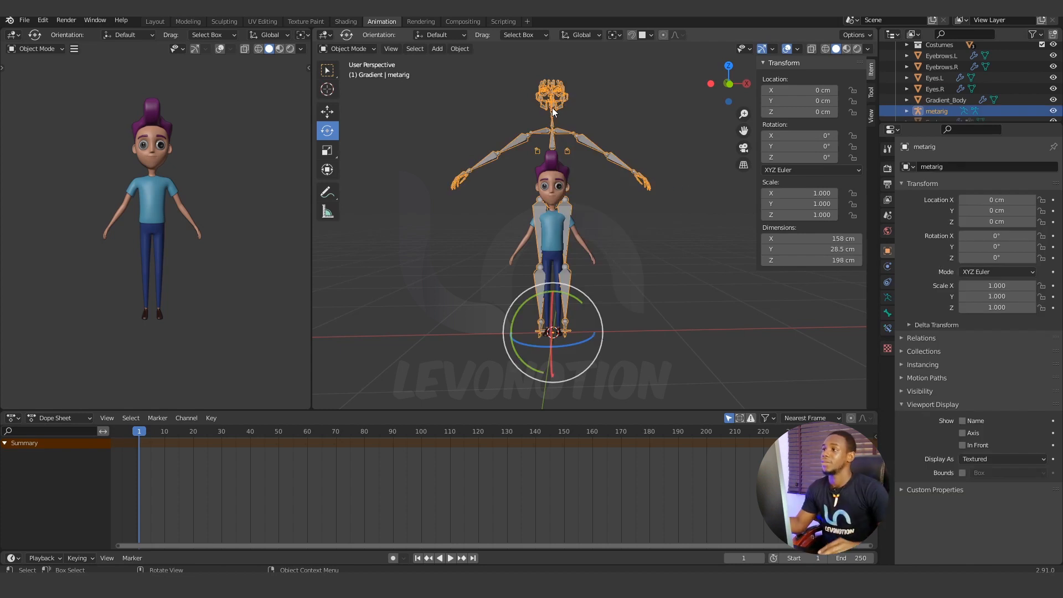
{"action": "middle_click_drag", "start_coordinate": [552, 107], "coordinate": [567, 228]}
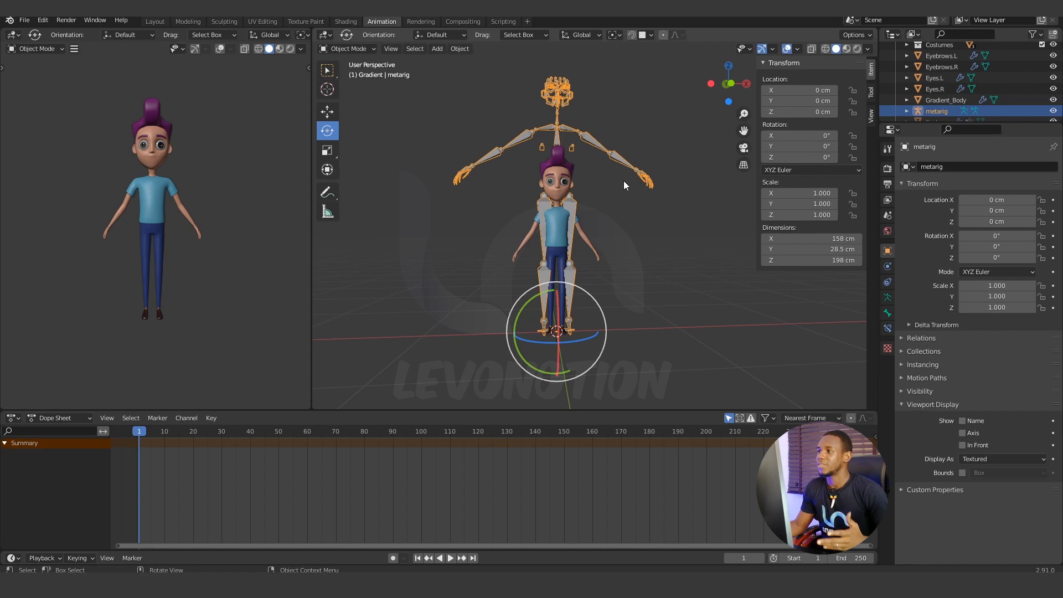
{"action": "left_click", "coordinate": [374, 46]}
{"action": "left_click", "coordinate": [360, 73]}
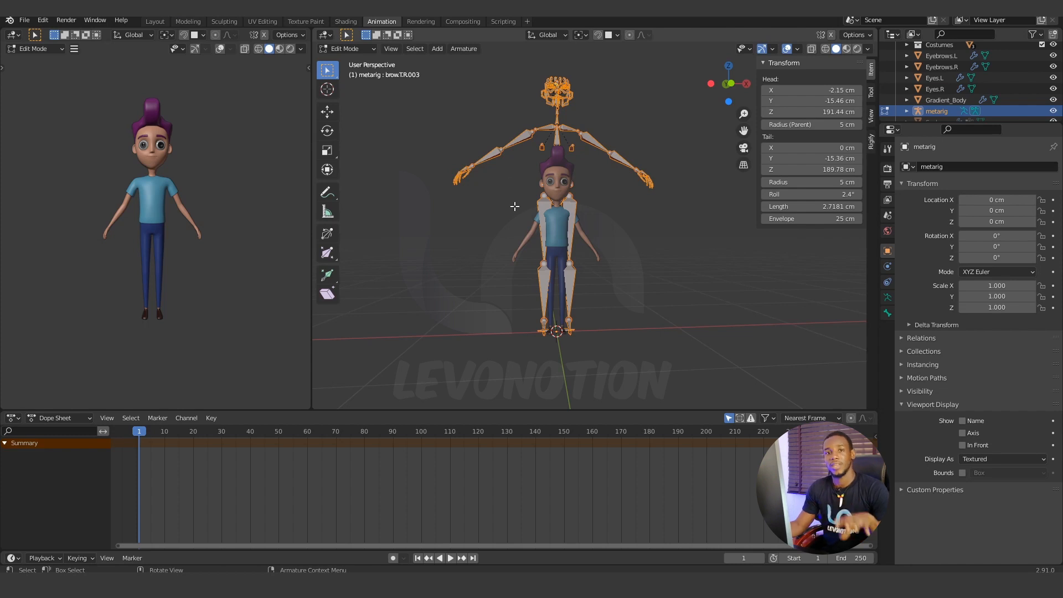
{"action": "left_click", "coordinate": [370, 49]}
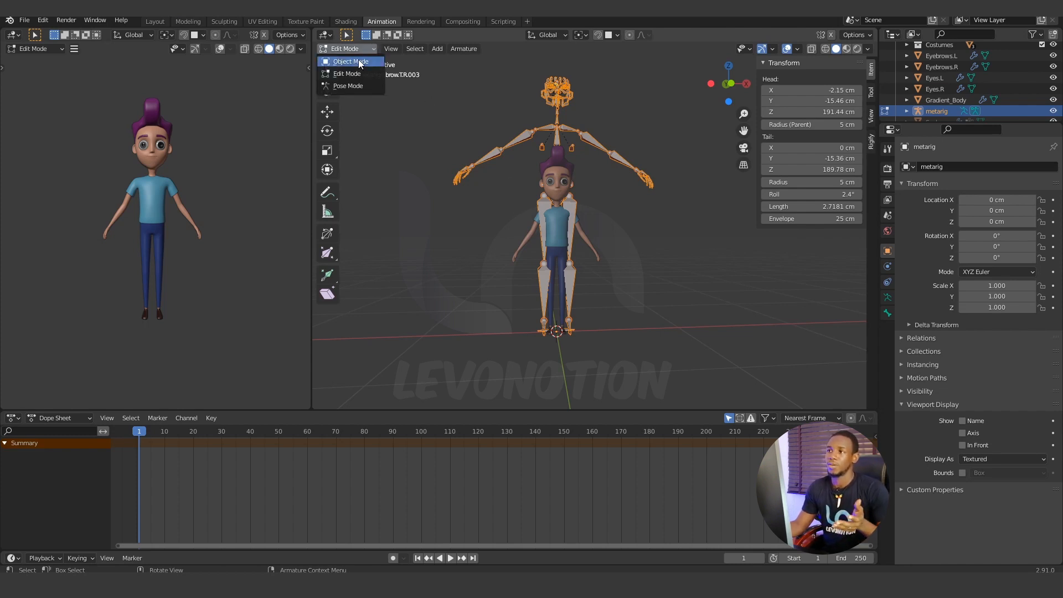
{"action": "left_click", "coordinate": [355, 61]}
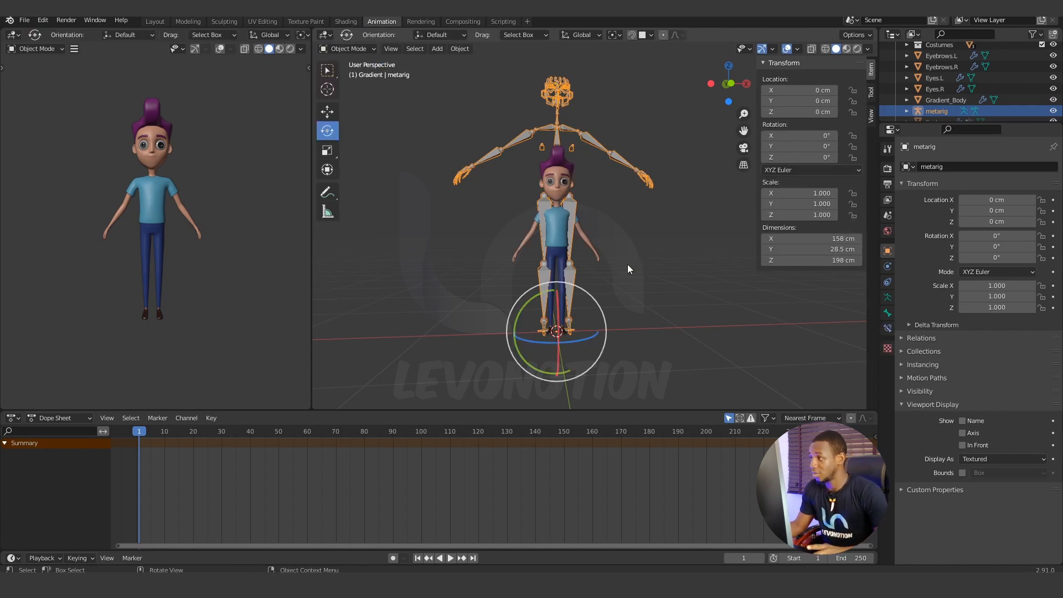
Set the metarig's viewport display to In Front and deselect it.
{"action": "middle_click_drag", "start_coordinate": [631, 266], "coordinate": [625, 275]}
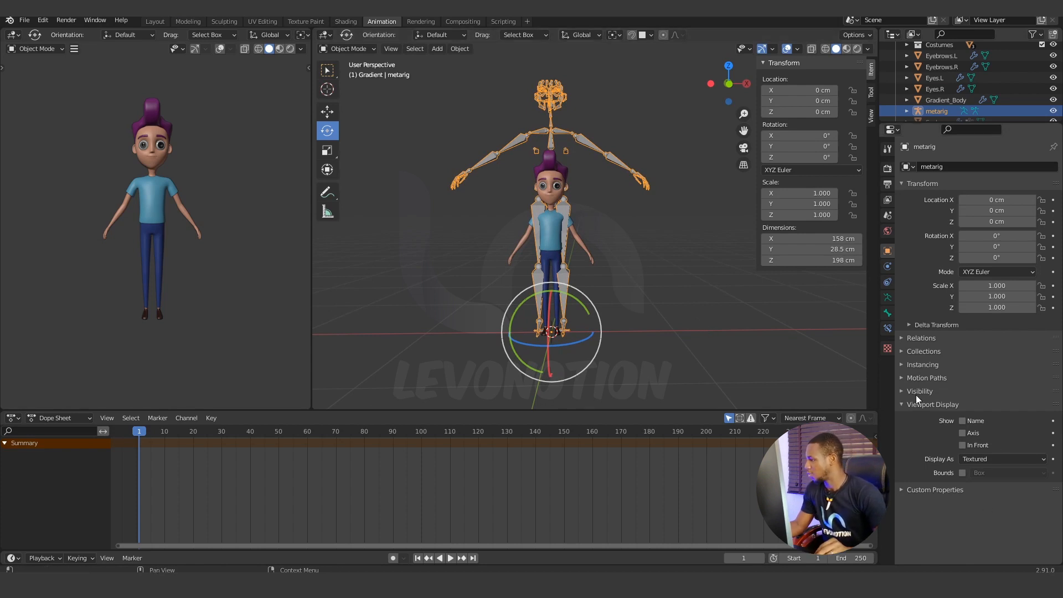
{"action": "left_click", "coordinate": [963, 446]}
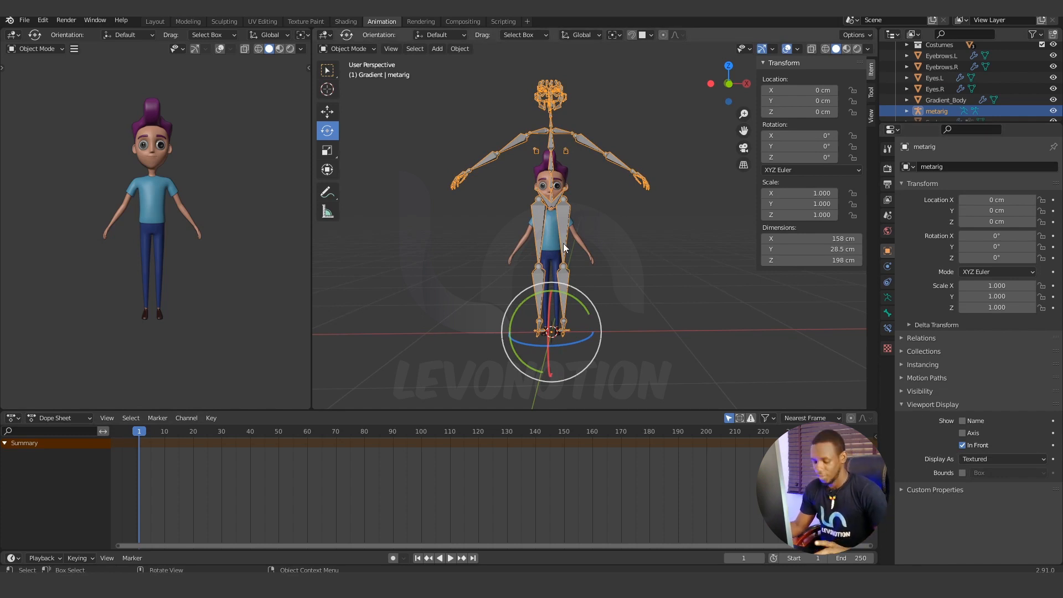
{"action": "left_click", "coordinate": [635, 298]}
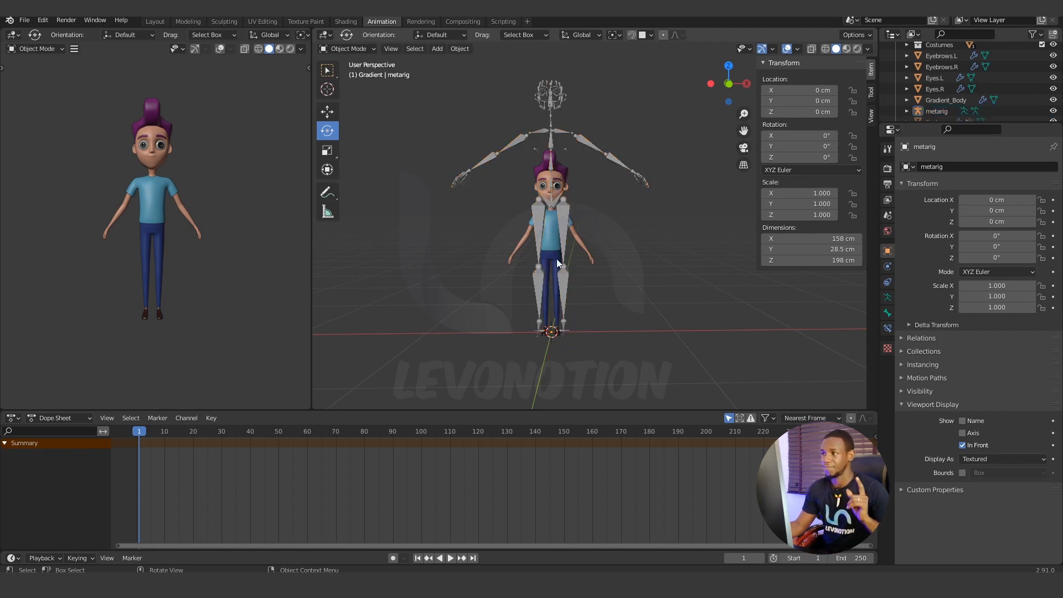
Select the metarig, set the transform pivot point to Bounding Box Center and switch to the front orthographic view.
{"action": "left_click", "coordinate": [560, 134]}
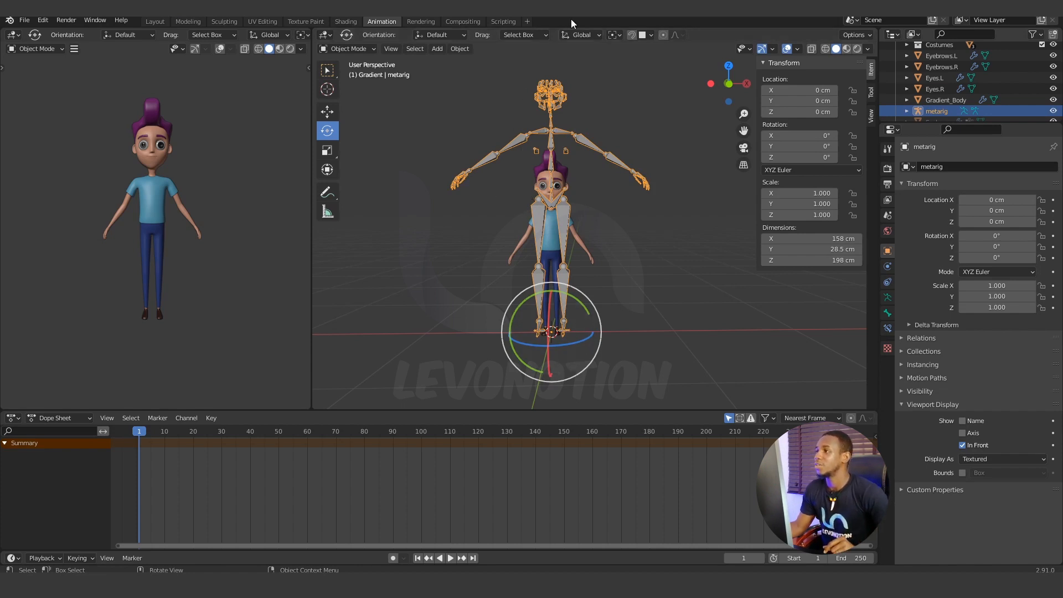
{"action": "left_click", "coordinate": [617, 36]}
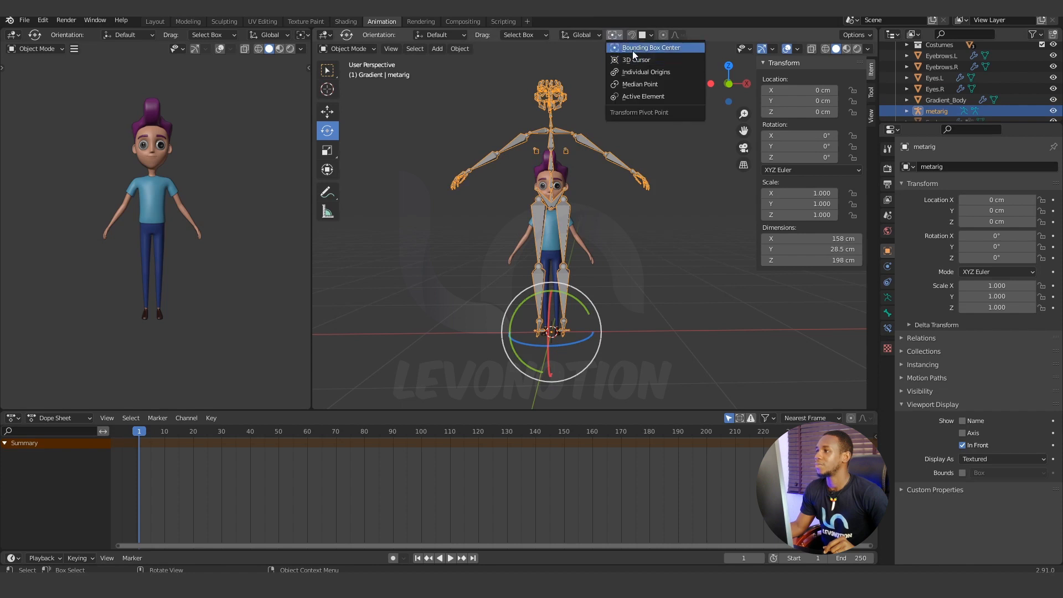
{"action": "left_click", "coordinate": [673, 48]}
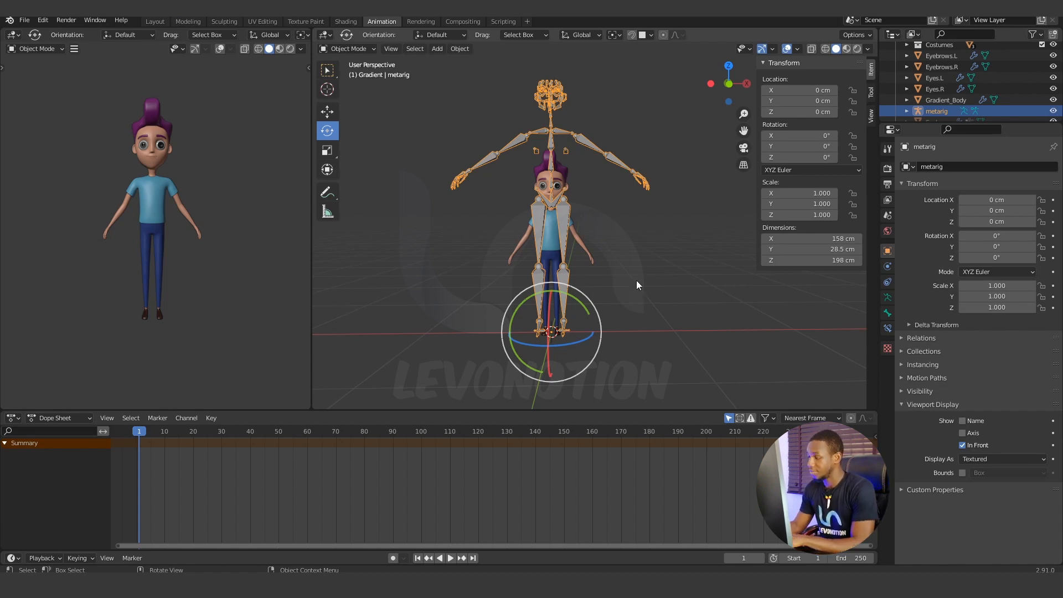
{"action": "key", "text": "KP_1"}
{"action": "scroll", "coordinate": [606, 265], "scroll_direction": "up", "scroll_amount": 1}
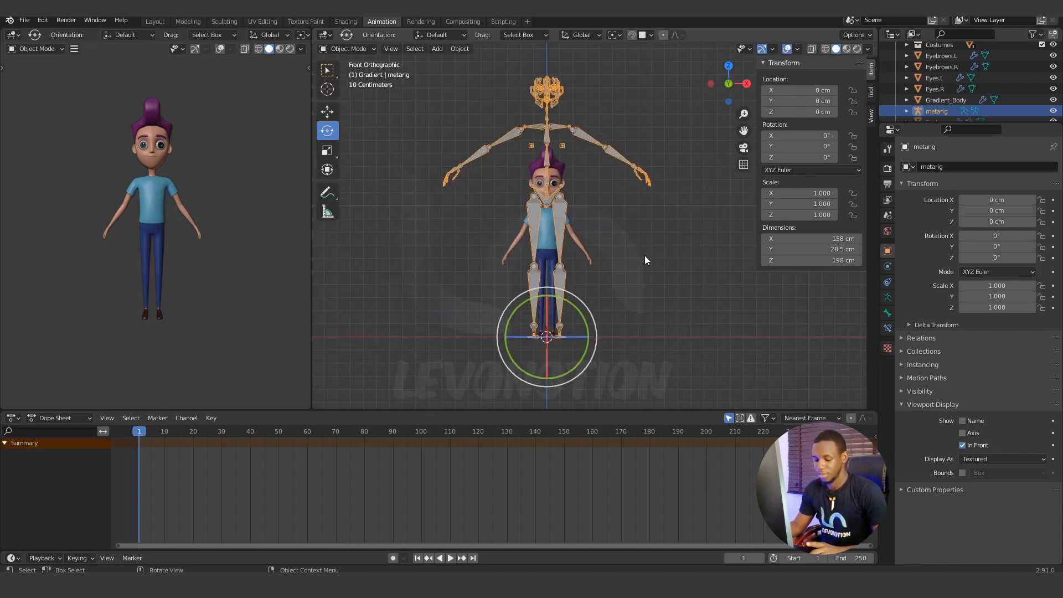
Scale the metarig down to about 0.594 so it roughly matches the character's height, and apply all its transforms.
{"action": "key", "text": "s"}
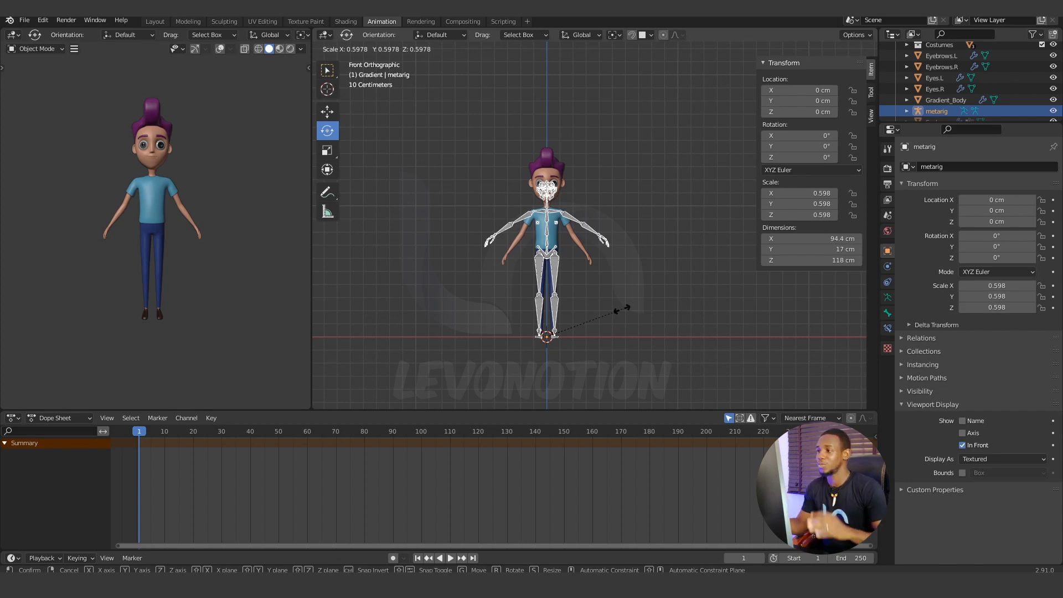
{"action": "left_click", "coordinate": [593, 270]}
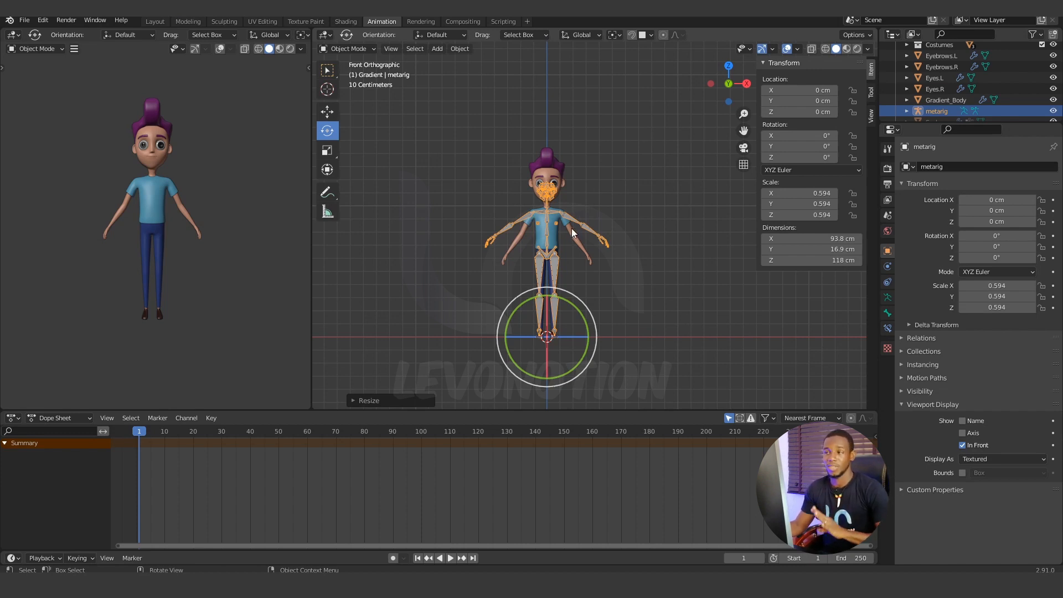
{"action": "left_click", "coordinate": [466, 49]}
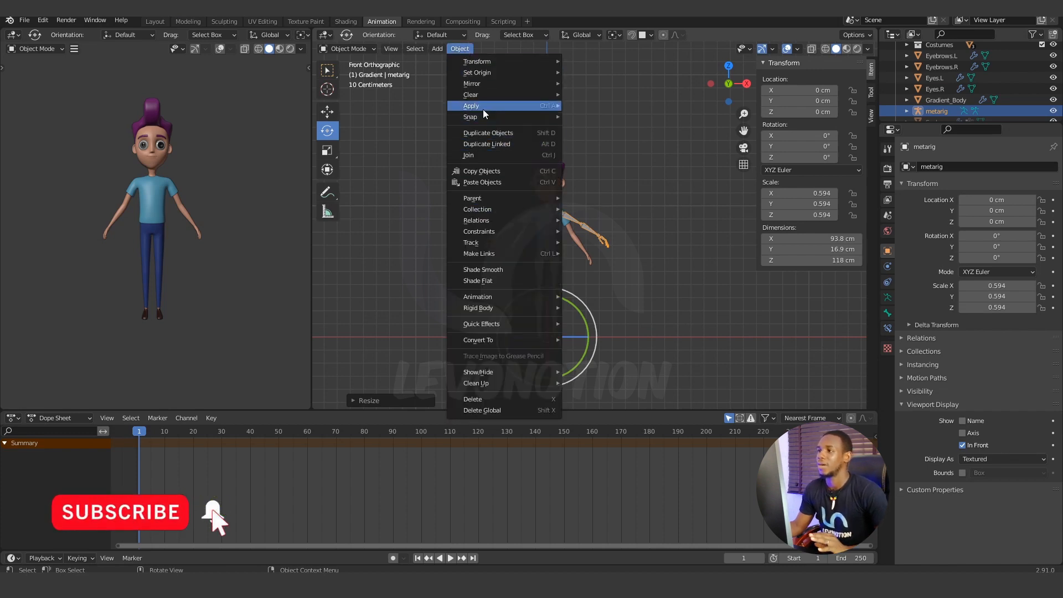
{"action": "mouse_move", "coordinate": [483, 107]}
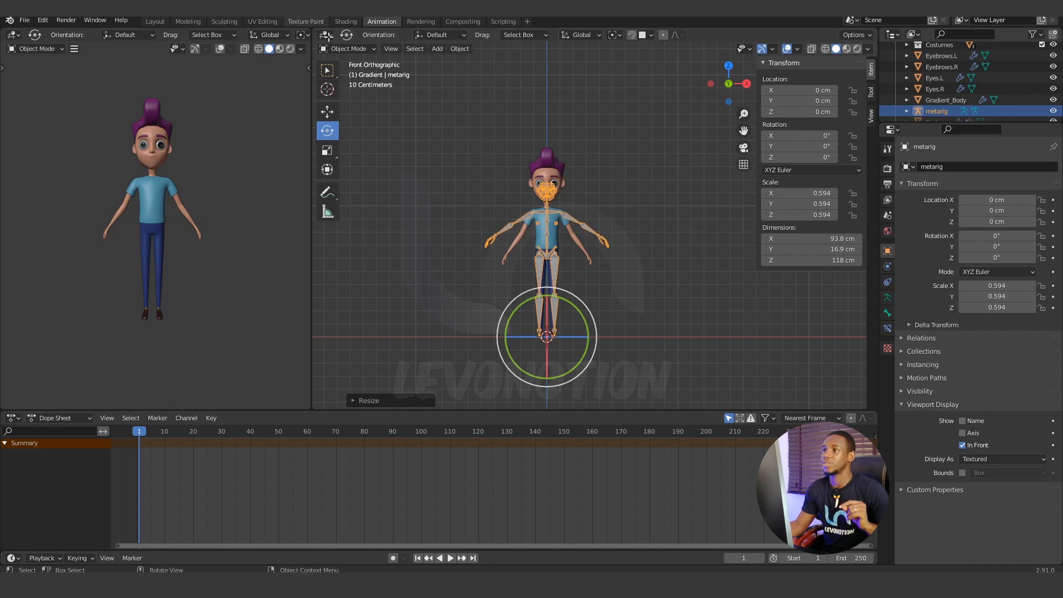
{"action": "left_click", "coordinate": [459, 48]}
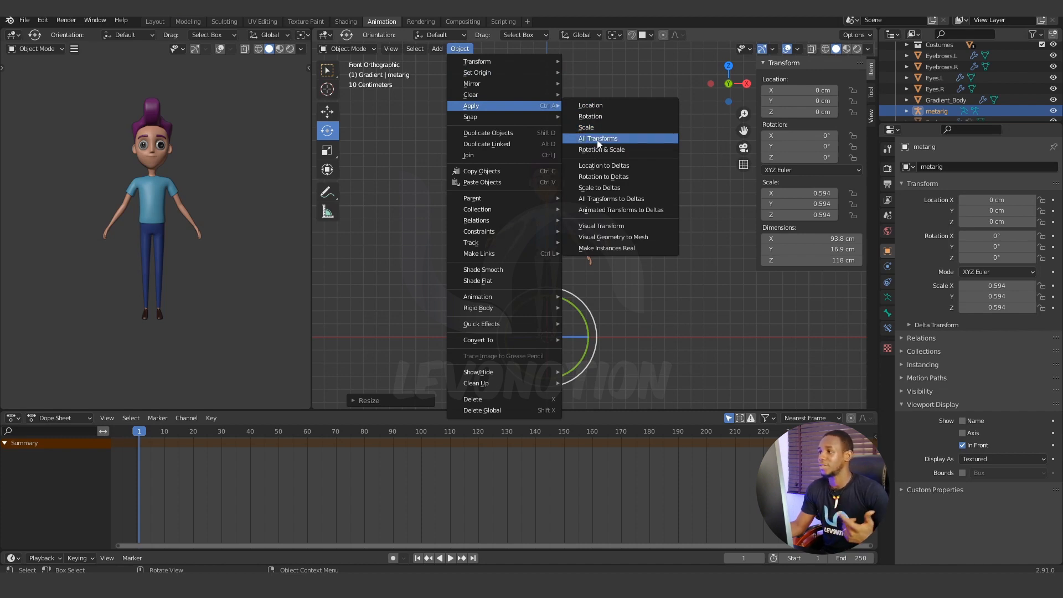
{"action": "left_click", "coordinate": [597, 140]}
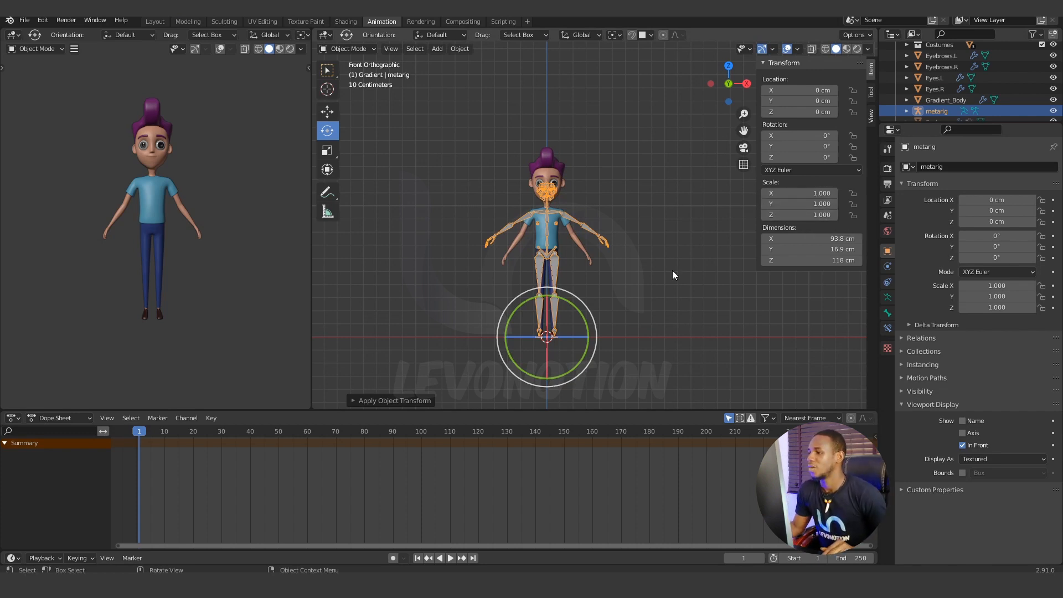
Switch the metarig to Edit Mode.
{"action": "scroll", "coordinate": [599, 261], "scroll_direction": "up", "scroll_amount": 1}
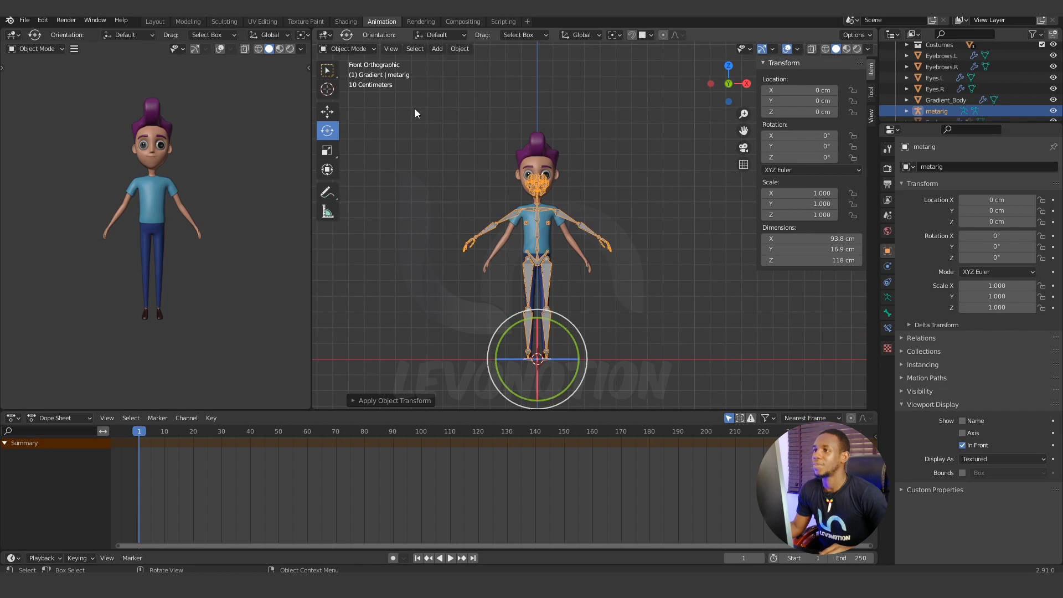
{"action": "left_click", "coordinate": [354, 47]}
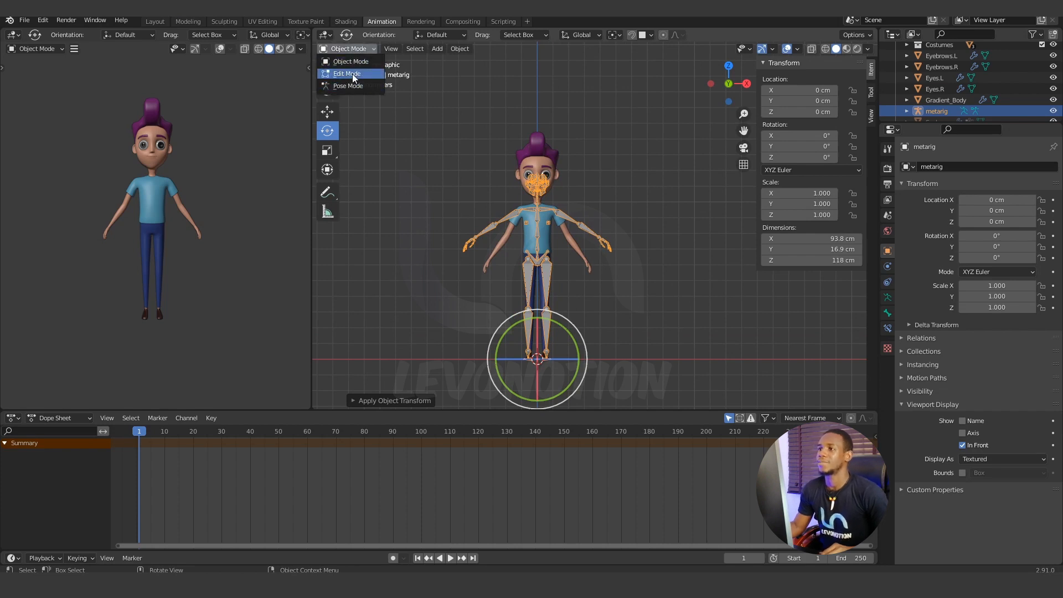
{"action": "left_click", "coordinate": [352, 74]}
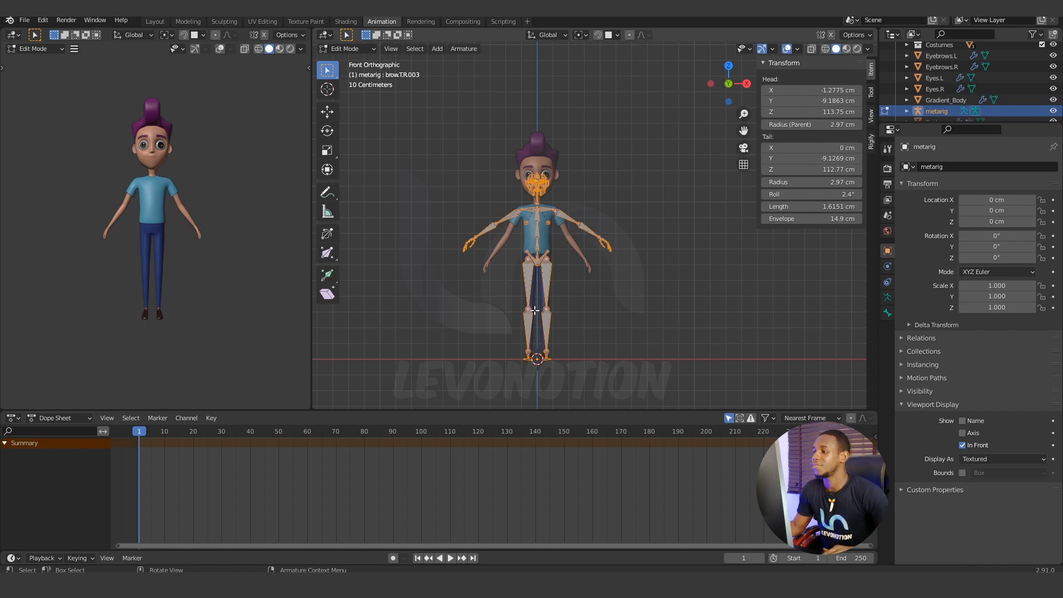
Select the metarig's left thigh, shin and all the left foot bones.
{"action": "scroll", "coordinate": [529, 322], "scroll_direction": "up", "scroll_amount": 2}
{"action": "middle_click_drag", "start_coordinate": [544, 311], "coordinate": [599, 213], "text": "shift"}
{"action": "scroll", "coordinate": [599, 233], "scroll_direction": "up", "scroll_amount": 7}
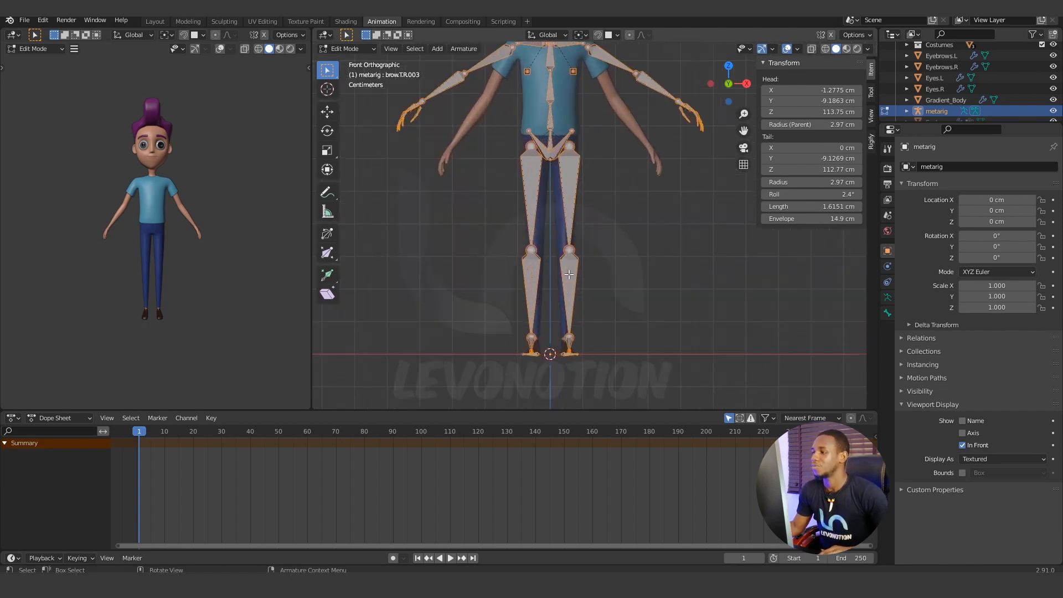
{"action": "middle_click_drag", "start_coordinate": [601, 261], "coordinate": [643, 162]}
{"action": "scroll", "coordinate": [645, 251], "scroll_direction": "up", "scroll_amount": 1}
{"action": "middle_click_drag", "start_coordinate": [673, 289], "coordinate": [656, 247], "text": "shift"}
{"action": "scroll", "coordinate": [637, 222], "scroll_direction": "down", "scroll_amount": 3}
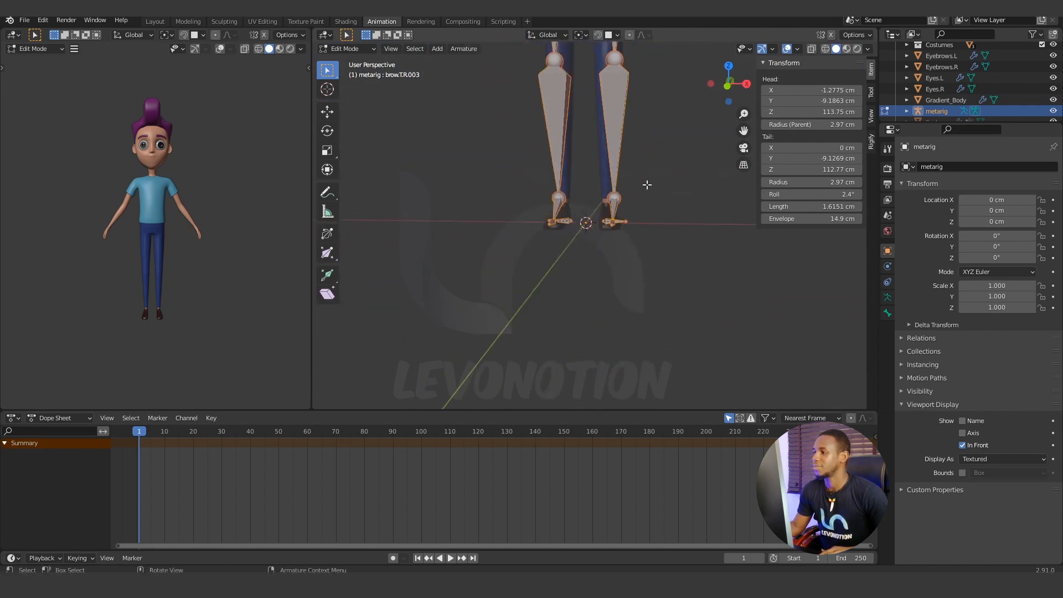
{"action": "middle_click_drag", "start_coordinate": [643, 183], "coordinate": [550, 166]}
{"action": "left_click", "coordinate": [554, 195]}
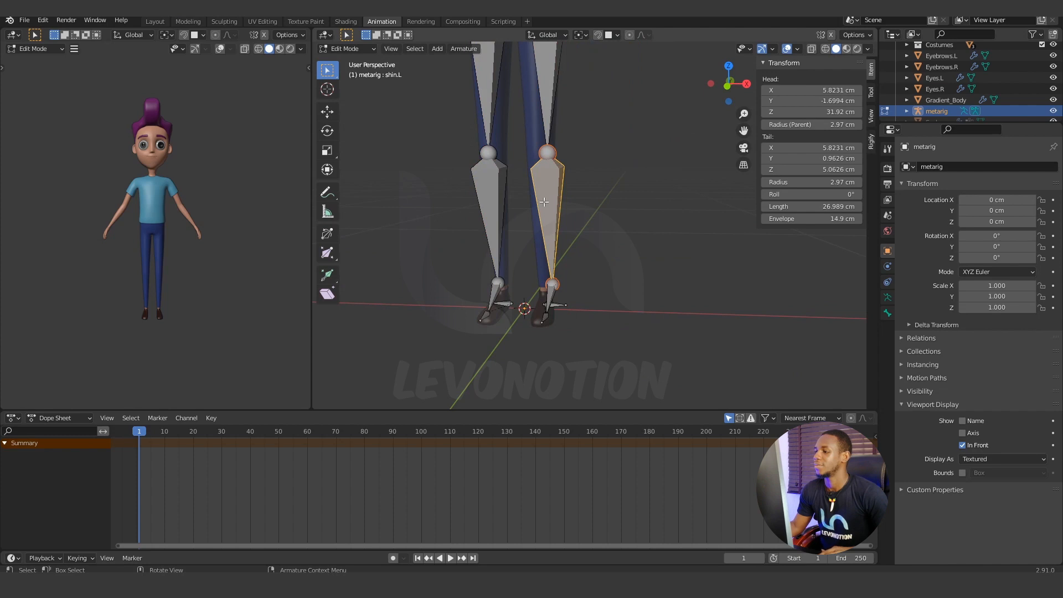
{"action": "scroll", "coordinate": [552, 226], "scroll_direction": "down", "scroll_amount": 3}
{"action": "left_click", "coordinate": [570, 99]}
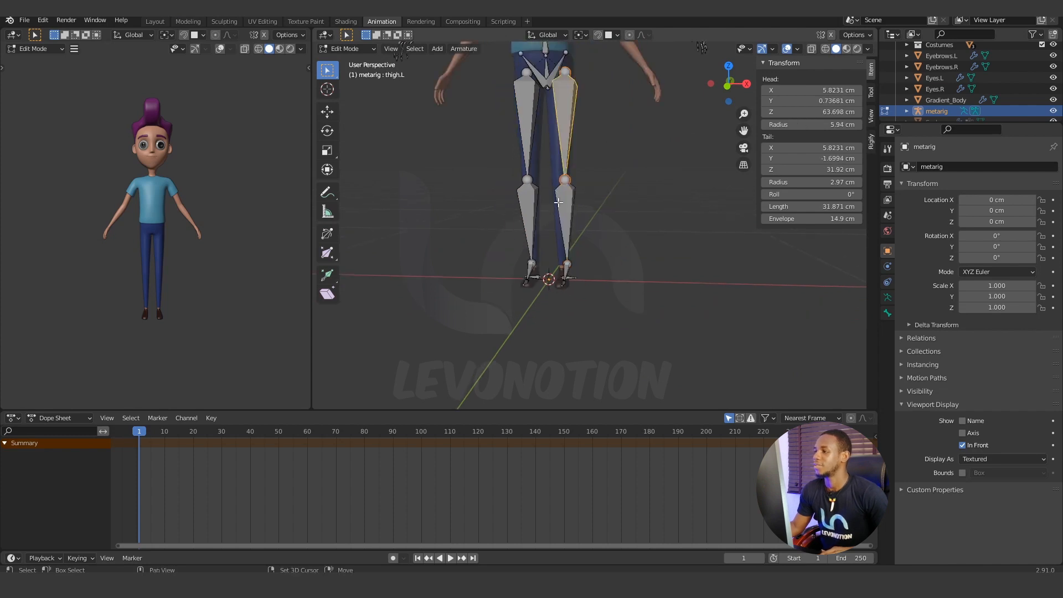
{"action": "left_click", "coordinate": [571, 239]}
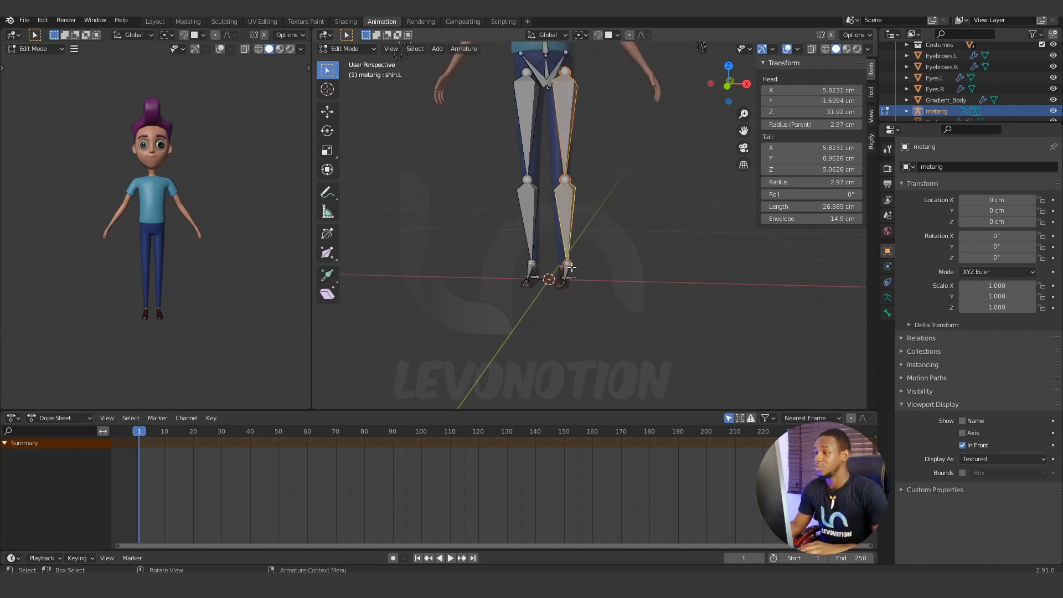
{"action": "key", "text": "b"}
{"action": "left_click_drag", "start_coordinate": [599, 251], "coordinate": [550, 299]}
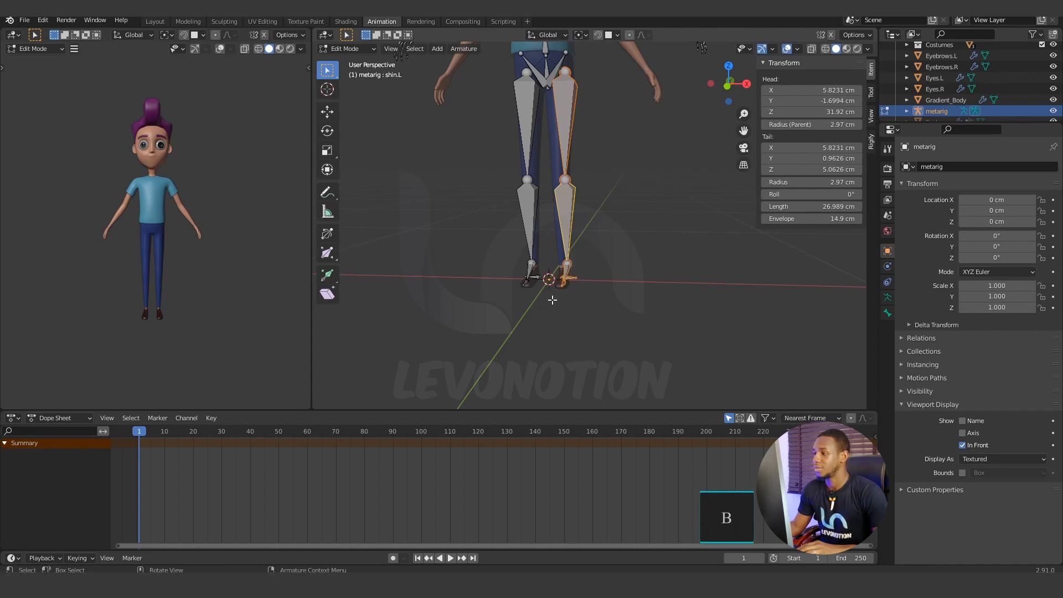
Return to the front orthographic view and turn on X-Axis Mirror for armature editing.
{"action": "key", "text": "KP_1"}
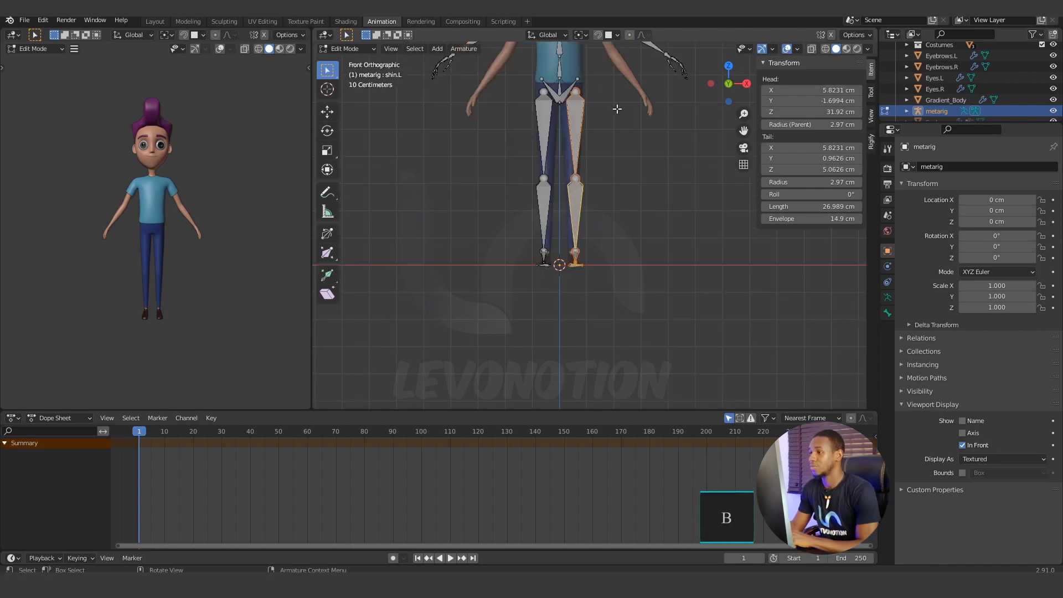
{"action": "key", "text": "KP_5"}
{"action": "middle_click_drag", "start_coordinate": [599, 204], "coordinate": [600, 242], "text": "shift"}
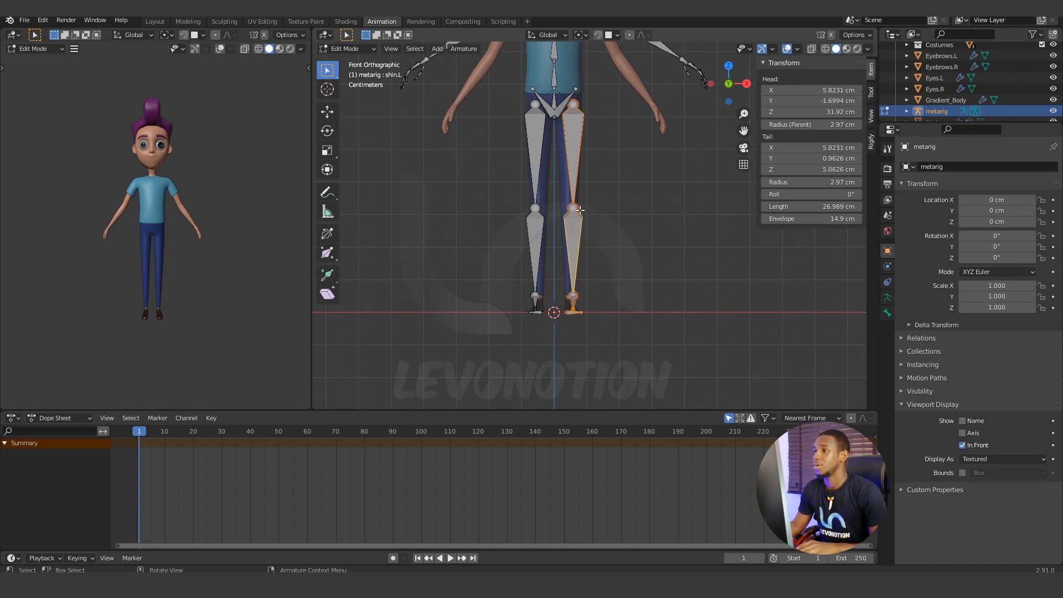
{"action": "left_click", "coordinate": [831, 35]}
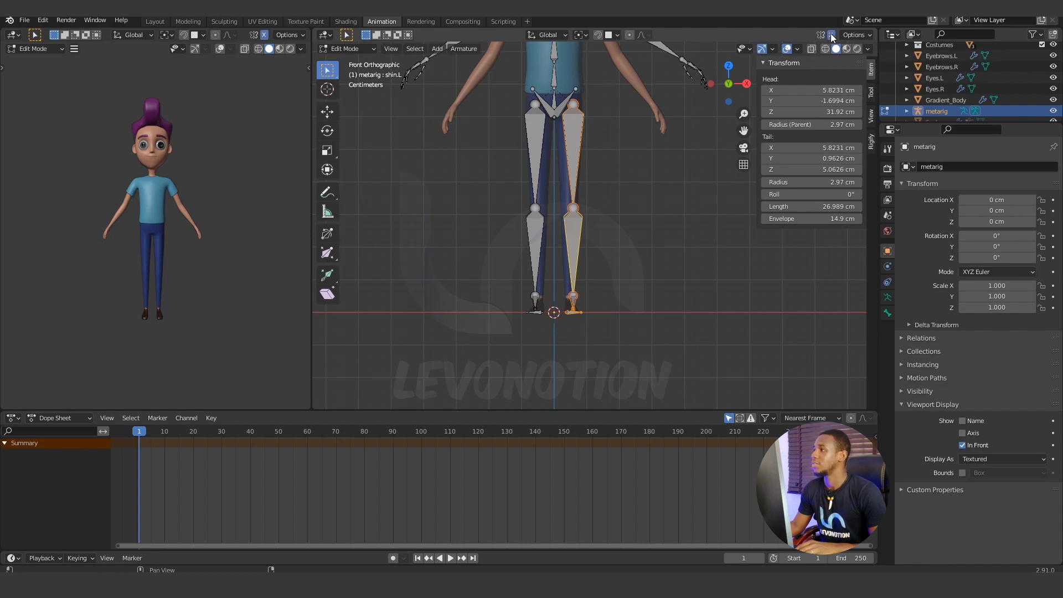
Move the selected left leg bones inward along X with the Move tool, placing the knee joint at about X 4.46 cm.
{"action": "key", "text": "g"}
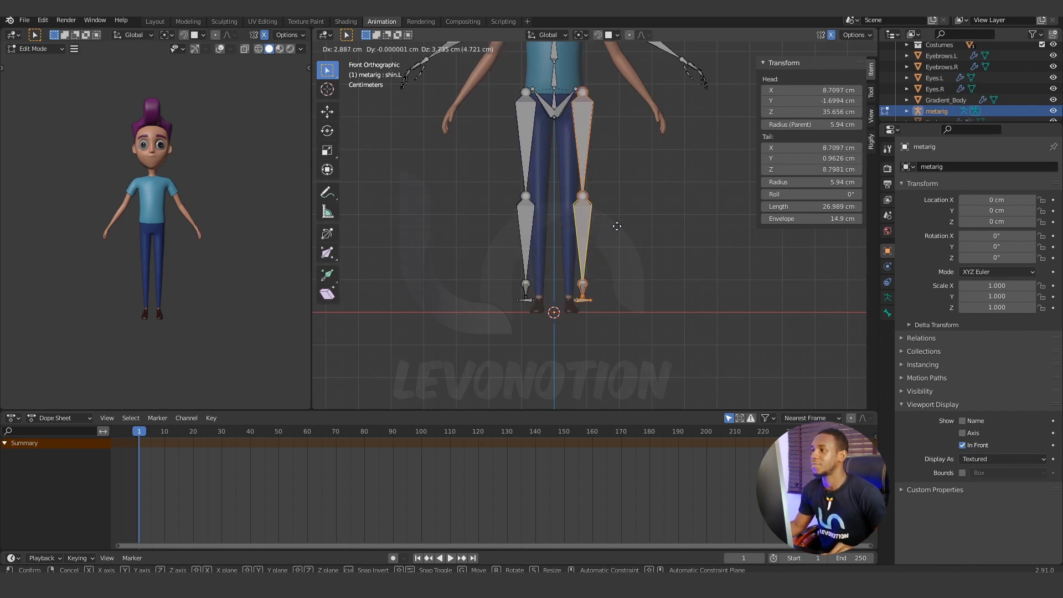
{"action": "right_click", "coordinate": [621, 225]}
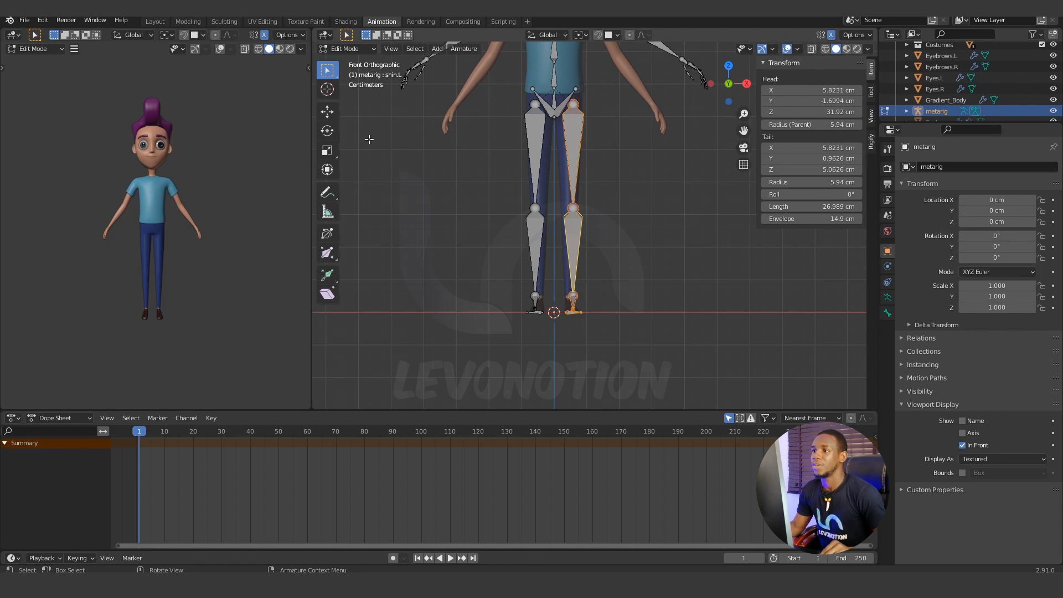
{"action": "left_click", "coordinate": [328, 112]}
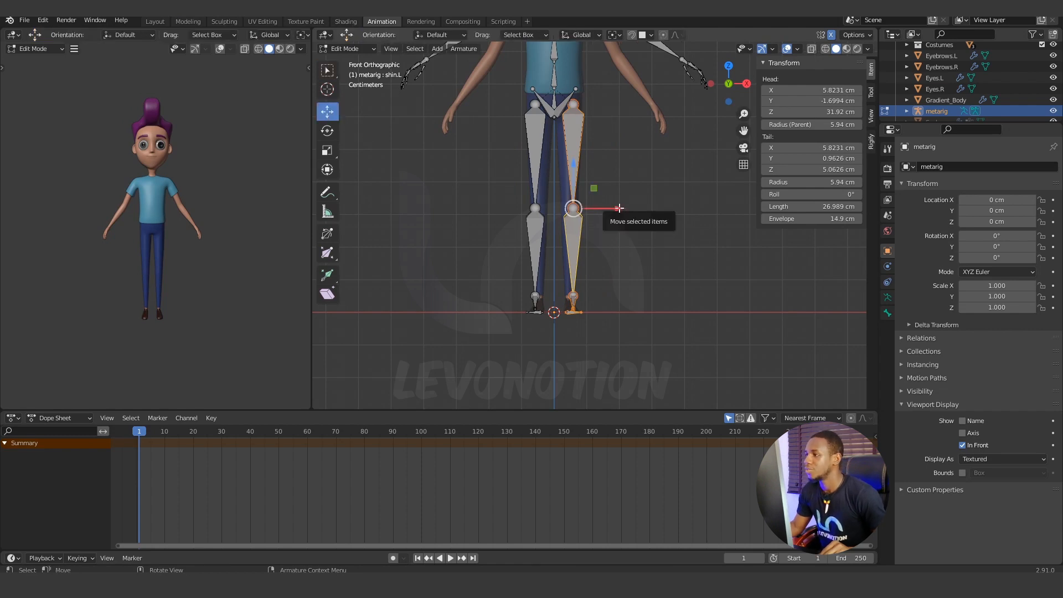
{"action": "left_click_drag", "start_coordinate": [624, 207], "coordinate": [613, 208]}
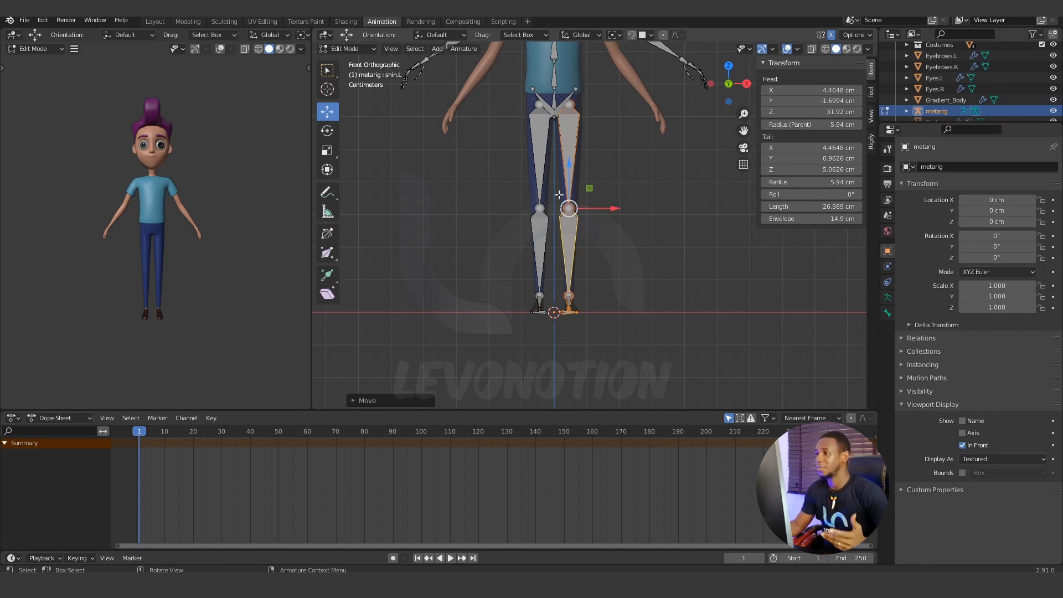
Set the armature's viewport display type to Stick.
{"action": "left_click", "coordinate": [888, 299]}
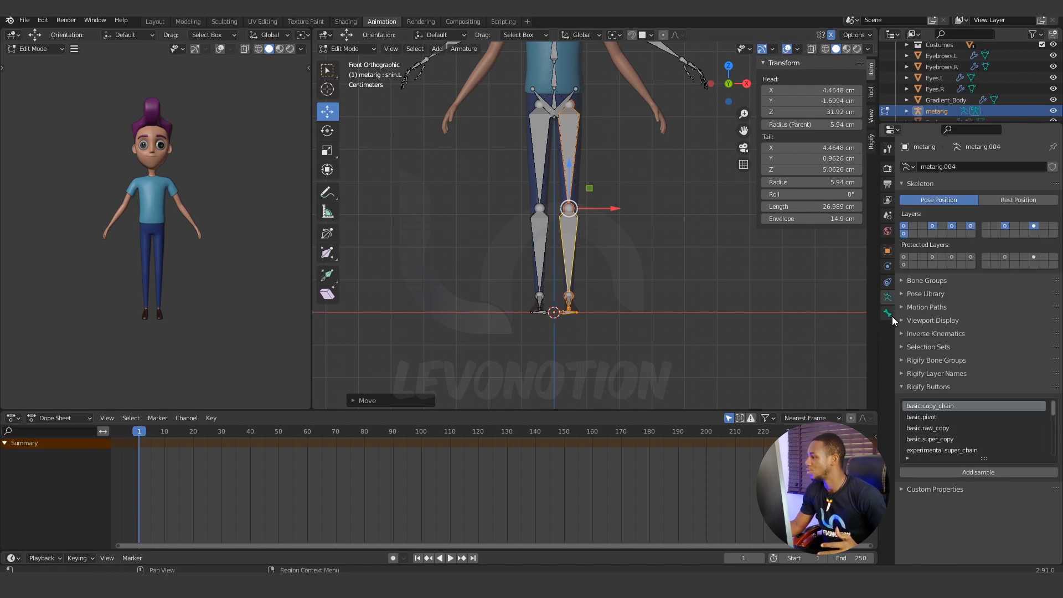
{"action": "left_click", "coordinate": [902, 321]}
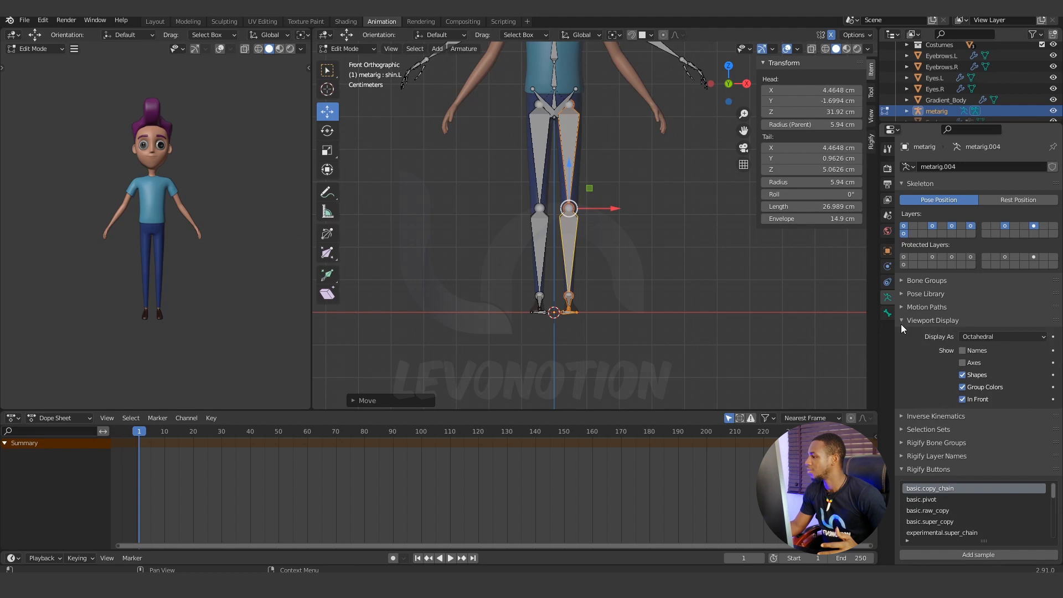
{"action": "left_click", "coordinate": [993, 337]}
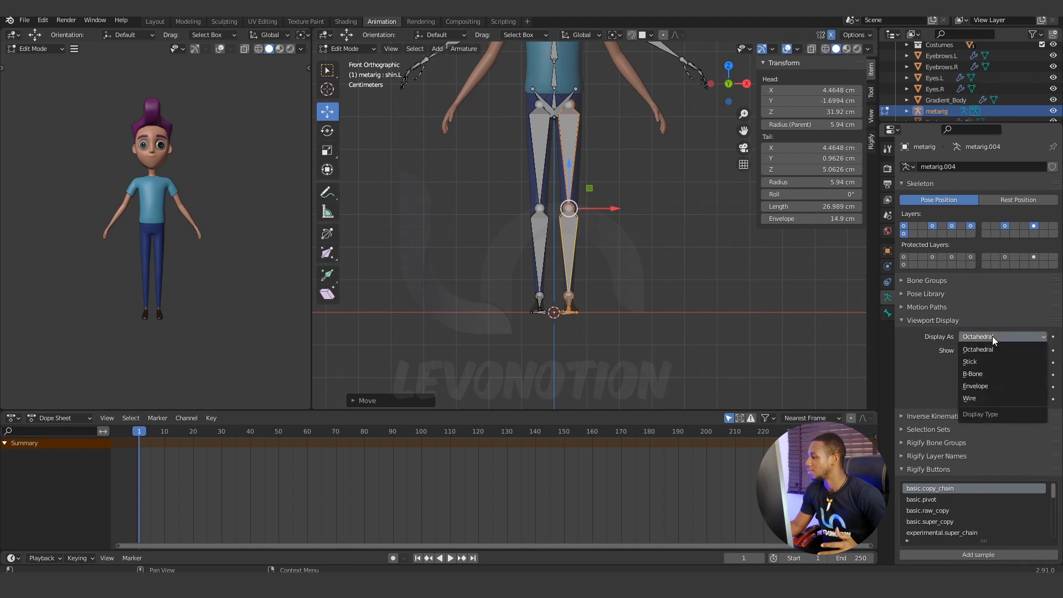
{"action": "left_click", "coordinate": [973, 362]}
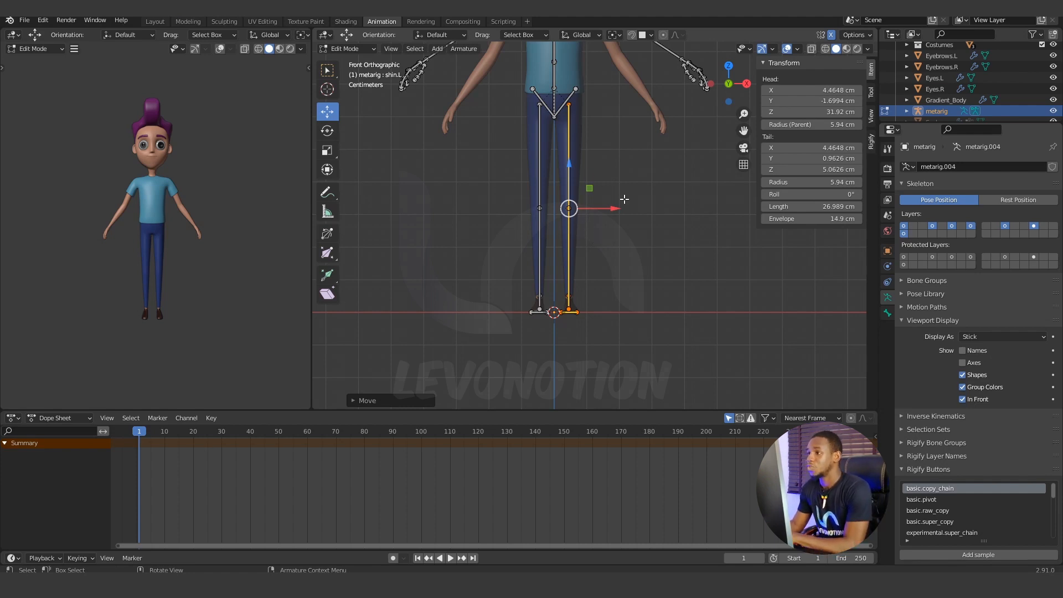
In the right orthographic view, move the leg bones forward along Y, placing the knee joint at about Y -3.96 cm.
{"action": "key", "text": "KP_3"}
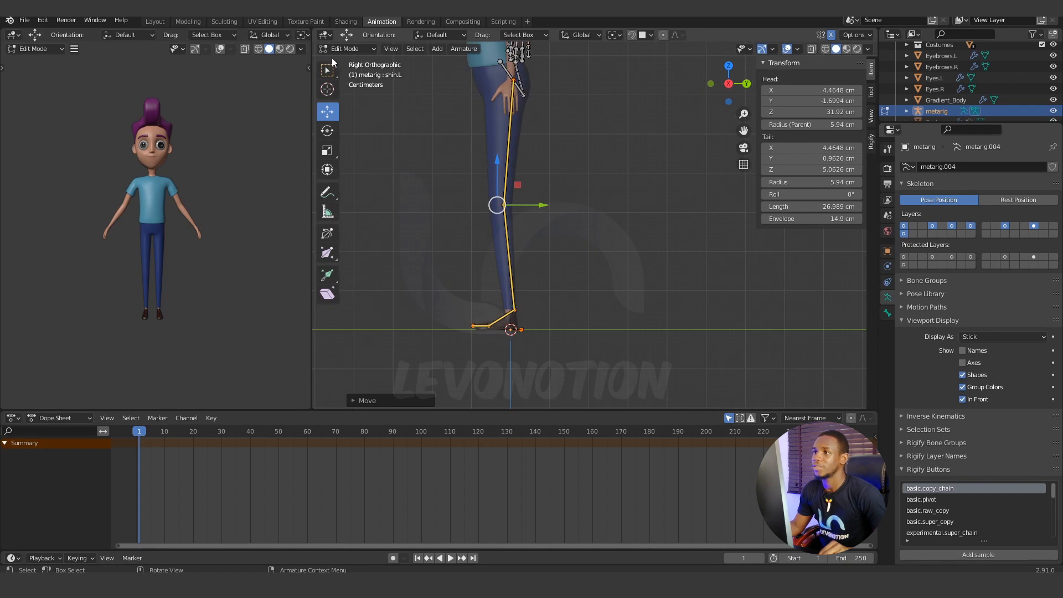
{"action": "middle_click_drag", "start_coordinate": [574, 213], "coordinate": [598, 208], "text": "shift"}
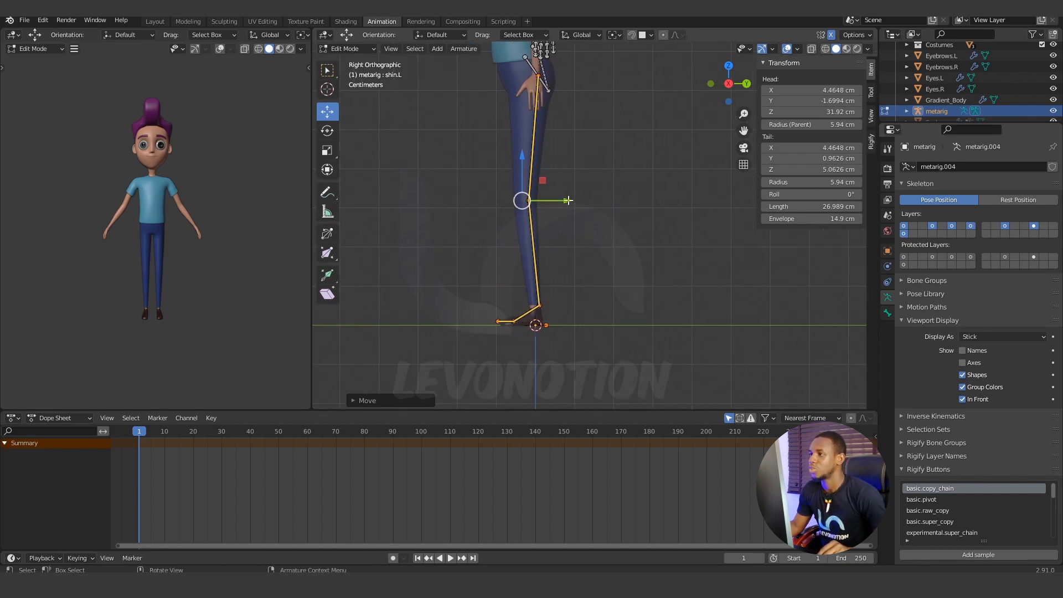
{"action": "left_click_drag", "start_coordinate": [568, 200], "coordinate": [560, 203]}
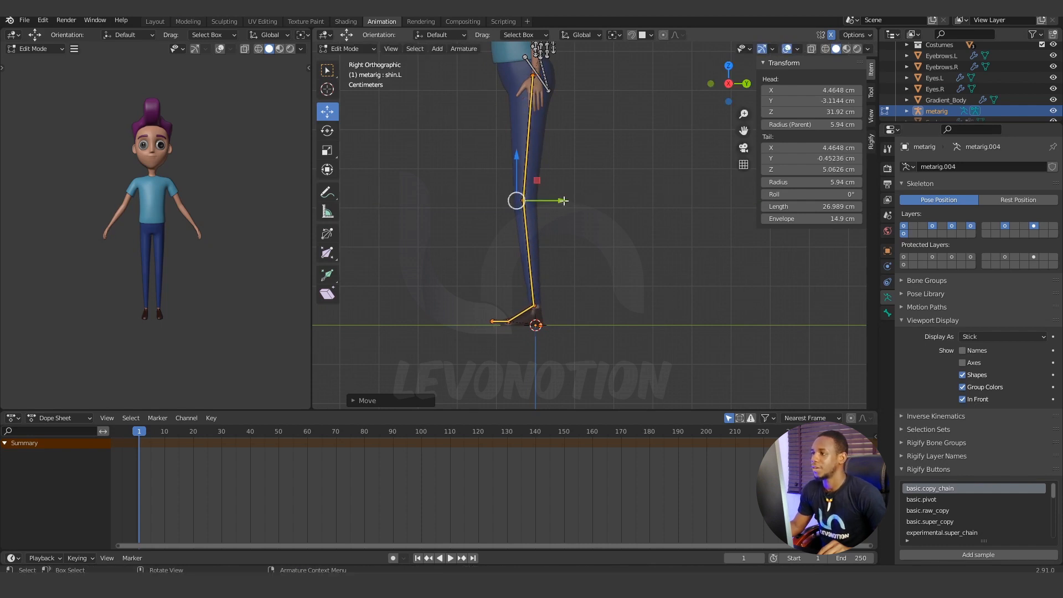
{"action": "left_click_drag", "start_coordinate": [562, 200], "coordinate": [558, 201]}
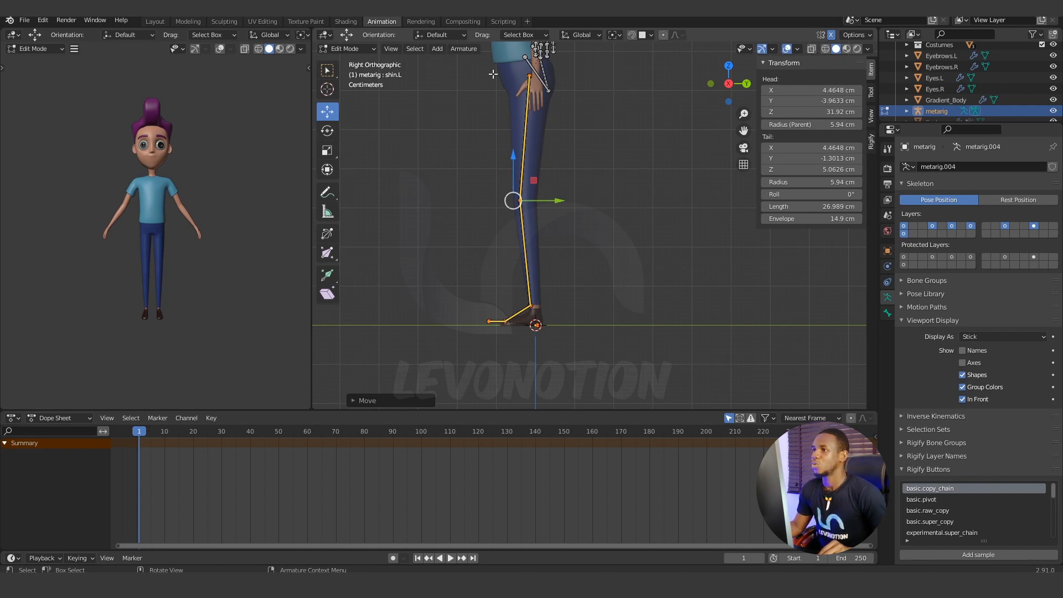
Return to Object Mode, select the trousers and turn on the Wireframe overlay in the viewport.
{"action": "left_click", "coordinate": [371, 48]}
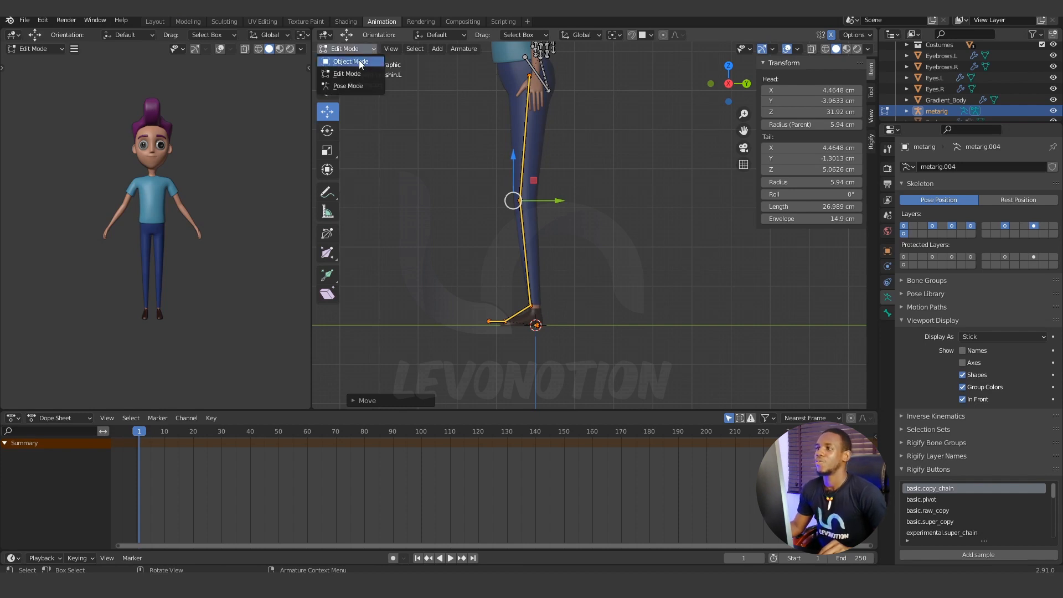
{"action": "left_click", "coordinate": [359, 59]}
{"action": "left_click", "coordinate": [510, 78]}
{"action": "scroll", "coordinate": [510, 151], "scroll_direction": "down", "scroll_amount": 3}
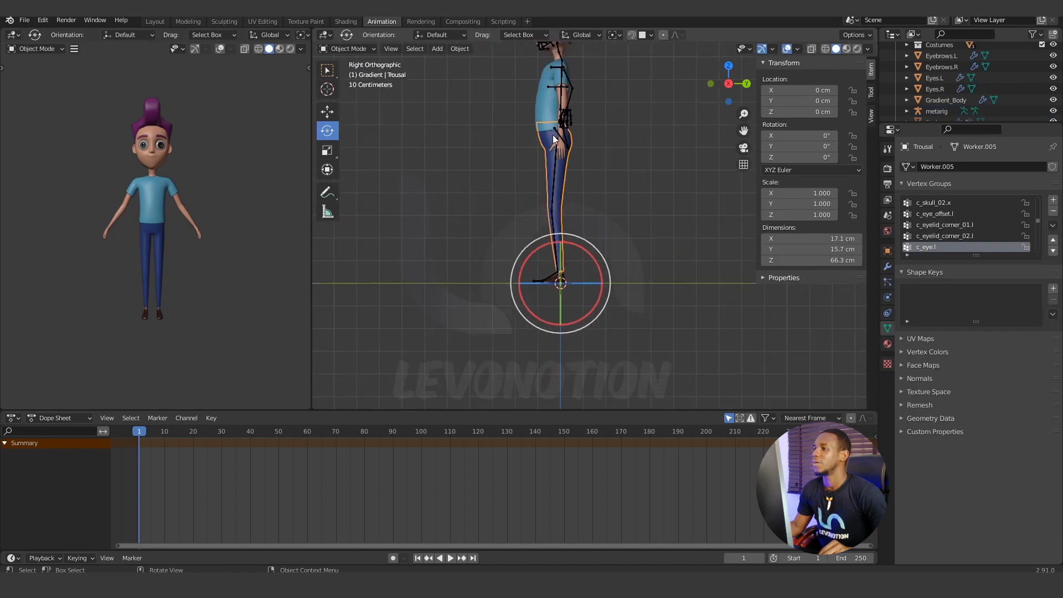
{"action": "left_click", "coordinate": [867, 48]}
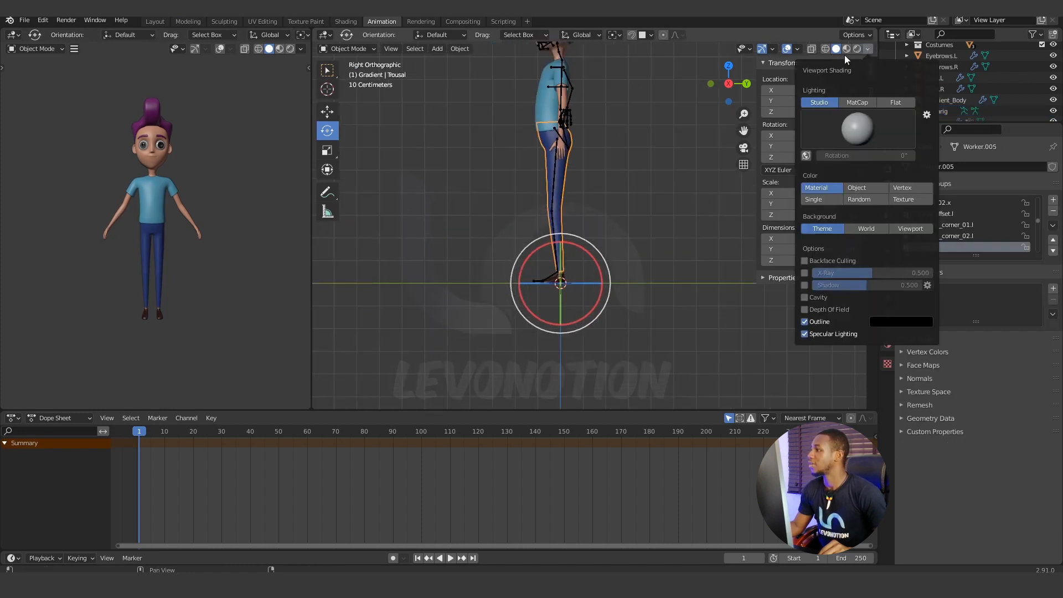
{"action": "left_click", "coordinate": [798, 49]}
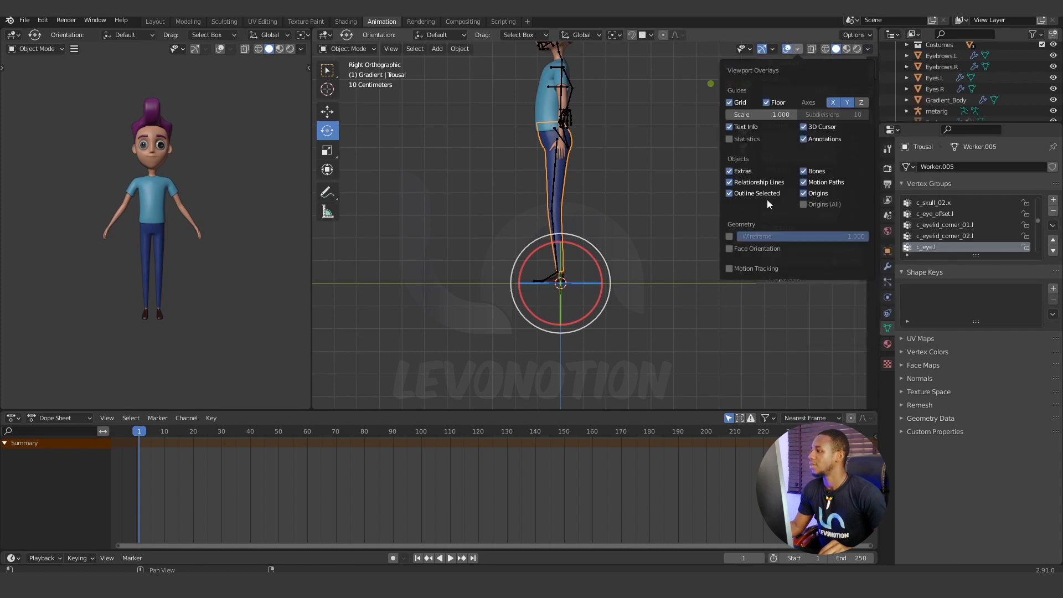
{"action": "left_click", "coordinate": [730, 237]}
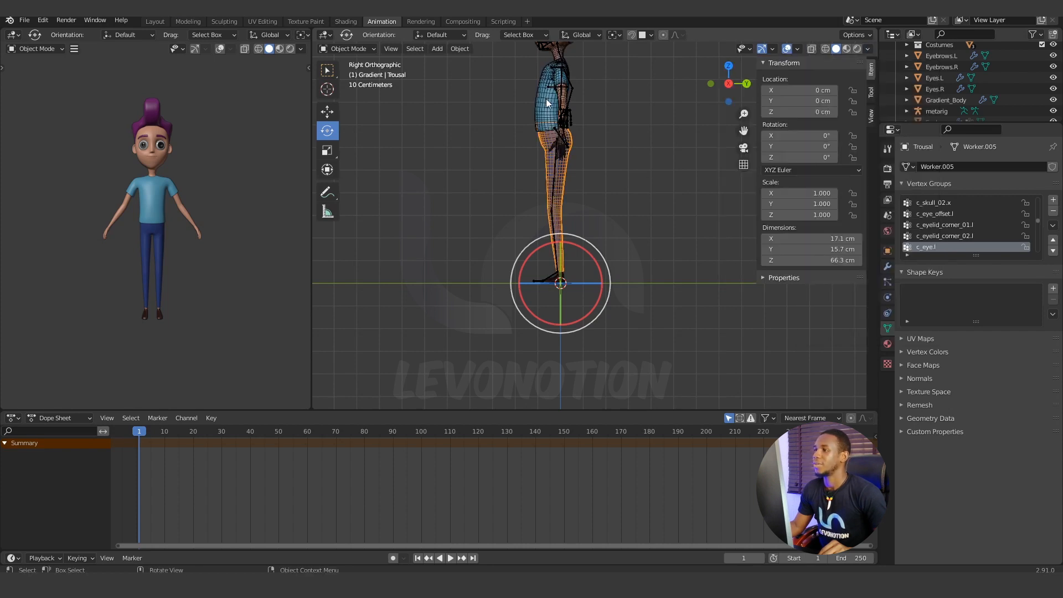
Select the meta-rig armature over the trousers and switch it to Edit Mode.
{"action": "scroll", "coordinate": [540, 124], "scroll_direction": "up", "scroll_amount": 3}
{"action": "middle_click_drag", "start_coordinate": [545, 138], "coordinate": [575, 171], "text": "shift"}
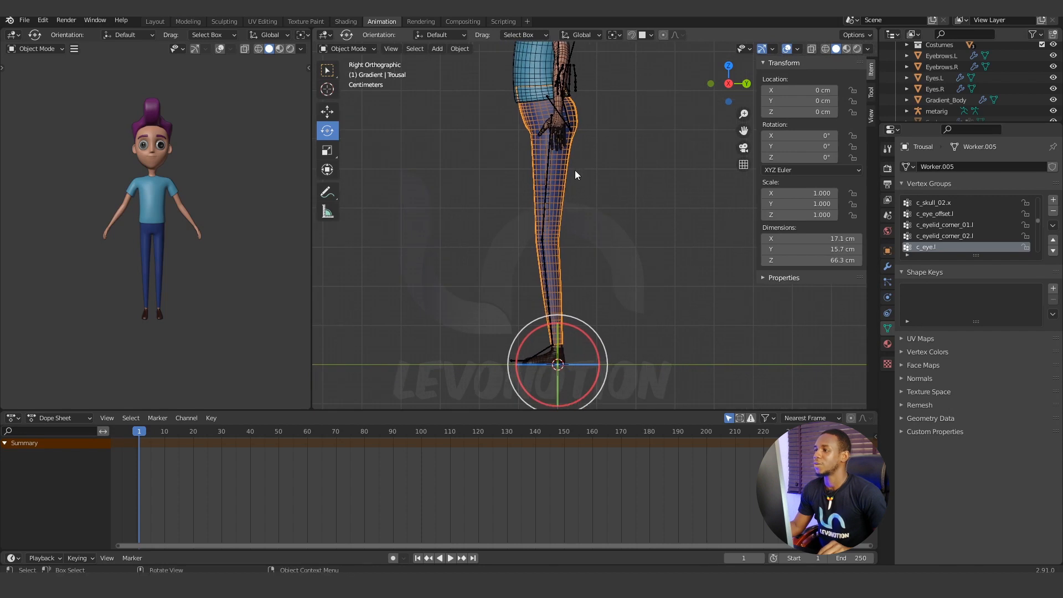
{"action": "left_click", "coordinate": [548, 170]}
{"action": "left_click", "coordinate": [370, 48]}
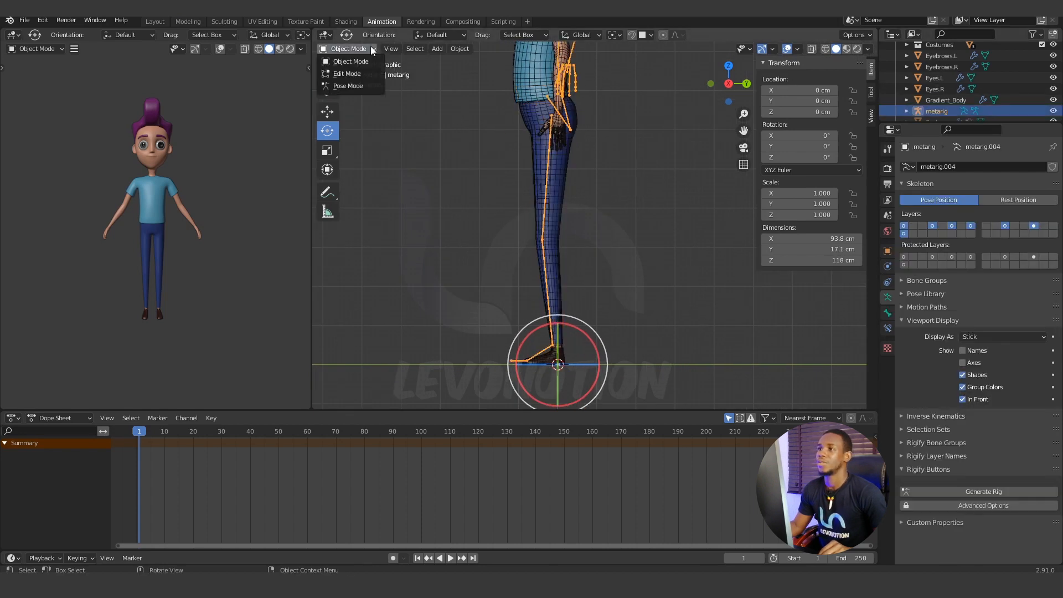
{"action": "left_click", "coordinate": [362, 75]}
Select the foot, toe and heel bones and move them backward along Y, placing the ankle joint at about Y -0.28 cm.
{"action": "scroll", "coordinate": [600, 271], "scroll_direction": "up", "scroll_amount": 1}
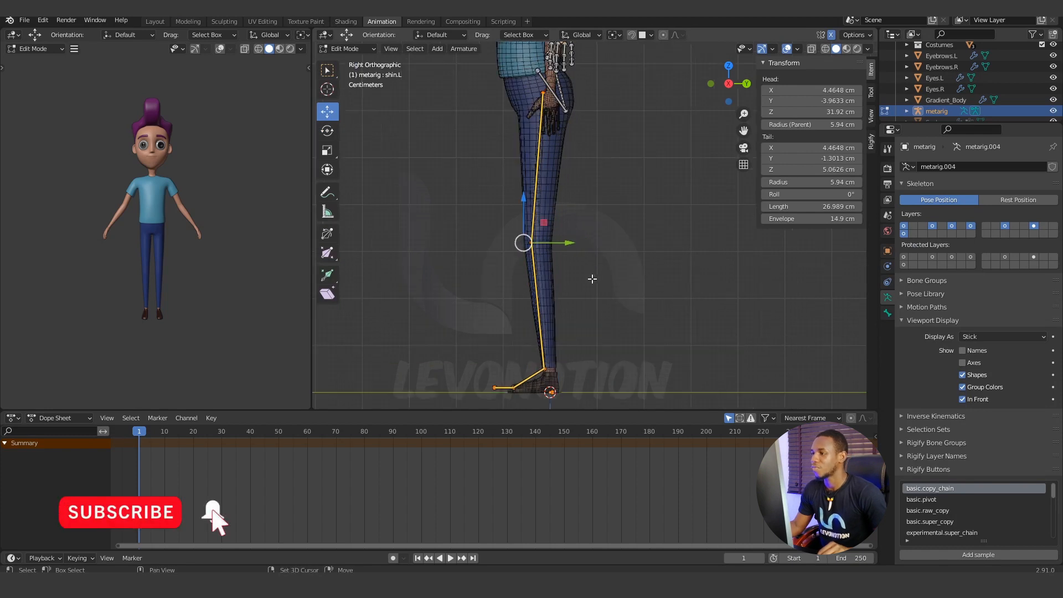
{"action": "middle_click_drag", "start_coordinate": [595, 270], "coordinate": [603, 138], "text": "shift"}
{"action": "scroll", "coordinate": [563, 246], "scroll_direction": "up", "scroll_amount": 3}
{"action": "middle_click_drag", "start_coordinate": [571, 233], "coordinate": [589, 198], "text": "shift"}
{"action": "left_click", "coordinate": [461, 193]}
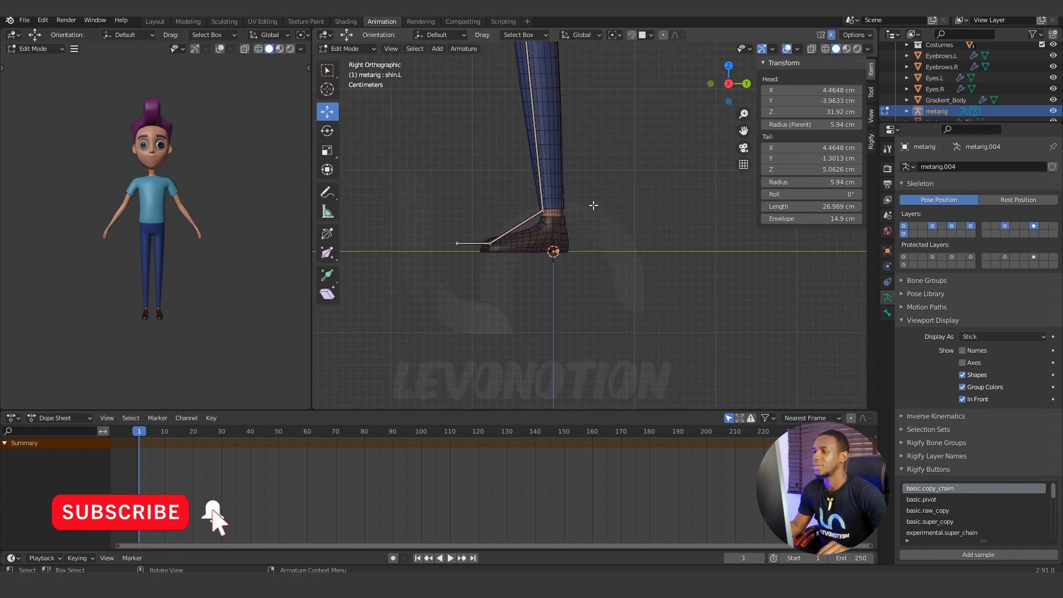
{"action": "left_click_drag", "start_coordinate": [598, 191], "coordinate": [444, 267]}
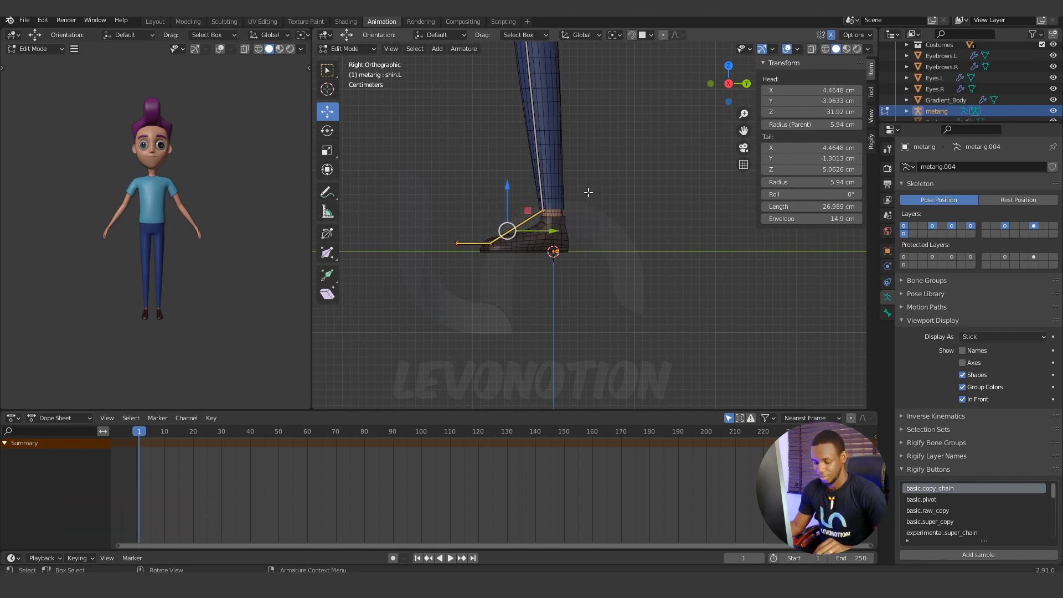
{"action": "key", "text": "b"}
{"action": "left_click_drag", "start_coordinate": [590, 187], "coordinate": [413, 282]}
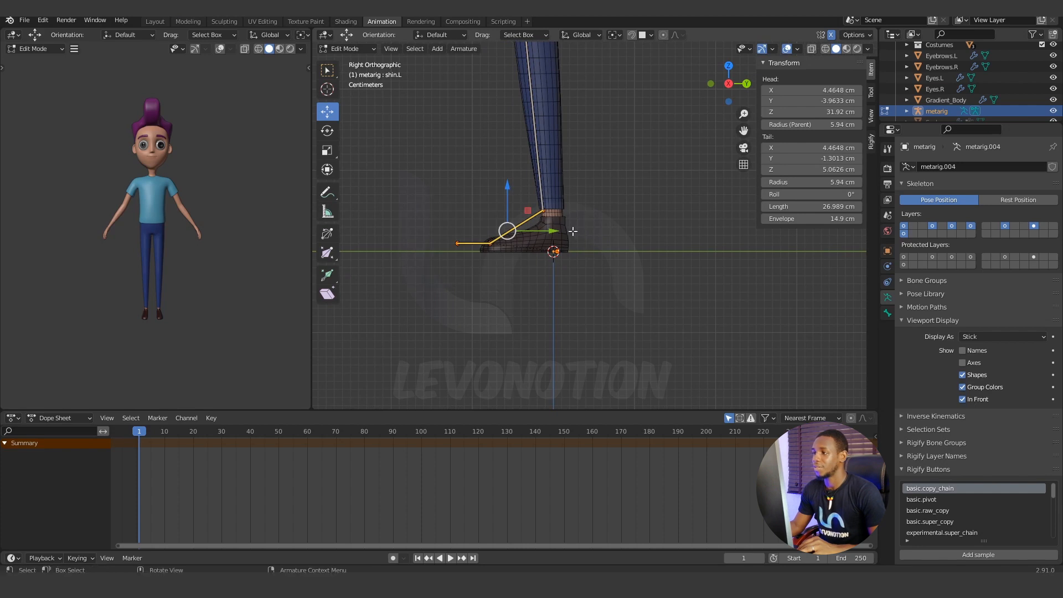
{"action": "key", "text": "g"}
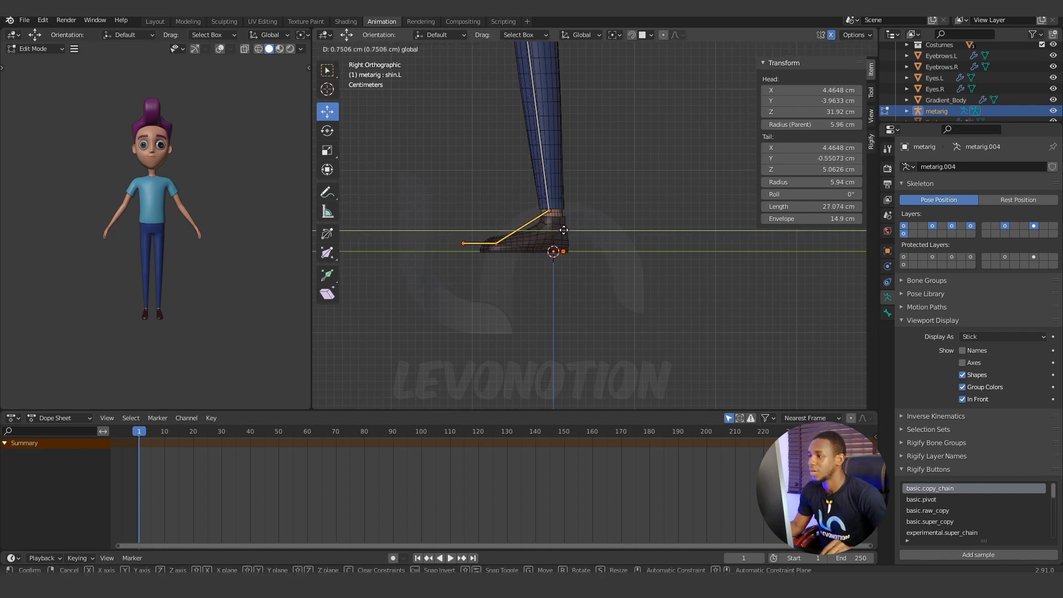
{"action": "left_click", "coordinate": [566, 230]}
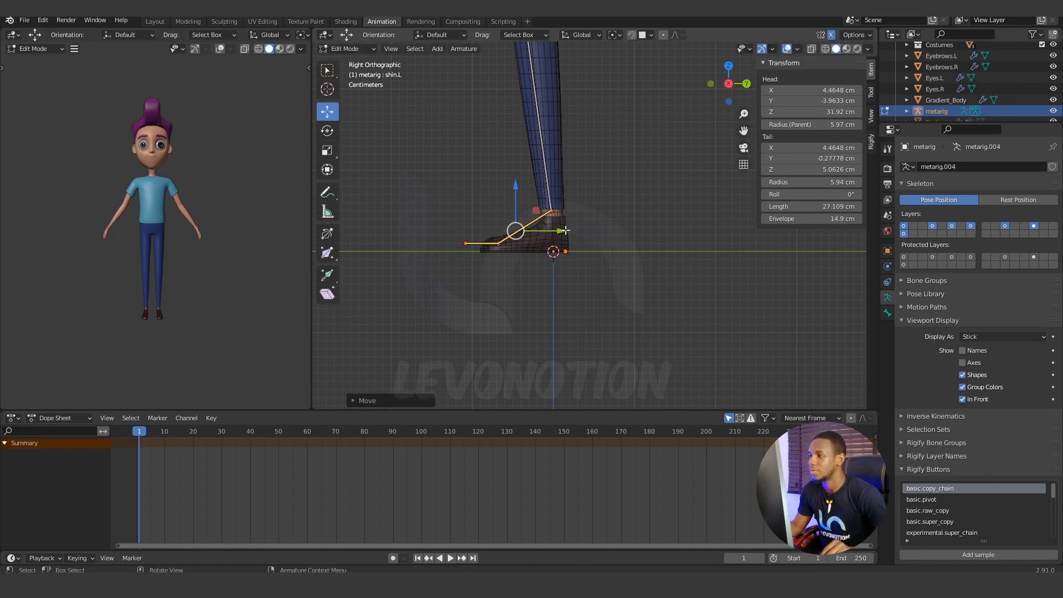
Move the selected foot bones slightly further back along Y, placing the ankle joint at about Y 0.08 cm.
{"action": "scroll", "coordinate": [526, 244], "scroll_direction": "up", "scroll_amount": 4}
{"action": "middle_click_drag", "start_coordinate": [528, 241], "coordinate": [638, 192], "text": "shift"}
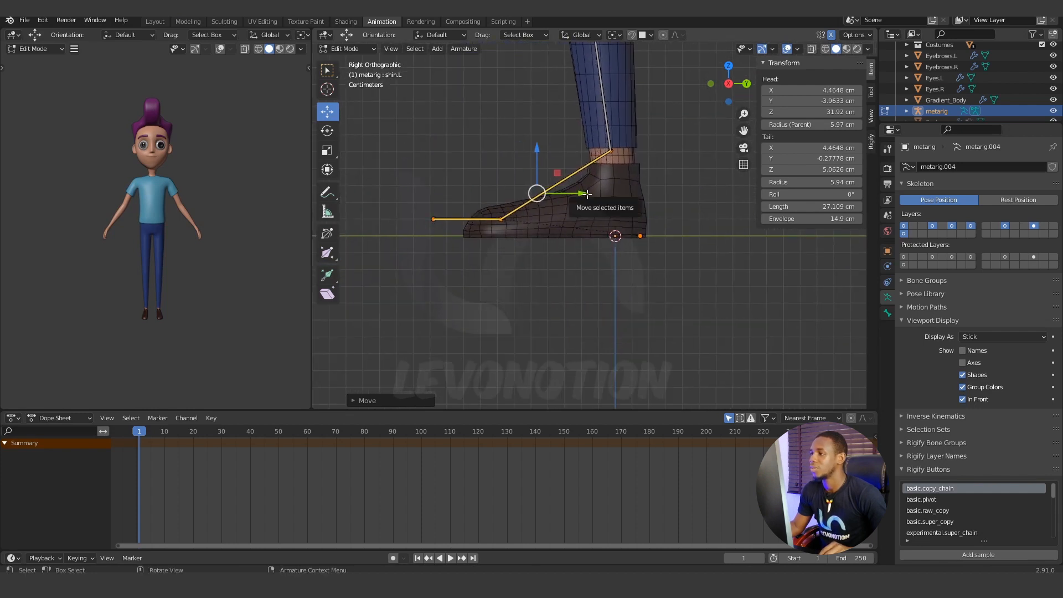
{"action": "left_click_drag", "start_coordinate": [588, 193], "coordinate": [593, 194]}
Select only the ankle joint and lower it along Z into the shoe, to about Z 3.52 cm.
{"action": "left_click", "coordinate": [598, 137]}
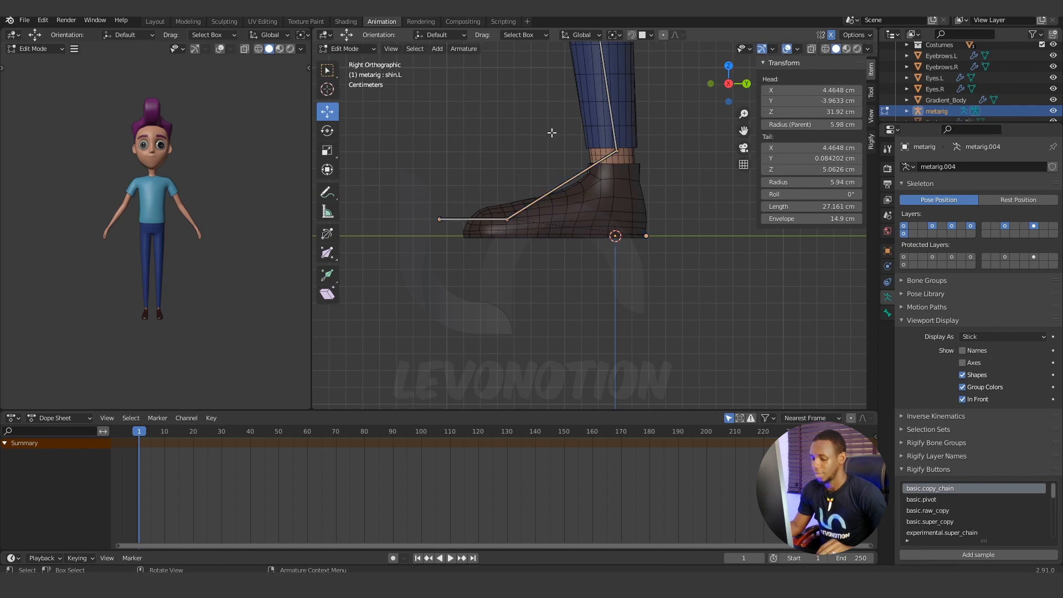
{"action": "left_click", "coordinate": [616, 150]}
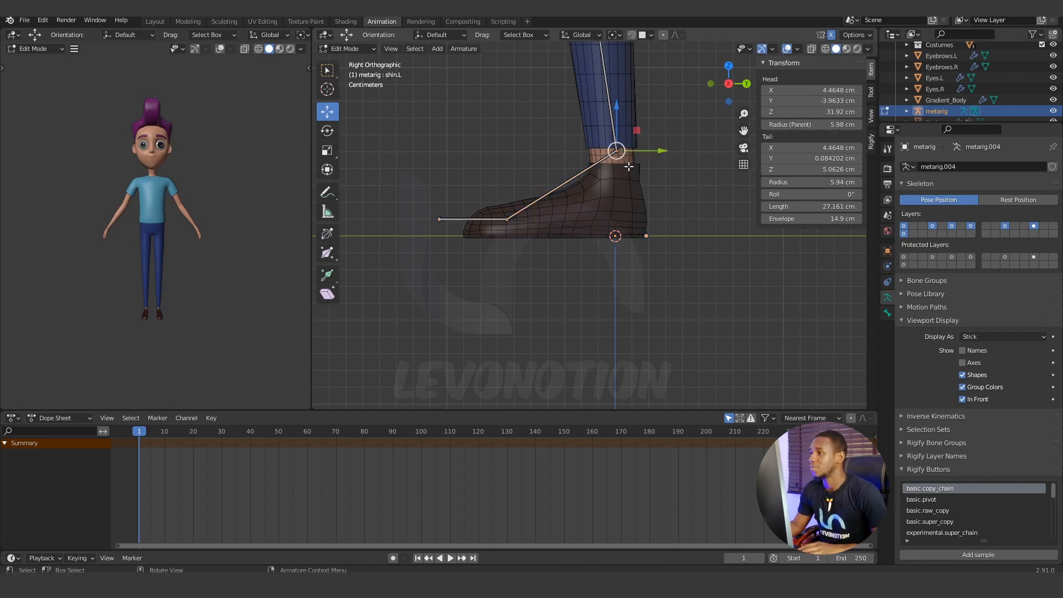
{"action": "left_click_drag", "start_coordinate": [617, 106], "coordinate": [617, 131]}
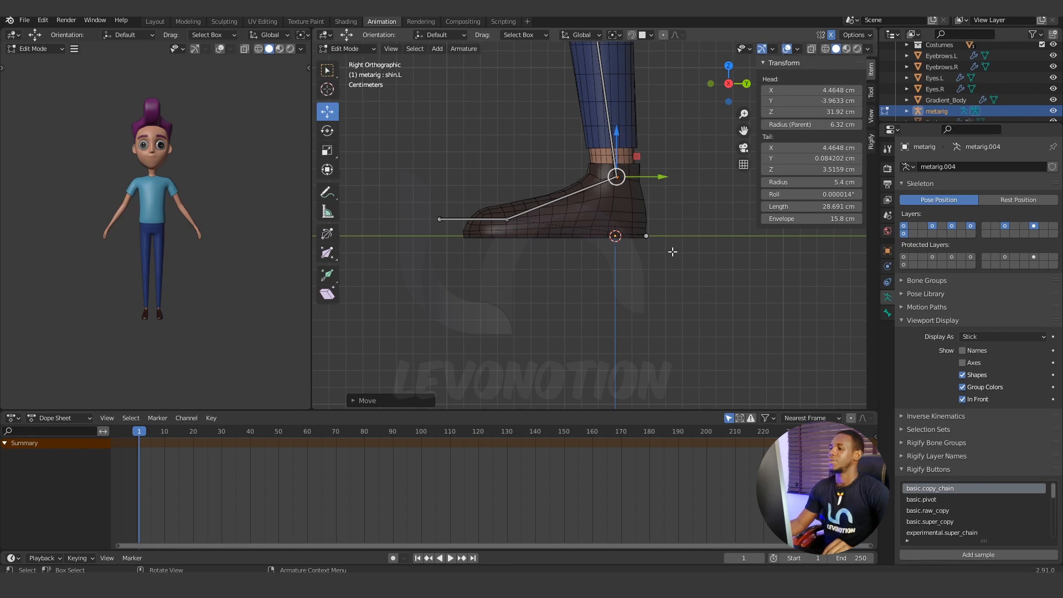
Move the whole toe bone backward along Y into the shoe, placing its base joint at about Y -4.45 cm.
{"action": "left_click_drag", "start_coordinate": [427, 214], "coordinate": [518, 228]}
{"action": "left_click", "coordinate": [428, 208]}
{"action": "key", "text": "g"}
{"action": "key", "text": "y"}
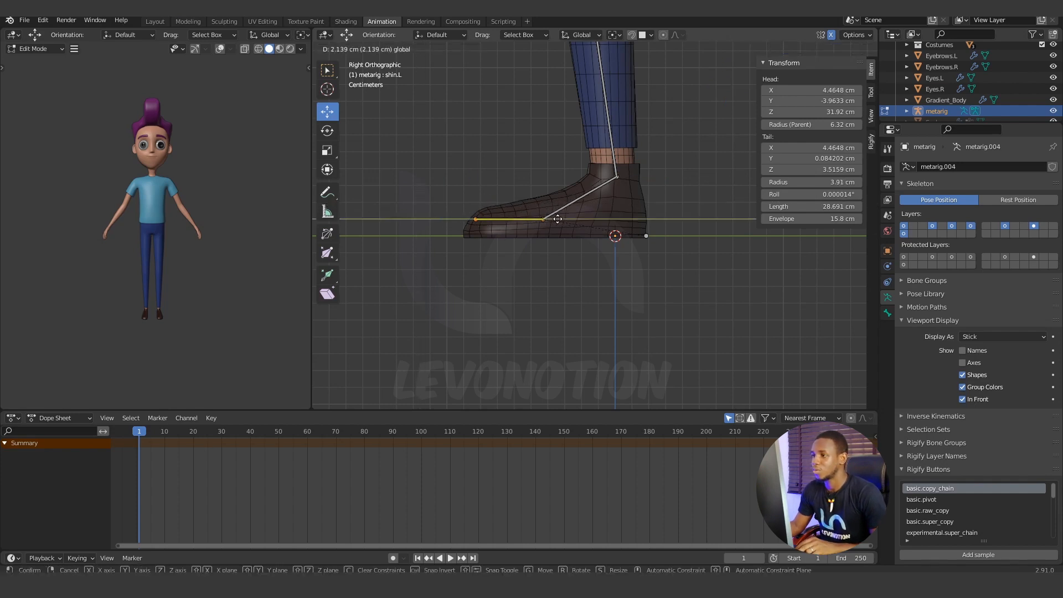
{"action": "left_click", "coordinate": [549, 219]}
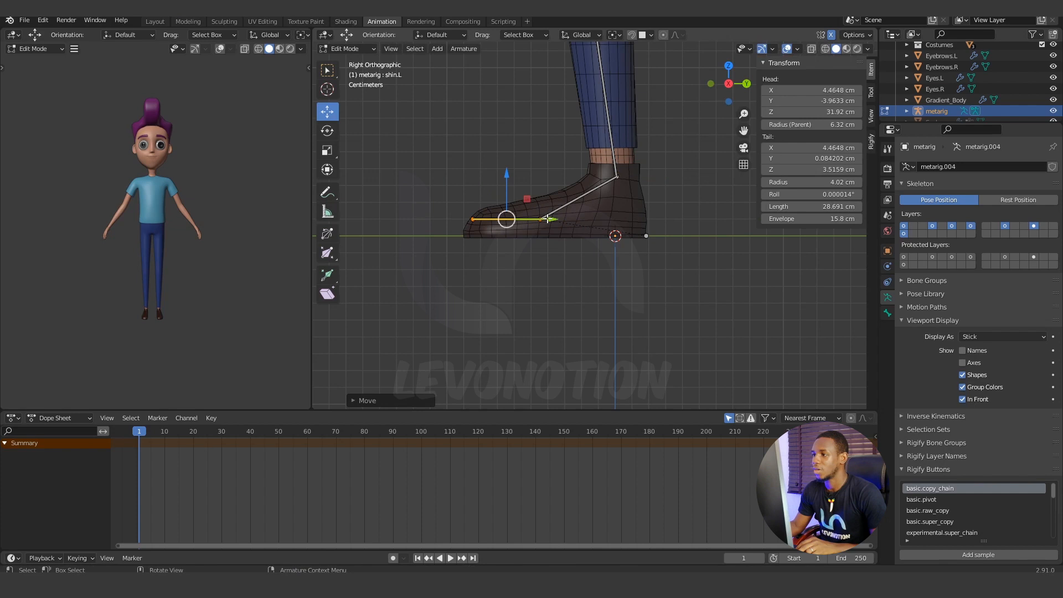
Select the joint between the foot and toe bones and move it forward along Y to about Y -5.84 cm.
{"action": "left_click", "coordinate": [468, 172]}
{"action": "left_click", "coordinate": [537, 213]}
{"action": "key", "text": "b"}
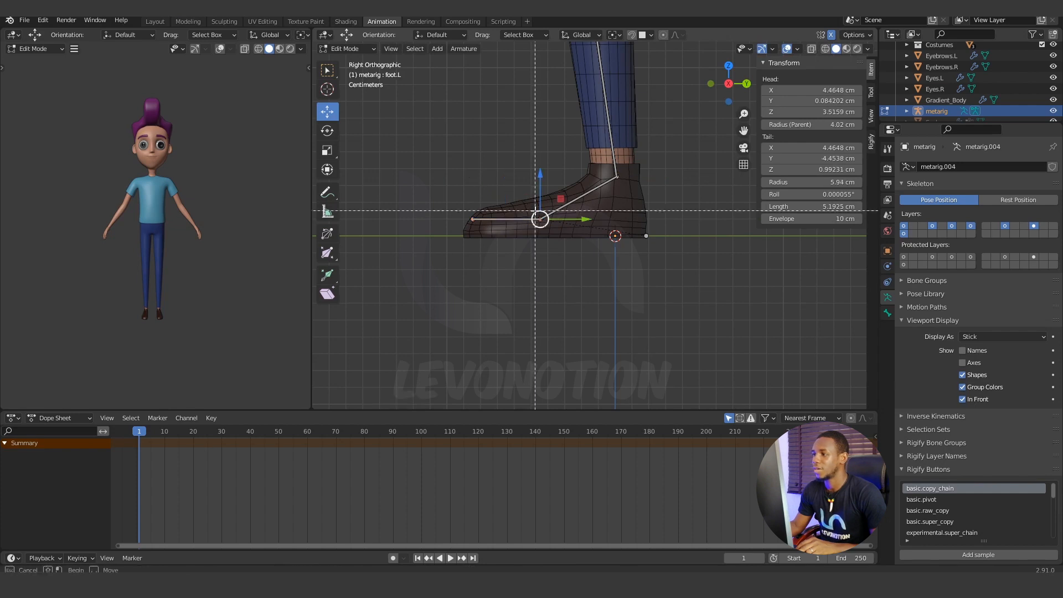
{"action": "left_click_drag", "start_coordinate": [533, 211], "coordinate": [563, 220]}
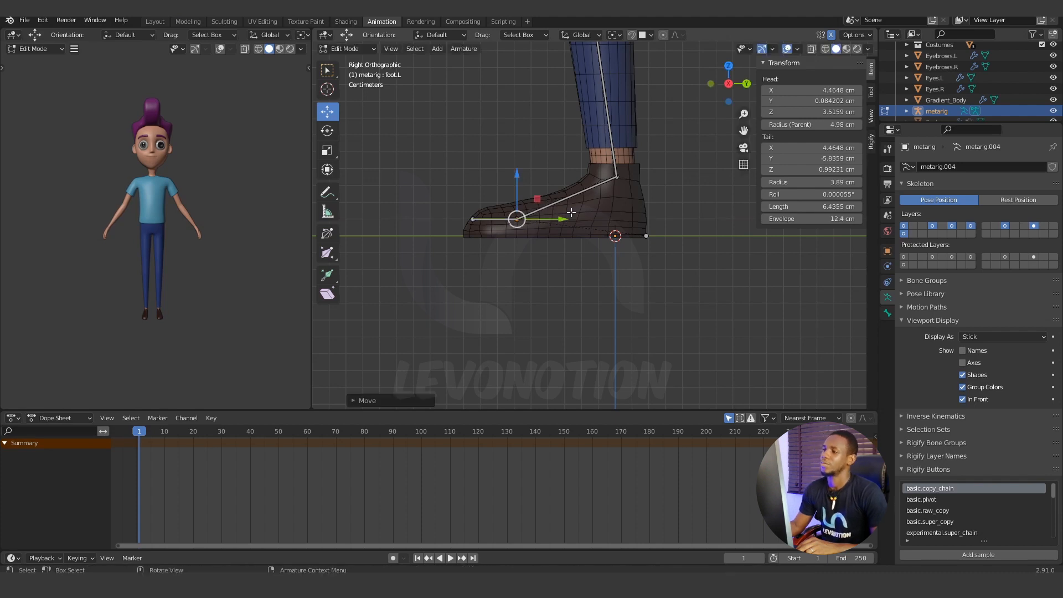
{"action": "left_click", "coordinate": [677, 214]}
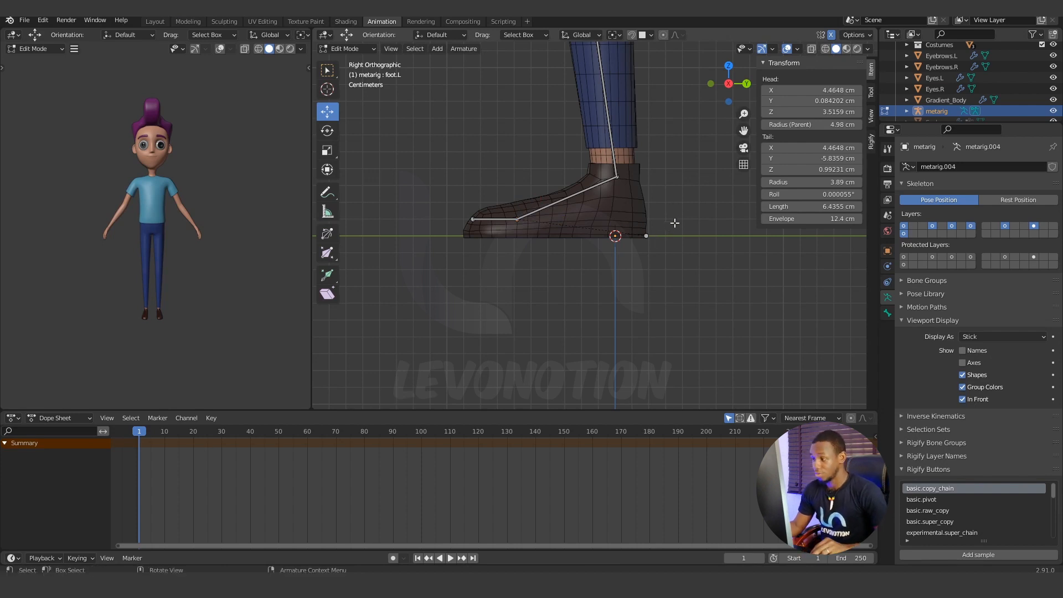
Select the heel bone and nudge it along Y to the shoe's back edge, at about Y 1.81 cm.
{"action": "scroll", "coordinate": [639, 244], "scroll_direction": "up", "scroll_amount": 1}
{"action": "scroll", "coordinate": [631, 238], "scroll_direction": "up", "scroll_amount": 1}
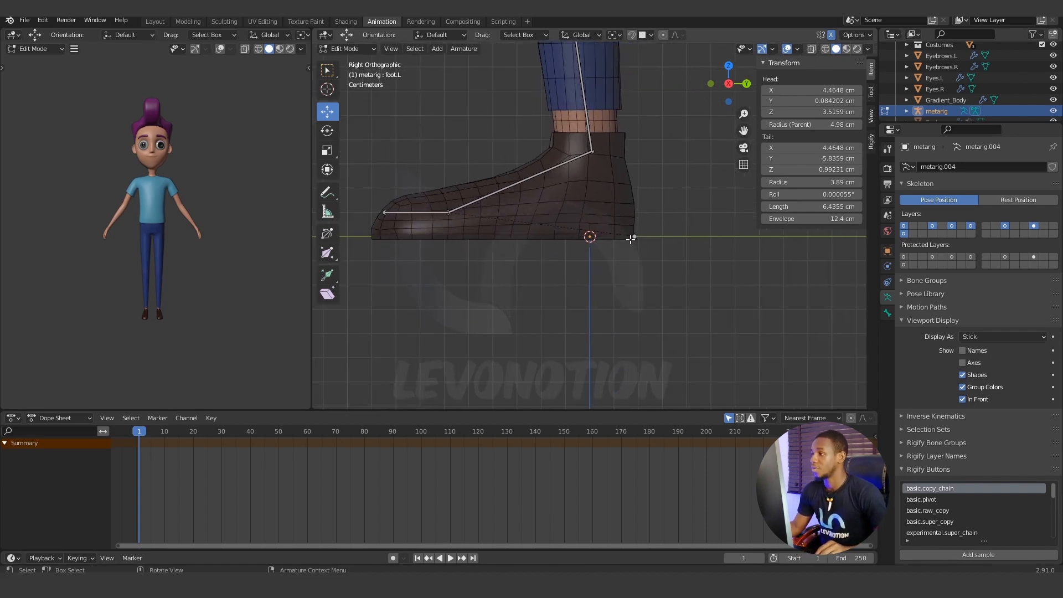
{"action": "scroll", "coordinate": [632, 239], "scroll_direction": "up", "scroll_amount": 1}
{"action": "left_click_drag", "start_coordinate": [676, 215], "coordinate": [635, 258]}
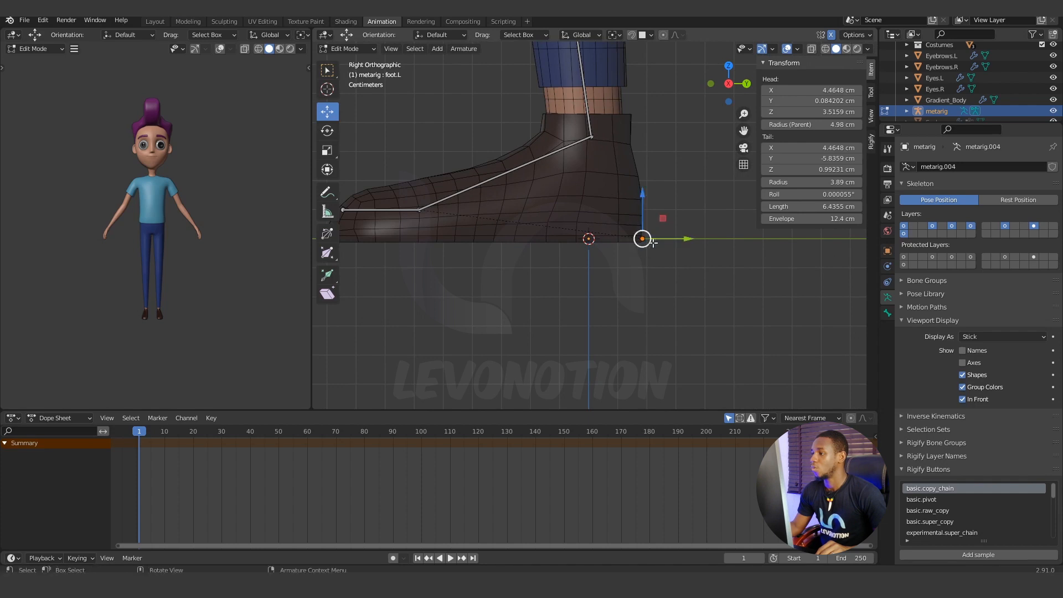
{"action": "left_click", "coordinate": [687, 210]}
{"action": "key", "text": "b"}
{"action": "left_click_drag", "start_coordinate": [667, 217], "coordinate": [620, 268]}
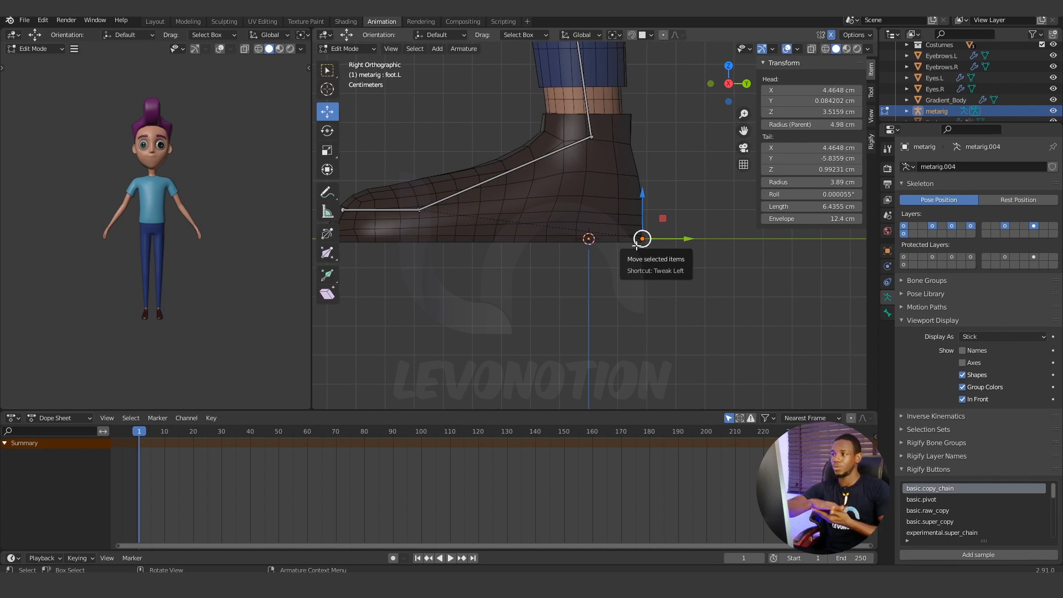
{"action": "scroll", "coordinate": [620, 235], "scroll_direction": "up", "scroll_amount": 5}
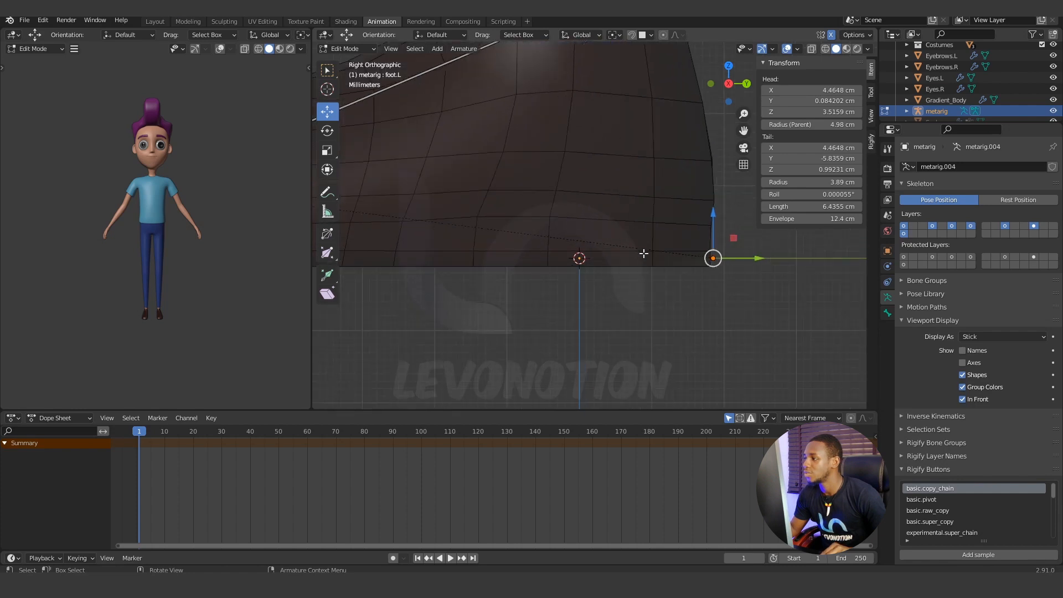
{"action": "middle_click_drag", "start_coordinate": [619, 234], "coordinate": [588, 212], "text": "shift"}
{"action": "scroll", "coordinate": [593, 228], "scroll_direction": "up", "scroll_amount": 2}
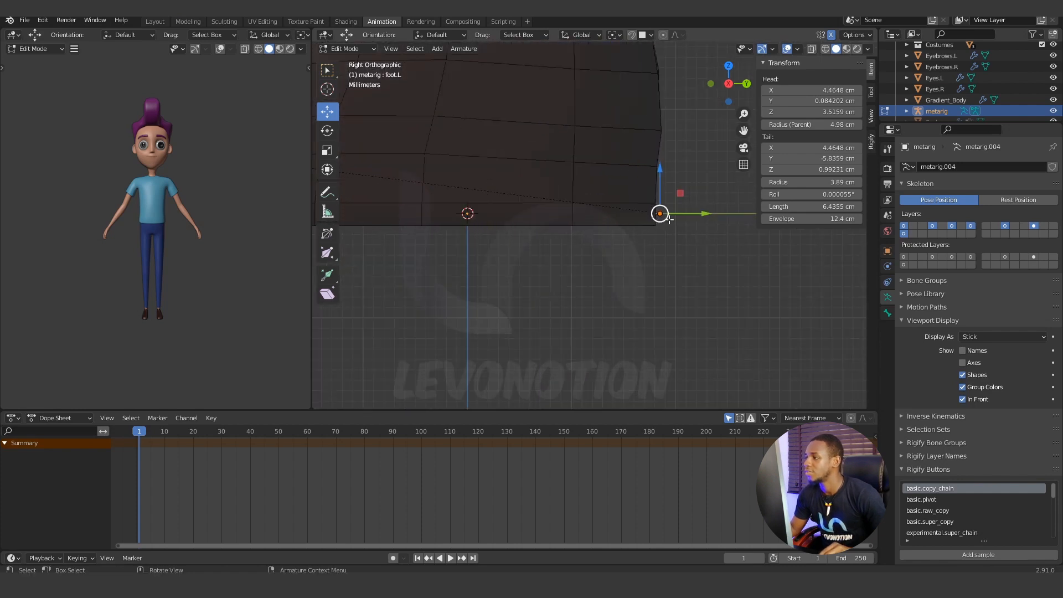
{"action": "scroll", "coordinate": [660, 229], "scroll_direction": "down", "scroll_amount": 3}
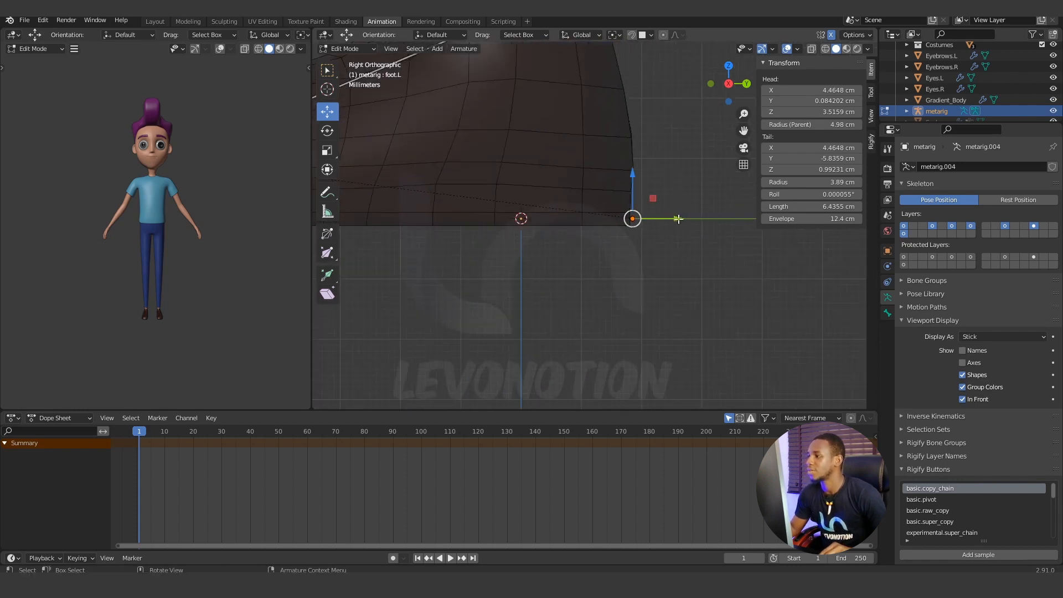
{"action": "left_click_drag", "start_coordinate": [678, 218], "coordinate": [678, 219]}
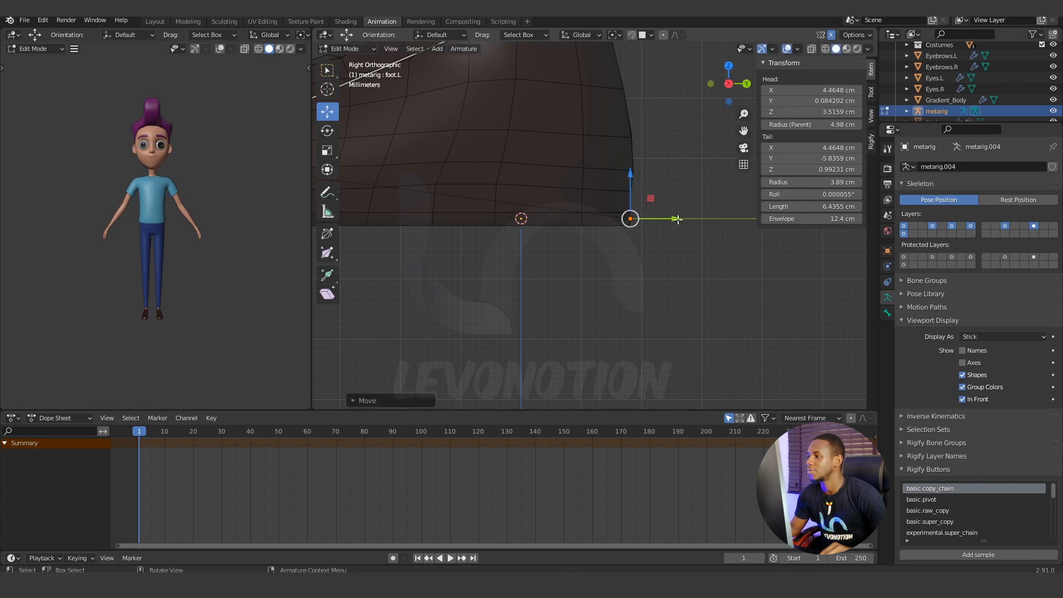
{"action": "scroll", "coordinate": [620, 244], "scroll_direction": "down", "scroll_amount": 8}
{"action": "scroll", "coordinate": [617, 240], "scroll_direction": "up", "scroll_amount": 5}
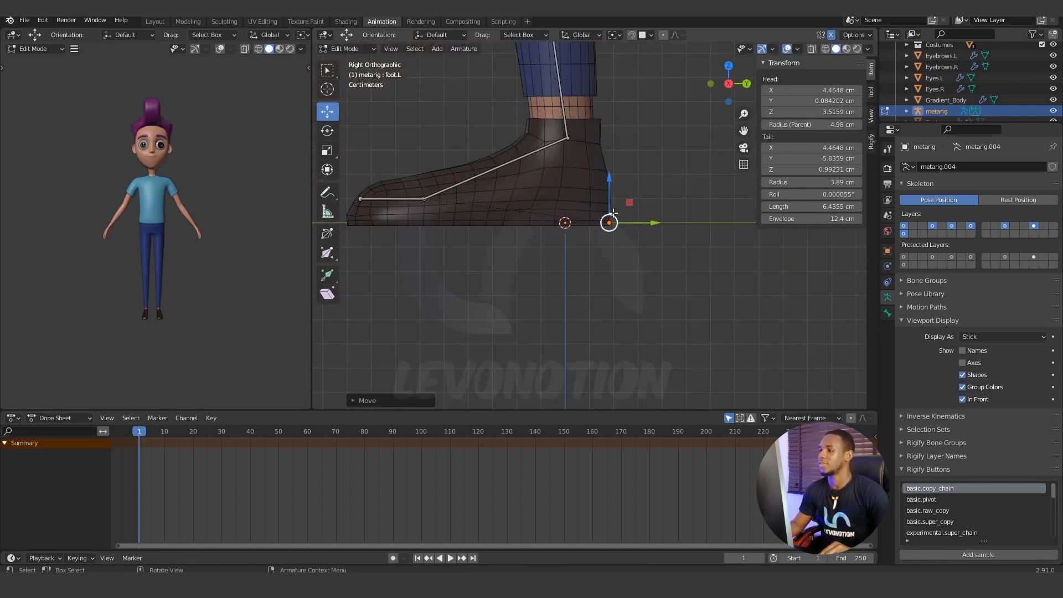
Switch to the bottom orthographic view, framing the shoe soles and the heel bones.
{"action": "middle_click_drag", "start_coordinate": [612, 220], "coordinate": [593, 191]}
{"action": "scroll", "coordinate": [580, 168], "scroll_direction": "up", "scroll_amount": 3}
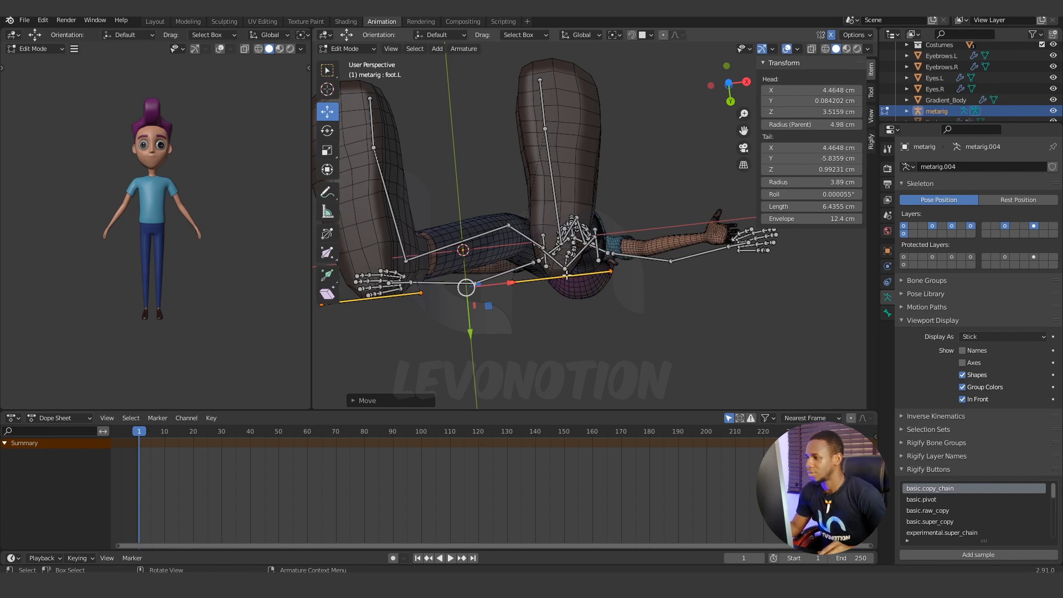
{"action": "middle_click_drag", "start_coordinate": [567, 275], "coordinate": [607, 253]}
{"action": "key", "text": "KP_7"}
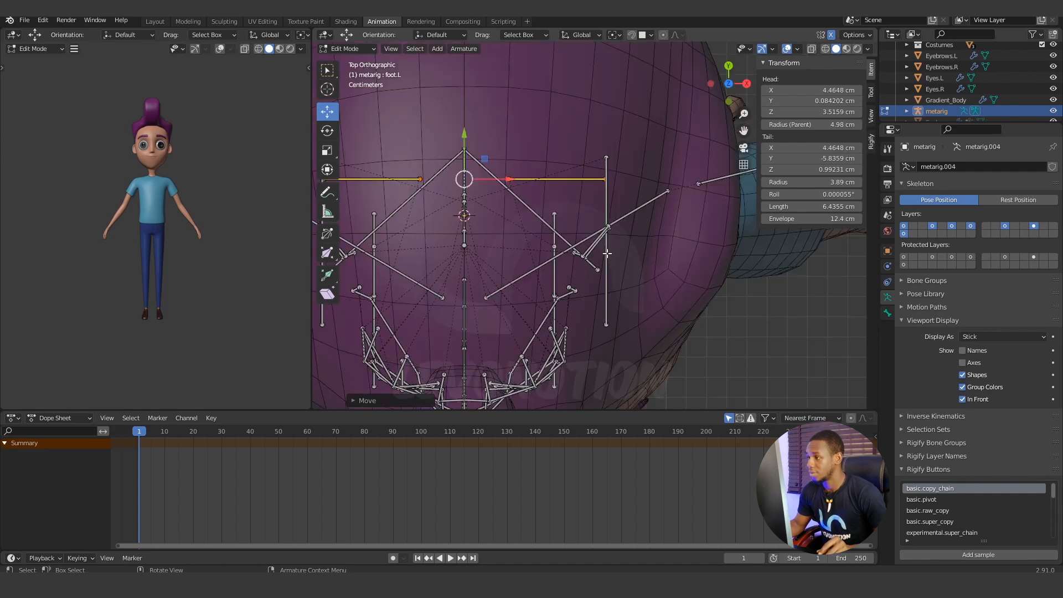
{"action": "key", "text": "ctrl+KP_7"}
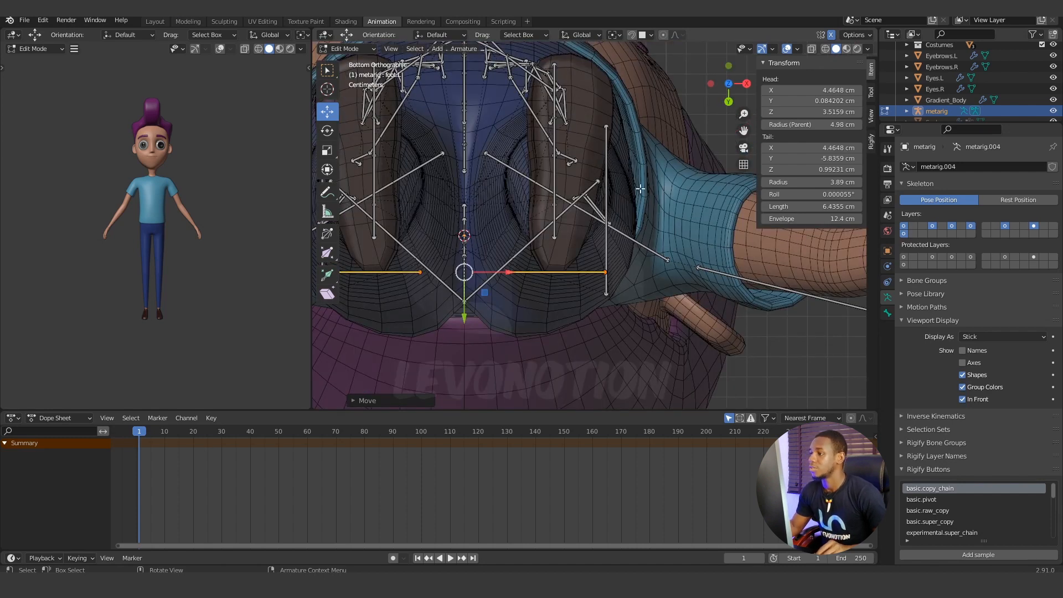
{"action": "middle_click_drag", "start_coordinate": [605, 231], "coordinate": [595, 247], "text": "shift"}
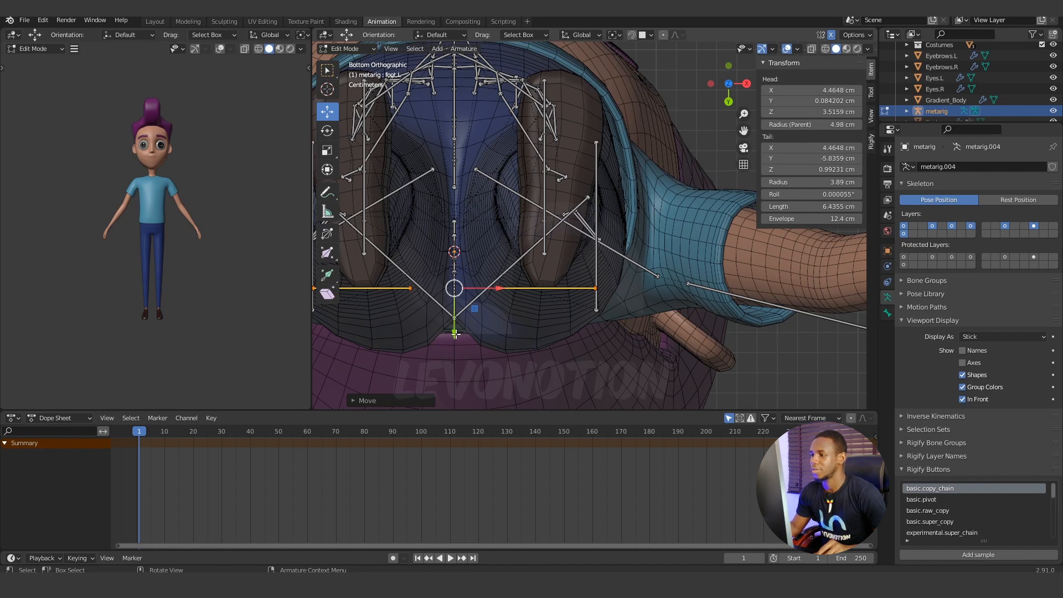
Try moving the heel bones forward along Y in the bottom view, and undo that move.
{"action": "key", "text": "g"}
{"action": "key", "text": "y"}
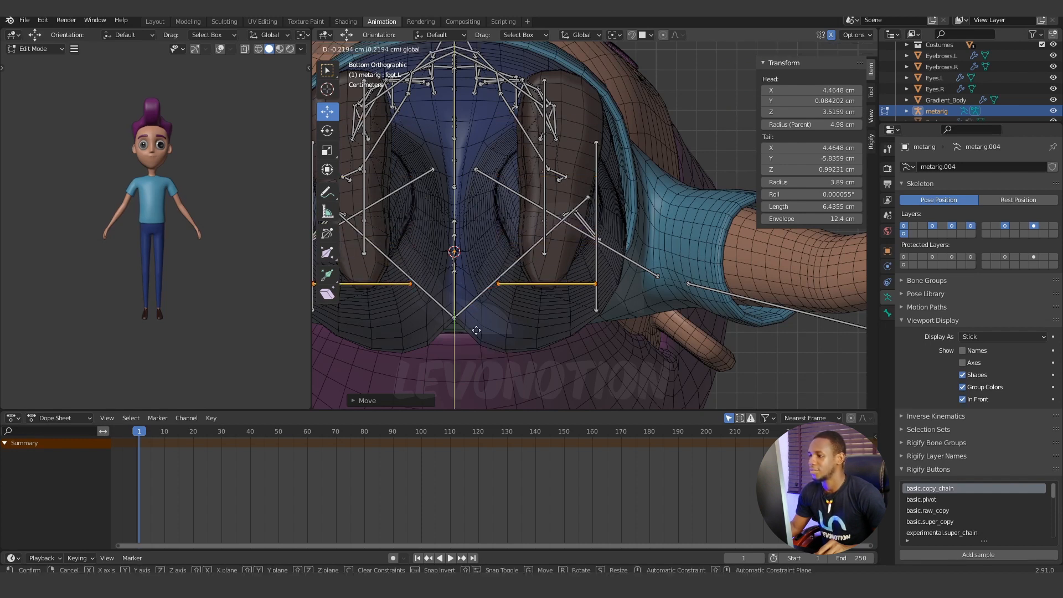
{"action": "left_click", "coordinate": [497, 302]}
{"action": "key", "text": "ctrl+z"}
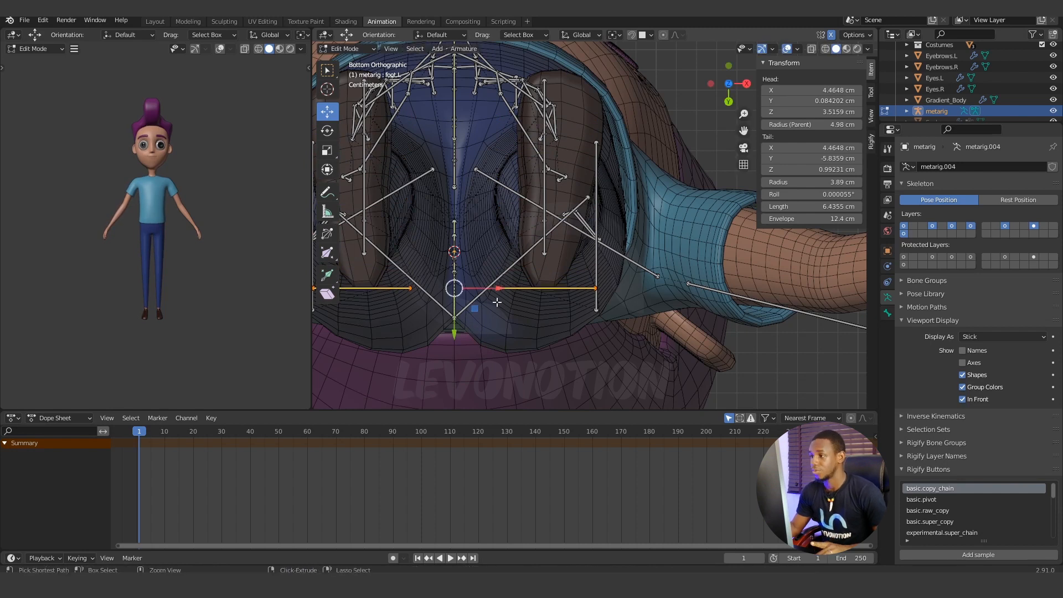
Fit the left heel bone crosswise beneath the ball of the shoe, spanning about X 3.03 to 7.29 cm at Y -5.65 cm.
{"action": "left_click", "coordinate": [596, 288]}
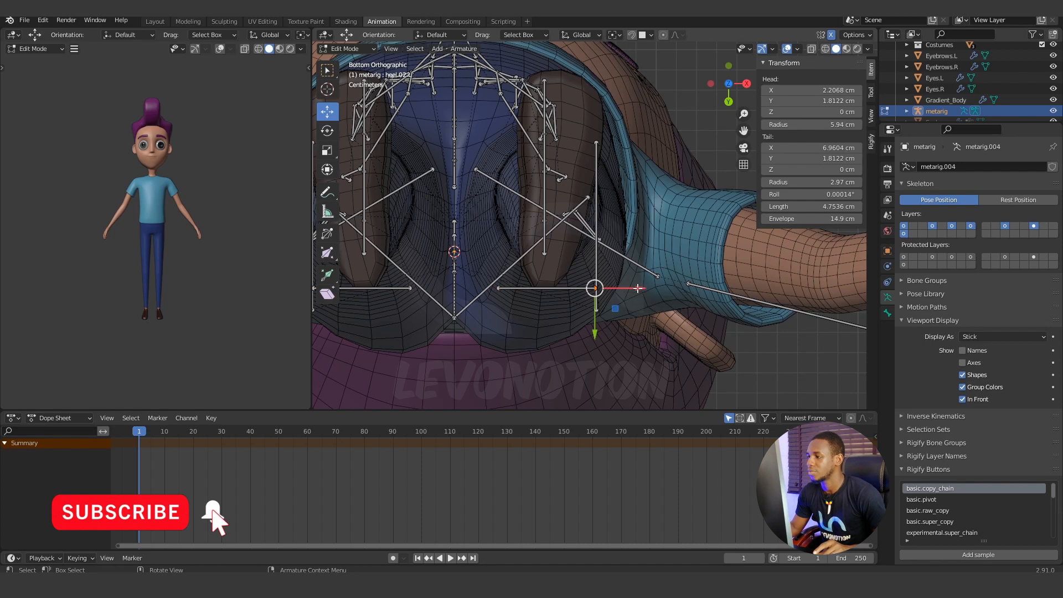
{"action": "left_click_drag", "start_coordinate": [640, 288], "coordinate": [624, 289]}
{"action": "left_click", "coordinate": [551, 288]}
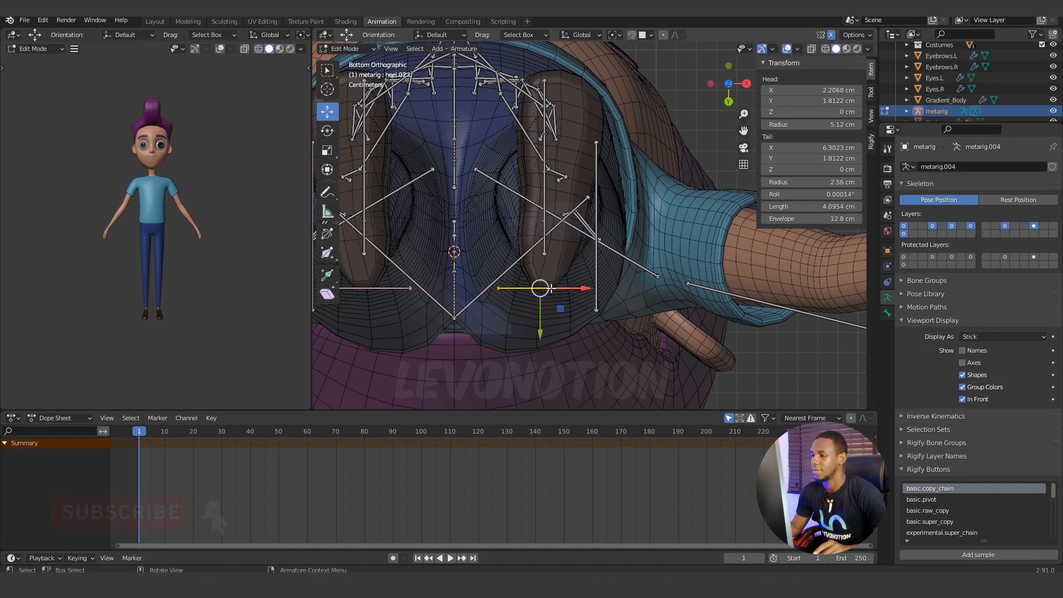
{"action": "left_click_drag", "start_coordinate": [540, 328], "coordinate": [609, 138]}
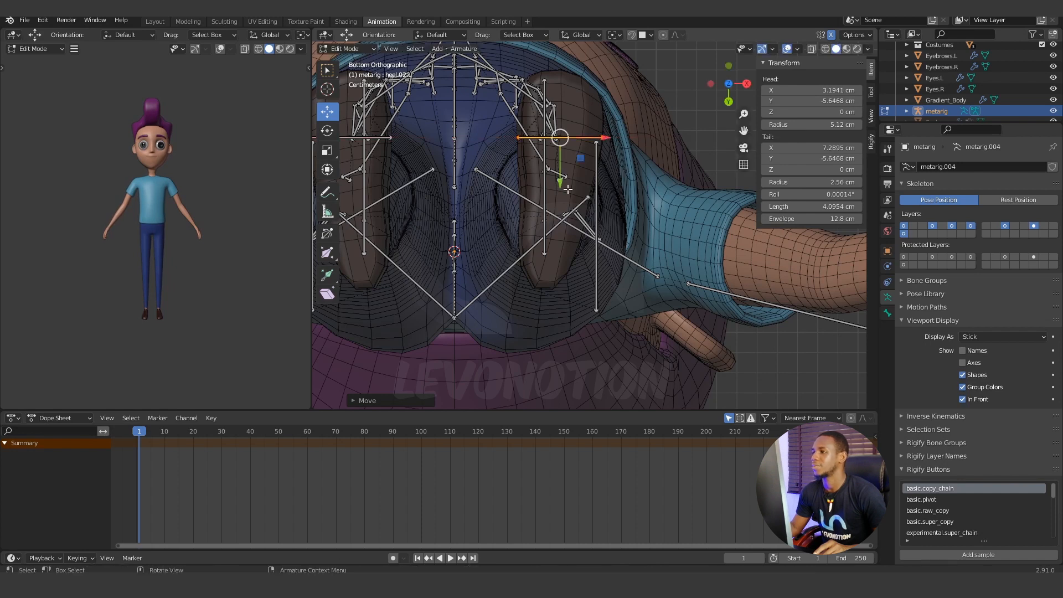
{"action": "left_click", "coordinate": [518, 136]}
{"action": "left_click_drag", "start_coordinate": [564, 137], "coordinate": [558, 138]}
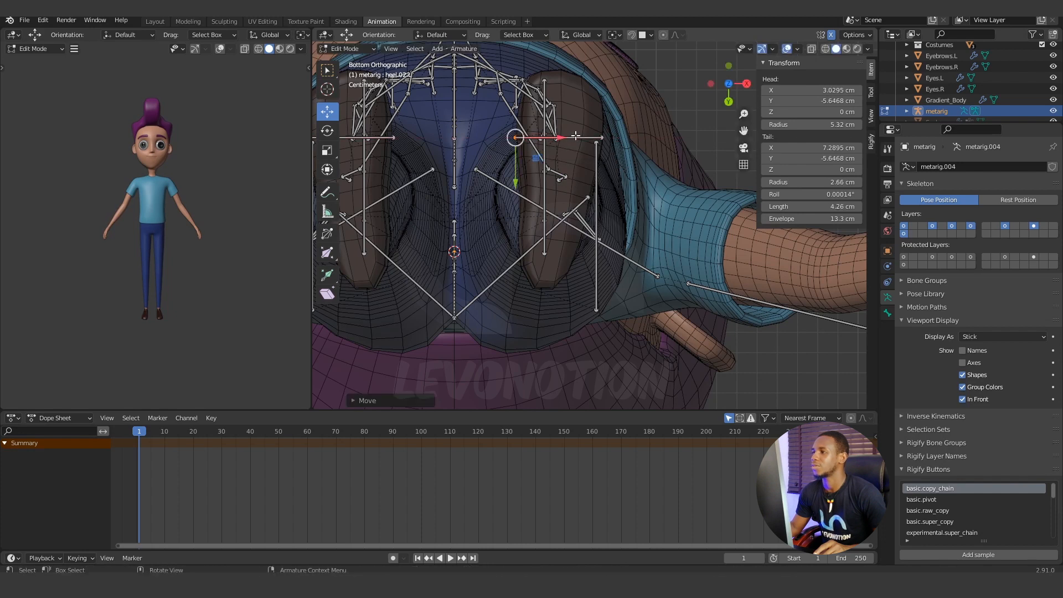
Move the left heel bone back along Y to the shoe's rear edge at about 1.78 cm, spanning about X 2.73 to 6.99 cm.
{"action": "left_click", "coordinate": [566, 139]}
{"action": "left_click_drag", "start_coordinate": [561, 178], "coordinate": [536, 333]}
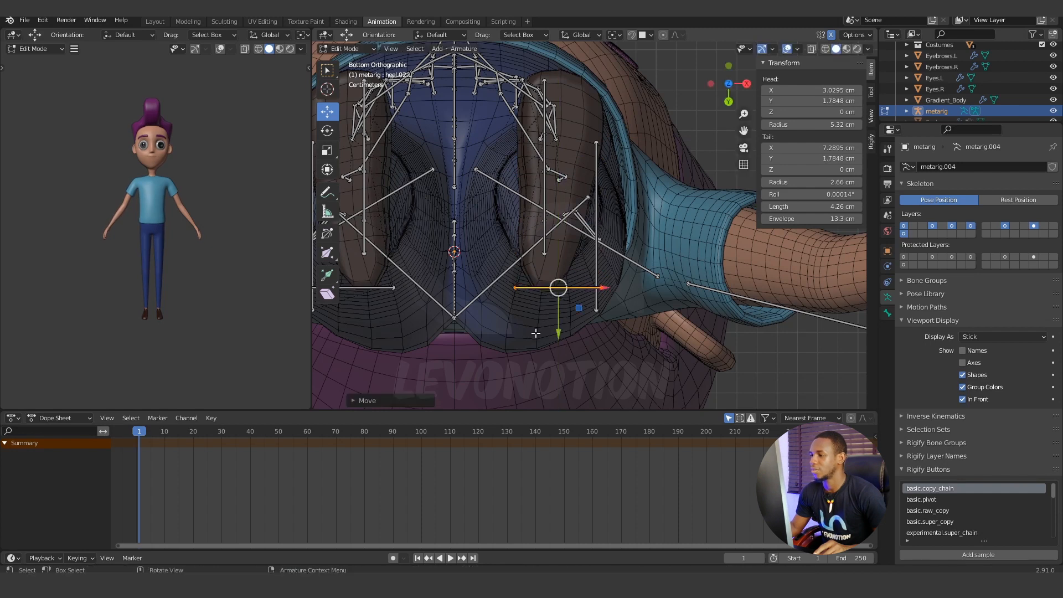
{"action": "left_click_drag", "start_coordinate": [606, 288], "coordinate": [600, 289]}
{"action": "middle_click_drag", "start_coordinate": [638, 249], "coordinate": [526, 19]}
{"action": "key", "text": "KP_3"}
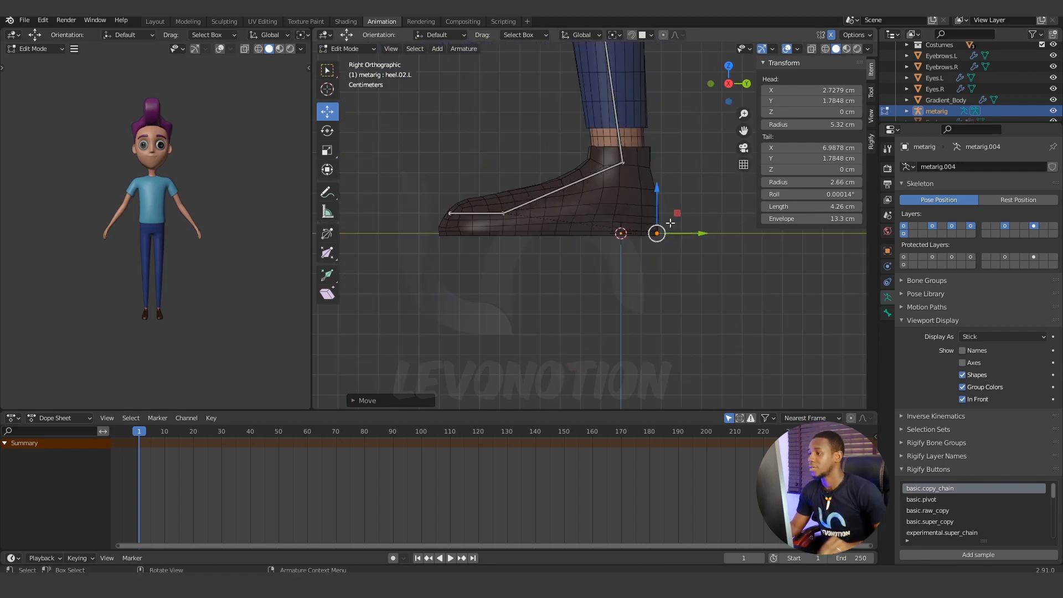
{"action": "scroll", "coordinate": [637, 254], "scroll_direction": "up", "scroll_amount": 6}
{"action": "scroll", "coordinate": [710, 260], "scroll_direction": "down", "scroll_amount": 2}
{"action": "scroll", "coordinate": [710, 260], "scroll_direction": "down", "scroll_amount": 5}
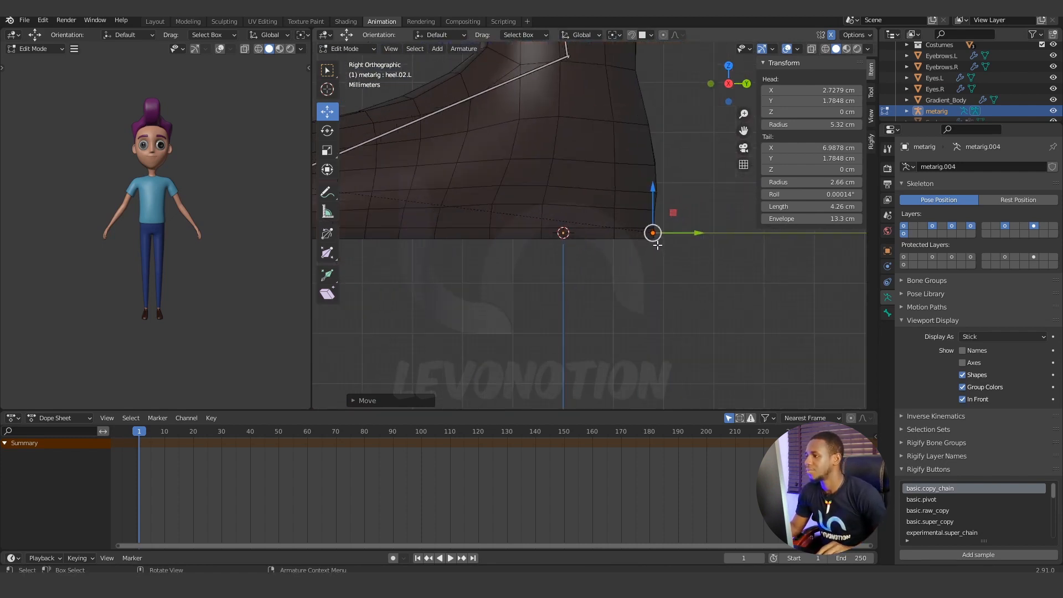
{"action": "scroll", "coordinate": [560, 145], "scroll_direction": "down", "scroll_amount": 6}
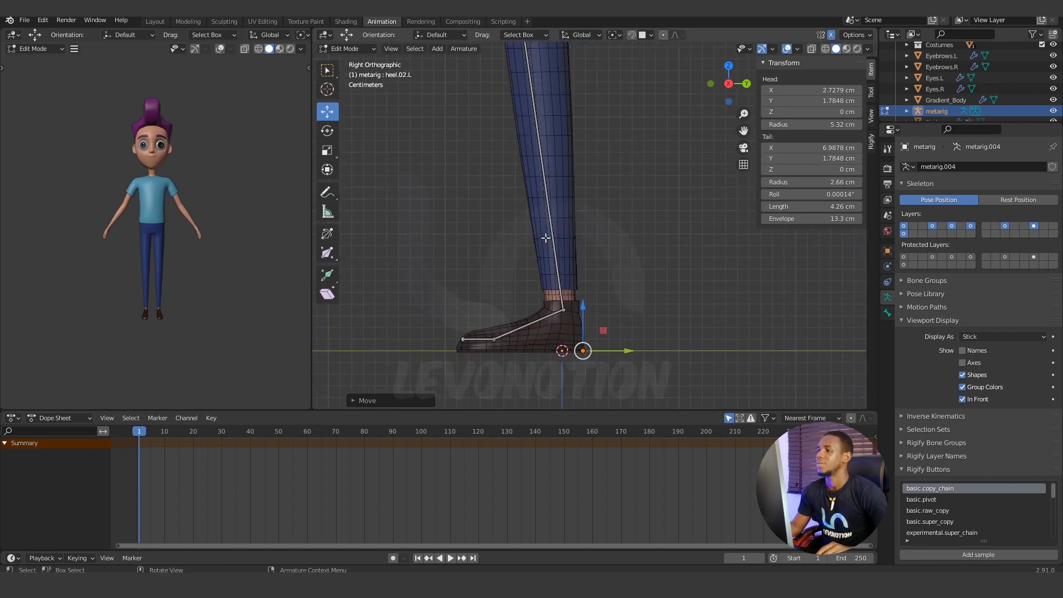
Select the pelvis bones and the spine chain up to the neck base and move them forward, bringing spine.003's head to about Y -3.68 cm.
{"action": "middle_click_drag", "start_coordinate": [631, 129], "coordinate": [610, 214], "text": "shift"}
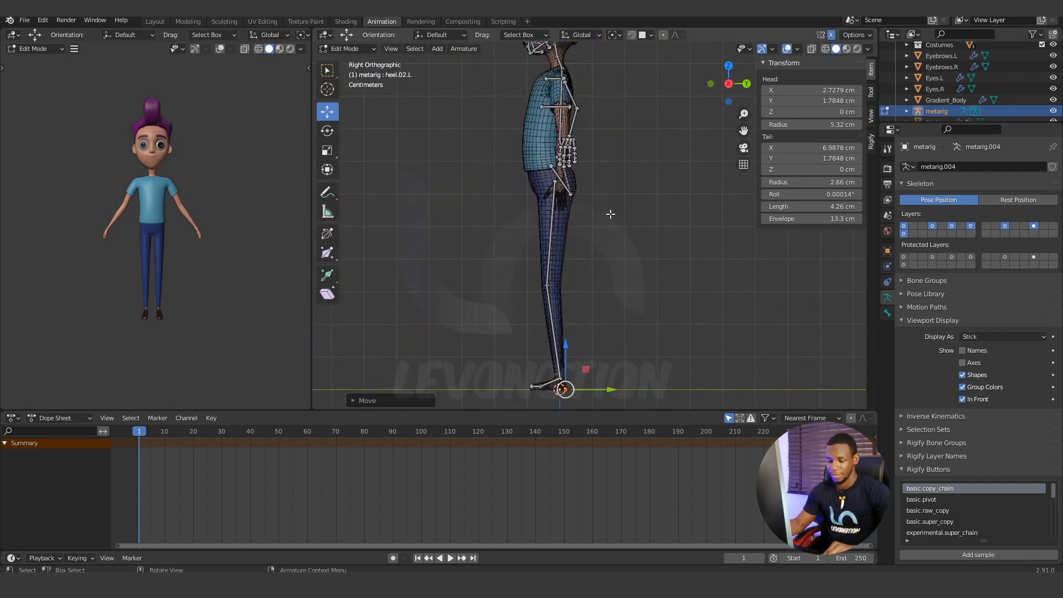
{"action": "scroll", "coordinate": [587, 166], "scroll_direction": "up", "scroll_amount": 4}
{"action": "middle_click_drag", "start_coordinate": [580, 151], "coordinate": [564, 310]}
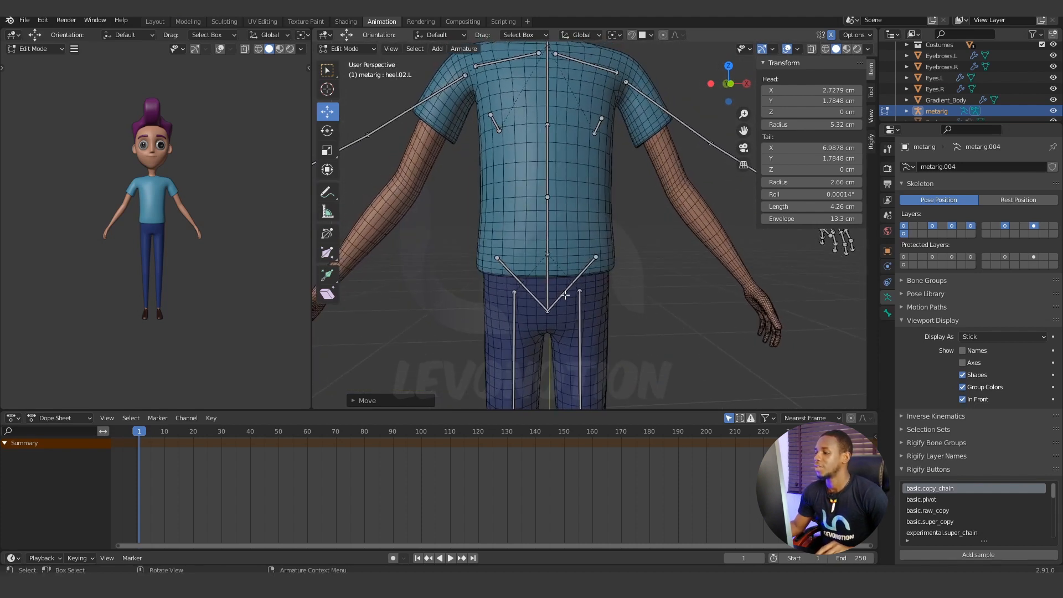
{"action": "left_click", "coordinate": [565, 294]}
{"action": "left_click", "coordinate": [534, 296], "text": "shift"}
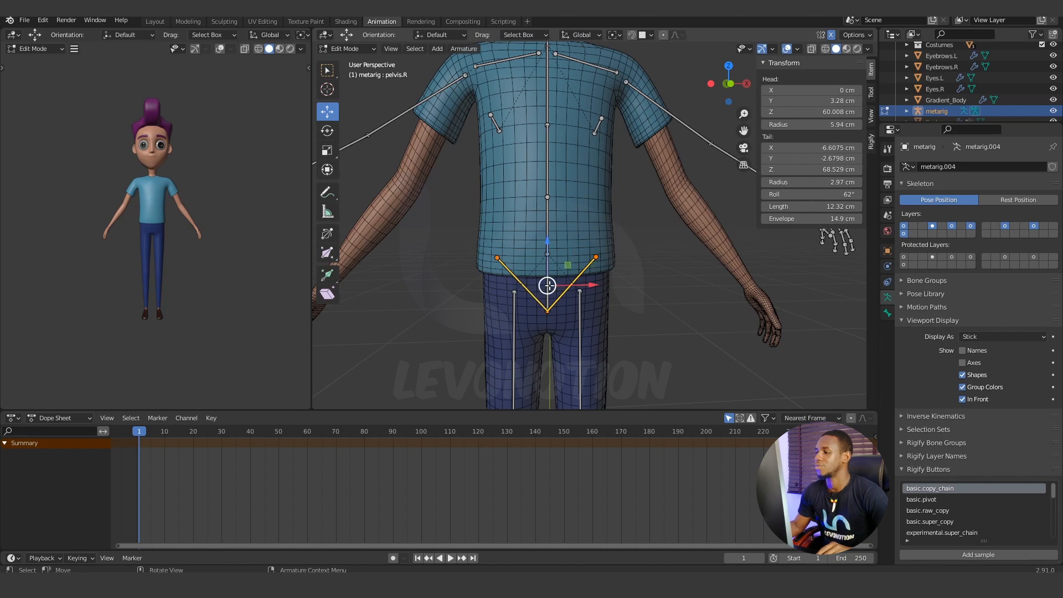
{"action": "left_click", "coordinate": [551, 270], "text": "shift"}
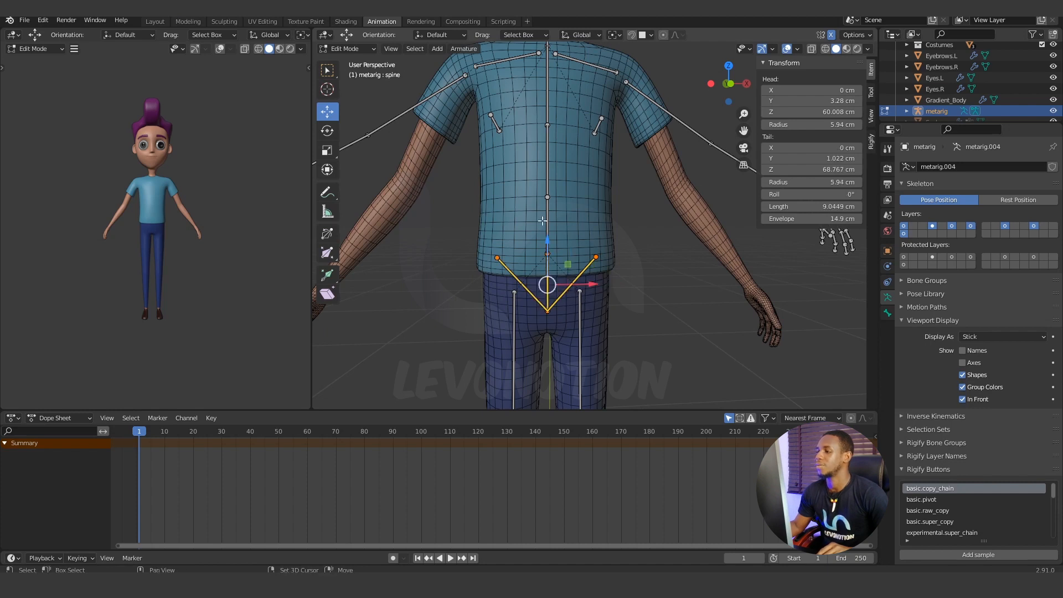
{"action": "left_click", "coordinate": [545, 133], "text": "shift"}
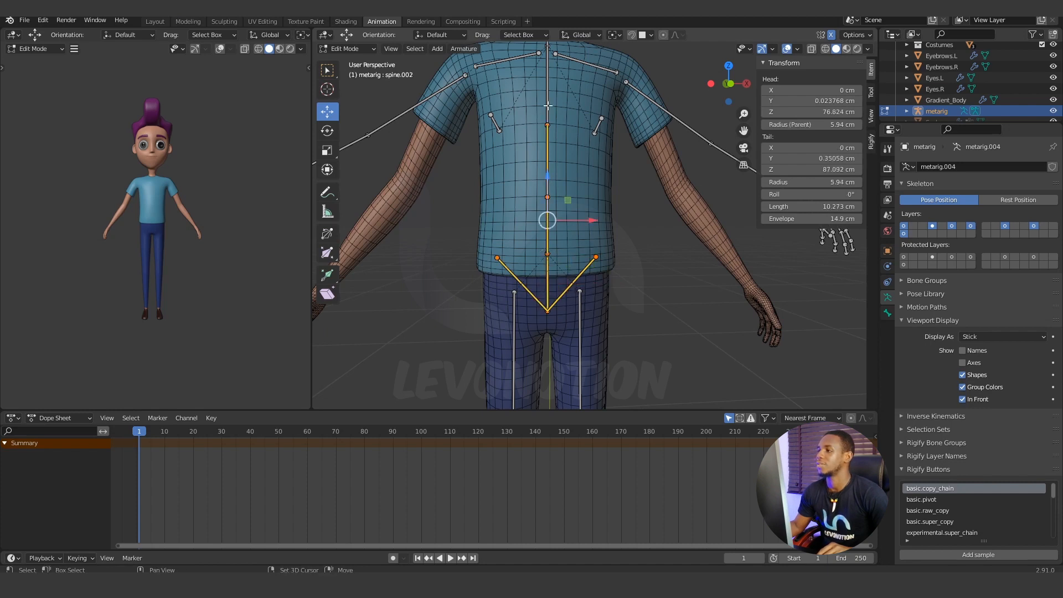
{"action": "left_click", "coordinate": [548, 105], "text": "shift"}
{"action": "middle_click_drag", "start_coordinate": [548, 105], "coordinate": [539, 220], "text": "shift"}
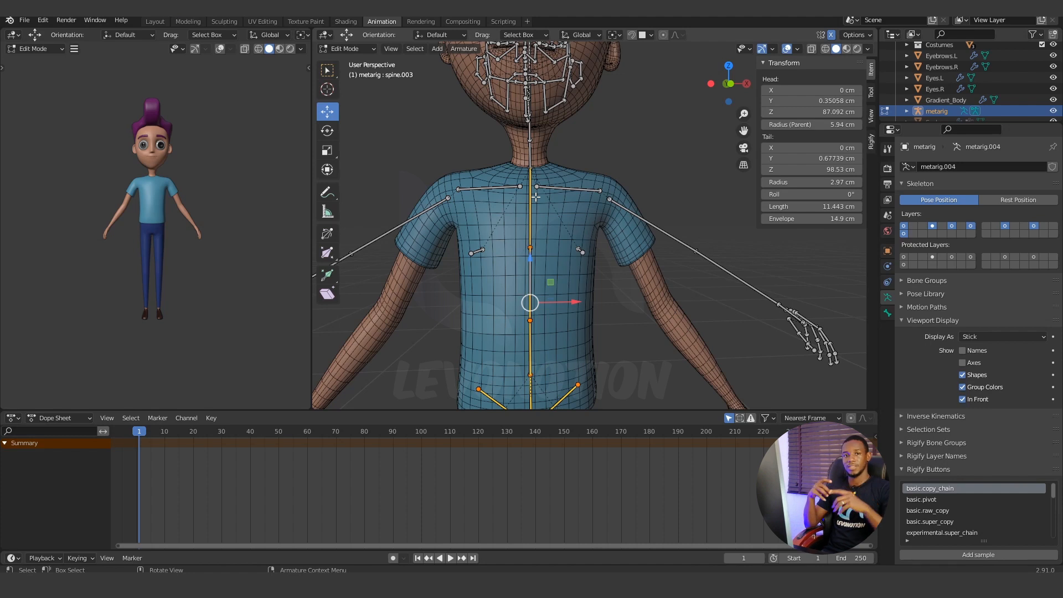
{"action": "scroll", "coordinate": [561, 205], "scroll_direction": "up", "scroll_amount": 4}
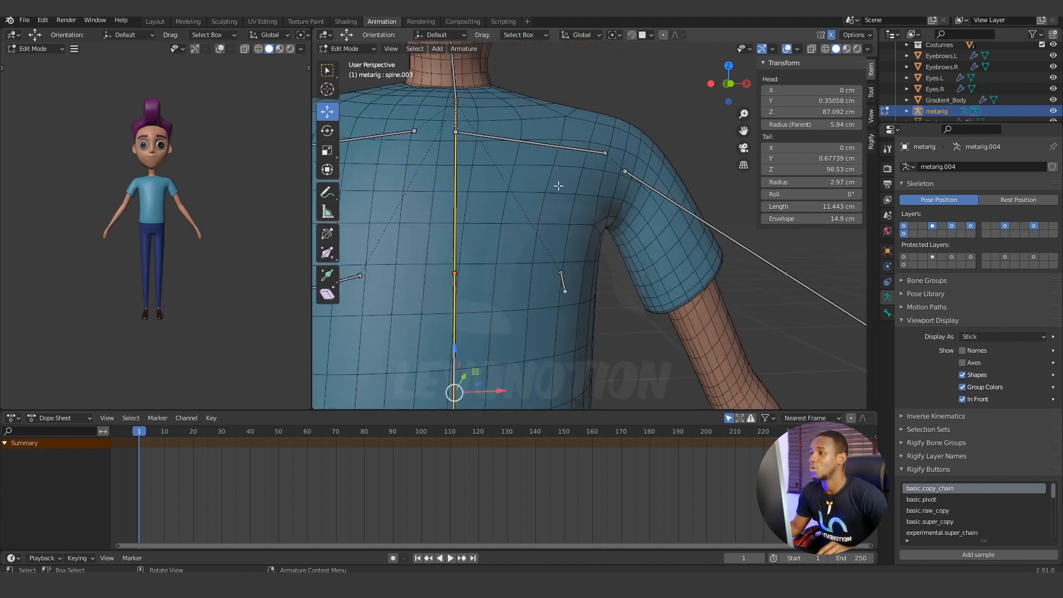
{"action": "middle_click_drag", "start_coordinate": [558, 185], "coordinate": [558, 225], "text": "shift"}
{"action": "scroll", "coordinate": [558, 224], "scroll_direction": "up", "scroll_amount": 2}
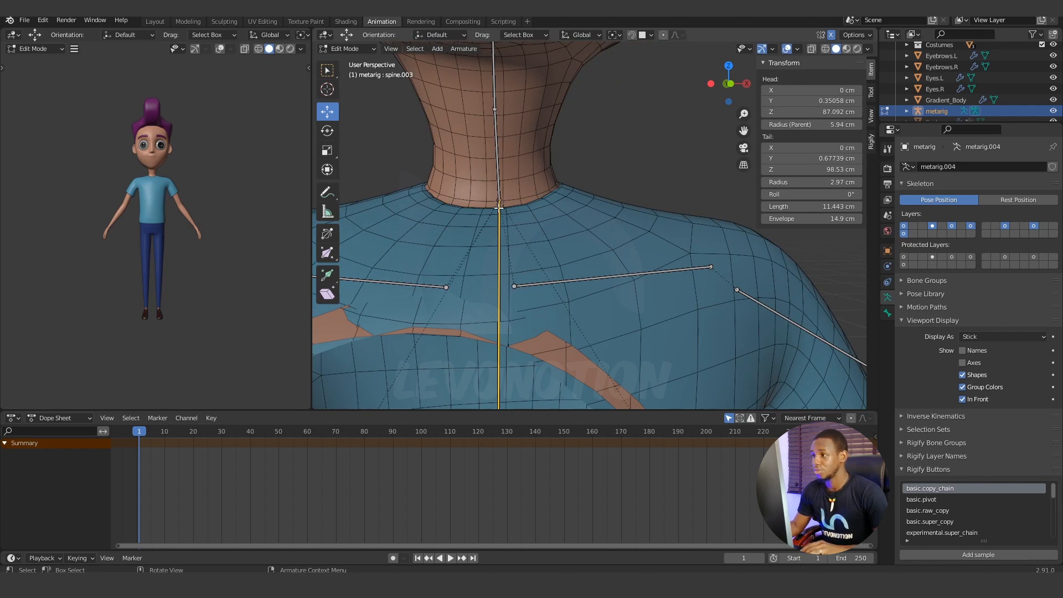
{"action": "key", "text": "c"}
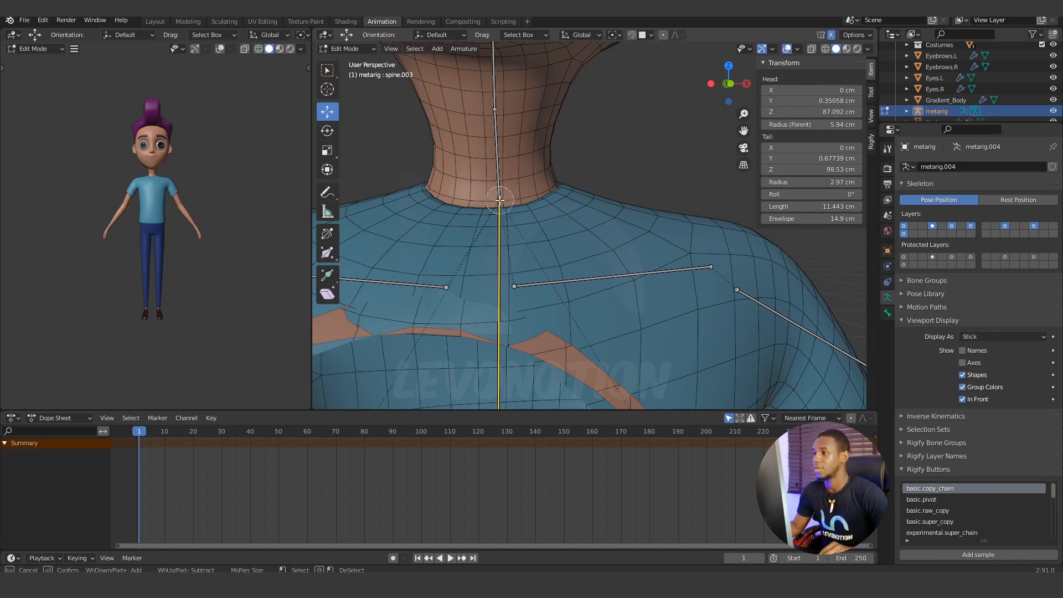
{"action": "key", "text": "Escape"}
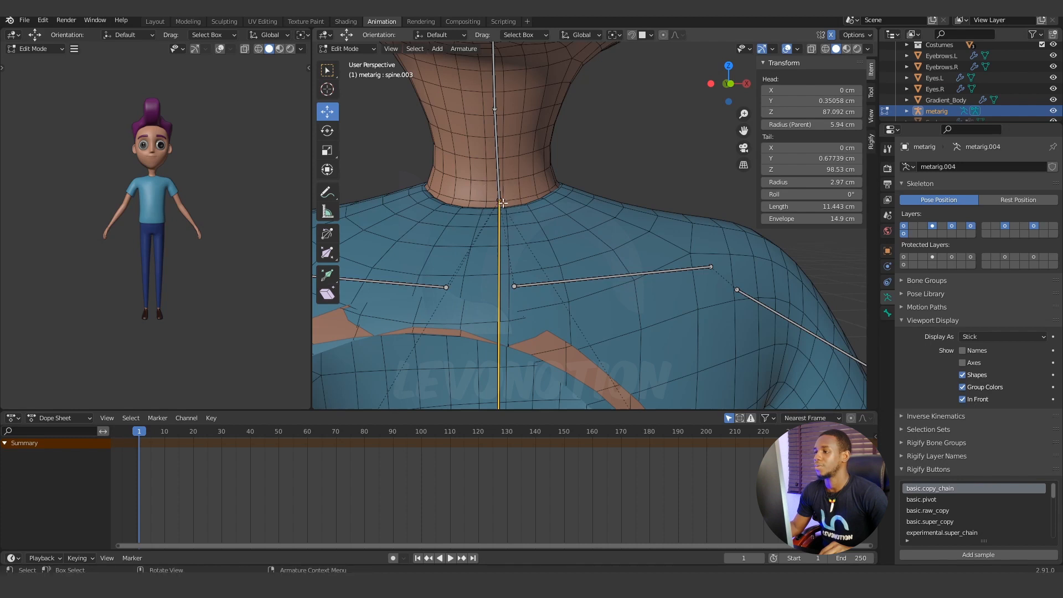
{"action": "scroll", "coordinate": [543, 255], "scroll_direction": "down", "scroll_amount": 6}
{"action": "middle_click_drag", "start_coordinate": [543, 255], "coordinate": [633, 118]}
{"action": "scroll", "coordinate": [583, 194], "scroll_direction": "up", "scroll_amount": 2}
{"action": "middle_click_drag", "start_coordinate": [611, 166], "coordinate": [621, 276]}
{"action": "key", "text": "KP_3"}
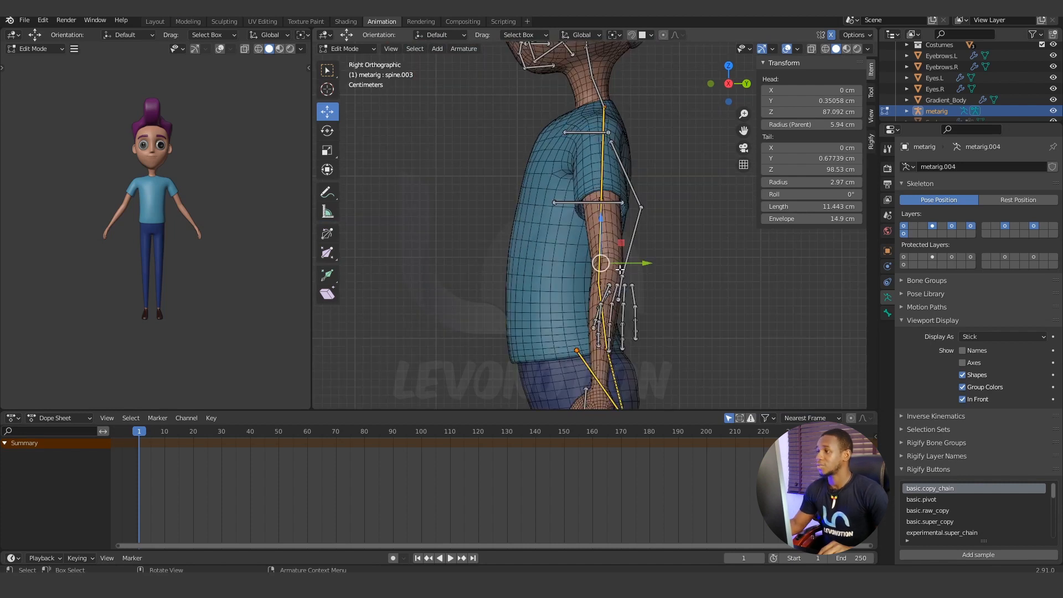
{"action": "left_click_drag", "start_coordinate": [646, 263], "coordinate": [611, 272]}
Move only the spine joint at the neck base back along Y to about -0.69 cm.
{"action": "left_click", "coordinate": [540, 107]}
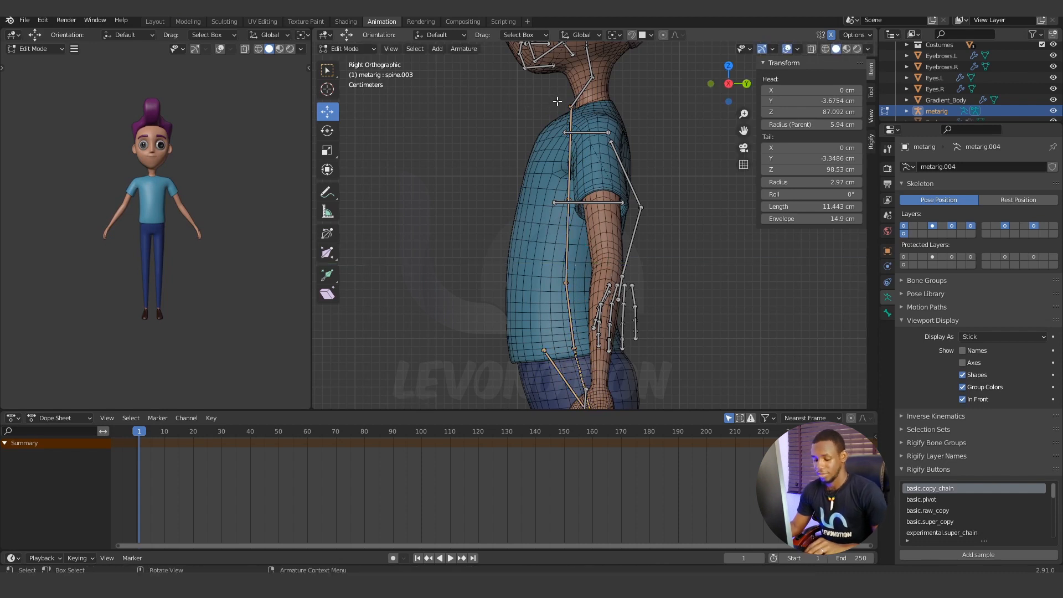
{"action": "left_click", "coordinate": [562, 103]}
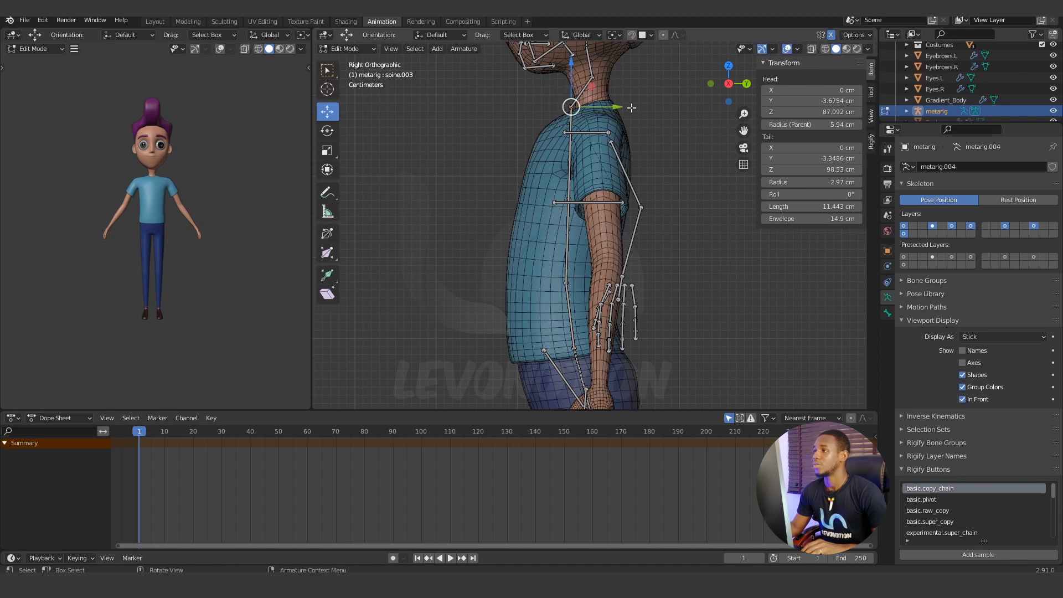
{"action": "left_click_drag", "start_coordinate": [616, 106], "coordinate": [641, 107]}
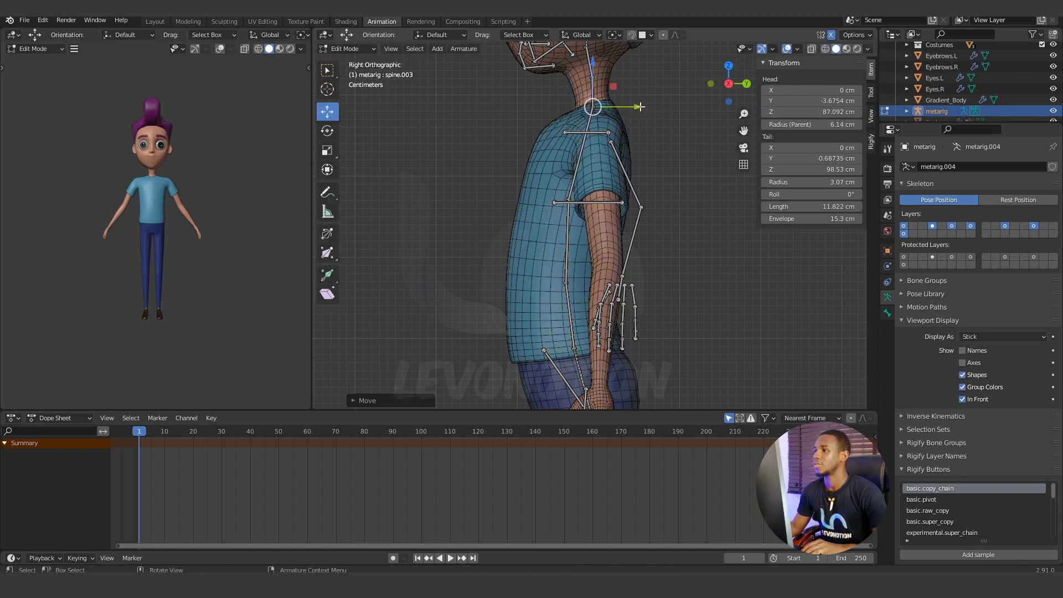
Try to move the breast bones inward, up and forward with the neck-base joint still selected, undo those moves and clear the selection.
{"action": "middle_click_drag", "start_coordinate": [490, 242], "coordinate": [608, 233]}
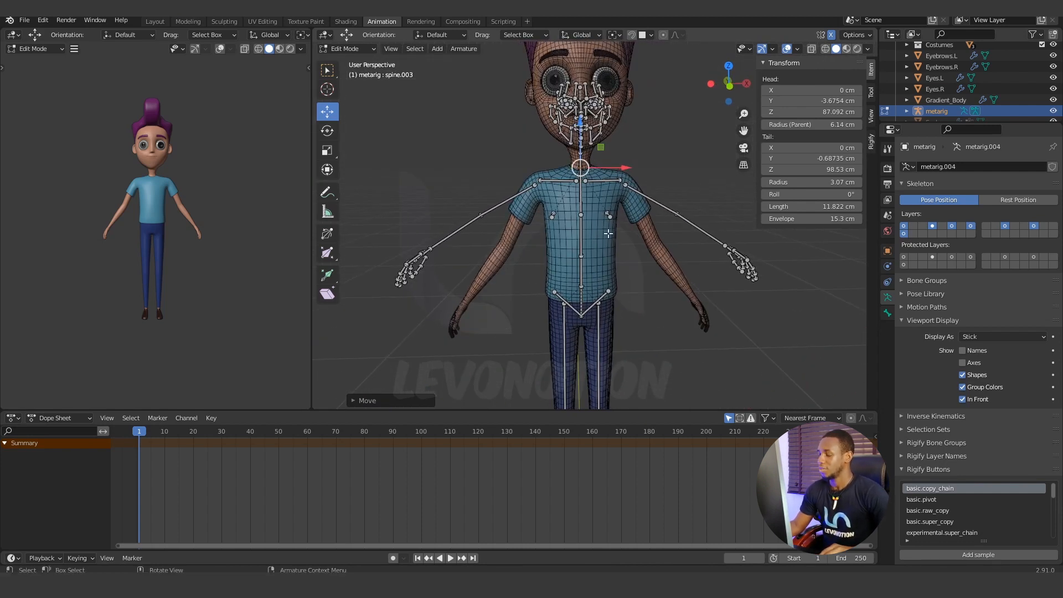
{"action": "key", "text": "KP_3"}
{"action": "key", "text": "KP_1"}
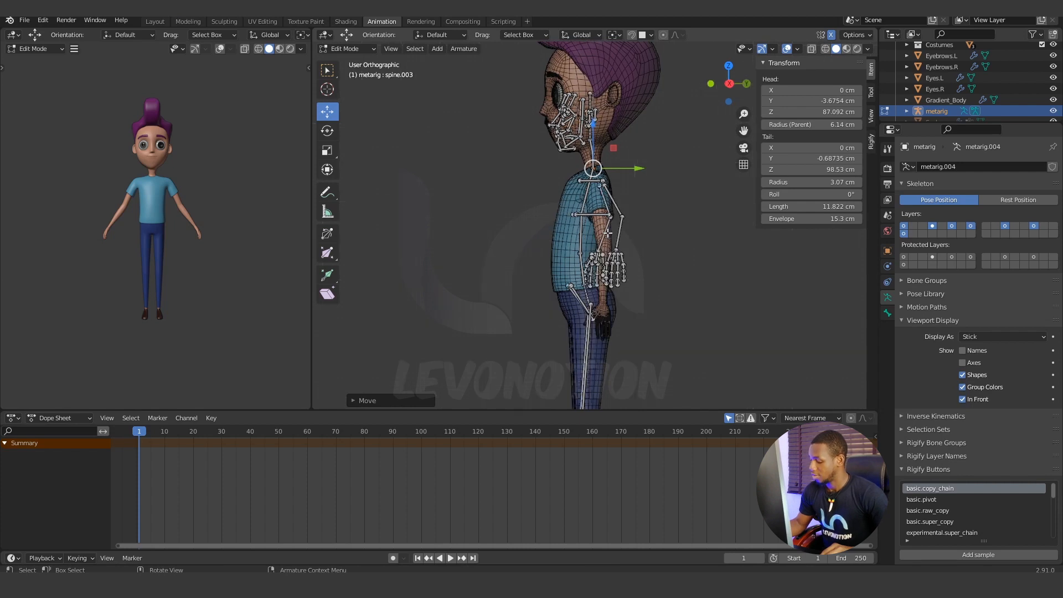
{"action": "scroll", "coordinate": [563, 248], "scroll_direction": "up", "scroll_amount": 4}
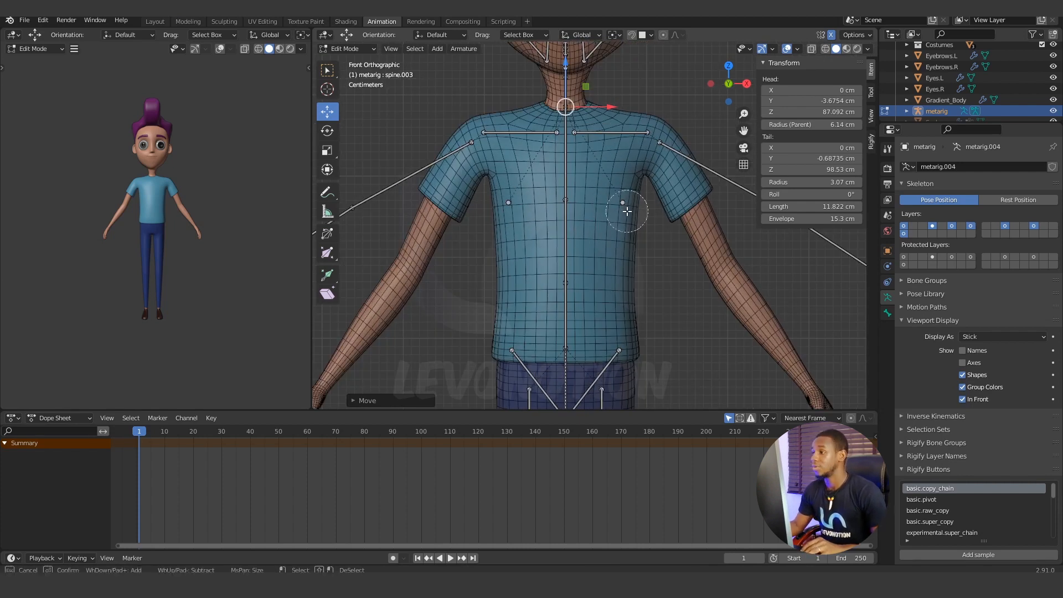
{"action": "left_click", "coordinate": [623, 203], "text": "shift"}
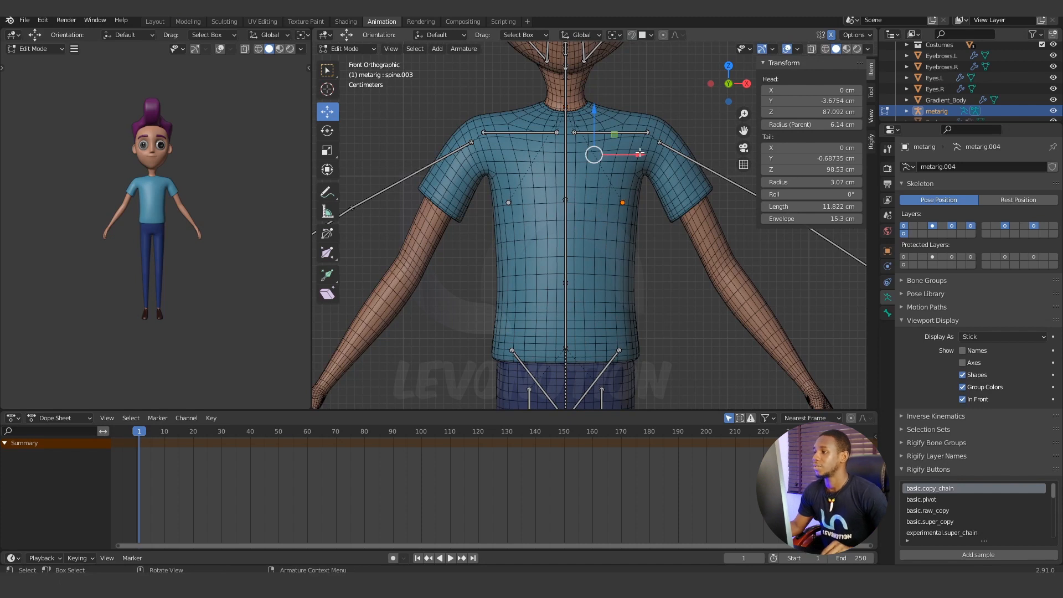
{"action": "left_click_drag", "start_coordinate": [640, 153], "coordinate": [624, 153]}
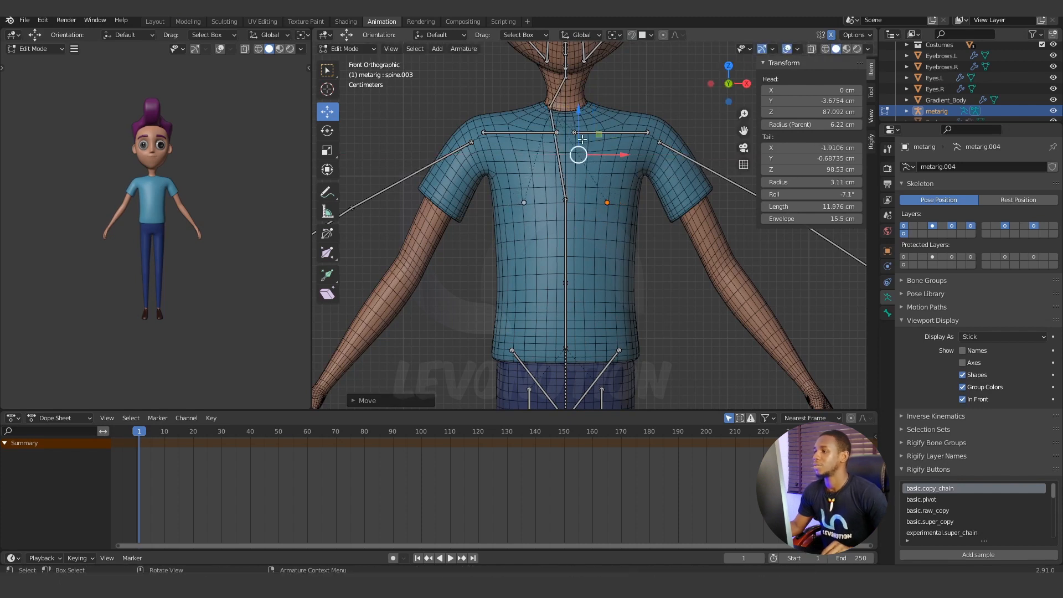
{"action": "left_click_drag", "start_coordinate": [579, 111], "coordinate": [583, 93]}
{"action": "key", "text": "KP_3"}
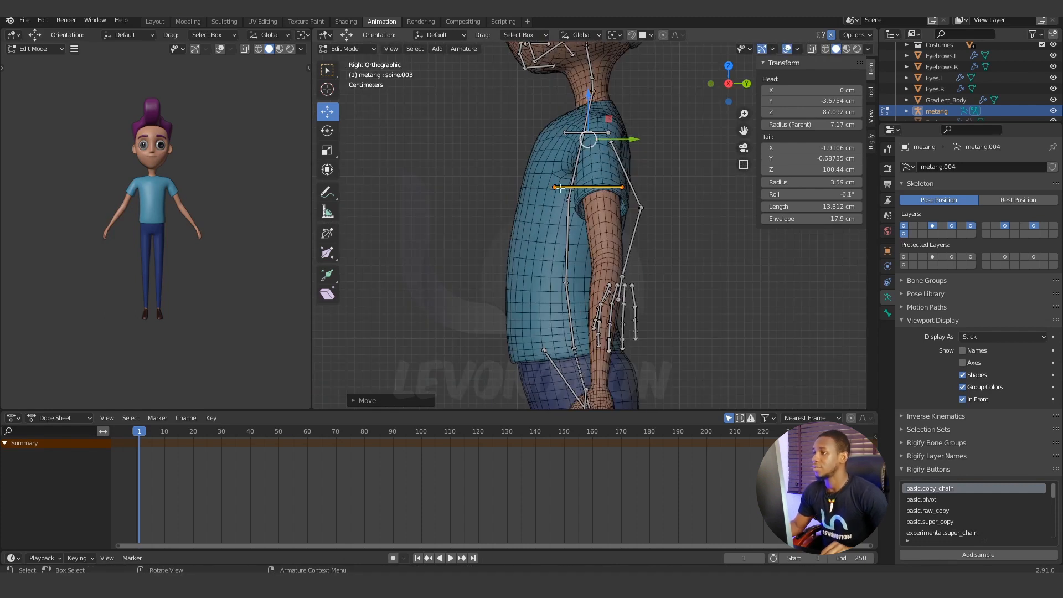
{"action": "left_click_drag", "start_coordinate": [636, 140], "coordinate": [621, 141]}
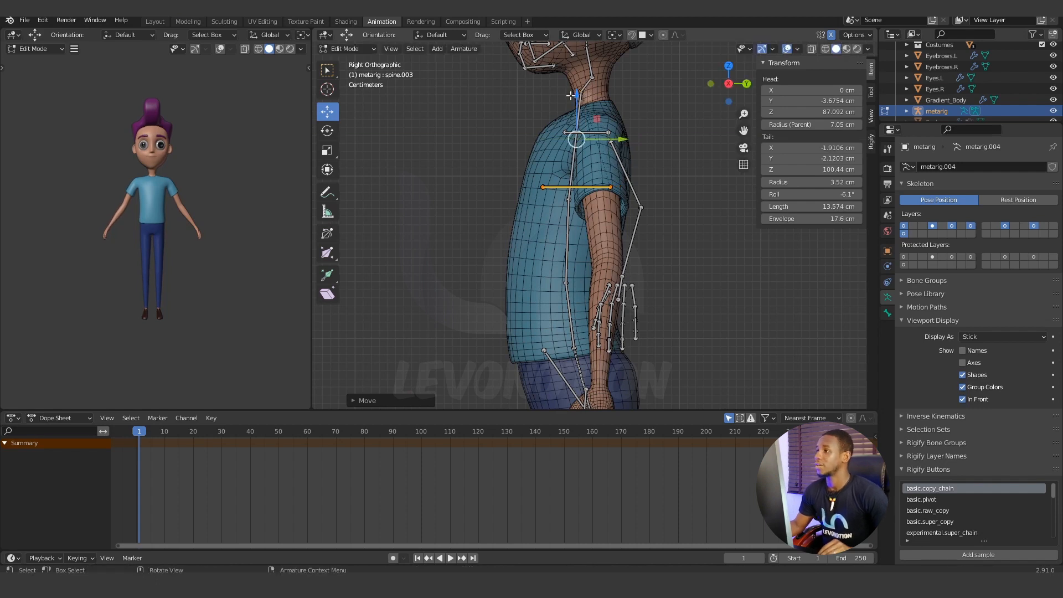
{"action": "key", "text": "ctrl+z"}
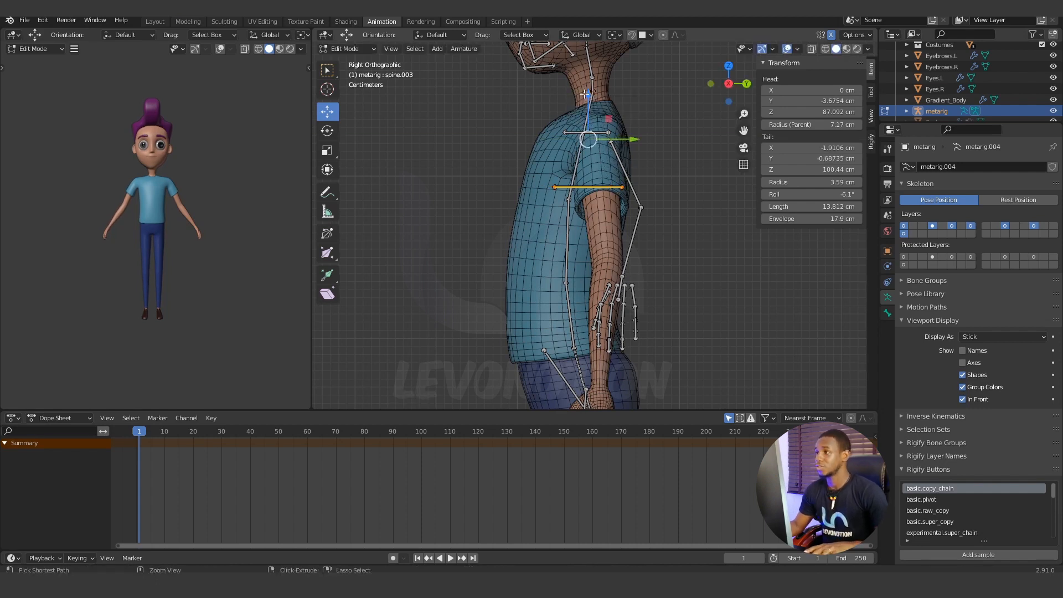
{"action": "key", "text": "ctrl+z"}
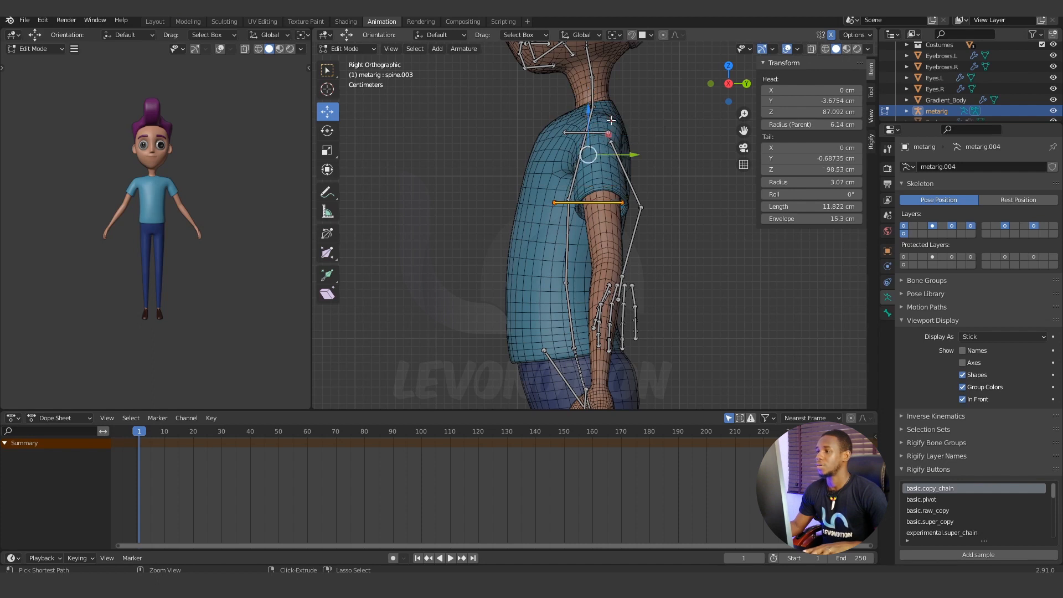
{"action": "key", "text": "ctrl+z"}
{"action": "left_click", "coordinate": [654, 153]}
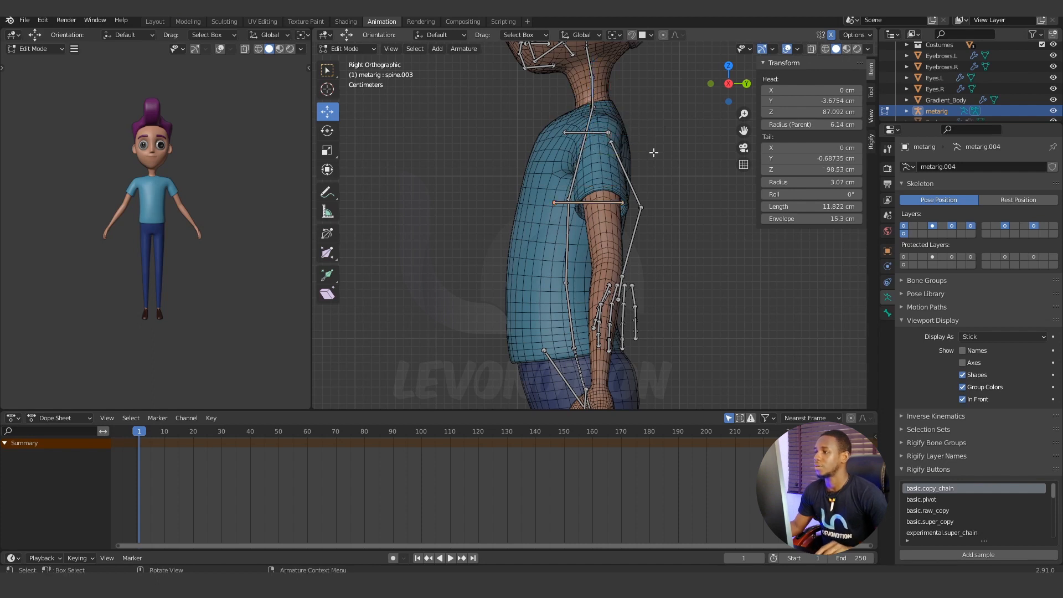
Select only the breast bones and fit them to the chest in the side view by moving them forward along Y and up along Z.
{"action": "middle_click_drag", "start_coordinate": [556, 202], "coordinate": [624, 206]}
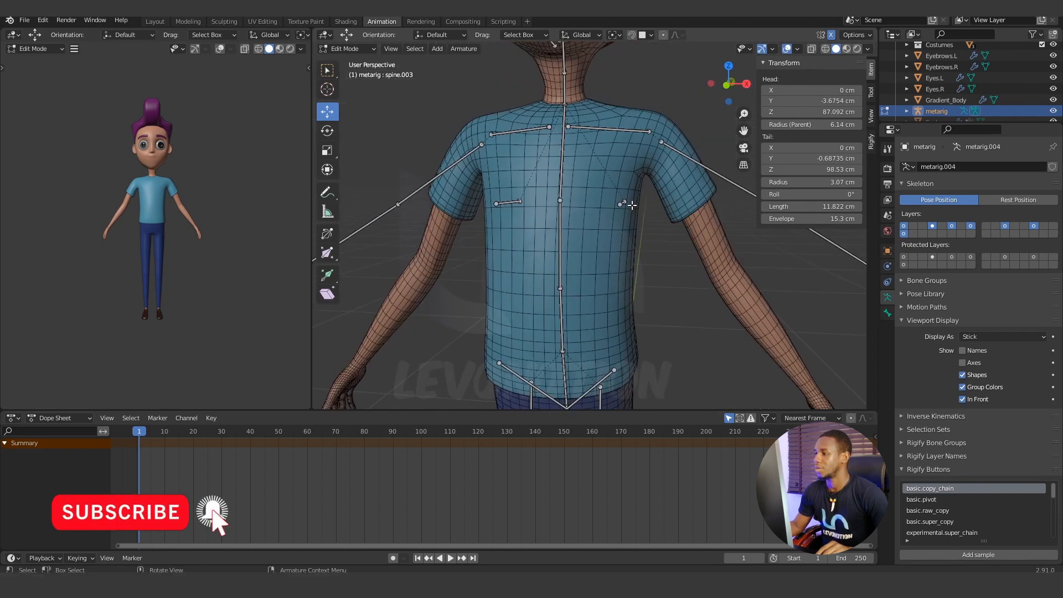
{"action": "left_click", "coordinate": [623, 204]}
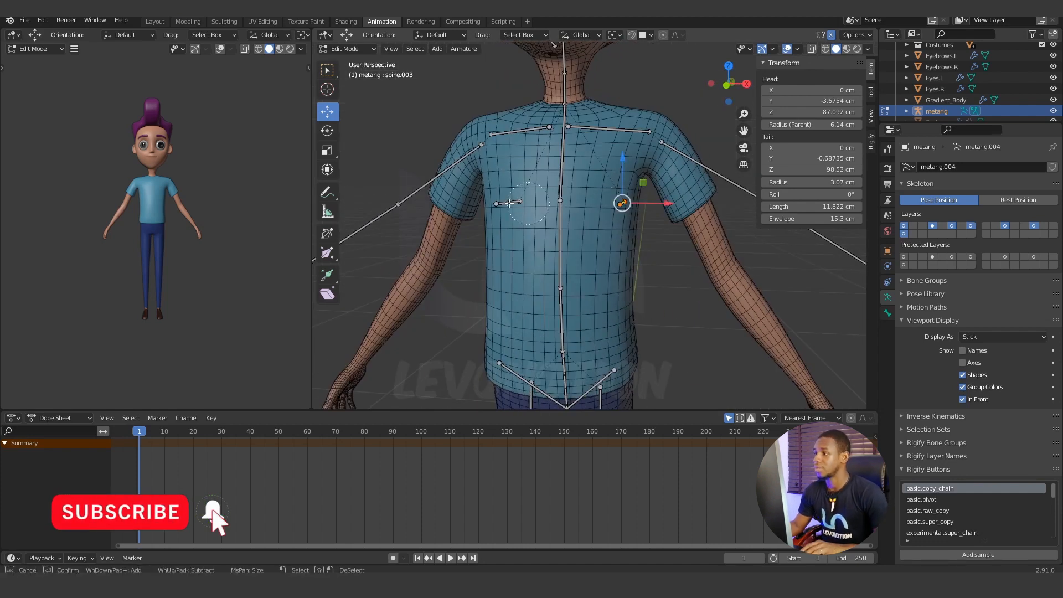
{"action": "key", "text": "c"}
{"action": "key", "text": "Escape"}
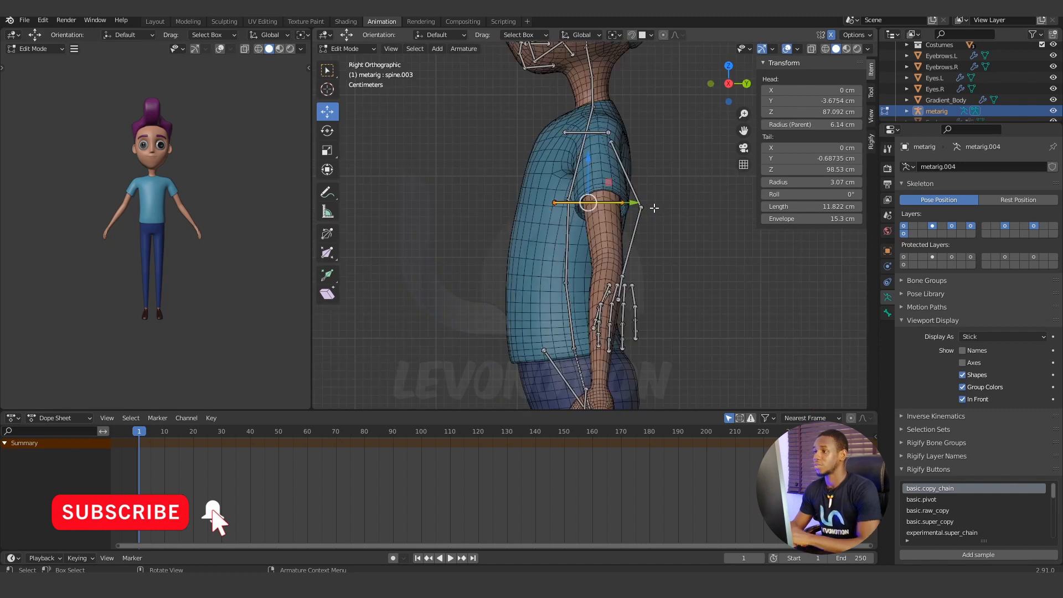
{"action": "key", "text": "KP_3"}
{"action": "left_click_drag", "start_coordinate": [638, 205], "coordinate": [603, 201]}
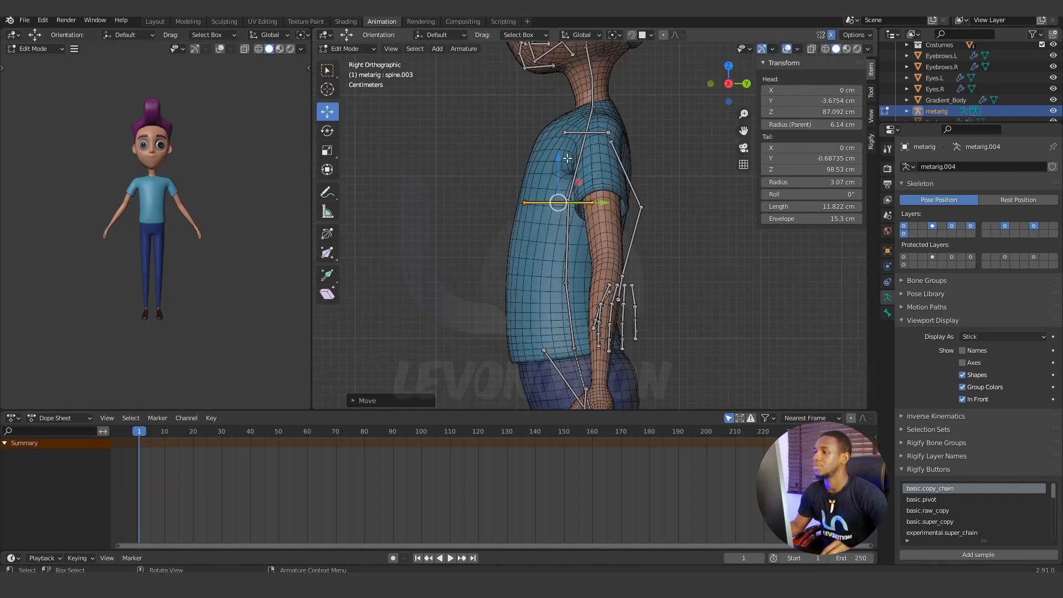
{"action": "left_click_drag", "start_coordinate": [561, 158], "coordinate": [573, 128]}
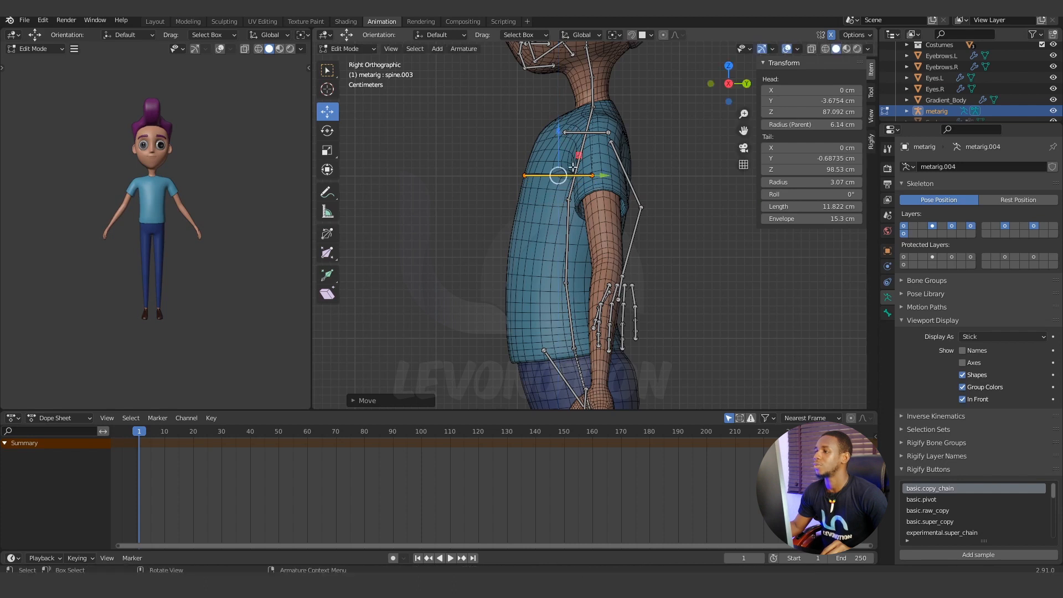
{"action": "left_click_drag", "start_coordinate": [605, 175], "coordinate": [612, 175]}
Turn off the armature's In Front display so the mesh hides the bones inside it.
{"action": "middle_click_drag", "start_coordinate": [500, 236], "coordinate": [579, 252]}
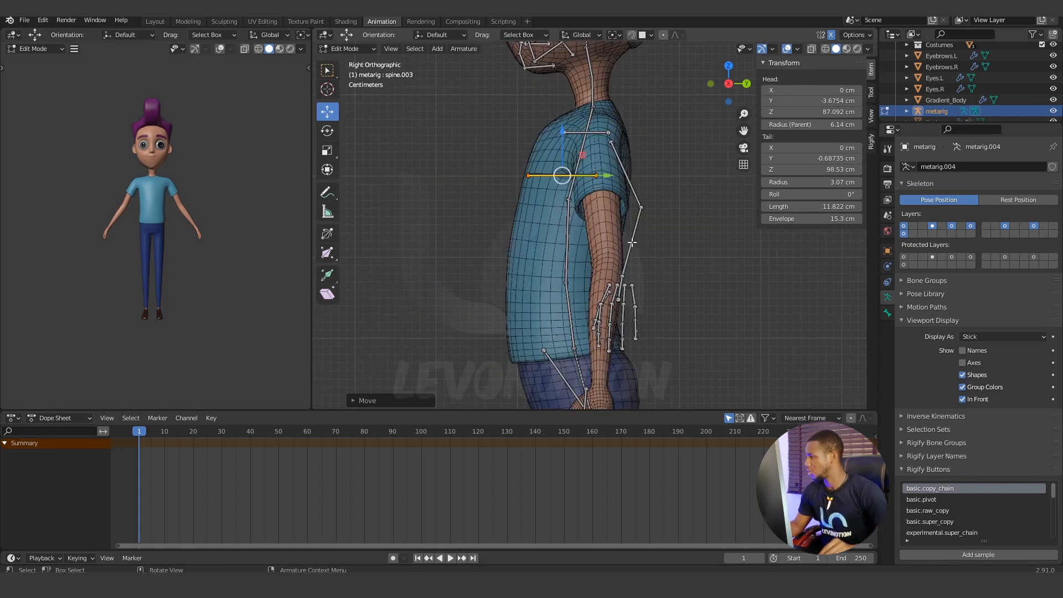
{"action": "left_click", "coordinate": [963, 400]}
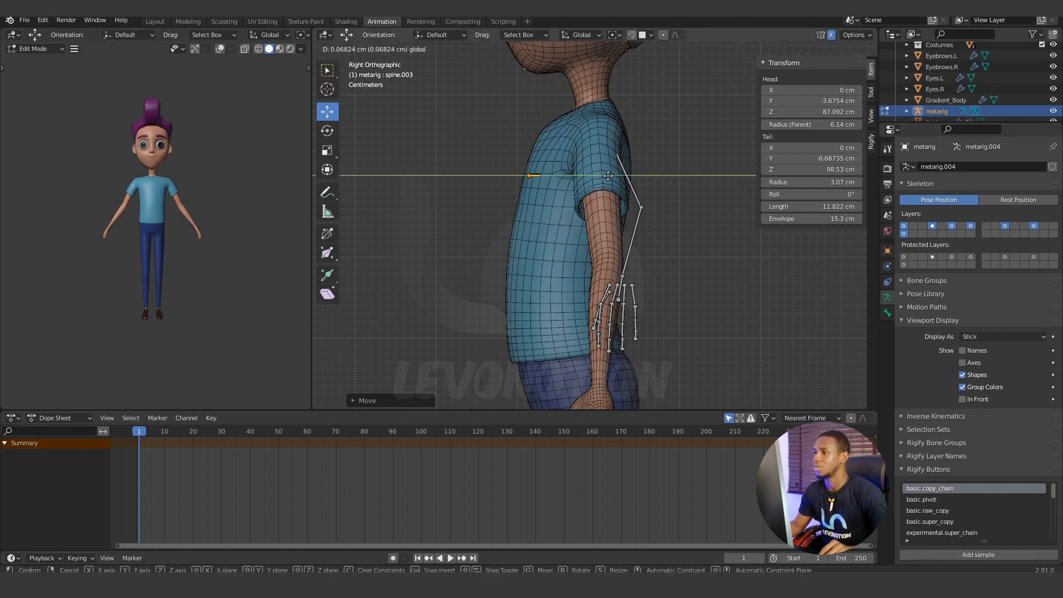
Adjust the breast bones along Y so their front ends meet the chest surface, and turn the armature's In Front display back on.
{"action": "left_click", "coordinate": [524, 174]}
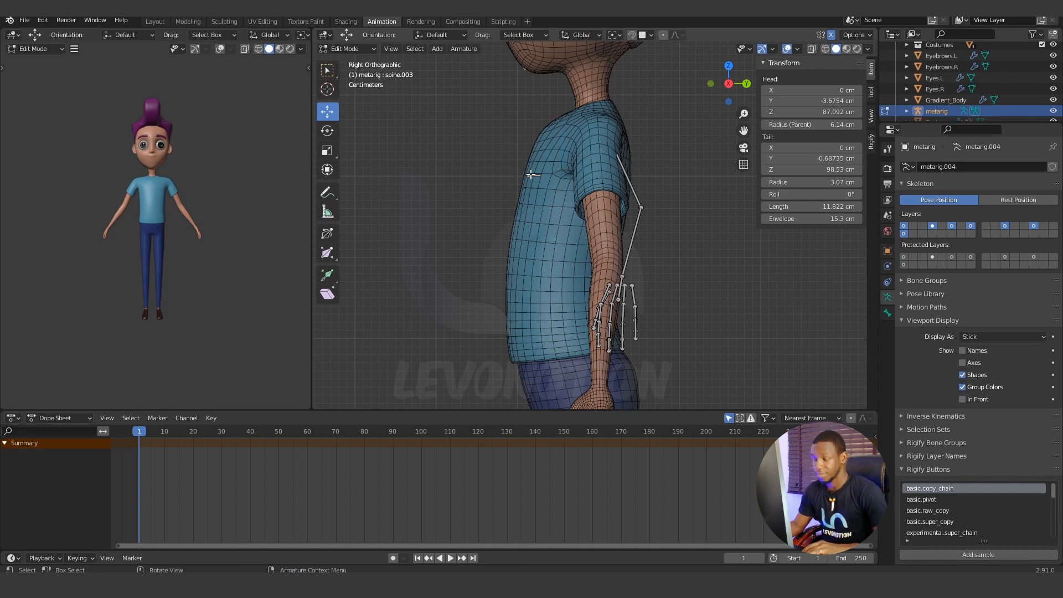
{"action": "left_click", "coordinate": [531, 175]}
{"action": "left_click_drag", "start_coordinate": [578, 175], "coordinate": [595, 174]}
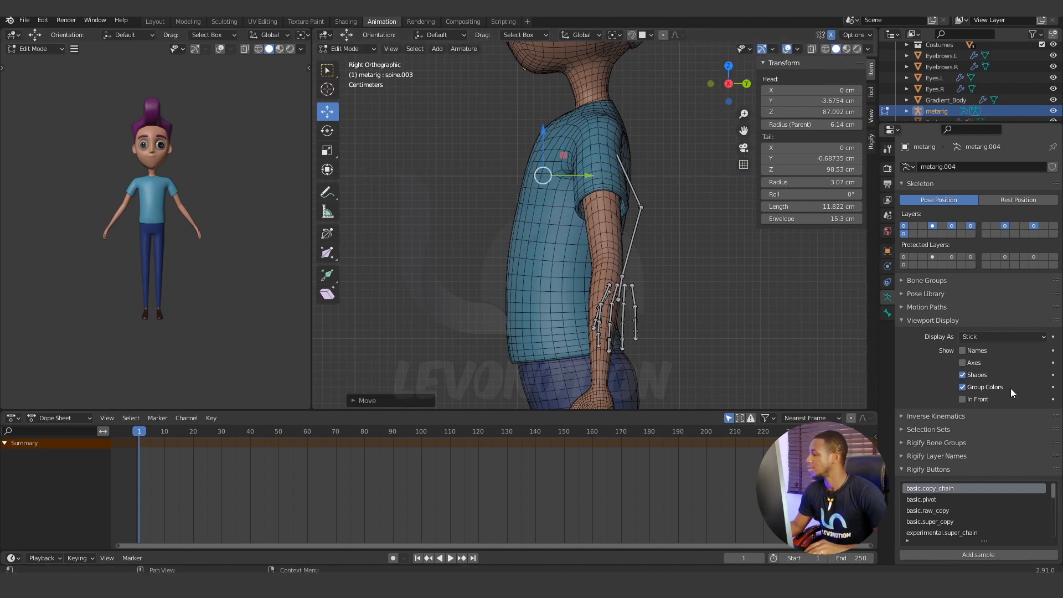
{"action": "left_click", "coordinate": [963, 399]}
Select the left breast bone and move it in the front view to about X 4.44 cm and Z 88.7 cm.
{"action": "left_click", "coordinate": [553, 167]}
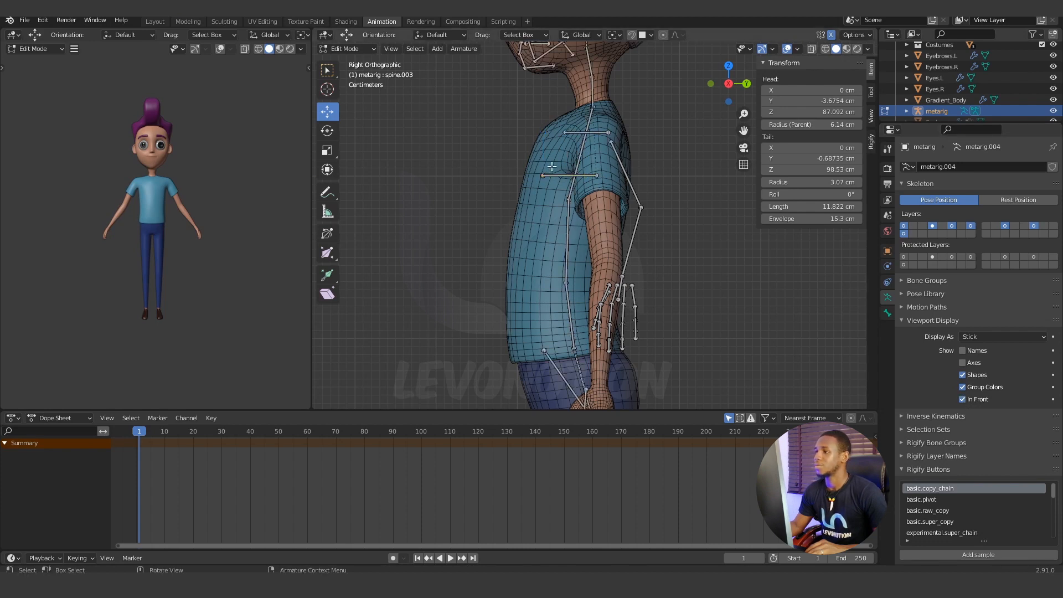
{"action": "left_click", "coordinate": [557, 177]}
{"action": "key", "text": "KP_1"}
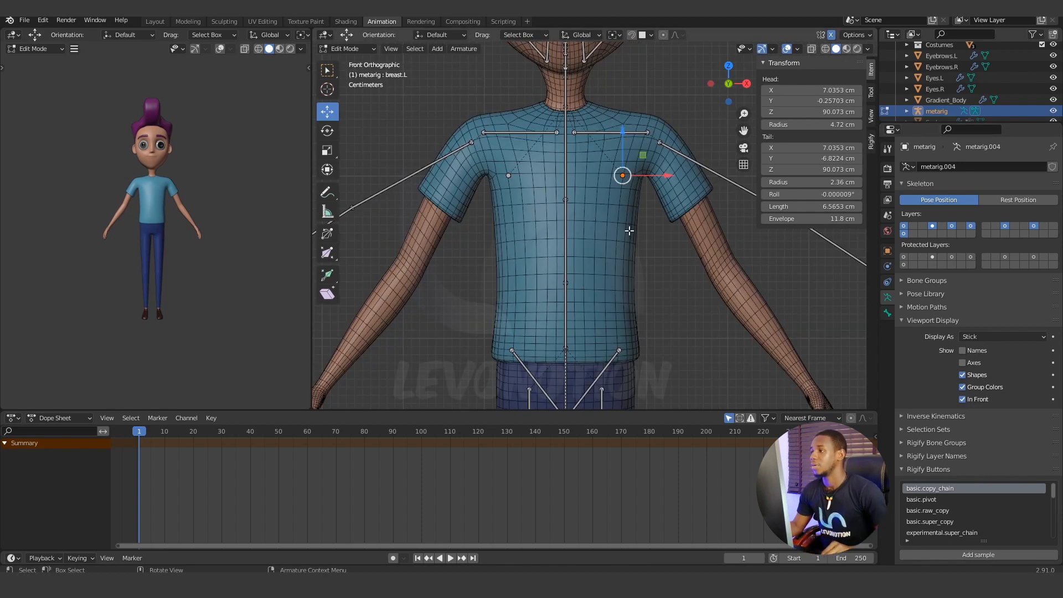
{"action": "left_click_drag", "start_coordinate": [668, 175], "coordinate": [647, 176]}
{"action": "left_click_drag", "start_coordinate": [606, 131], "coordinate": [602, 144]}
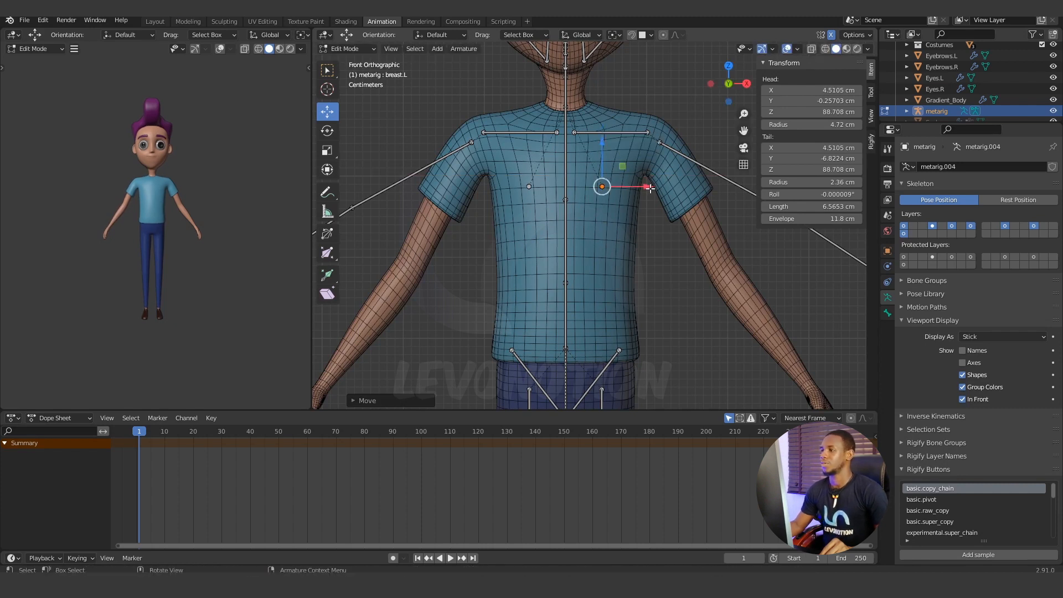
{"action": "left_click_drag", "start_coordinate": [650, 188], "coordinate": [648, 189]}
Select the left upper arm, forearm and all hand bones and move them forward about 2.24 cm along Y in the top view.
{"action": "middle_click_drag", "start_coordinate": [562, 250], "coordinate": [465, 305]}
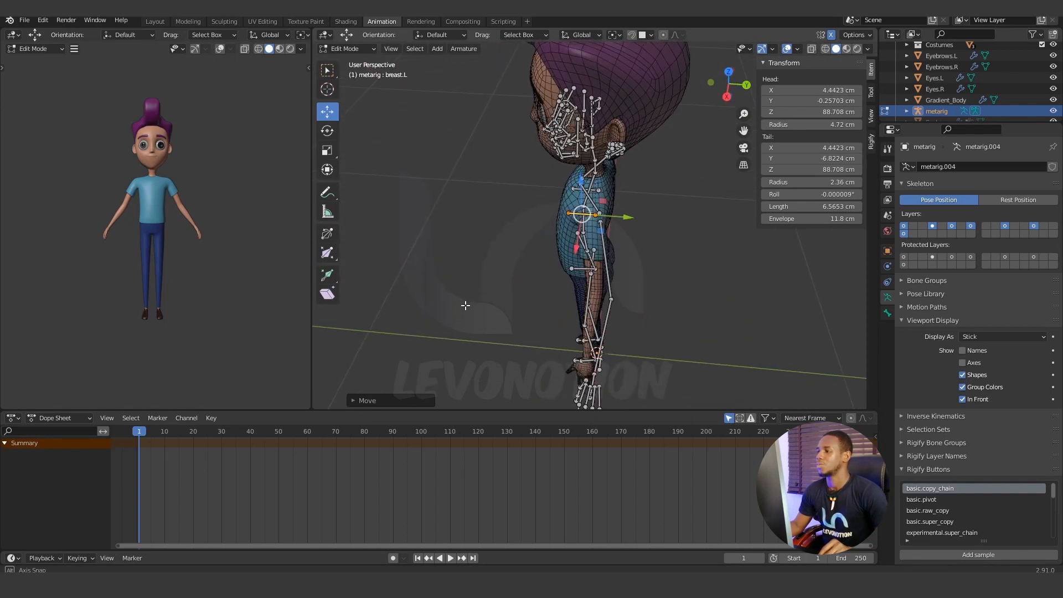
{"action": "scroll", "coordinate": [612, 211], "scroll_direction": "up", "scroll_amount": 2}
{"action": "left_click", "coordinate": [605, 207]}
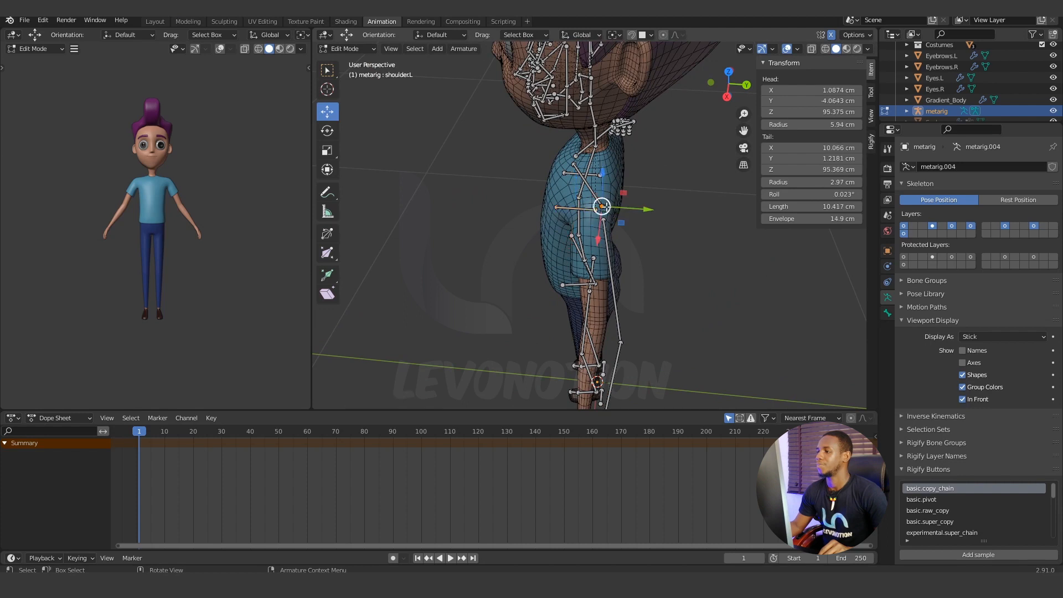
{"action": "middle_click_drag", "start_coordinate": [632, 227], "coordinate": [641, 260]}
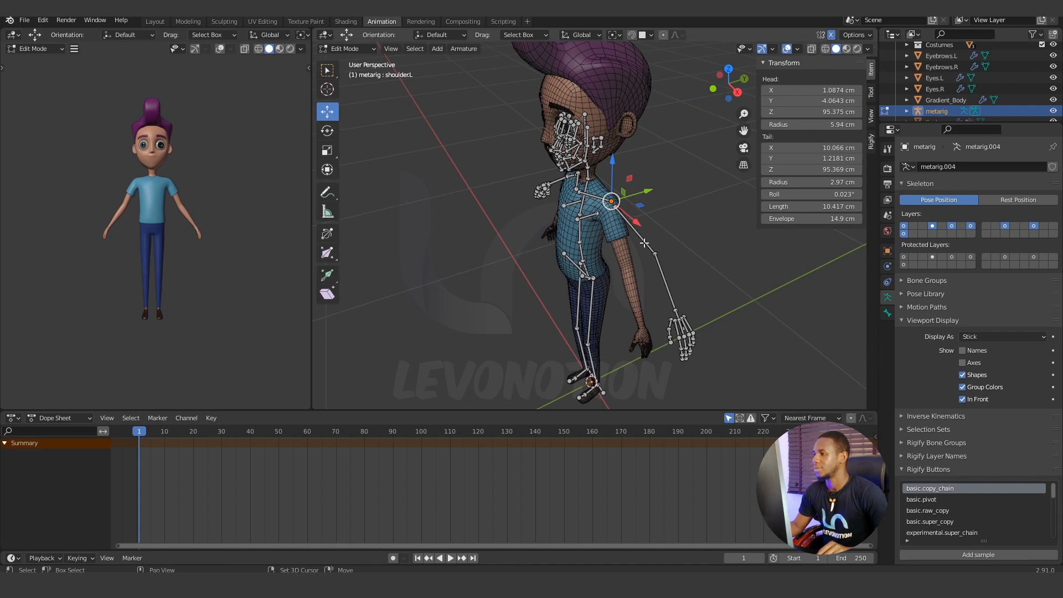
{"action": "left_click", "coordinate": [649, 256]}
{"action": "left_click", "coordinate": [664, 280]}
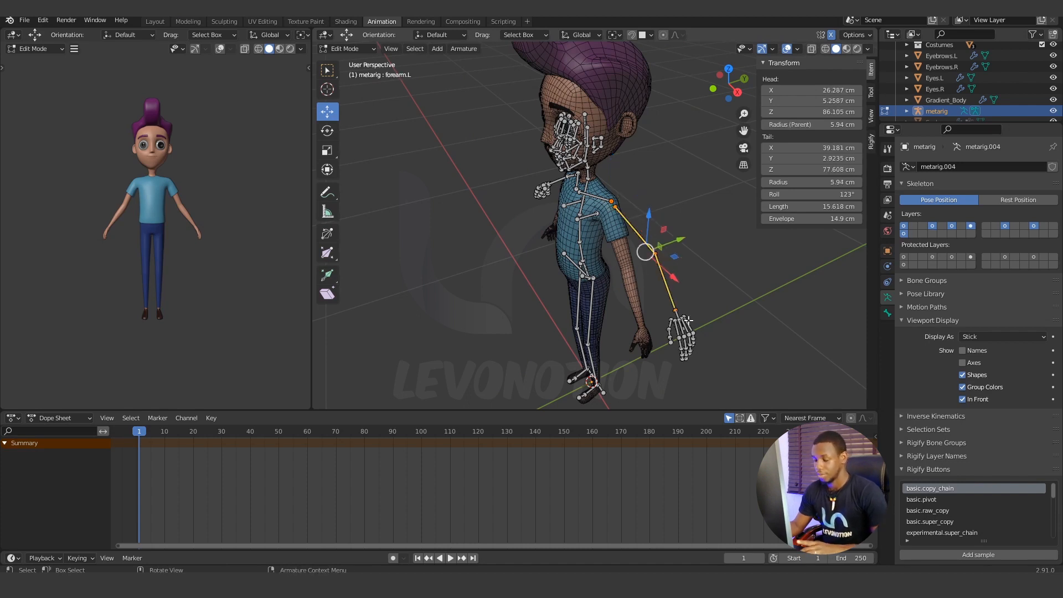
{"action": "key", "text": "b"}
{"action": "left_click_drag", "start_coordinate": [719, 299], "coordinate": [641, 388]}
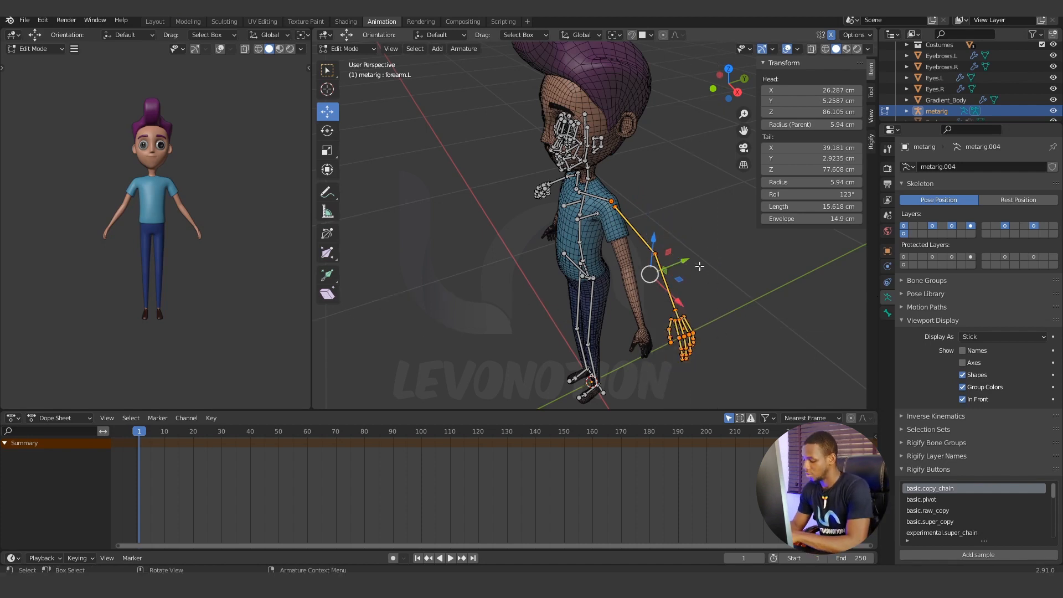
{"action": "key", "text": "KP_7"}
{"action": "scroll", "coordinate": [672, 249], "scroll_direction": "up", "scroll_amount": 2}
{"action": "middle_click_drag", "start_coordinate": [688, 271], "coordinate": [503, 249], "text": "shift"}
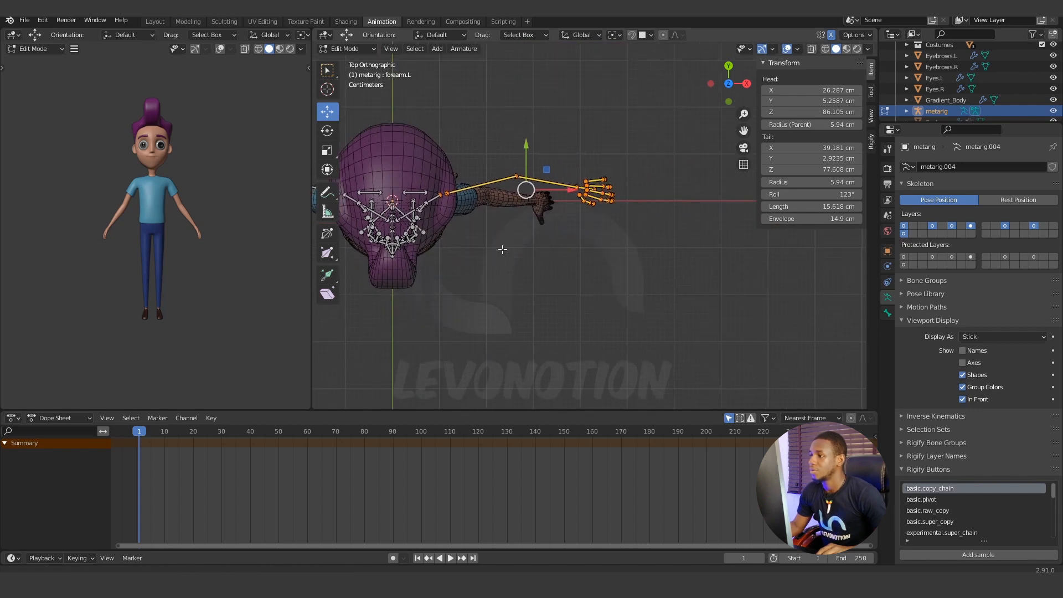
{"action": "left_click_drag", "start_coordinate": [526, 148], "coordinate": [524, 156]}
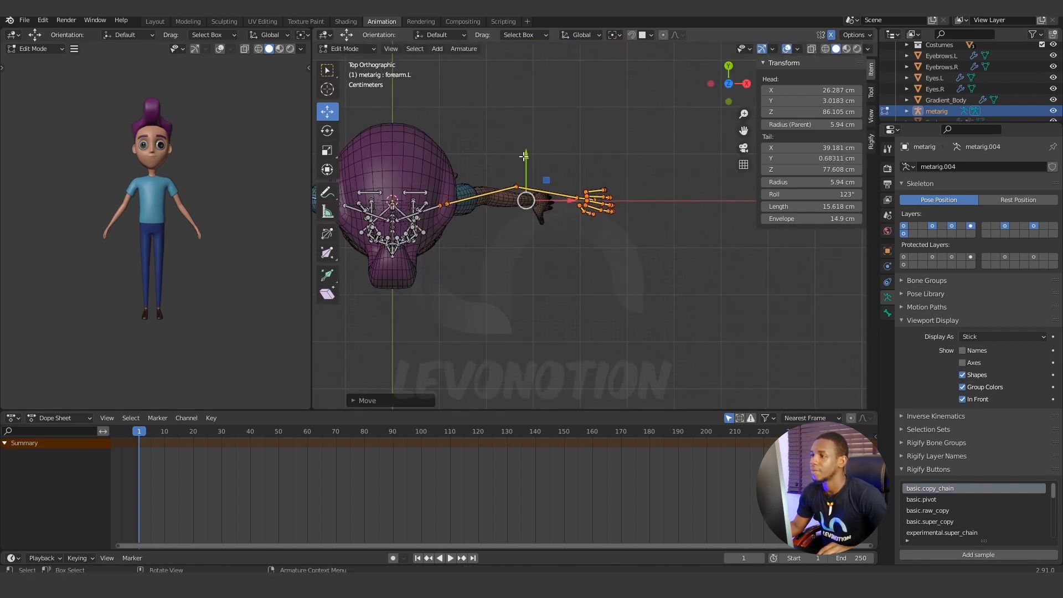
Nudge the selected left arm bones back about 0.35 cm along Y in the side view.
{"action": "key", "text": "KP_3"}
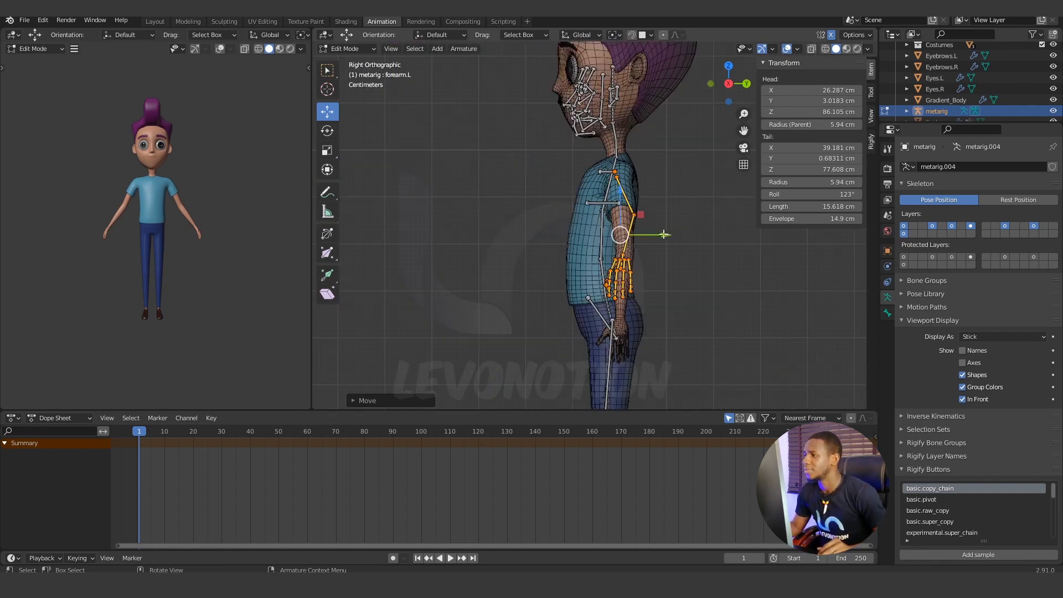
{"action": "left_click_drag", "start_coordinate": [664, 235], "coordinate": [668, 235]}
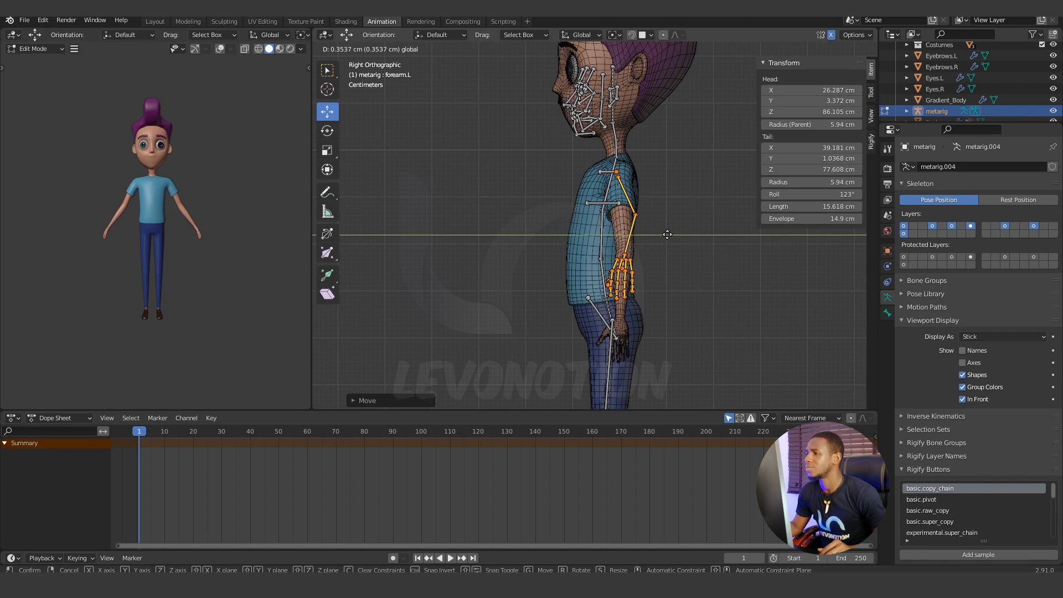
{"action": "left_click_drag", "start_coordinate": [668, 234], "coordinate": [667, 235]}
Select only the joint at the top of the left upper arm bone and snap the 3D cursor to it.
{"action": "middle_click_drag", "start_coordinate": [487, 254], "coordinate": [549, 236]}
{"action": "scroll", "coordinate": [560, 267], "scroll_direction": "down", "scroll_amount": 3}
{"action": "scroll", "coordinate": [496, 260], "scroll_direction": "down", "scroll_amount": 1}
{"action": "scroll", "coordinate": [550, 237], "scroll_direction": "up", "scroll_amount": 2}
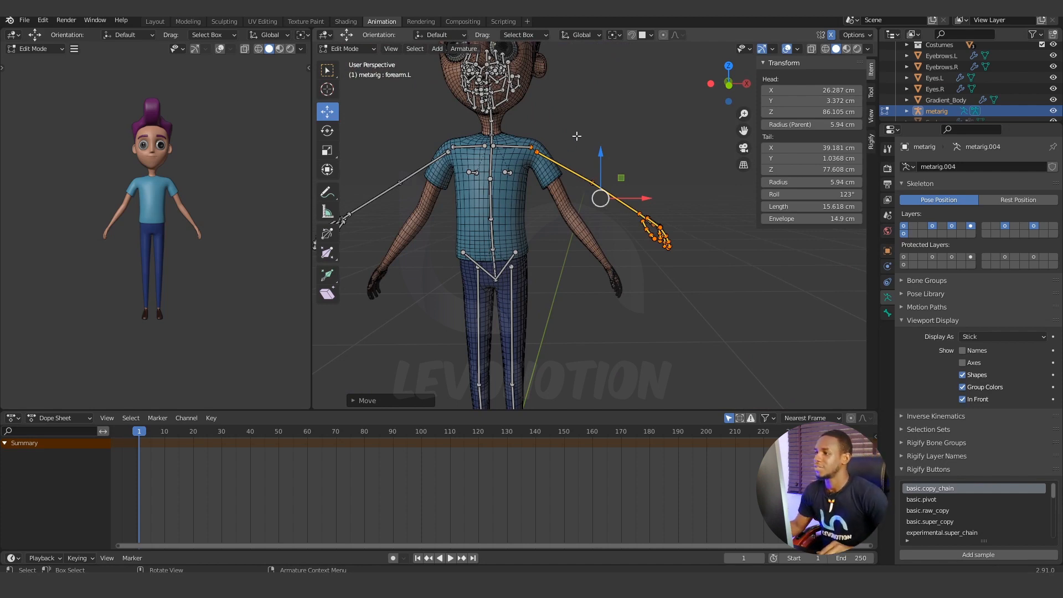
{"action": "left_click", "coordinate": [563, 156]}
{"action": "scroll", "coordinate": [563, 157], "scroll_direction": "up", "scroll_amount": 2}
{"action": "middle_click_drag", "start_coordinate": [583, 163], "coordinate": [567, 206]}
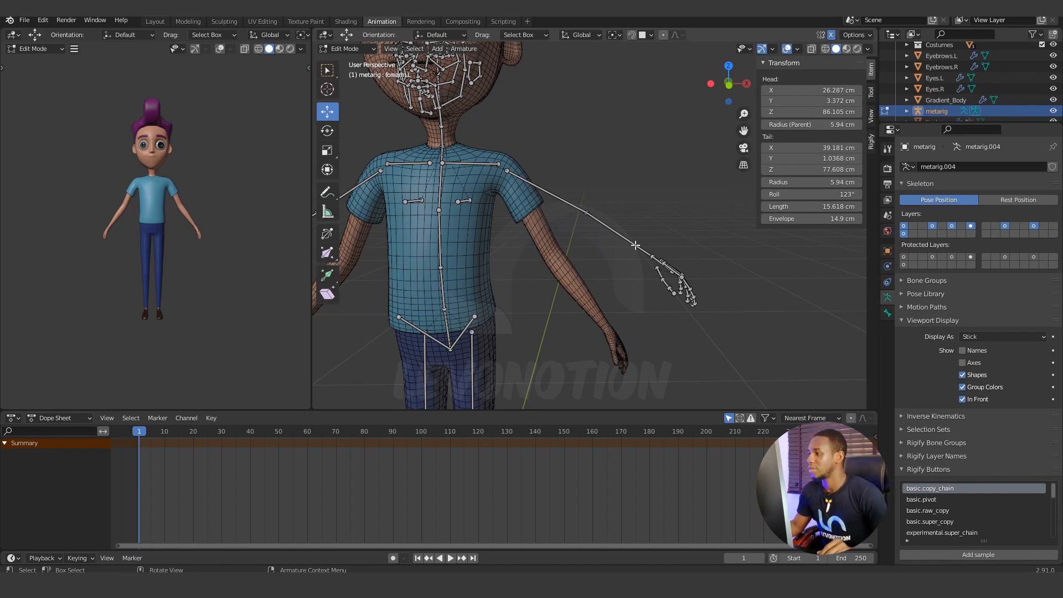
{"action": "left_click", "coordinate": [506, 170]}
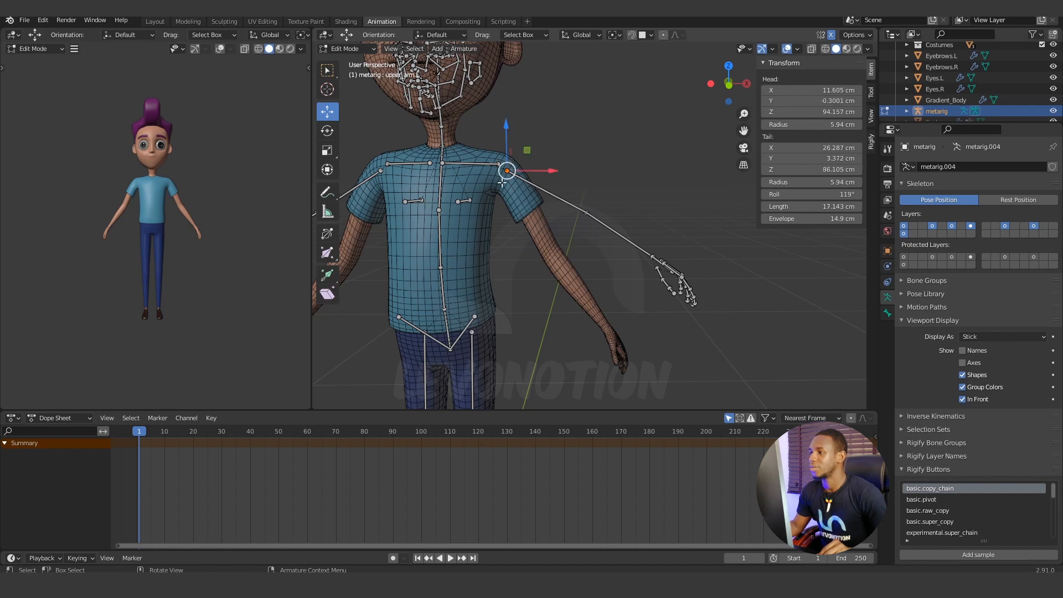
{"action": "scroll", "coordinate": [508, 171], "scroll_direction": "up", "scroll_amount": 3}
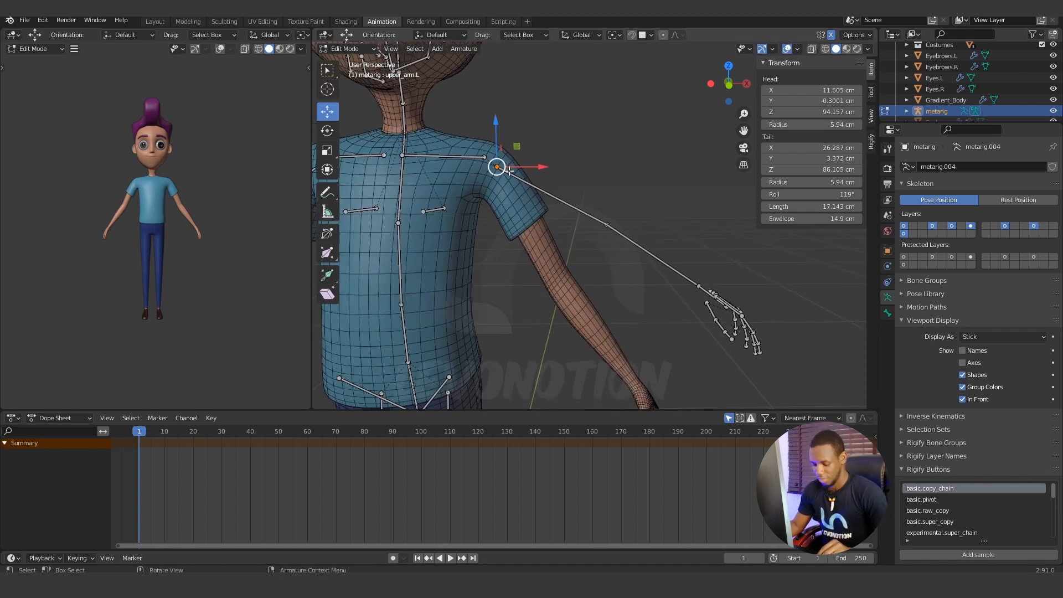
{"action": "key", "text": "shift+s"}
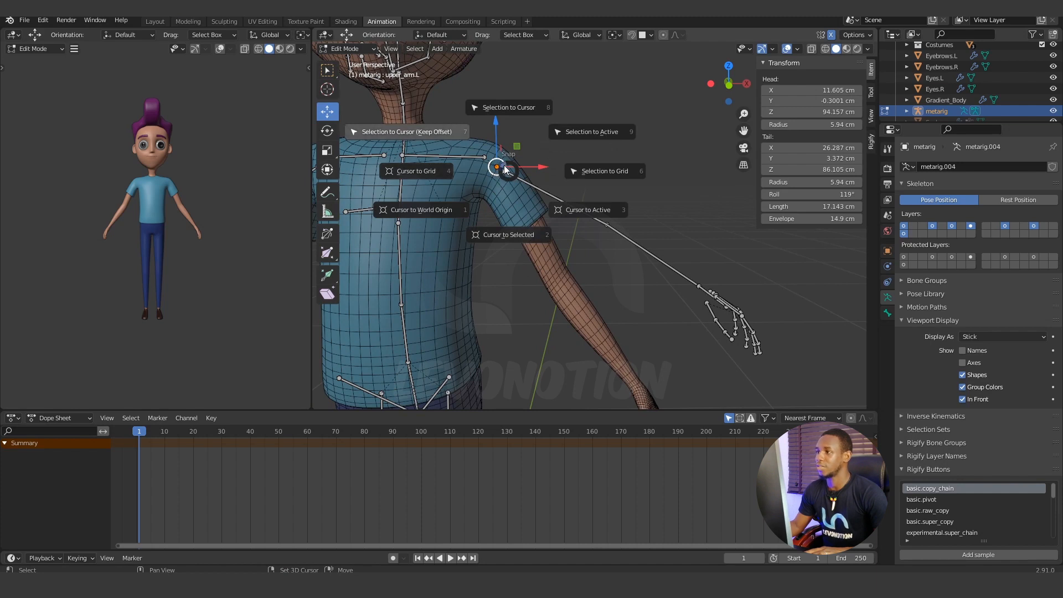
{"action": "left_click", "coordinate": [508, 235]}
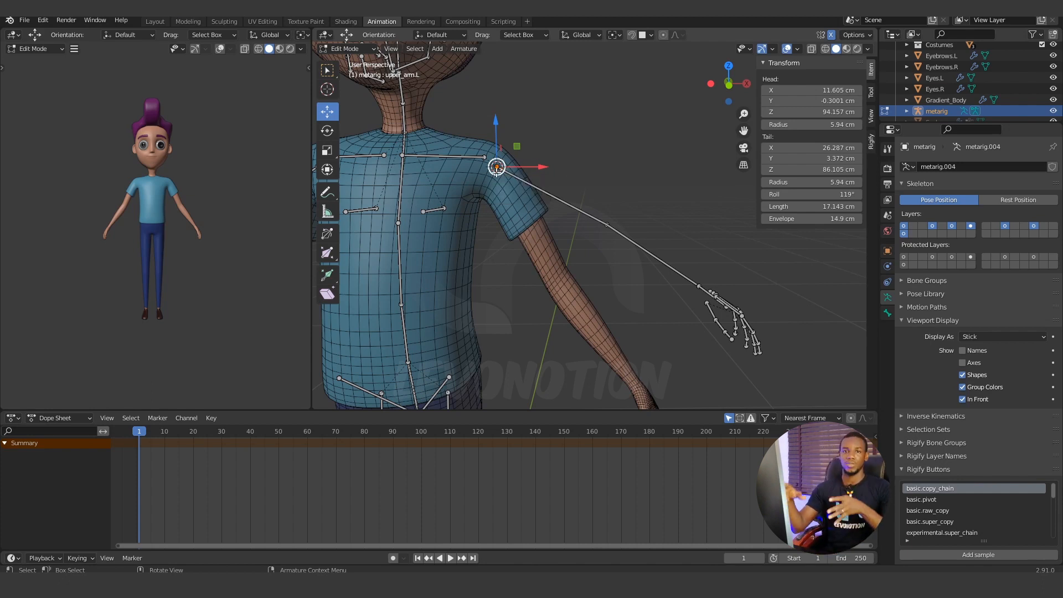
Select the left hand, forearm and upper arm bones together and set the transform pivot point to 3D Cursor.
{"action": "middle_click_drag", "start_coordinate": [497, 169], "coordinate": [588, 250]}
{"action": "left_click", "coordinate": [681, 280]}
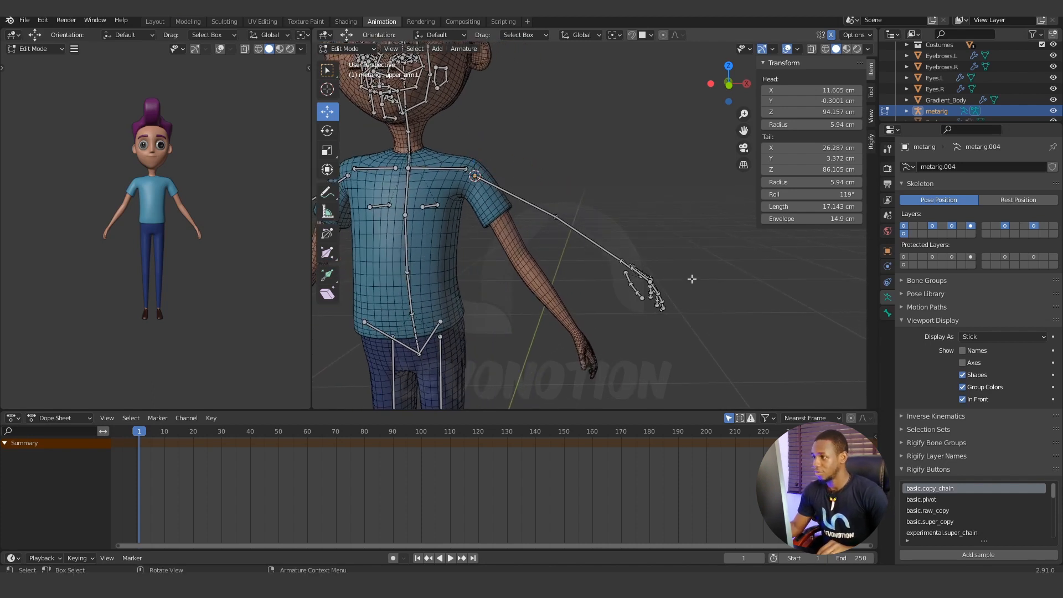
{"action": "left_click_drag", "start_coordinate": [696, 360], "coordinate": [487, 150]}
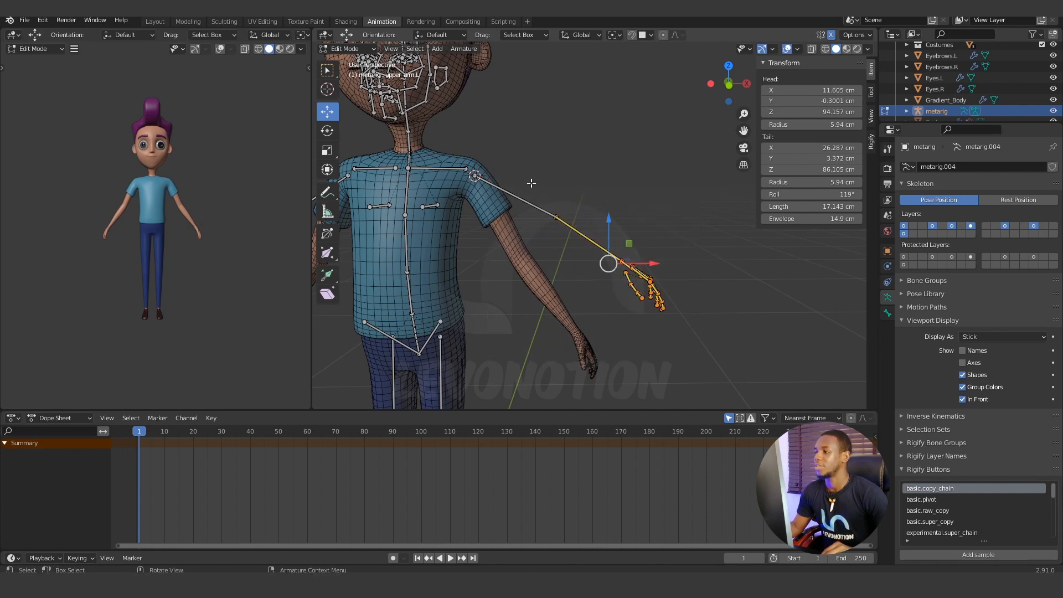
{"action": "left_click", "coordinate": [515, 197], "text": "shift"}
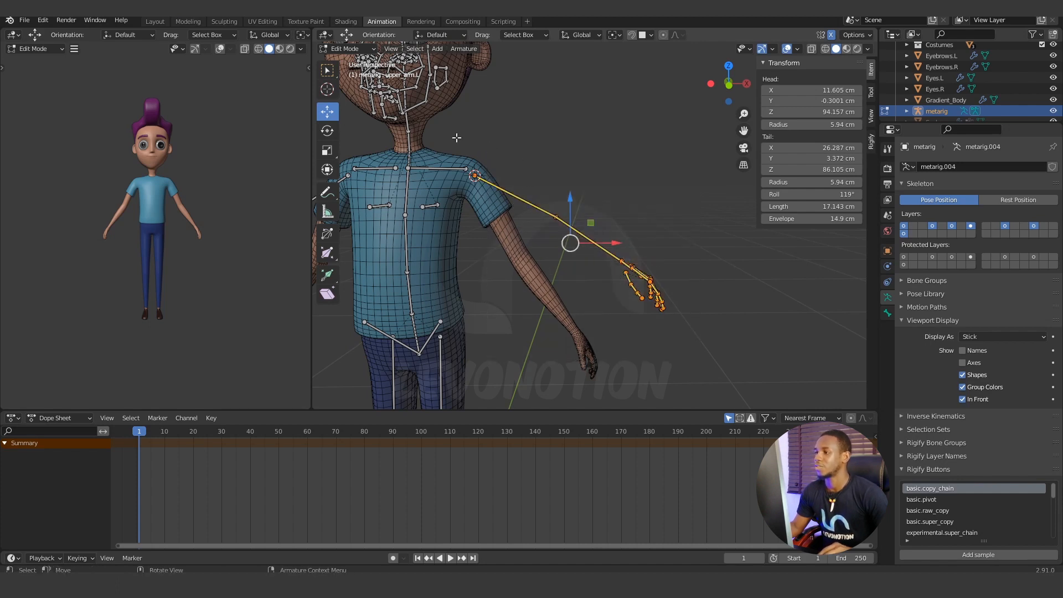
{"action": "left_click", "coordinate": [619, 34]}
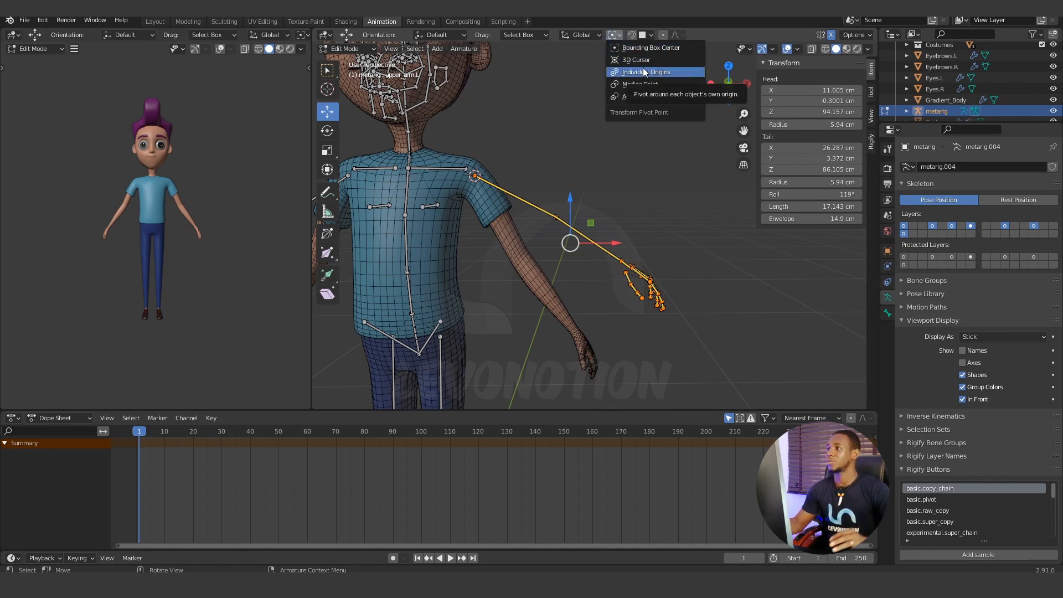
{"action": "left_click", "coordinate": [639, 59]}
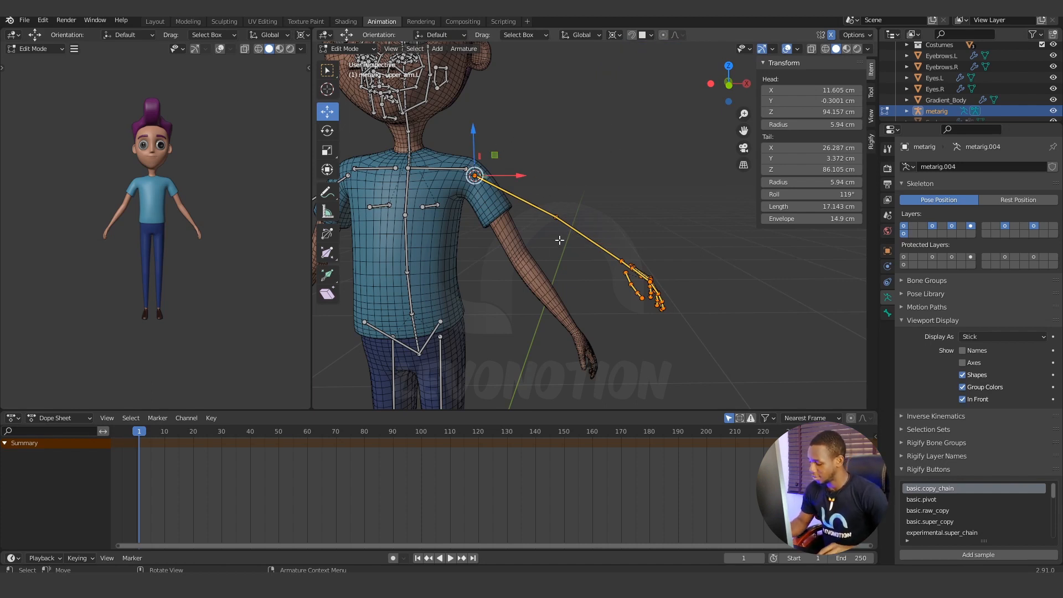
Rotate the selected left arm bones about -18.6° around the shoulder in the side view to bring the upper arm in line with the mesh.
{"action": "scroll", "coordinate": [573, 212], "scroll_direction": "down", "scroll_amount": 5}
{"action": "middle_click_drag", "start_coordinate": [574, 214], "coordinate": [457, 89]}
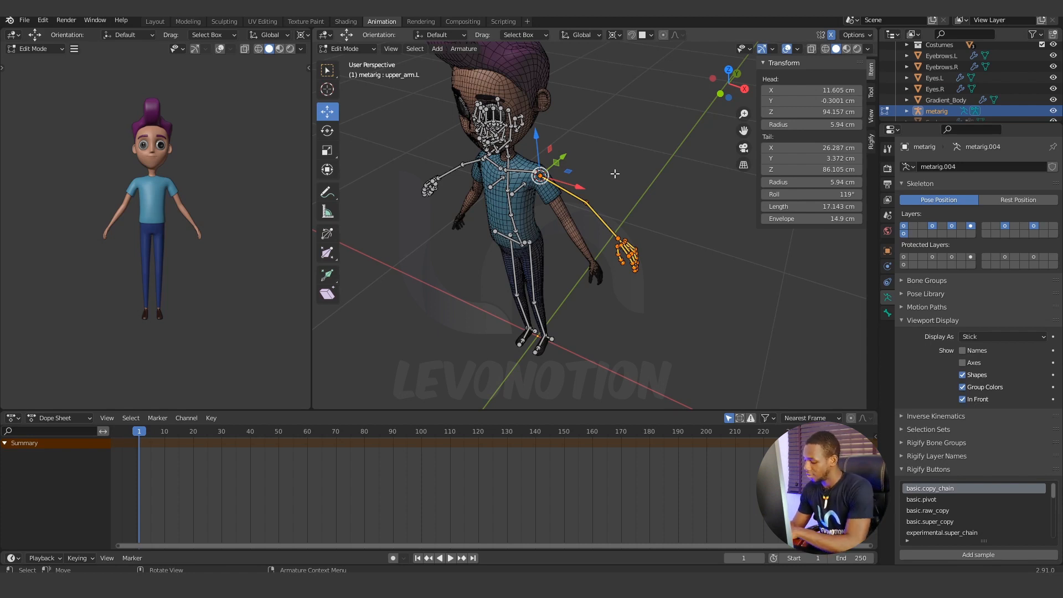
{"action": "key", "text": "KP_3"}
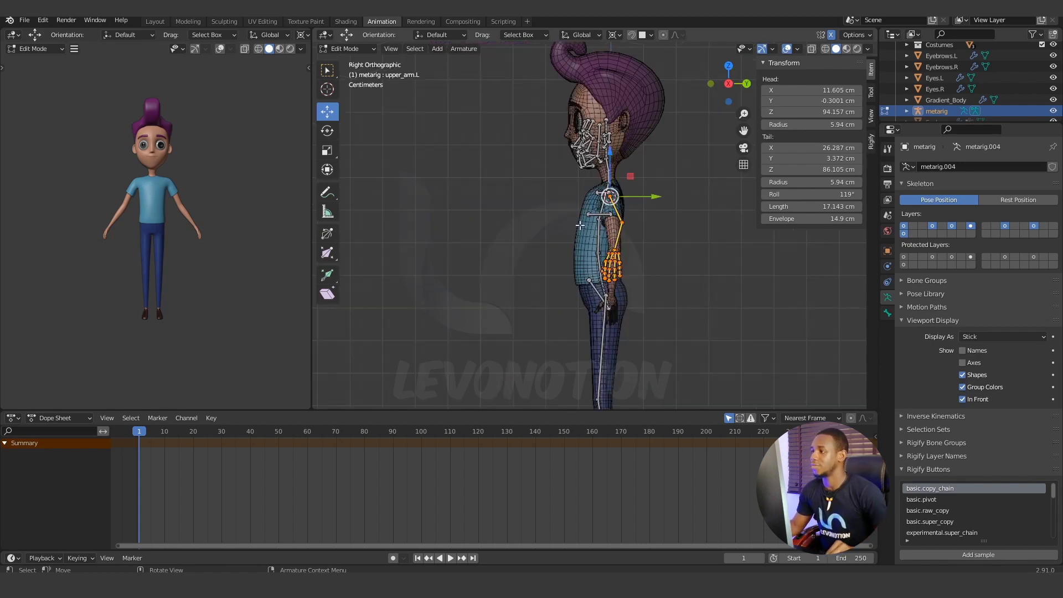
{"action": "key", "text": "r"}
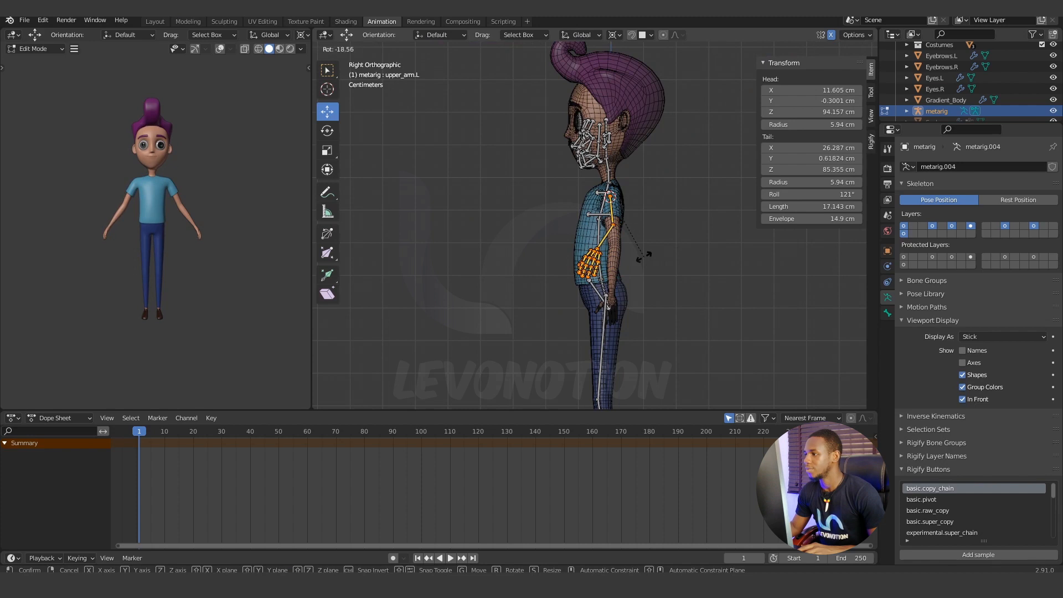
{"action": "left_click", "coordinate": [641, 256]}
{"action": "scroll", "coordinate": [622, 171], "scroll_direction": "up", "scroll_amount": 5}
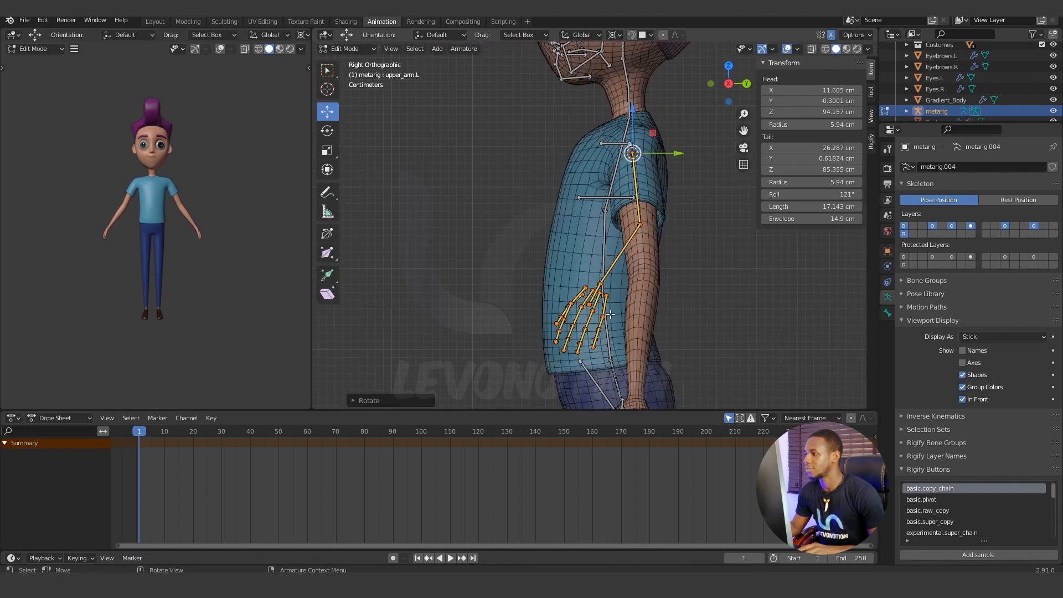
Rotate the left arm bones about -32° around the shoulder in the front view to follow the character's lowered arm.
{"action": "scroll", "coordinate": [609, 188], "scroll_direction": "down", "scroll_amount": 4}
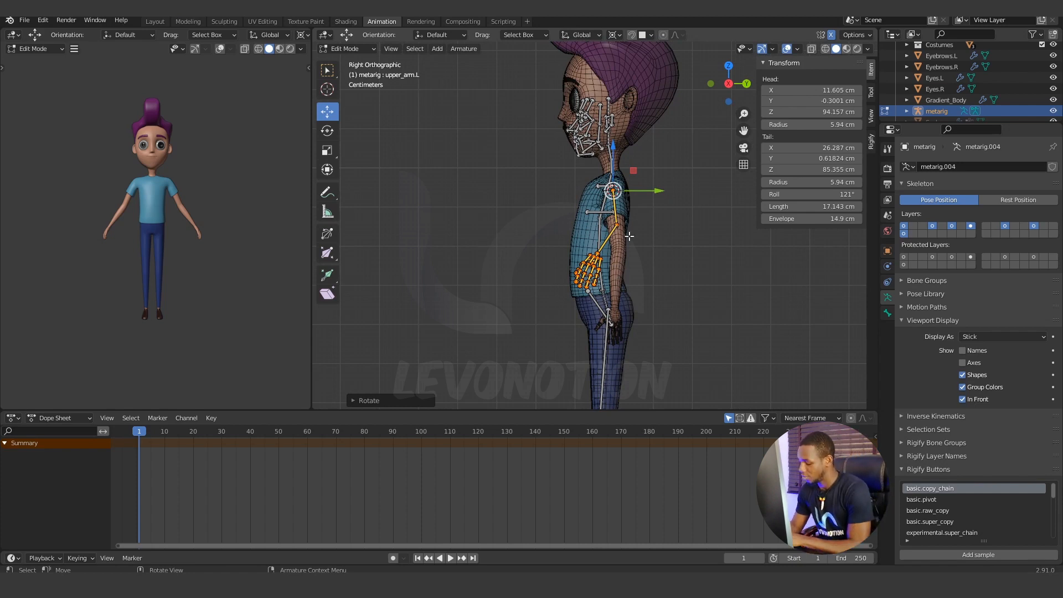
{"action": "key", "text": "KP_1"}
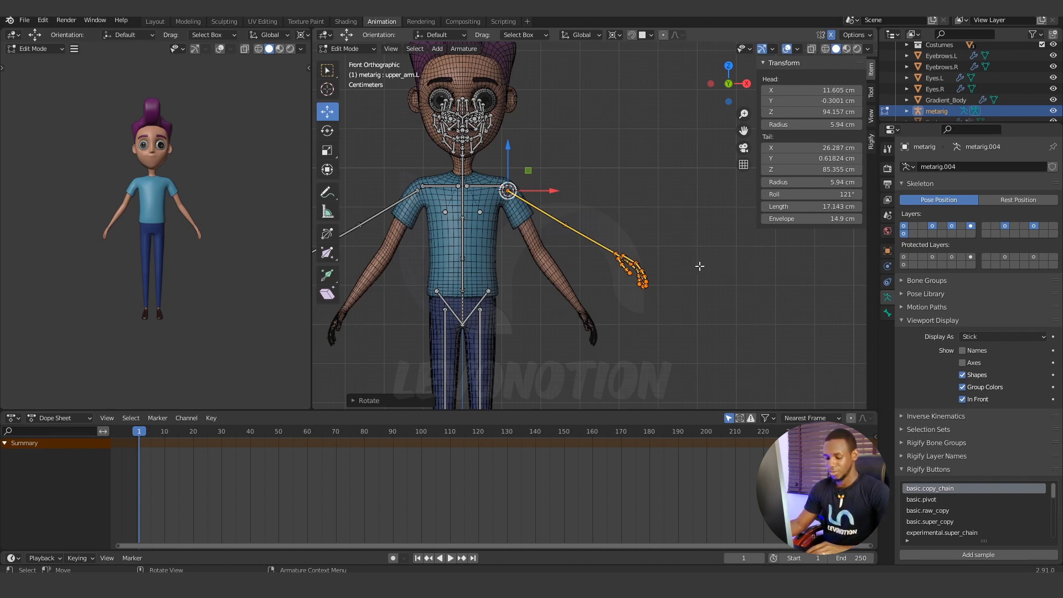
{"action": "key", "text": "r"}
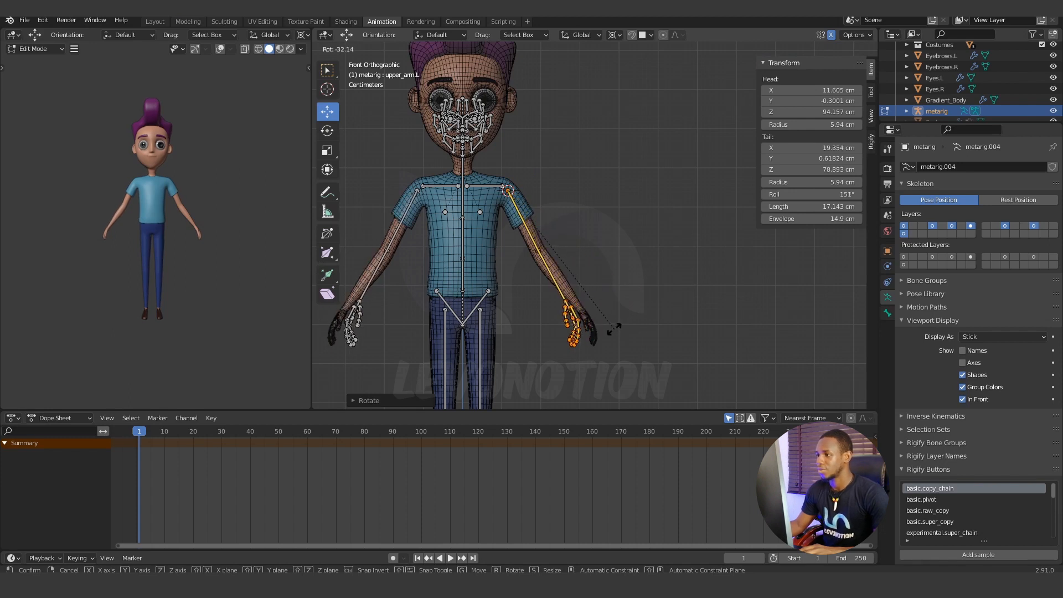
{"action": "left_click", "coordinate": [614, 329]}
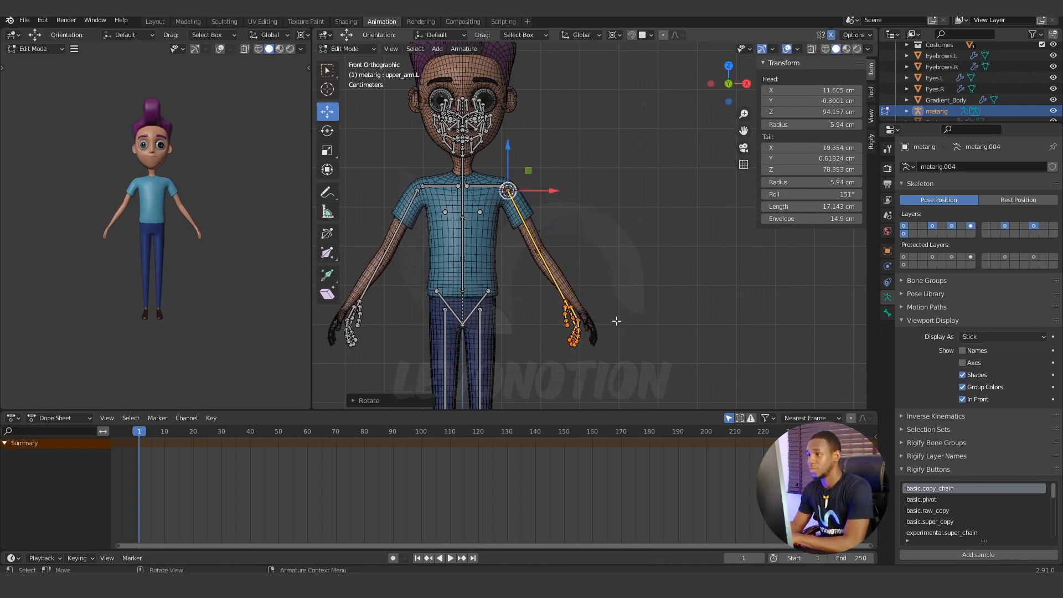
{"action": "key", "text": "KP_3"}
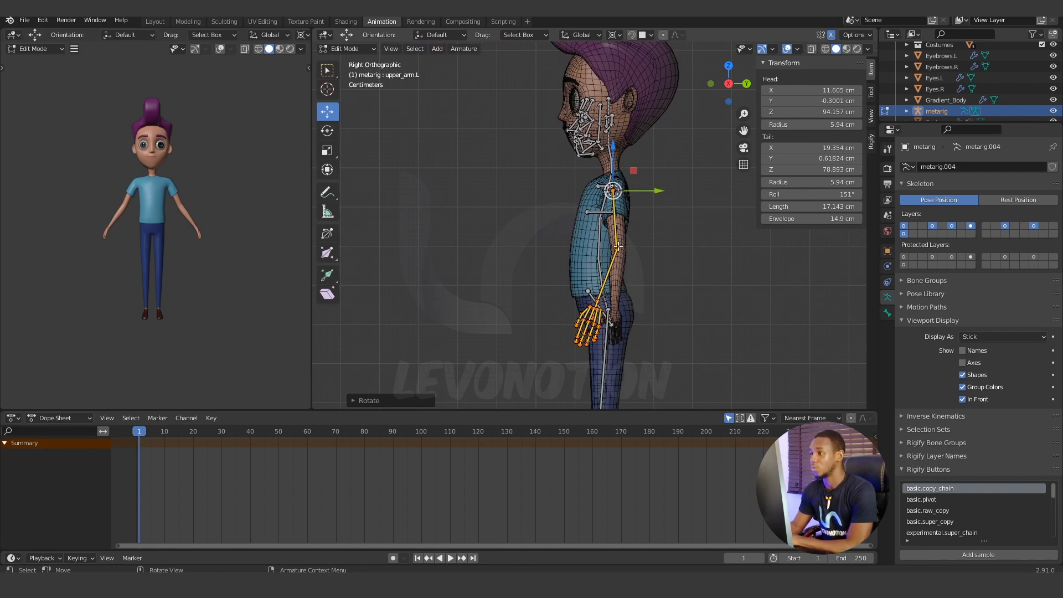
{"action": "key", "text": "KP_1"}
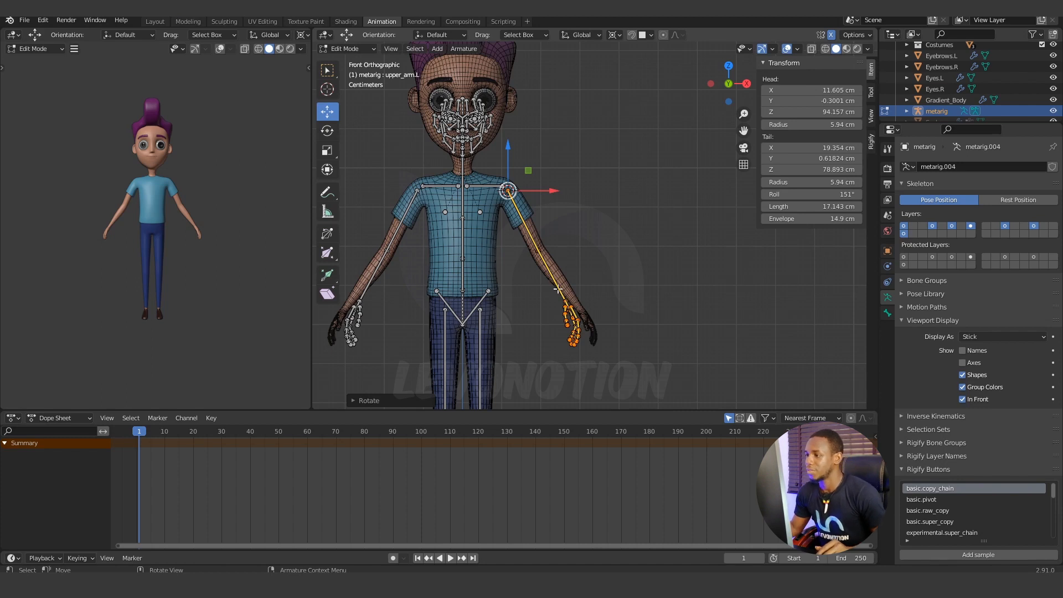
Select the elbow joint between the left upper arm and forearm bones and snap the 3D cursor to it.
{"action": "scroll", "coordinate": [565, 301], "scroll_direction": "up", "scroll_amount": 3}
{"action": "middle_click_drag", "start_coordinate": [569, 302], "coordinate": [570, 222], "text": "shift"}
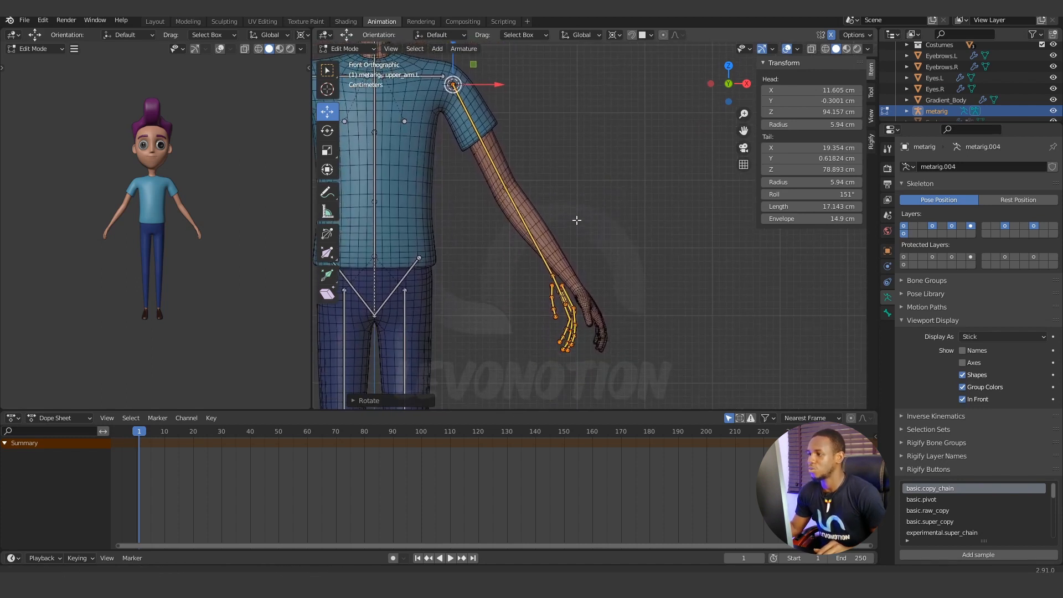
{"action": "left_click", "coordinate": [570, 192]}
{"action": "left_click", "coordinate": [507, 185]}
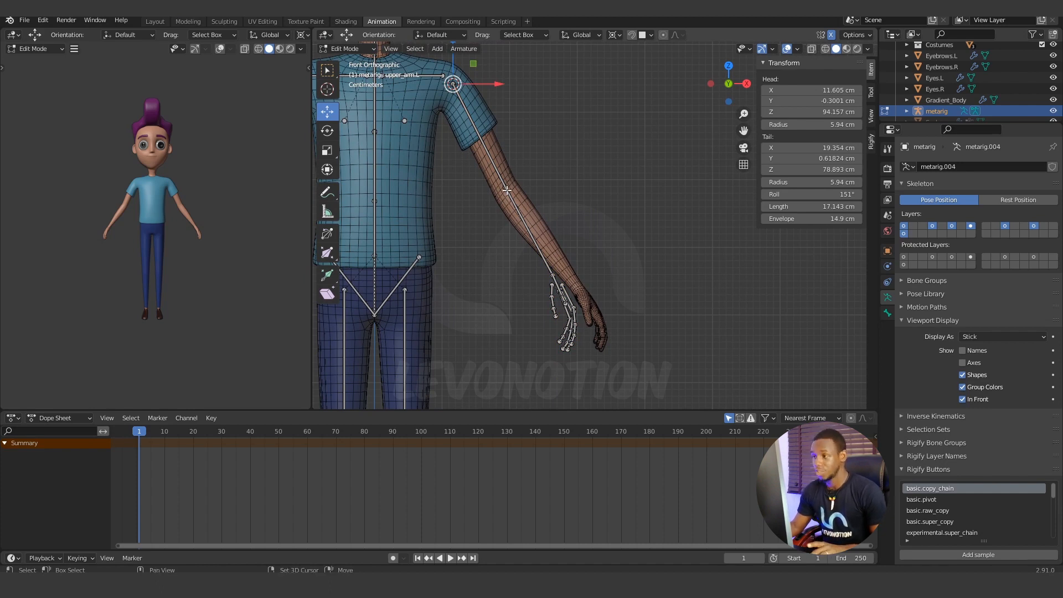
{"action": "key", "text": "shift+s"}
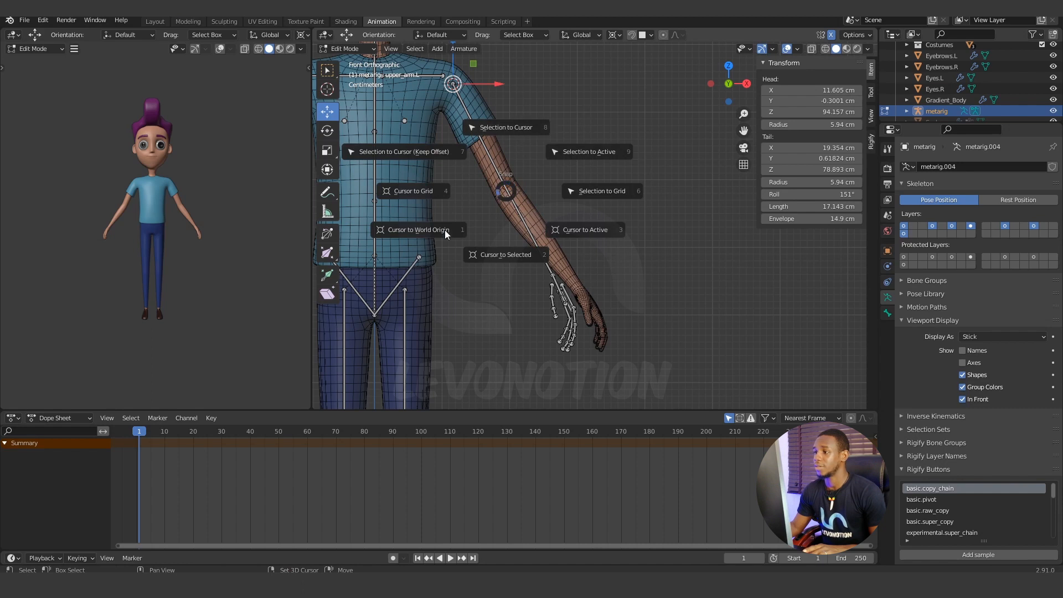
{"action": "left_click", "coordinate": [509, 254]}
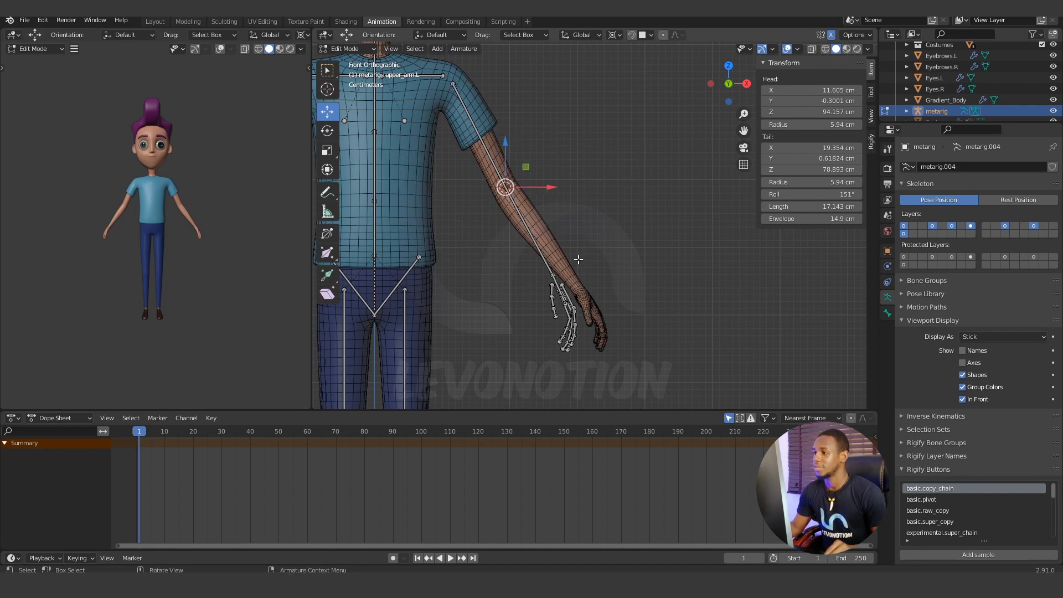
Select only the left forearm and hand bones and rotate them about 7.6° around the elbow in the front view.
{"action": "key", "text": "alt+a"}
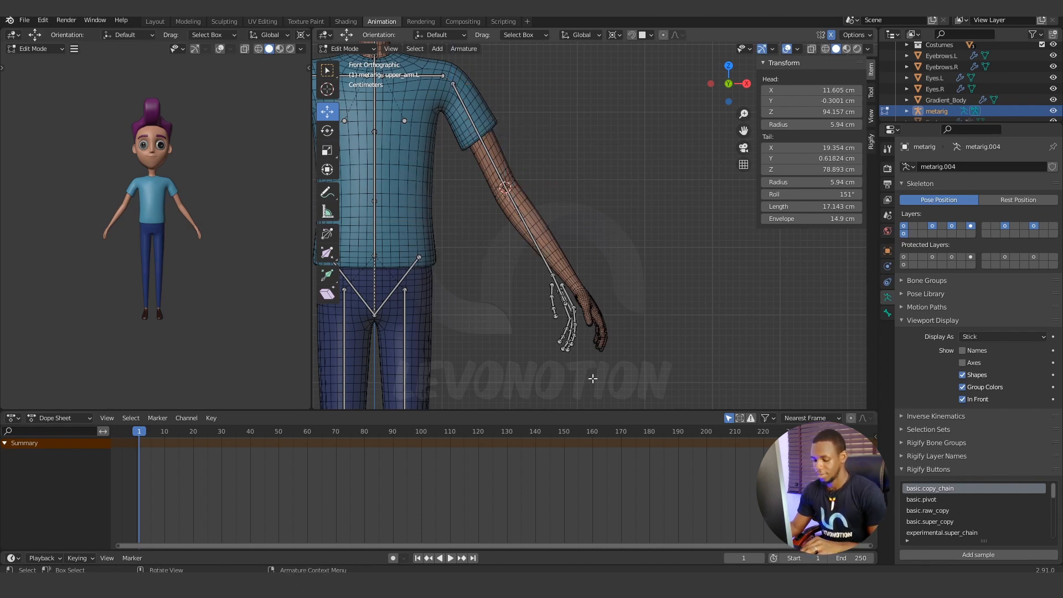
{"action": "key", "text": "b"}
{"action": "left_click_drag", "start_coordinate": [610, 381], "coordinate": [510, 196]}
{"action": "left_click", "coordinate": [528, 230], "text": "shift"}
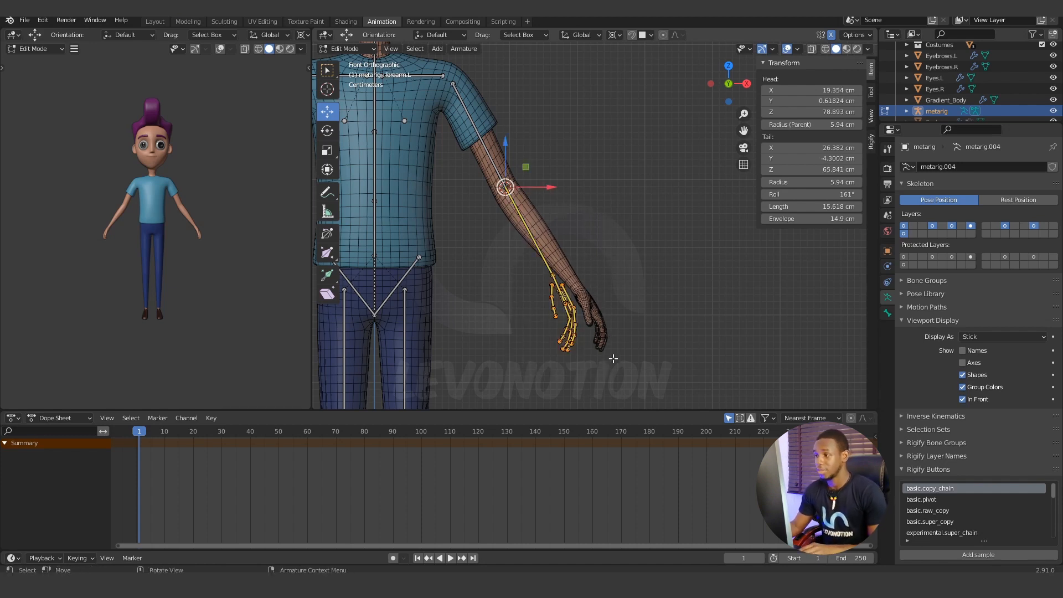
{"action": "key", "text": "r"}
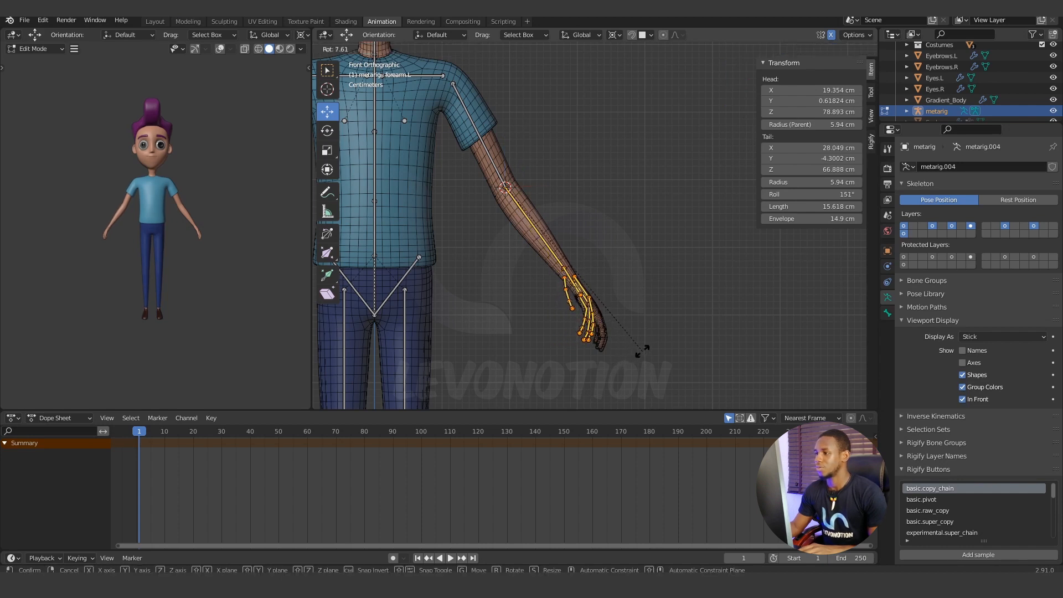
{"action": "left_click", "coordinate": [642, 351]}
Rotate the left forearm and hand bones around the elbow in the side view until the forearm bone lines up with the mesh.
{"action": "key", "text": "KP_3"}
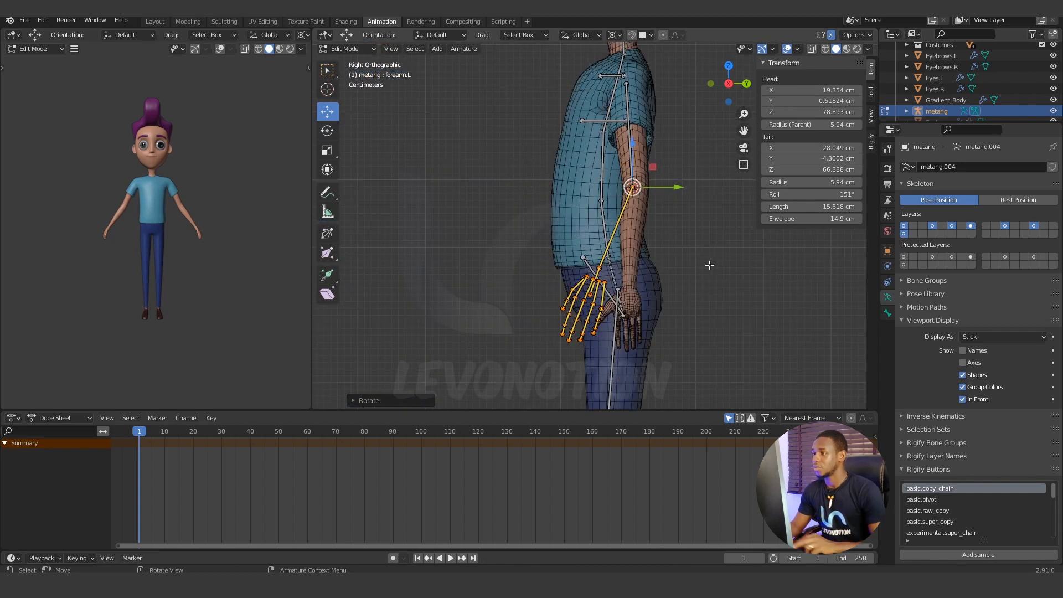
{"action": "key", "text": "r"}
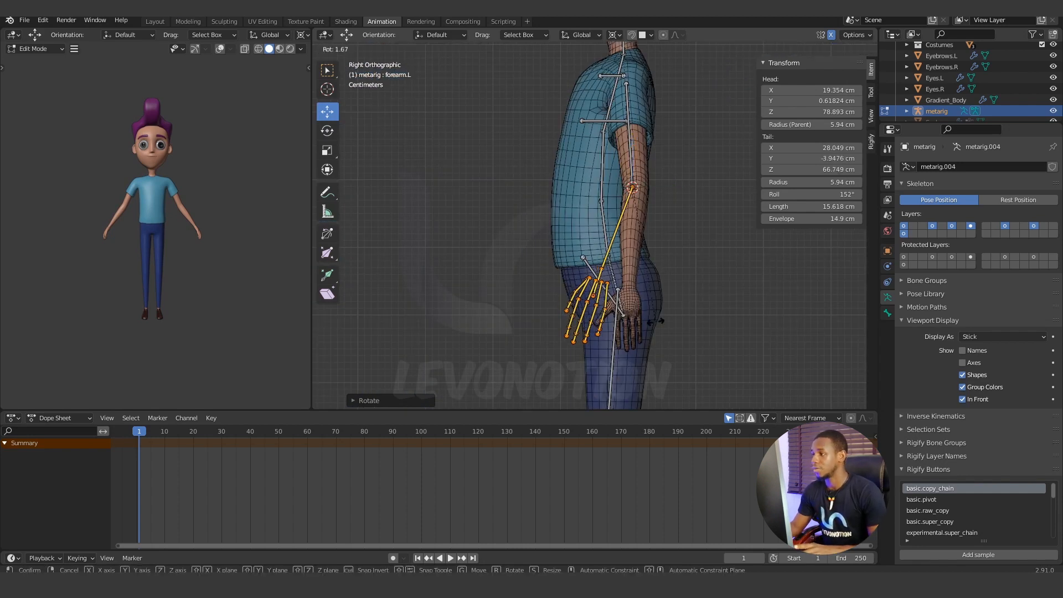
{"action": "left_click", "coordinate": [696, 320]}
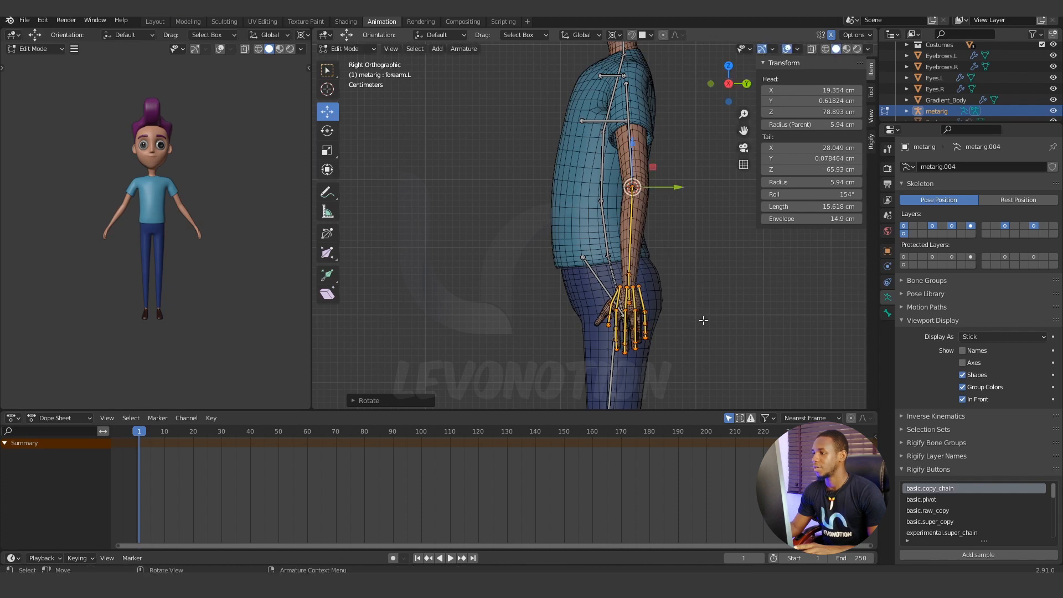
Move the left hand bones down and outward so the wrist joint sits inside the wrist of the mesh.
{"action": "middle_click_drag", "start_coordinate": [631, 272], "coordinate": [409, 137]}
{"action": "scroll", "coordinate": [560, 229], "scroll_direction": "up", "scroll_amount": 3}
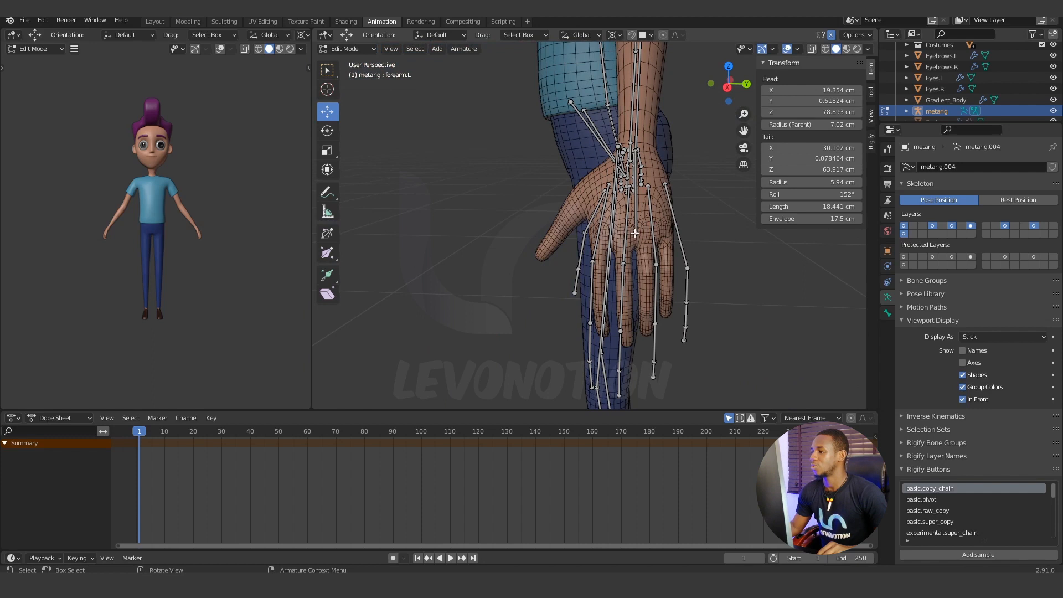
{"action": "left_click", "coordinate": [635, 233]}
{"action": "middle_click_drag", "start_coordinate": [637, 235], "coordinate": [777, 215]}
{"action": "middle_click_drag", "start_coordinate": [783, 209], "coordinate": [771, 217]}
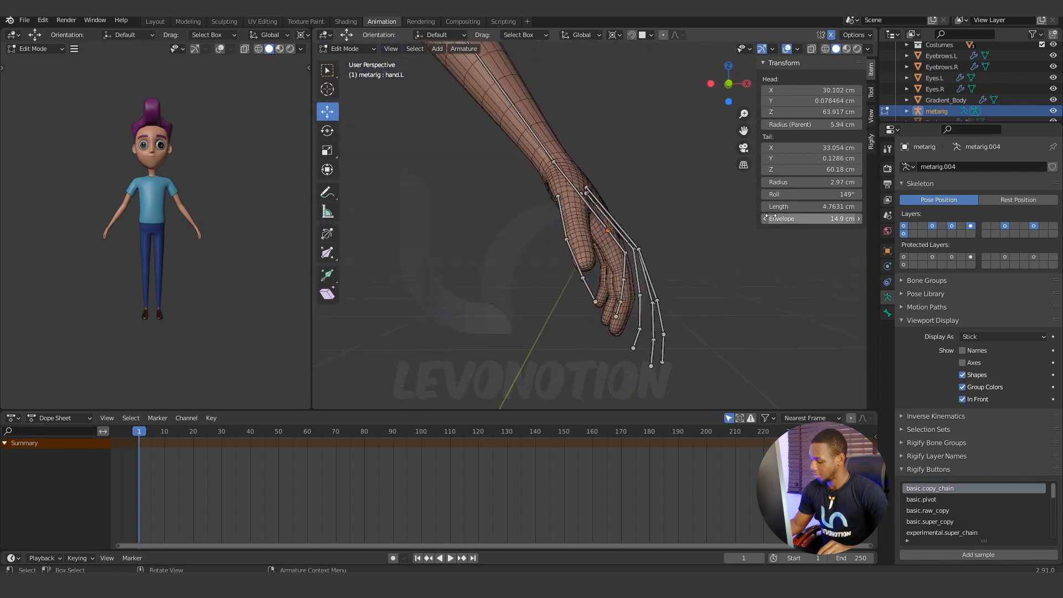
Set the transform pivot point to Bounding Box Center and move the tail of the left hand bone up about 1 cm.
{"action": "key", "text": "KP_3"}
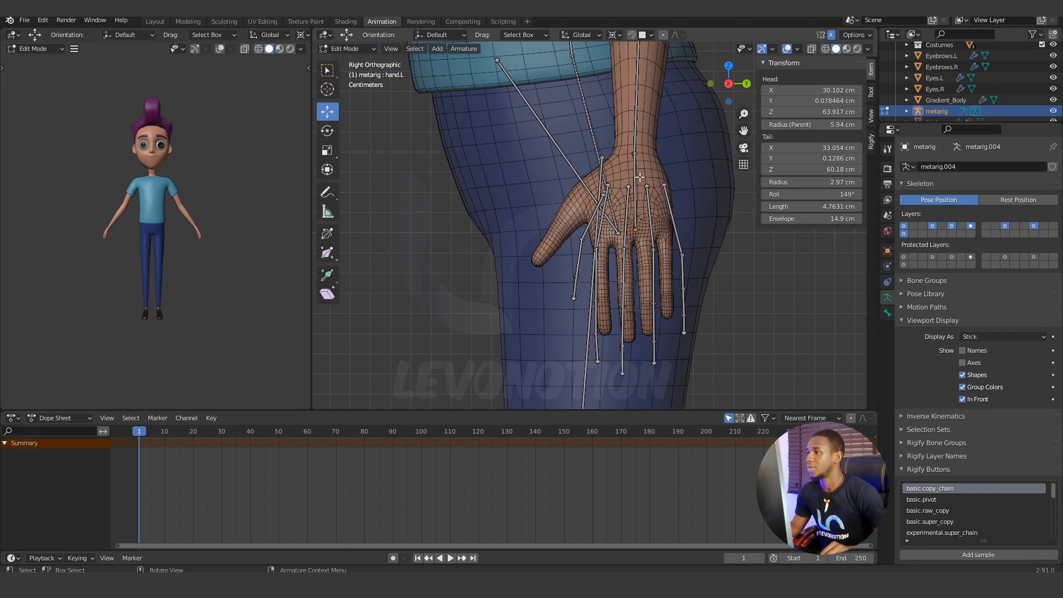
{"action": "left_click", "coordinate": [615, 34]}
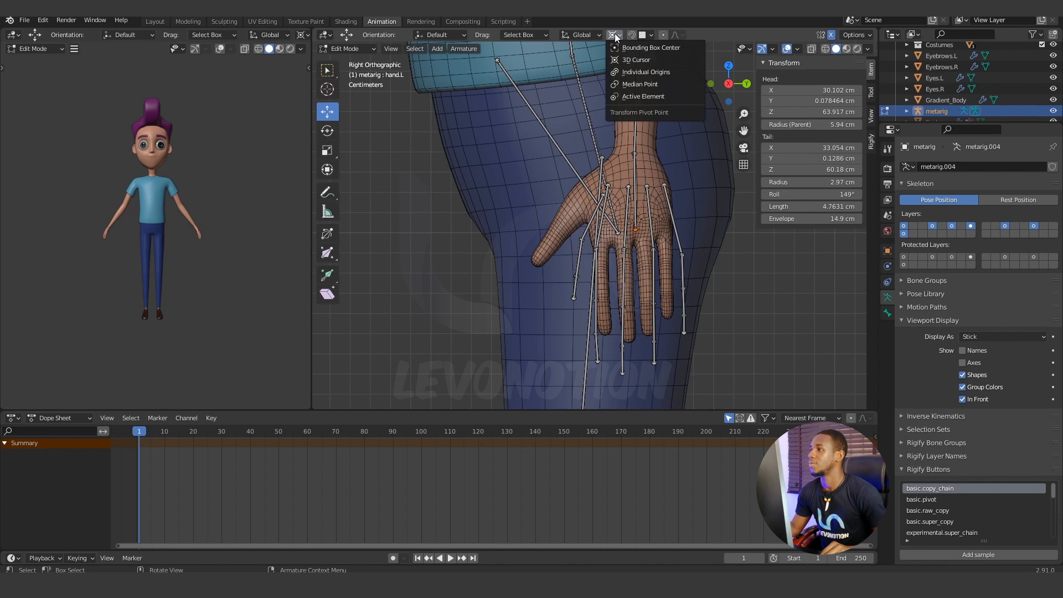
{"action": "left_click", "coordinate": [640, 48]}
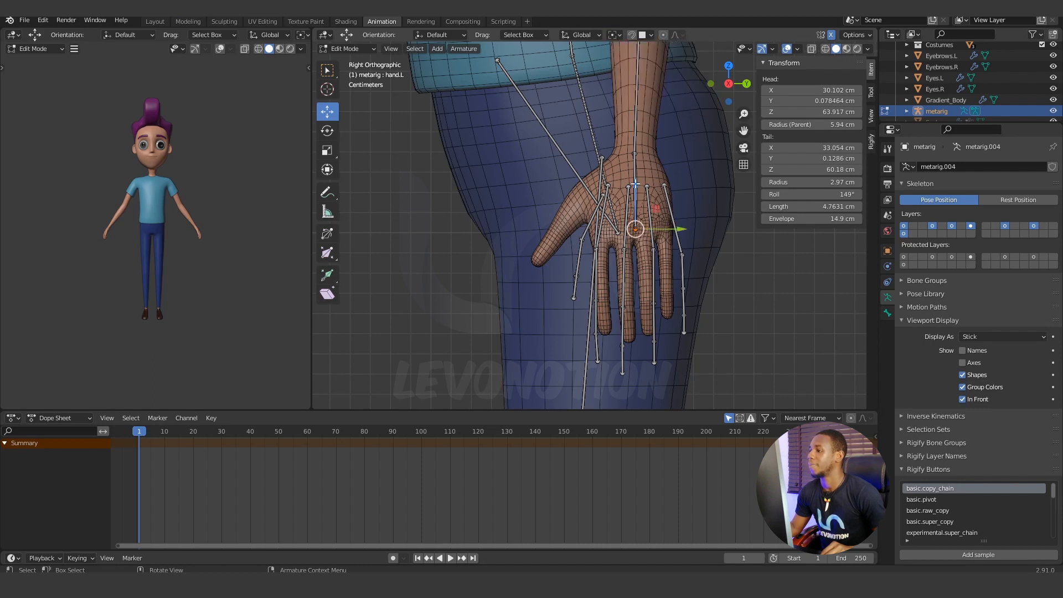
{"action": "key", "text": "g"}
{"action": "left_click", "coordinate": [641, 162]}
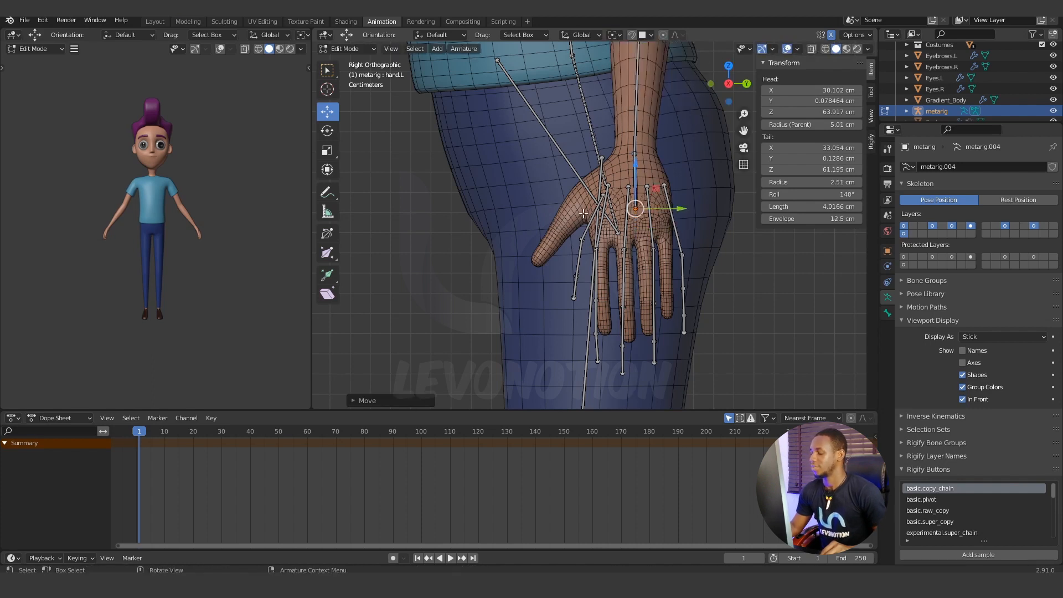
Adjust the left hand bone's tail in the front and side views to about X 32.58 cm and Z 60.87 cm, inside the palm.
{"action": "key", "text": "KP_1"}
{"action": "middle_click_drag", "start_coordinate": [605, 226], "coordinate": [606, 226]}
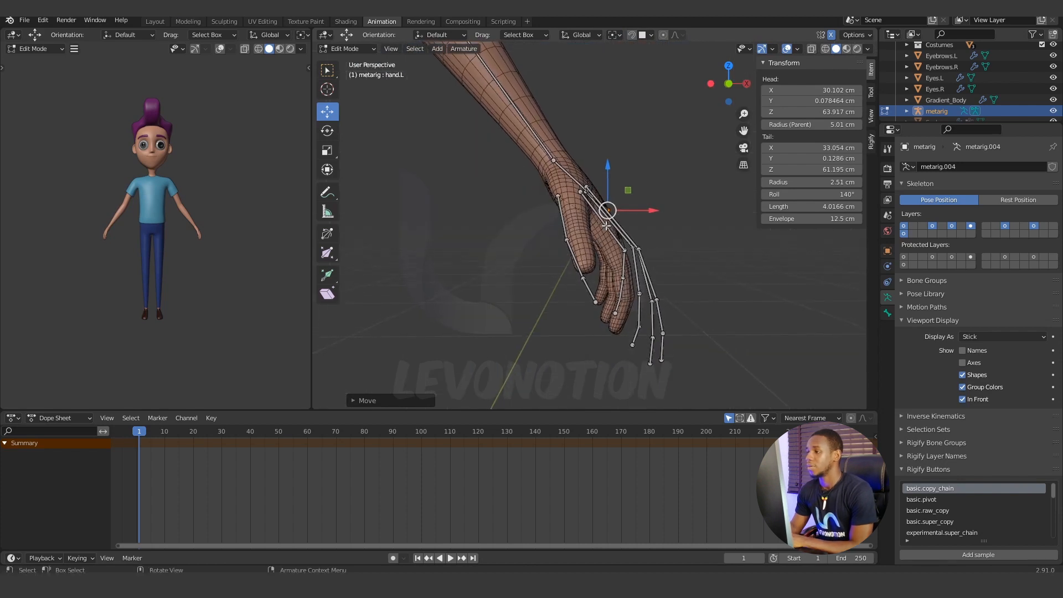
{"action": "left_click_drag", "start_coordinate": [650, 211], "coordinate": [629, 221]}
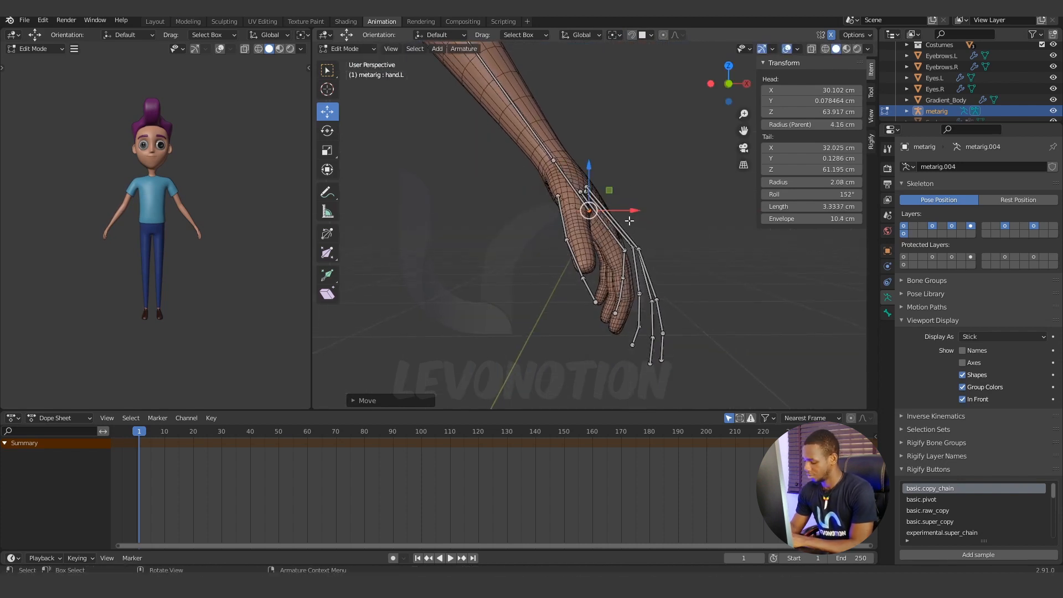
{"action": "key", "text": "KP_1"}
{"action": "scroll", "coordinate": [633, 220], "scroll_direction": "up", "scroll_amount": 2}
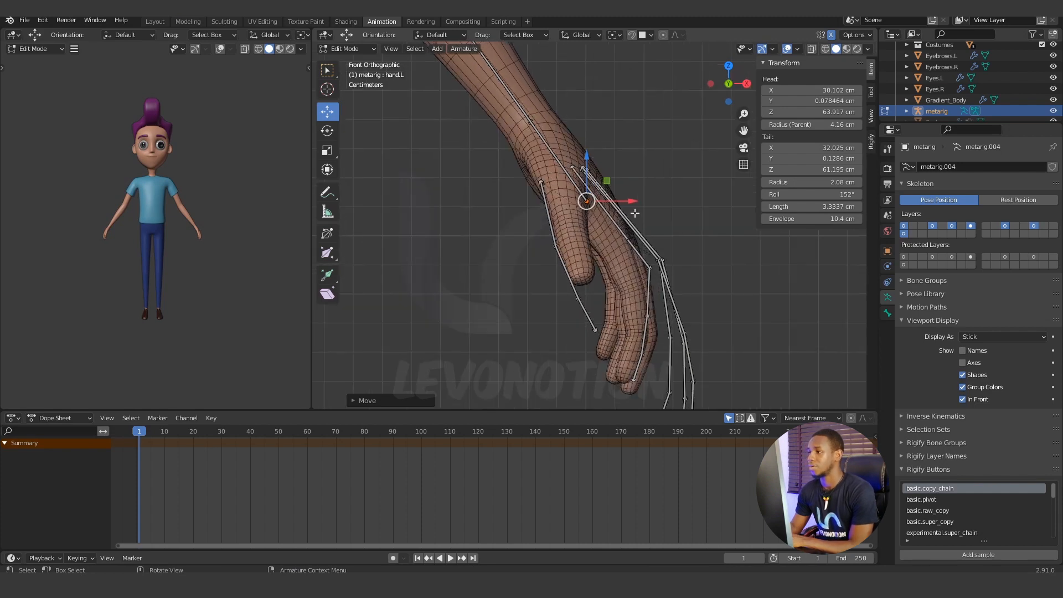
{"action": "mouse_move", "coordinate": [634, 200]}
{"action": "left_mouse_down"}
{"action": "mouse_move", "coordinate": [648, 208]}
{"action": "mouse_move", "coordinate": [634, 212]}
{"action": "left_mouse_up"}
{"action": "left_click_drag", "start_coordinate": [594, 166], "coordinate": [595, 188]}
{"action": "left_click_drag", "start_coordinate": [640, 223], "coordinate": [651, 211]}
{"action": "key", "text": "KP_3"}
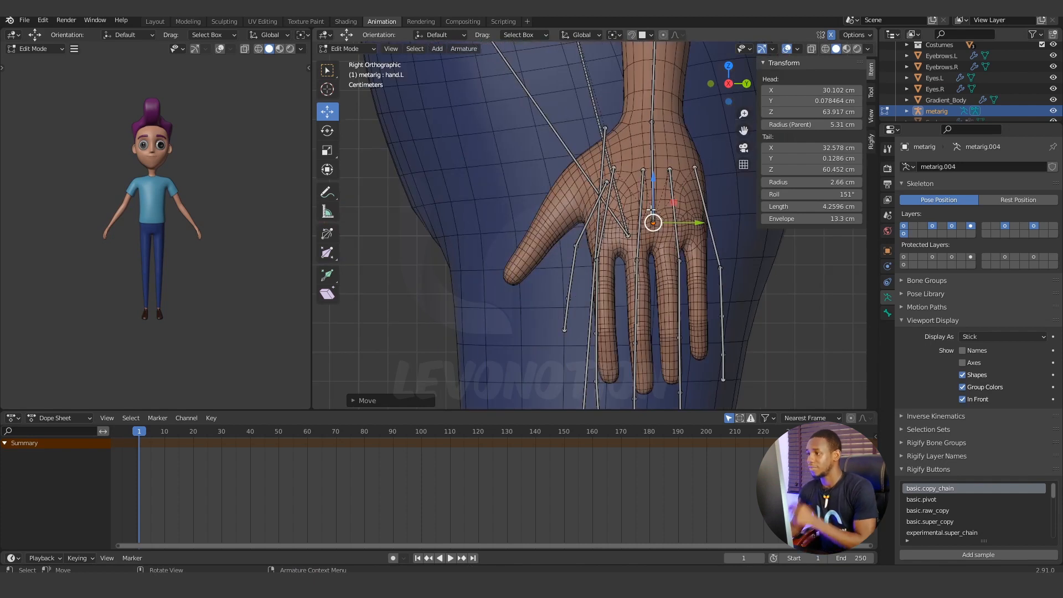
{"action": "left_click_drag", "start_coordinate": [655, 176], "coordinate": [654, 164]}
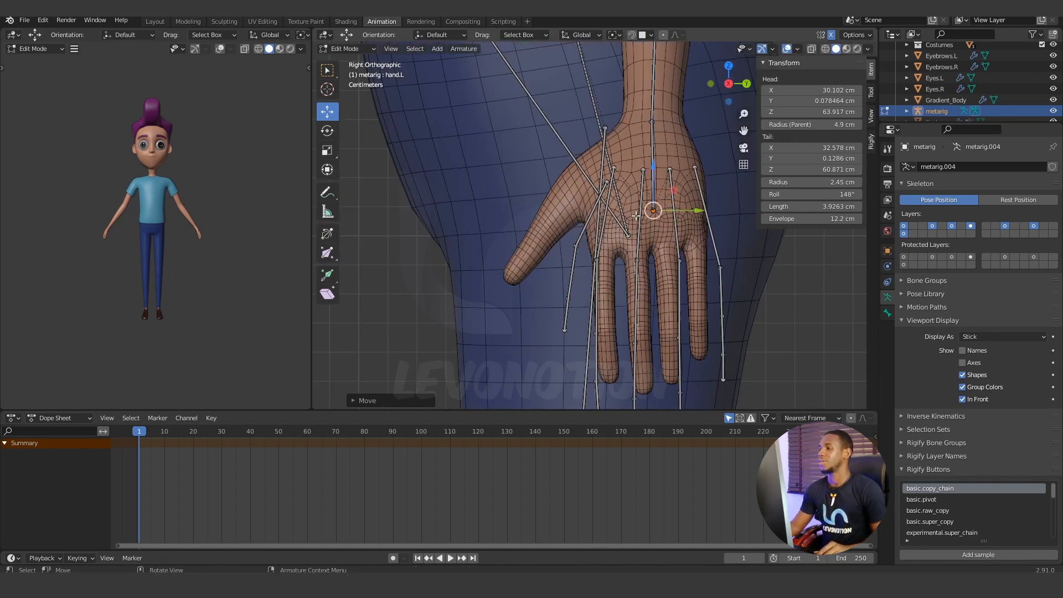
Move the base joint of the left thumb bones up about 1 cm and slightly forward in the side view to the thumb's root.
{"action": "scroll", "coordinate": [654, 163], "scroll_direction": "down", "scroll_amount": 3}
{"action": "middle_click_drag", "start_coordinate": [639, 218], "coordinate": [635, 228]}
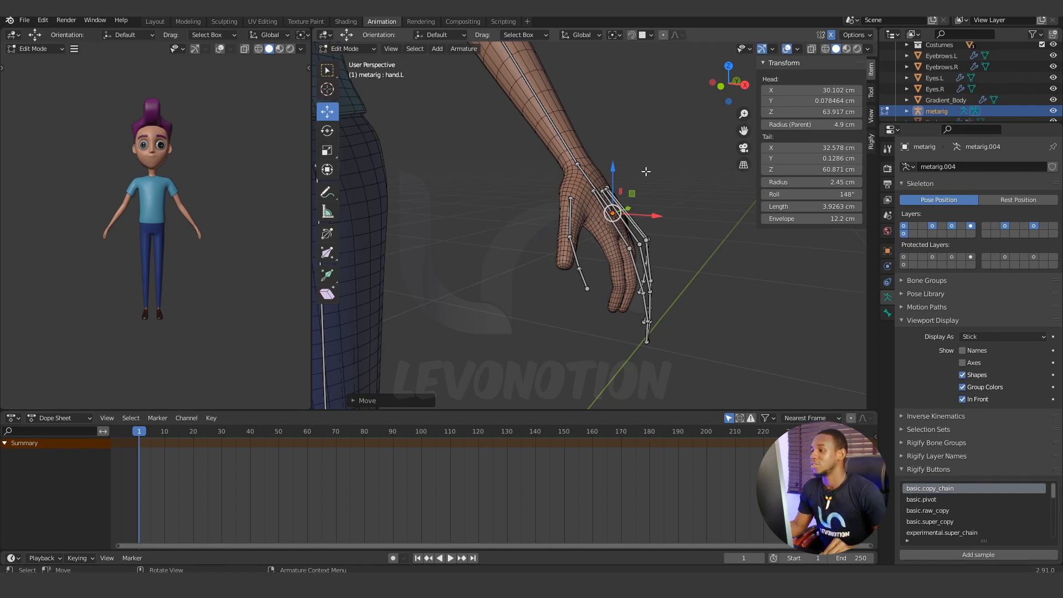
{"action": "middle_click_drag", "start_coordinate": [601, 206], "coordinate": [605, 226]}
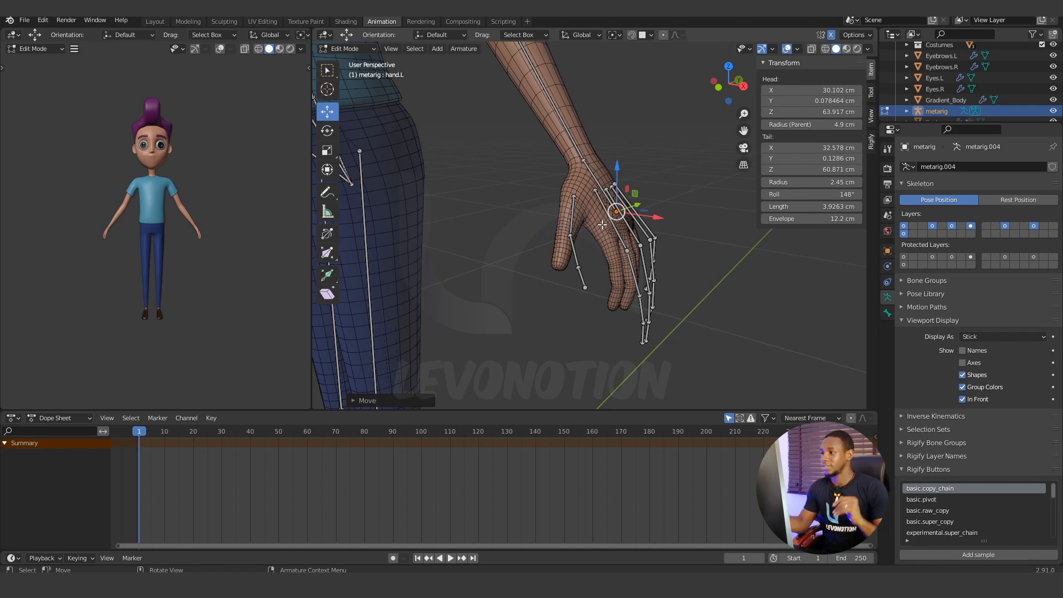
{"action": "middle_click_drag", "start_coordinate": [606, 205], "coordinate": [597, 206]}
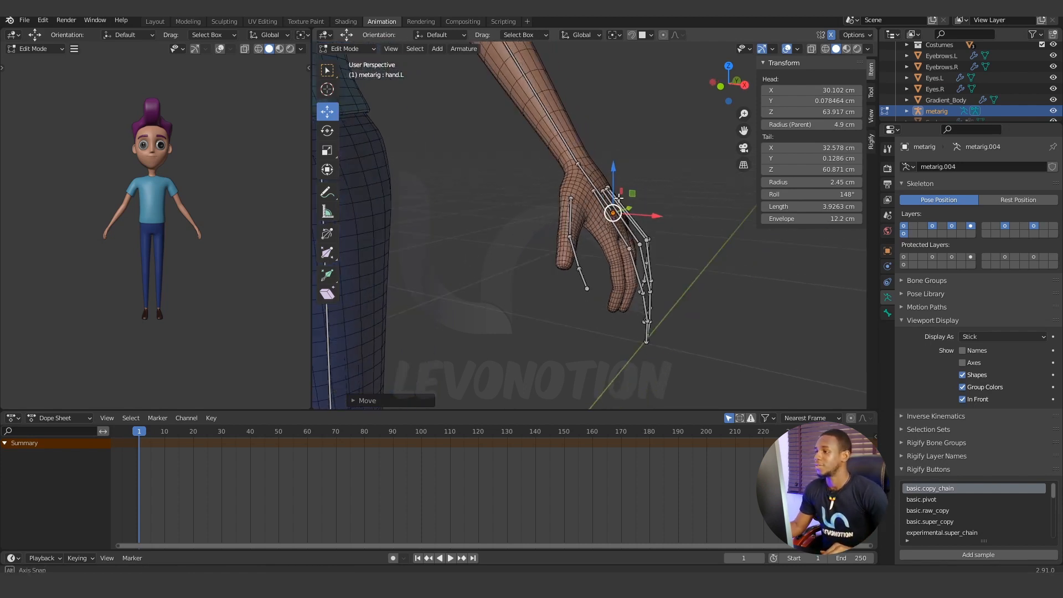
{"action": "mouse_move", "coordinate": [585, 201]}
{"action": "middle_mouse_down"}
{"action": "mouse_move", "coordinate": [561, 204]}
{"action": "mouse_move", "coordinate": [601, 218]}
{"action": "mouse_move", "coordinate": [592, 217]}
{"action": "middle_mouse_up"}
{"action": "left_click", "coordinate": [581, 196]}
{"action": "key", "text": "KP_3"}
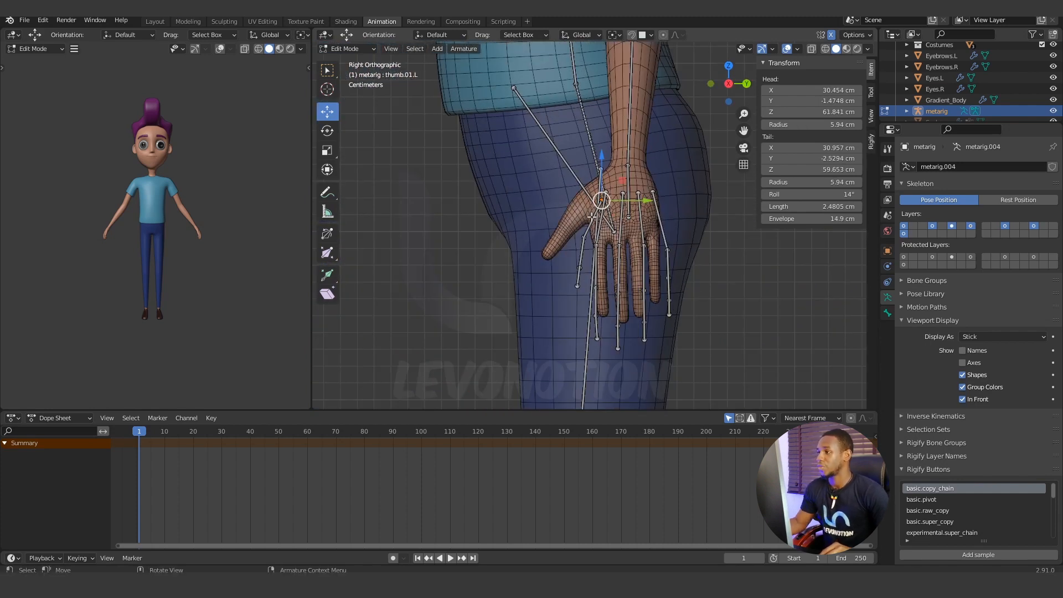
{"action": "scroll", "coordinate": [638, 222], "scroll_direction": "up", "scroll_amount": 5}
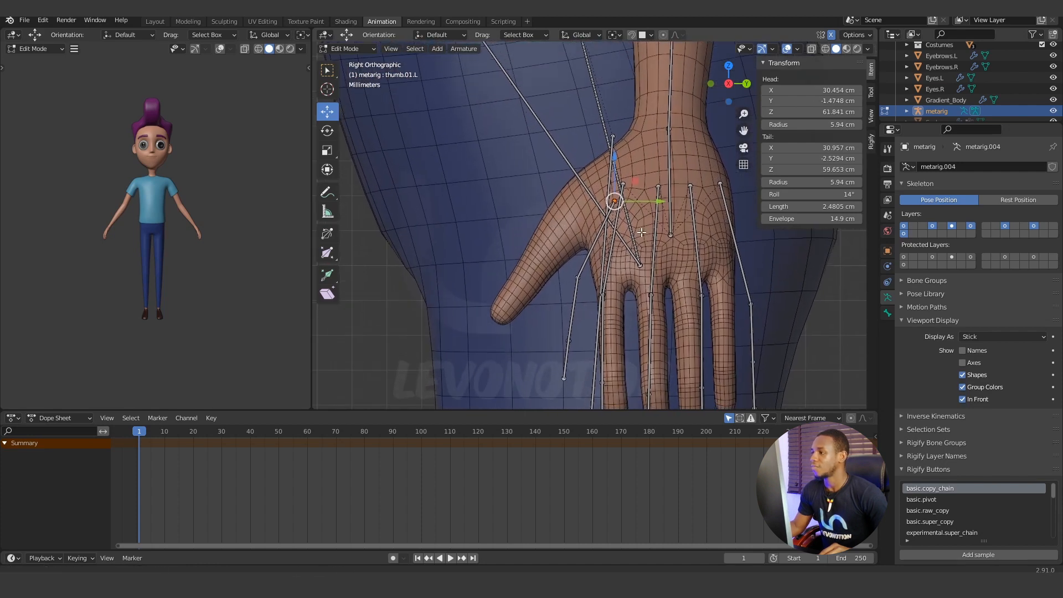
{"action": "middle_click_drag", "start_coordinate": [642, 233], "coordinate": [639, 243], "text": "shift"}
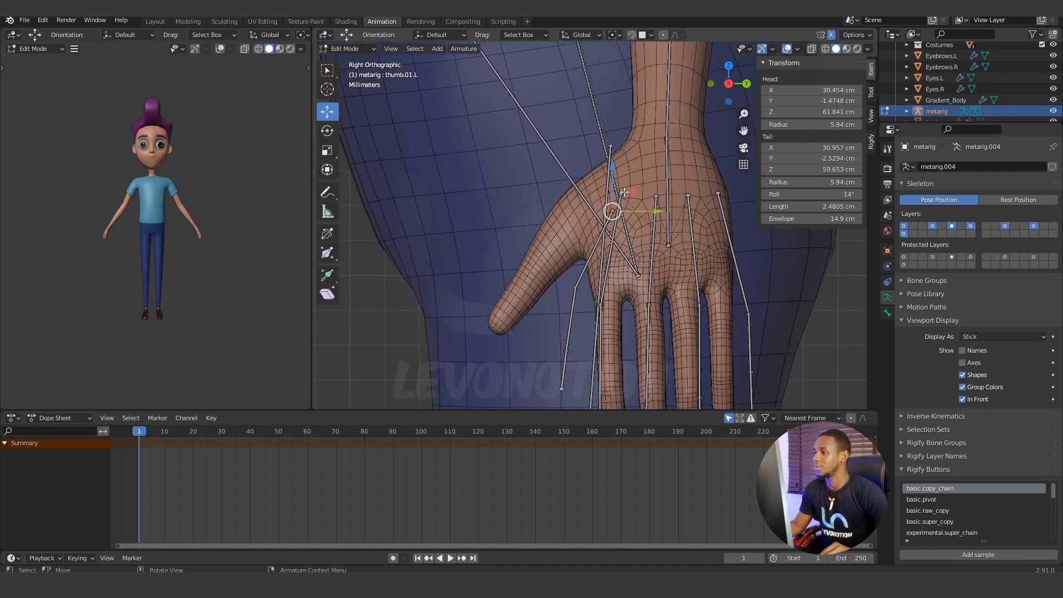
{"action": "key", "text": "g"}
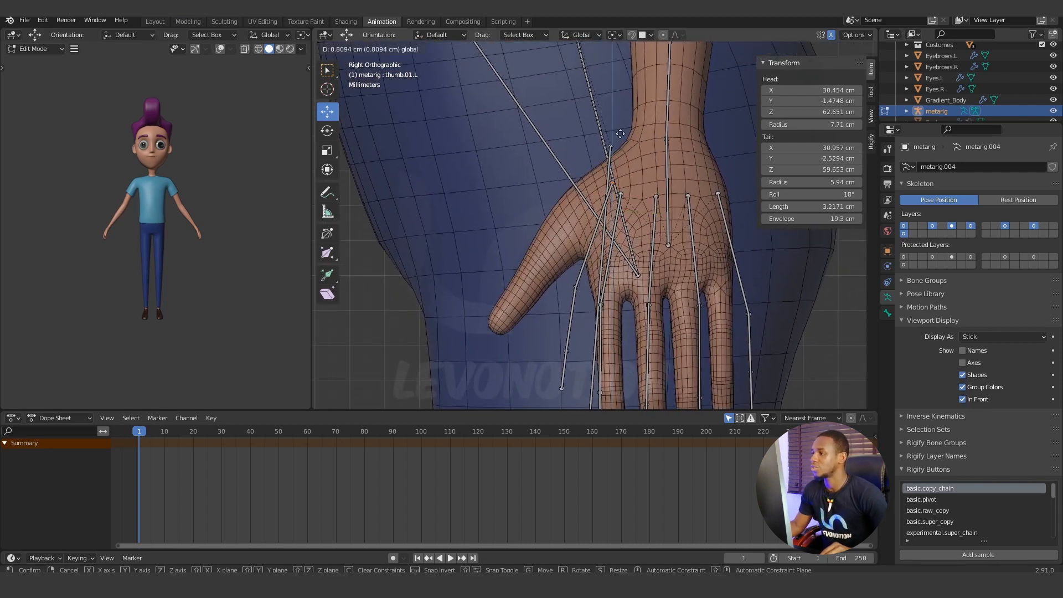
{"action": "left_click", "coordinate": [623, 125]}
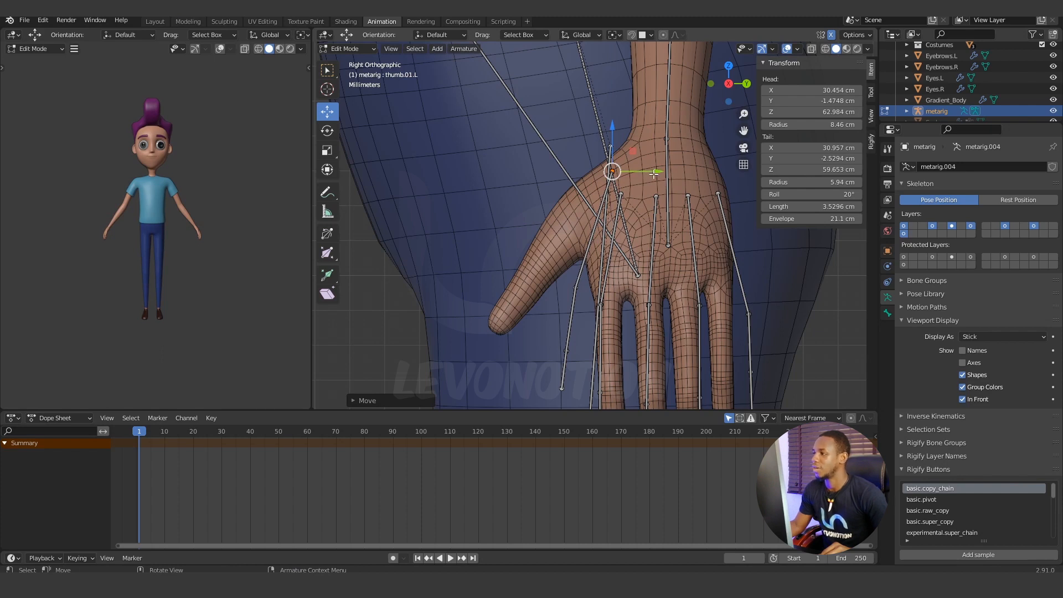
{"action": "left_click_drag", "start_coordinate": [655, 172], "coordinate": [653, 171]}
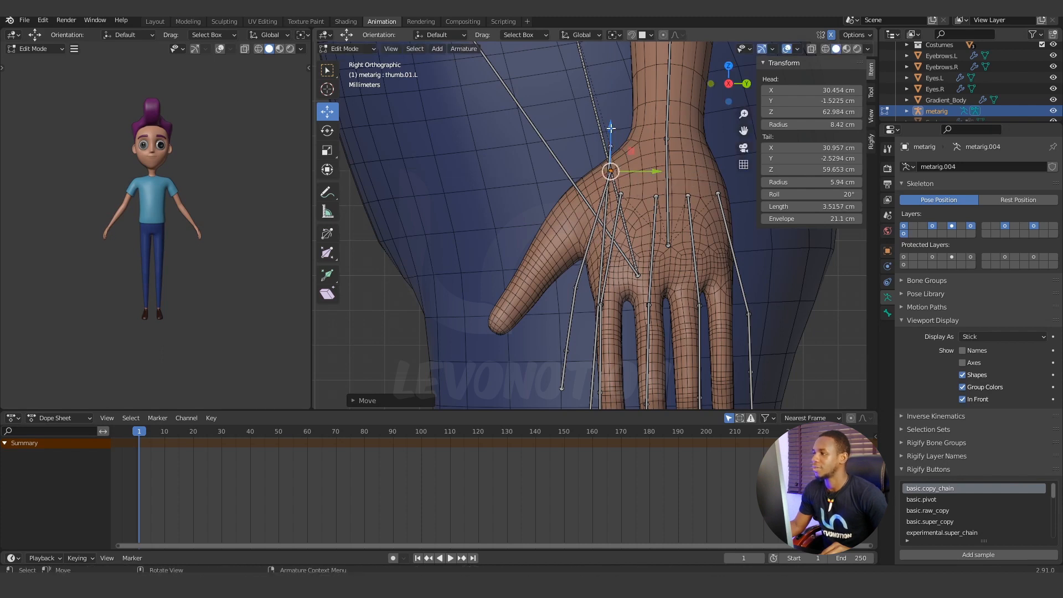
{"action": "left_click_drag", "start_coordinate": [610, 129], "coordinate": [610, 133]}
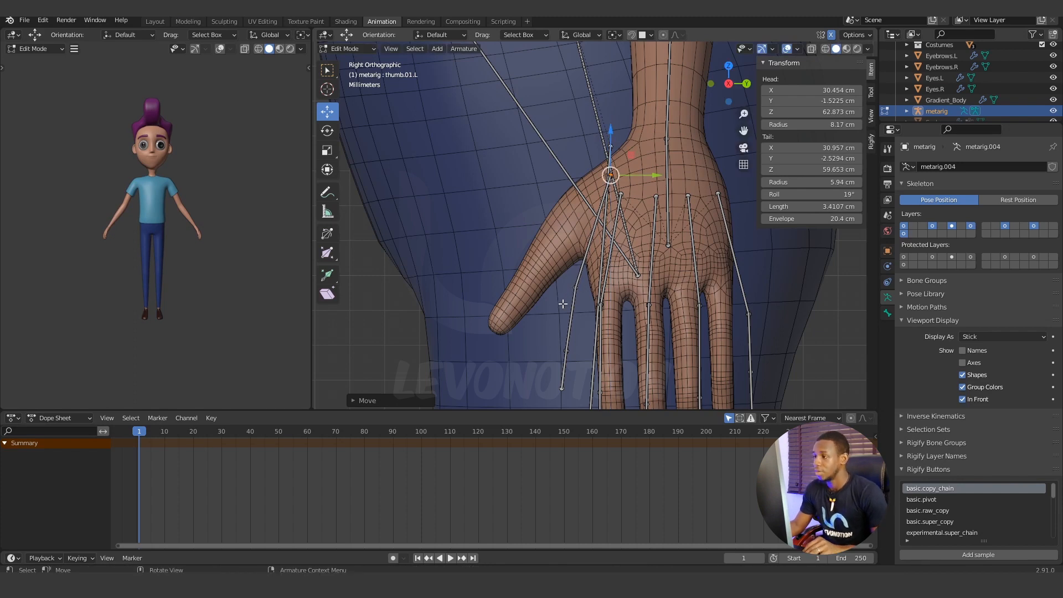
Select the joint between the first and second left thumb bones and raise it about 2.2 cm.
{"action": "key", "text": "c"}
{"action": "left_click", "coordinate": [576, 288]}
{"action": "key", "text": "Escape"}
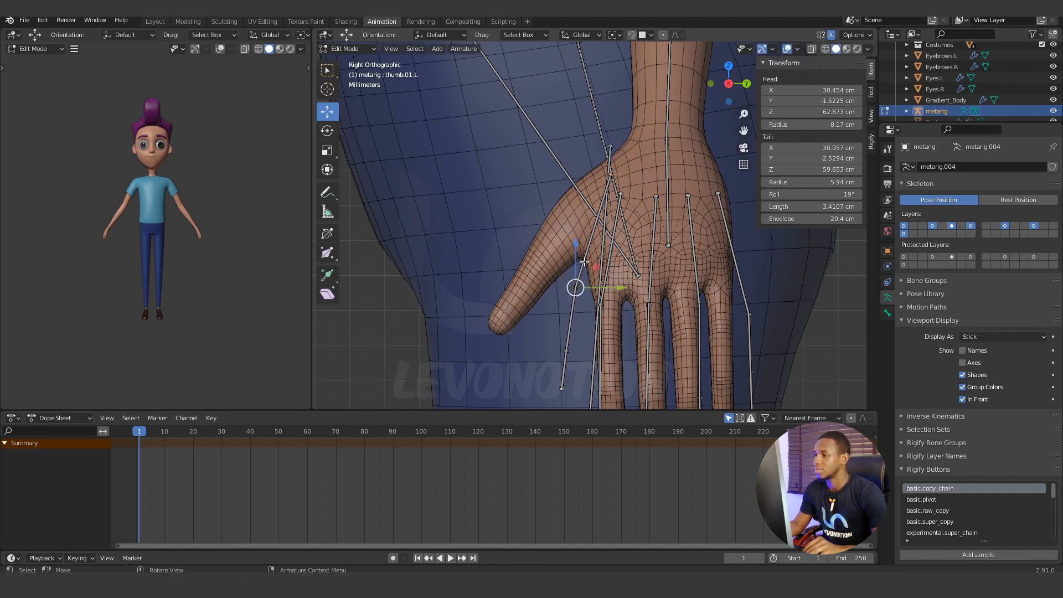
{"action": "left_click_drag", "start_coordinate": [577, 244], "coordinate": [584, 164]}
Move the joint between the second and third left thumb bones to about Y -3.76 cm and Z 60.15 cm, inside the thumb mesh.
{"action": "key", "text": "c"}
{"action": "left_click", "coordinate": [566, 351]}
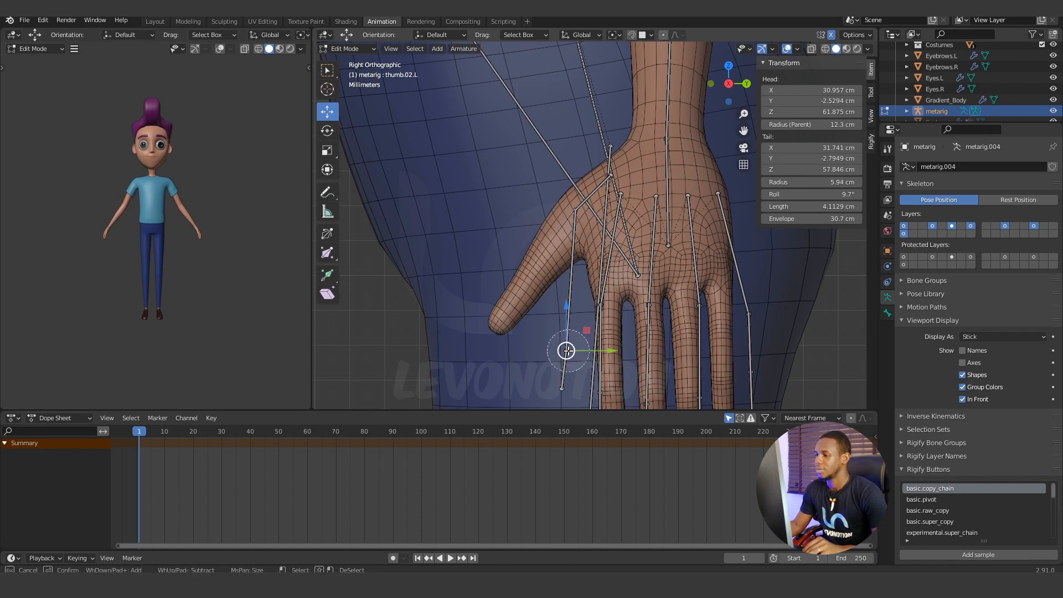
{"action": "key", "text": "Escape"}
{"action": "key", "text": "g"}
{"action": "key", "text": "z"}
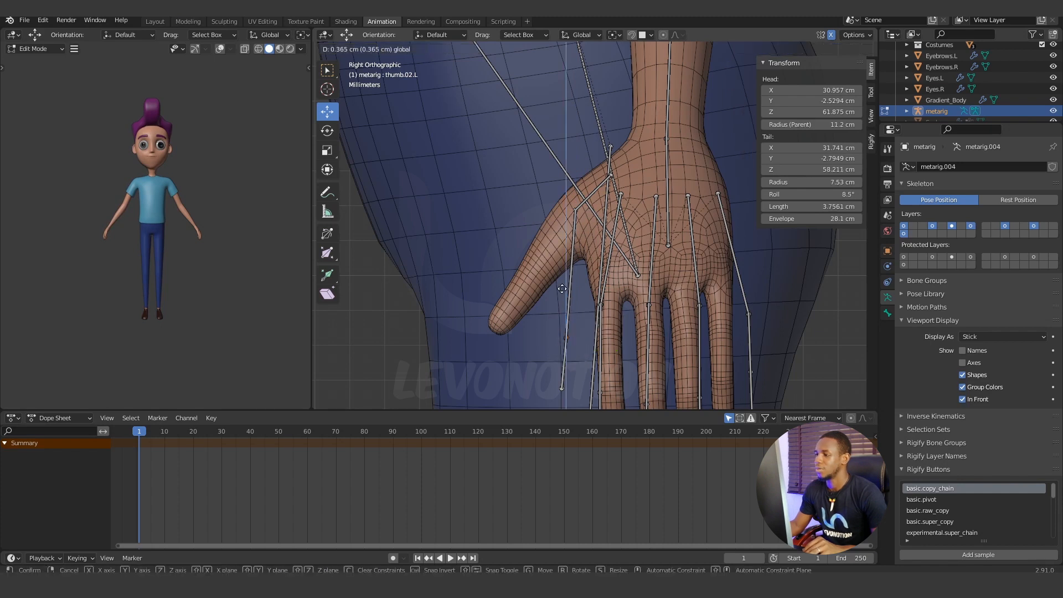
{"action": "left_click", "coordinate": [538, 230]}
{"action": "left_click_drag", "start_coordinate": [606, 271], "coordinate": [573, 273]}
Move the tip joint of the third left thumb bone to about Y -4.96 cm and Z 58.32 cm, at the thumb's end.
{"action": "left_click", "coordinate": [562, 388]}
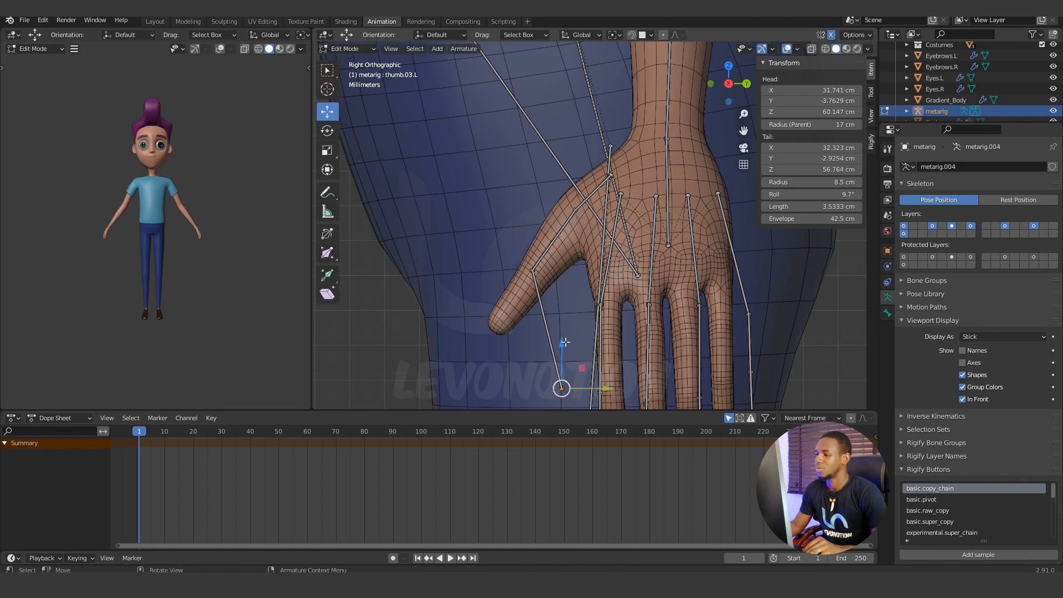
{"action": "key", "text": "g"}
{"action": "key", "text": "z"}
{"action": "left_click", "coordinate": [562, 320]}
{"action": "key", "text": "g"}
{"action": "key", "text": "y"}
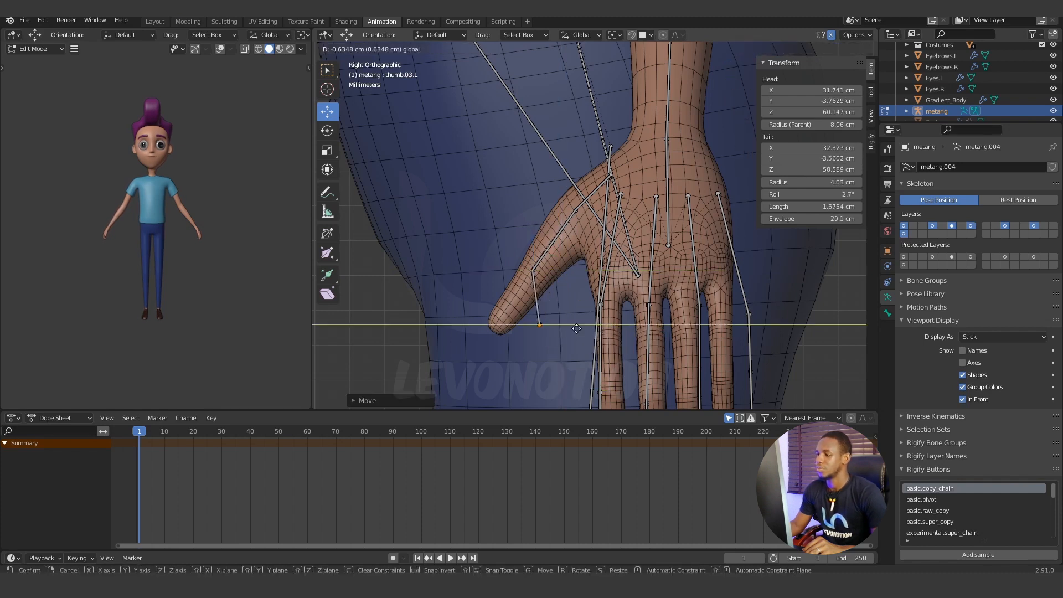
{"action": "left_click", "coordinate": [541, 332]}
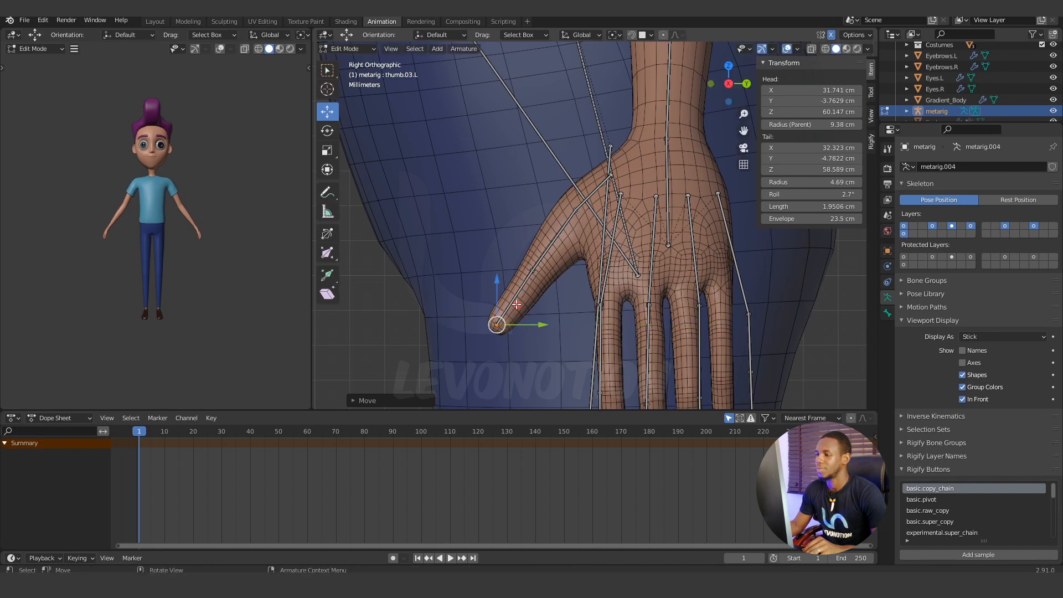
{"action": "left_click_drag", "start_coordinate": [498, 278], "coordinate": [498, 290]}
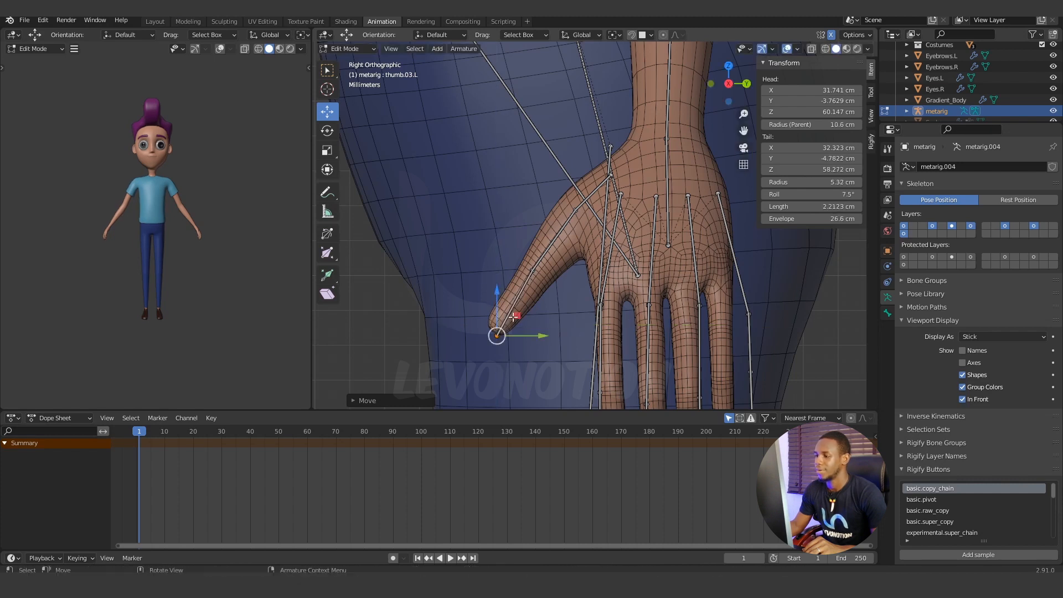
{"action": "left_click_drag", "start_coordinate": [536, 335], "coordinate": [532, 330]}
{"action": "left_click_drag", "start_coordinate": [498, 287], "coordinate": [498, 288]}
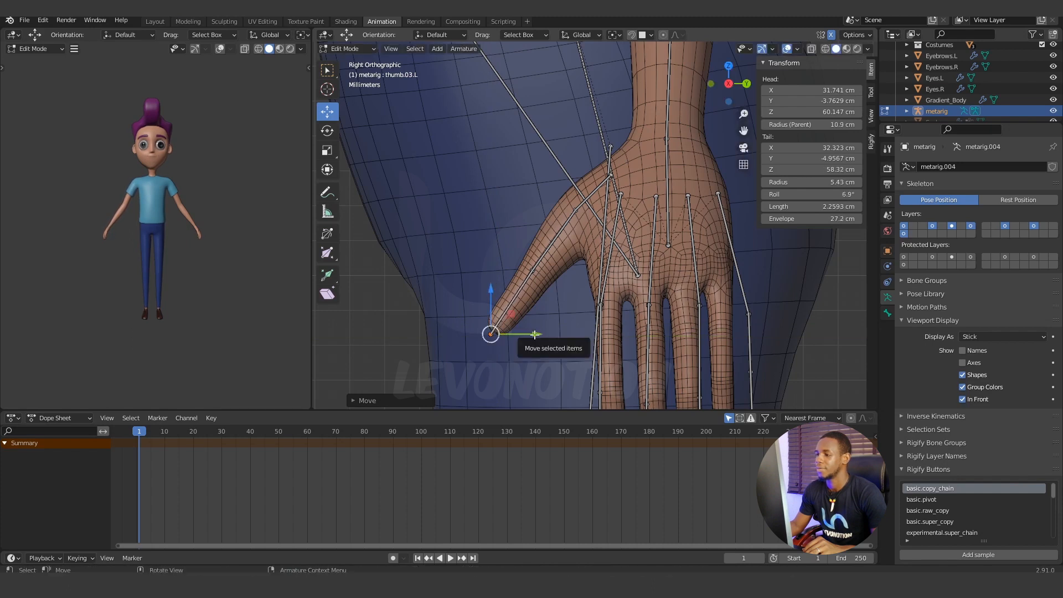
{"action": "left_click_drag", "start_coordinate": [536, 334], "coordinate": [537, 334]}
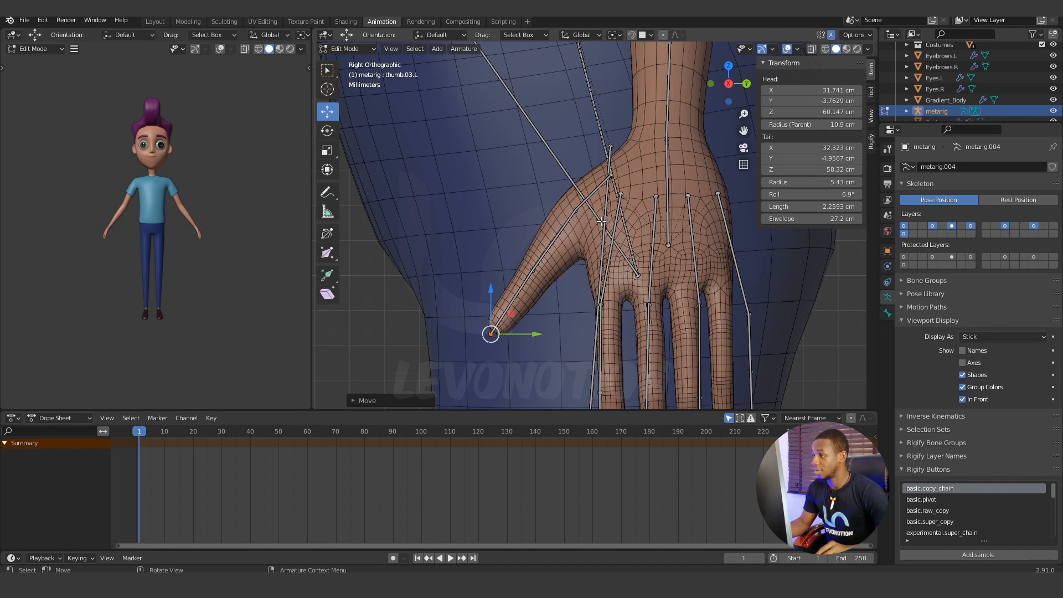
Snap the 3D cursor to the base joint of the left thumb bones in the front view.
{"action": "key", "text": "KP_1"}
{"action": "middle_click_drag", "start_coordinate": [649, 254], "coordinate": [630, 222], "text": "shift"}
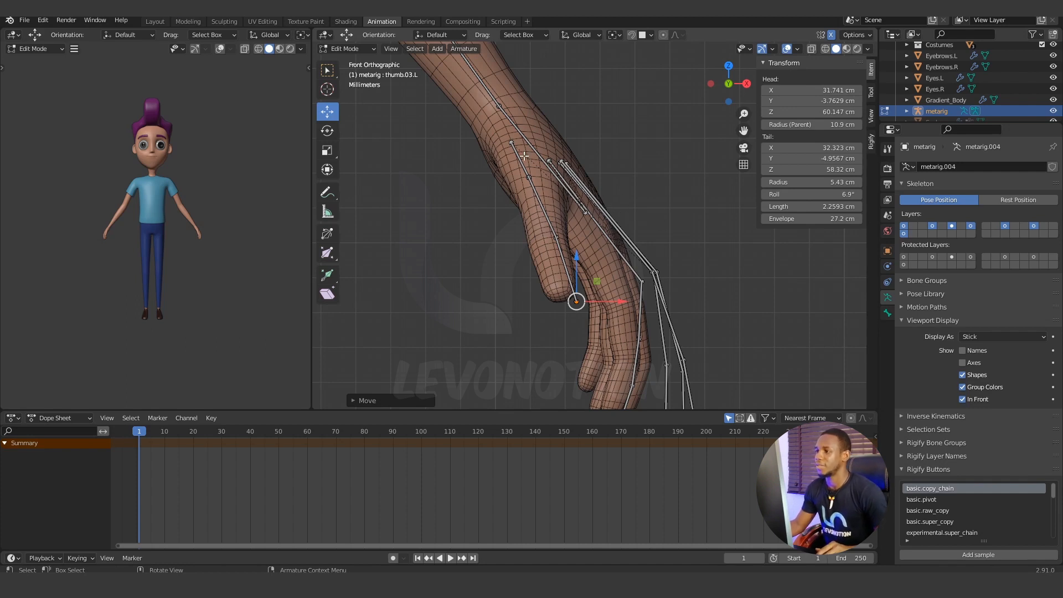
{"action": "left_click", "coordinate": [512, 143]}
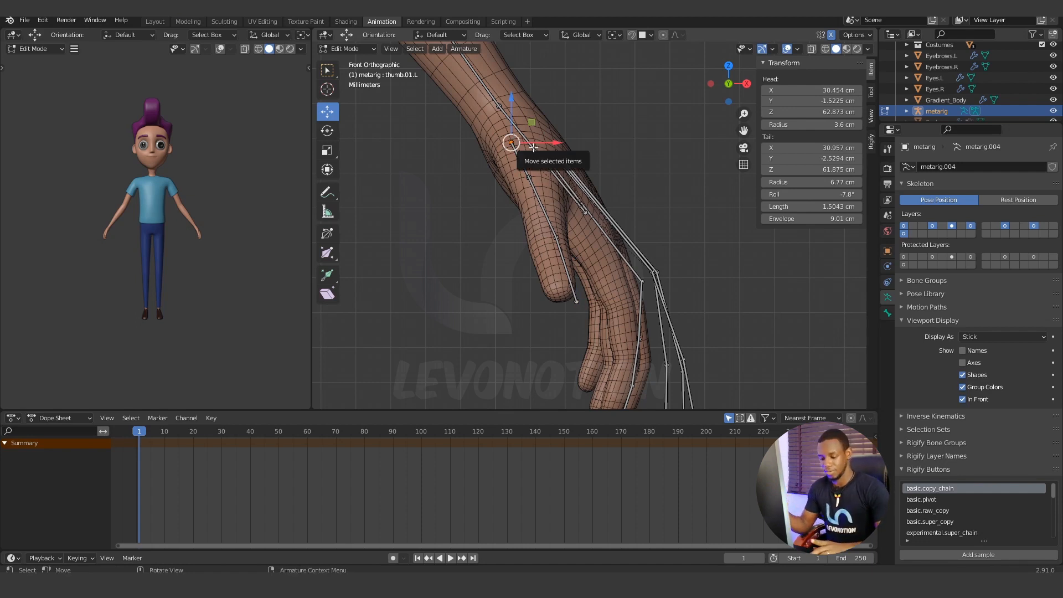
{"action": "key", "text": "shift+s"}
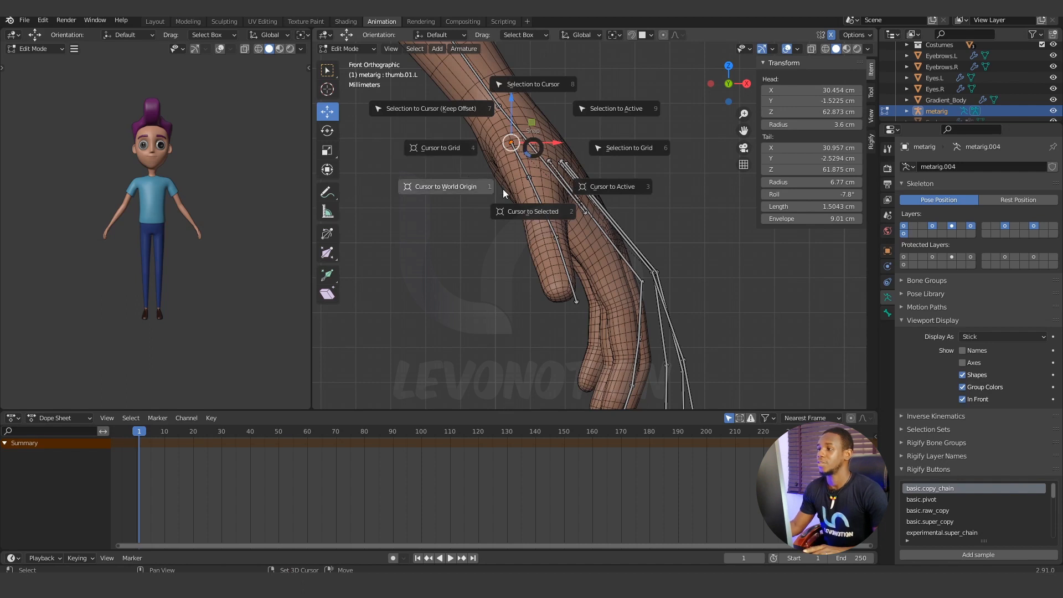
{"action": "left_click", "coordinate": [533, 211]}
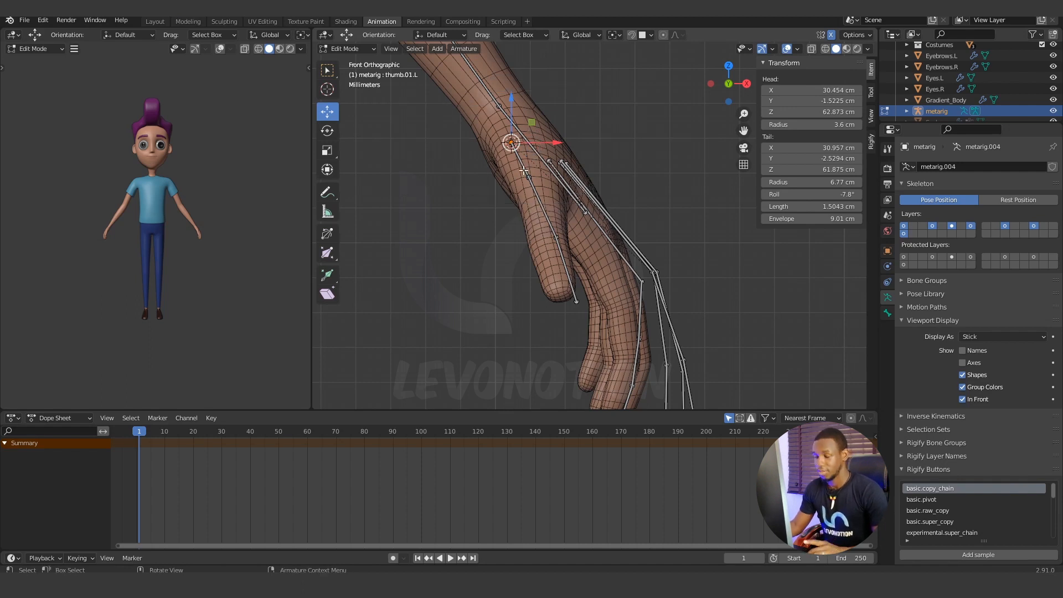
Select the whole left thumb bone chain from its base joint to the tip.
{"action": "key", "text": "c"}
{"action": "left_click_drag", "start_coordinate": [517, 161], "coordinate": [553, 282]}
{"action": "key", "text": "Escape"}
Set the viewport's clip start to 0.1 cm so close-up geometry is not cut off.
{"action": "mouse_move", "coordinate": [553, 283]}
{"action": "middle_mouse_down"}
{"action": "mouse_move", "coordinate": [503, 309]}
{"action": "mouse_move", "coordinate": [573, 265]}
{"action": "mouse_move", "coordinate": [550, 243]}
{"action": "middle_mouse_up"}
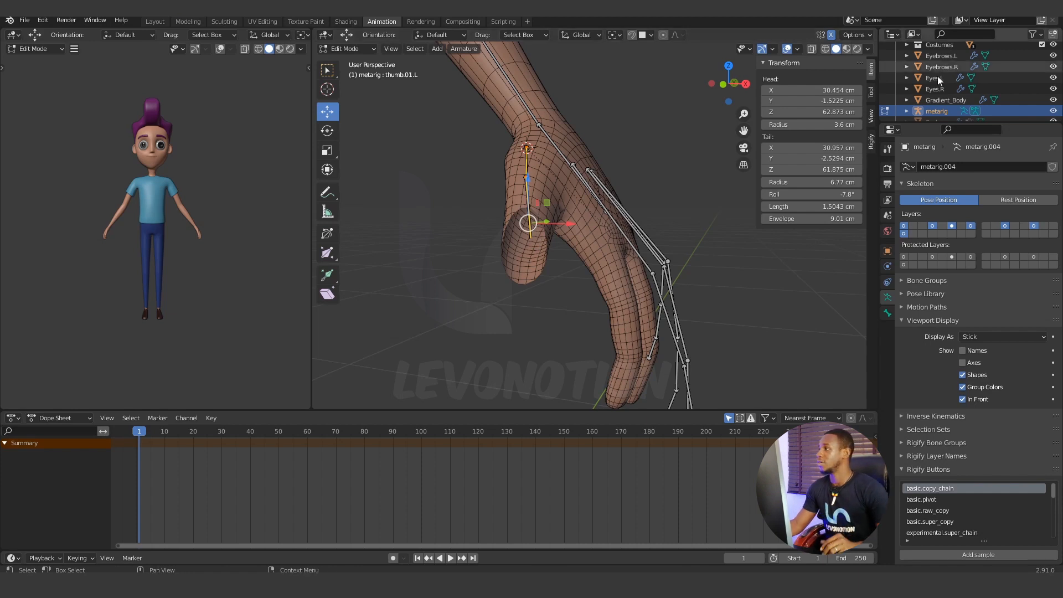
{"action": "left_click", "coordinate": [870, 117]}
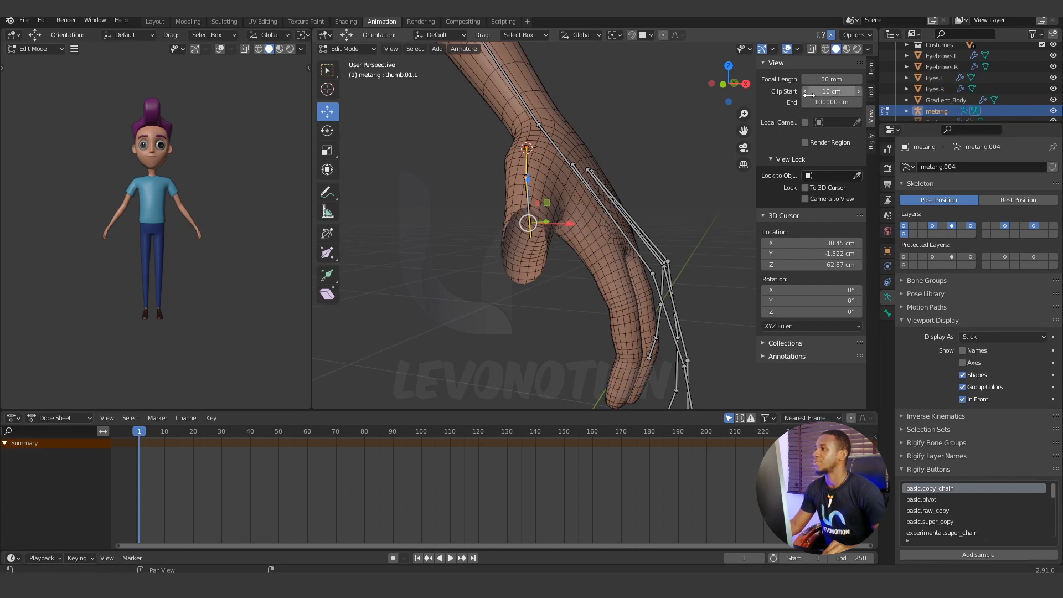
{"action": "left_click_drag", "start_coordinate": [840, 92], "coordinate": [814, 91]}
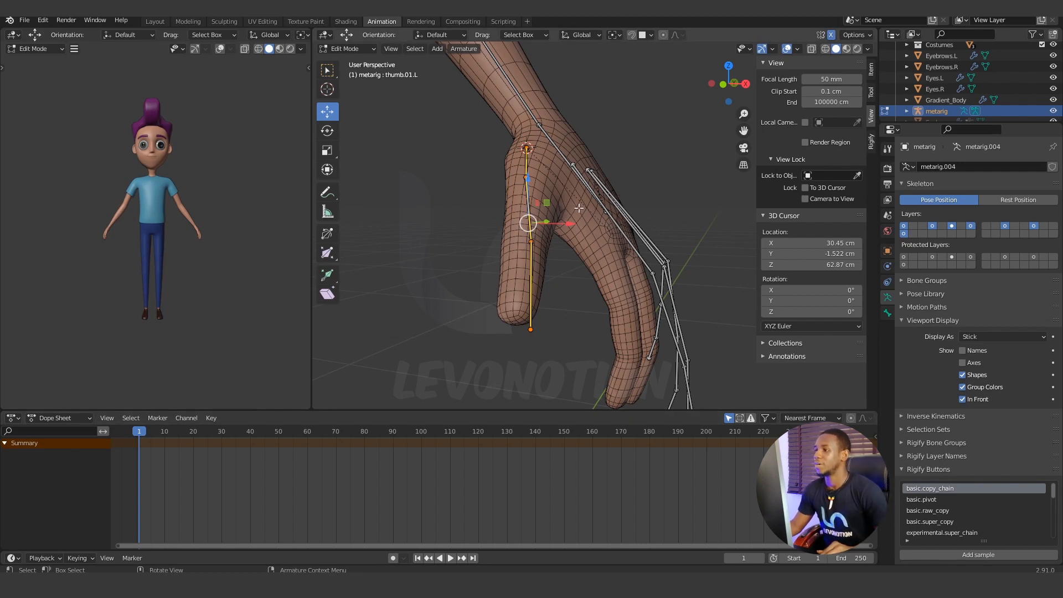
Rotate the left thumb bone chain about -6.2° around the 3D cursor in the front view to follow the thumb mesh.
{"action": "key", "text": "KP_1"}
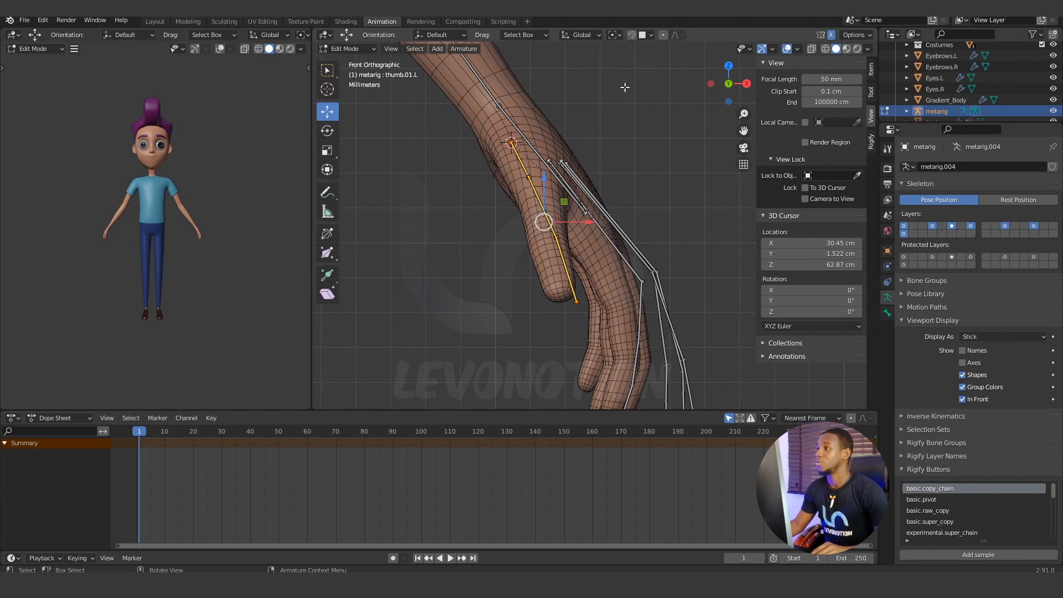
{"action": "left_click", "coordinate": [613, 34]}
{"action": "left_click", "coordinate": [633, 60]}
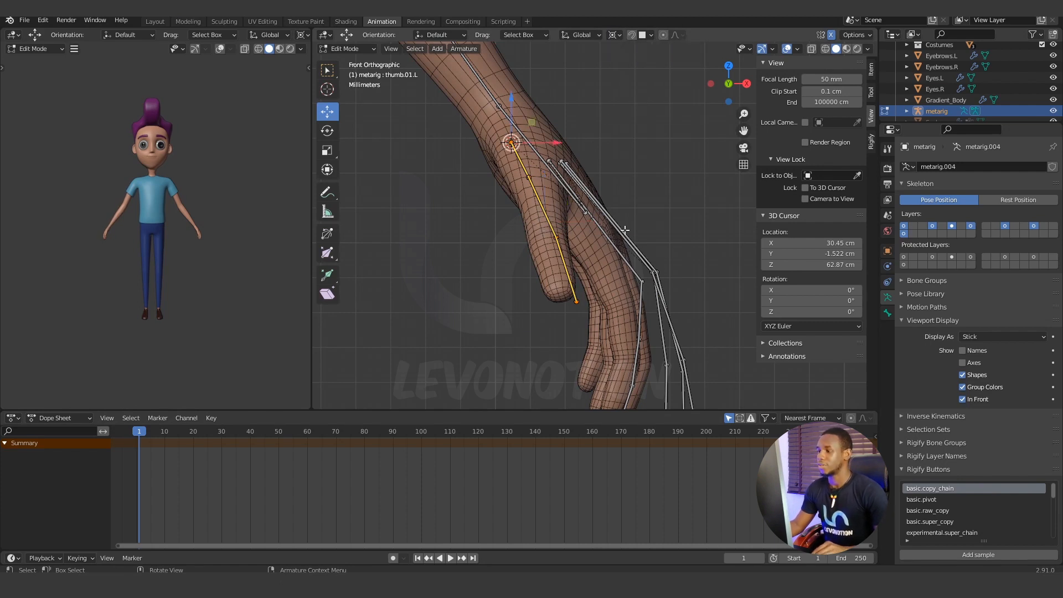
{"action": "key", "text": "r"}
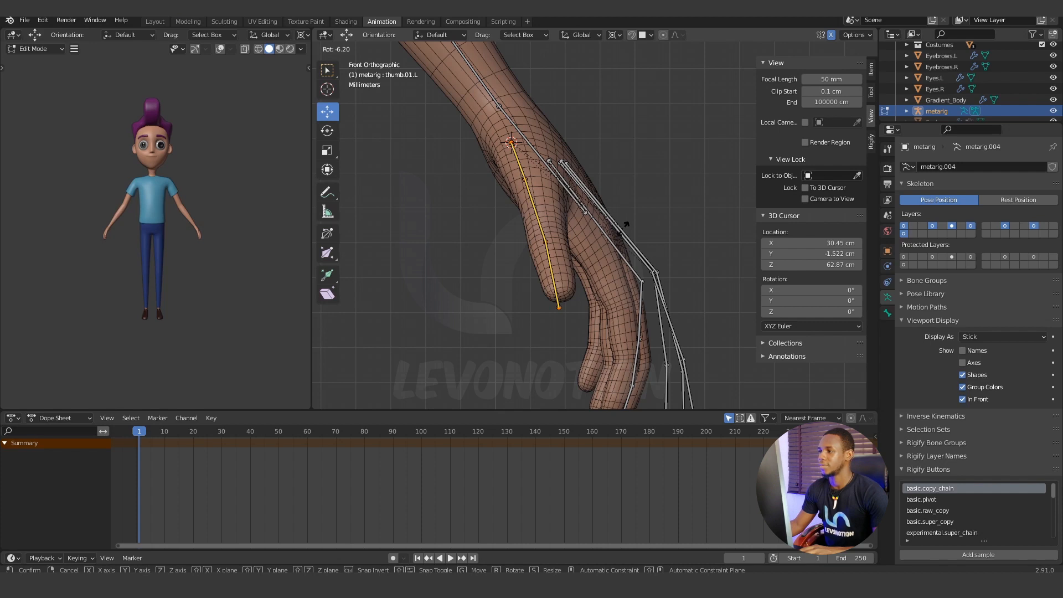
{"action": "left_click", "coordinate": [626, 224]}
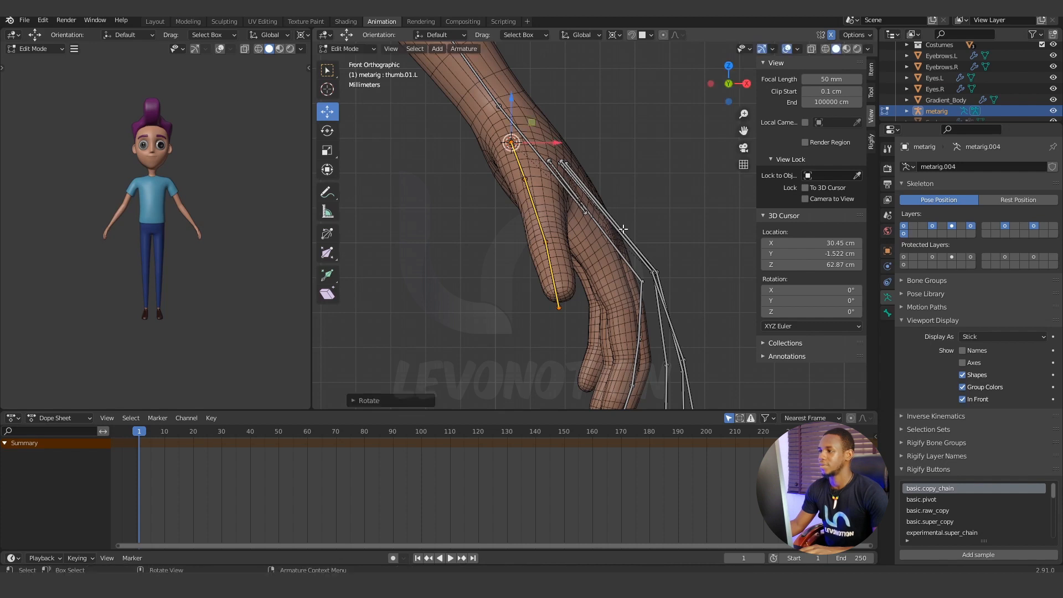
With the pivot at Bounding Box Center, shift the left thumb's tip joint slightly outward and up in the front view, onto the thumb's end.
{"action": "left_click", "coordinate": [559, 309]}
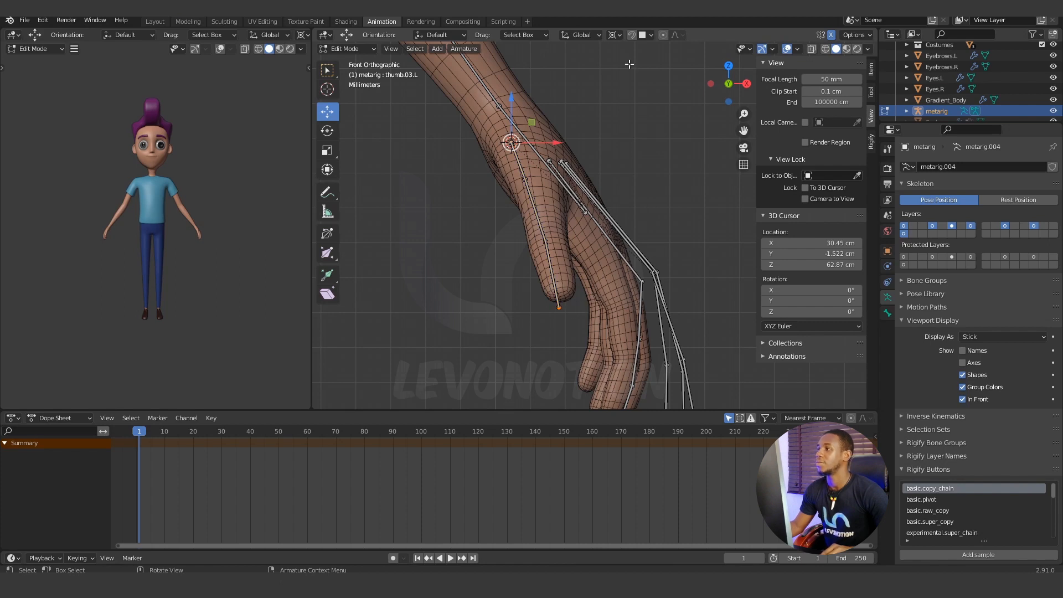
{"action": "left_click", "coordinate": [614, 35]}
{"action": "left_click", "coordinate": [627, 48]}
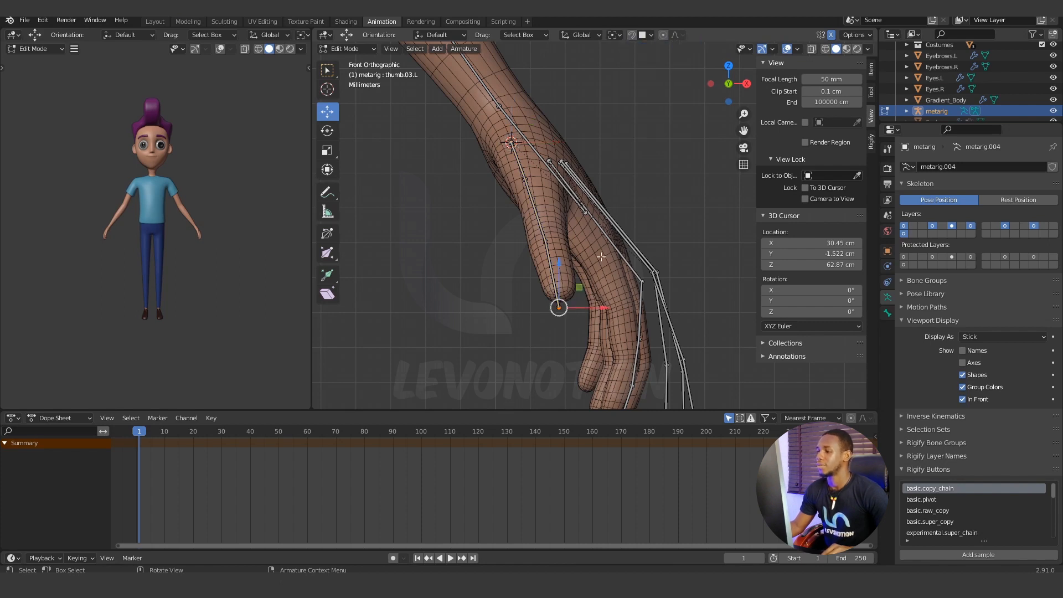
{"action": "key", "text": "g"}
{"action": "key", "text": "x"}
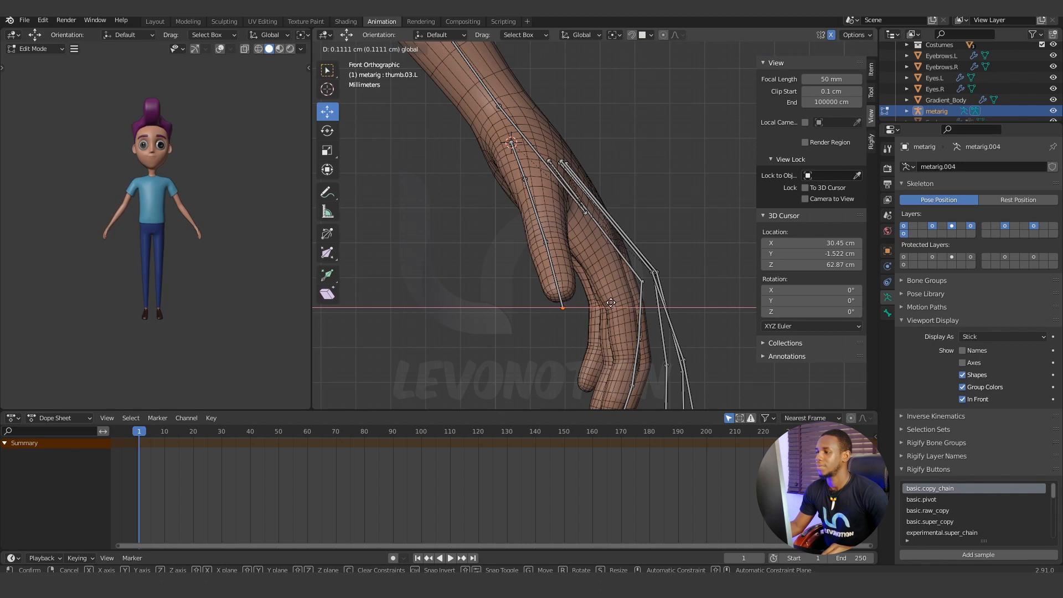
{"action": "left_click", "coordinate": [611, 301]}
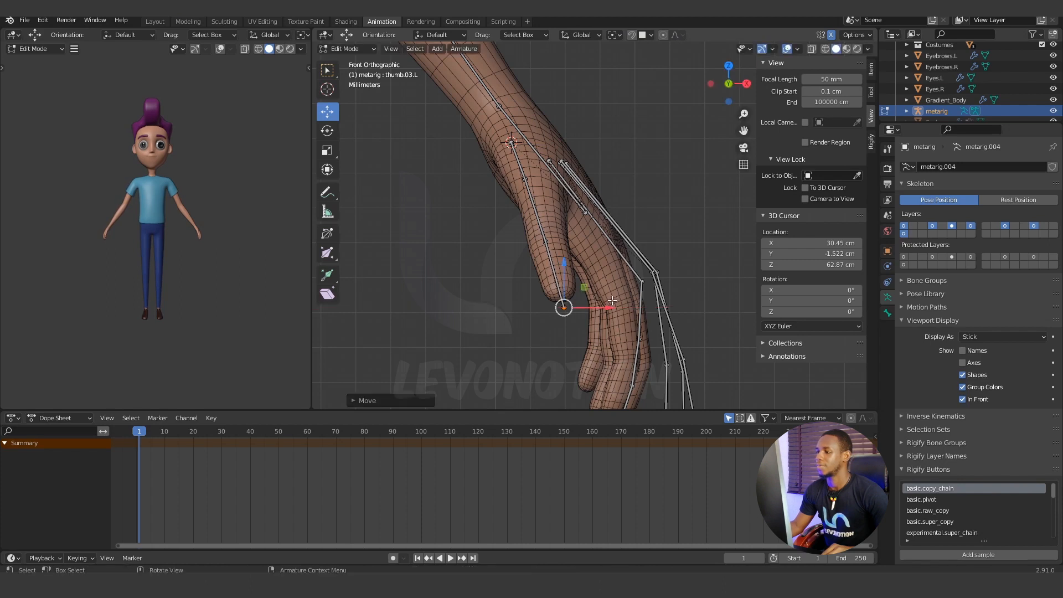
{"action": "left_click_drag", "start_coordinate": [566, 261], "coordinate": [565, 254]}
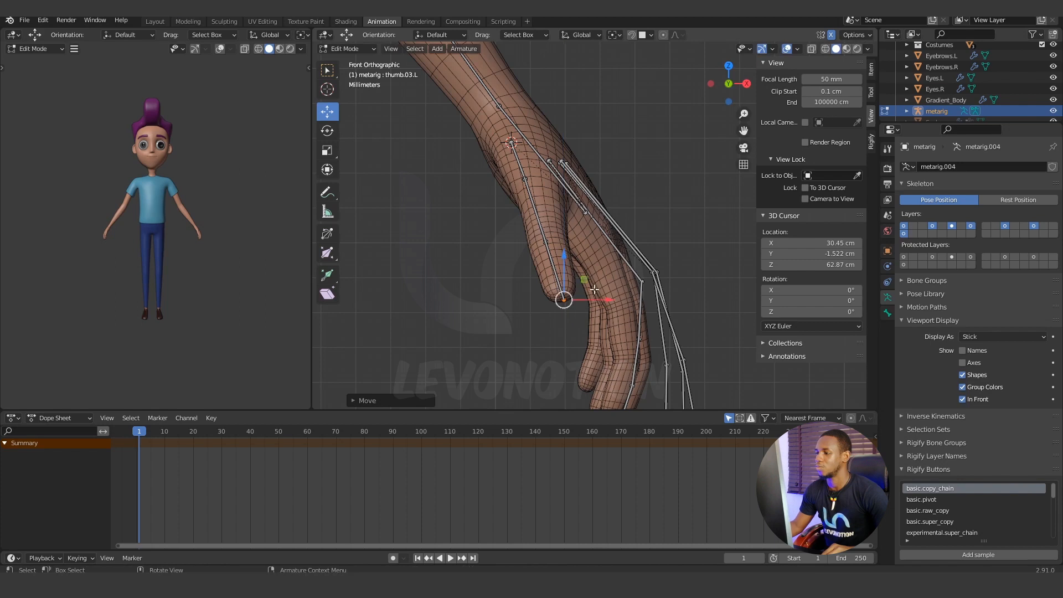
{"action": "left_click_drag", "start_coordinate": [603, 300], "coordinate": [602, 300]}
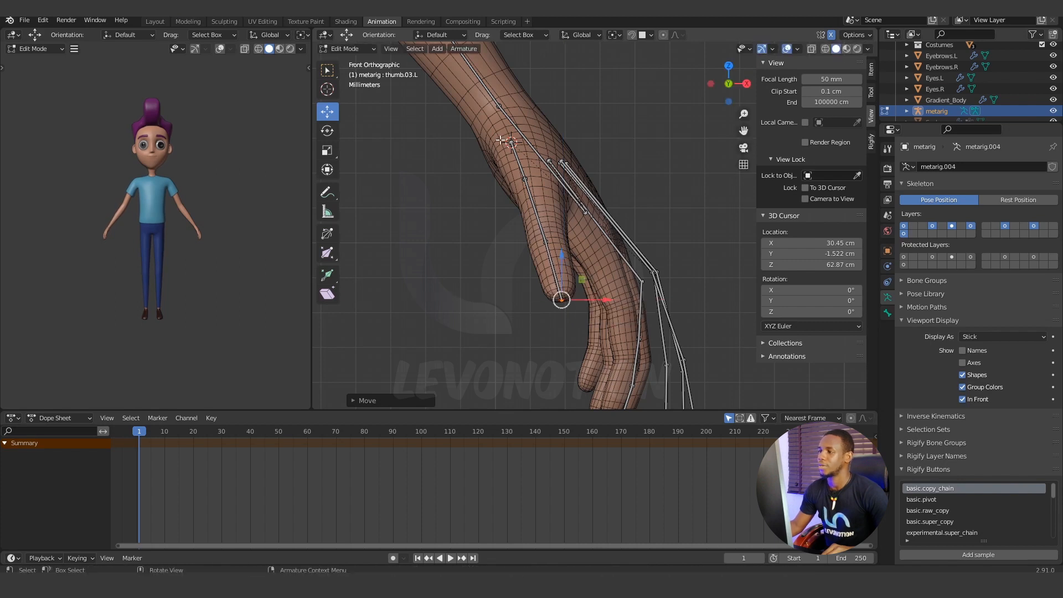
{"action": "middle_click_drag", "start_coordinate": [489, 141], "coordinate": [573, 166]}
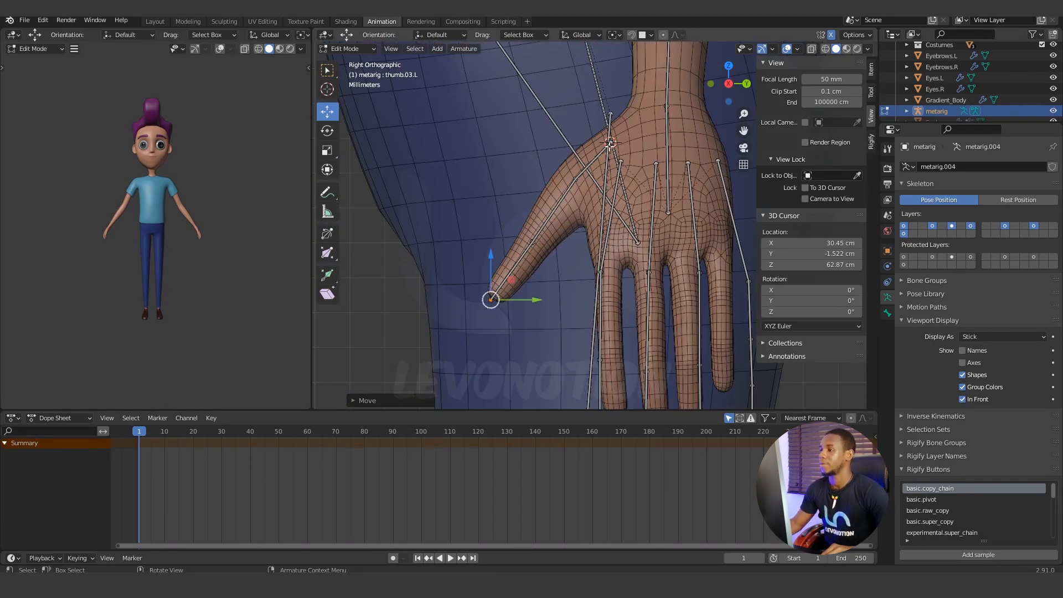
{"action": "middle_click_drag", "start_coordinate": [493, 299], "coordinate": [507, 299], "text": "alt"}
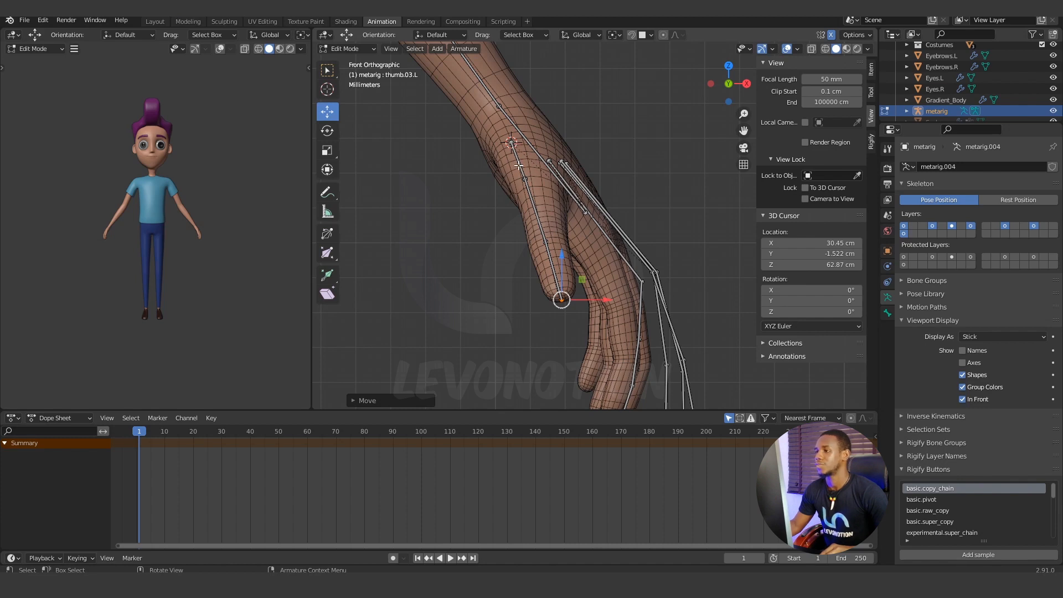
Set the transform pivot to Individual Origins and move the left thumb's base joint about 0.3 cm outward along X.
{"action": "left_click", "coordinate": [512, 142]}
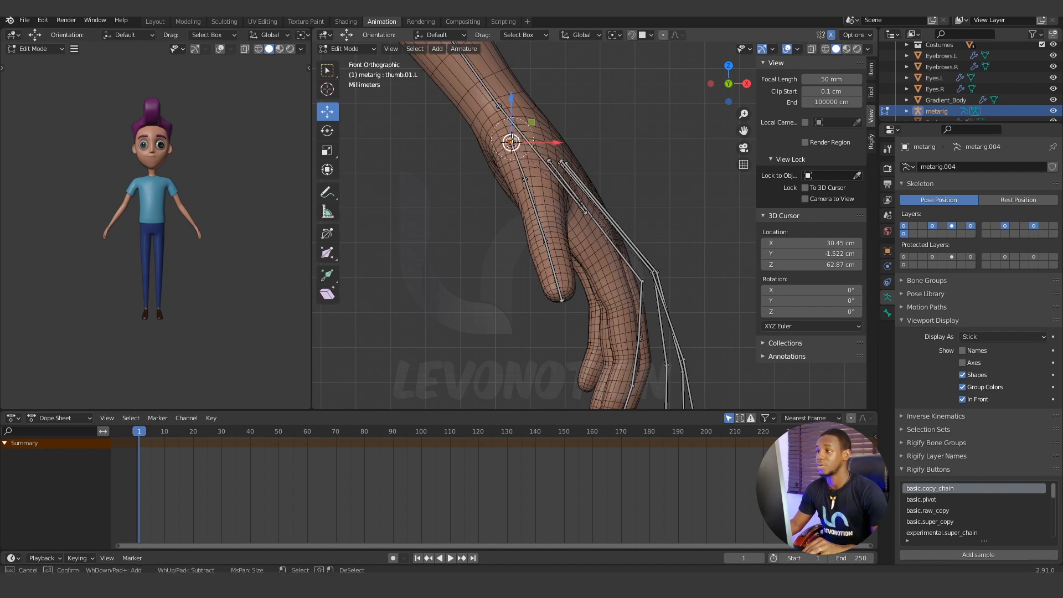
{"action": "left_click_drag", "start_coordinate": [512, 142], "coordinate": [548, 177]}
{"action": "key", "text": "c"}
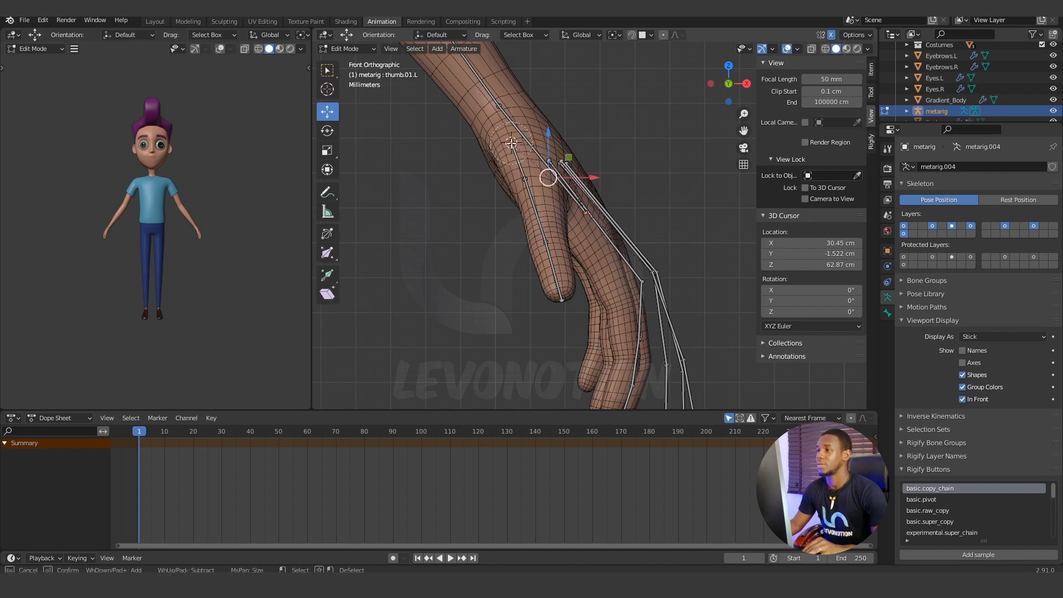
{"action": "key", "text": "Escape"}
{"action": "left_click", "coordinate": [615, 34]}
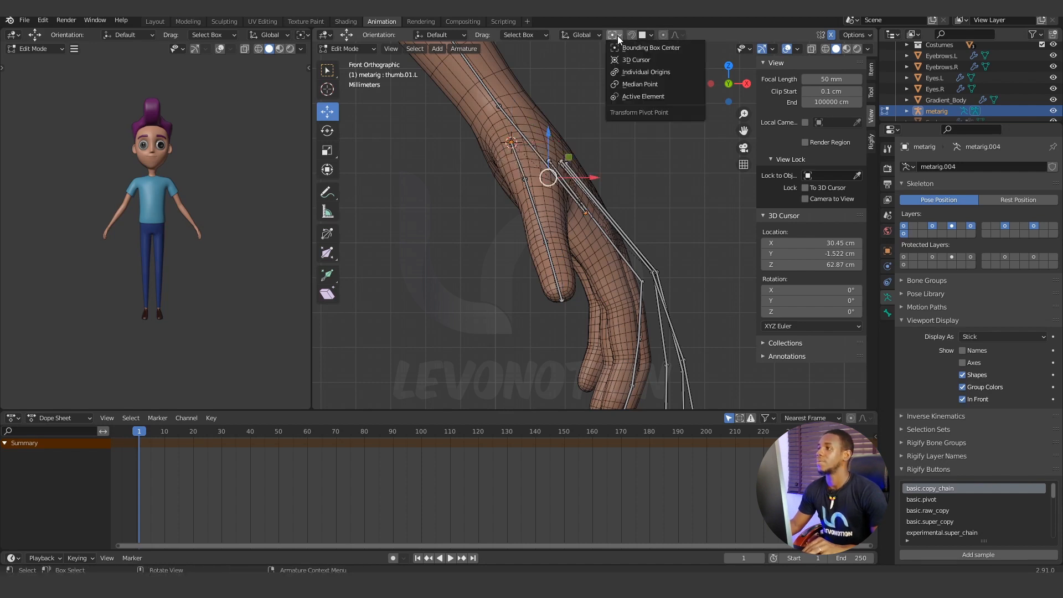
{"action": "left_click", "coordinate": [629, 49]}
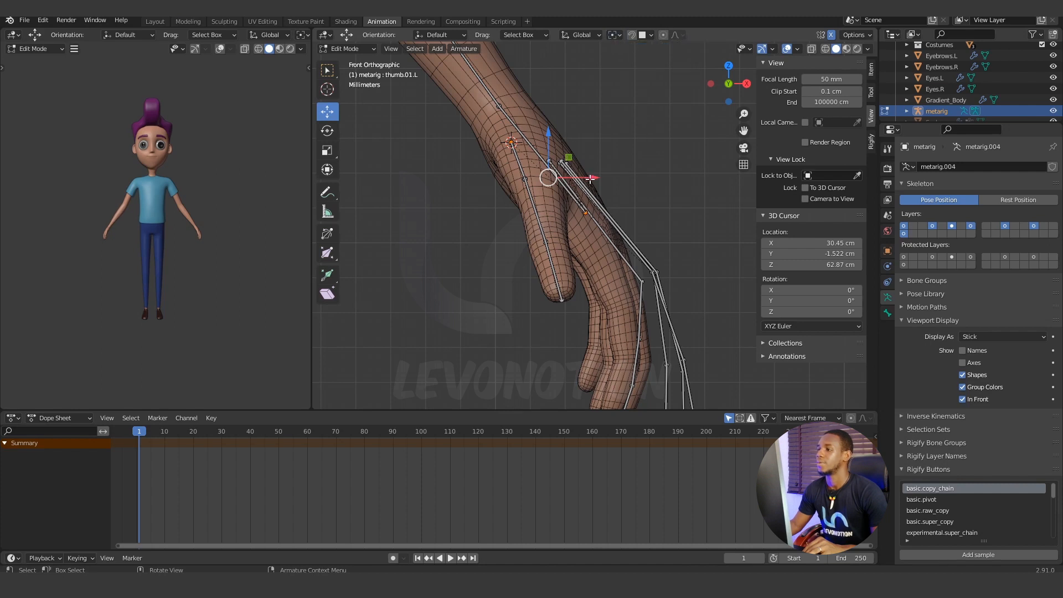
{"action": "left_click", "coordinate": [599, 36]}
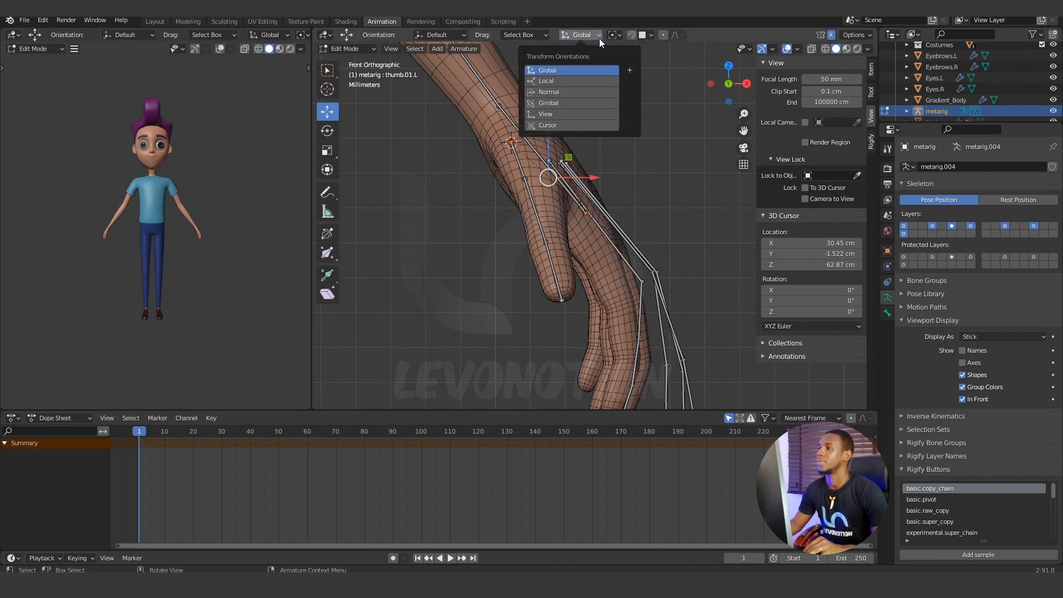
{"action": "left_click", "coordinate": [614, 35]}
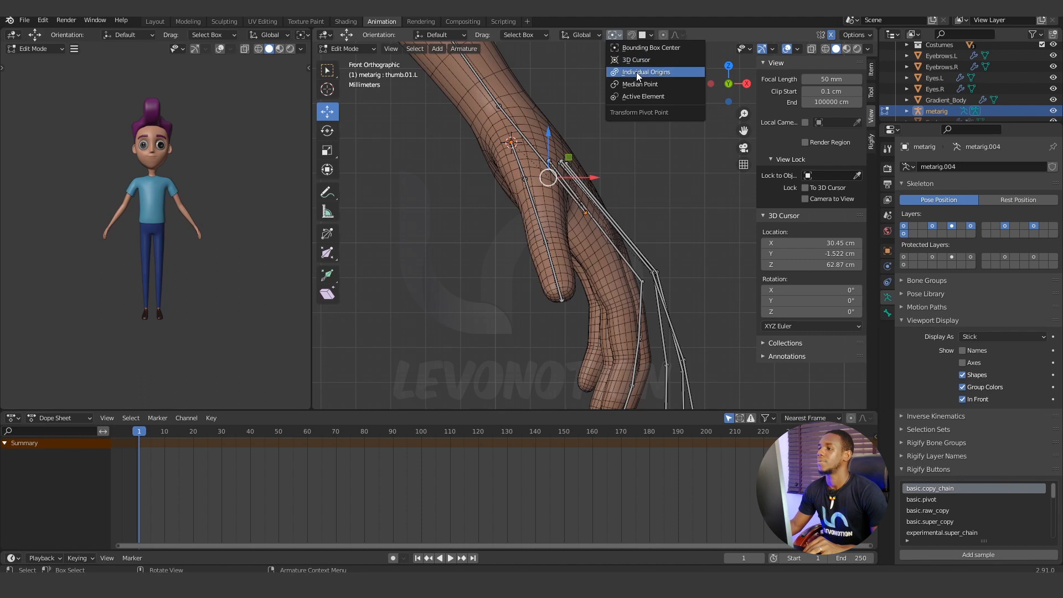
{"action": "left_click", "coordinate": [636, 72]}
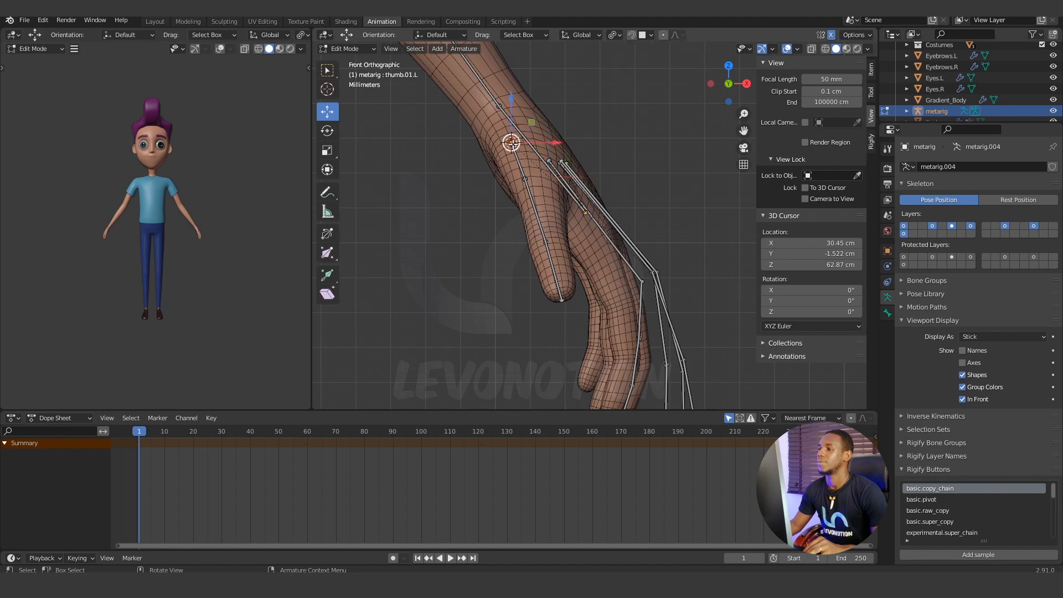
{"action": "key", "text": "g"}
{"action": "key", "text": "x"}
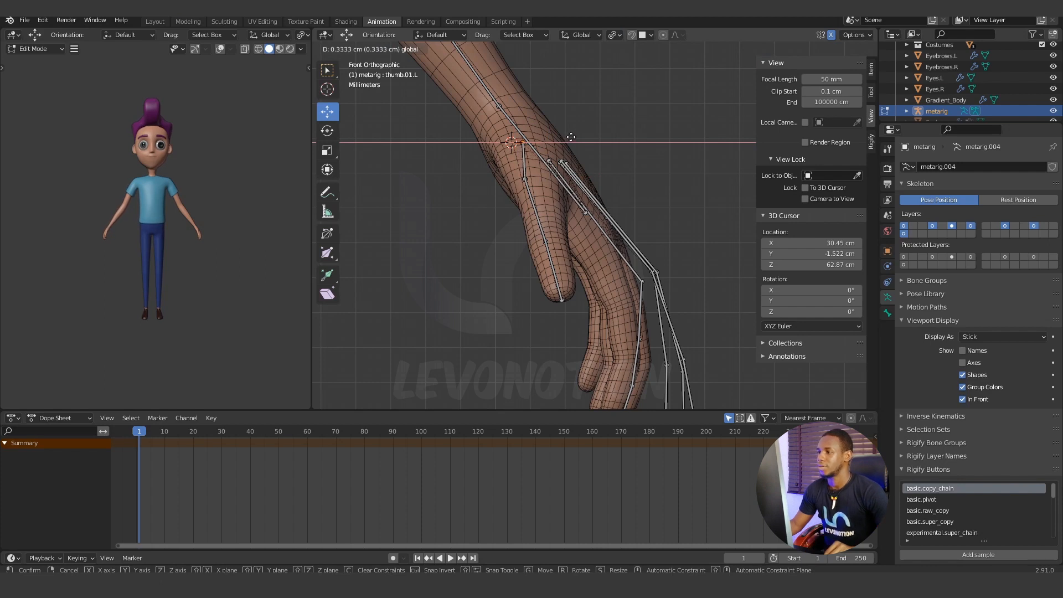
{"action": "left_click", "coordinate": [529, 150]}
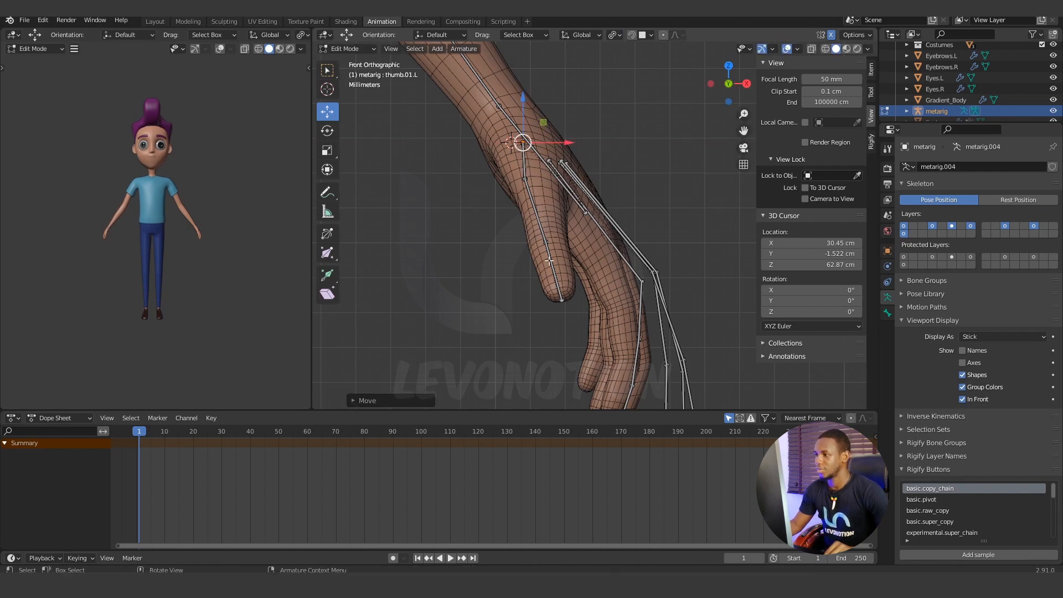
Shift the joint between the left thumb's first and second bones slightly outward along X in the front view.
{"action": "left_click", "coordinate": [526, 182]}
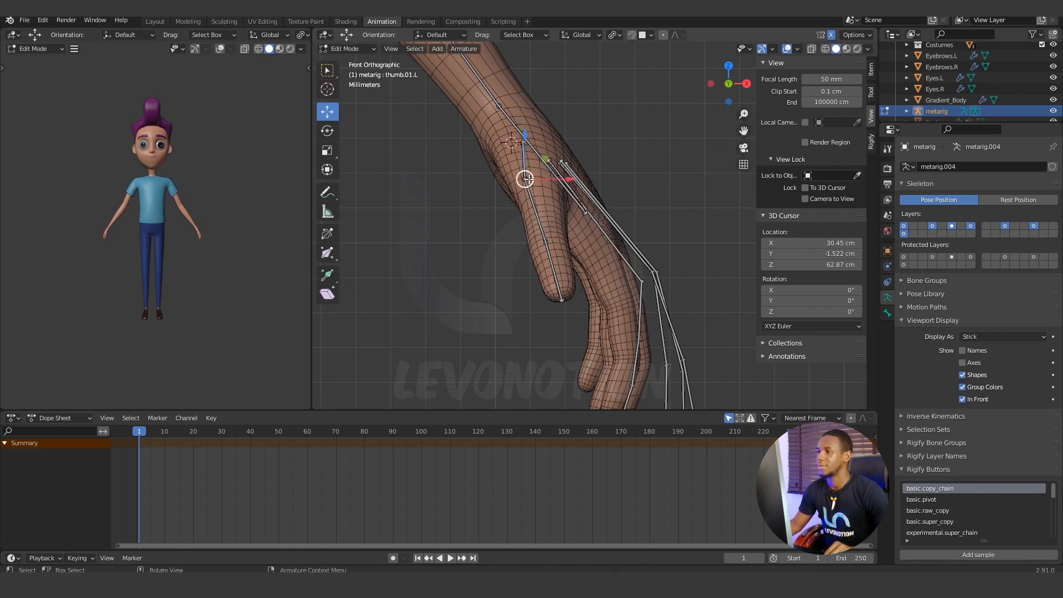
{"action": "key", "text": "c"}
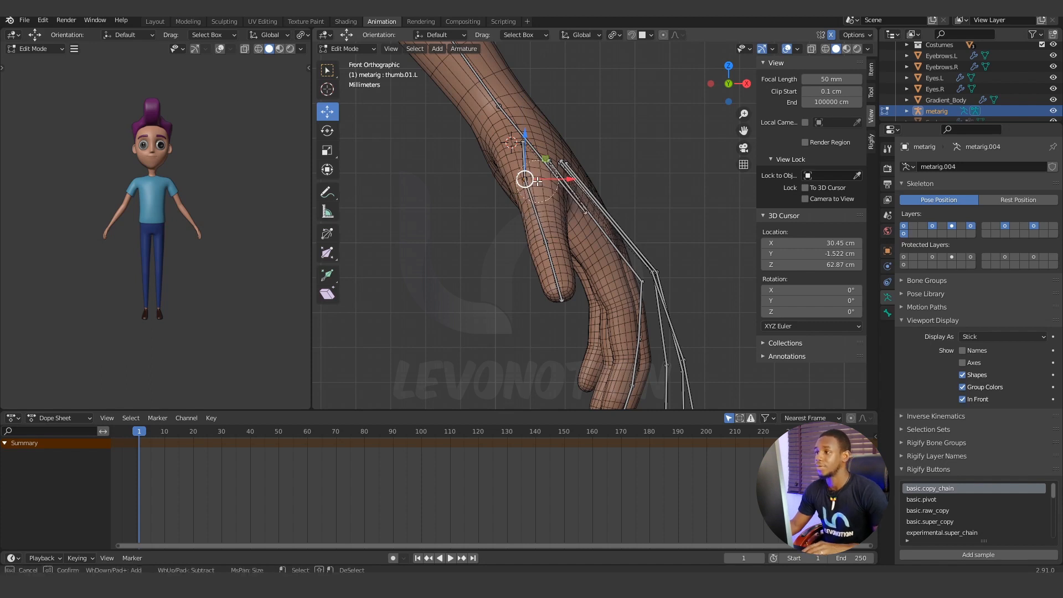
{"action": "key", "text": "Escape"}
{"action": "left_click_drag", "start_coordinate": [570, 179], "coordinate": [579, 176]}
Nudge the left thumb's outer joint and its tip joint slightly outward along X so they run through the middle of the thumb mesh.
{"action": "left_click", "coordinate": [548, 240]}
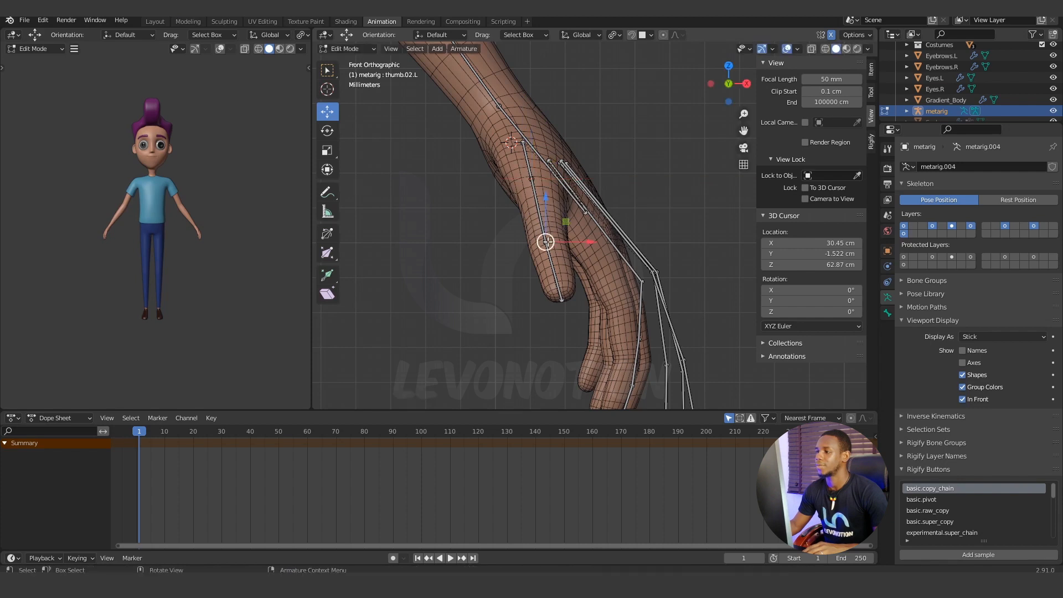
{"action": "left_click_drag", "start_coordinate": [588, 242], "coordinate": [591, 241]}
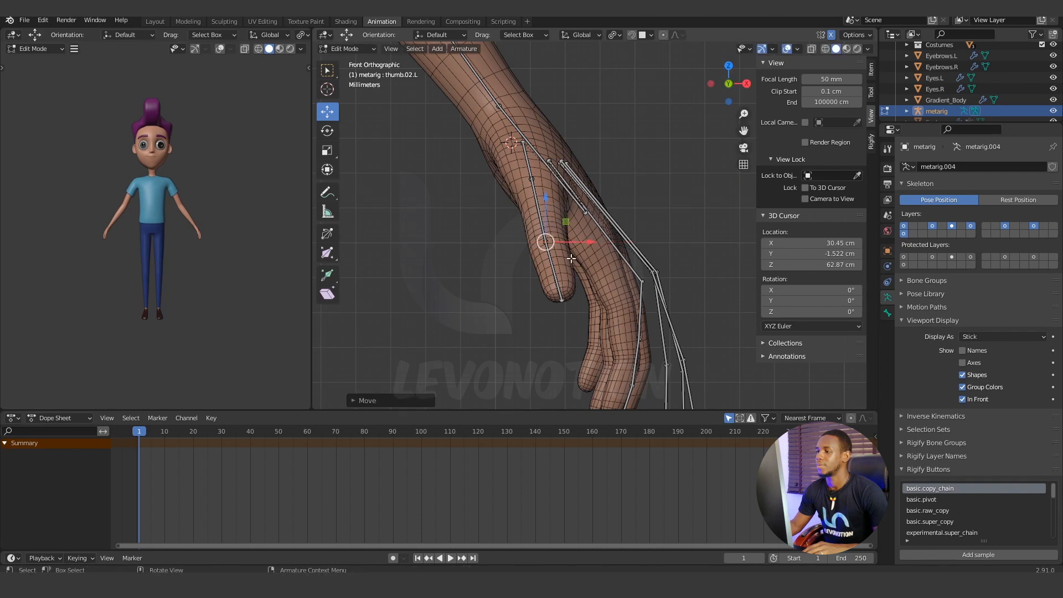
{"action": "left_click", "coordinate": [561, 299]}
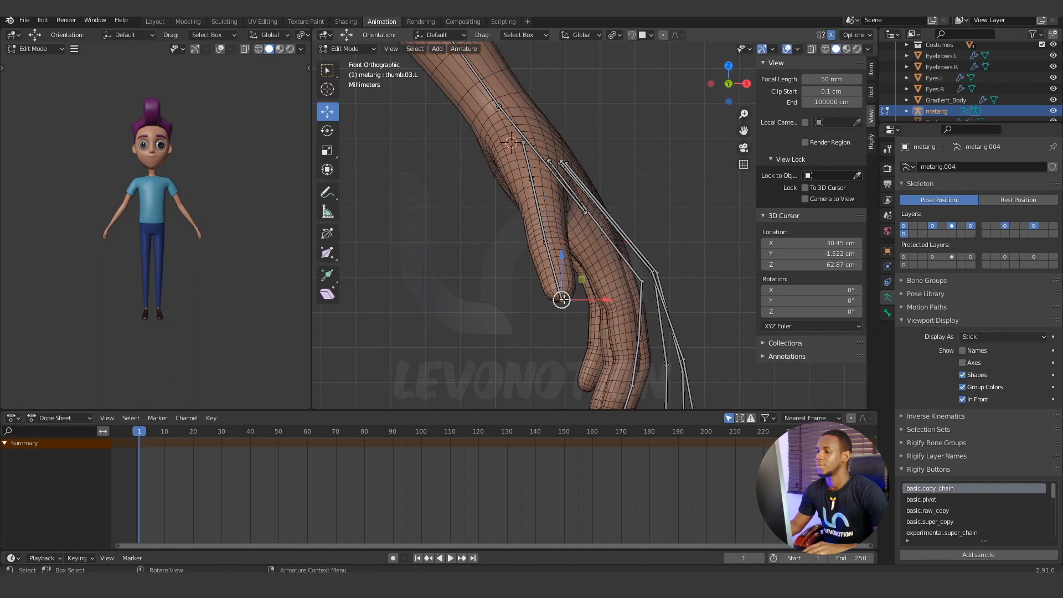
{"action": "left_click_drag", "start_coordinate": [603, 301], "coordinate": [602, 302]}
Turn off the armature's In Front display and check from several angles whether any left thumb bone pokes out of the mesh.
{"action": "scroll", "coordinate": [543, 330], "scroll_direction": "down", "scroll_amount": 3}
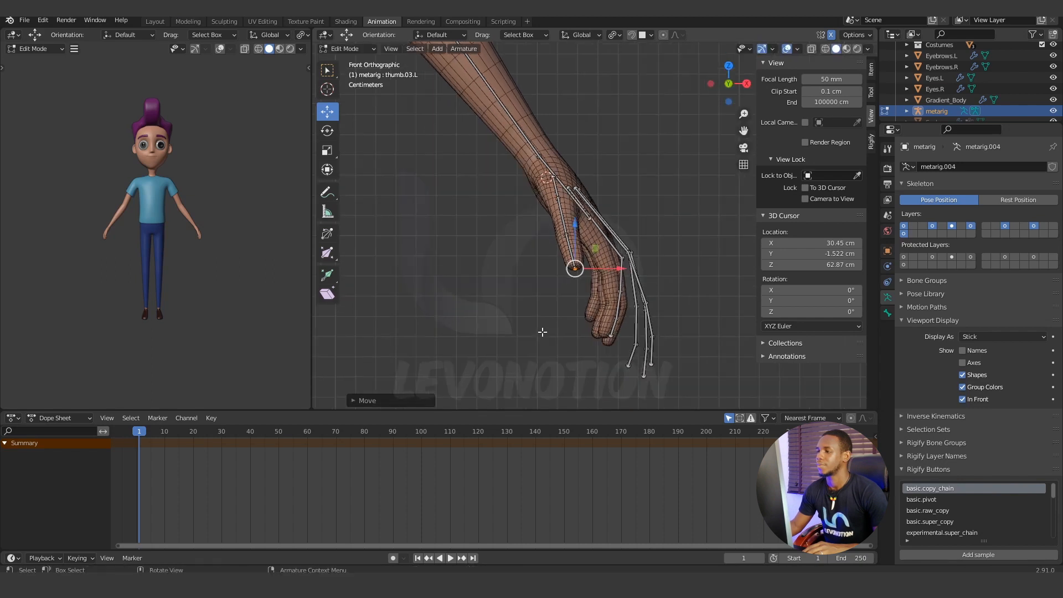
{"action": "scroll", "coordinate": [550, 298], "scroll_direction": "up", "scroll_amount": 1}
{"action": "middle_click_drag", "start_coordinate": [550, 297], "coordinate": [552, 207]}
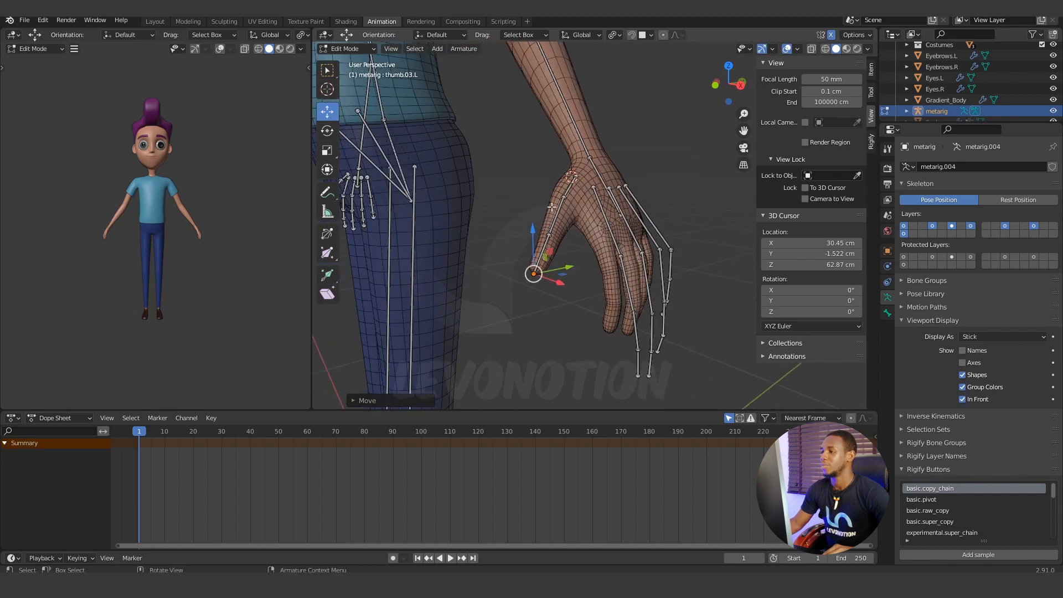
{"action": "left_click", "coordinate": [963, 399]}
{"action": "middle_click_drag", "start_coordinate": [502, 284], "coordinate": [539, 247]}
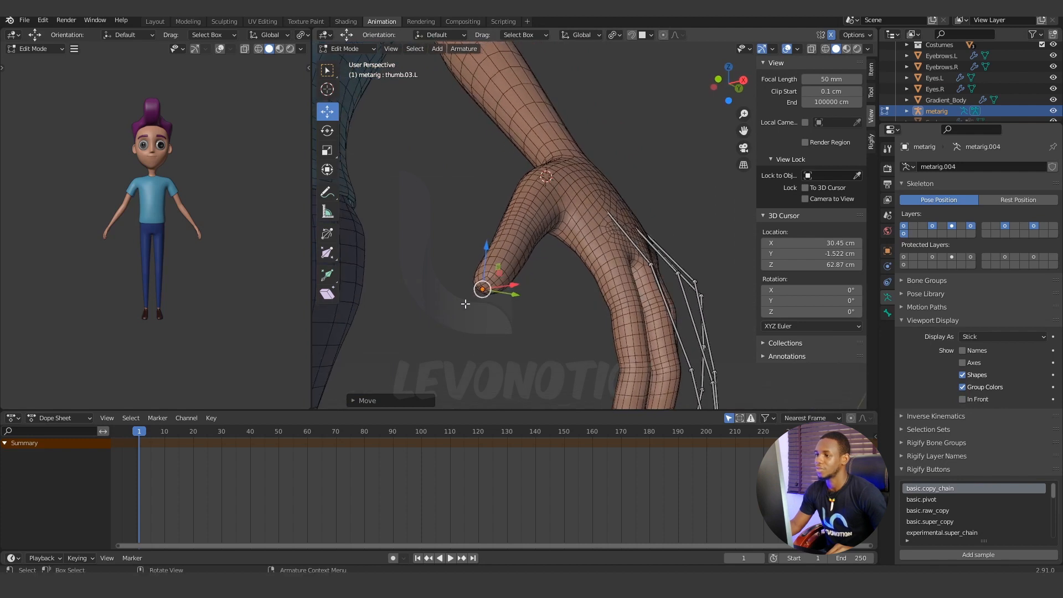
{"action": "middle_click_drag", "start_coordinate": [466, 304], "coordinate": [613, 209]}
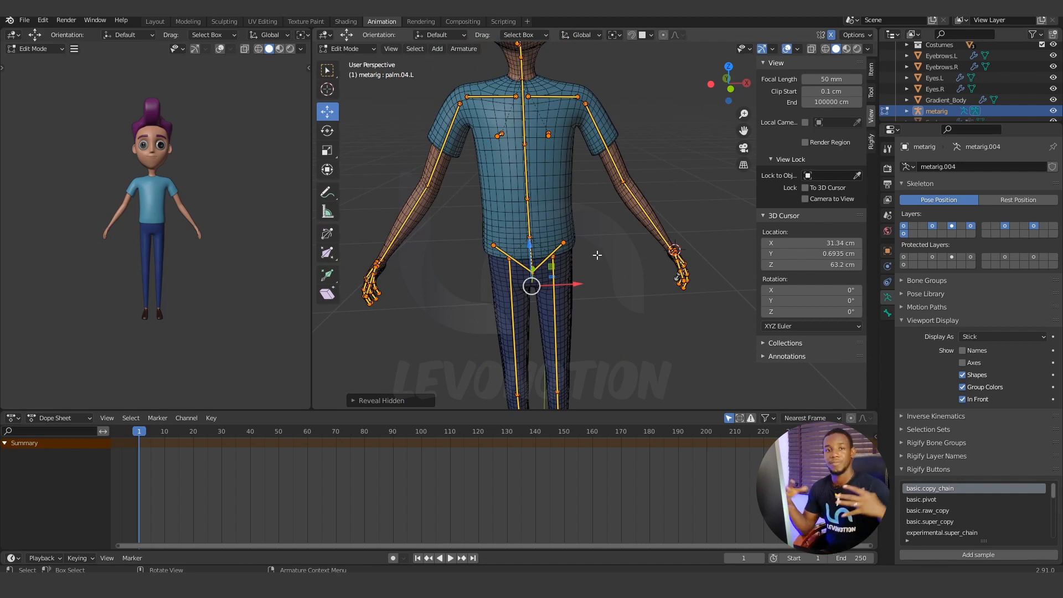
Clear the selection of all the revealed metarig bones.
{"action": "middle_click_drag", "start_coordinate": [616, 224], "coordinate": [592, 243]}
{"action": "left_click", "coordinate": [600, 223]}
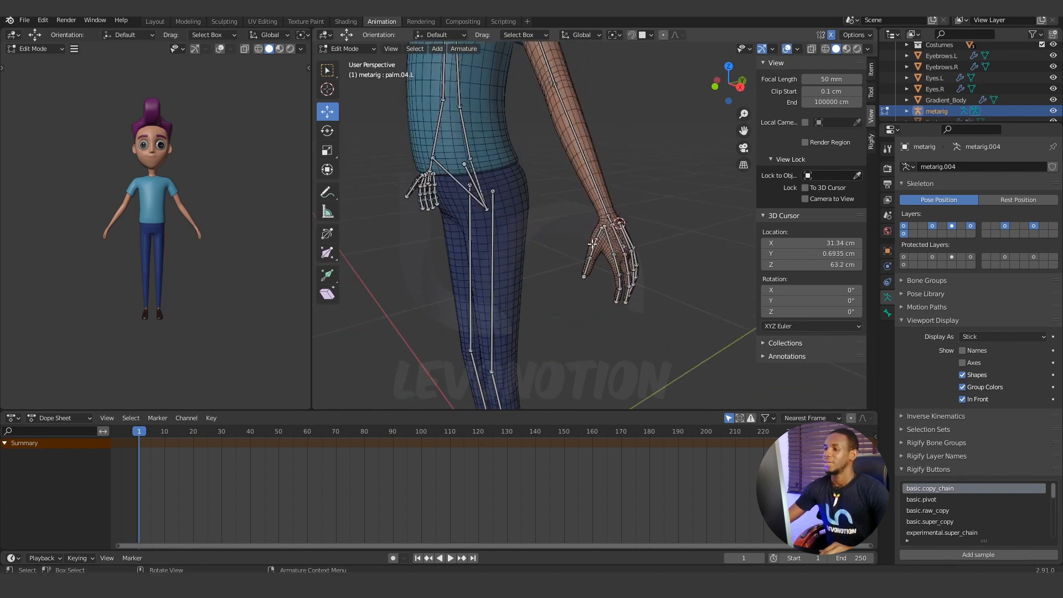
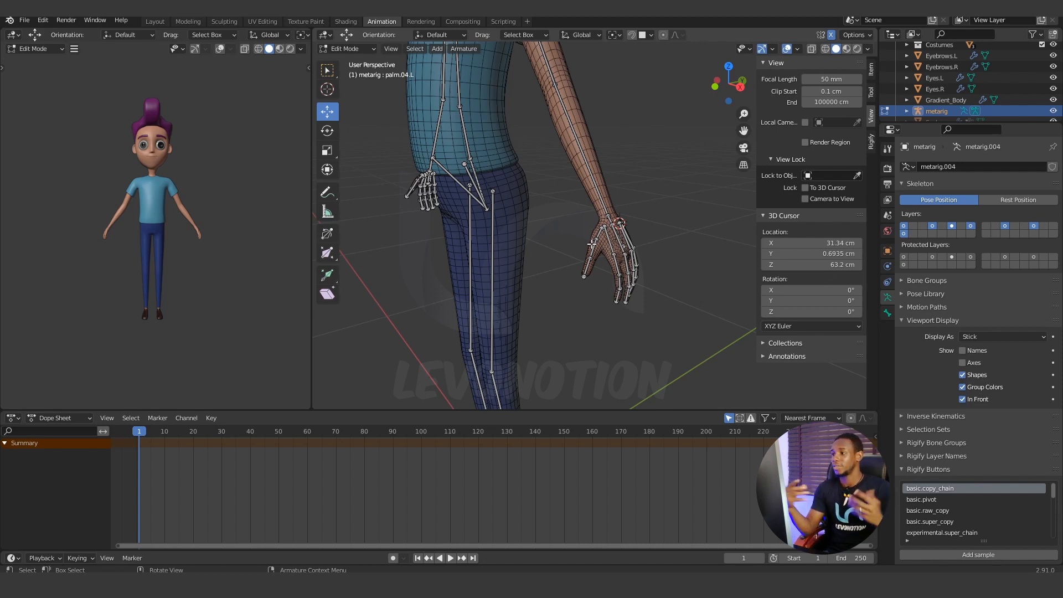
Turn on the armature's bone axes and change its bone display from sticks to Octahedral.
{"action": "scroll", "coordinate": [609, 205], "scroll_direction": "up", "scroll_amount": 5}
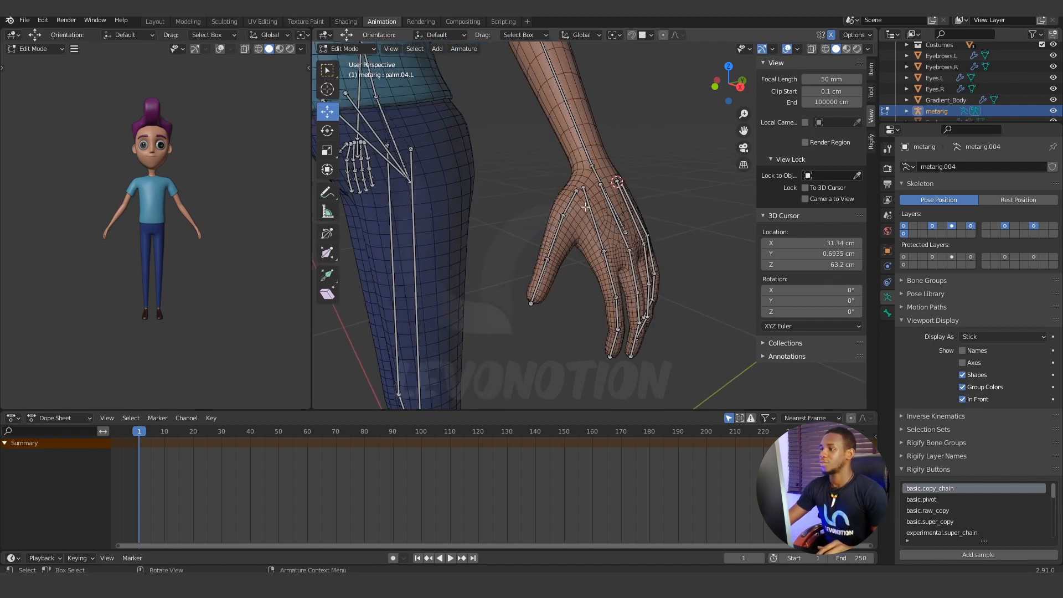
{"action": "left_click", "coordinate": [572, 203]}
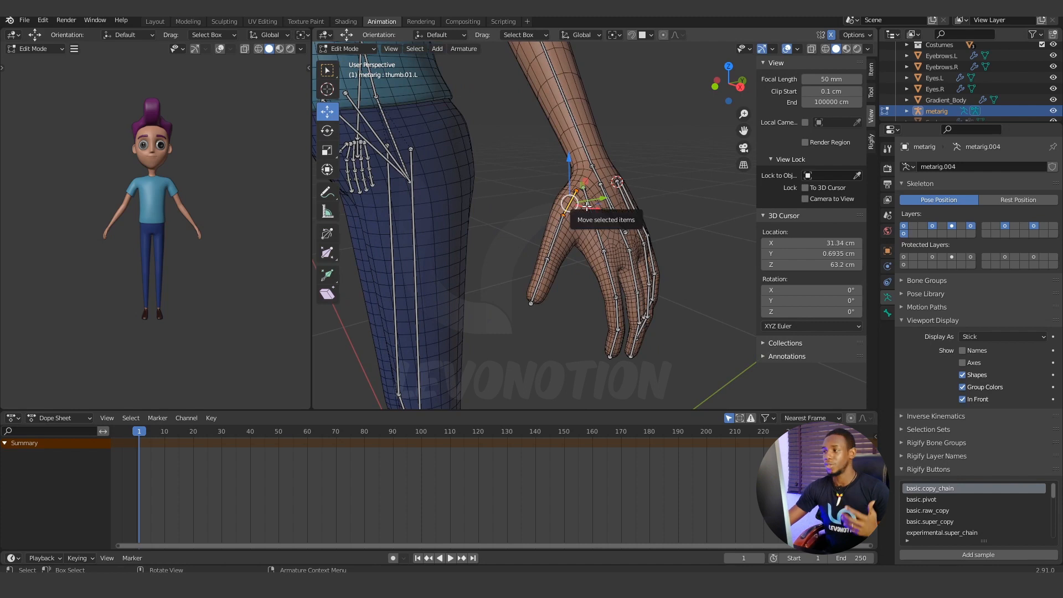
{"action": "left_click", "coordinate": [963, 362]}
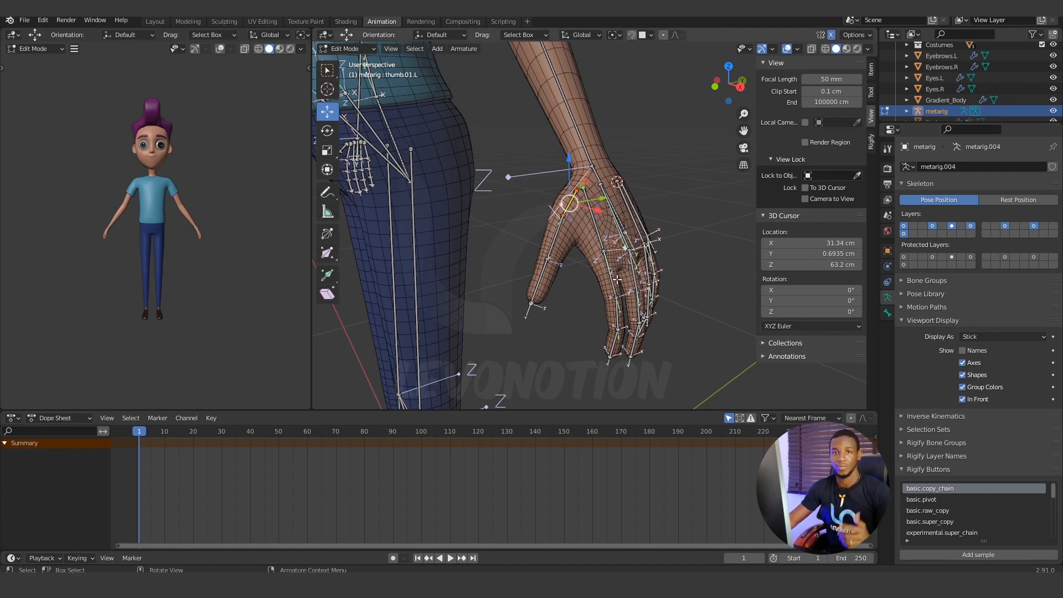
{"action": "scroll", "coordinate": [617, 281], "scroll_direction": "up", "scroll_amount": 3}
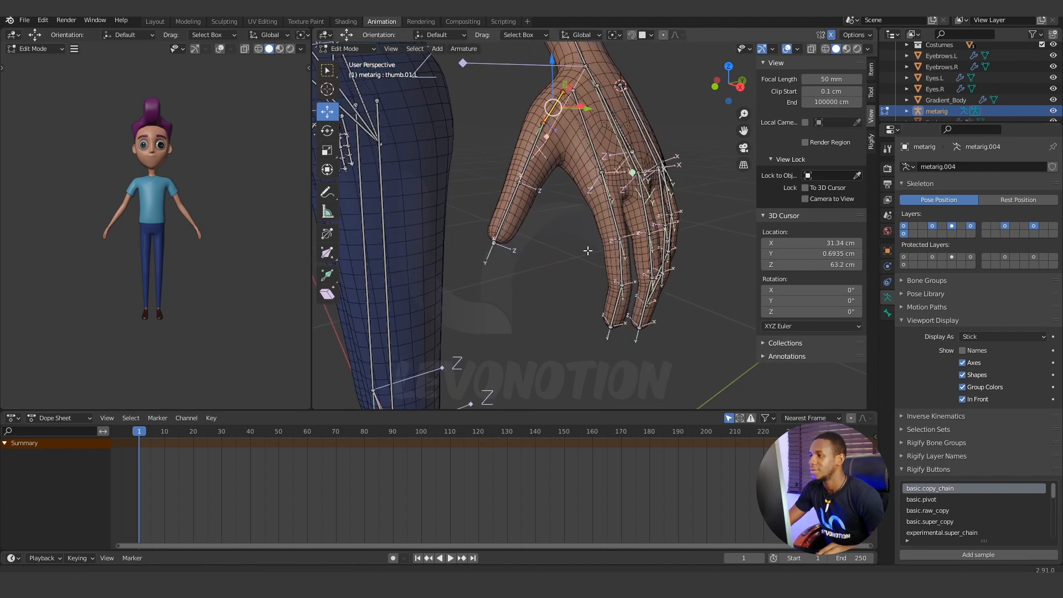
{"action": "mouse_move", "coordinate": [588, 250]}
{"action": "middle_mouse_down"}
{"action": "mouse_move", "coordinate": [554, 250]}
{"action": "mouse_move", "coordinate": [558, 265]}
{"action": "mouse_move", "coordinate": [582, 264]}
{"action": "middle_mouse_up"}
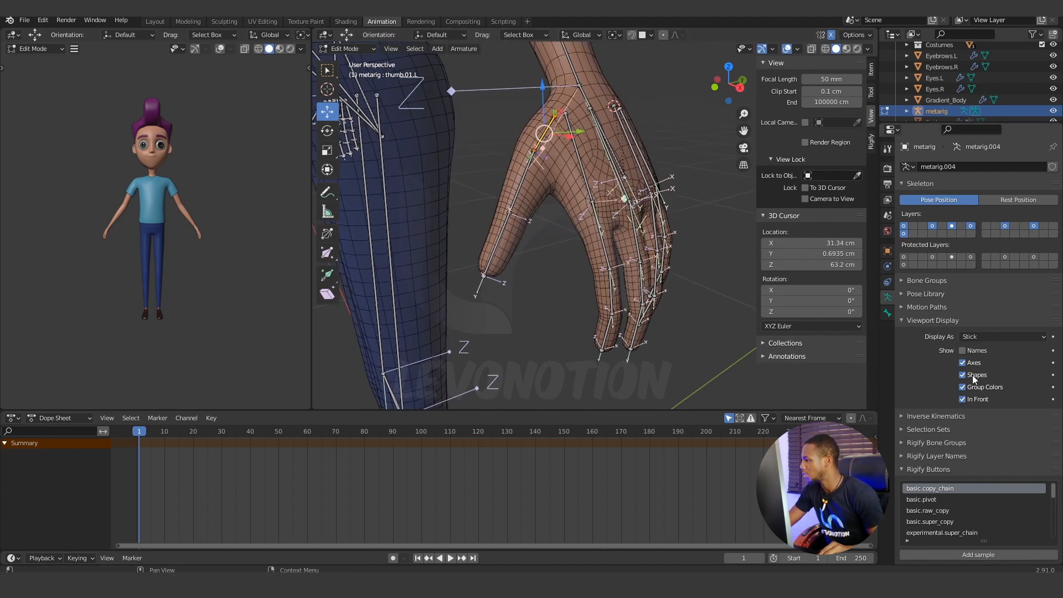
{"action": "left_click", "coordinate": [985, 336]}
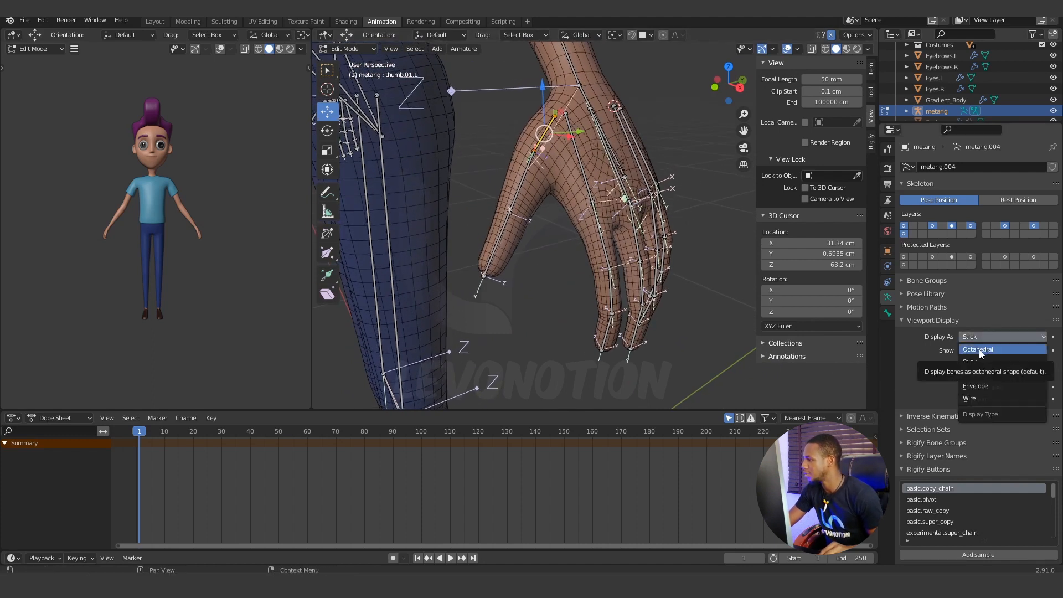
{"action": "left_click", "coordinate": [986, 350]}
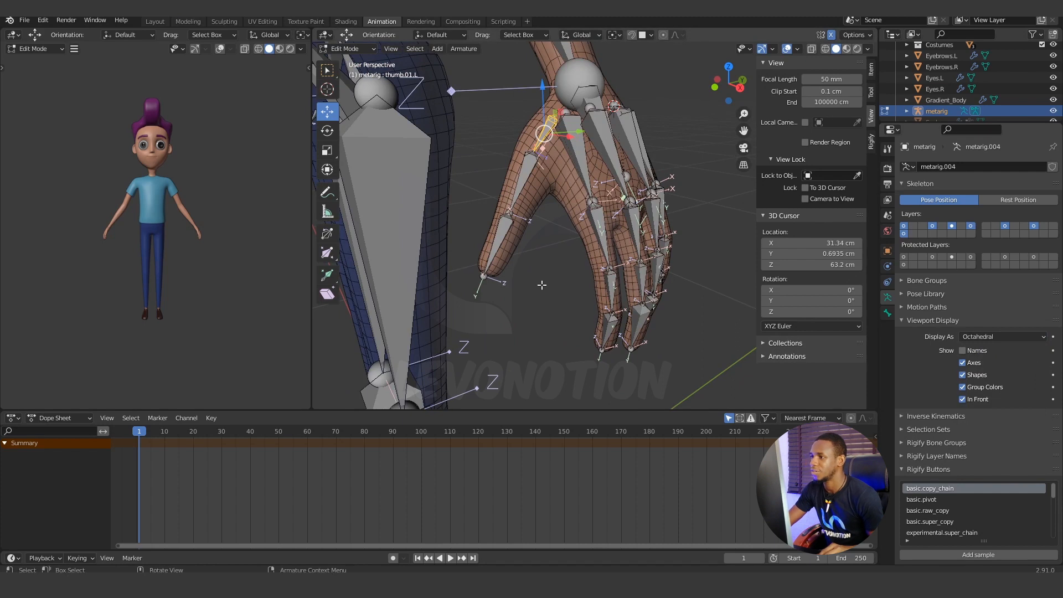
Set the roll of the left thumb's tip bone to -17° so its axes follow the thumb's bending direction.
{"action": "middle_click_drag", "start_coordinate": [576, 260], "coordinate": [561, 279]}
{"action": "scroll", "coordinate": [561, 278], "scroll_direction": "up", "scroll_amount": 6}
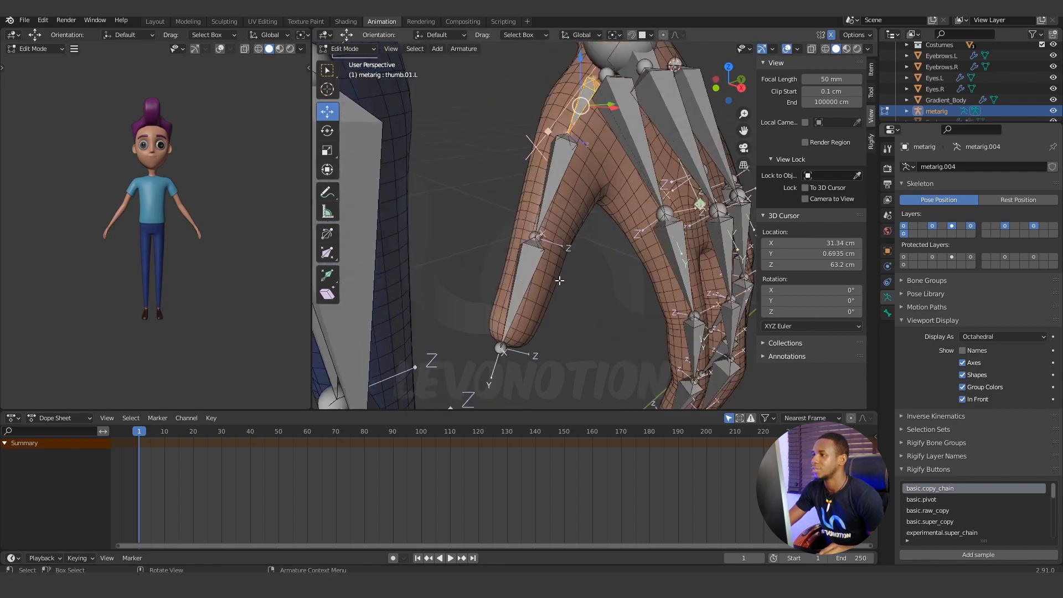
{"action": "scroll", "coordinate": [562, 274], "scroll_direction": "down", "scroll_amount": 4}
{"action": "scroll", "coordinate": [566, 273], "scroll_direction": "up", "scroll_amount": 1}
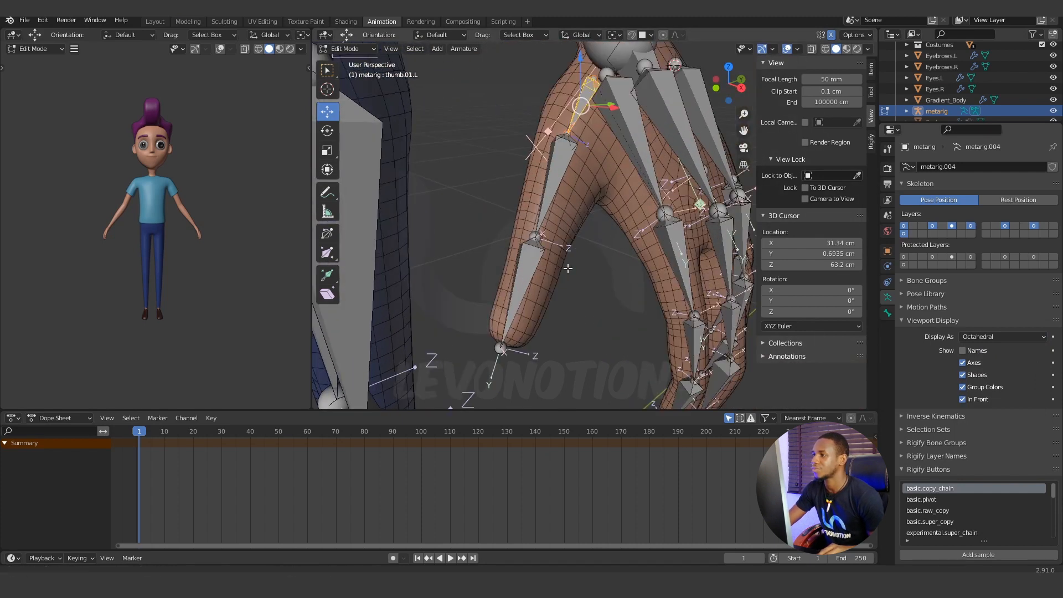
{"action": "middle_click_drag", "start_coordinate": [566, 273], "coordinate": [611, 283], "text": "shift"}
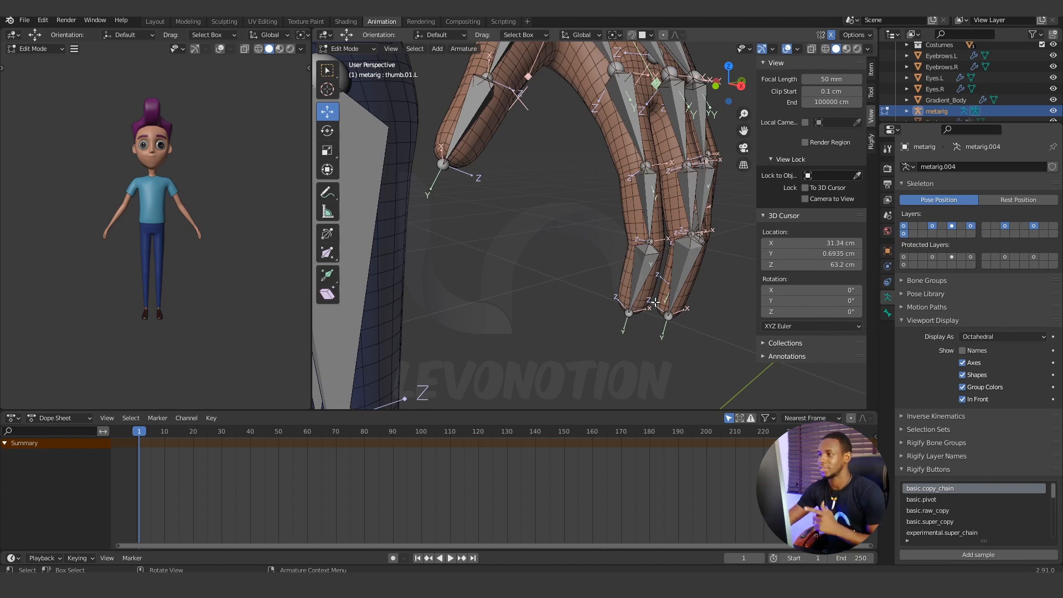
{"action": "mouse_move", "coordinate": [609, 256]}
{"action": "middle_mouse_down"}
{"action": "mouse_move", "coordinate": [608, 268]}
{"action": "mouse_move", "coordinate": [622, 266]}
{"action": "mouse_move", "coordinate": [605, 266]}
{"action": "middle_mouse_up"}
{"action": "left_click", "coordinate": [604, 229]}
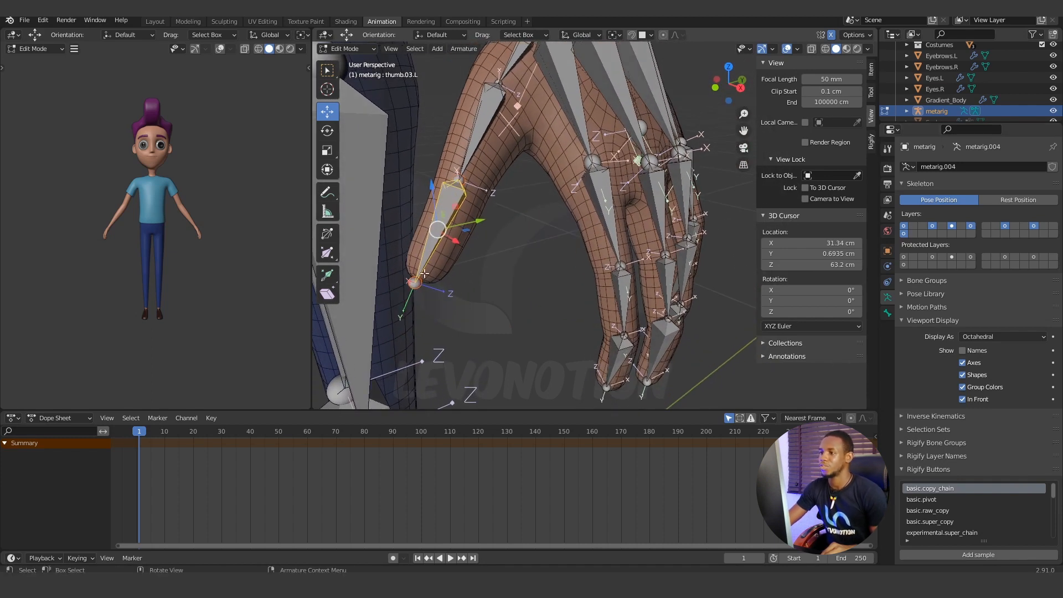
{"action": "middle_click_drag", "start_coordinate": [564, 249], "coordinate": [477, 207]}
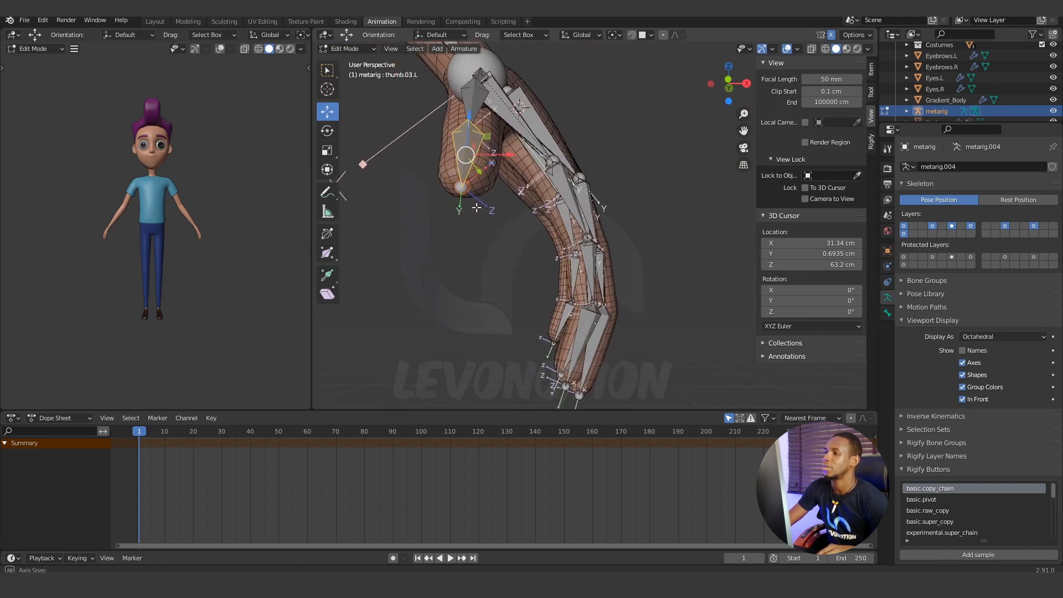
{"action": "scroll", "coordinate": [477, 200], "scroll_direction": "up", "scroll_amount": 3}
{"action": "middle_click_drag", "start_coordinate": [417, 129], "coordinate": [496, 176], "text": "shift"}
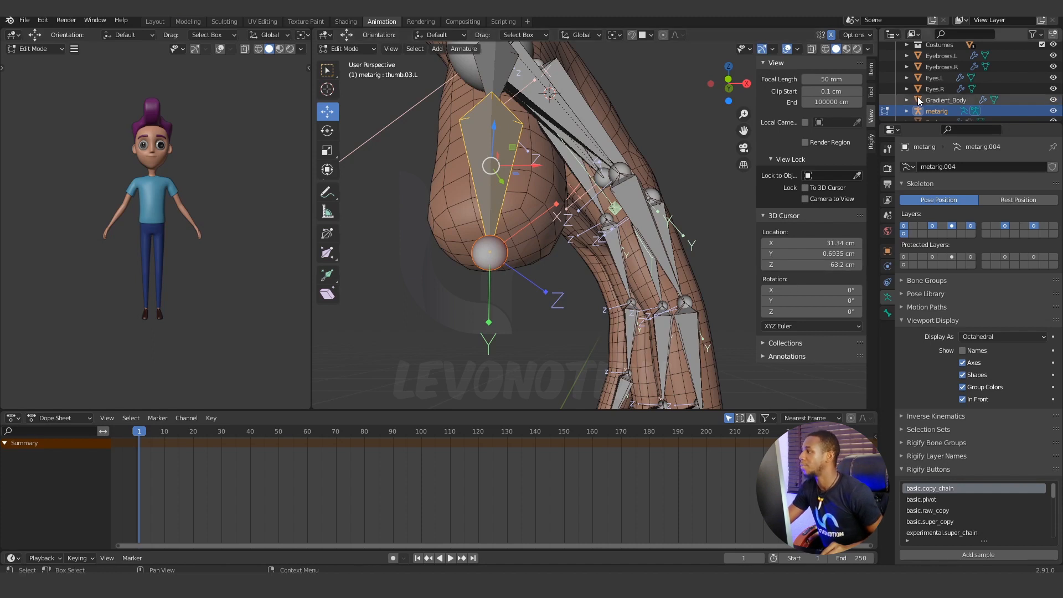
{"action": "left_click", "coordinate": [873, 69]}
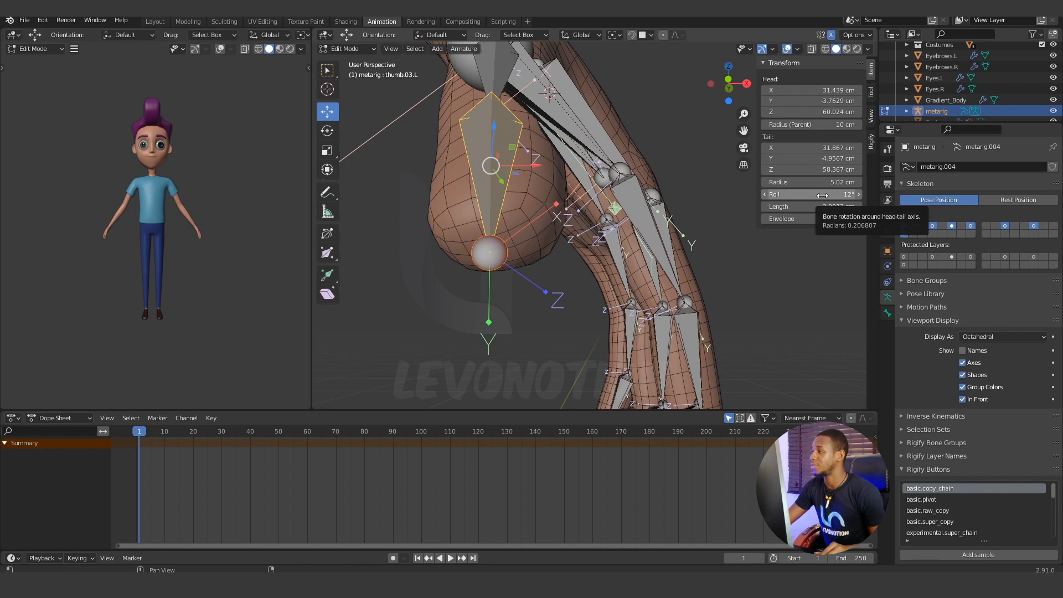
{"action": "left_click_drag", "start_coordinate": [812, 194], "coordinate": [750, 194]}
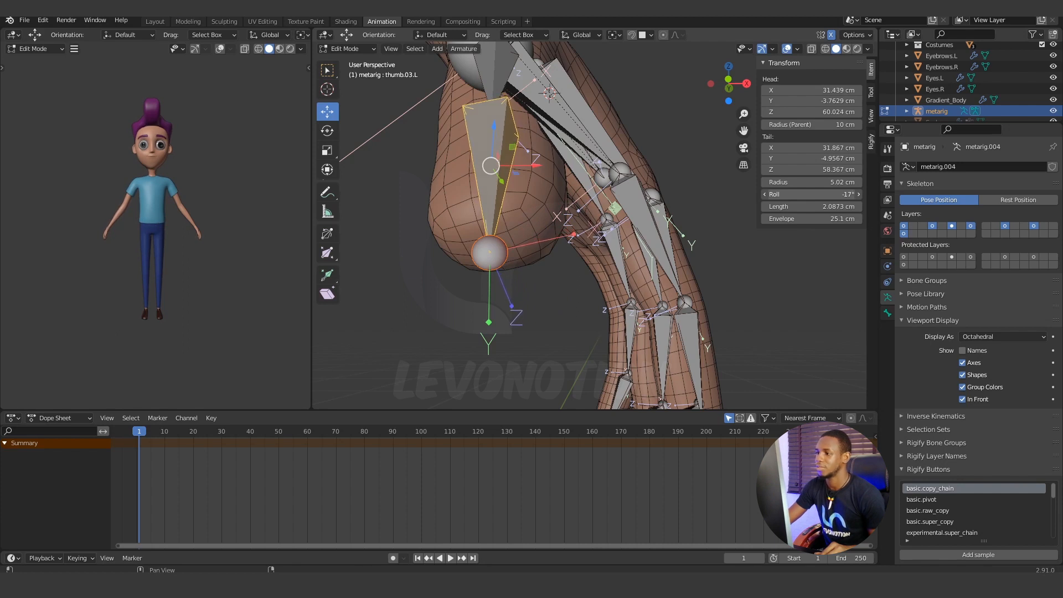
Select all three left thumb bones with the tip bone active and recalculate their roll to match the Active Bone.
{"action": "middle_click_drag", "start_coordinate": [422, 285], "coordinate": [482, 258]}
{"action": "scroll", "coordinate": [486, 257], "scroll_direction": "down", "scroll_amount": 5}
{"action": "mouse_move", "coordinate": [571, 257]}
{"action": "middle_mouse_down"}
{"action": "mouse_move", "coordinate": [555, 244]}
{"action": "mouse_move", "coordinate": [566, 247]}
{"action": "middle_mouse_up"}
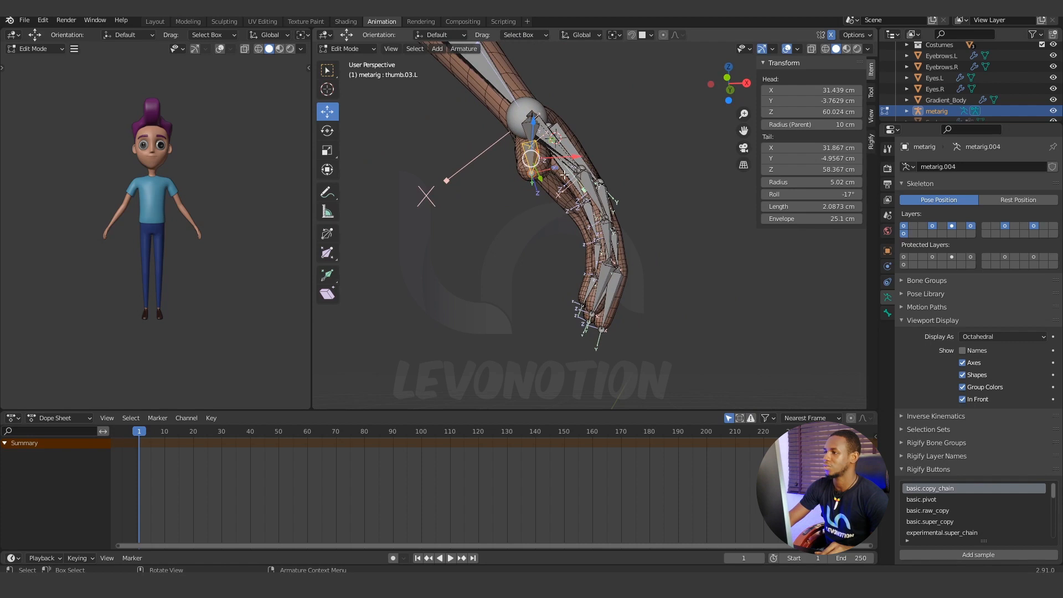
{"action": "scroll", "coordinate": [544, 185], "scroll_direction": "up", "scroll_amount": 2}
{"action": "middle_click_drag", "start_coordinate": [519, 166], "coordinate": [522, 179]}
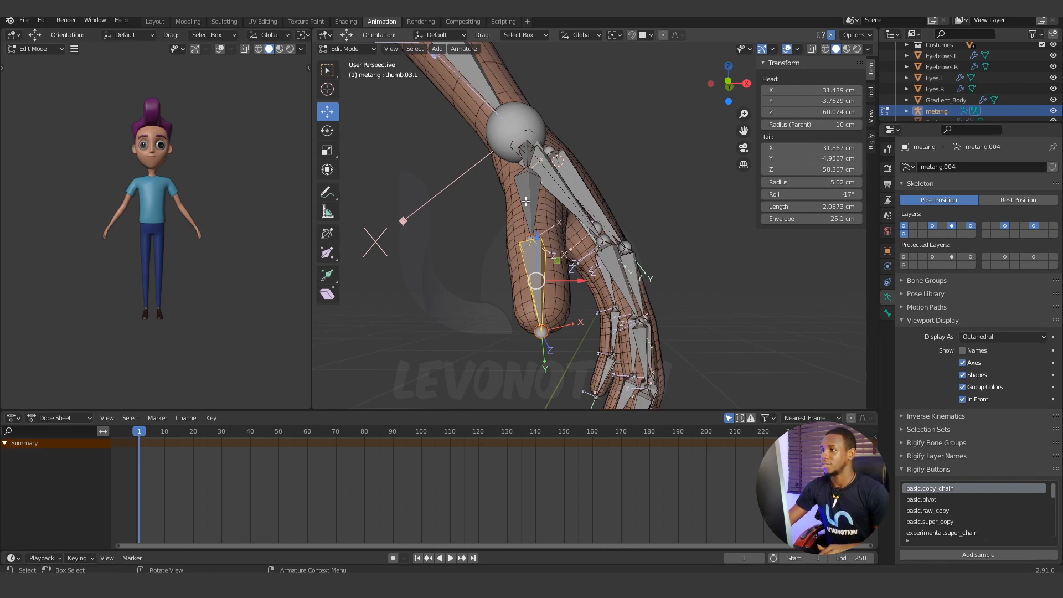
{"action": "middle_click_drag", "start_coordinate": [531, 254], "coordinate": [504, 239]}
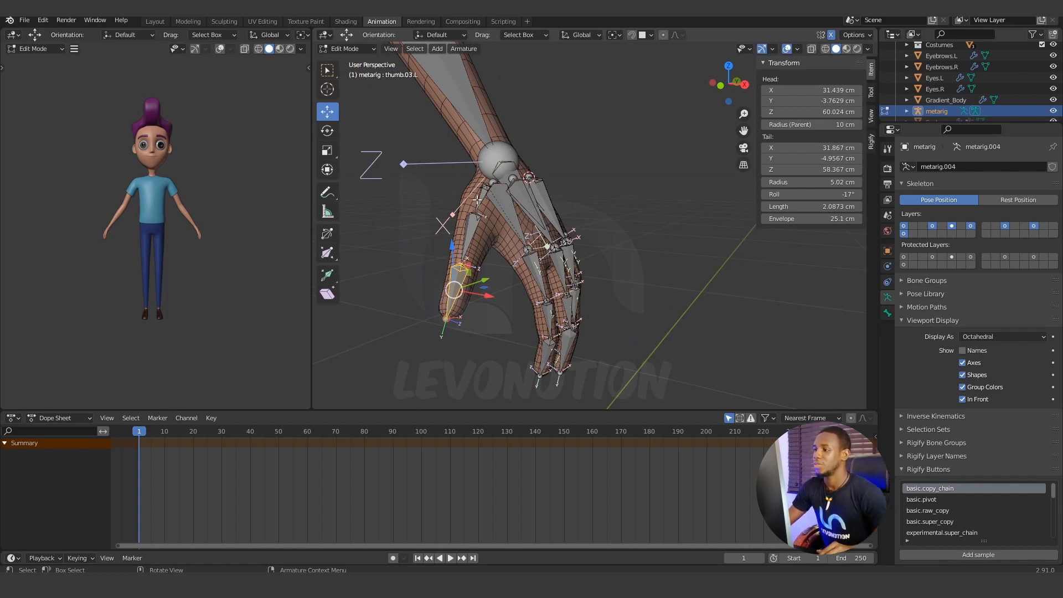
{"action": "left_click", "coordinate": [480, 198]}
{"action": "middle_click_drag", "start_coordinate": [480, 197], "coordinate": [444, 228]}
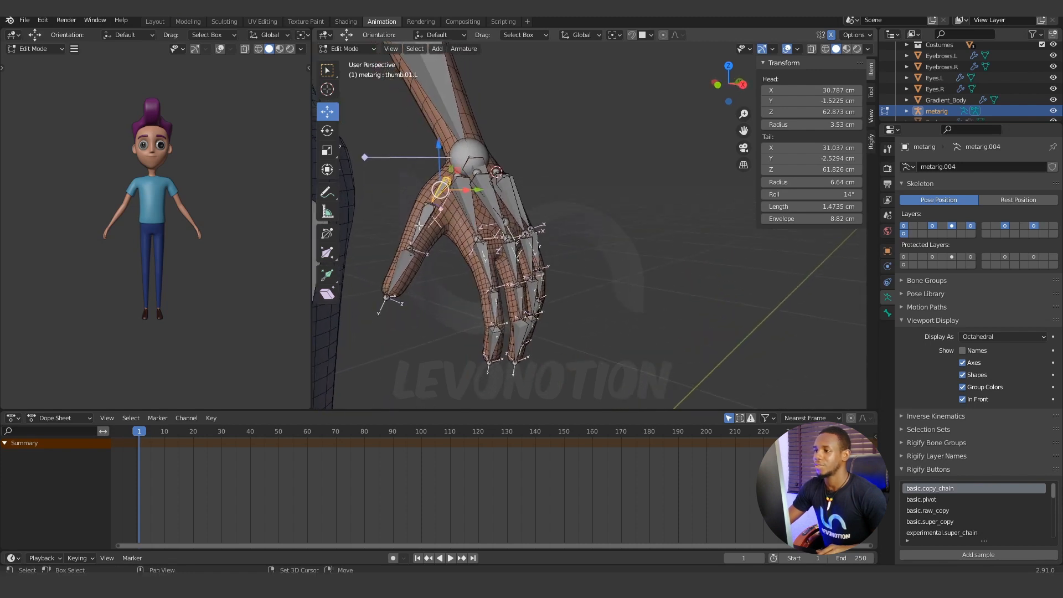
{"action": "left_click", "coordinate": [425, 226]}
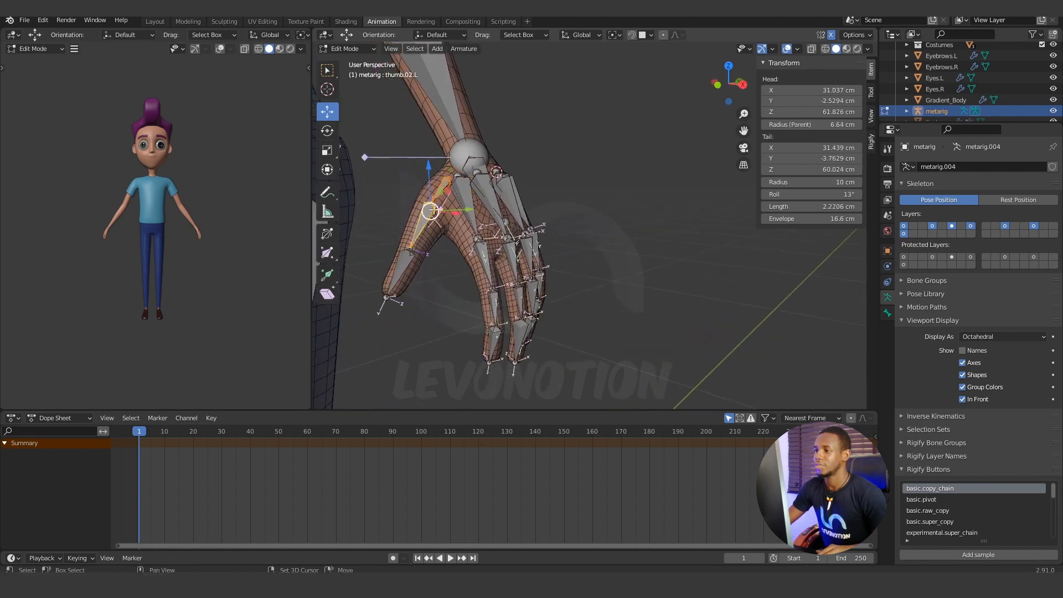
{"action": "left_click", "coordinate": [404, 263]}
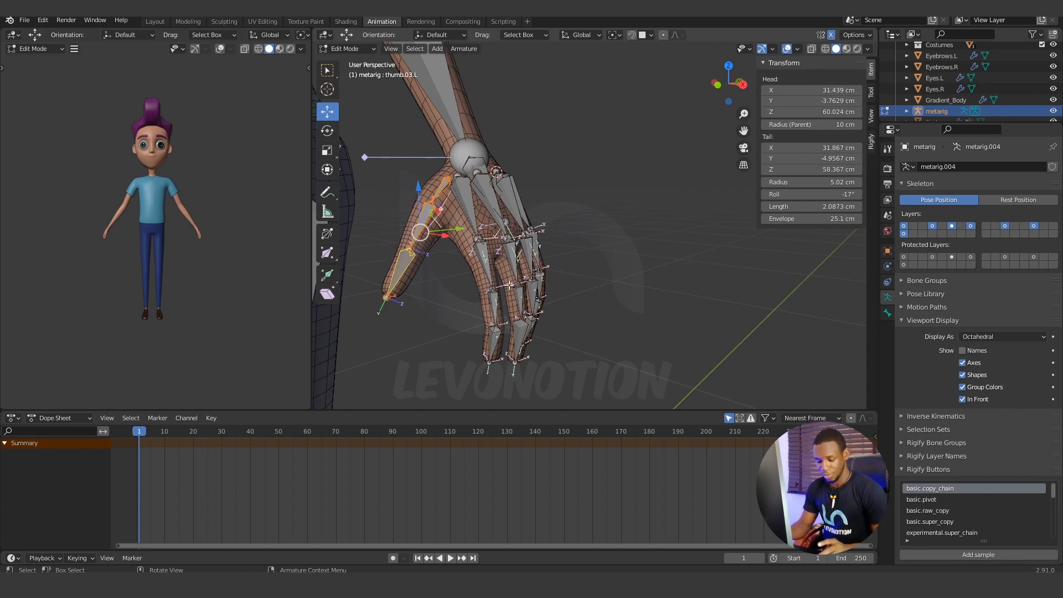
{"action": "key", "text": "shift+n"}
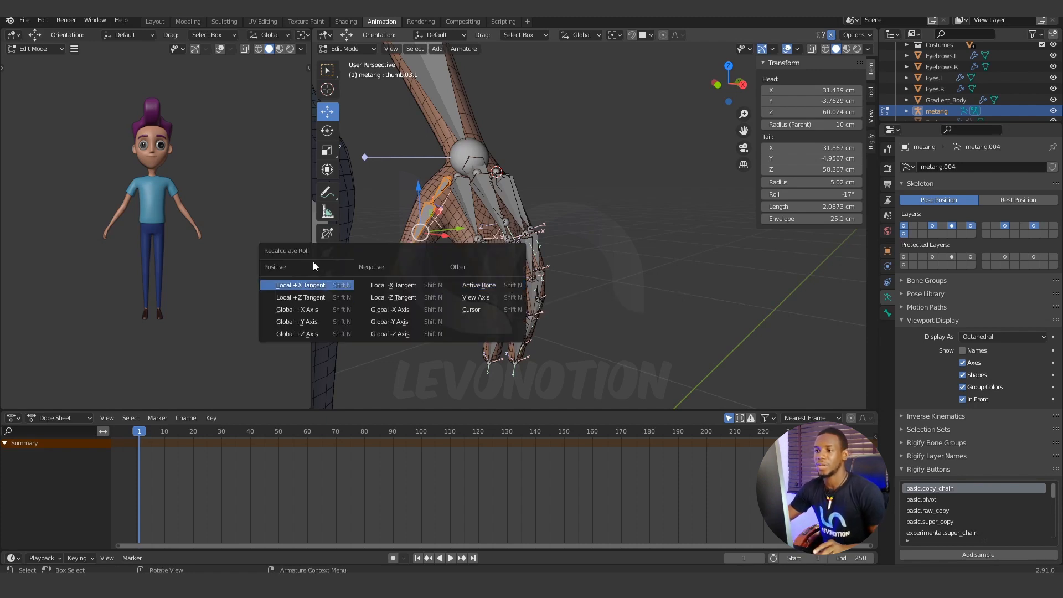
{"action": "left_click", "coordinate": [487, 286]}
Recalculate the three left thumb bones' roll from the Active Bone once more.
{"action": "mouse_move", "coordinate": [570, 198]}
{"action": "middle_mouse_down"}
{"action": "mouse_move", "coordinate": [554, 200]}
{"action": "mouse_move", "coordinate": [569, 190]}
{"action": "middle_mouse_up"}
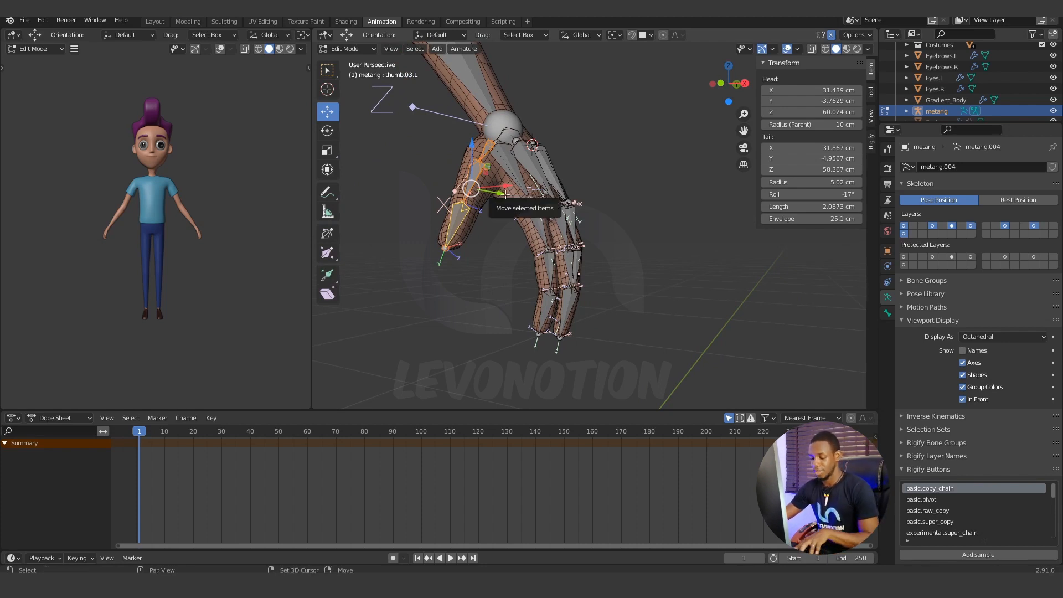
{"action": "key", "text": "shift+n"}
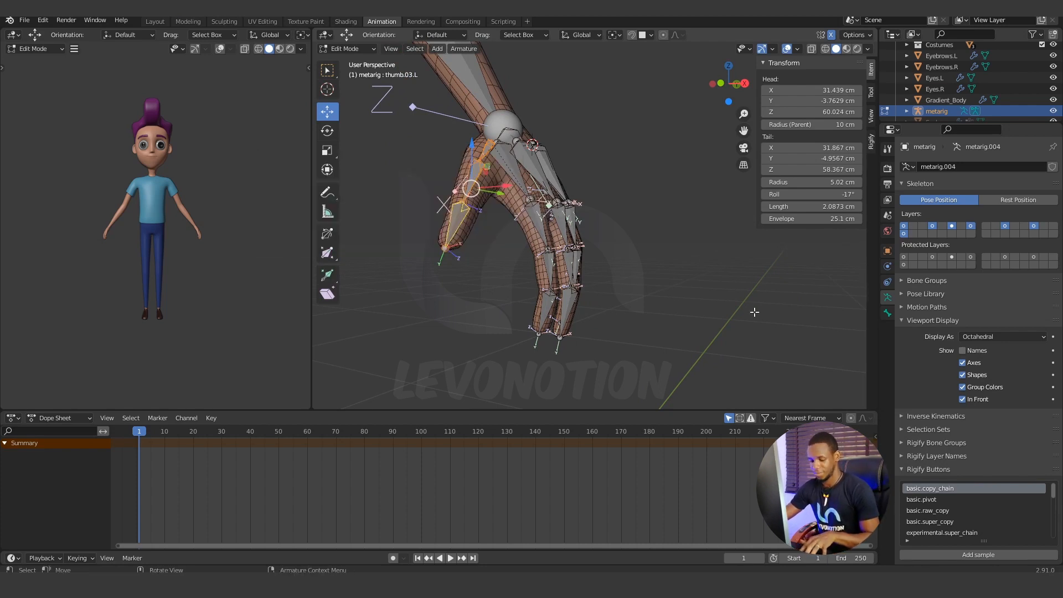
{"action": "key", "text": "shift+n"}
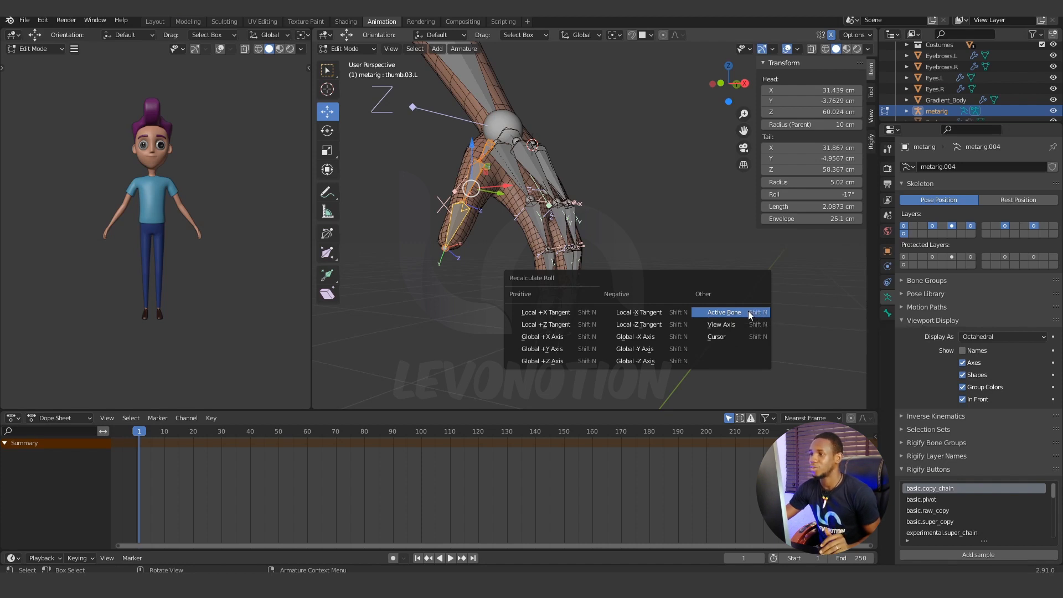
{"action": "left_click", "coordinate": [750, 313]}
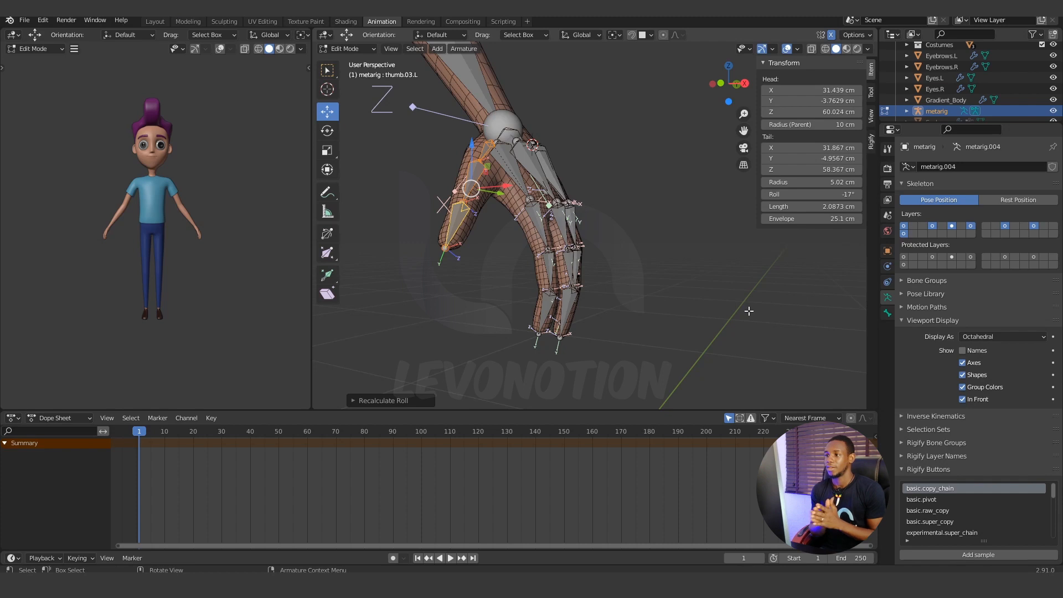
Examine the axis orientation of the left hand's middle and pinky finger bones from several angles.
{"action": "middle_click_drag", "start_coordinate": [570, 283], "coordinate": [523, 171]}
{"action": "mouse_move", "coordinate": [558, 249]}
{"action": "middle_mouse_down"}
{"action": "mouse_move", "coordinate": [515, 216]}
{"action": "mouse_move", "coordinate": [554, 236]}
{"action": "middle_mouse_up"}
{"action": "scroll", "coordinate": [515, 217], "scroll_direction": "up", "scroll_amount": 2}
{"action": "scroll", "coordinate": [576, 194], "scroll_direction": "up", "scroll_amount": 4}
{"action": "left_click", "coordinate": [601, 110]}
{"action": "scroll", "coordinate": [604, 233], "scroll_direction": "down", "scroll_amount": 3}
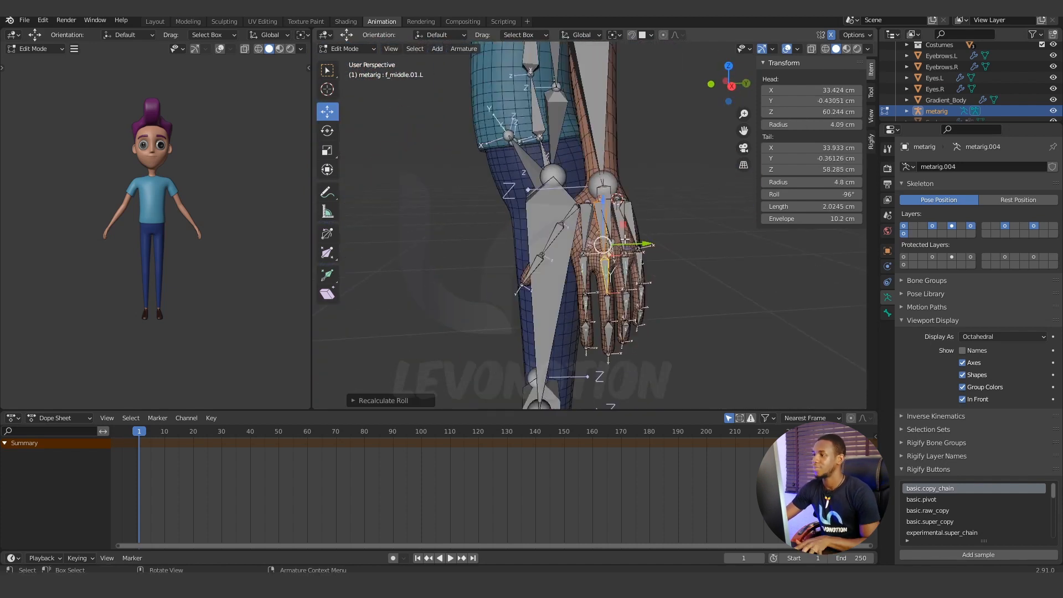
{"action": "middle_click_drag", "start_coordinate": [532, 254], "coordinate": [601, 270]}
{"action": "scroll", "coordinate": [601, 270], "scroll_direction": "down", "scroll_amount": 6}
{"action": "left_click", "coordinate": [601, 271]}
{"action": "scroll", "coordinate": [601, 266], "scroll_direction": "down", "scroll_amount": 1}
Set the armature's bone display back to Stick.
{"action": "middle_click_drag", "start_coordinate": [593, 229], "coordinate": [632, 321], "text": "shift"}
{"action": "middle_click_drag", "start_coordinate": [591, 275], "coordinate": [626, 267]}
{"action": "left_click", "coordinate": [997, 338]}
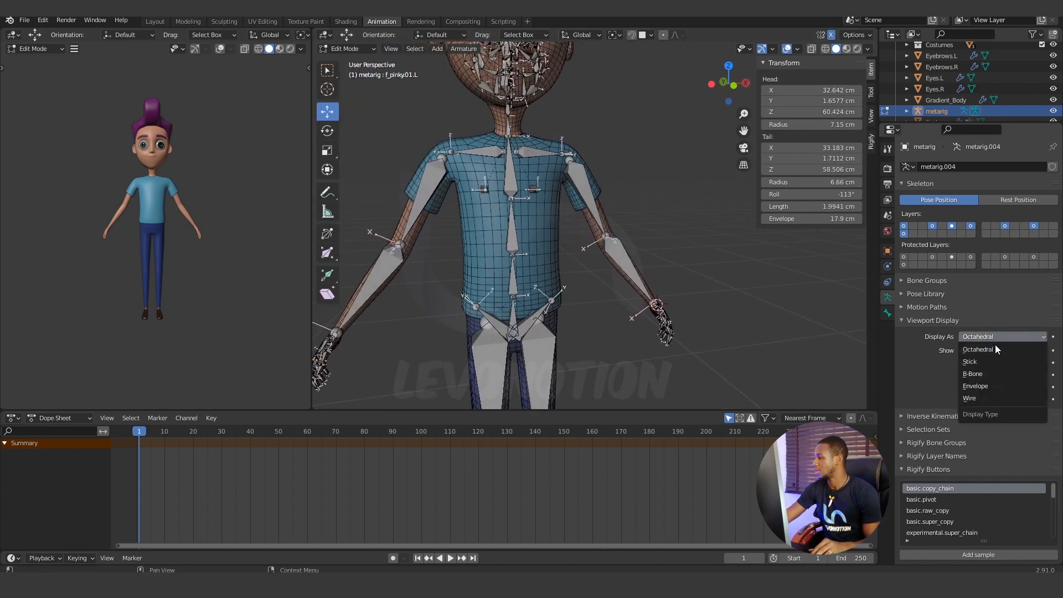
{"action": "left_click", "coordinate": [983, 360]}
Move the outer end of the left pelvis bone to fit the hip area, and check it in the front view.
{"action": "scroll", "coordinate": [642, 303], "scroll_direction": "down", "scroll_amount": 2}
{"action": "middle_click_drag", "start_coordinate": [642, 303], "coordinate": [625, 301]}
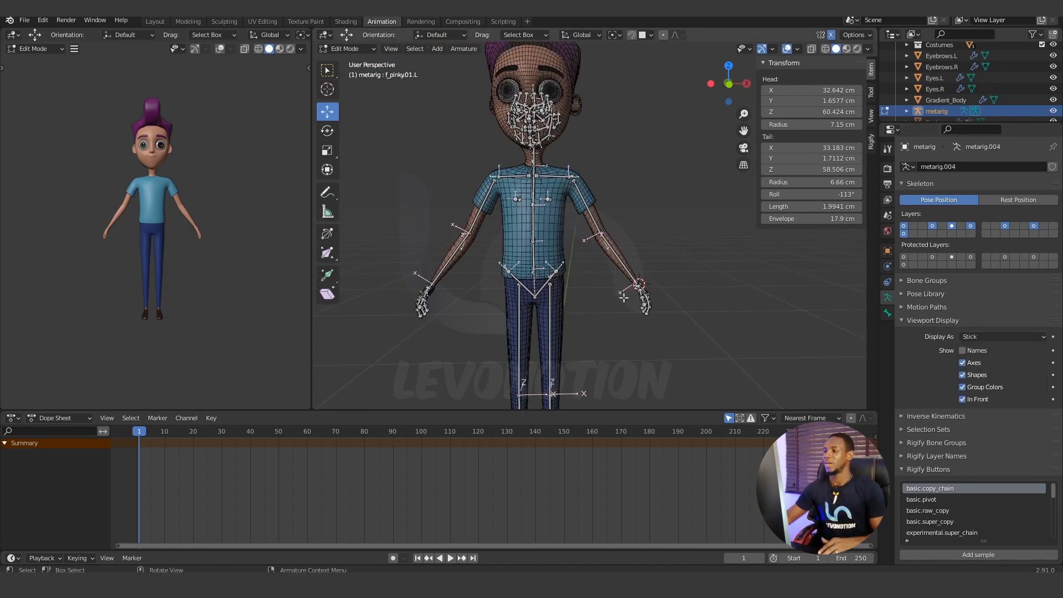
{"action": "scroll", "coordinate": [604, 301], "scroll_direction": "down", "scroll_amount": 2}
{"action": "scroll", "coordinate": [592, 308], "scroll_direction": "up", "scroll_amount": 1}
{"action": "middle_click_drag", "start_coordinate": [591, 309], "coordinate": [587, 211], "text": "shift"}
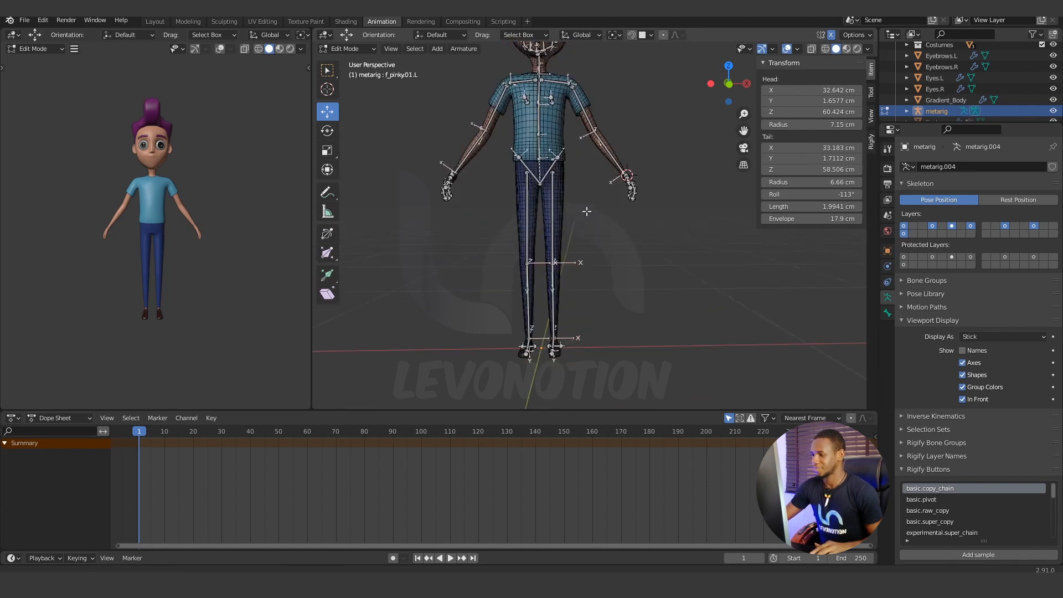
{"action": "scroll", "coordinate": [566, 339], "scroll_direction": "up", "scroll_amount": 1}
{"action": "scroll", "coordinate": [578, 317], "scroll_direction": "up", "scroll_amount": 1}
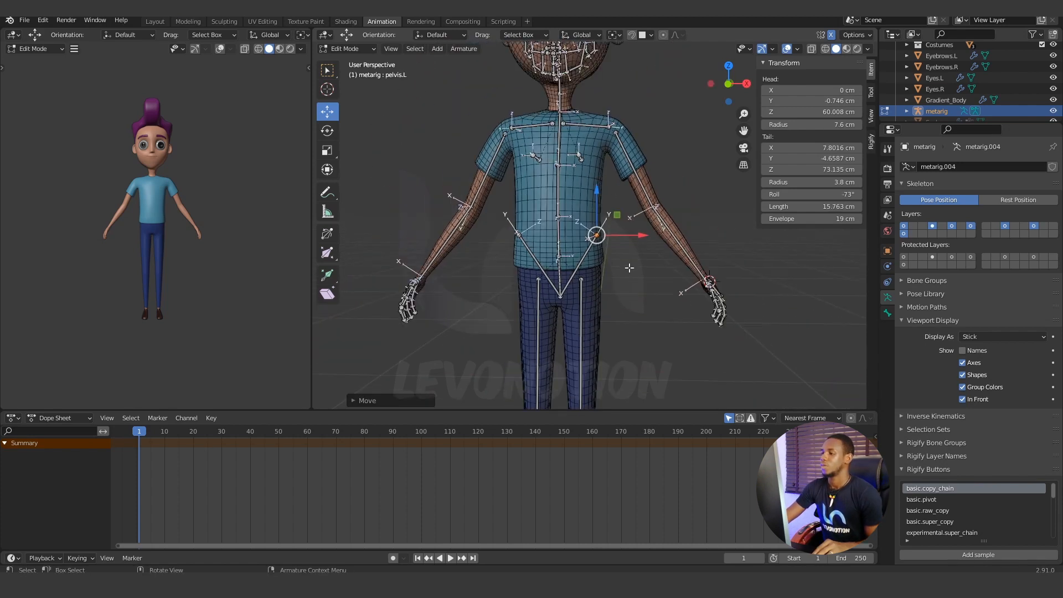
{"action": "middle_click_drag", "start_coordinate": [615, 271], "coordinate": [552, 264]}
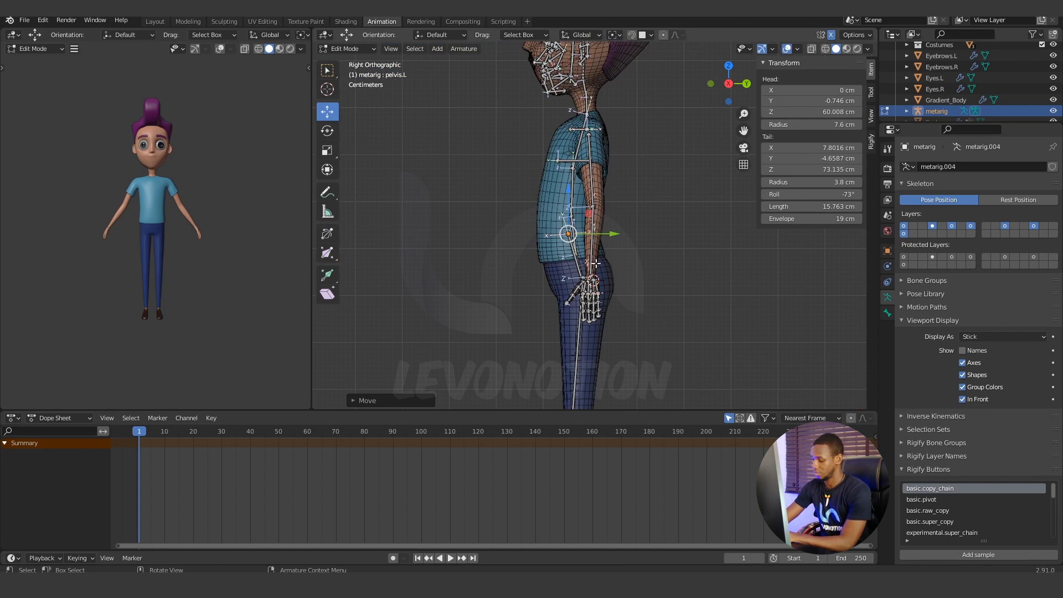
{"action": "key", "text": "KP_1"}
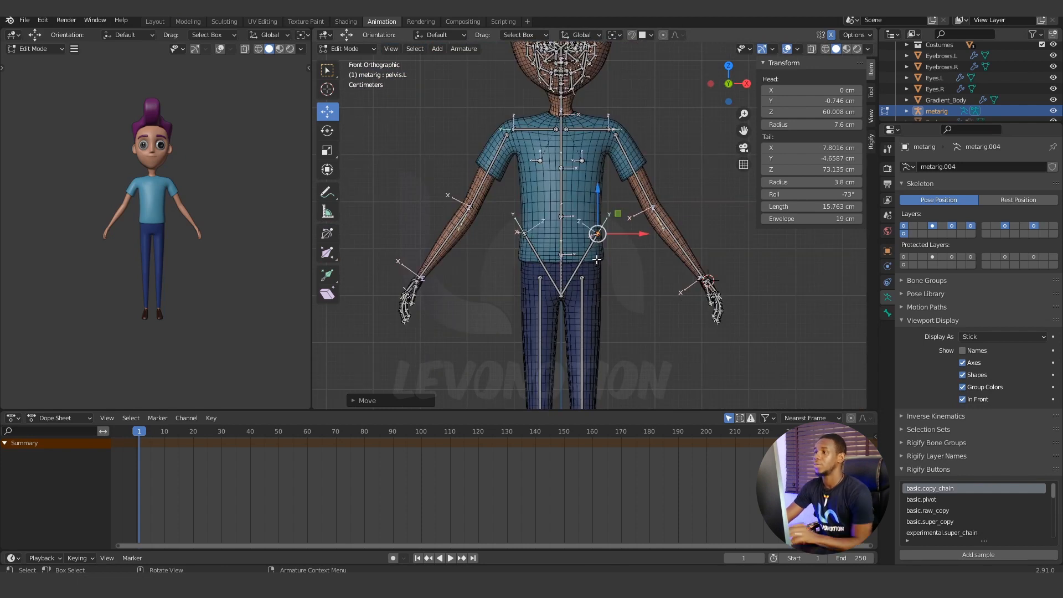
Examine the two neck bones' alignment inside the character's neck in the right side view.
{"action": "middle_click_drag", "start_coordinate": [617, 176], "coordinate": [601, 304], "text": "shift"}
{"action": "scroll", "coordinate": [555, 252], "scroll_direction": "up", "scroll_amount": 2}
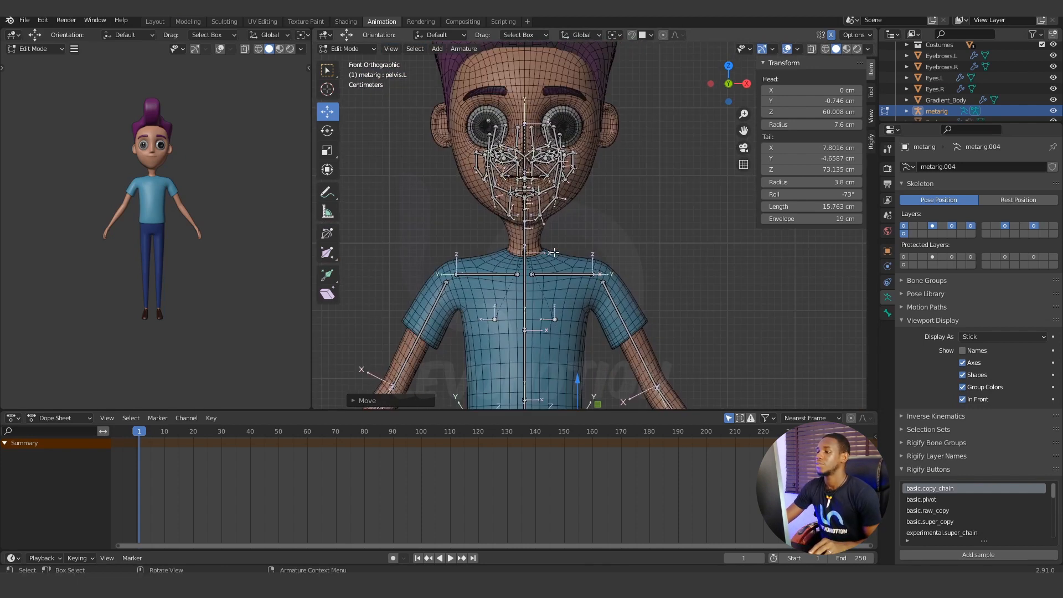
{"action": "scroll", "coordinate": [555, 253], "scroll_direction": "up", "scroll_amount": 5}
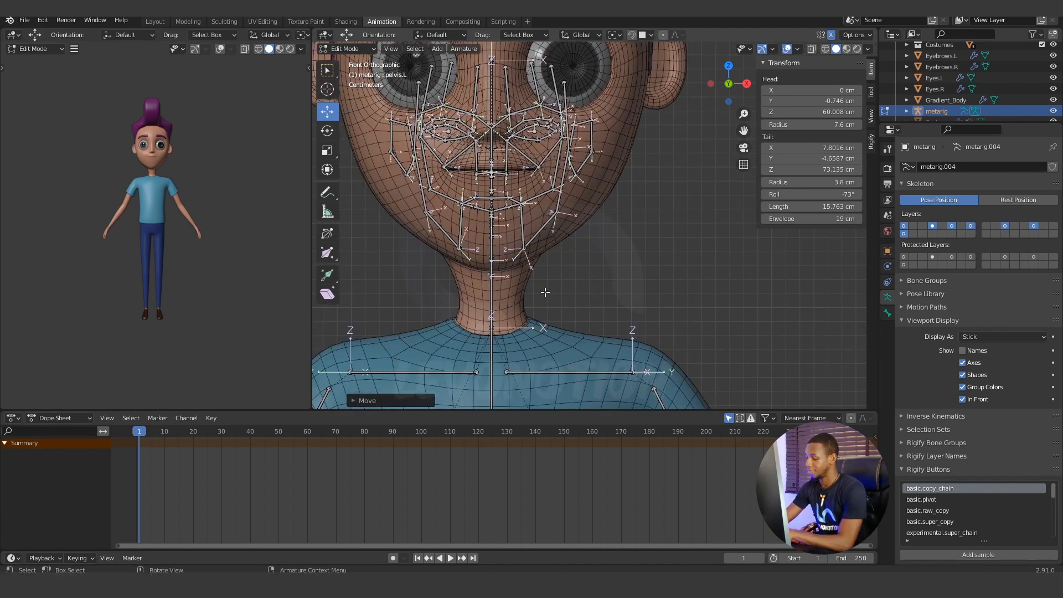
{"action": "key", "text": "KP_3"}
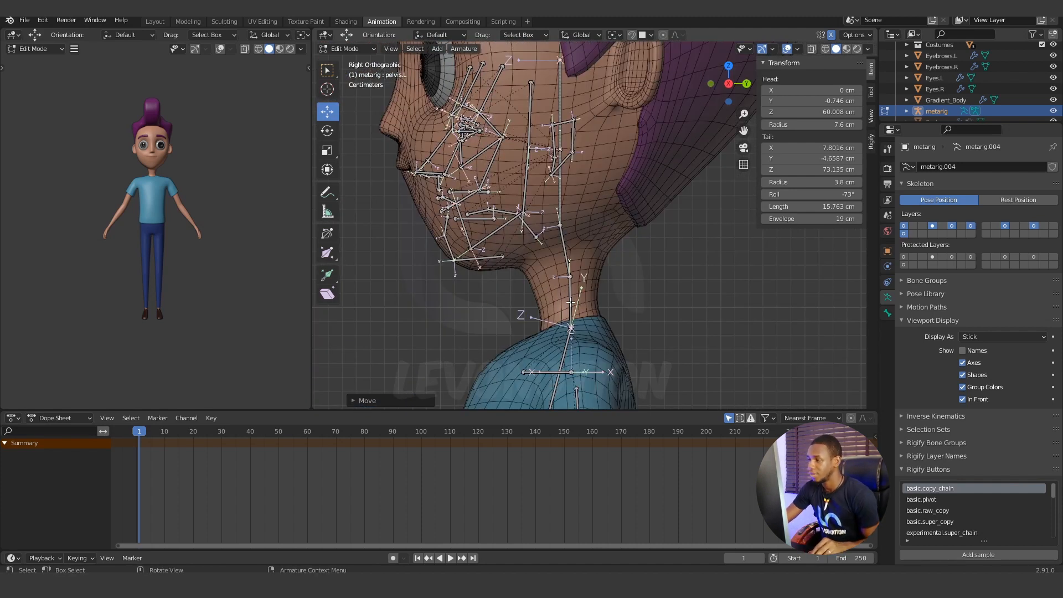
{"action": "left_click", "coordinate": [571, 302]}
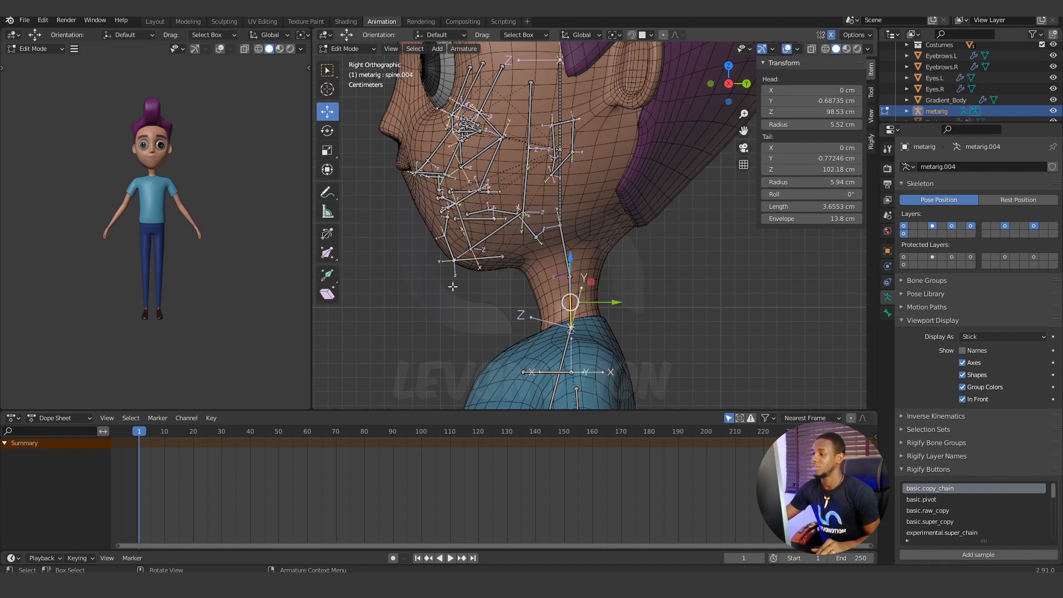
{"action": "left_click", "coordinate": [566, 243]}
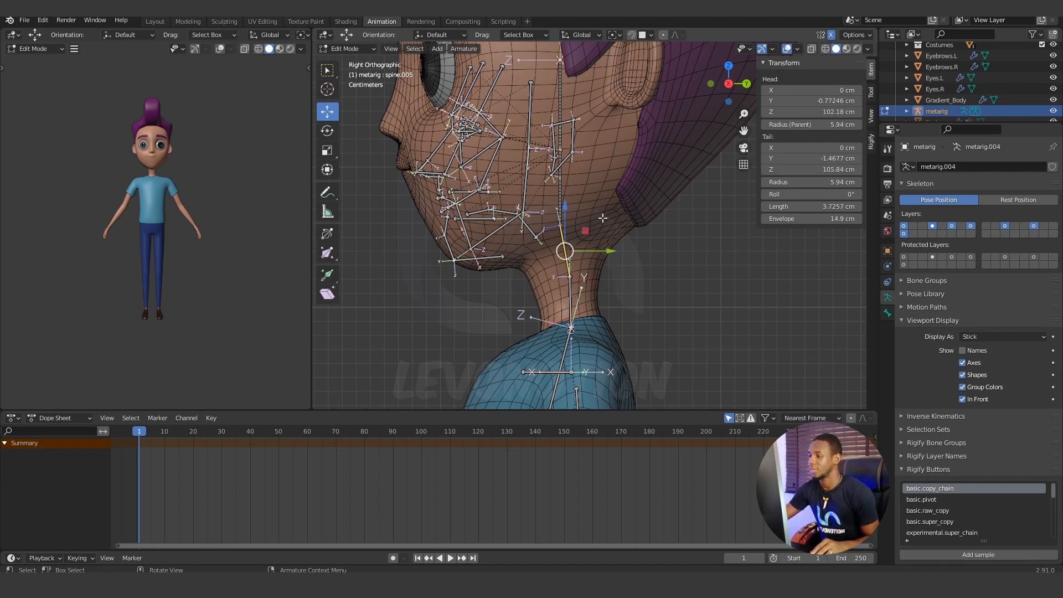
{"action": "middle_click_drag", "start_coordinate": [589, 306], "coordinate": [603, 302], "text": "shift"}
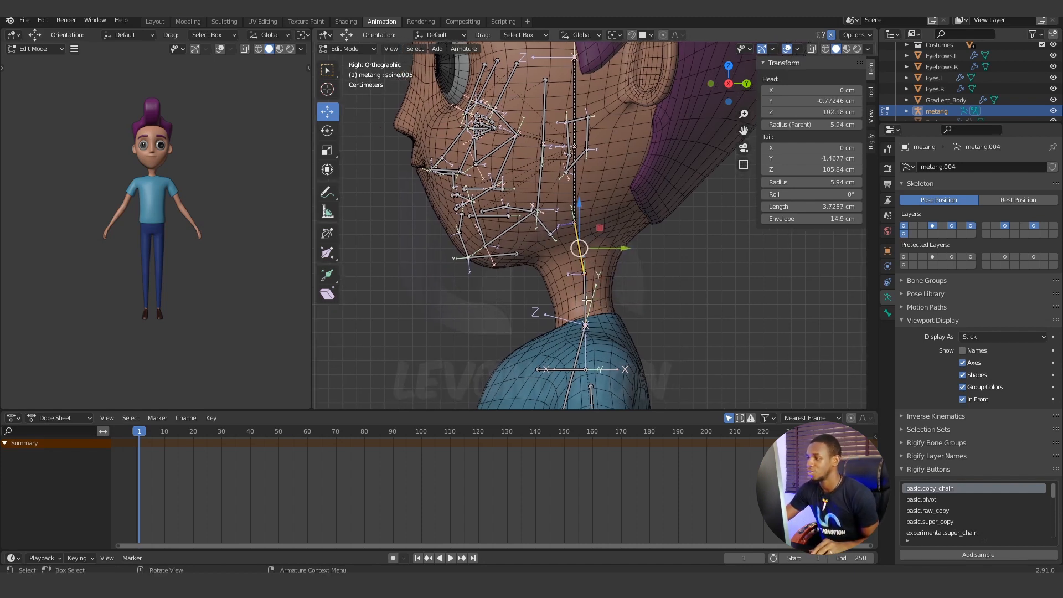
{"action": "left_click", "coordinate": [586, 300]}
{"action": "scroll", "coordinate": [587, 325], "scroll_direction": "down", "scroll_amount": 3}
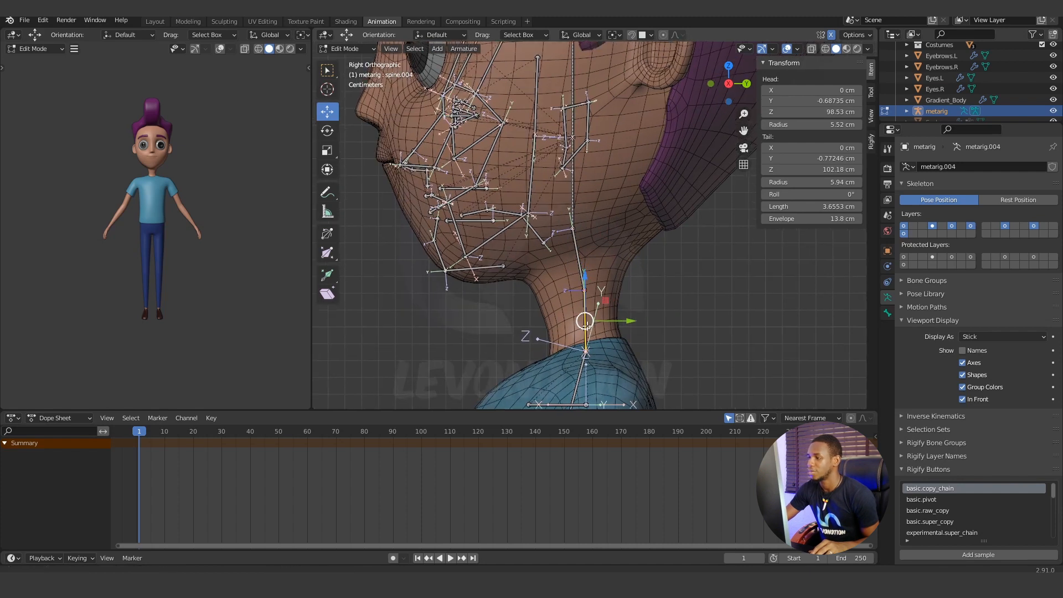
Raise the upper end of the head bone toward the top of the head, to a tail Z of about 139 cm.
{"action": "middle_click_drag", "start_coordinate": [587, 264], "coordinate": [598, 229]}
{"action": "left_click", "coordinate": [585, 170]}
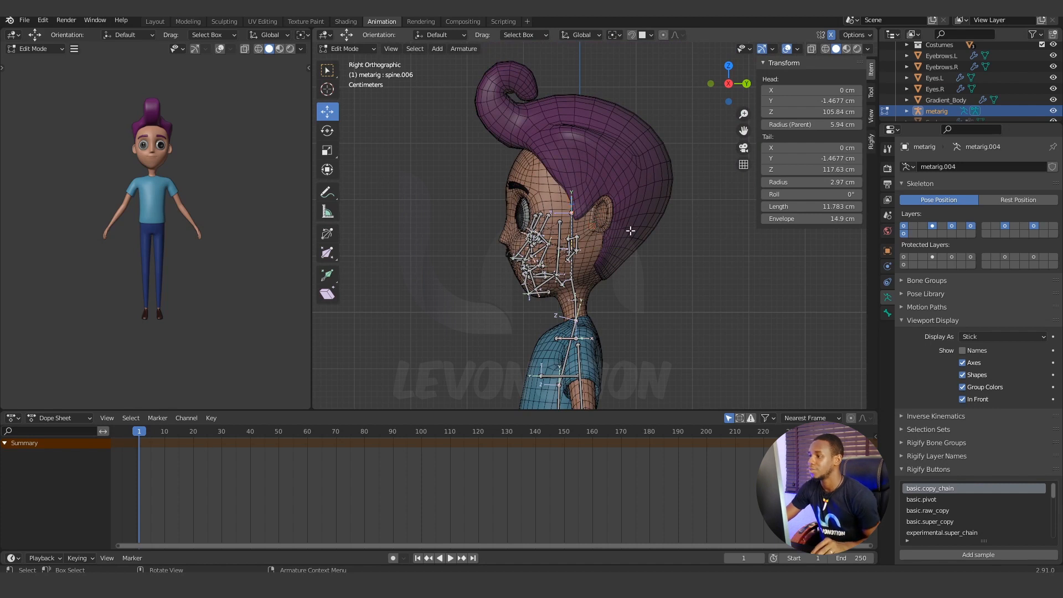
{"action": "left_click_drag", "start_coordinate": [573, 170], "coordinate": [576, 50]}
{"action": "middle_click_drag", "start_coordinate": [634, 247], "coordinate": [670, 309]}
Examine the bones inside the head up close and pick out the face bone at the head bone's base.
{"action": "scroll", "coordinate": [619, 274], "scroll_direction": "up", "scroll_amount": 2}
{"action": "scroll", "coordinate": [576, 293], "scroll_direction": "up", "scroll_amount": 5}
{"action": "scroll", "coordinate": [629, 279], "scroll_direction": "up", "scroll_amount": 2}
{"action": "scroll", "coordinate": [648, 290], "scroll_direction": "up", "scroll_amount": 3}
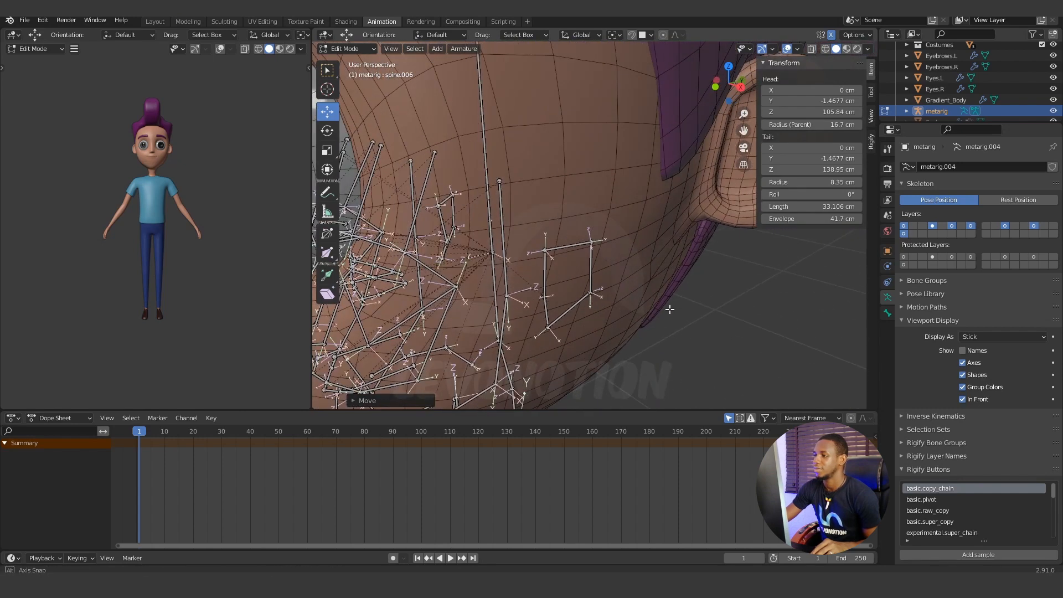
{"action": "left_click", "coordinate": [743, 327]}
{"action": "scroll", "coordinate": [743, 327], "scroll_direction": "down", "scroll_amount": 4}
{"action": "middle_click_drag", "start_coordinate": [538, 265], "coordinate": [605, 255]}
{"action": "left_click", "coordinate": [607, 252]}
{"action": "scroll", "coordinate": [640, 242], "scroll_direction": "up", "scroll_amount": 2}
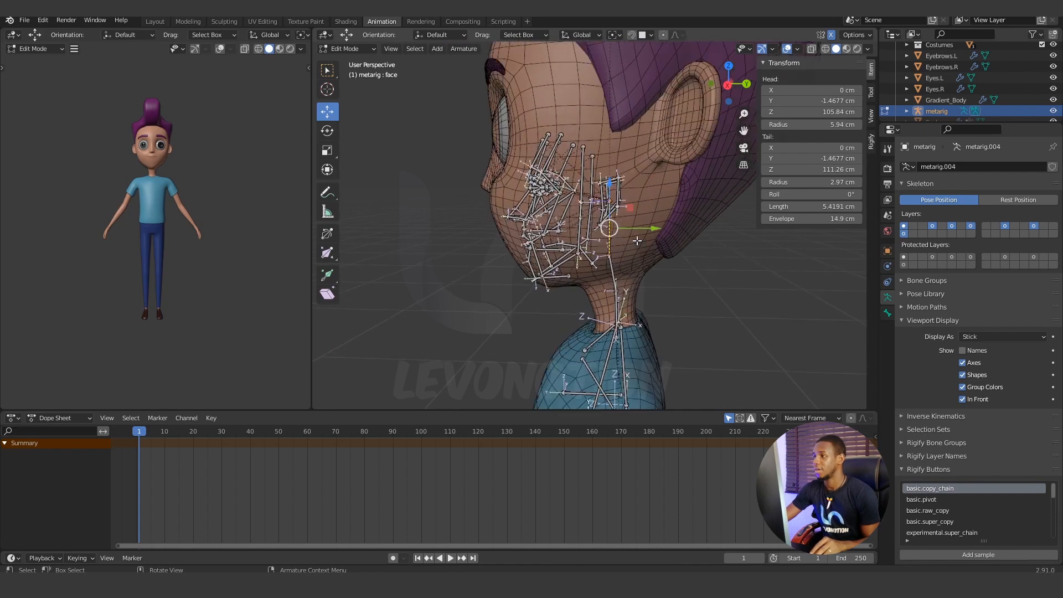
Box-select the torso, arm and hand bones and hide them.
{"action": "middle_click_drag", "start_coordinate": [654, 231], "coordinate": [504, 251], "text": "shift"}
{"action": "scroll", "coordinate": [610, 243], "scroll_direction": "down", "scroll_amount": 2}
{"action": "scroll", "coordinate": [604, 246], "scroll_direction": "up", "scroll_amount": 3}
{"action": "scroll", "coordinate": [585, 218], "scroll_direction": "down", "scroll_amount": 3}
{"action": "scroll", "coordinate": [541, 226], "scroll_direction": "down", "scroll_amount": 4}
{"action": "left_click", "coordinate": [504, 251]}
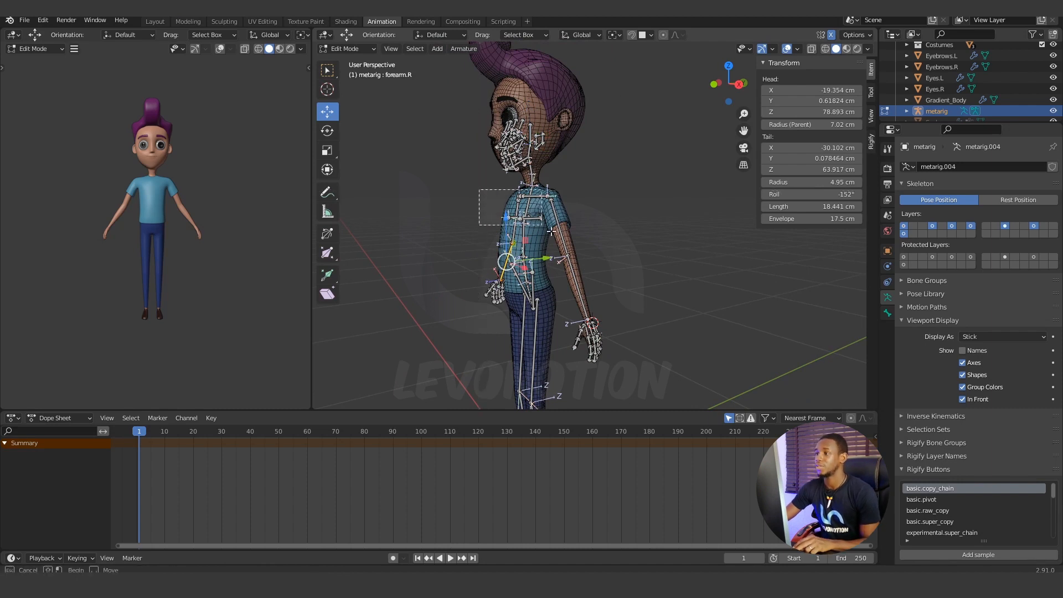
{"action": "left_click_drag", "start_coordinate": [479, 190], "coordinate": [662, 392]}
{"action": "scroll", "coordinate": [662, 388], "scroll_direction": "down", "scroll_amount": 4}
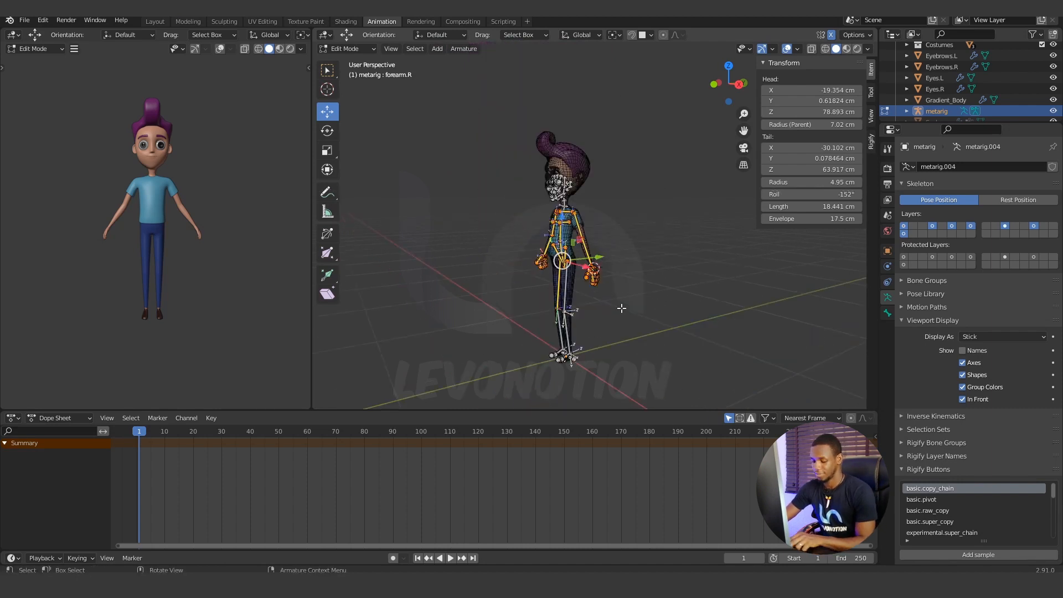
{"action": "key", "text": "h"}
Box-select the remaining leg and foot bones and hide them.
{"action": "scroll", "coordinate": [603, 325], "scroll_direction": "up", "scroll_amount": 4}
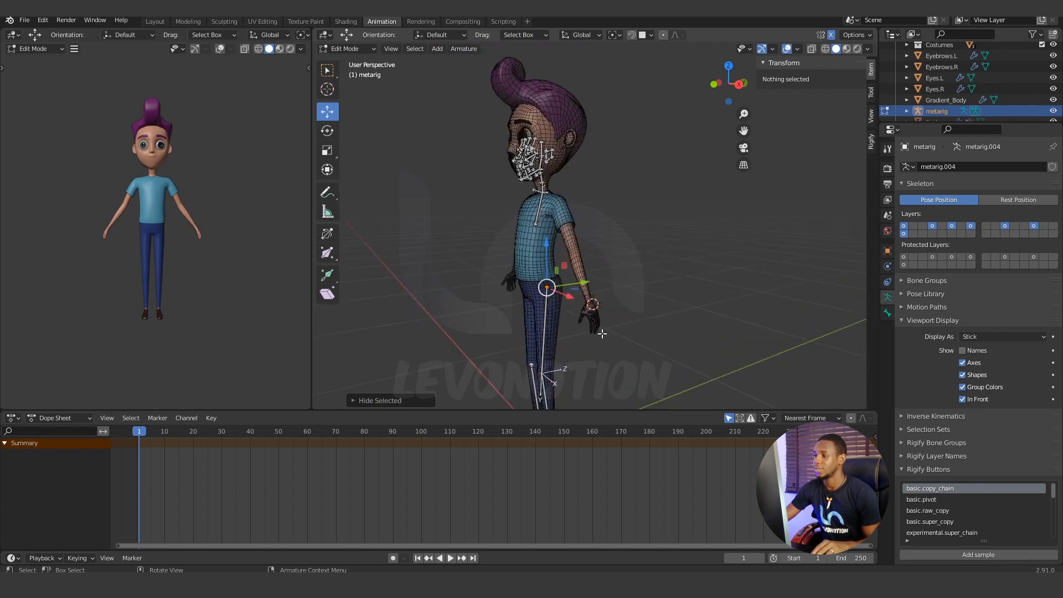
{"action": "middle_click_drag", "start_coordinate": [602, 333], "coordinate": [614, 265], "text": "shift"}
{"action": "key", "text": "b"}
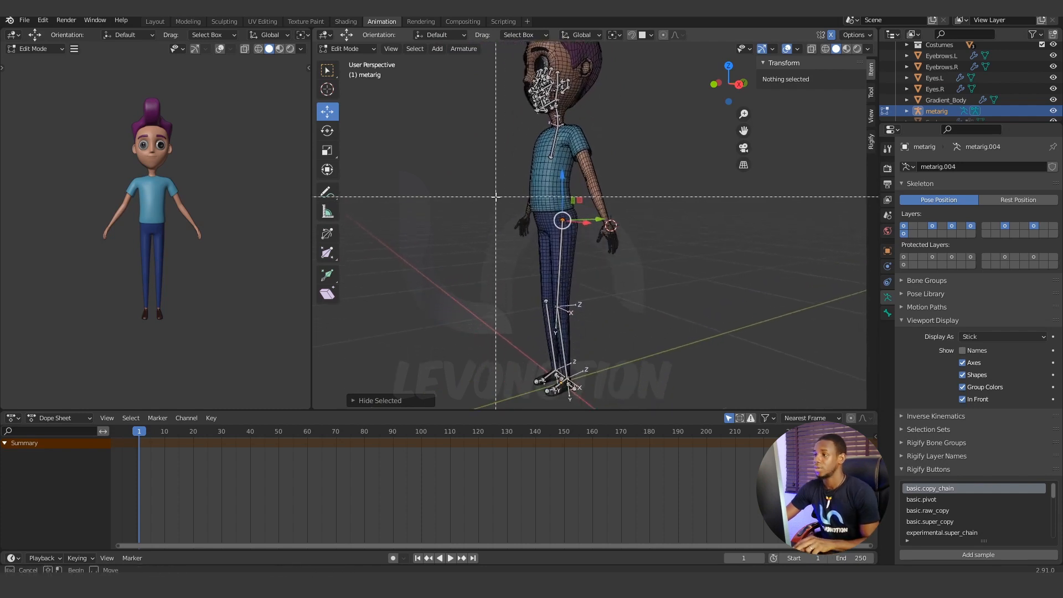
{"action": "left_click_drag", "start_coordinate": [496, 196], "coordinate": [663, 410]}
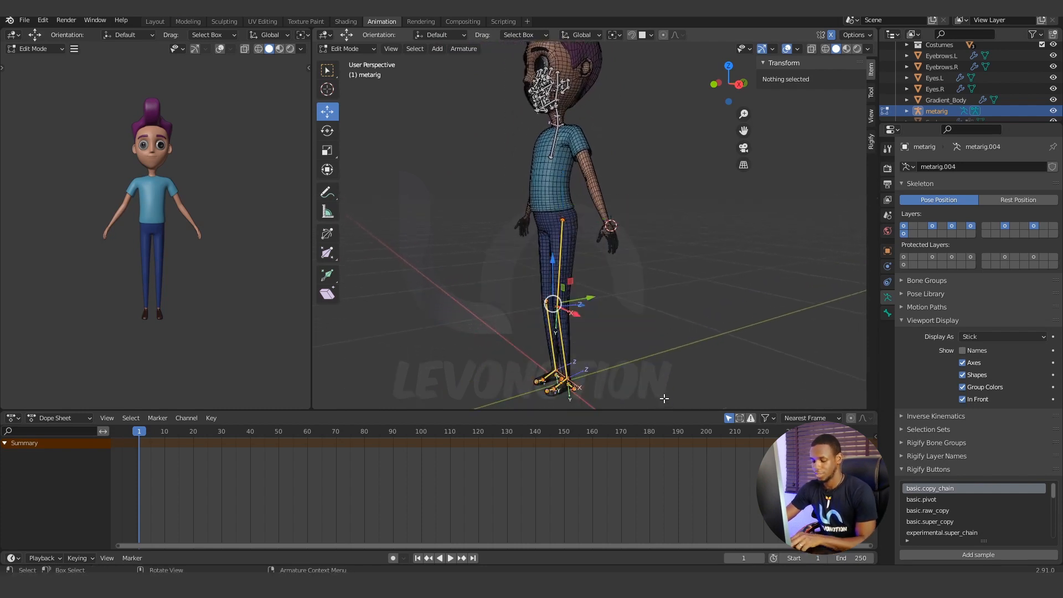
{"action": "key", "text": "h"}
Hide the upper spine bone that remains in the chest.
{"action": "scroll", "coordinate": [628, 301], "scroll_direction": "up", "scroll_amount": 5}
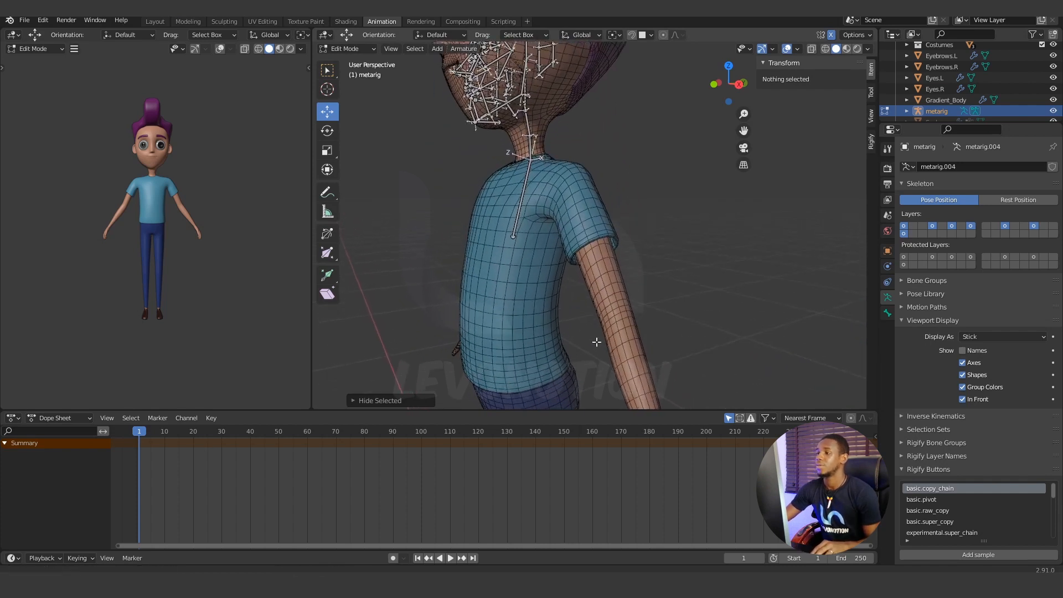
{"action": "middle_click_drag", "start_coordinate": [597, 342], "coordinate": [602, 369], "text": "shift"}
{"action": "left_click", "coordinate": [530, 214]}
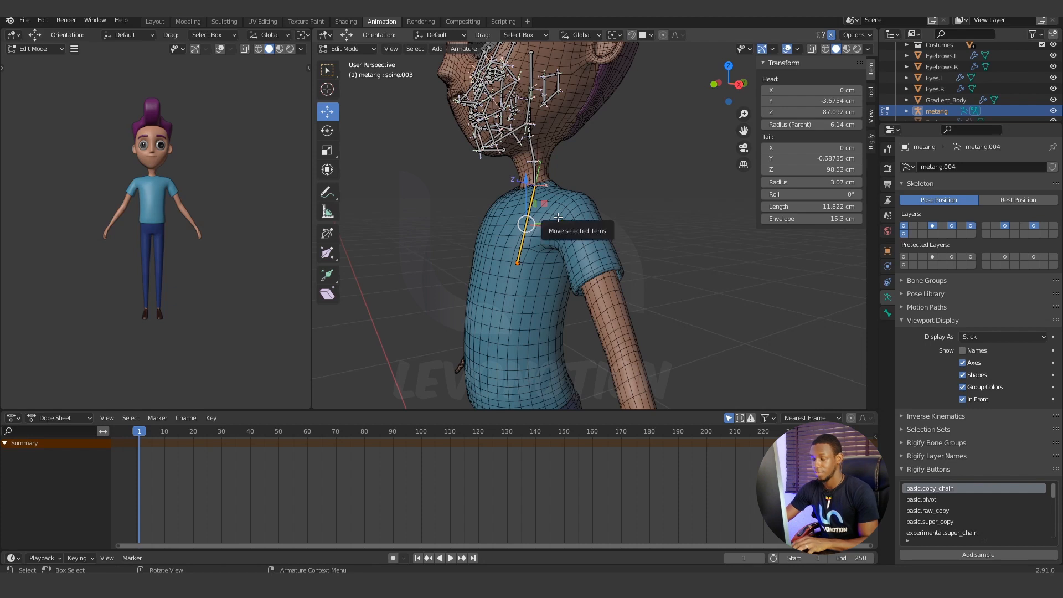
{"action": "key", "text": "h"}
Select both neck bones together and hide them.
{"action": "scroll", "coordinate": [570, 194], "scroll_direction": "up", "scroll_amount": 2}
{"action": "middle_click_drag", "start_coordinate": [595, 138], "coordinate": [645, 287], "text": "shift"}
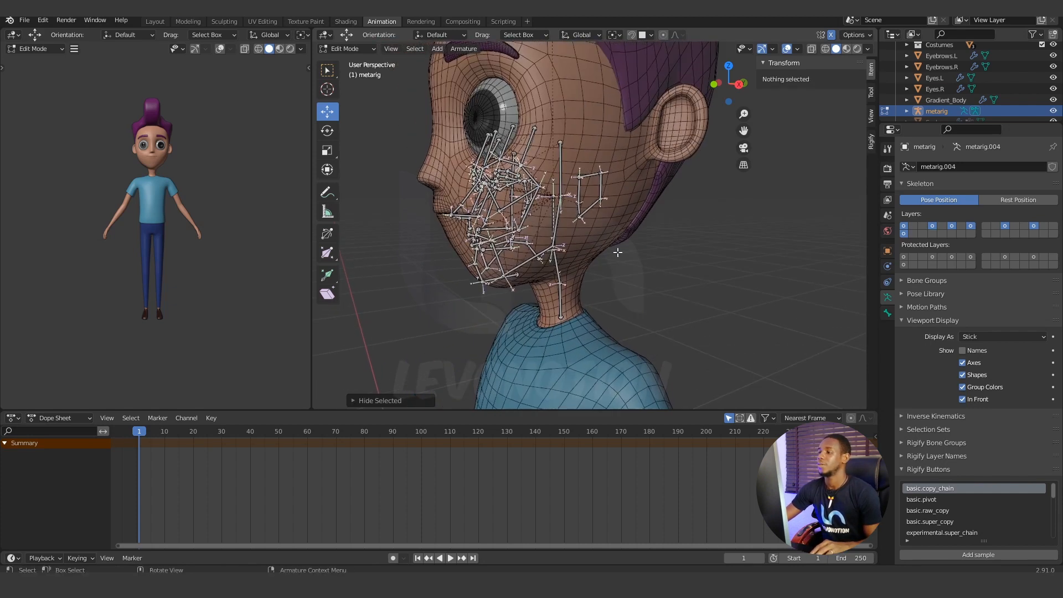
{"action": "middle_click_drag", "start_coordinate": [618, 253], "coordinate": [564, 215]}
{"action": "scroll", "coordinate": [577, 245], "scroll_direction": "up", "scroll_amount": 3}
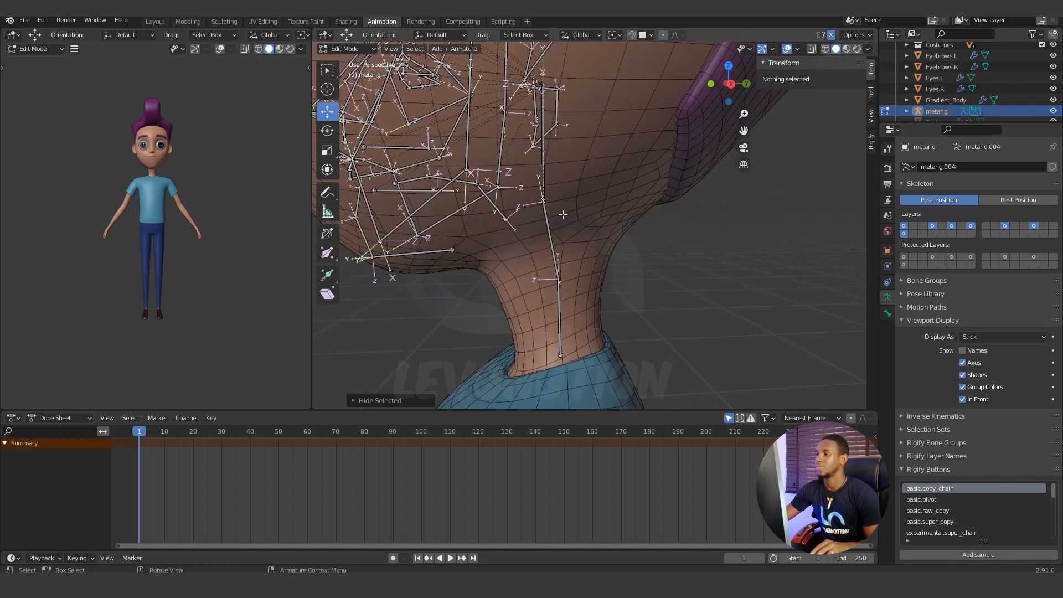
{"action": "left_click", "coordinate": [551, 236]}
{"action": "left_click", "coordinate": [561, 311]}
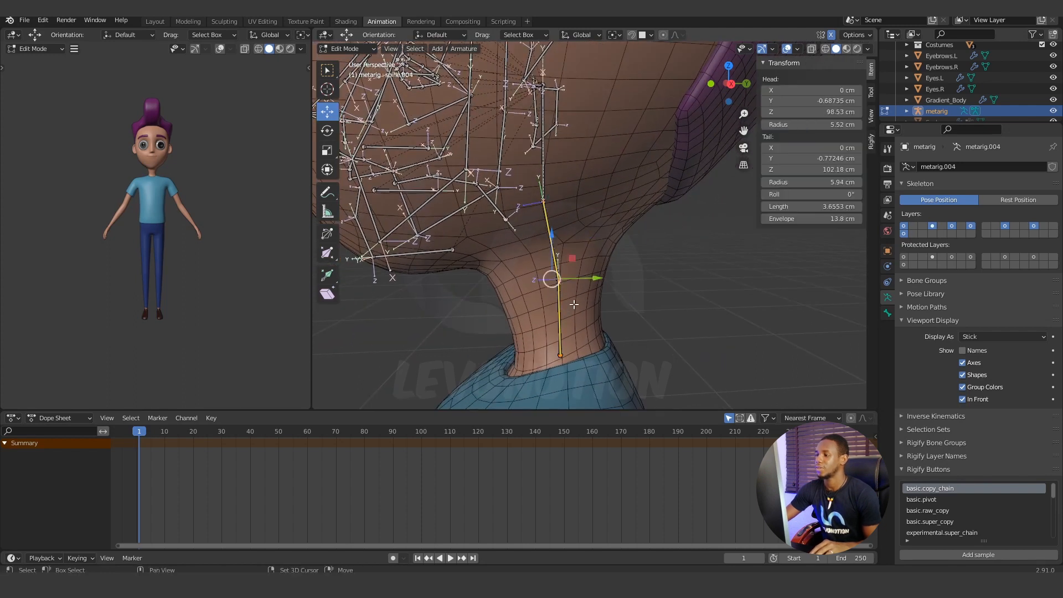
{"action": "key", "text": "h"}
Hide the main face bone standing vertically inside the head.
{"action": "middle_click_drag", "start_coordinate": [580, 299], "coordinate": [597, 229]}
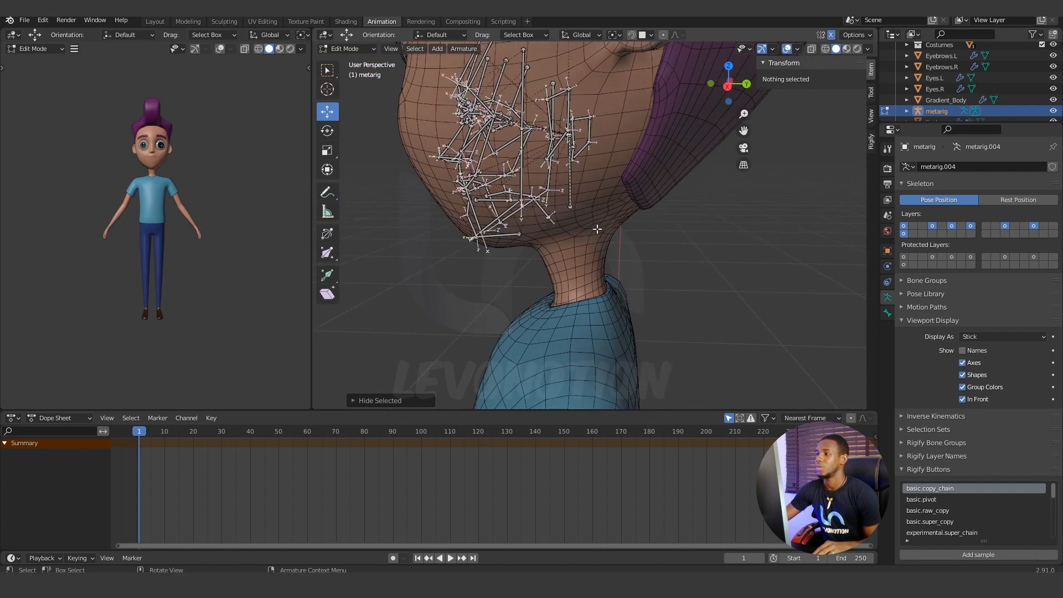
{"action": "left_click", "coordinate": [573, 184]}
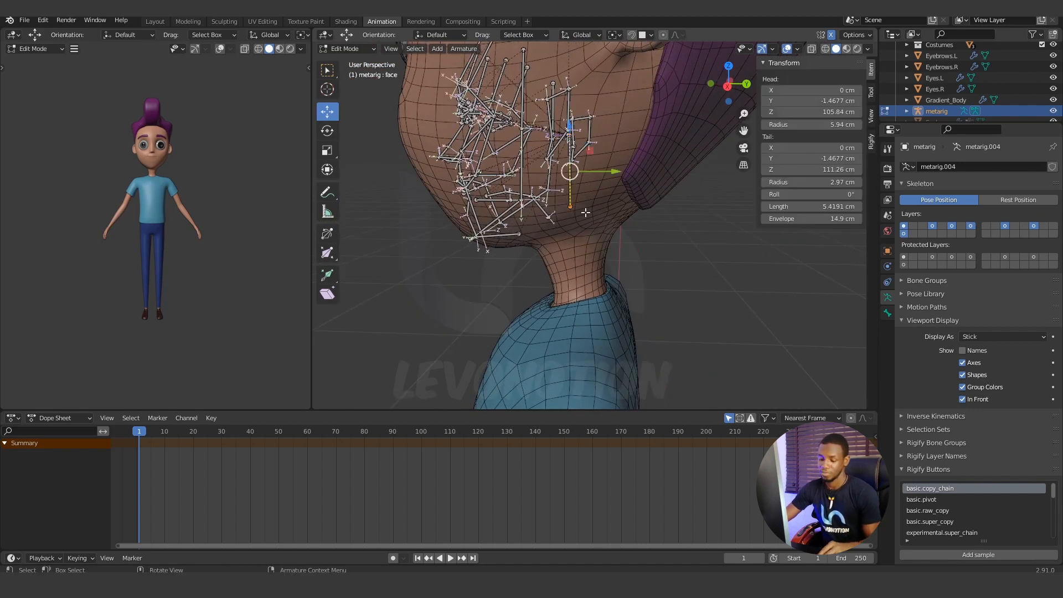
{"action": "middle_click_drag", "start_coordinate": [593, 199], "coordinate": [628, 205]}
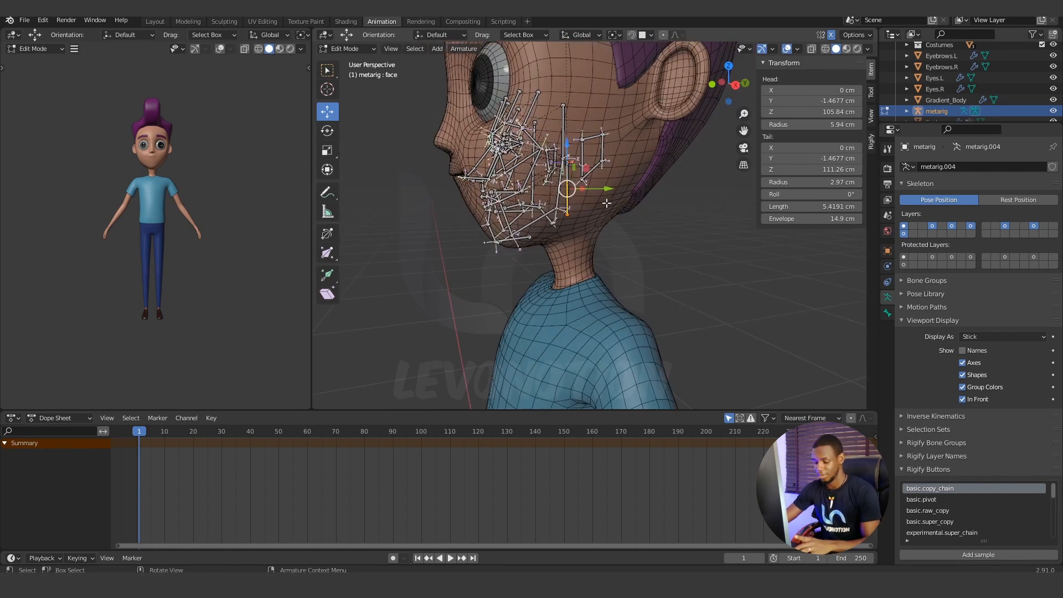
{"action": "key", "text": "h"}
Select all the remaining face bones and scale them up by about 1.9 in the front view.
{"action": "mouse_move", "coordinate": [566, 208]}
{"action": "middle_mouse_down"}
{"action": "mouse_move", "coordinate": [594, 216]}
{"action": "mouse_move", "coordinate": [519, 223]}
{"action": "mouse_move", "coordinate": [558, 205]}
{"action": "middle_mouse_up"}
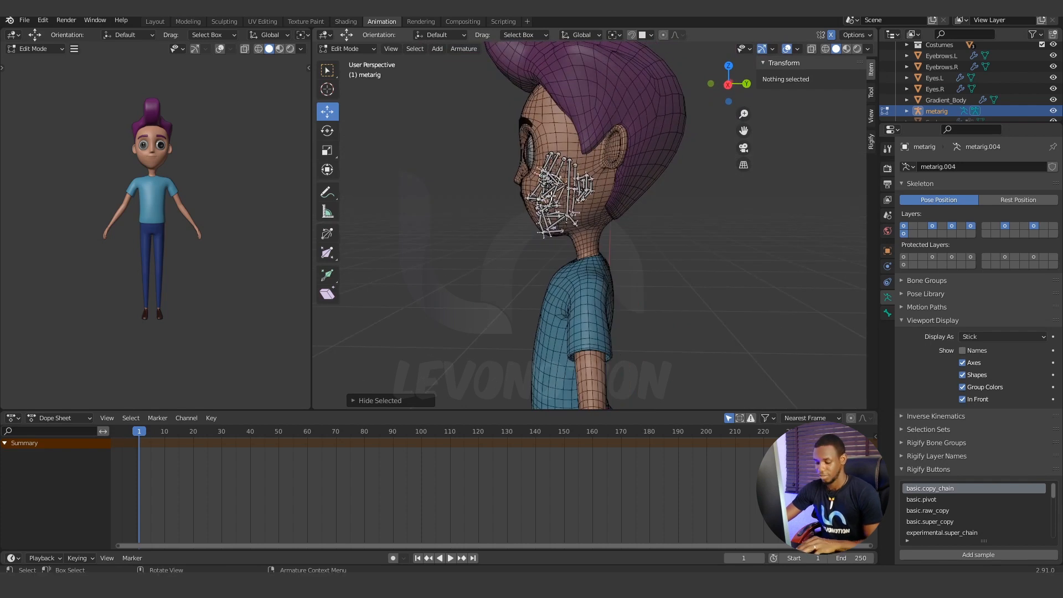
{"action": "left_click_drag", "start_coordinate": [490, 138], "coordinate": [619, 254]}
{"action": "scroll", "coordinate": [576, 243], "scroll_direction": "down", "scroll_amount": 3}
{"action": "scroll", "coordinate": [543, 241], "scroll_direction": "up", "scroll_amount": 4}
{"action": "middle_click_drag", "start_coordinate": [505, 249], "coordinate": [565, 259]}
{"action": "key", "text": "KP_1"}
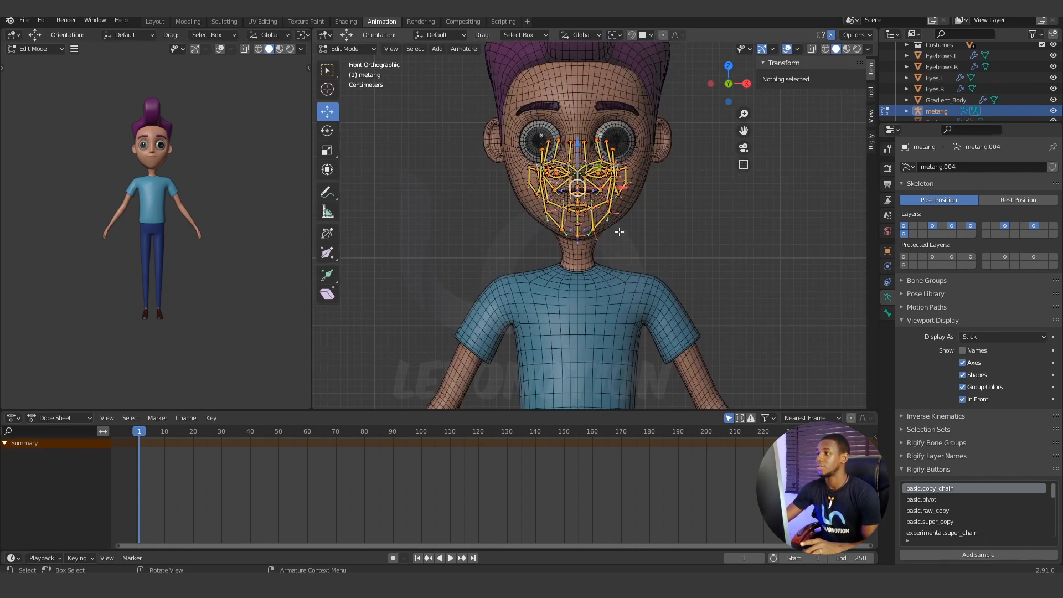
{"action": "scroll", "coordinate": [620, 240], "scroll_direction": "down", "scroll_amount": 3}
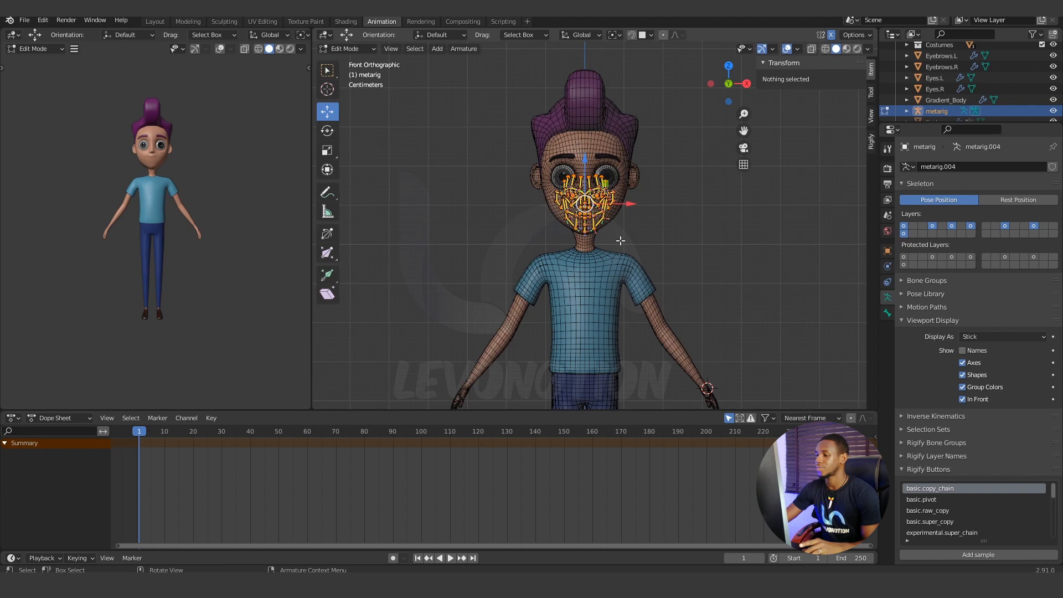
{"action": "key", "text": "s"}
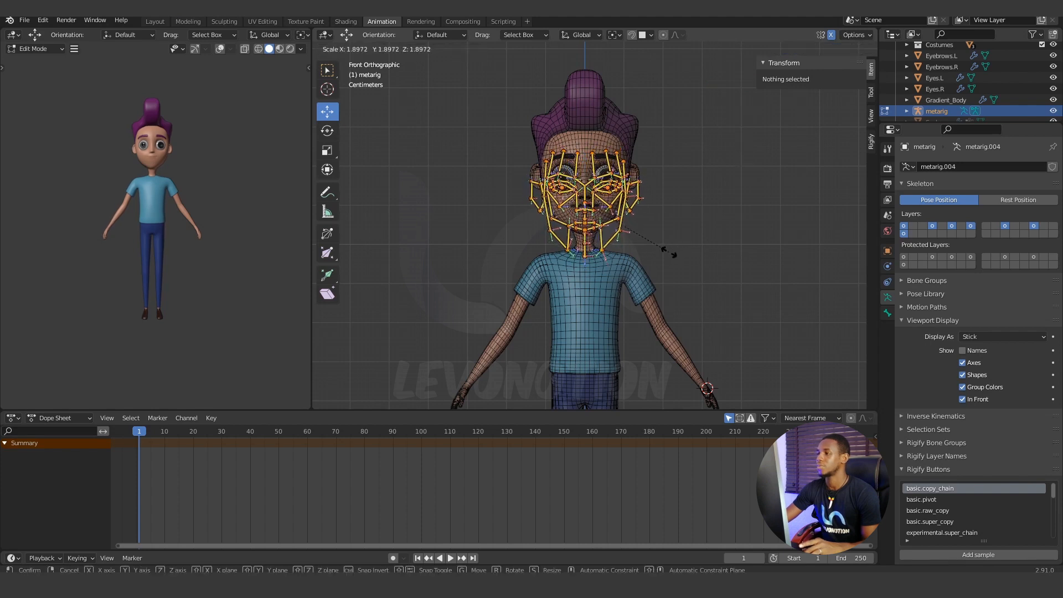
{"action": "left_click", "coordinate": [669, 253]}
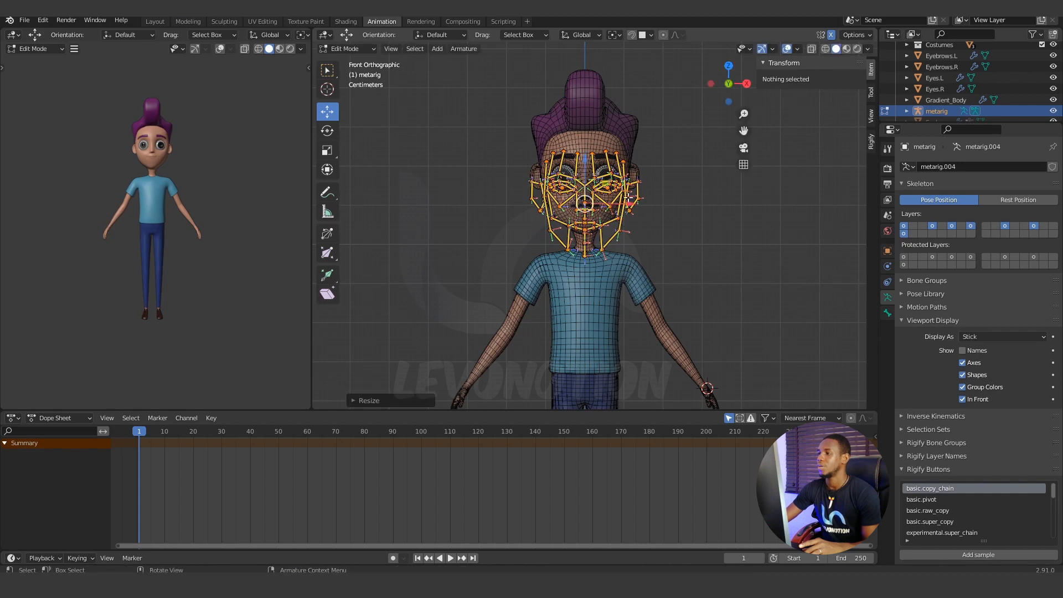
Move the enlarged face bones up to line up with the character's face in the front view, and deselect them.
{"action": "left_click_drag", "start_coordinate": [586, 160], "coordinate": [588, 136]}
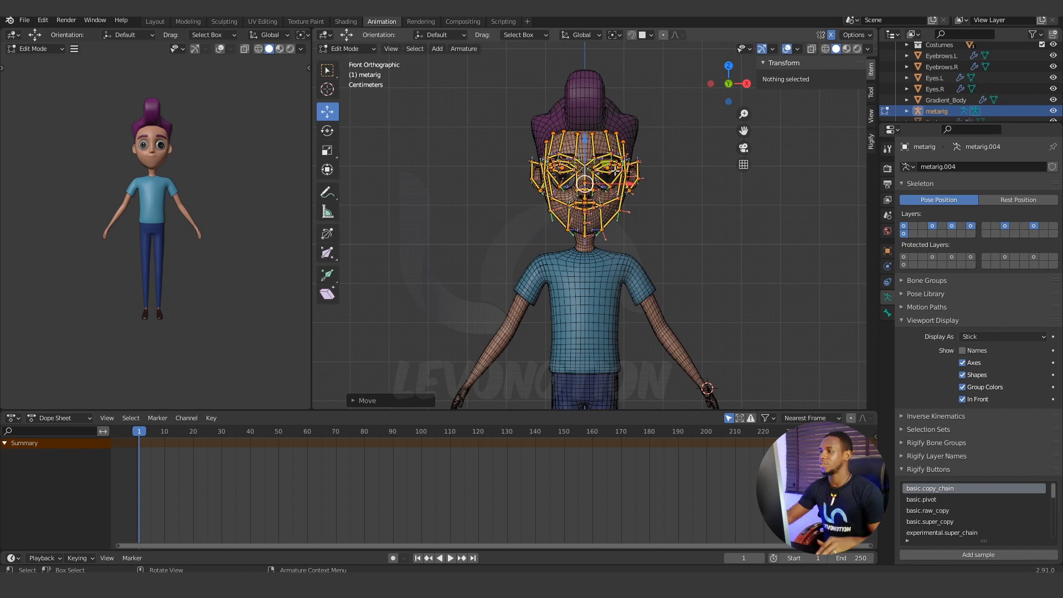
{"action": "scroll", "coordinate": [623, 185], "scroll_direction": "up", "scroll_amount": 5}
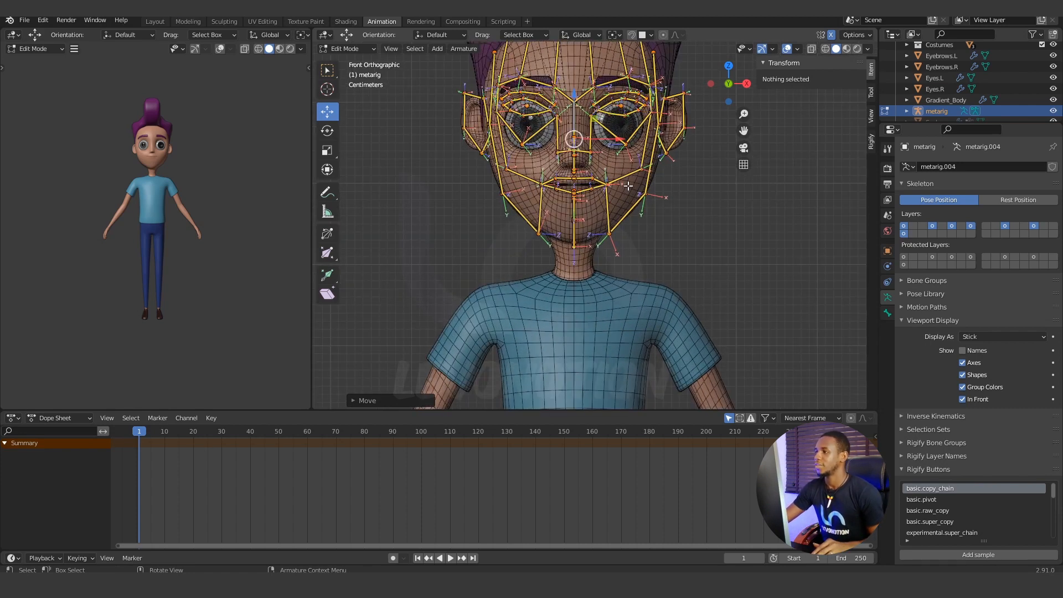
{"action": "left_click", "coordinate": [682, 190]}
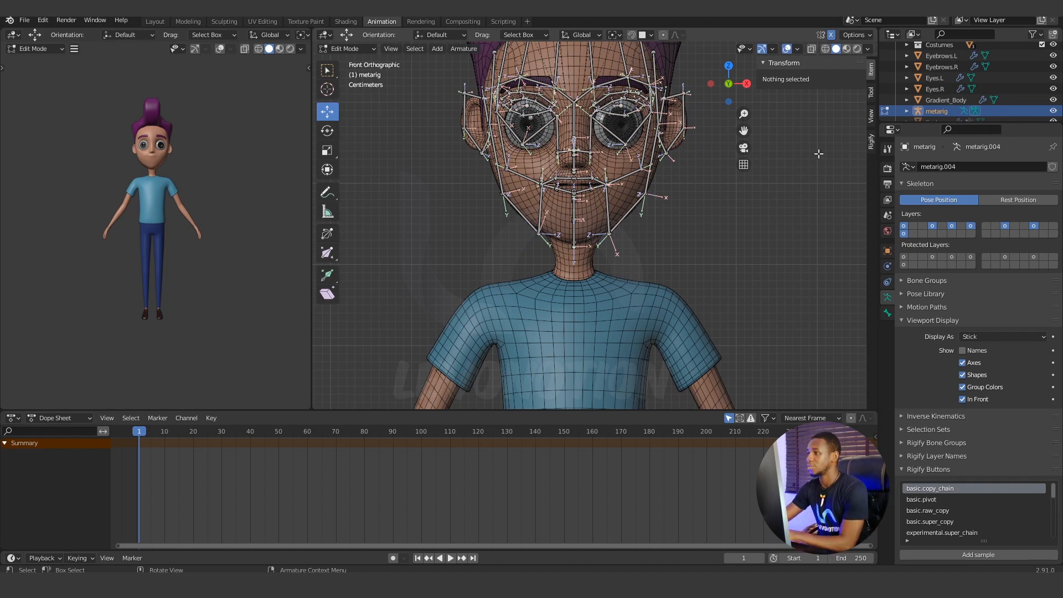
Circle-select the outer bones on the right half of the character's face, around the forehead, eye, ear and jaw, and hide them.
{"action": "key", "text": "KP_3"}
{"action": "scroll", "coordinate": [611, 183], "scroll_direction": "up", "scroll_amount": 2}
{"action": "middle_click_drag", "start_coordinate": [610, 183], "coordinate": [656, 240]}
{"action": "scroll", "coordinate": [641, 238], "scroll_direction": "down", "scroll_amount": 2}
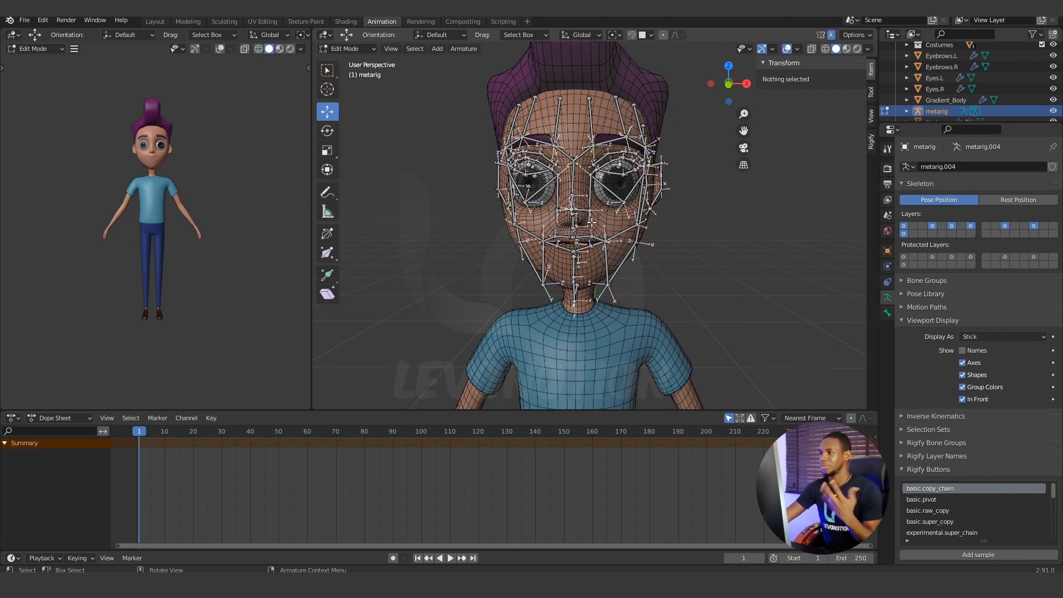
{"action": "middle_click_drag", "start_coordinate": [604, 217], "coordinate": [590, 217]}
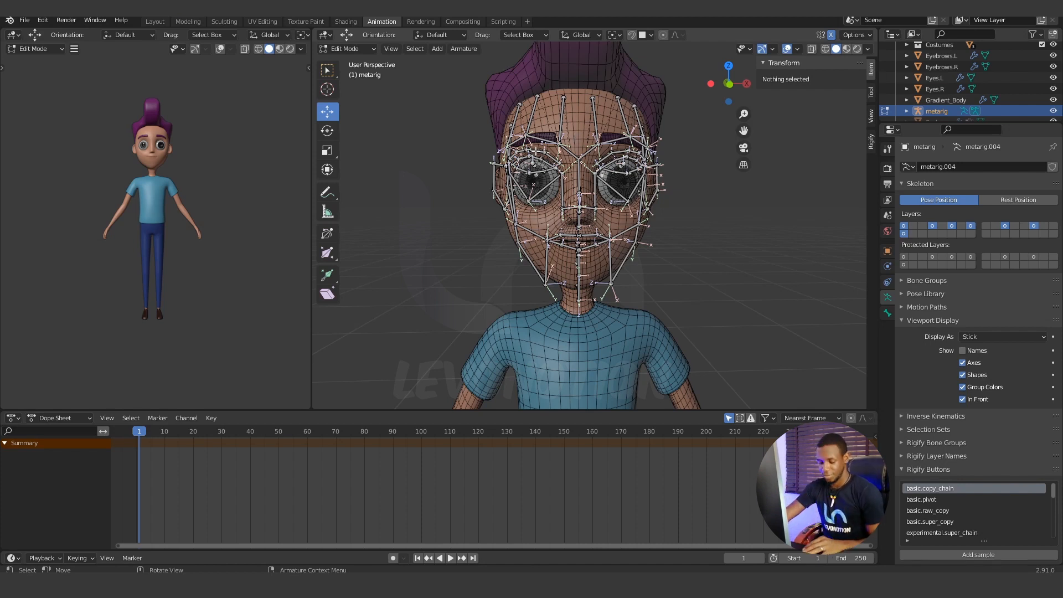
{"action": "key", "text": "c"}
{"action": "mouse_move", "coordinate": [485, 147]}
{"action": "left_mouse_down"}
{"action": "mouse_move", "coordinate": [529, 114]}
{"action": "mouse_move", "coordinate": [518, 241]}
{"action": "mouse_move", "coordinate": [507, 222]}
{"action": "mouse_move", "coordinate": [524, 255]}
{"action": "mouse_move", "coordinate": [538, 243]}
{"action": "left_mouse_up"}
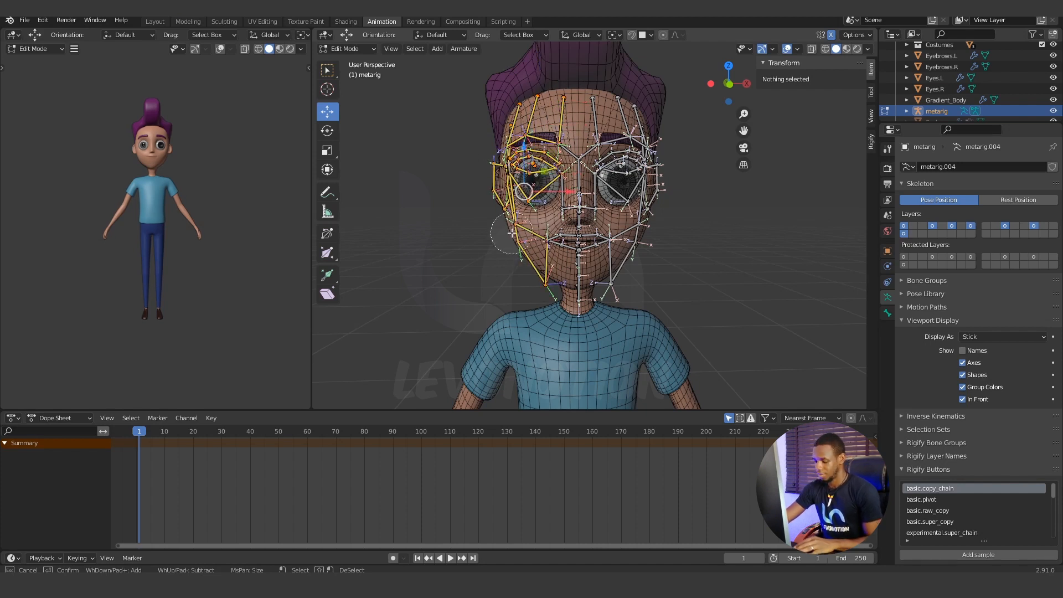
{"action": "key", "text": "Escape"}
{"action": "key", "text": "h"}
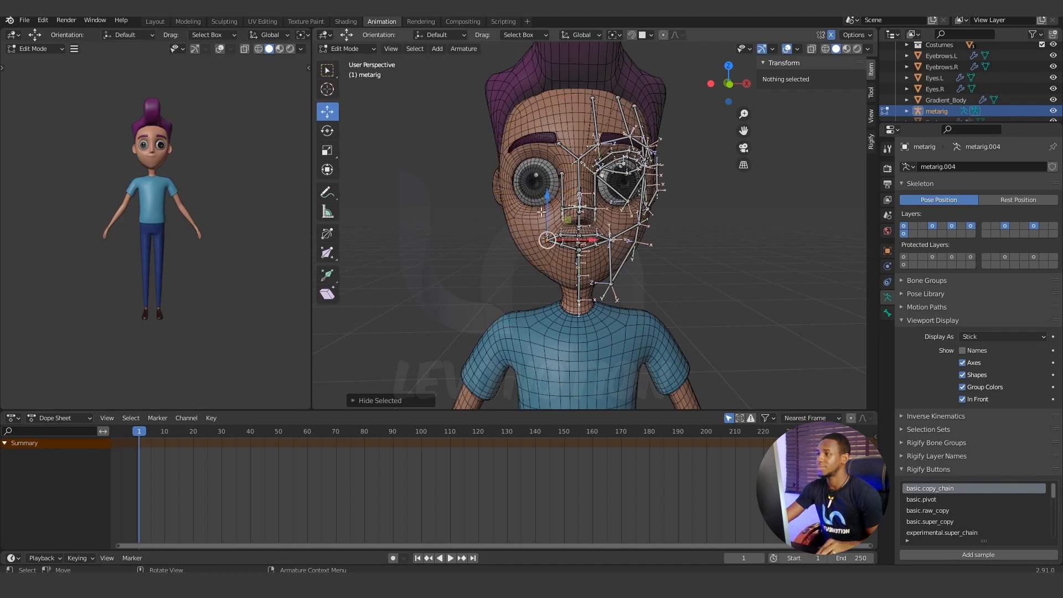
Hide the leftover vertical nose bone running beside the nose on the character's right half of the face.
{"action": "scroll", "coordinate": [529, 222], "scroll_direction": "up", "scroll_amount": 5}
{"action": "middle_click_drag", "start_coordinate": [526, 215], "coordinate": [552, 226]}
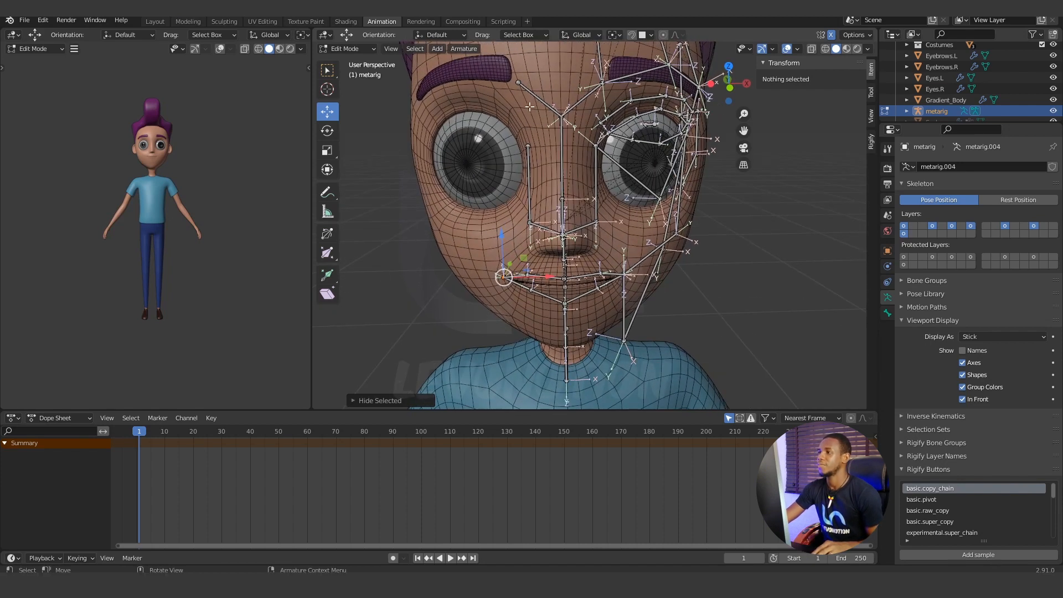
{"action": "scroll", "coordinate": [540, 150], "scroll_direction": "down", "scroll_amount": 3}
{"action": "left_click", "coordinate": [543, 157]}
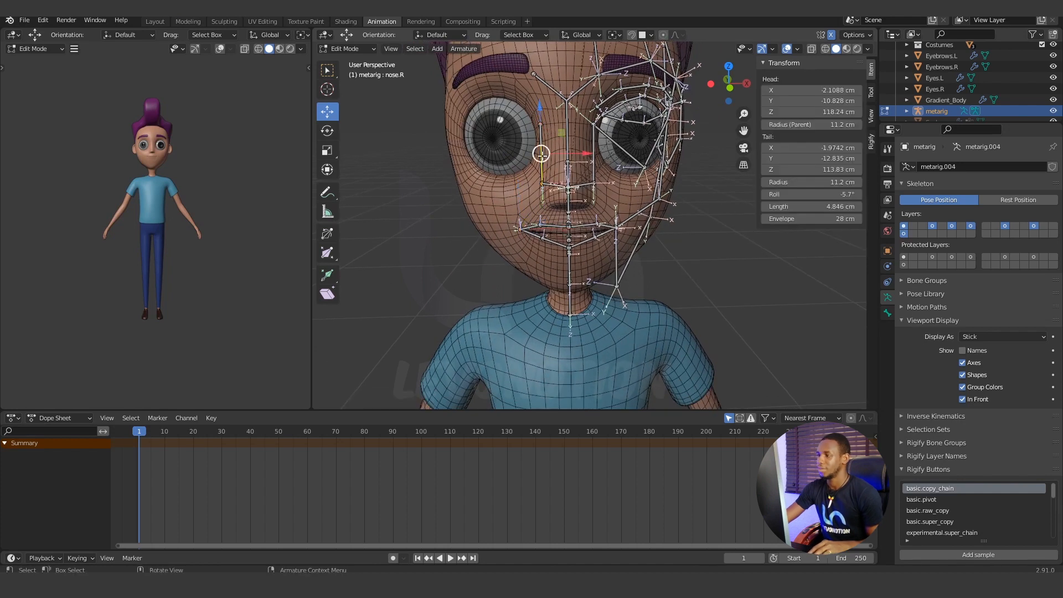
{"action": "key", "text": "h"}
{"action": "middle_click_drag", "start_coordinate": [532, 203], "coordinate": [562, 199]}
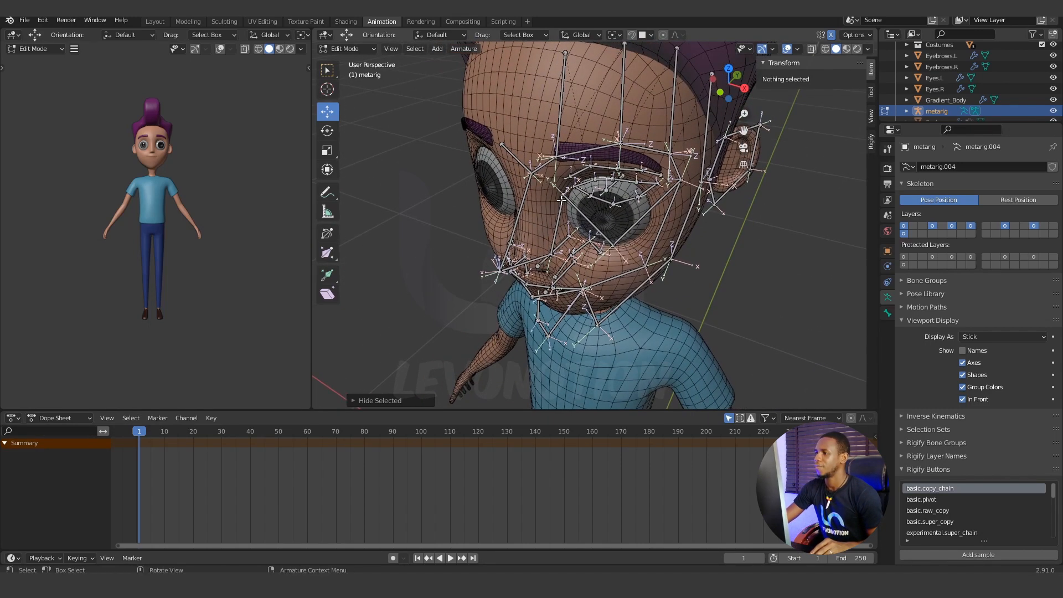
{"action": "left_click", "coordinate": [530, 173]}
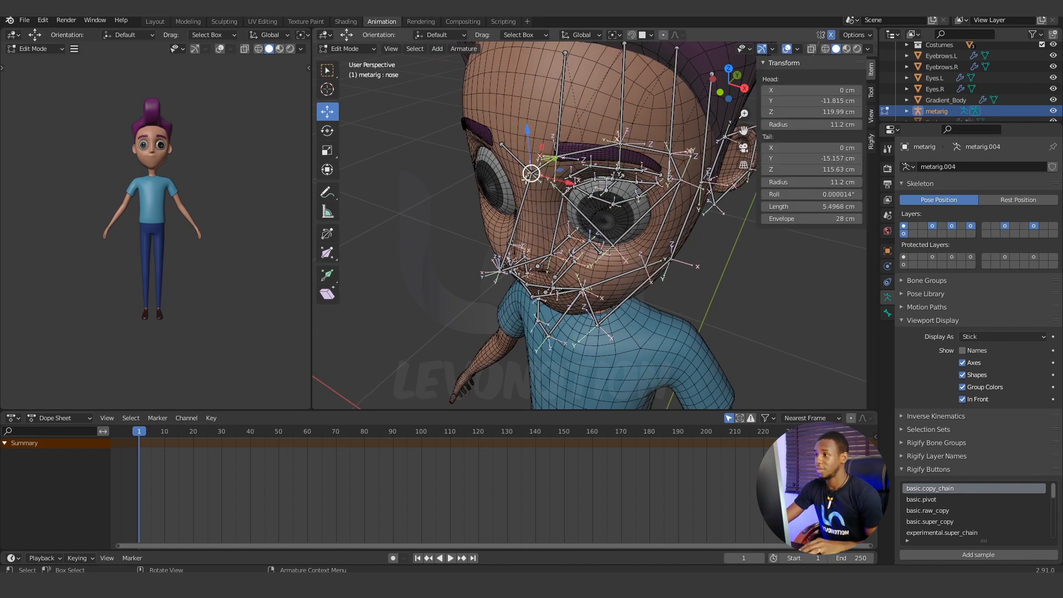
{"action": "scroll", "coordinate": [526, 178], "scroll_direction": "up", "scroll_amount": 5}
{"action": "middle_click_drag", "start_coordinate": [471, 108], "coordinate": [524, 167], "text": "shift"}
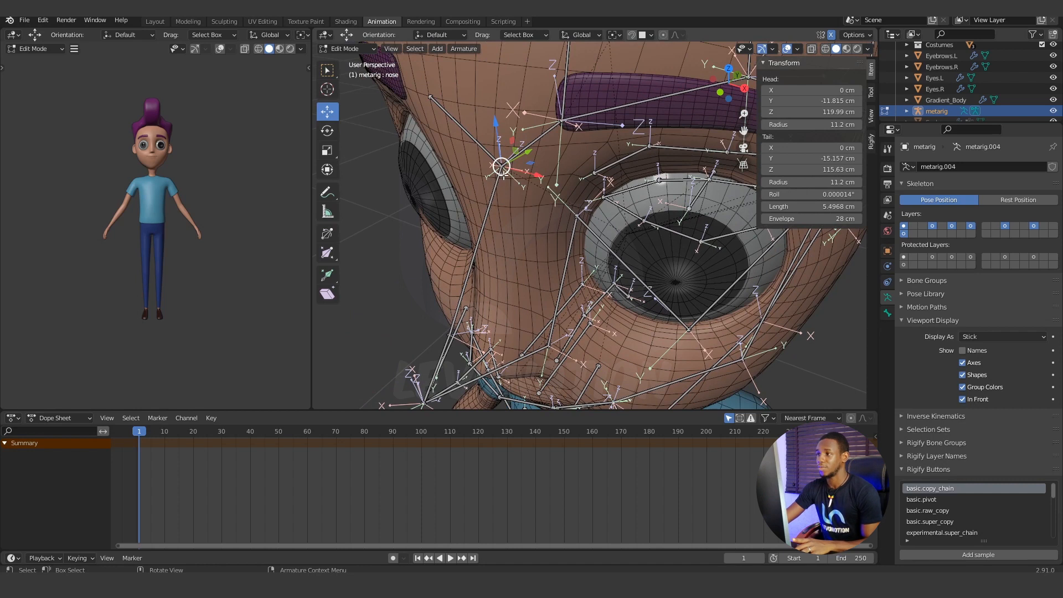
{"action": "mouse_move", "coordinate": [500, 173]}
{"action": "left_mouse_down"}
{"action": "mouse_move", "coordinate": [469, 185]}
{"action": "mouse_move", "coordinate": [496, 193]}
{"action": "left_mouse_up"}
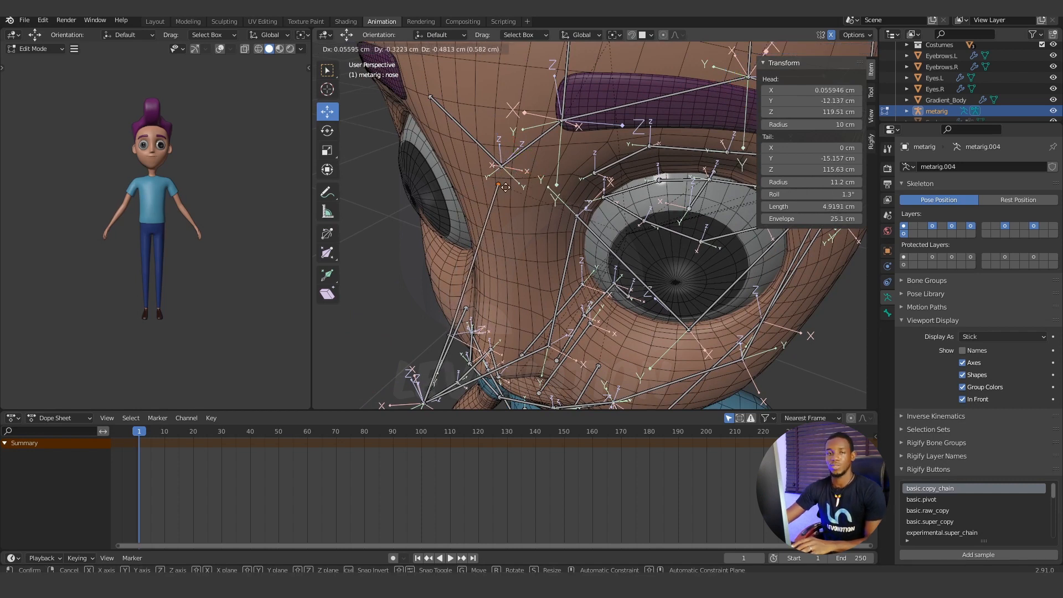
{"action": "right_click", "coordinate": [501, 193]}
{"action": "left_click", "coordinate": [384, 202]}
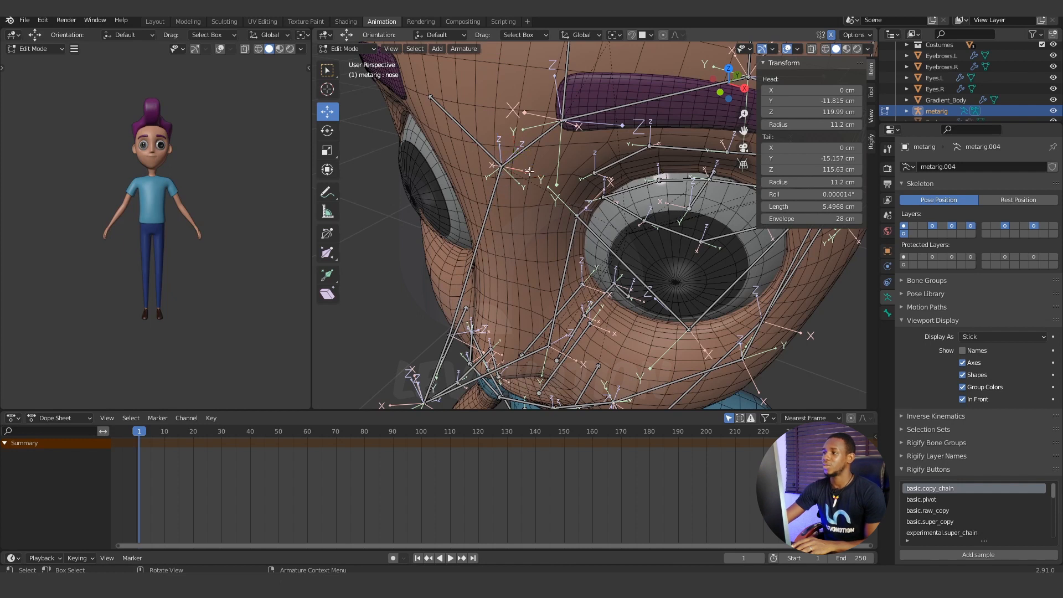
Circle-select the upper joint of the central nose bone between the eyes and set the transform pivot point to Individual Origins.
{"action": "key", "text": "c"}
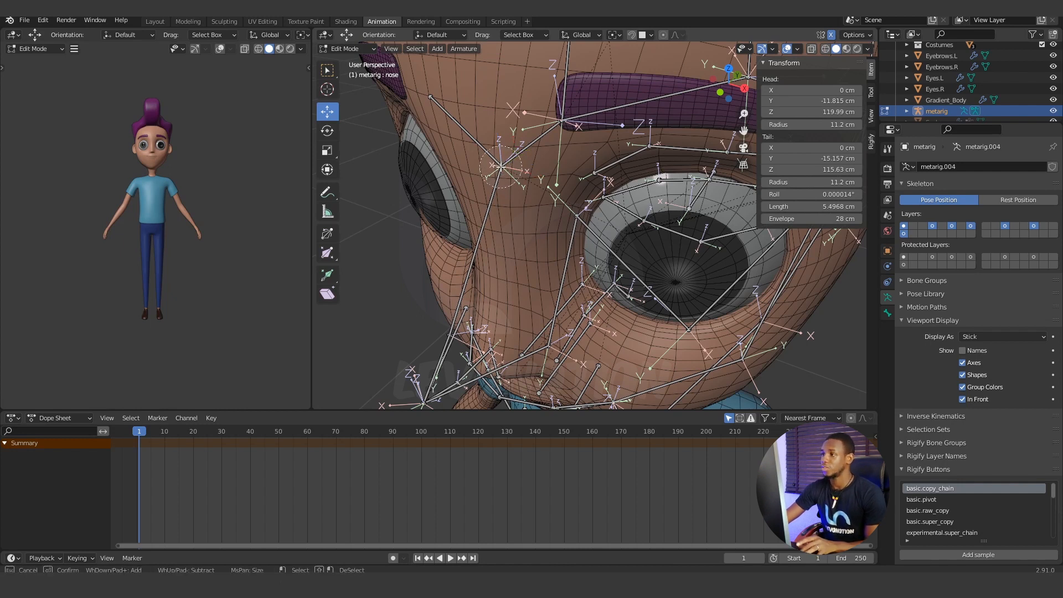
{"action": "left_click", "coordinate": [501, 166]}
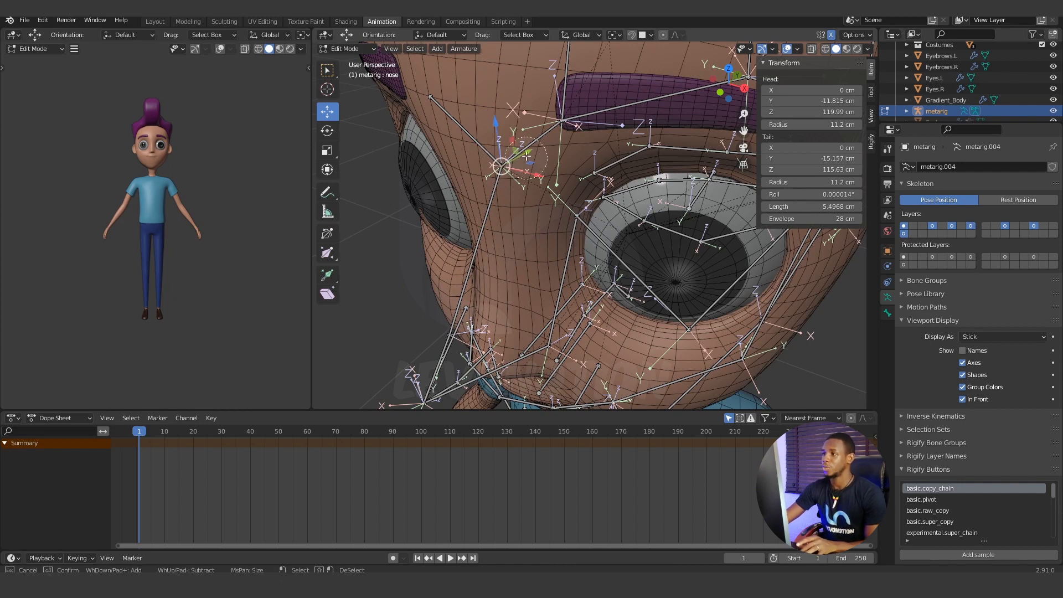
{"action": "right_click", "coordinate": [502, 167]}
{"action": "key", "text": "g"}
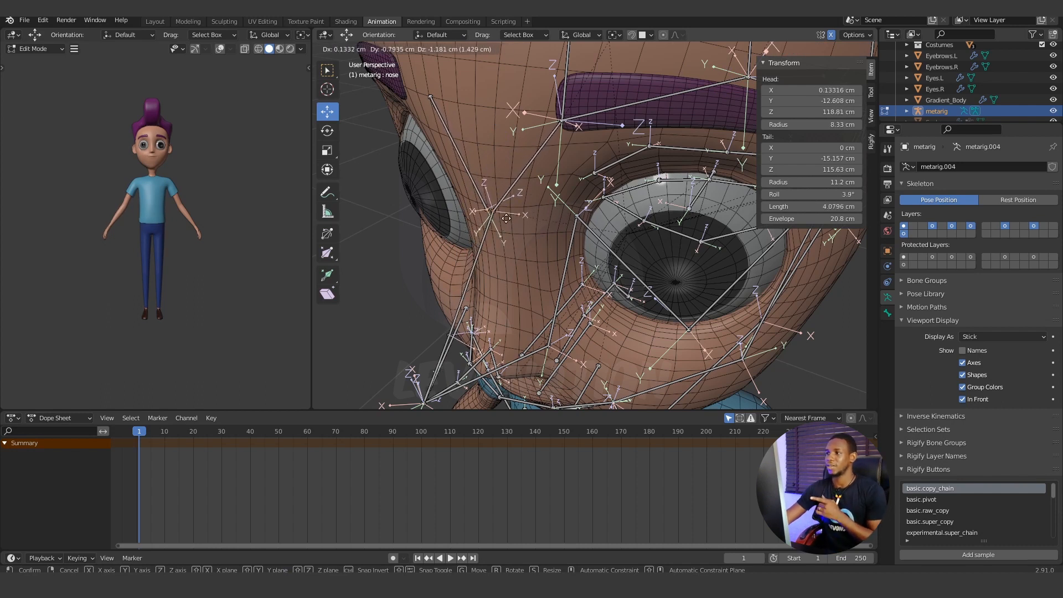
{"action": "right_click", "coordinate": [504, 225]}
{"action": "left_click", "coordinate": [619, 35]}
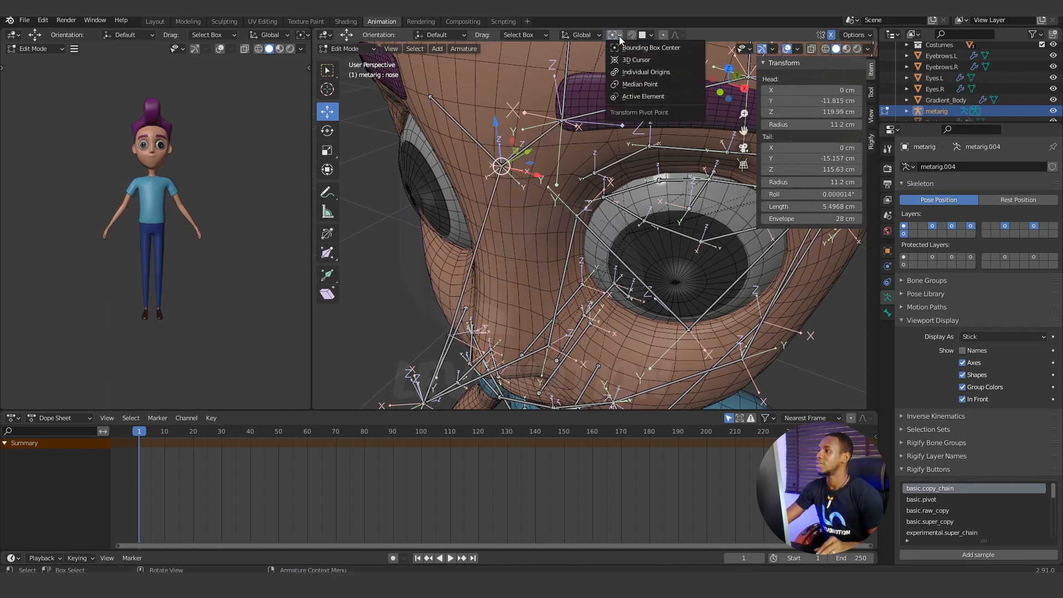
{"action": "left_click", "coordinate": [641, 72]}
{"action": "key", "text": "g"}
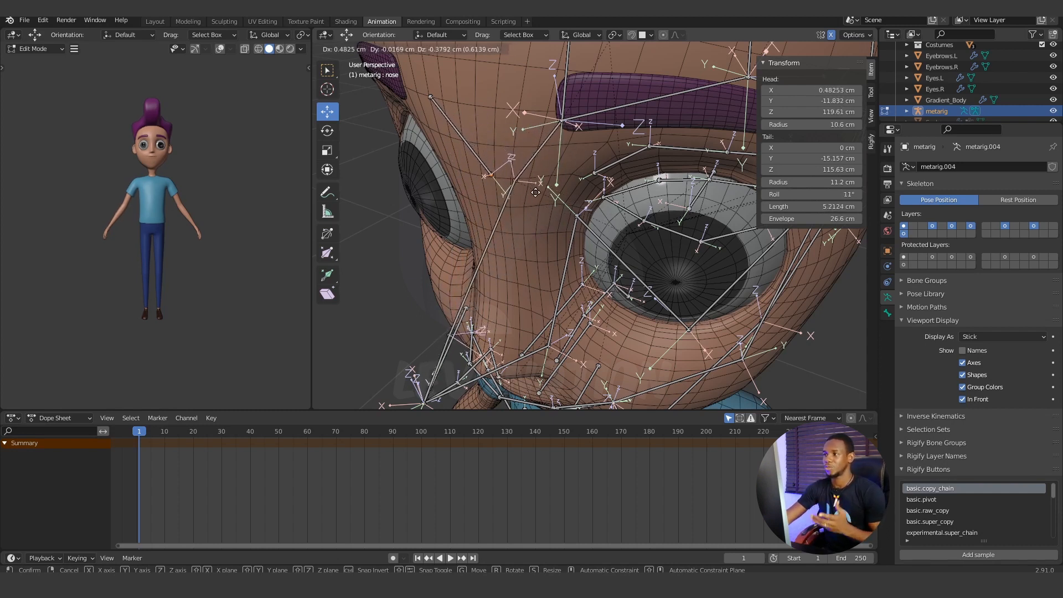
{"action": "right_click", "coordinate": [569, 209]}
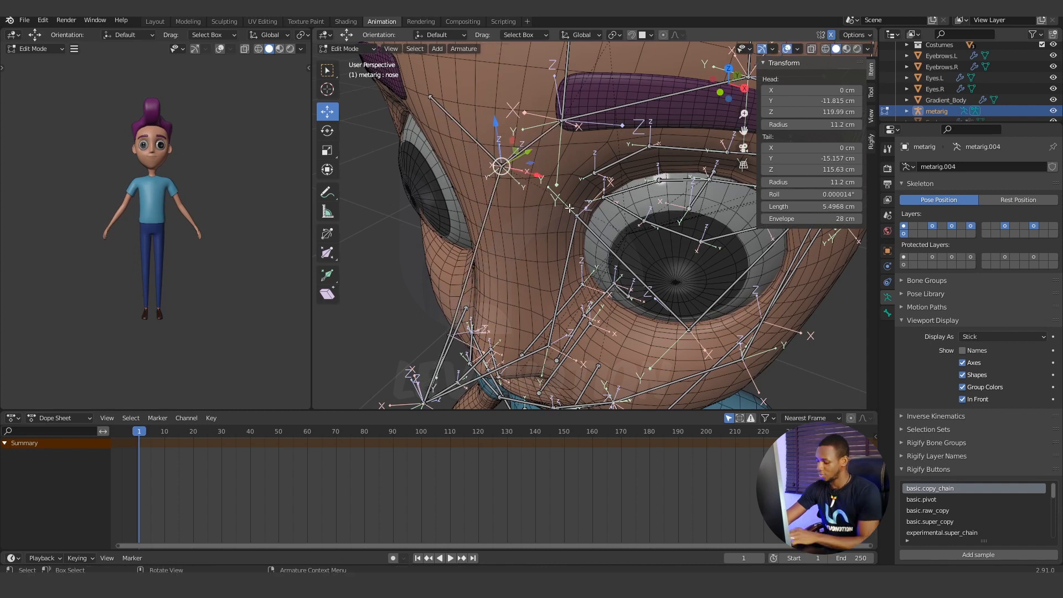
In the right view, move the central nose bone's upper joint forward to about Y -13.08 cm, onto the surface of the nose bridge.
{"action": "key", "text": "KP_3"}
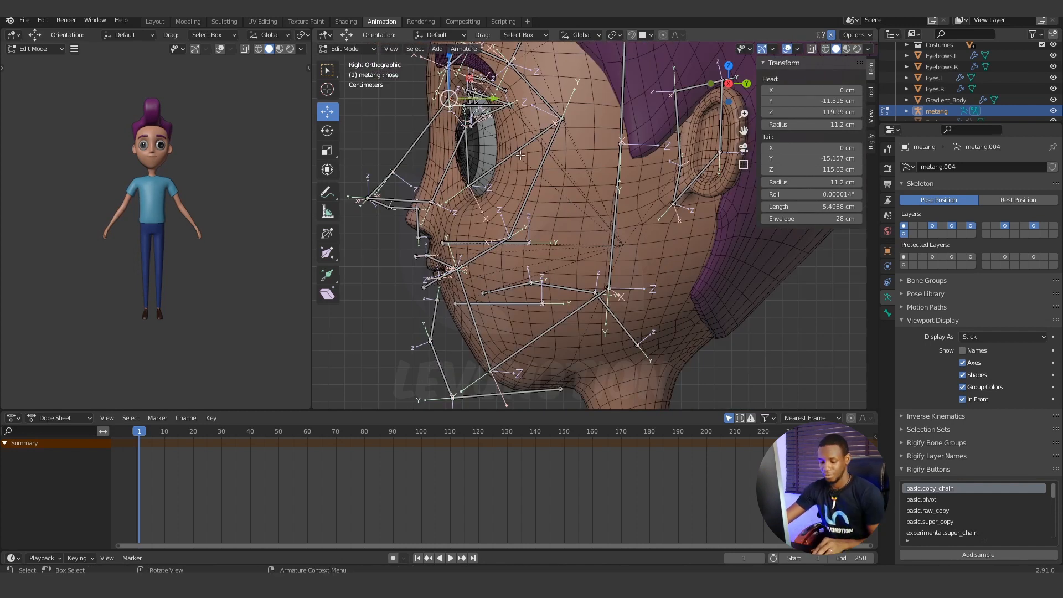
{"action": "scroll", "coordinate": [521, 155], "scroll_direction": "up", "scroll_amount": 6}
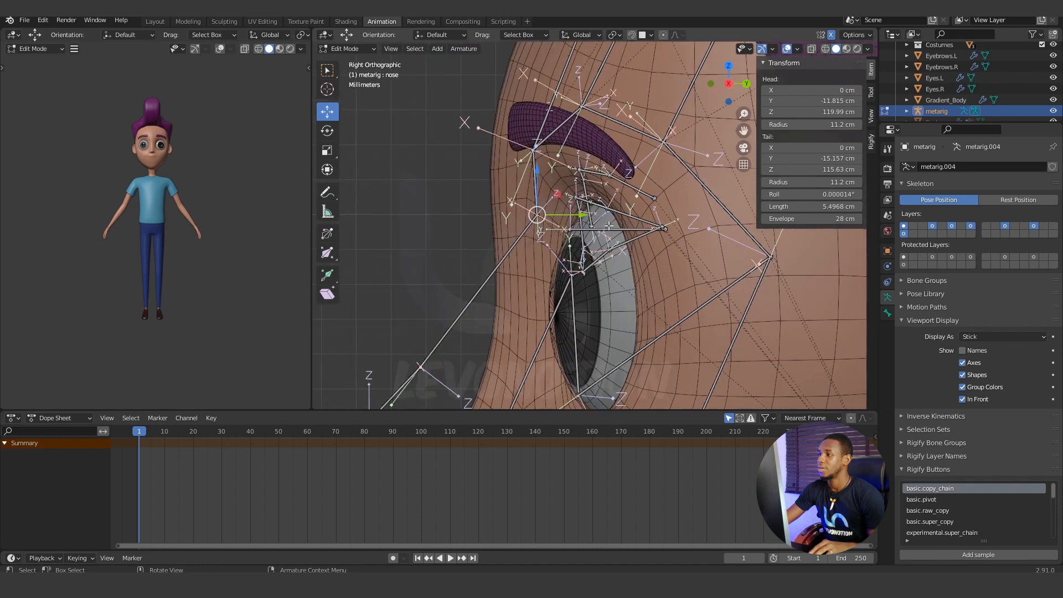
{"action": "left_click_drag", "start_coordinate": [583, 214], "coordinate": [537, 218]}
{"action": "middle_click_drag", "start_coordinate": [522, 214], "coordinate": [632, 259]}
{"action": "scroll", "coordinate": [648, 226], "scroll_direction": "down", "scroll_amount": 3}
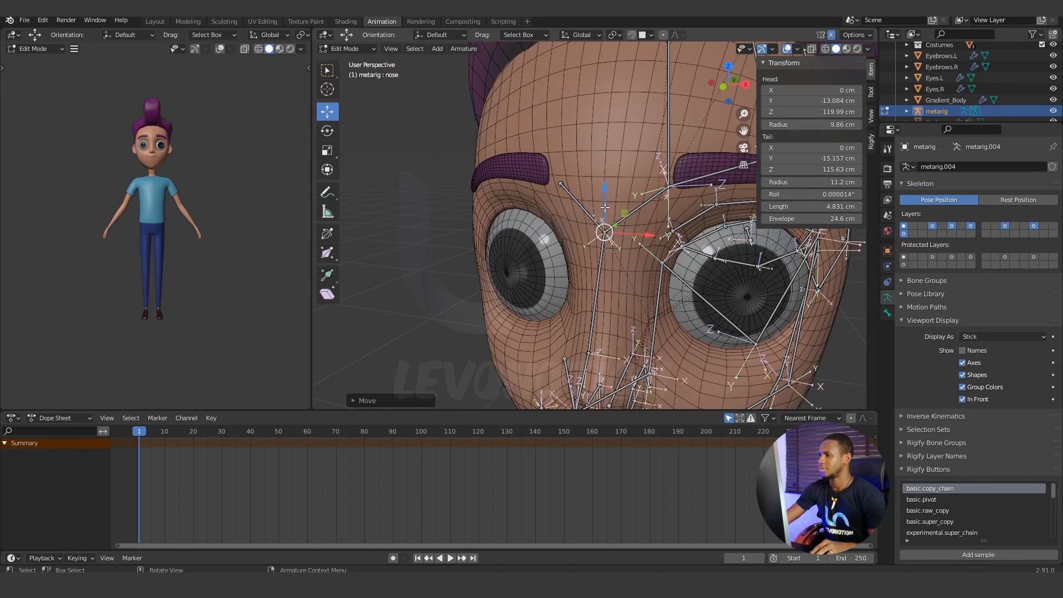
{"action": "scroll", "coordinate": [603, 230], "scroll_direction": "down", "scroll_amount": 4}
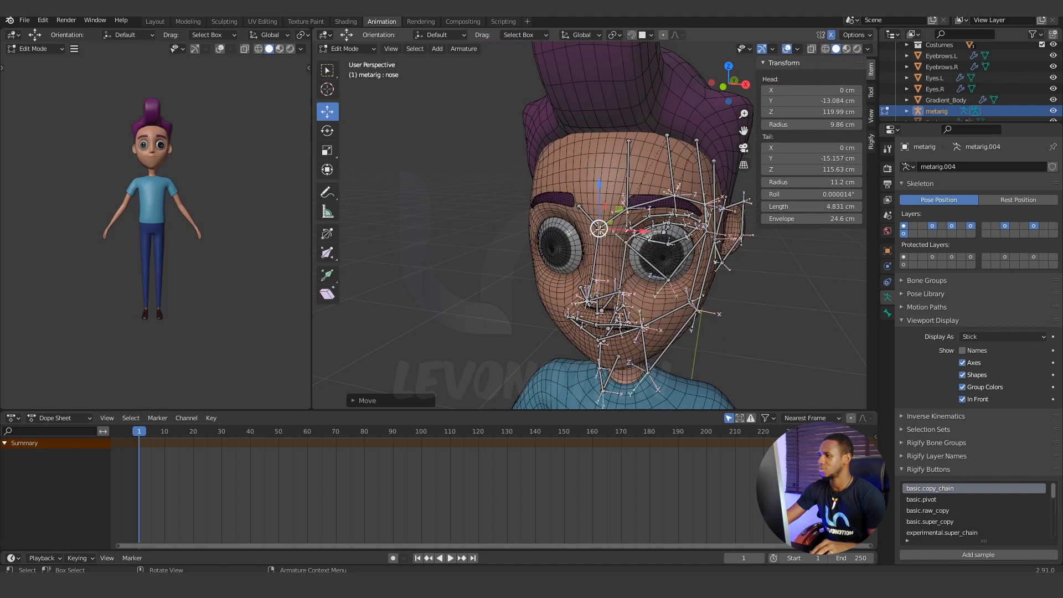
In the front view, raise the central nose bone's upper joint along Z by about 0.25 cm.
{"action": "scroll", "coordinate": [609, 238], "scroll_direction": "up", "scroll_amount": 4}
{"action": "key", "text": "KP_1"}
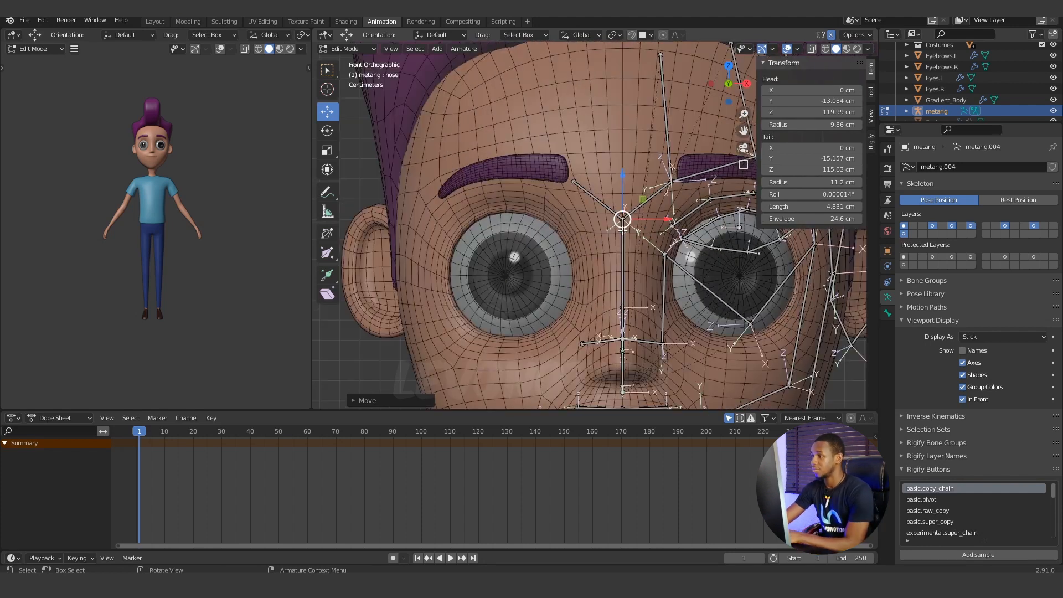
{"action": "scroll", "coordinate": [642, 246], "scroll_direction": "up", "scroll_amount": 1}
{"action": "key", "text": "g"}
{"action": "key", "text": "z"}
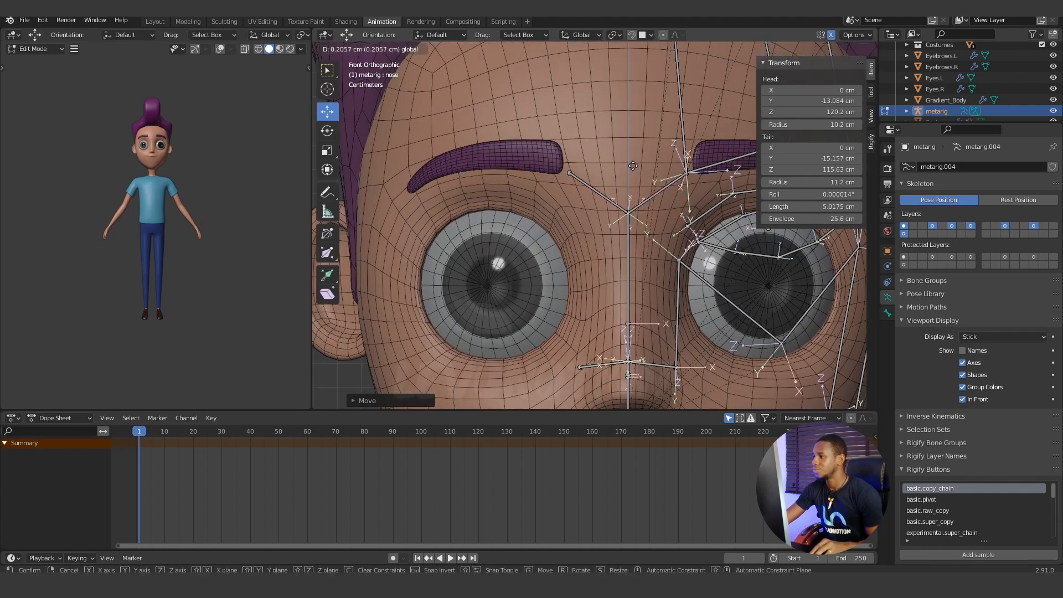
{"action": "left_click", "coordinate": [635, 166]}
{"action": "scroll", "coordinate": [625, 248], "scroll_direction": "down", "scroll_amount": 3}
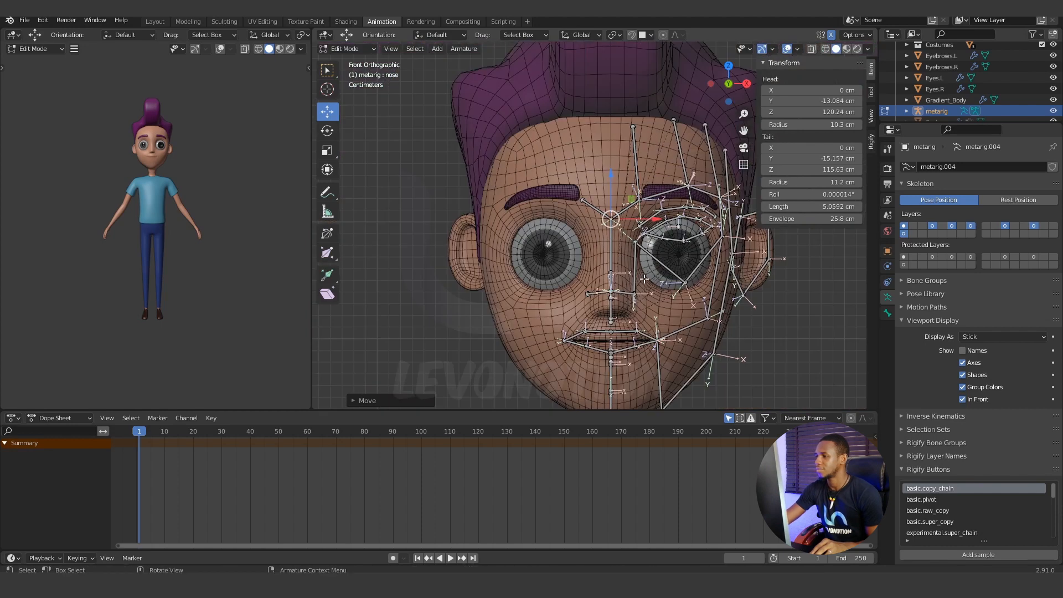
In the right view, select the central nose bone's lower joint and move it back along Y to about -13.19 cm, onto the nose bridge.
{"action": "scroll", "coordinate": [644, 280], "scroll_direction": "up", "scroll_amount": 3}
{"action": "middle_click_drag", "start_coordinate": [651, 284], "coordinate": [572, 280]}
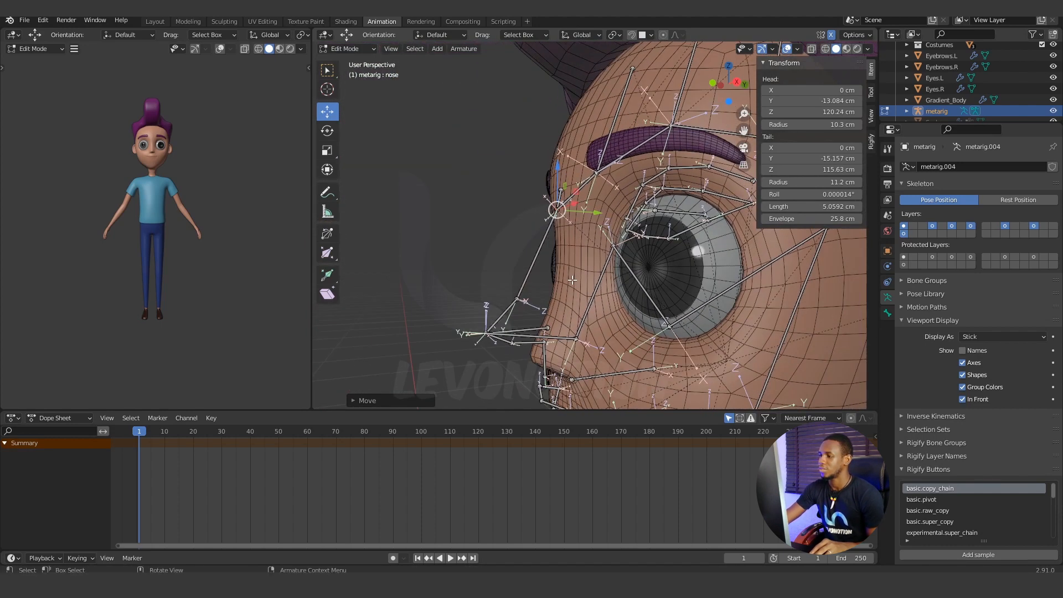
{"action": "left_click", "coordinate": [512, 283]}
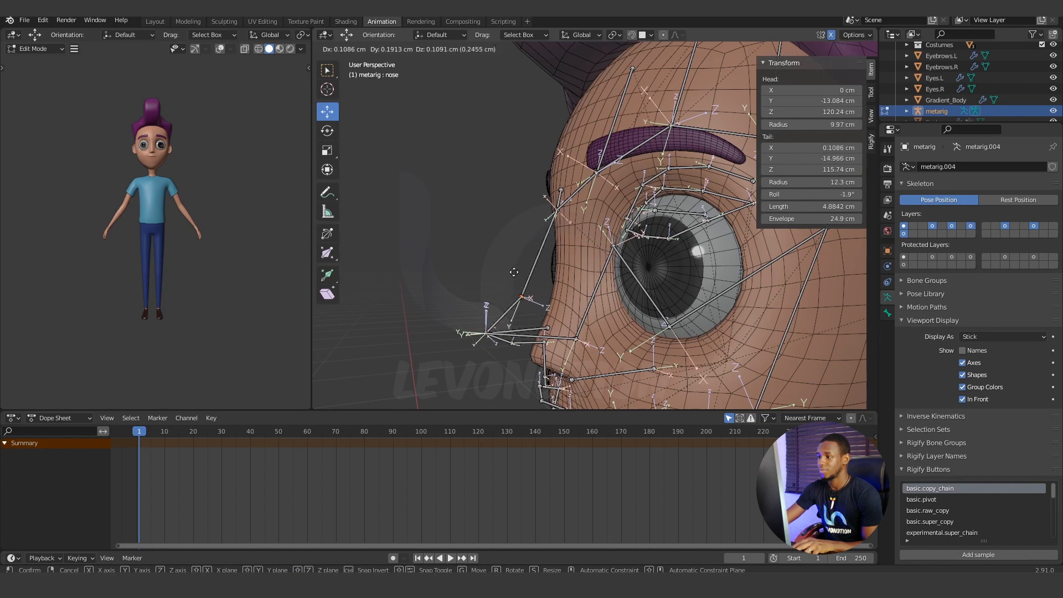
{"action": "key", "text": "KP_3"}
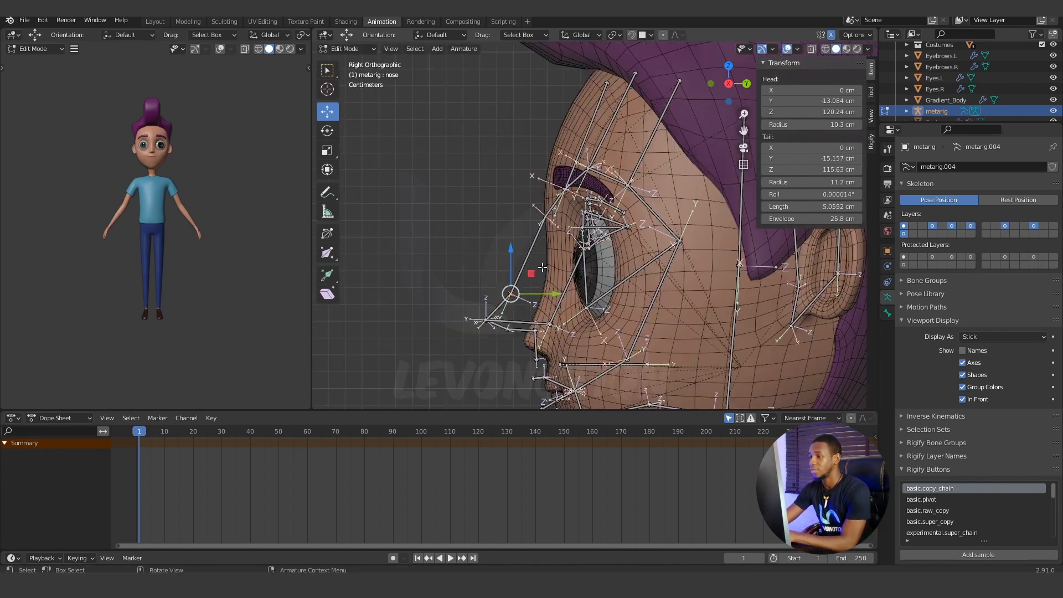
{"action": "scroll", "coordinate": [525, 281], "scroll_direction": "up", "scroll_amount": 2}
{"action": "middle_click_drag", "start_coordinate": [530, 306], "coordinate": [506, 248], "text": "shift"}
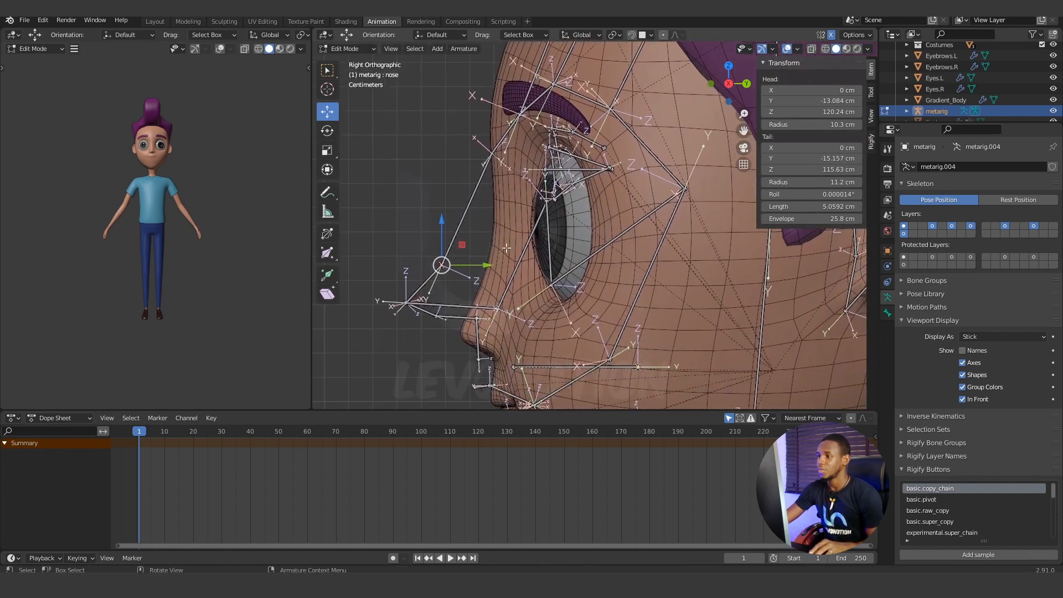
{"action": "left_click_drag", "start_coordinate": [488, 265], "coordinate": [537, 262]}
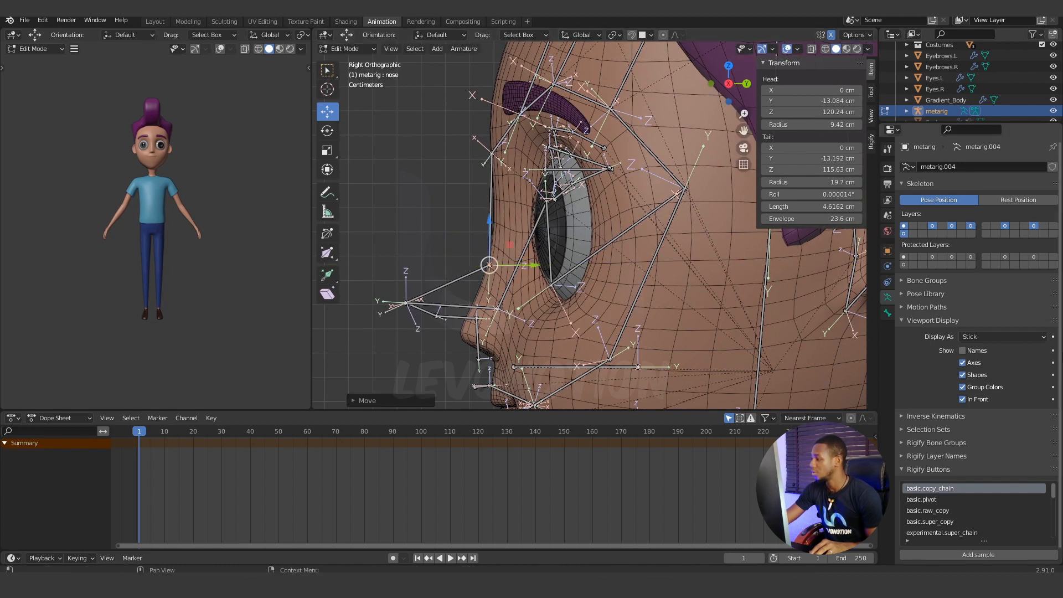
Turn off In Front display, nudge the nose bone's lower joint to about Y -13.15 cm, and turn In Front back on.
{"action": "left_click", "coordinate": [963, 398]}
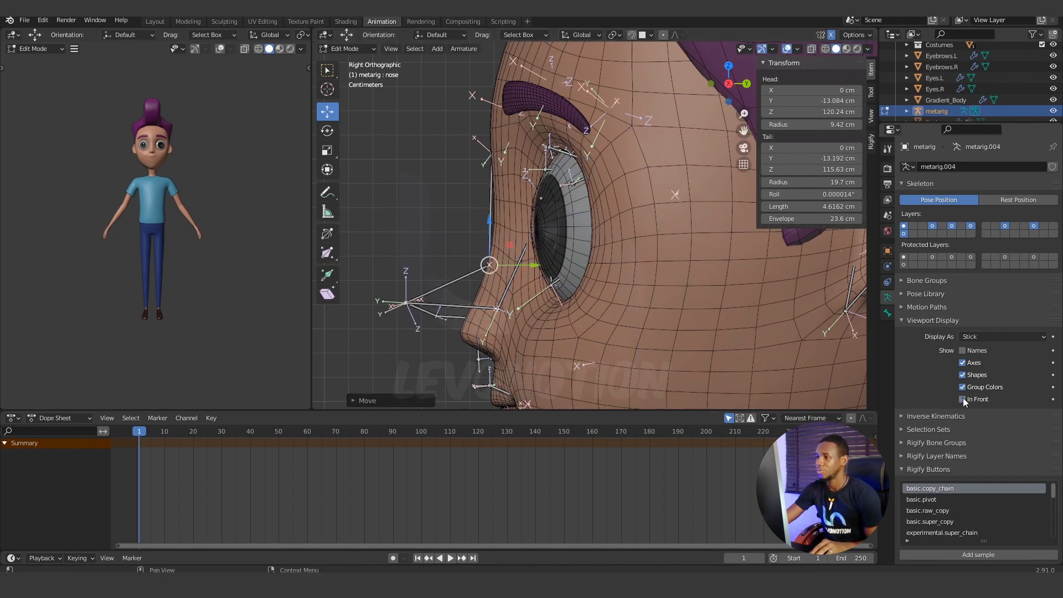
{"action": "left_click_drag", "start_coordinate": [534, 265], "coordinate": [533, 264]}
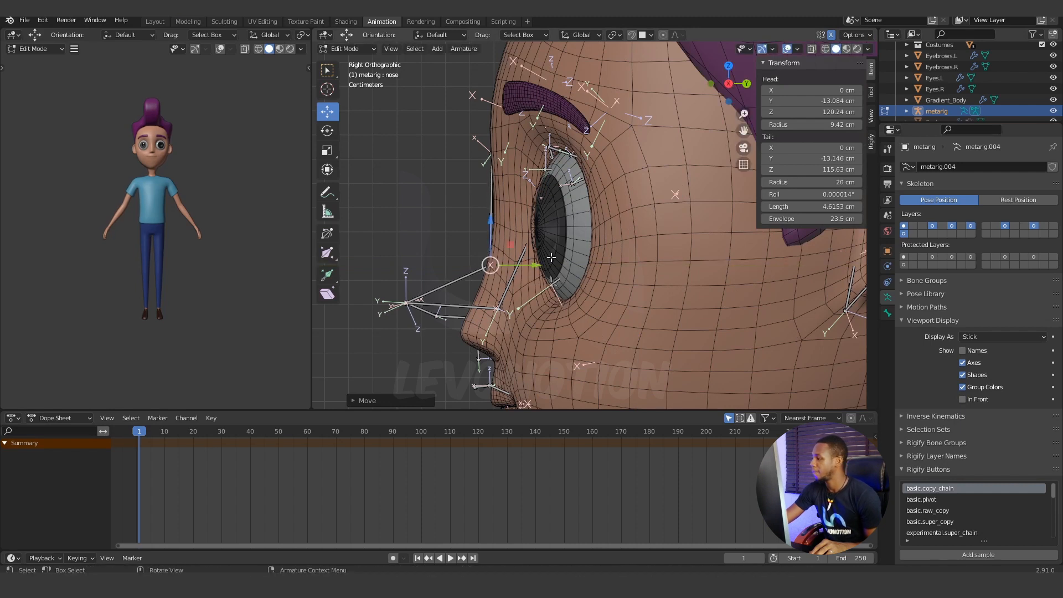
{"action": "left_click", "coordinate": [965, 399]}
Select the nose.002 bone at the nose tip and lower it by about 1.2 cm in the right view.
{"action": "mouse_move", "coordinate": [504, 285]}
{"action": "middle_mouse_down", "text": "shift"}
{"action": "mouse_move", "coordinate": [480, 244]}
{"action": "mouse_move", "coordinate": [548, 245]}
{"action": "mouse_move", "coordinate": [505, 244]}
{"action": "mouse_move", "coordinate": [543, 256]}
{"action": "mouse_move", "coordinate": [515, 191]}
{"action": "mouse_move", "coordinate": [641, 201]}
{"action": "mouse_move", "coordinate": [643, 230]}
{"action": "mouse_move", "coordinate": [560, 212]}
{"action": "mouse_move", "coordinate": [578, 209]}
{"action": "mouse_move", "coordinate": [569, 211]}
{"action": "middle_mouse_up", "text": "shift"}
{"action": "scroll", "coordinate": [480, 244], "scroll_direction": "down", "scroll_amount": 1}
{"action": "left_click", "coordinate": [559, 208]}
{"action": "scroll", "coordinate": [562, 214], "scroll_direction": "up", "scroll_amount": 4}
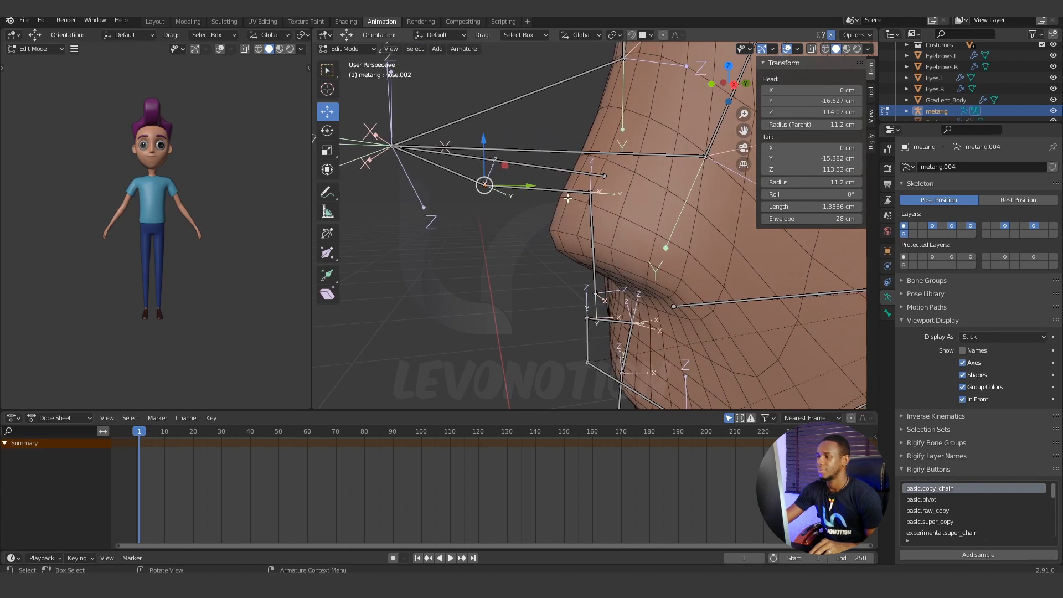
{"action": "key", "text": "c"}
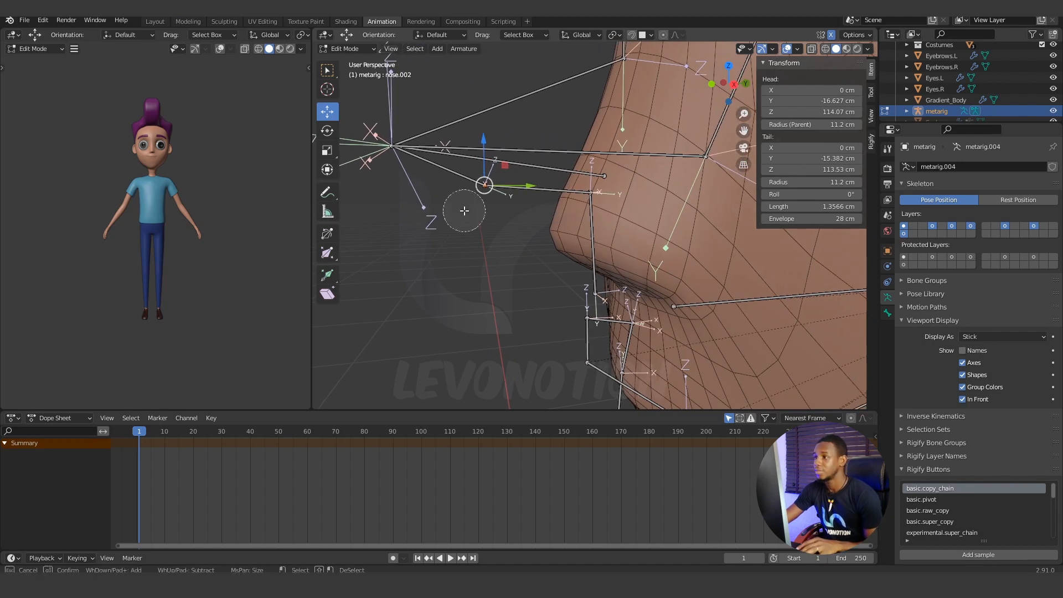
{"action": "left_click", "coordinate": [594, 195]}
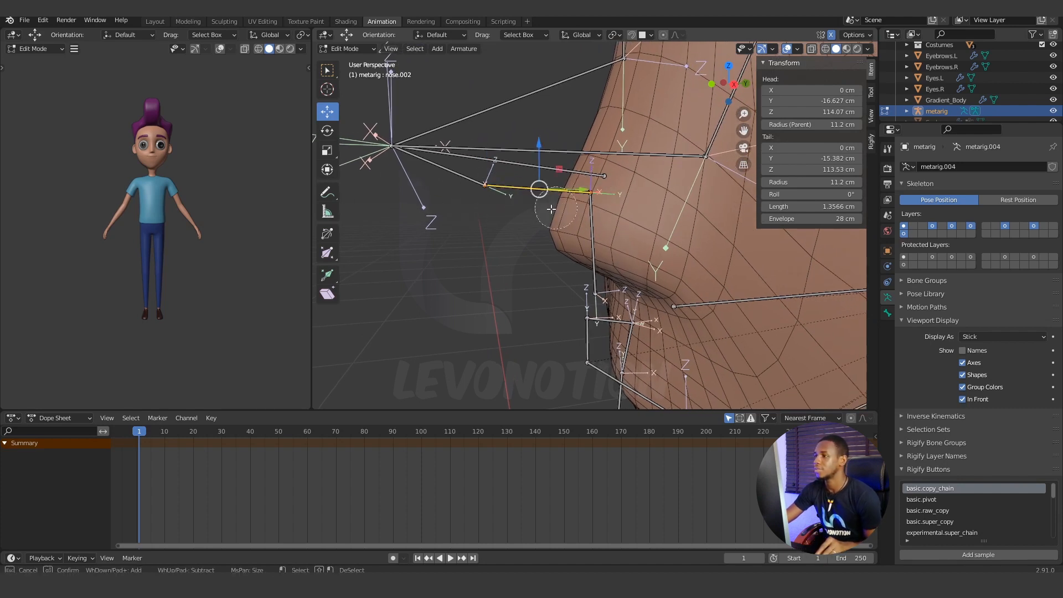
{"action": "key", "text": "Escape"}
{"action": "key", "text": "KP_3"}
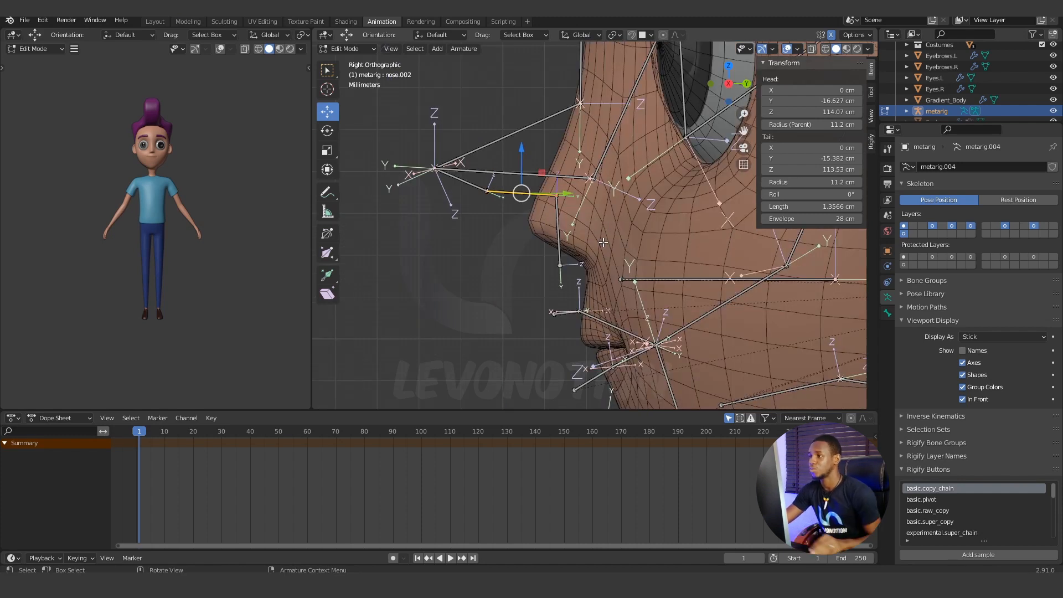
{"action": "left_click_drag", "start_coordinate": [523, 149], "coordinate": [524, 204]}
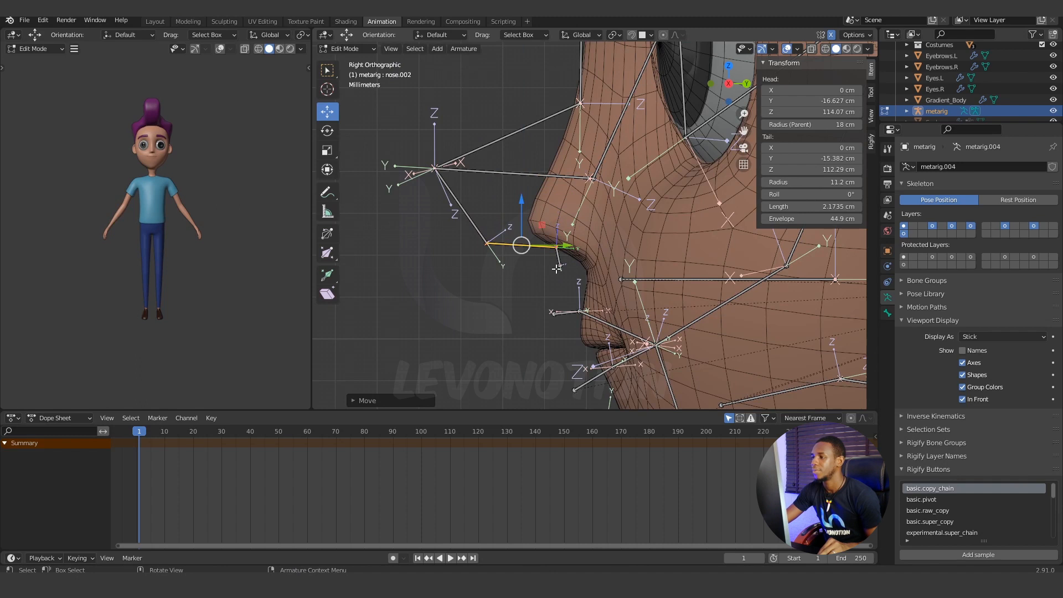
Add the short nose.004 bone to the selection and move both bones down about 0.5 cm and back about 0.7 cm beneath the nose.
{"action": "left_click", "coordinate": [561, 267]}
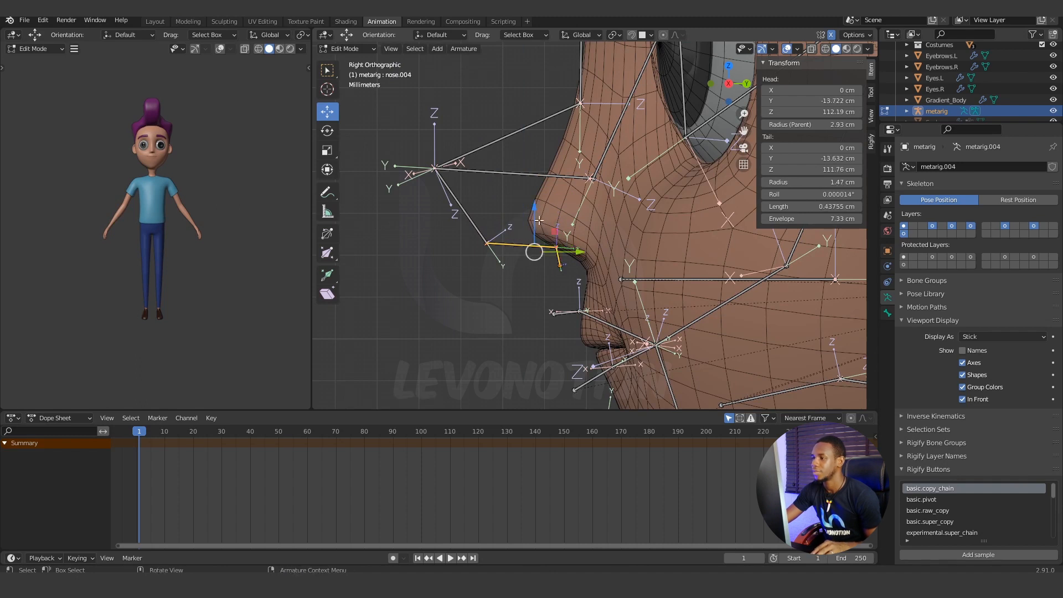
{"action": "left_click_drag", "start_coordinate": [539, 221], "coordinate": [539, 230]}
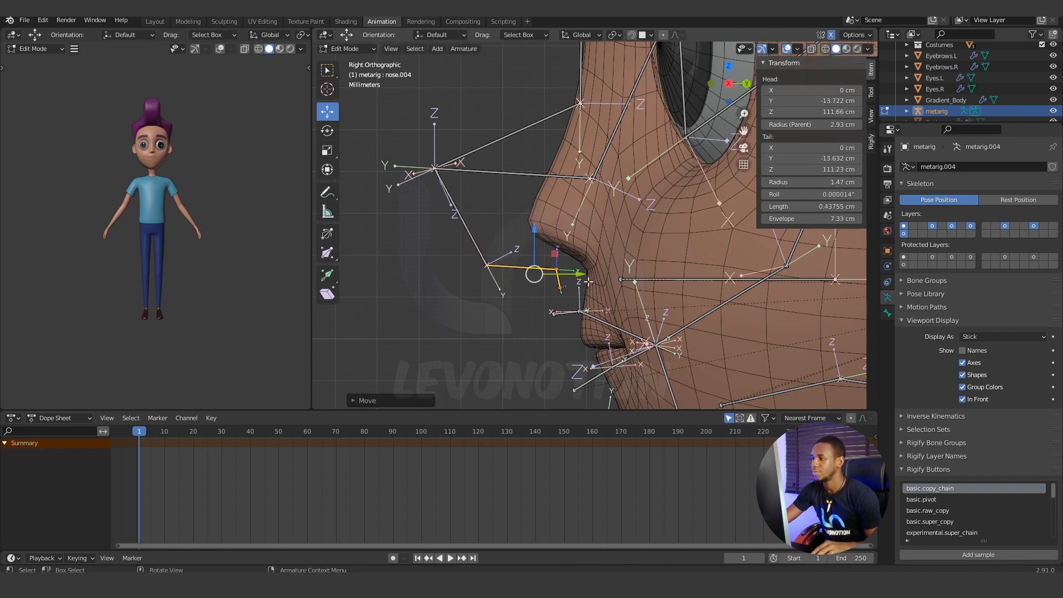
{"action": "left_click_drag", "start_coordinate": [580, 273], "coordinate": [611, 276]}
{"action": "scroll", "coordinate": [591, 305], "scroll_direction": "up", "scroll_amount": 2}
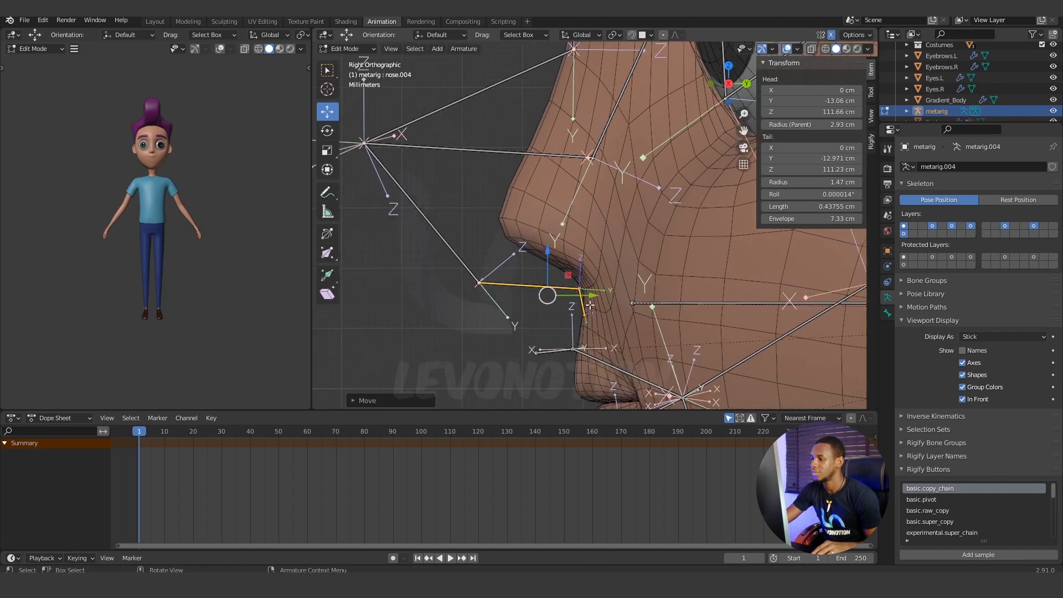
Select the lower joint of the nose.004 bone and move it forward along Y to about -13.05 cm.
{"action": "left_click", "coordinate": [583, 316]}
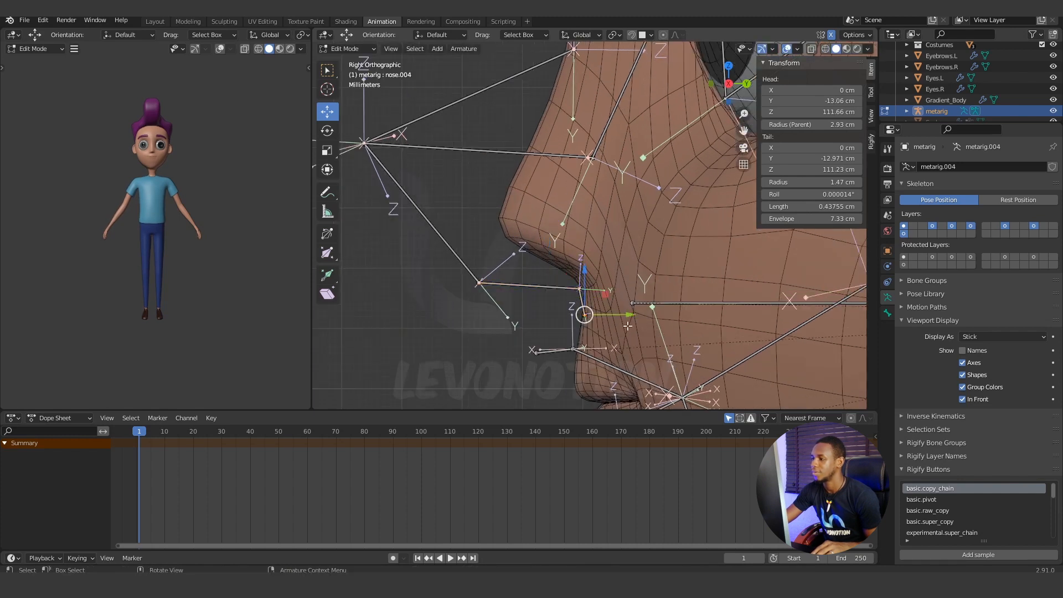
{"action": "left_click_drag", "start_coordinate": [631, 314], "coordinate": [624, 317]}
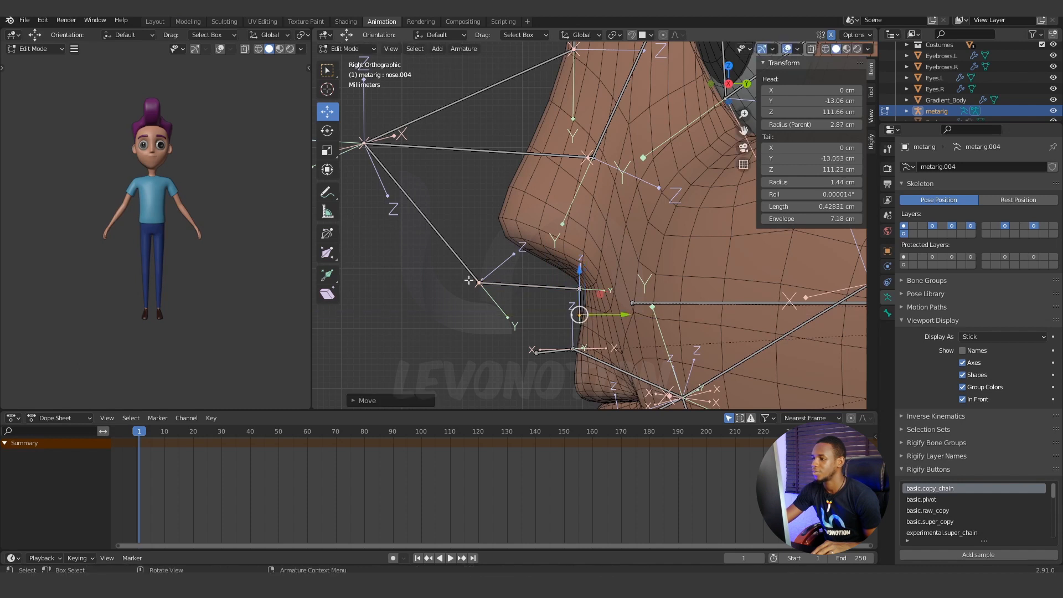
Select the nose.002 bone's lower joint and move it back and up to about Y -14.11 cm, Z 112.36 cm, against the underside of the nose.
{"action": "left_click", "coordinate": [547, 286]}
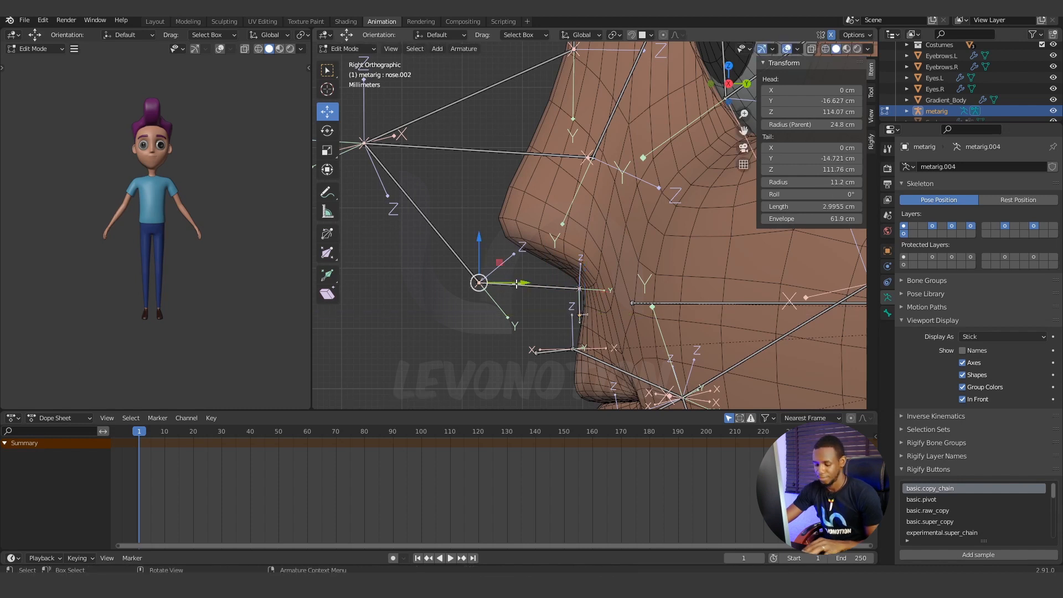
{"action": "key", "text": "c"}
{"action": "key", "text": "Escape"}
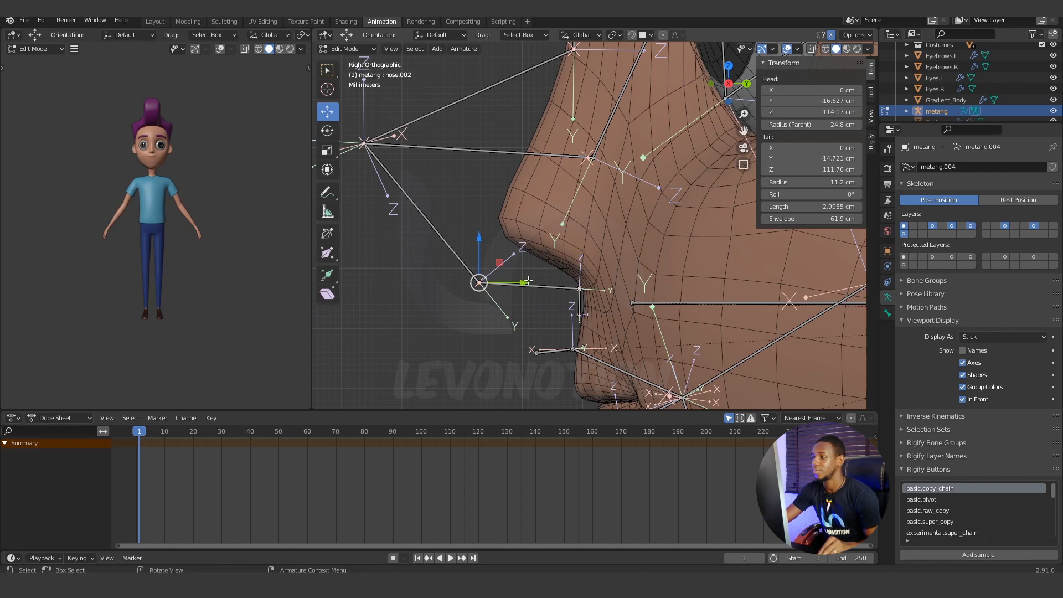
{"action": "left_click_drag", "start_coordinate": [528, 283], "coordinate": [563, 277]}
{"action": "left_click_drag", "start_coordinate": [522, 241], "coordinate": [544, 204]}
Select the joint in front of the nose tip shared by several nose bones and move it back along Y to about -14.87 cm.
{"action": "middle_click_drag", "start_coordinate": [544, 203], "coordinate": [443, 296]}
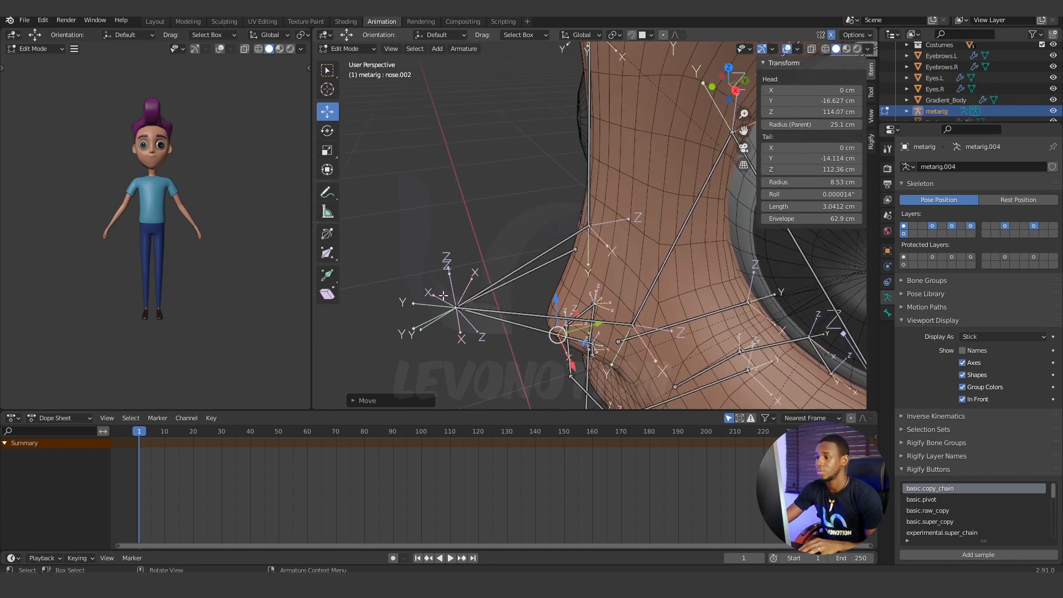
{"action": "key", "text": "c"}
{"action": "left_click", "coordinate": [453, 308]}
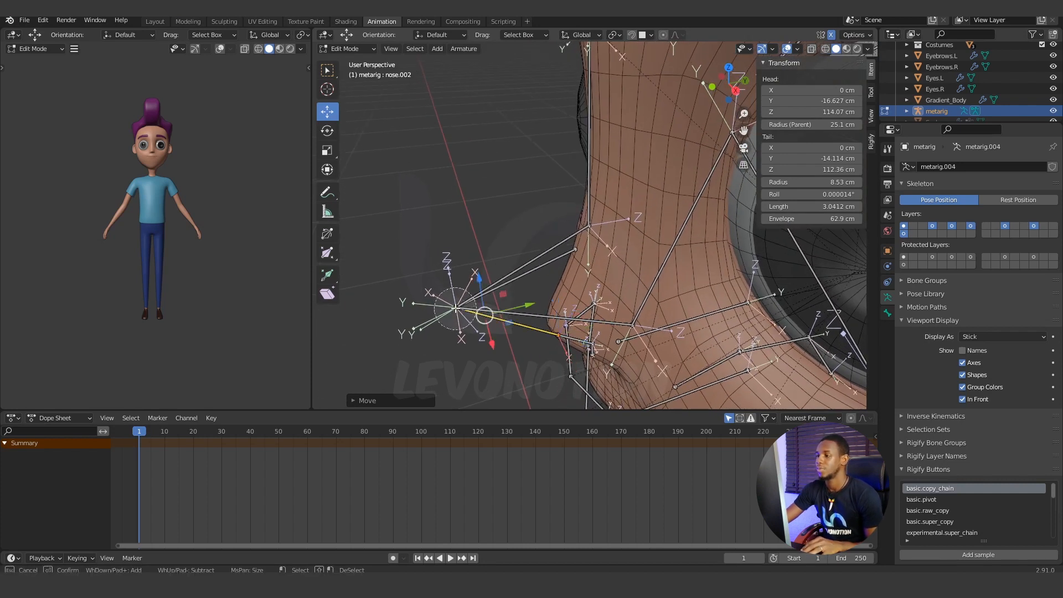
{"action": "key", "text": "Escape"}
{"action": "key", "text": "c"}
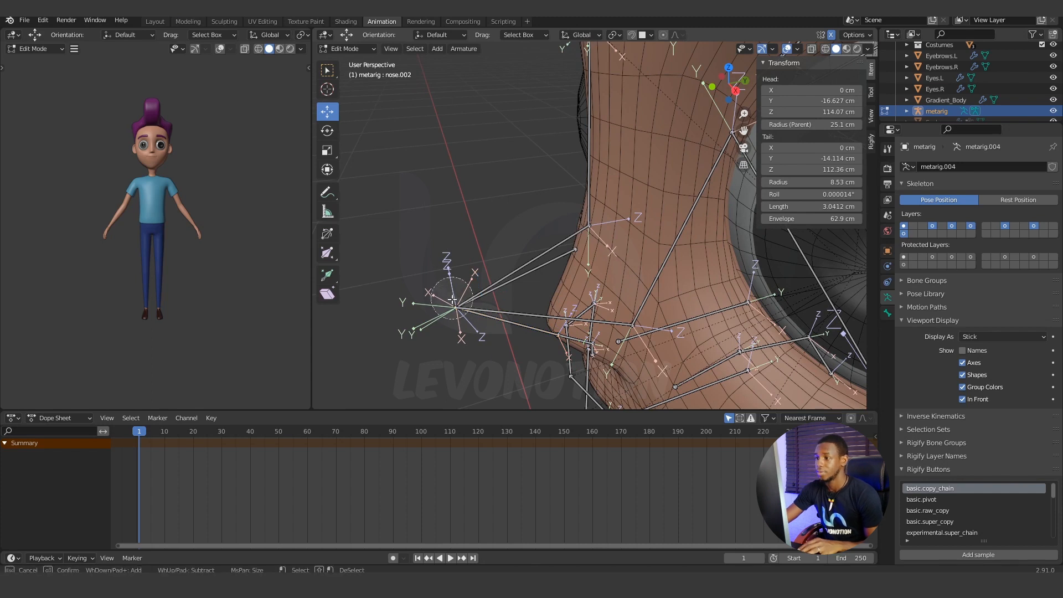
{"action": "key", "text": "Escape"}
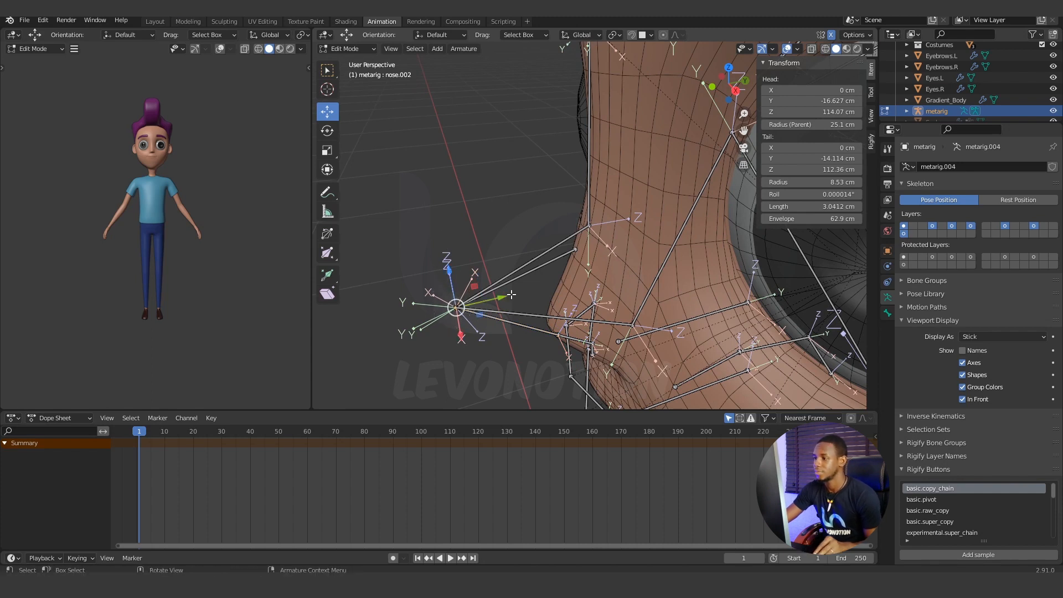
{"action": "left_click_drag", "start_coordinate": [503, 298], "coordinate": [571, 285]}
Try placing the nose-tip joint at about Y -14.38 cm and Z 112.83 cm, and undo both moves.
{"action": "middle_click_drag", "start_coordinate": [558, 317], "coordinate": [543, 263]}
{"action": "left_click_drag", "start_coordinate": [510, 172], "coordinate": [520, 221]}
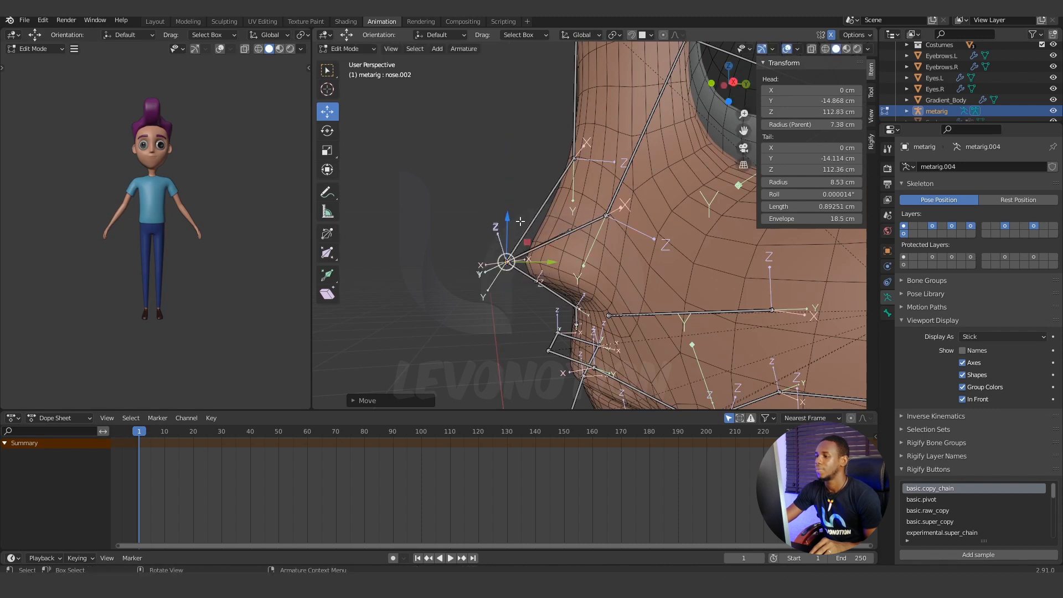
{"action": "left_click_drag", "start_coordinate": [552, 262], "coordinate": [571, 258]}
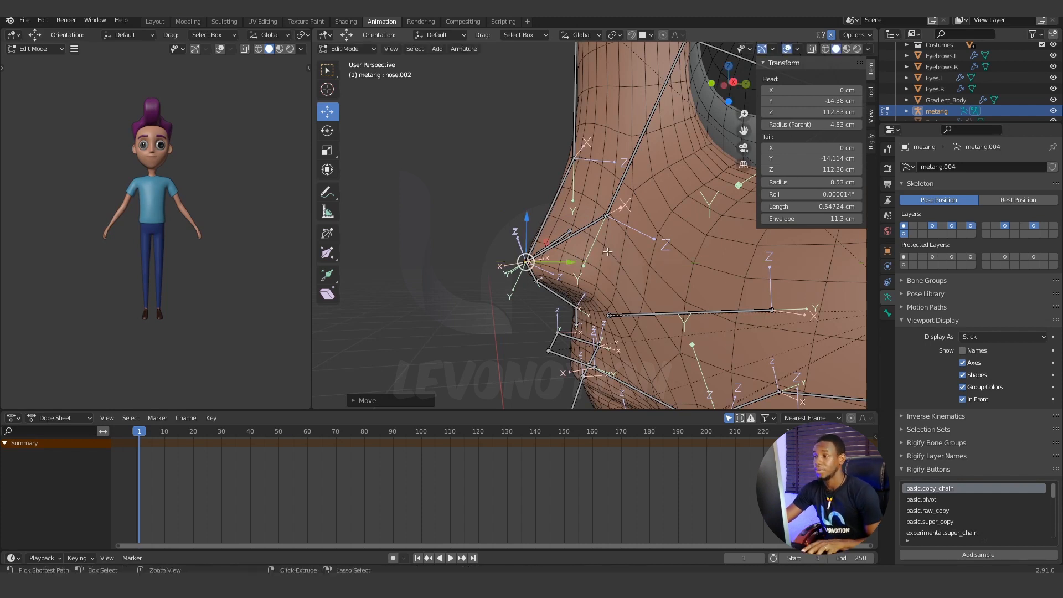
{"action": "key", "text": "ctrl+z"}
{"action": "key", "text": "ctrl+z"}
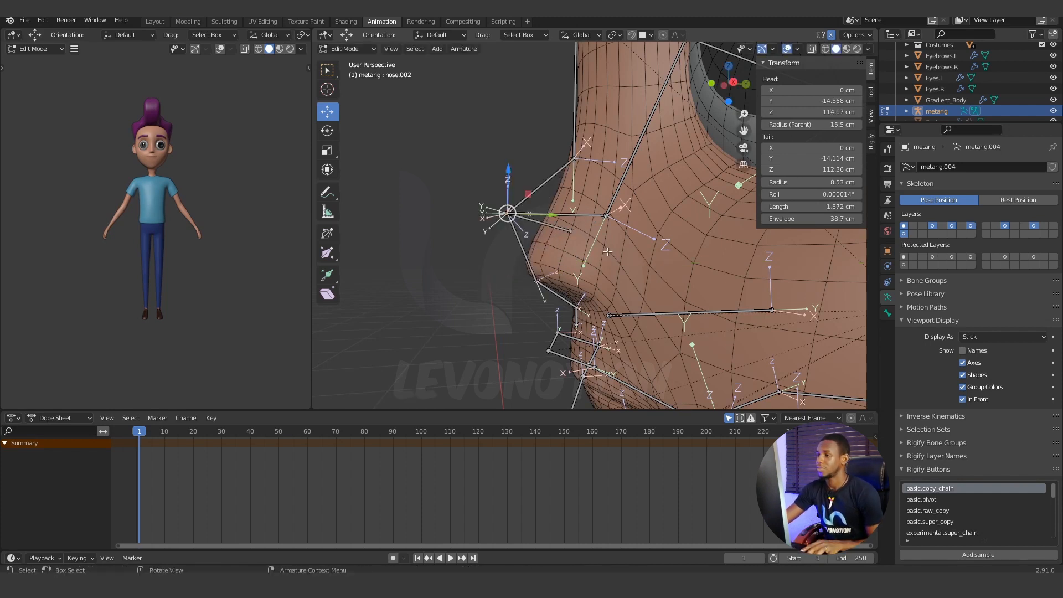
In the right view, lower the nose-tip joint to about Z 112.87 cm and move it back to about Y -14.39 cm.
{"action": "middle_click_drag", "start_coordinate": [521, 198], "coordinate": [662, 259]}
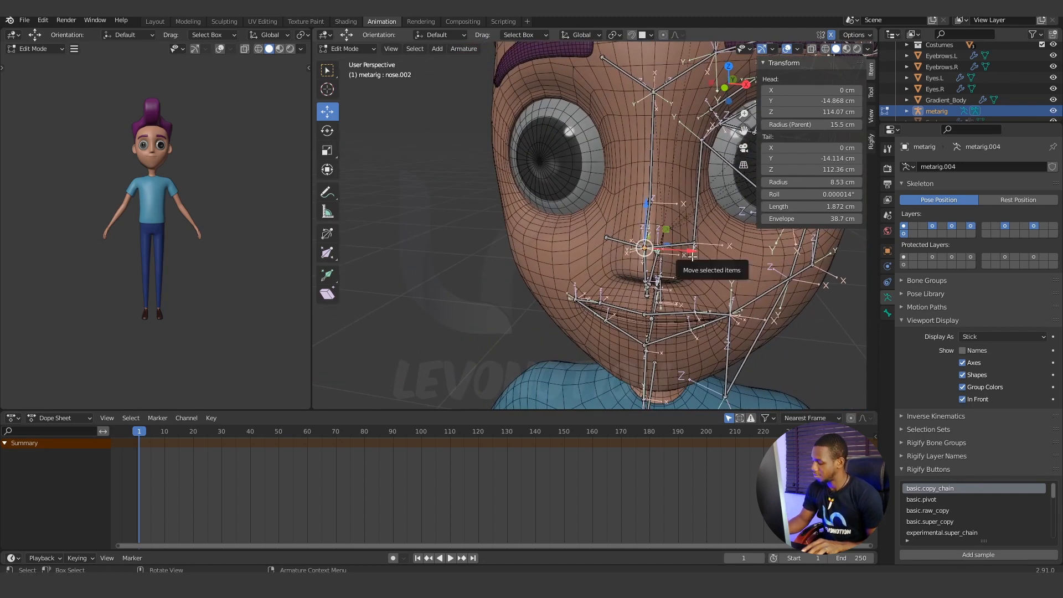
{"action": "key", "text": "KP_3"}
{"action": "key", "text": "KP_1"}
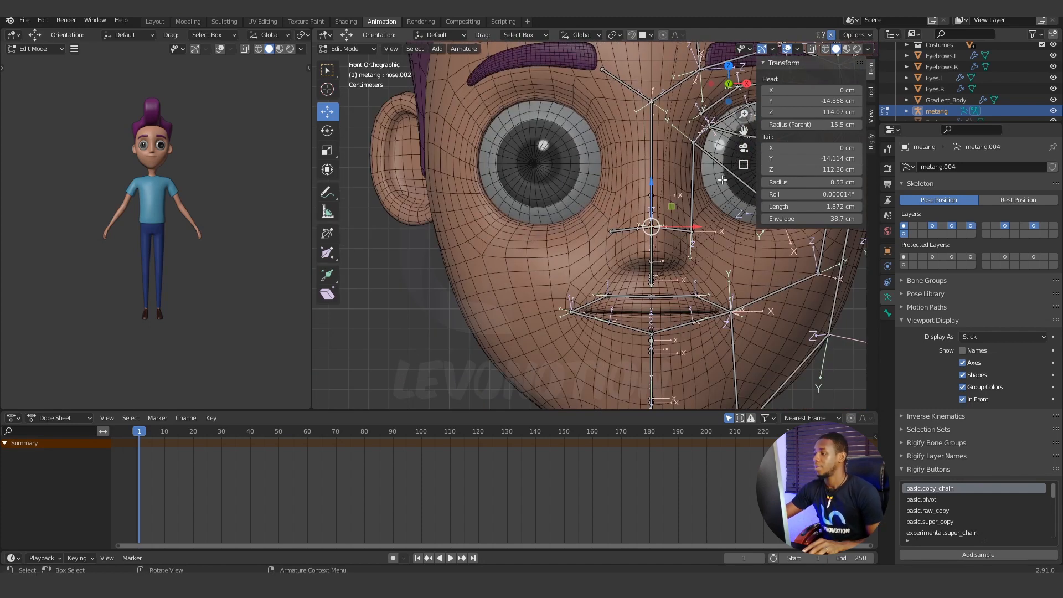
{"action": "key", "text": "KP_3"}
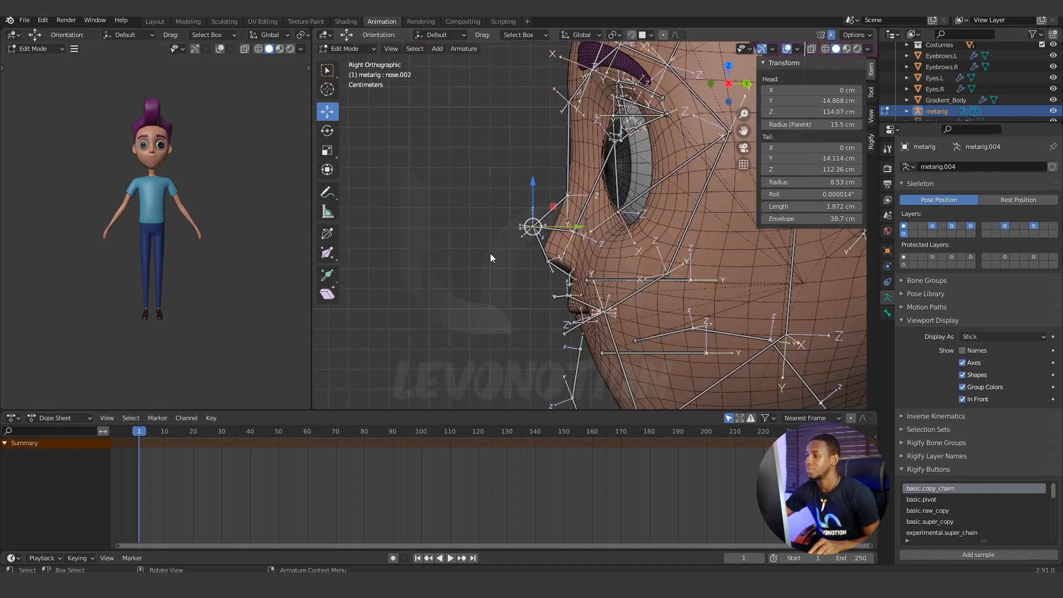
{"action": "scroll", "coordinate": [561, 257], "scroll_direction": "up", "scroll_amount": 4}
{"action": "left_click_drag", "start_coordinate": [471, 195], "coordinate": [470, 245]}
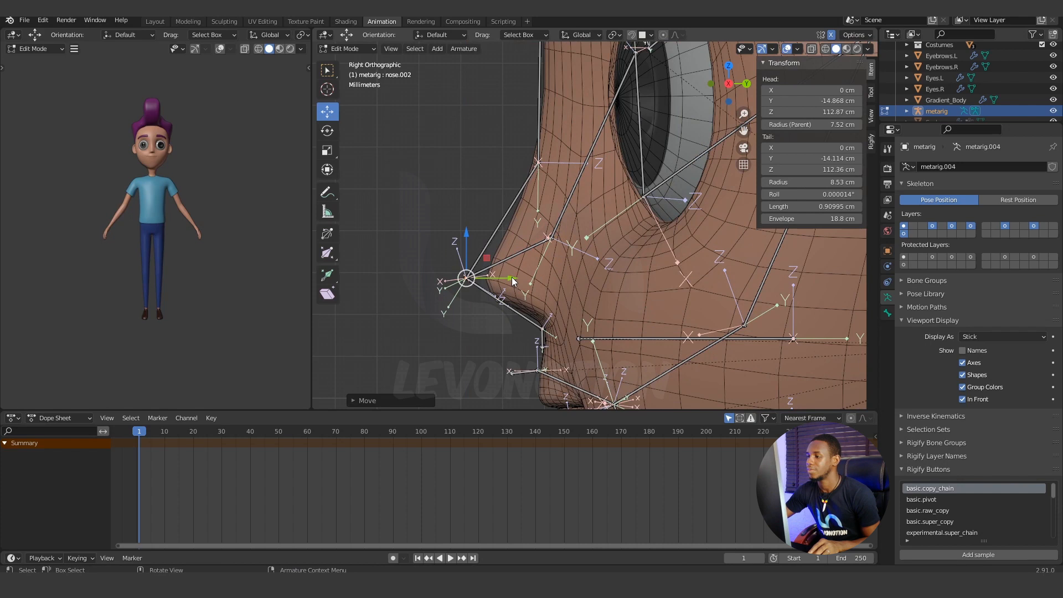
{"action": "left_click_drag", "start_coordinate": [513, 281], "coordinate": [534, 278]}
{"action": "scroll", "coordinate": [513, 288], "scroll_direction": "up", "scroll_amount": 3}
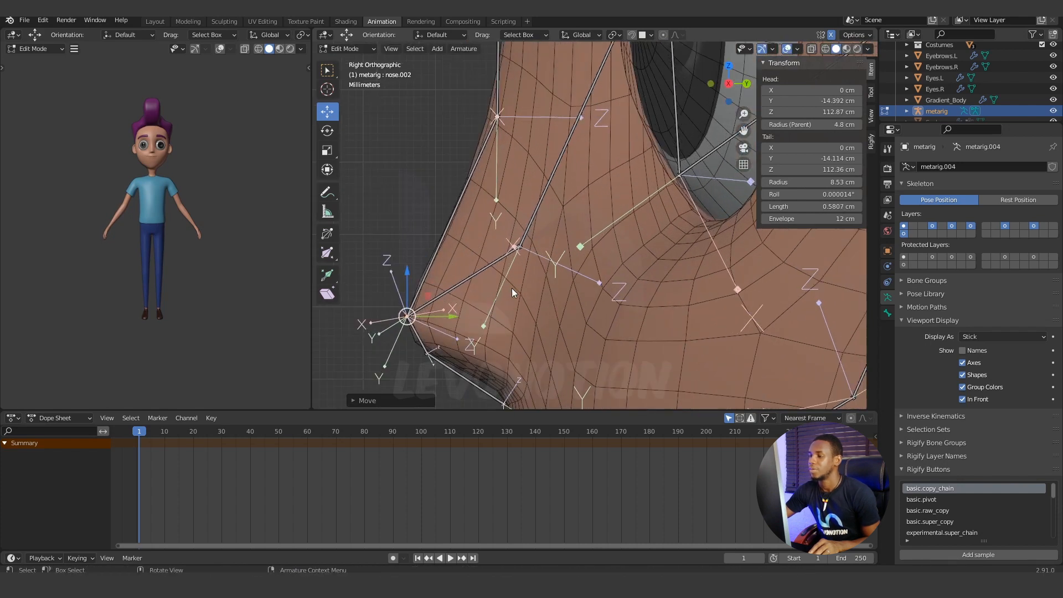
Turn off In Front display, nudge the nose-tip joint back to about Y -14.37 cm, and turn In Front back on.
{"action": "middle_click_drag", "start_coordinate": [512, 288], "coordinate": [552, 238], "text": "shift"}
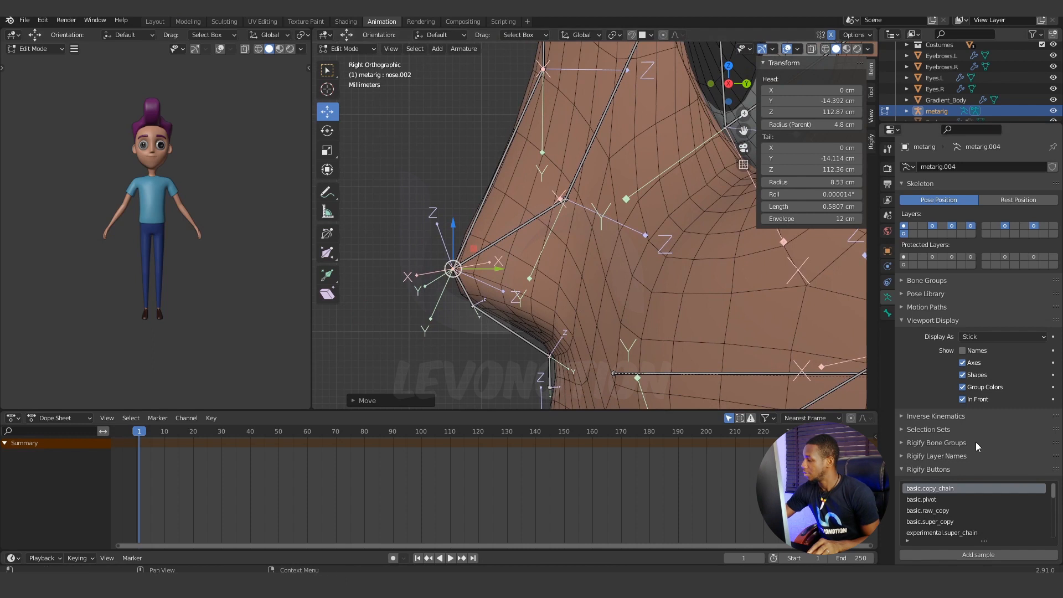
{"action": "left_click", "coordinate": [963, 400]}
{"action": "left_click_drag", "start_coordinate": [489, 272], "coordinate": [501, 270]}
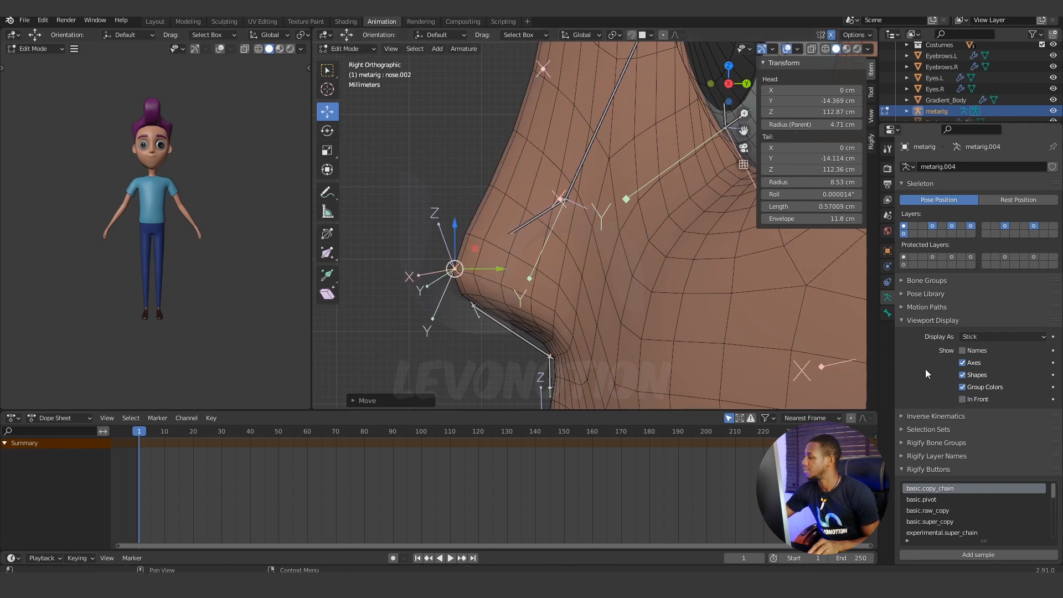
{"action": "left_click", "coordinate": [963, 399]}
Examine the alignment of the nose bones with the face from the front and at an angle, selecting the bridge and under-nose joints.
{"action": "scroll", "coordinate": [430, 306], "scroll_direction": "down", "scroll_amount": 1}
{"action": "middle_click_drag", "start_coordinate": [429, 307], "coordinate": [620, 271]}
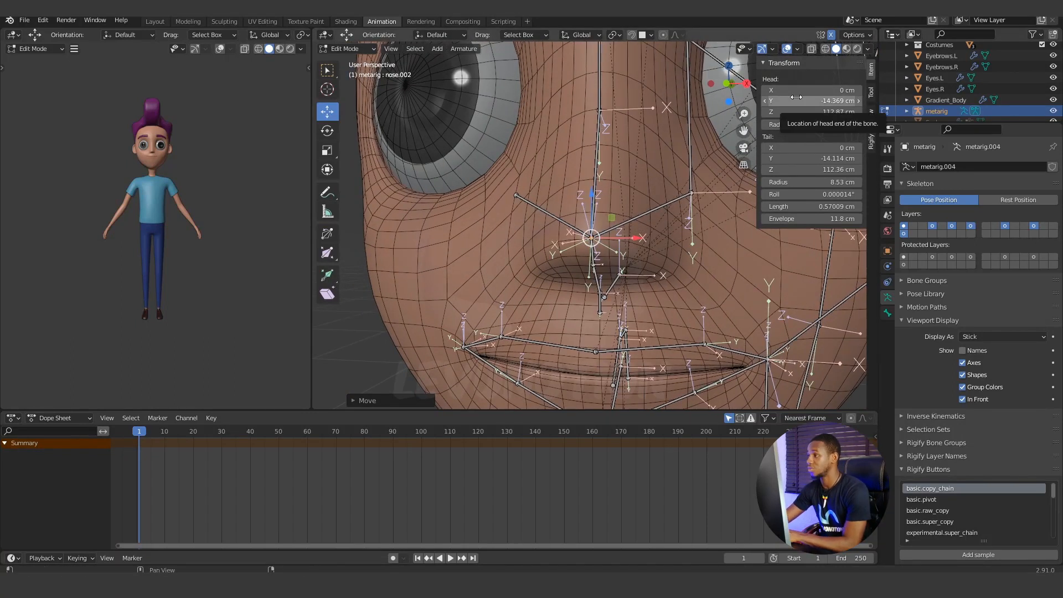
{"action": "key", "text": "KP_1"}
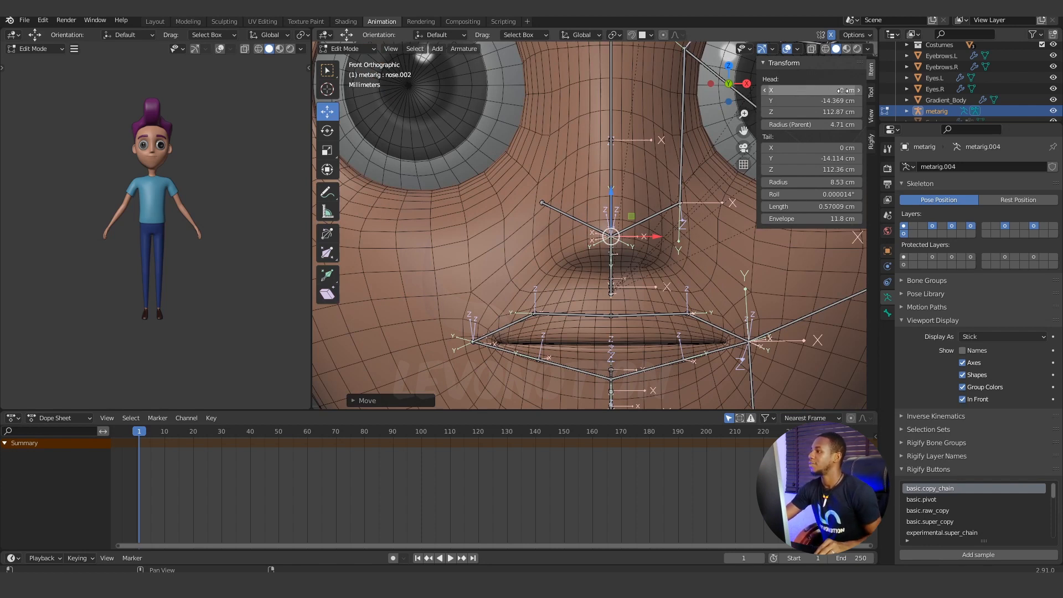
{"action": "left_click", "coordinate": [619, 159]}
{"action": "key", "text": "c"}
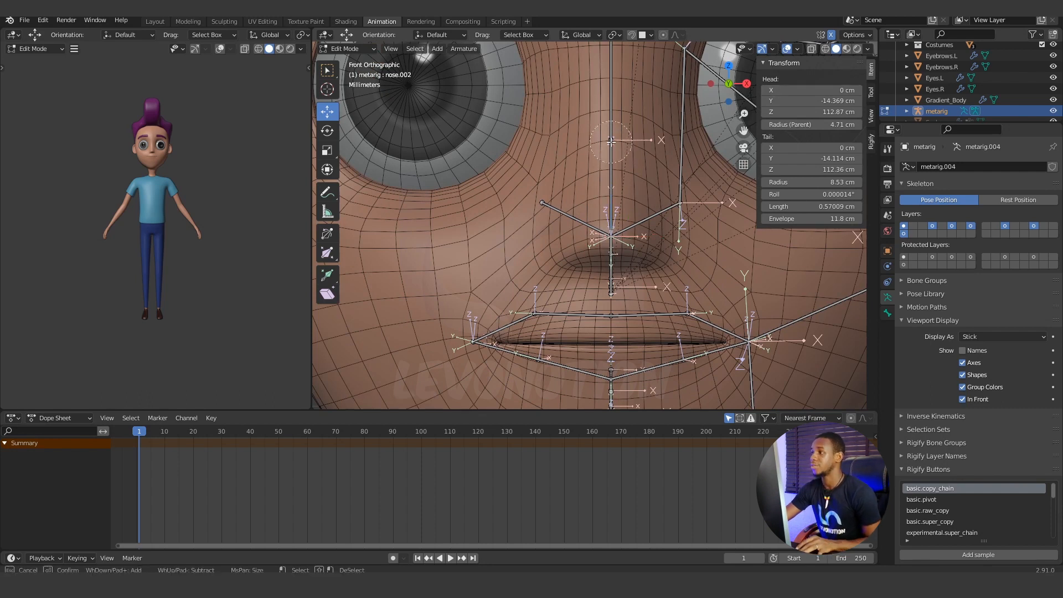
{"action": "key", "text": "Escape"}
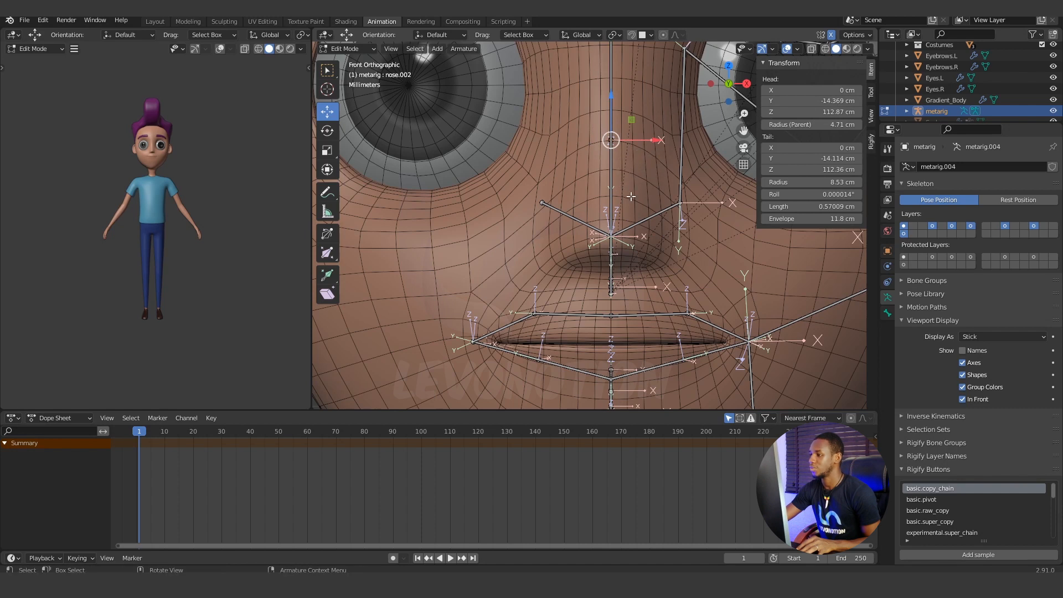
{"action": "key", "text": "c"}
{"action": "left_click", "coordinate": [612, 286]}
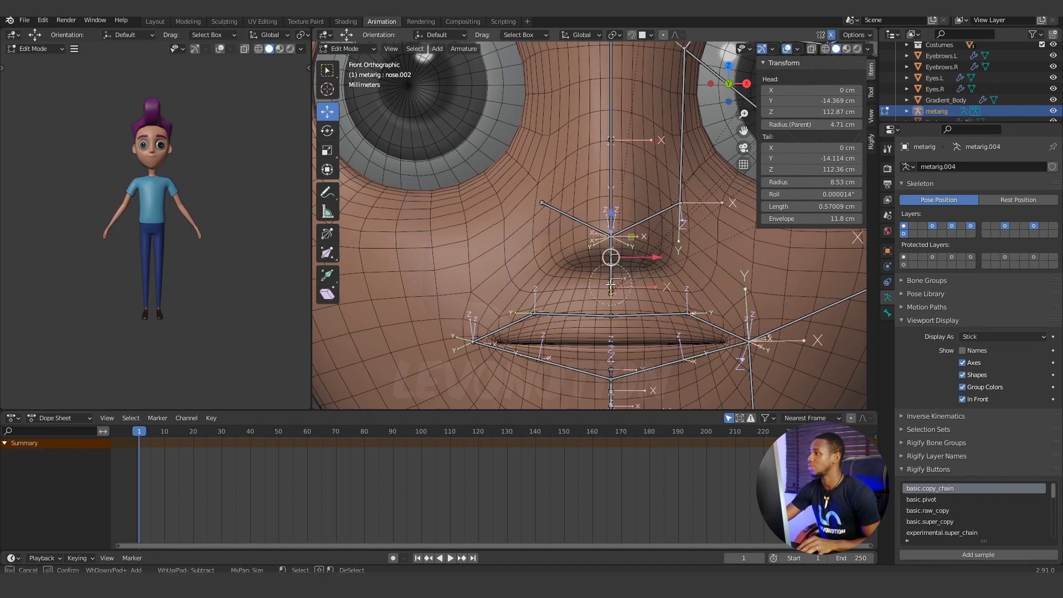
{"action": "key", "text": "Escape"}
{"action": "middle_click_drag", "start_coordinate": [611, 287], "coordinate": [563, 193]}
{"action": "scroll", "coordinate": [599, 250], "scroll_direction": "down", "scroll_amount": 5}
{"action": "scroll", "coordinate": [562, 206], "scroll_direction": "up", "scroll_amount": 4}
{"action": "scroll", "coordinate": [603, 233], "scroll_direction": "down", "scroll_amount": 2}
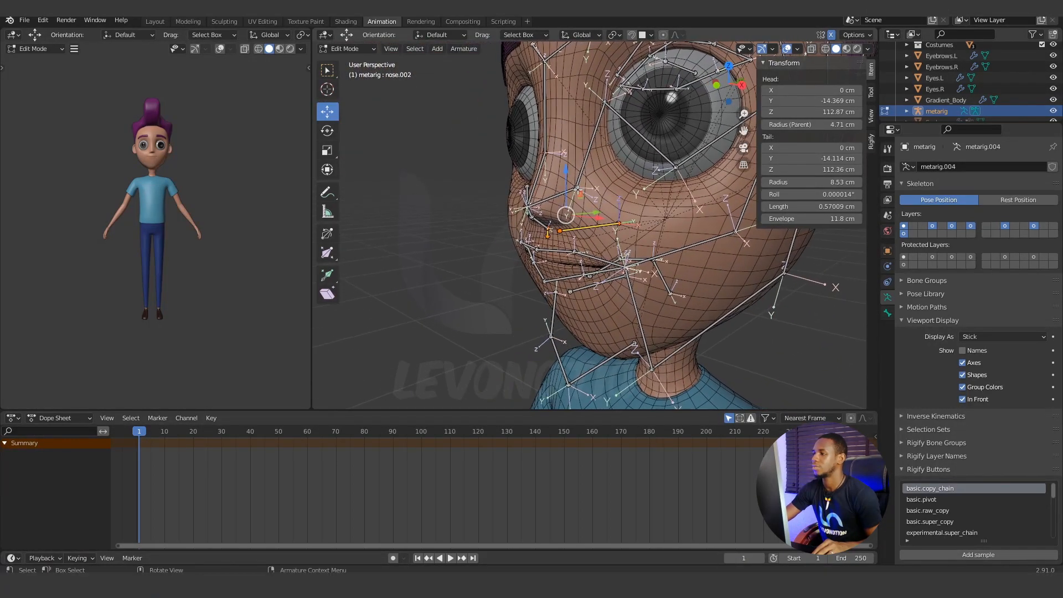
In the front view, lower the nose.L bone's lower joint to about Z 111.89 cm and shift it inward to about X 1.84 cm.
{"action": "middle_click_drag", "start_coordinate": [556, 244], "coordinate": [580, 249]}
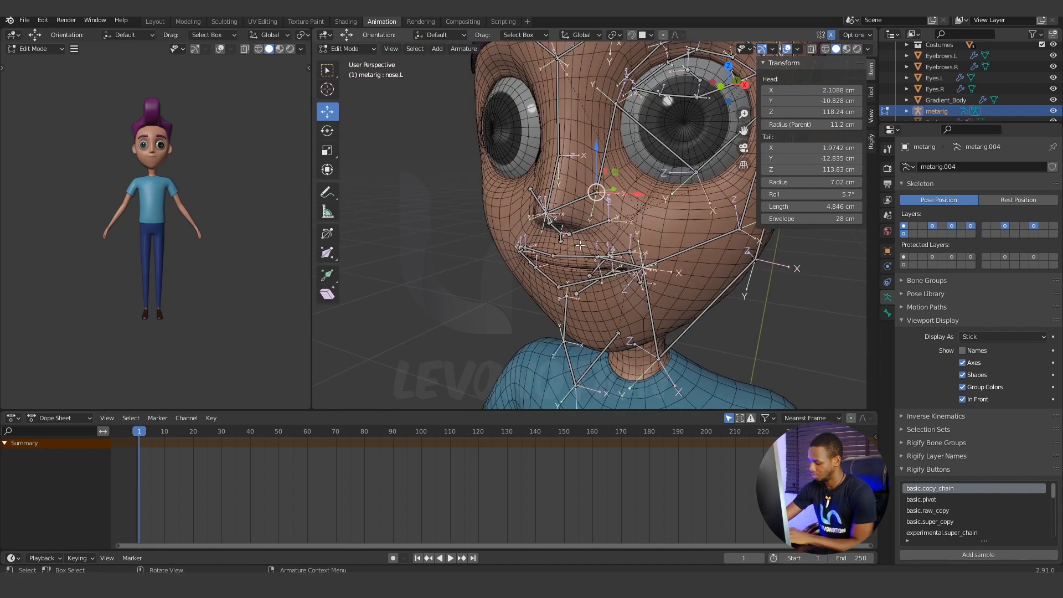
{"action": "key", "text": "KP_1"}
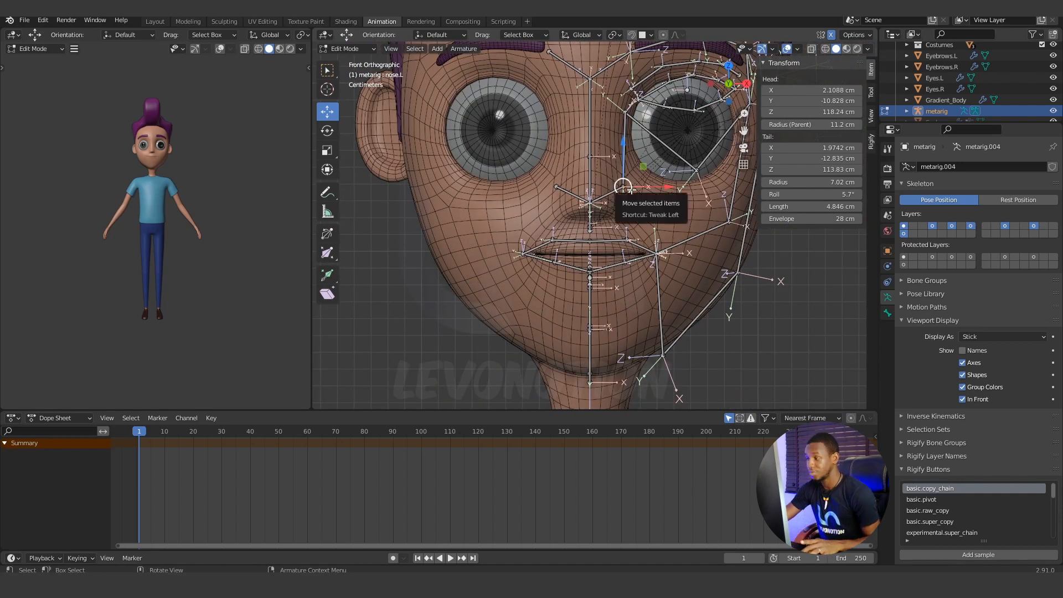
{"action": "key", "text": "c"}
{"action": "key", "text": "Escape"}
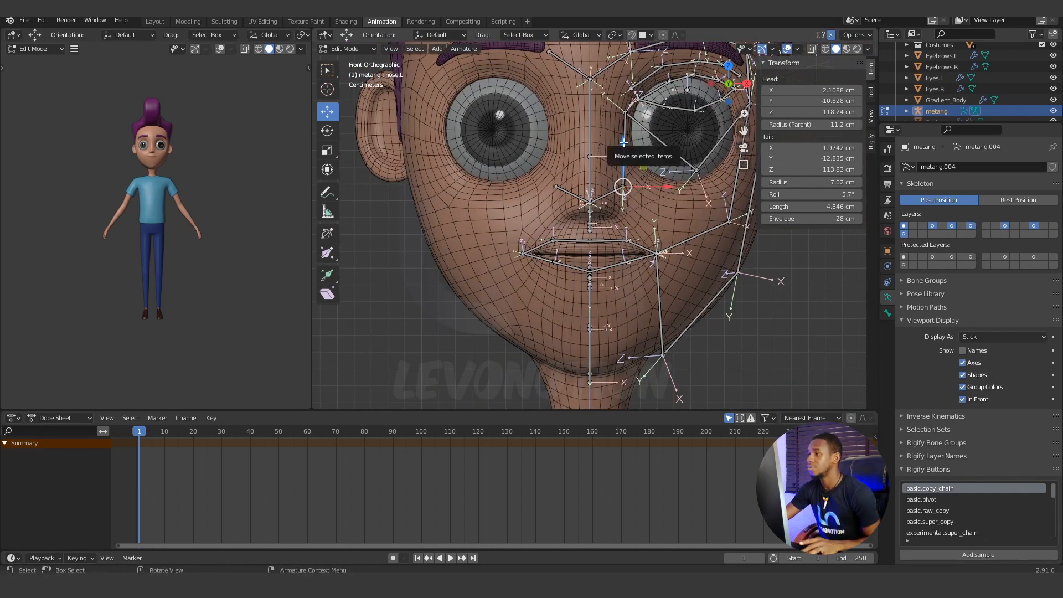
{"action": "left_click_drag", "start_coordinate": [624, 143], "coordinate": [624, 176]}
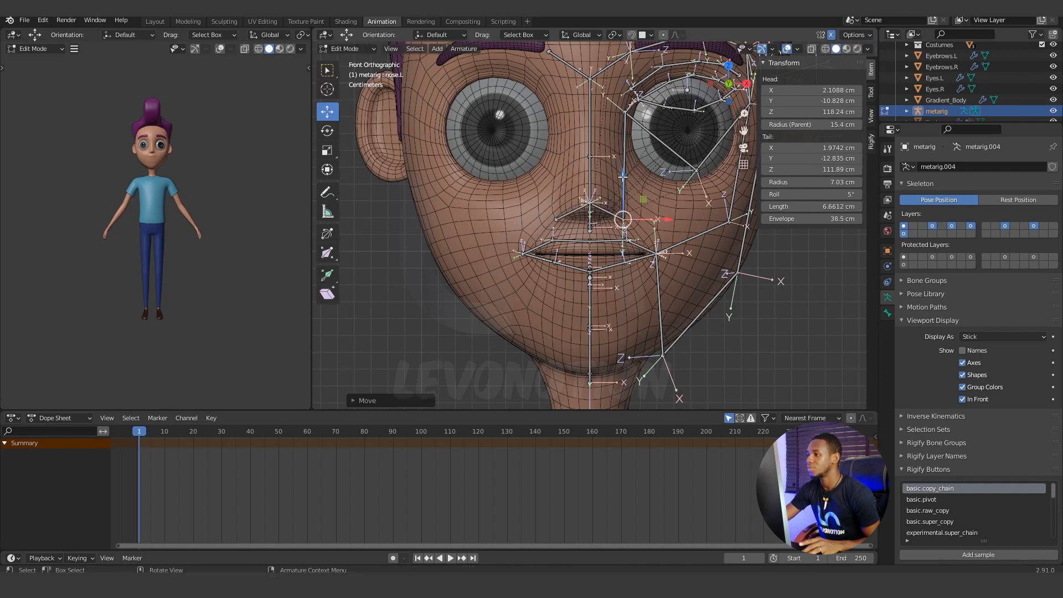
{"action": "left_click_drag", "start_coordinate": [670, 219], "coordinate": [666, 219]}
In the right view, move the nose.L bone's lower joint back along Y to about -12.73 cm.
{"action": "key", "text": "KP_3"}
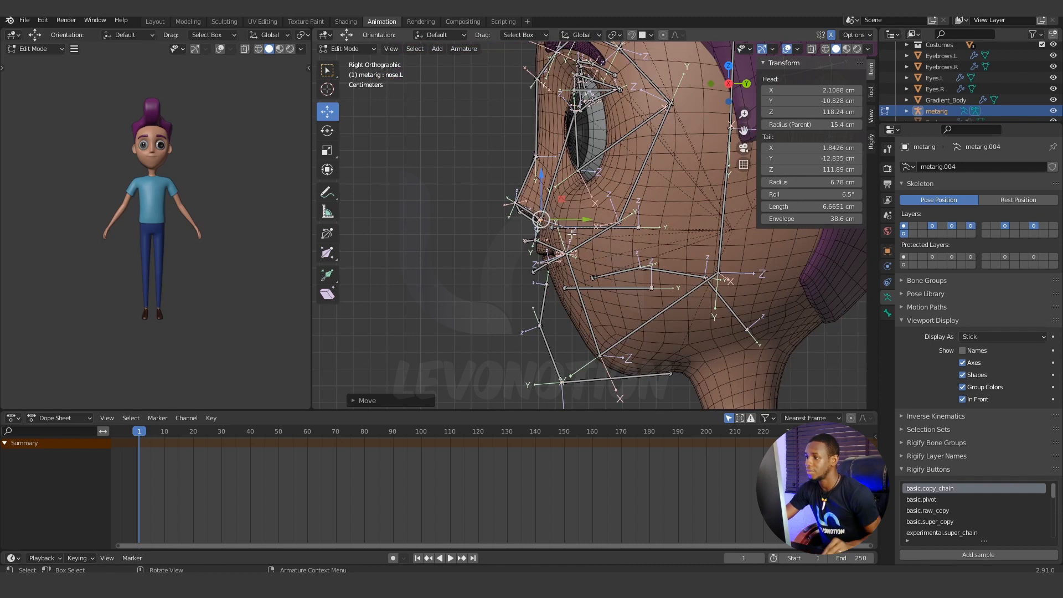
{"action": "scroll", "coordinate": [571, 235], "scroll_direction": "up", "scroll_amount": 5}
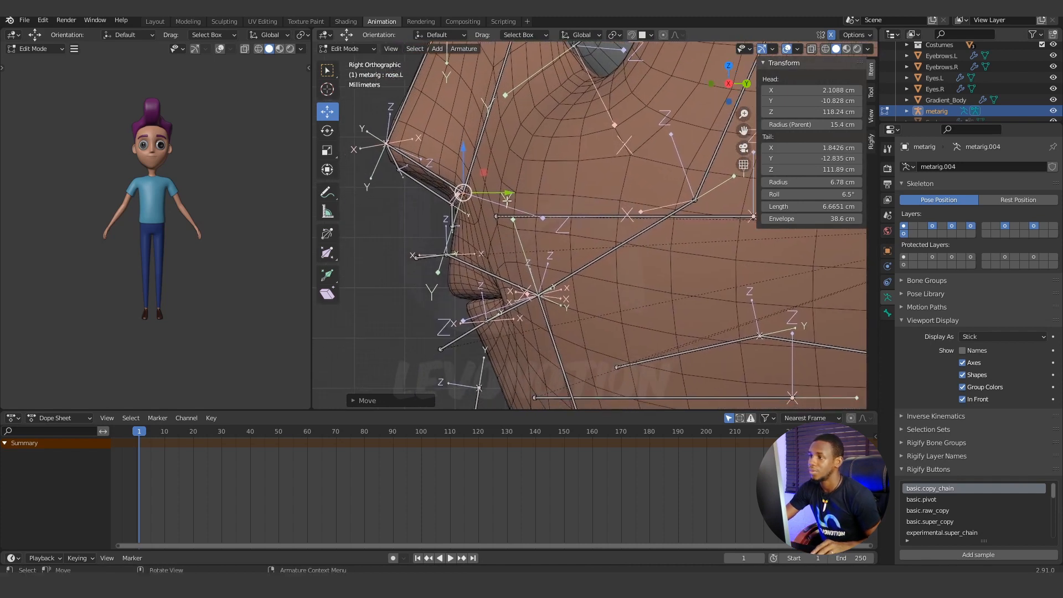
{"action": "left_click_drag", "start_coordinate": [509, 192], "coordinate": [517, 192]}
Examine the fitted nose bones and the surrounding face bones from several angles, finishing with a close front view of the mouth.
{"action": "middle_click_drag", "start_coordinate": [517, 192], "coordinate": [526, 228]}
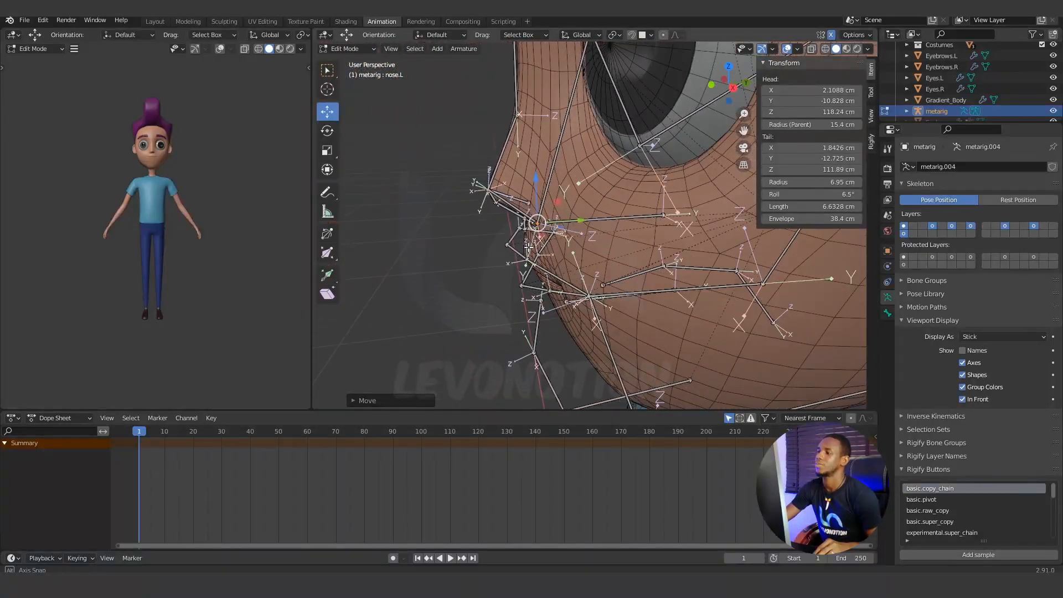
{"action": "scroll", "coordinate": [623, 247], "scroll_direction": "down", "scroll_amount": 5}
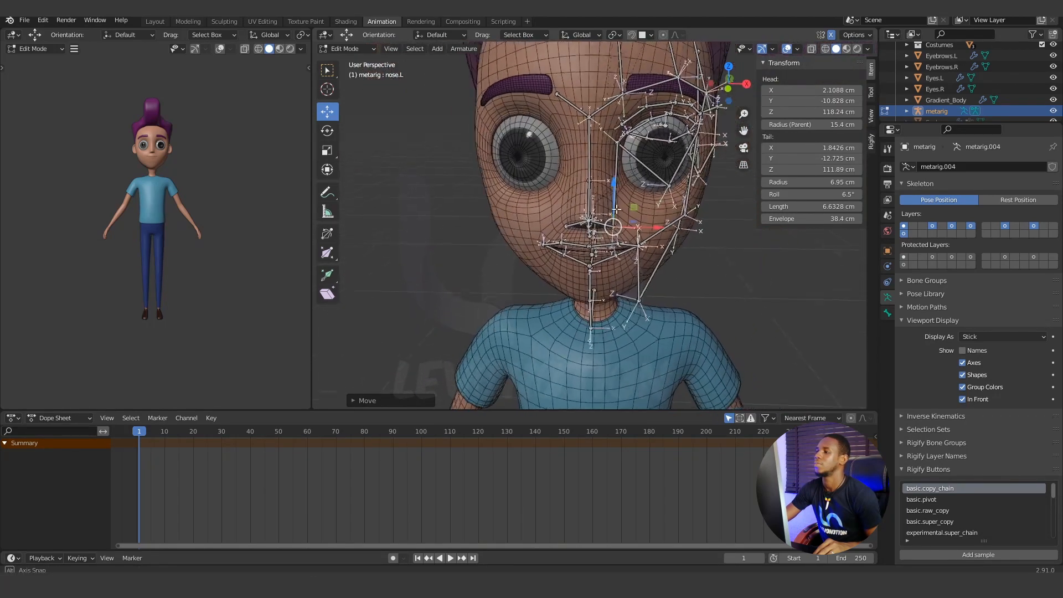
{"action": "middle_click_drag", "start_coordinate": [616, 210], "coordinate": [609, 250]}
{"action": "scroll", "coordinate": [586, 251], "scroll_direction": "up", "scroll_amount": 2}
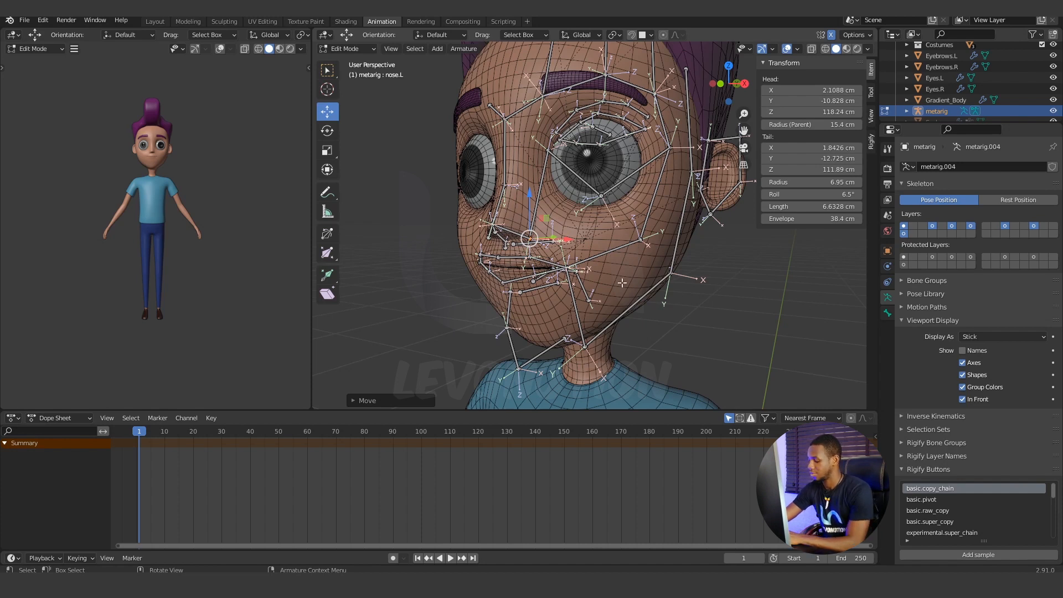
{"action": "middle_click_drag", "start_coordinate": [608, 296], "coordinate": [629, 301]}
{"action": "key", "text": "KP_1"}
{"action": "scroll", "coordinate": [577, 300], "scroll_direction": "up", "scroll_amount": 2}
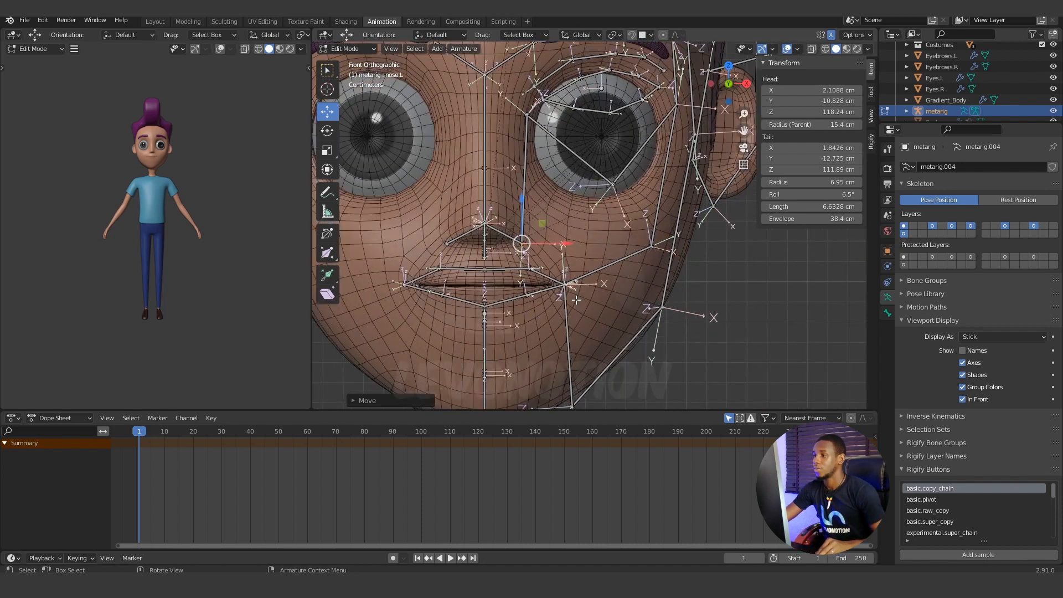
{"action": "scroll", "coordinate": [576, 300], "scroll_direction": "up", "scroll_amount": 1}
{"action": "middle_click_drag", "start_coordinate": [440, 288], "coordinate": [485, 261], "text": "shift"}
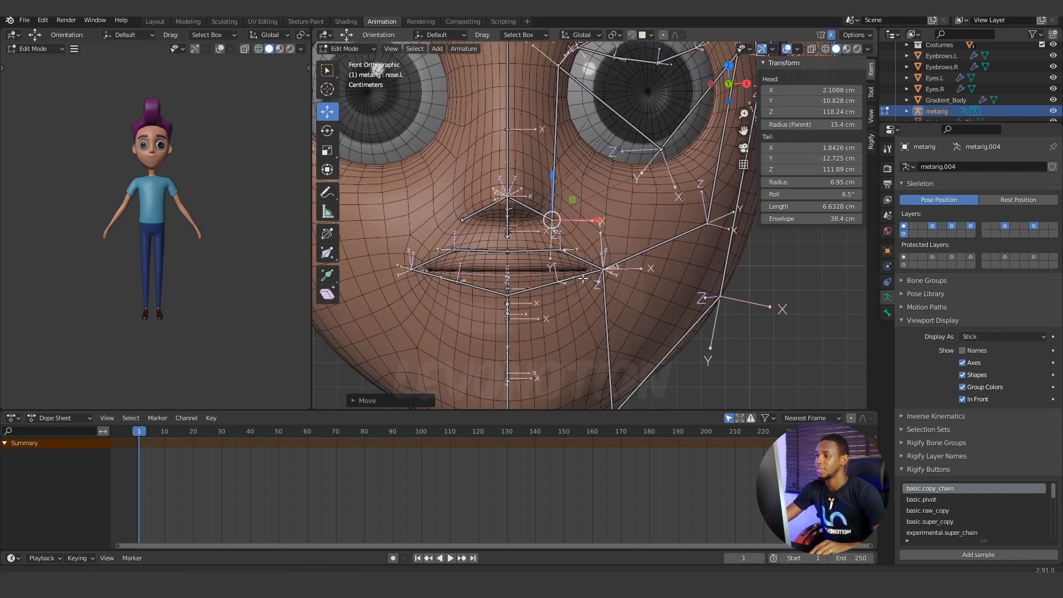
Select all the upper and lower lip bones on both sides of the mouth and hide them.
{"action": "left_click", "coordinate": [422, 265]}
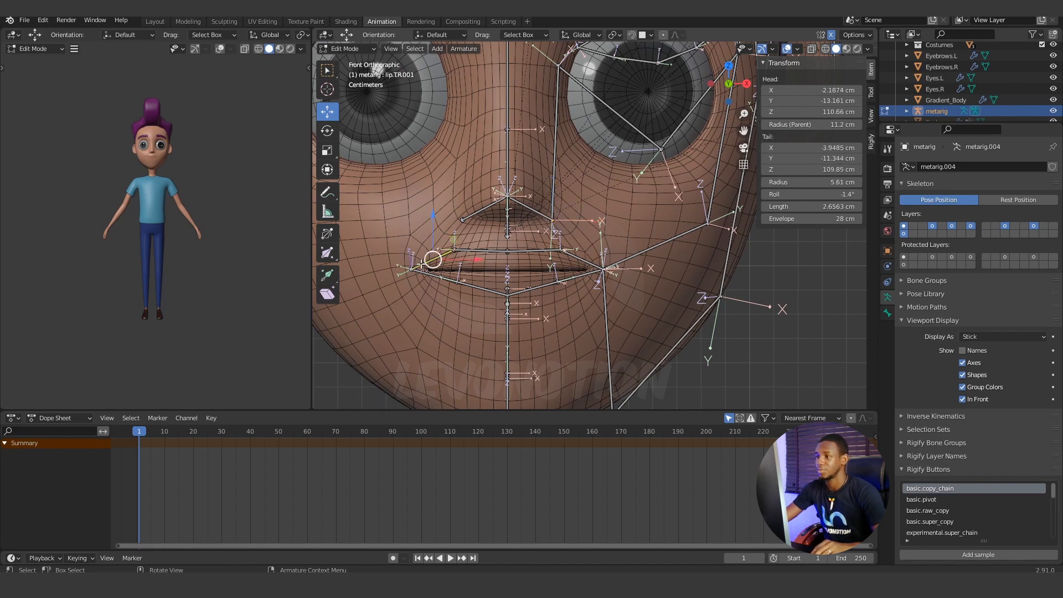
{"action": "left_click", "coordinate": [481, 251], "text": "shift"}
{"action": "left_click", "coordinate": [531, 250], "text": "shift"}
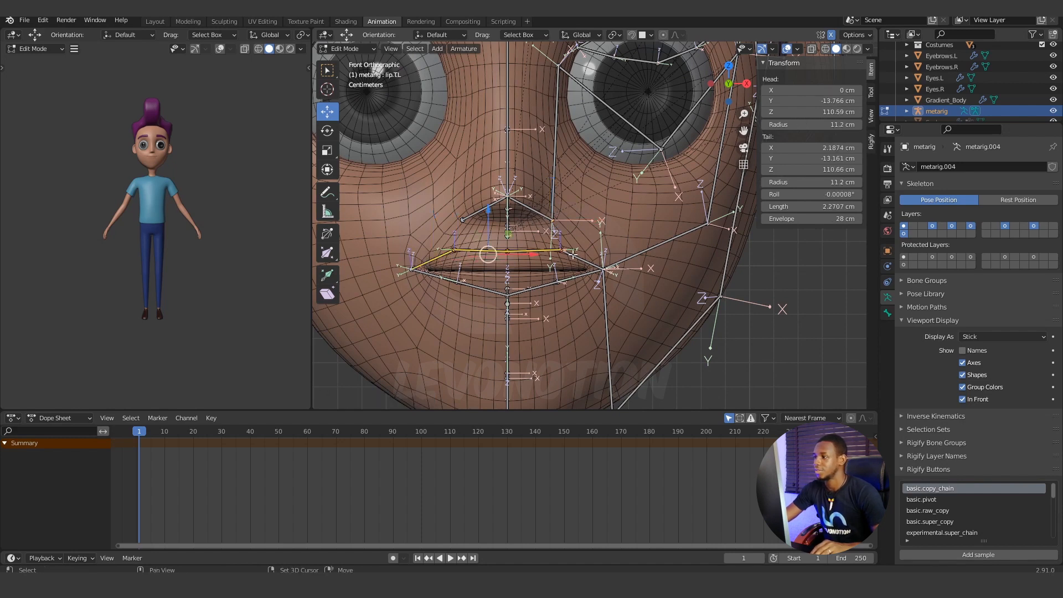
{"action": "left_click", "coordinate": [575, 257], "text": "shift"}
{"action": "left_click", "coordinate": [574, 277], "text": "shift"}
{"action": "left_click", "coordinate": [534, 288], "text": "shift"}
{"action": "left_click", "coordinate": [482, 289], "text": "shift"}
{"action": "left_click", "coordinate": [437, 276], "text": "shift"}
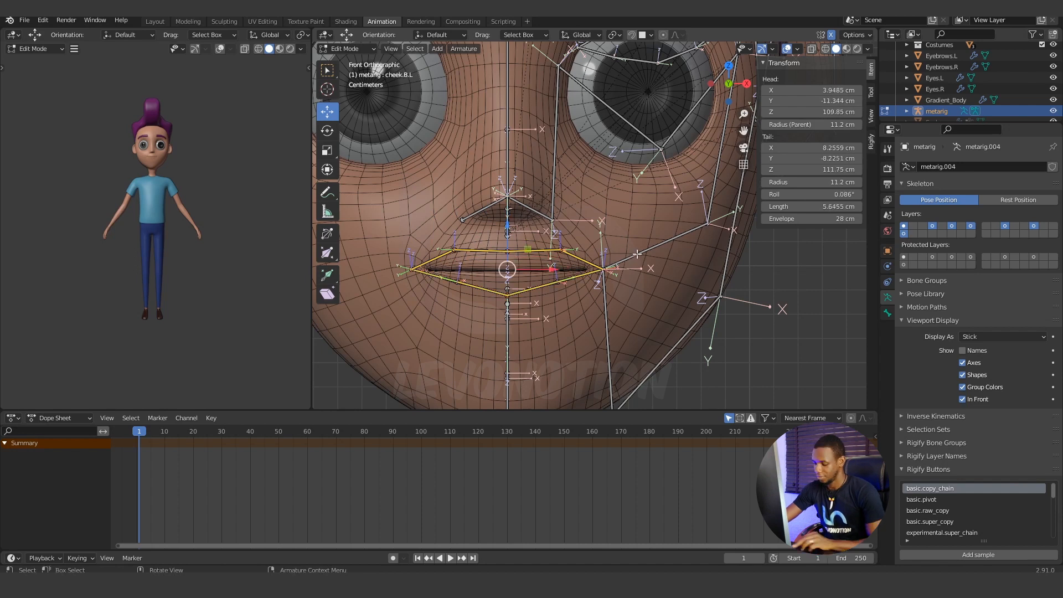
{"action": "key", "text": "h"}
In the right view, move the nose.004 bone's lower joint down the upper lip to about Y -13.075 cm, Z 110.44 cm.
{"action": "scroll", "coordinate": [518, 251], "scroll_direction": "up", "scroll_amount": 1}
{"action": "key", "text": "KP_3"}
{"action": "scroll", "coordinate": [475, 260], "scroll_direction": "up", "scroll_amount": 2}
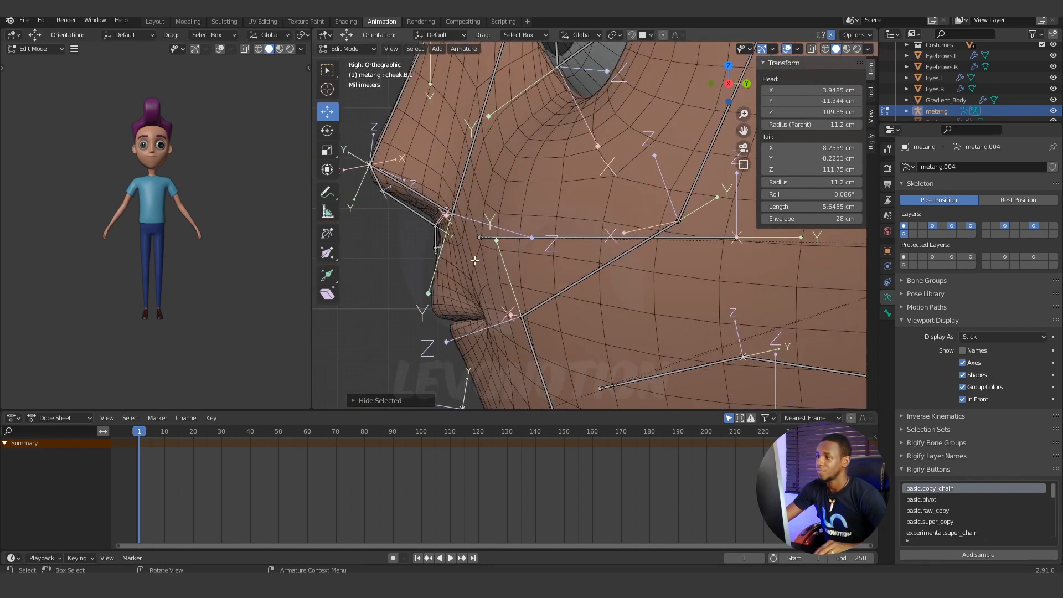
{"action": "left_click", "coordinate": [435, 249]}
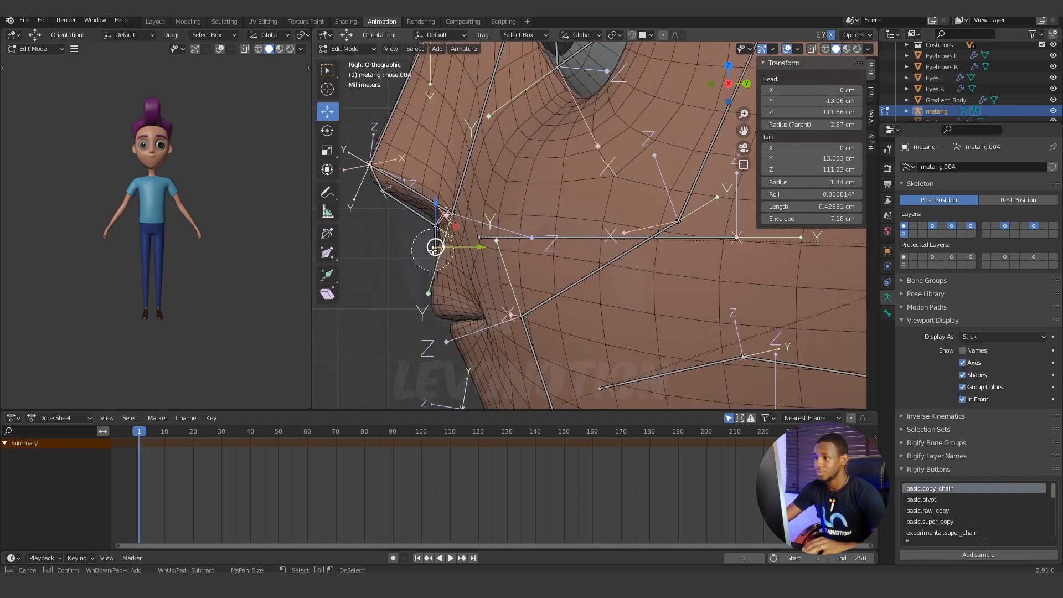
{"action": "left_click_drag", "start_coordinate": [444, 199], "coordinate": [426, 255]}
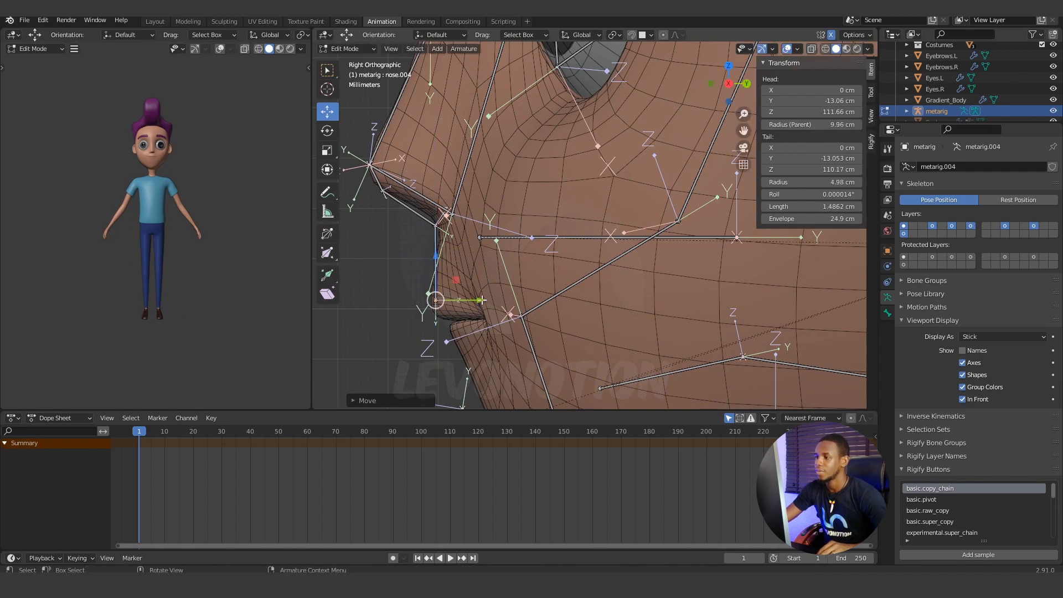
{"action": "left_click_drag", "start_coordinate": [482, 301], "coordinate": [480, 301]}
{"action": "left_click_drag", "start_coordinate": [437, 254], "coordinate": [437, 264]}
{"action": "middle_click_drag", "start_coordinate": [437, 265], "coordinate": [406, 248]}
{"action": "scroll", "coordinate": [449, 273], "scroll_direction": "up", "scroll_amount": 3}
{"action": "left_click_drag", "start_coordinate": [406, 248], "coordinate": [423, 226]}
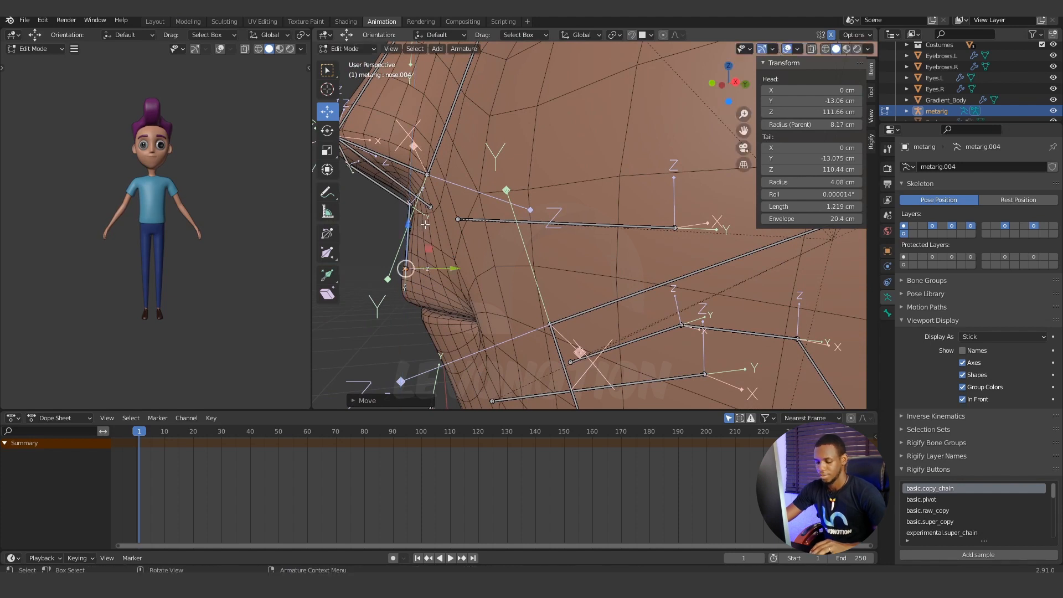
Compare the nose bones with the face surface in the right view by switching In Front display off and on.
{"action": "key", "text": "KP_3"}
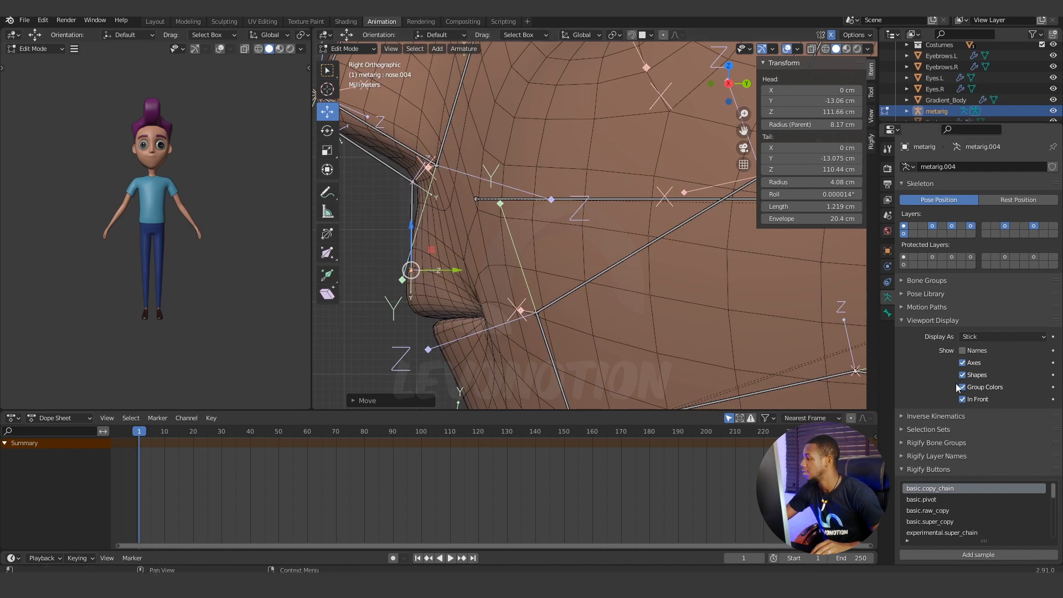
{"action": "left_click", "coordinate": [964, 399]}
{"action": "left_click", "coordinate": [964, 399]}
{"action": "left_click", "coordinate": [963, 399]}
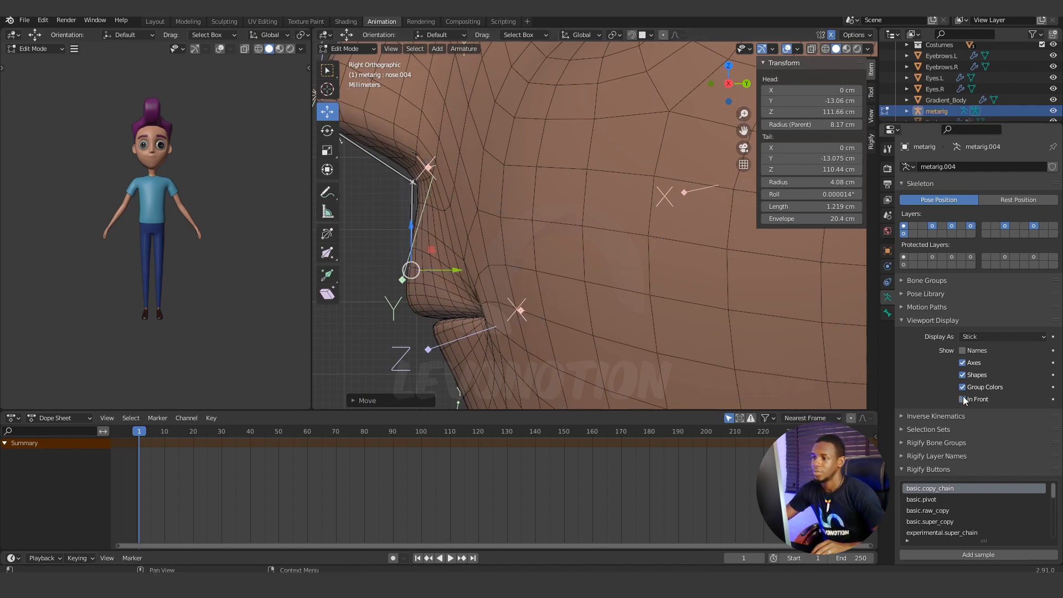
{"action": "left_click", "coordinate": [963, 400]}
Turn off In Front display and move the nose.004 bone's upper joint back along Y to about -12.95 cm.
{"action": "scroll", "coordinate": [540, 313], "scroll_direction": "up", "scroll_amount": 2}
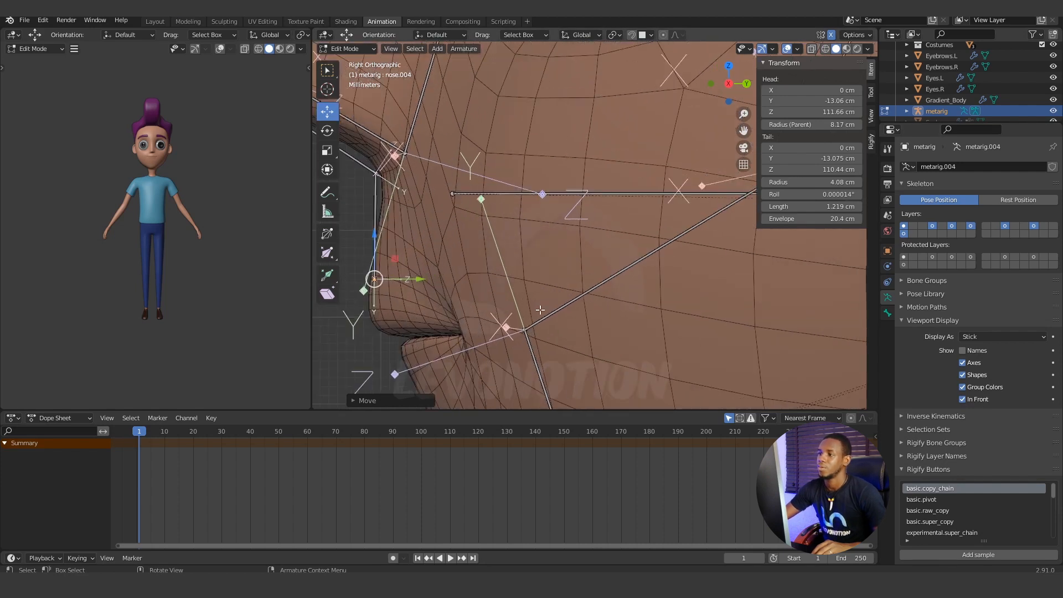
{"action": "middle_click_drag", "start_coordinate": [525, 303], "coordinate": [597, 359], "text": "shift"}
{"action": "scroll", "coordinate": [467, 265], "scroll_direction": "up", "scroll_amount": 1}
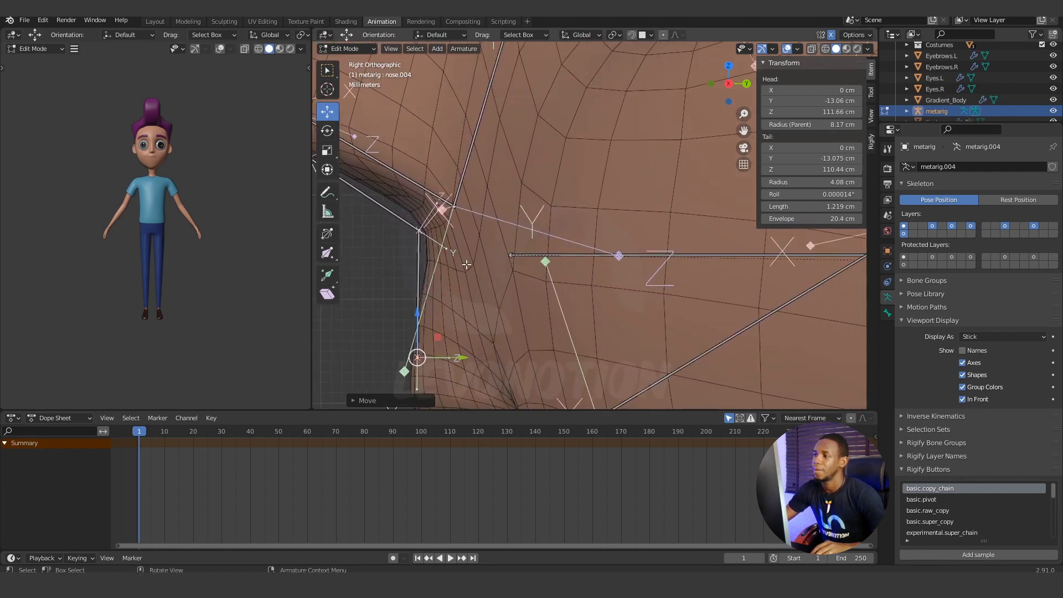
{"action": "left_click", "coordinate": [404, 252]}
{"action": "scroll", "coordinate": [425, 240], "scroll_direction": "up", "scroll_amount": 2}
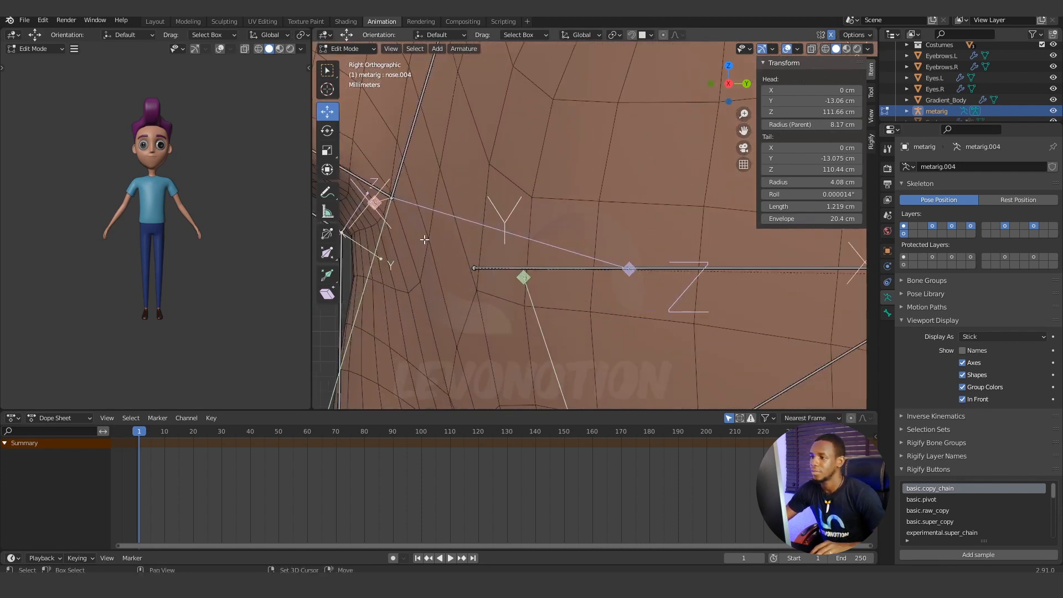
{"action": "middle_click_drag", "start_coordinate": [424, 240], "coordinate": [560, 242], "text": "shift"}
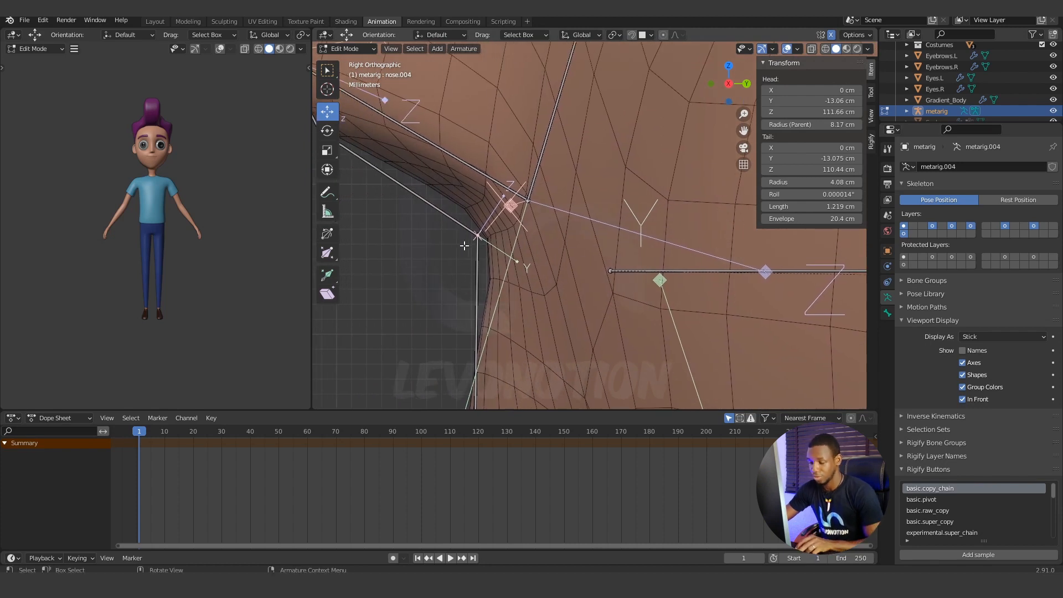
{"action": "key", "text": "c"}
{"action": "left_click", "coordinate": [477, 235]}
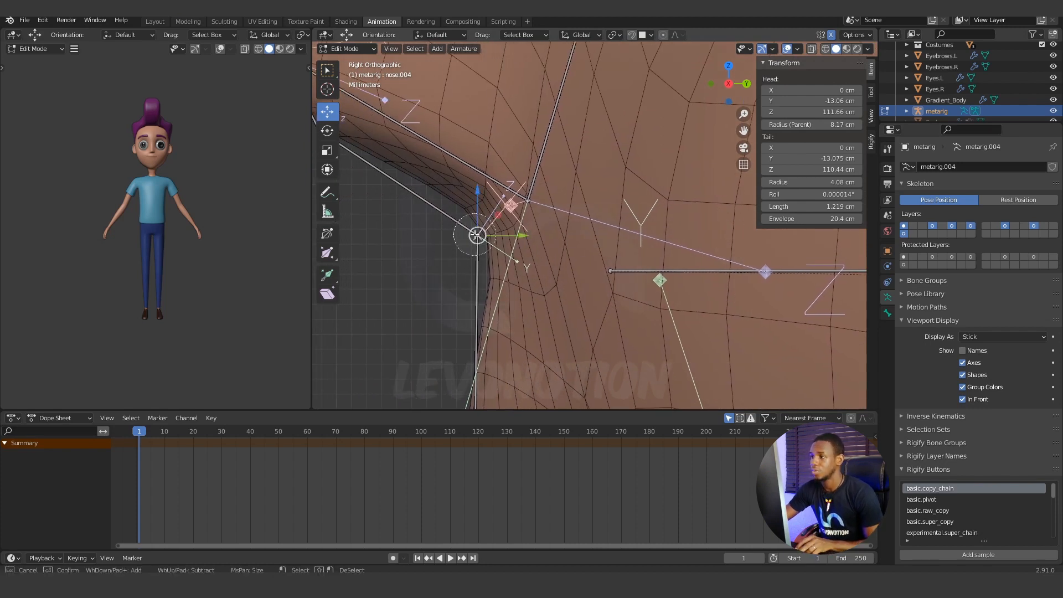
{"action": "right_click", "coordinate": [477, 235]}
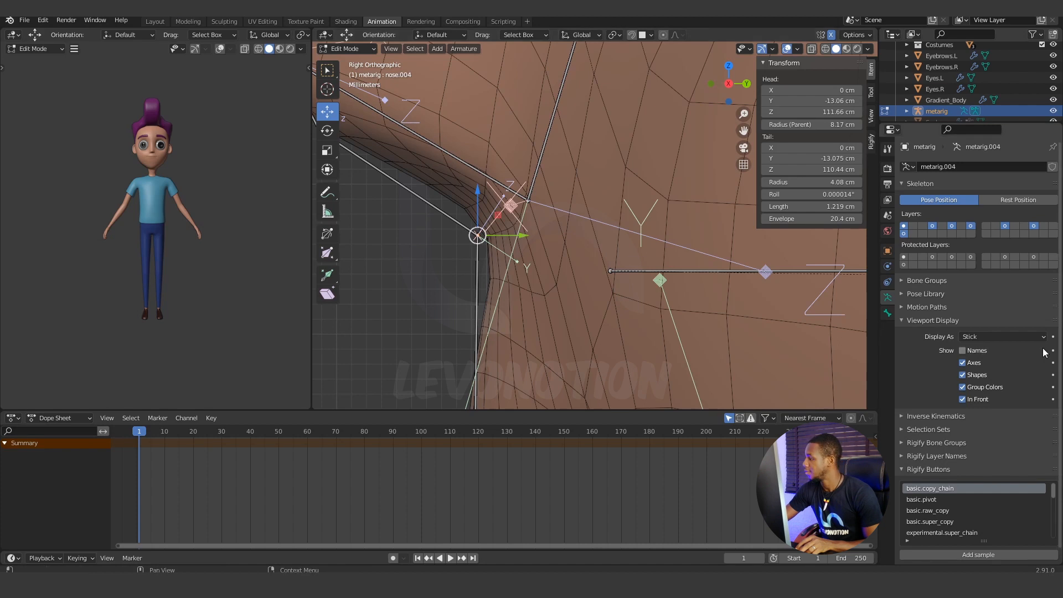
{"action": "left_click", "coordinate": [964, 400]}
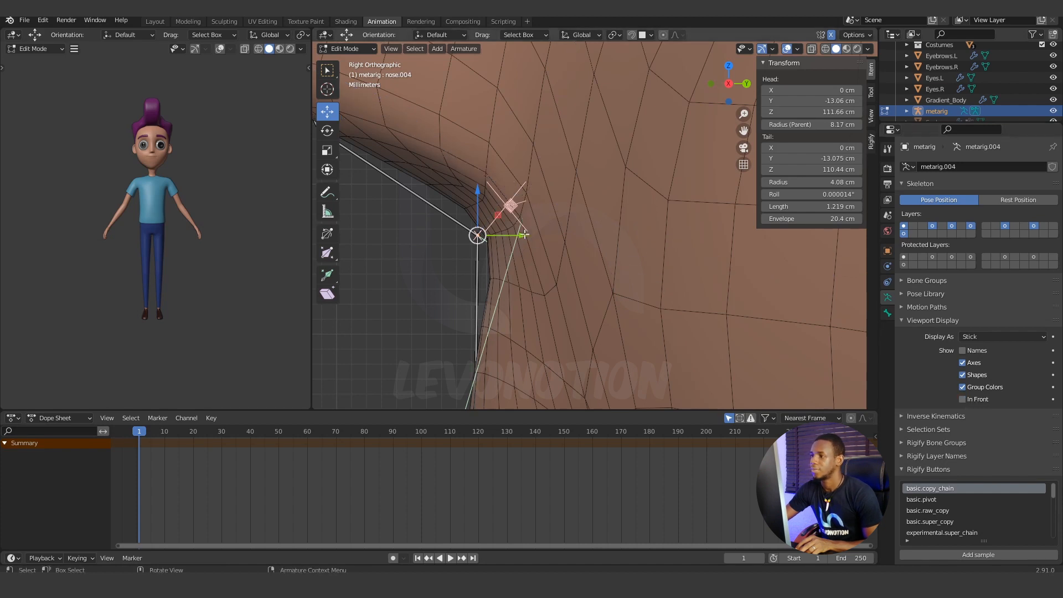
{"action": "left_click_drag", "start_coordinate": [524, 235], "coordinate": [544, 232]}
{"action": "scroll", "coordinate": [475, 266], "scroll_direction": "down", "scroll_amount": 3}
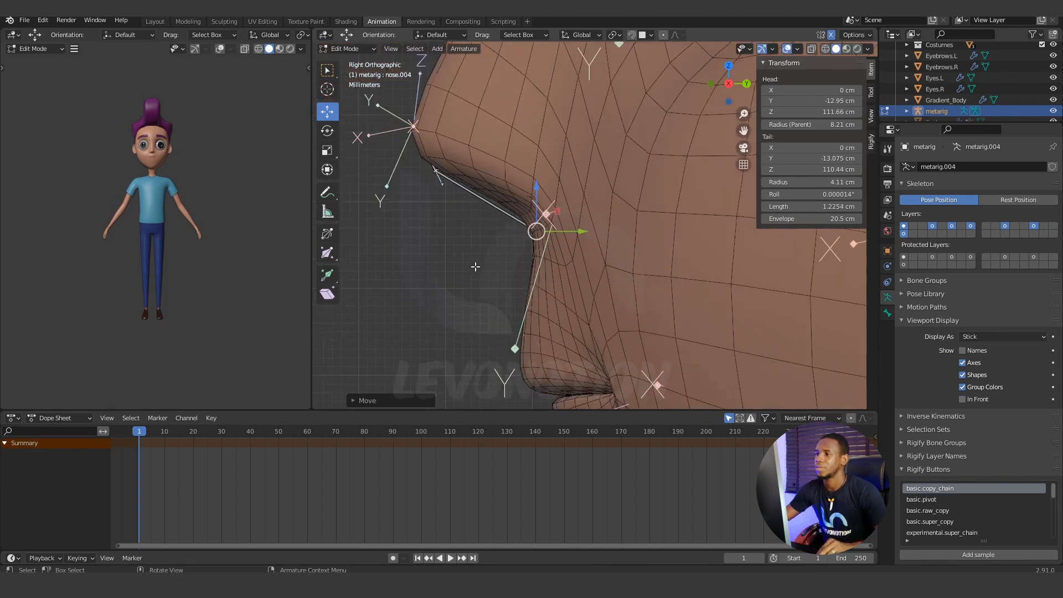
Move the joint beneath the nose tip and the nose-tip joint slightly back along Y to meet the skin.
{"action": "middle_click_drag", "start_coordinate": [493, 221], "coordinate": [498, 280], "text": "shift"}
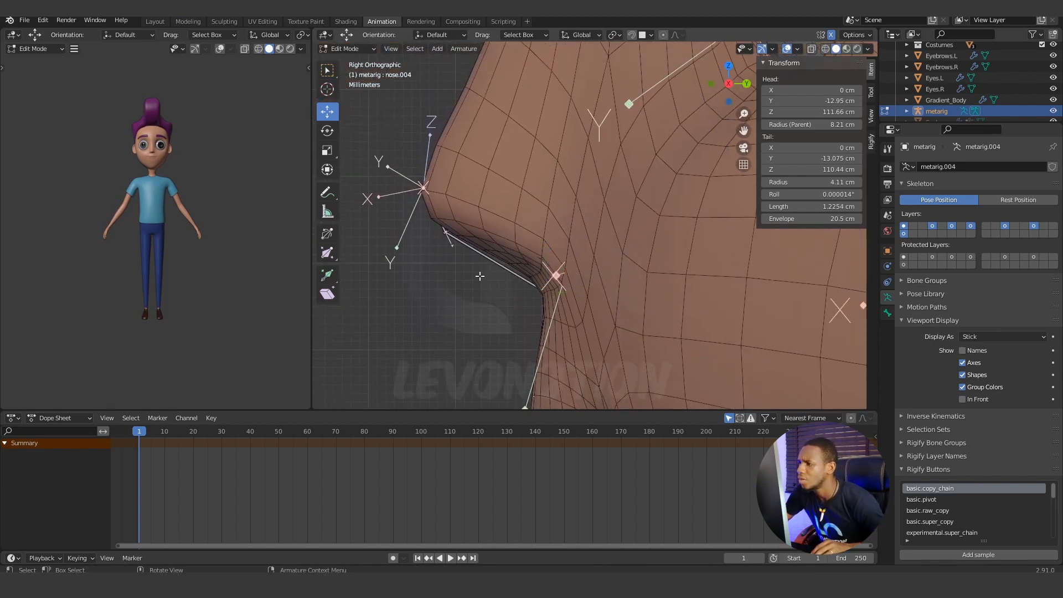
{"action": "key", "text": "c"}
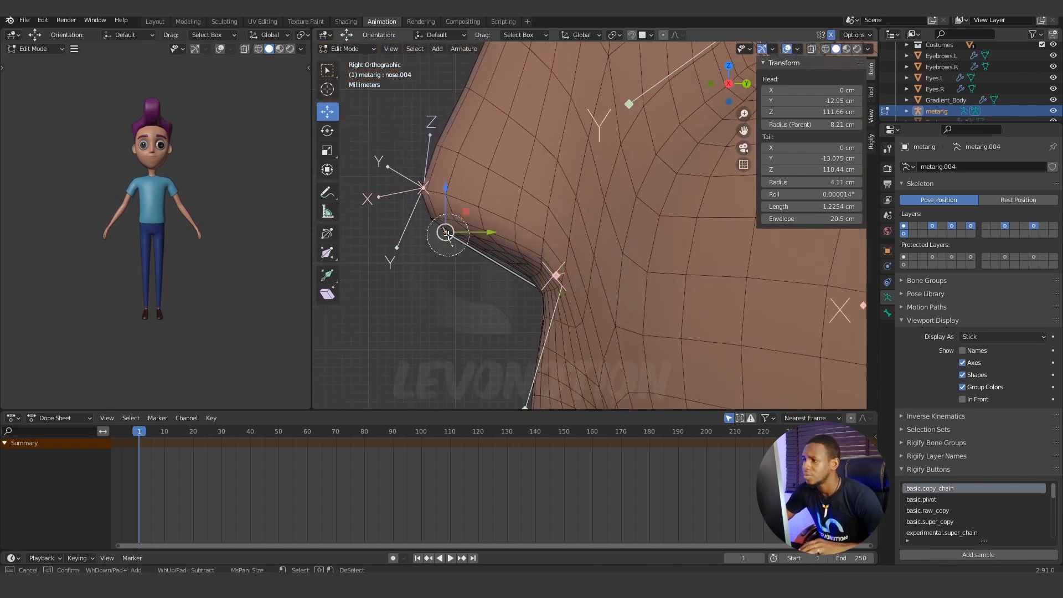
{"action": "key", "text": "Escape"}
{"action": "left_click_drag", "start_coordinate": [492, 231], "coordinate": [505, 229]}
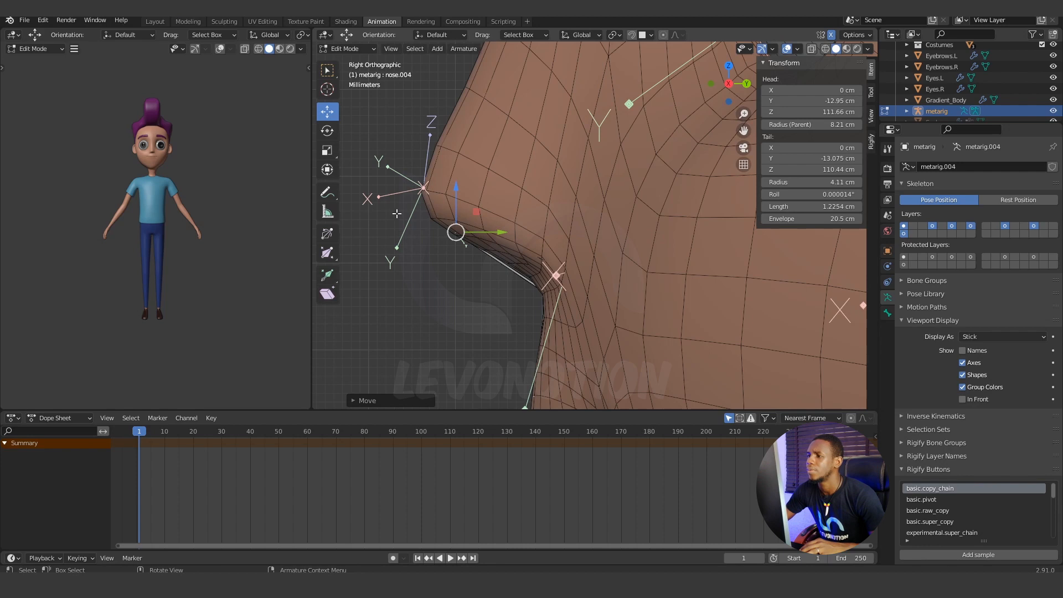
{"action": "left_click", "coordinate": [423, 187]}
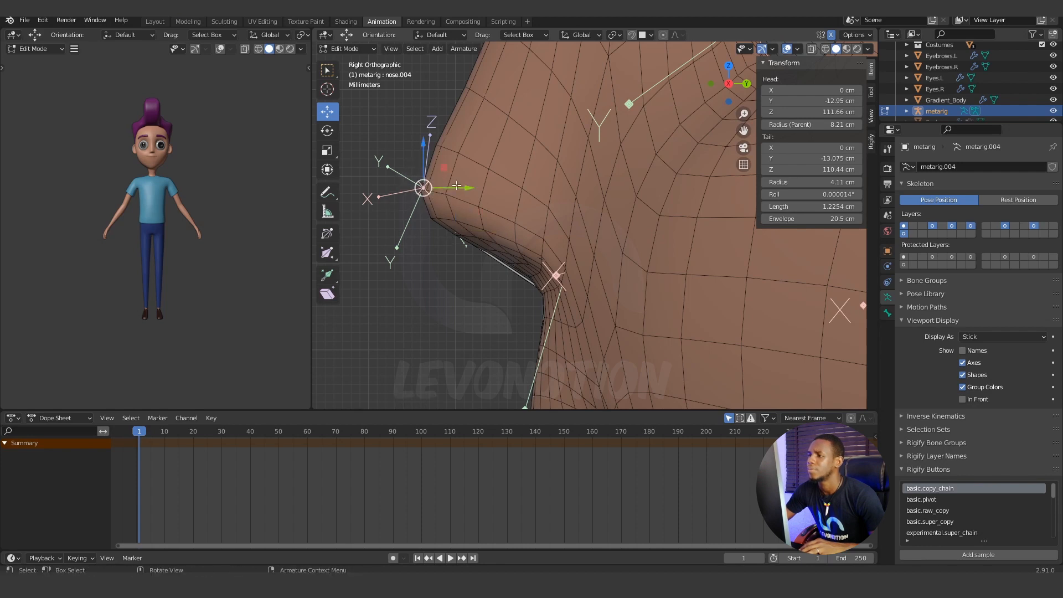
{"action": "left_click_drag", "start_coordinate": [456, 186], "coordinate": [474, 189]}
{"action": "mouse_move", "coordinate": [474, 189]}
{"action": "middle_mouse_down"}
{"action": "mouse_move", "coordinate": [641, 271]}
{"action": "mouse_move", "coordinate": [610, 269]}
{"action": "mouse_move", "coordinate": [620, 288]}
{"action": "mouse_move", "coordinate": [596, 304]}
{"action": "mouse_move", "coordinate": [626, 306]}
{"action": "mouse_move", "coordinate": [575, 313]}
{"action": "middle_mouse_up"}
{"action": "scroll", "coordinate": [610, 269], "scroll_direction": "down", "scroll_amount": 5}
With In Front display toggled as needed, raise the top chin joint to just under the lower lip and move it back to the skin.
{"action": "left_click", "coordinate": [966, 400]}
{"action": "scroll", "coordinate": [601, 304], "scroll_direction": "up", "scroll_amount": 2}
{"action": "middle_click_drag", "start_coordinate": [637, 283], "coordinate": [558, 169], "text": "shift"}
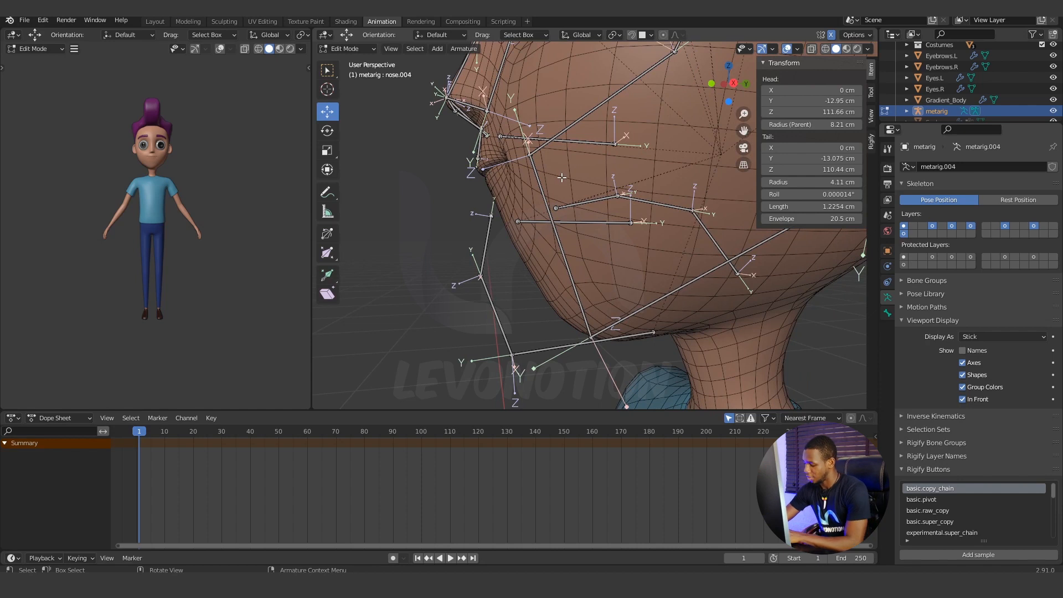
{"action": "key", "text": "KP_3"}
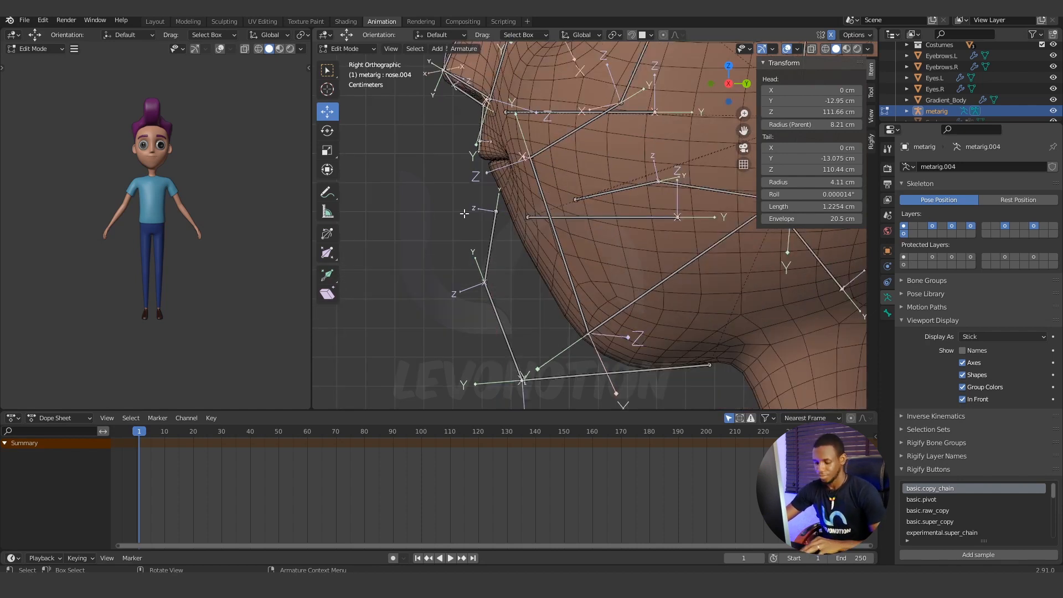
{"action": "left_click", "coordinate": [496, 211]}
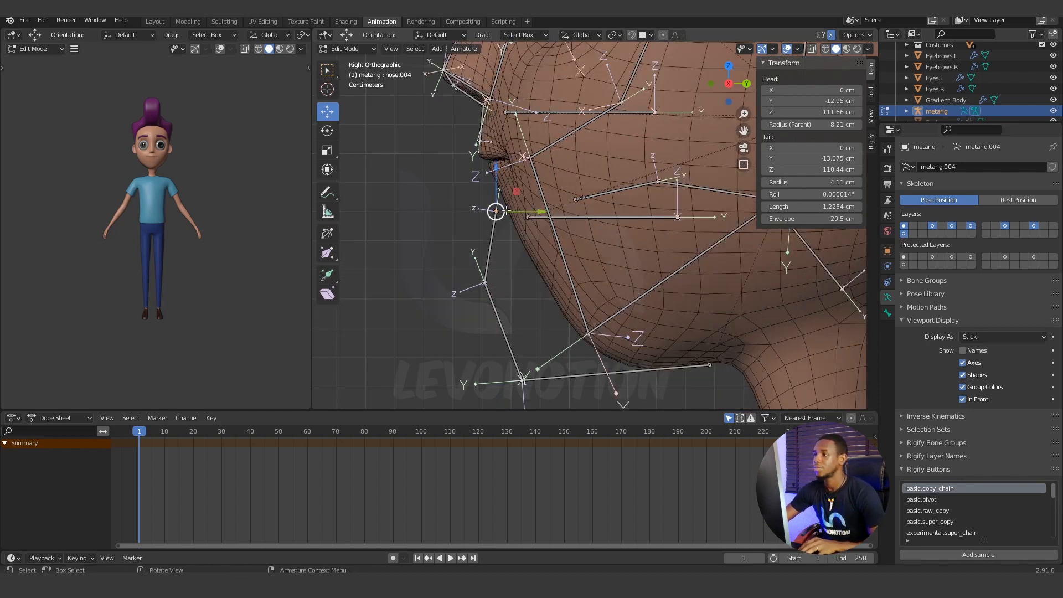
{"action": "left_click_drag", "start_coordinate": [503, 166], "coordinate": [498, 136]}
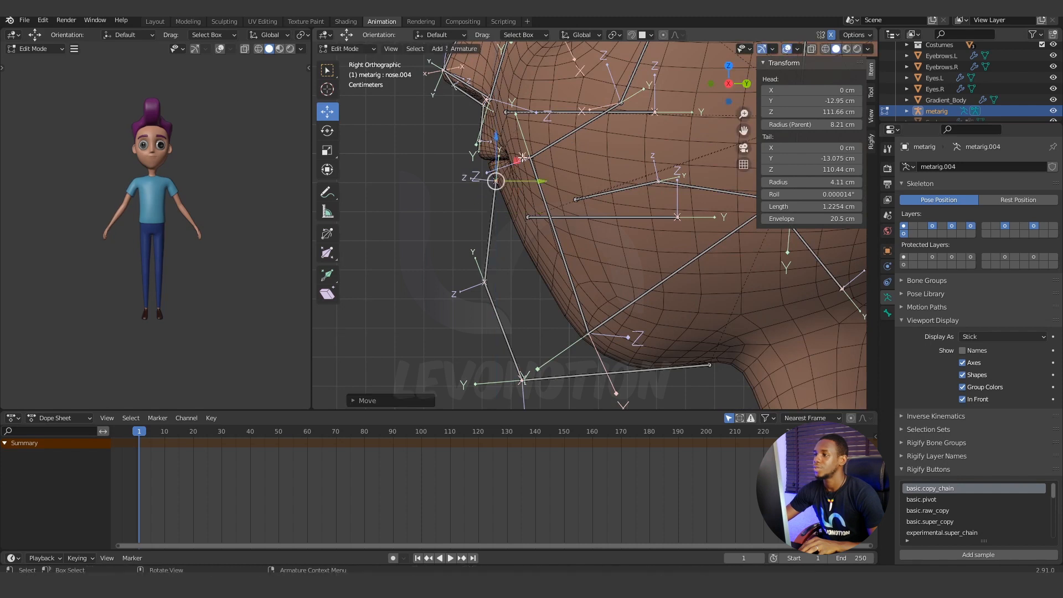
{"action": "left_click_drag", "start_coordinate": [541, 180], "coordinate": [548, 181]}
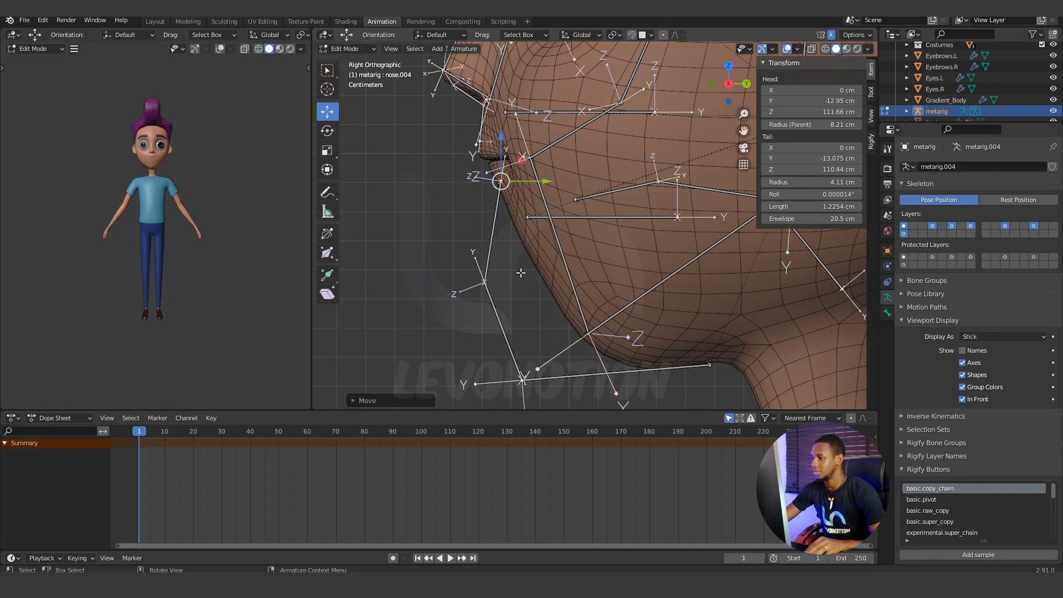
{"action": "left_click", "coordinate": [964, 399]}
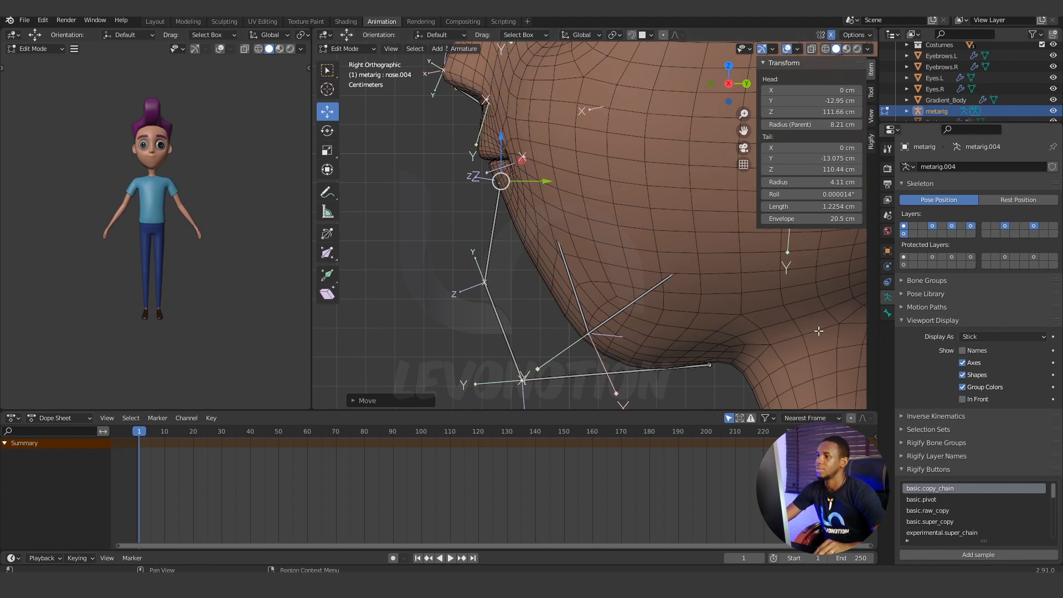
{"action": "left_click_drag", "start_coordinate": [538, 180], "coordinate": [548, 181]}
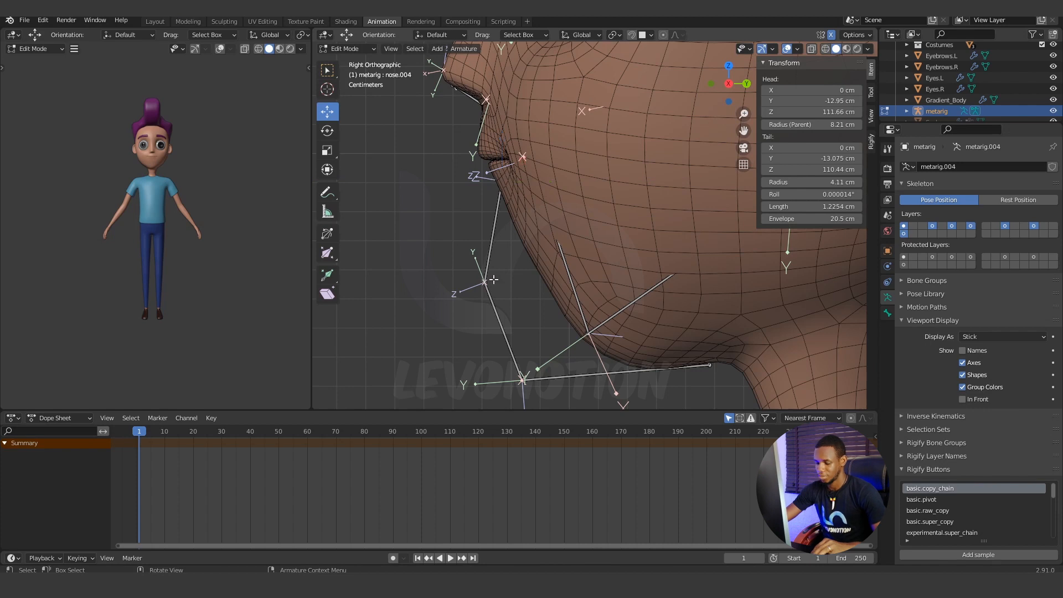
Move the mid-chin joint back along Y until it sits on the front surface of the chin.
{"action": "key", "text": "c"}
{"action": "left_click", "coordinate": [486, 281]}
{"action": "key", "text": "Escape"}
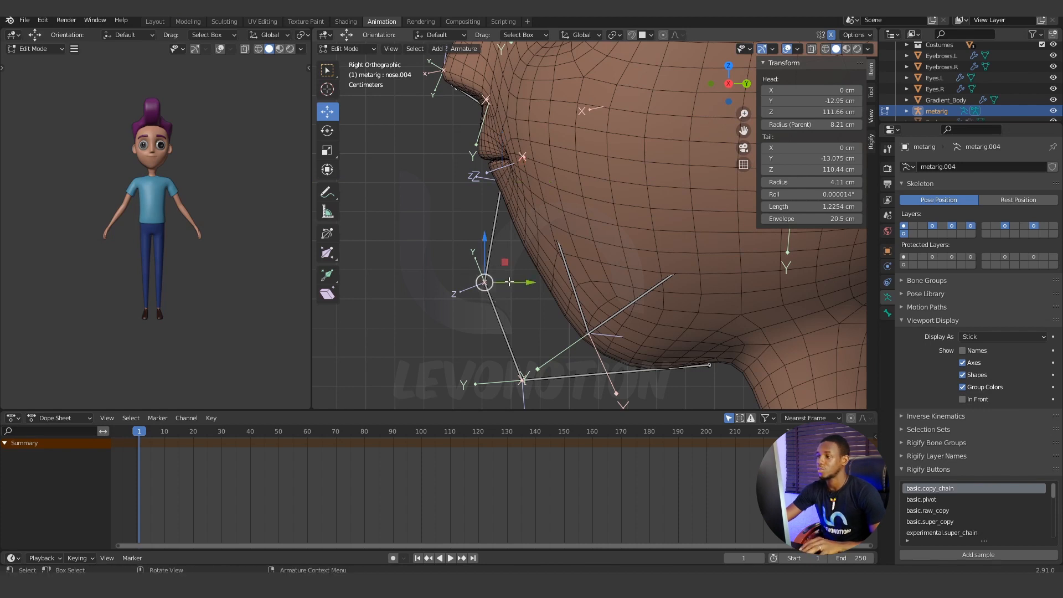
{"action": "left_click_drag", "start_coordinate": [536, 282], "coordinate": [599, 267]}
Move the jaw bone's rear joint toward the neck to about Y -4.12 cm, Z 102.65 cm.
{"action": "middle_click_drag", "start_coordinate": [614, 302], "coordinate": [521, 223], "text": "shift"}
{"action": "left_click", "coordinate": [617, 286]}
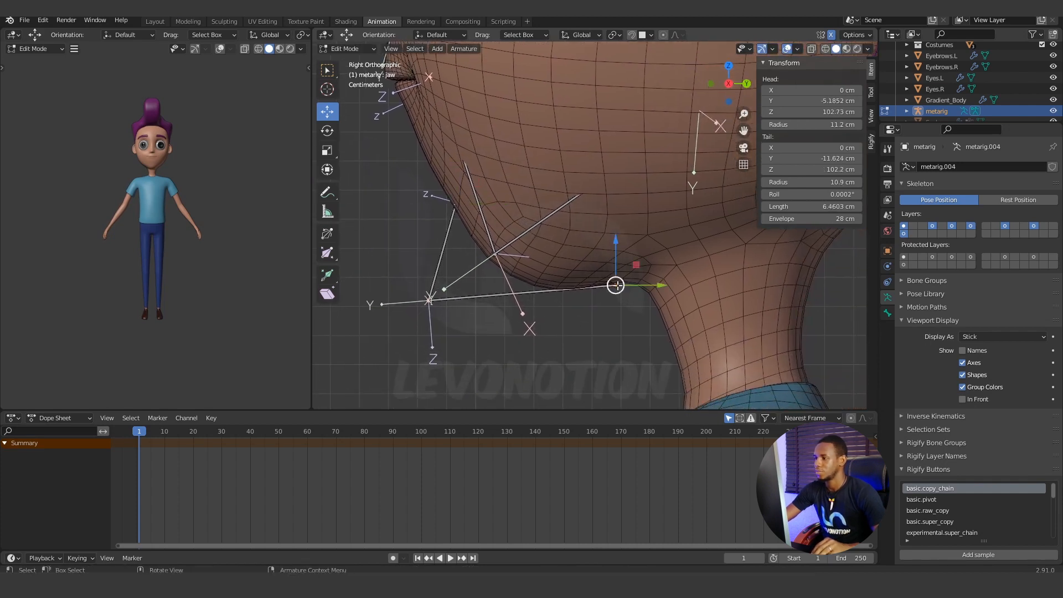
{"action": "key", "text": "c"}
{"action": "key", "text": "Escape"}
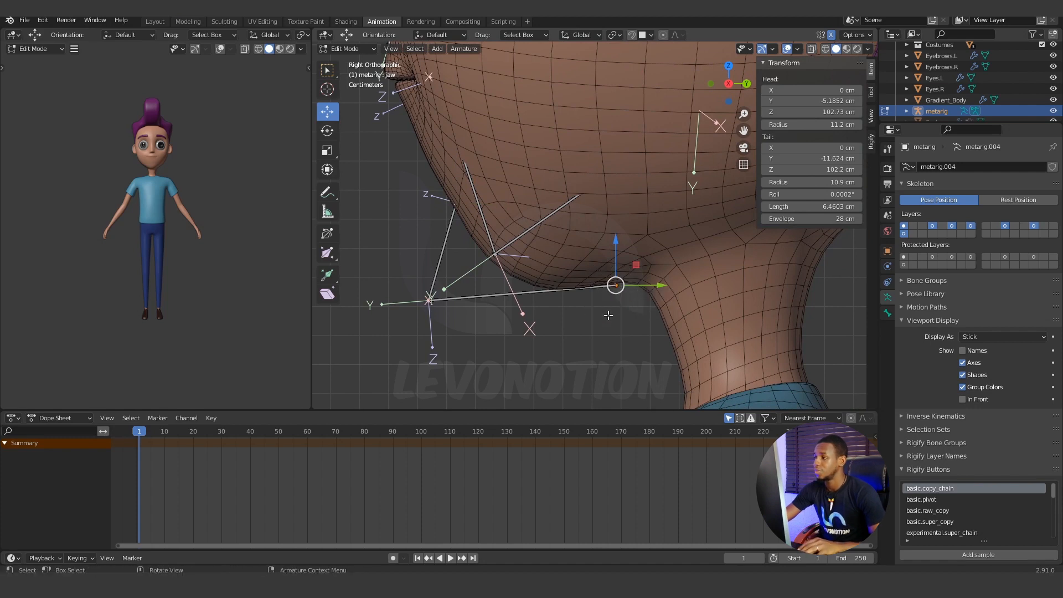
{"action": "left_click_drag", "start_coordinate": [663, 286], "coordinate": [687, 285]}
{"action": "left_click_drag", "start_coordinate": [638, 238], "coordinate": [693, 287]}
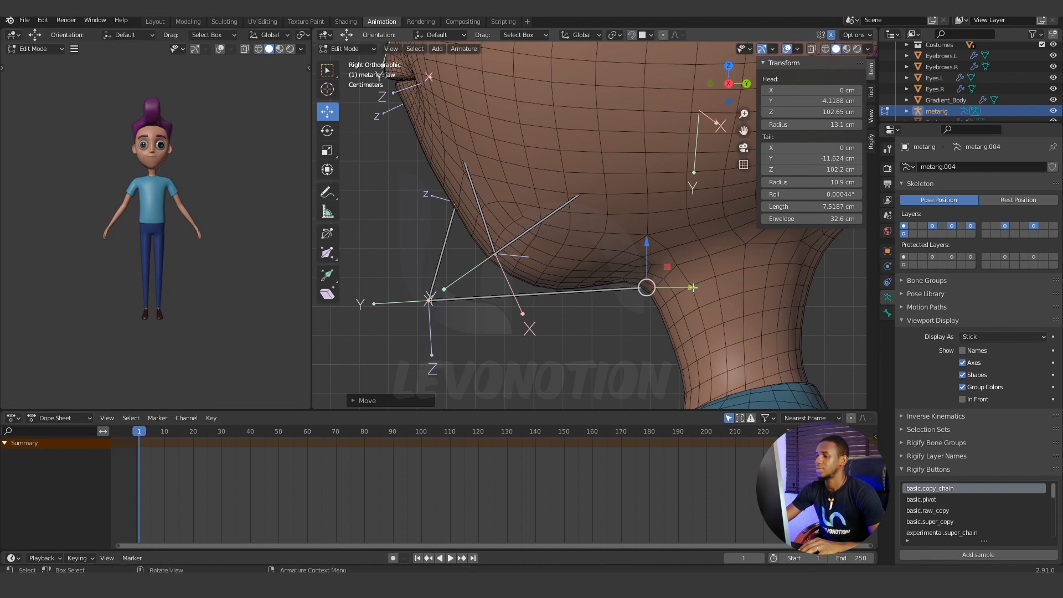
Move the jaw bone's front joint under the chin to about Y -8.01 cm, Z 102.64 cm, and hide the bone axes.
{"action": "left_click", "coordinate": [569, 345]}
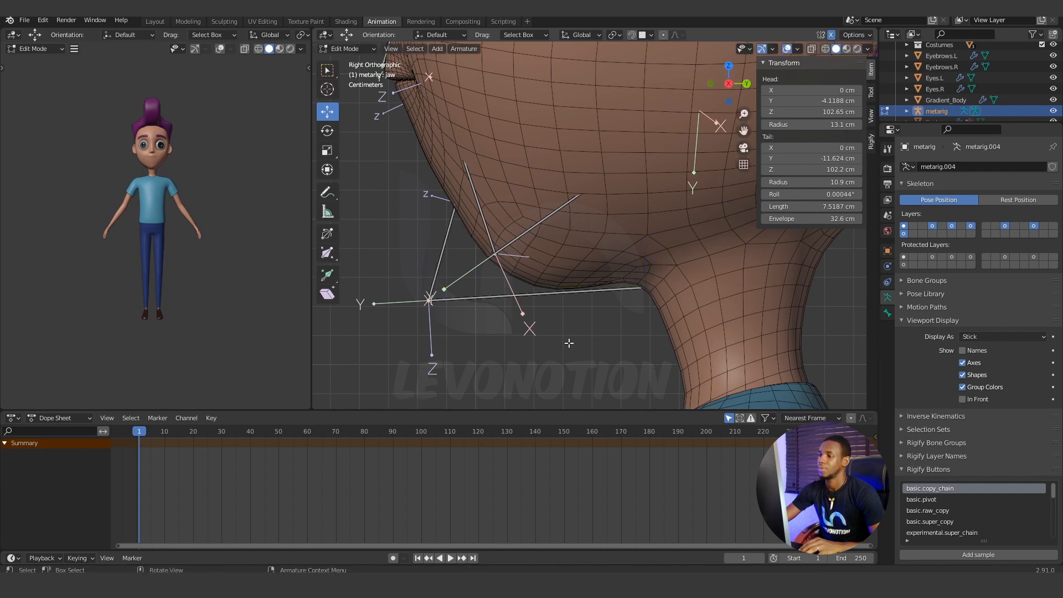
{"action": "key", "text": "c"}
{"action": "left_click", "coordinate": [422, 311]}
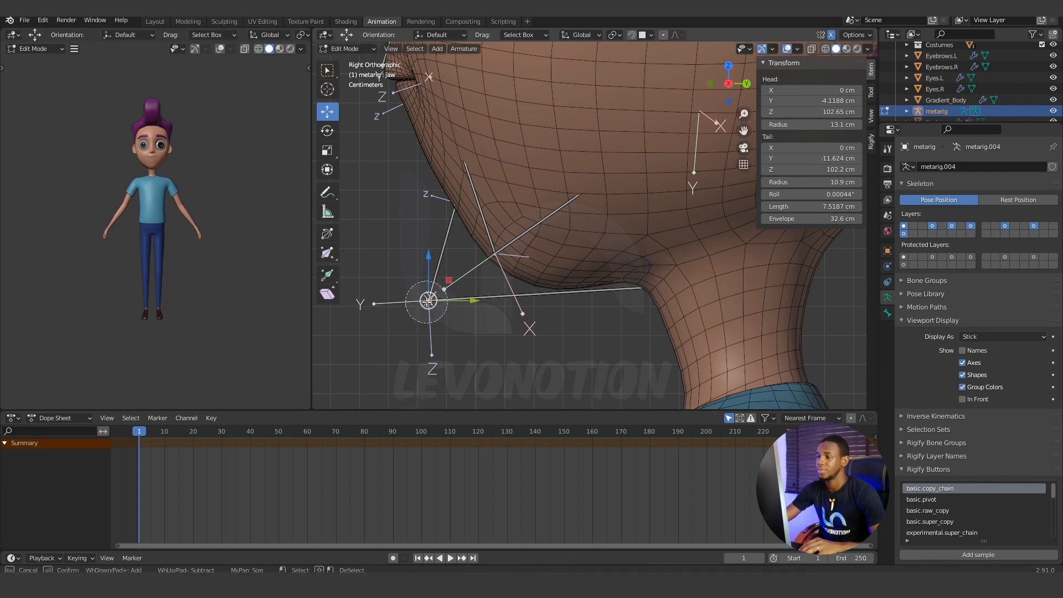
{"action": "key", "text": "Escape"}
{"action": "left_click_drag", "start_coordinate": [474, 301], "coordinate": [580, 296]}
{"action": "left_click_drag", "start_coordinate": [536, 254], "coordinate": [535, 241]}
{"action": "left_click", "coordinate": [962, 363]}
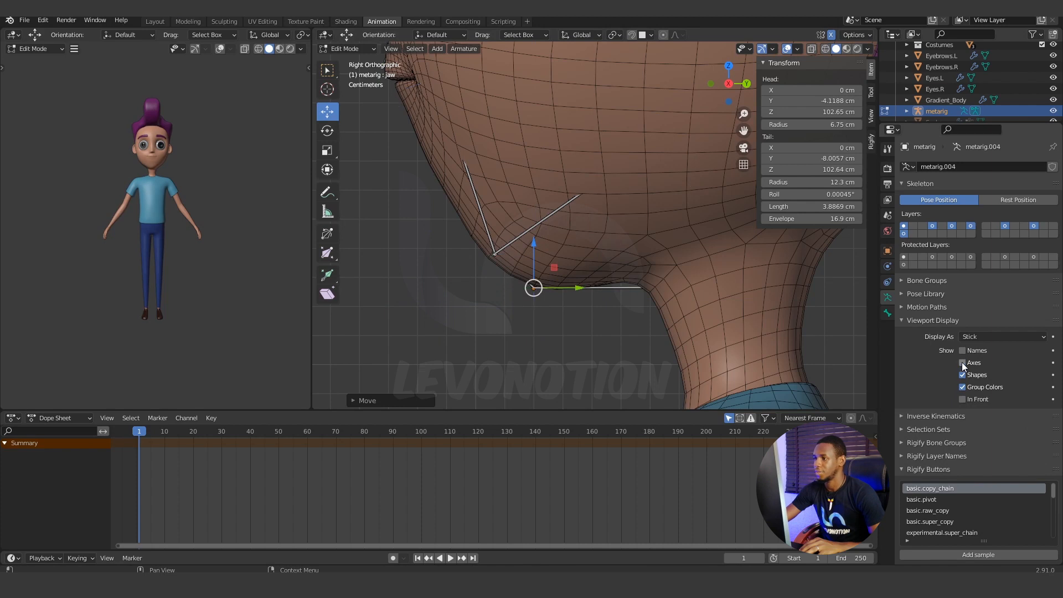
Raise the jaw bone's front joint to about Z 102.85 cm and turn the In Front display back on.
{"action": "left_click_drag", "start_coordinate": [534, 244], "coordinate": [537, 235]}
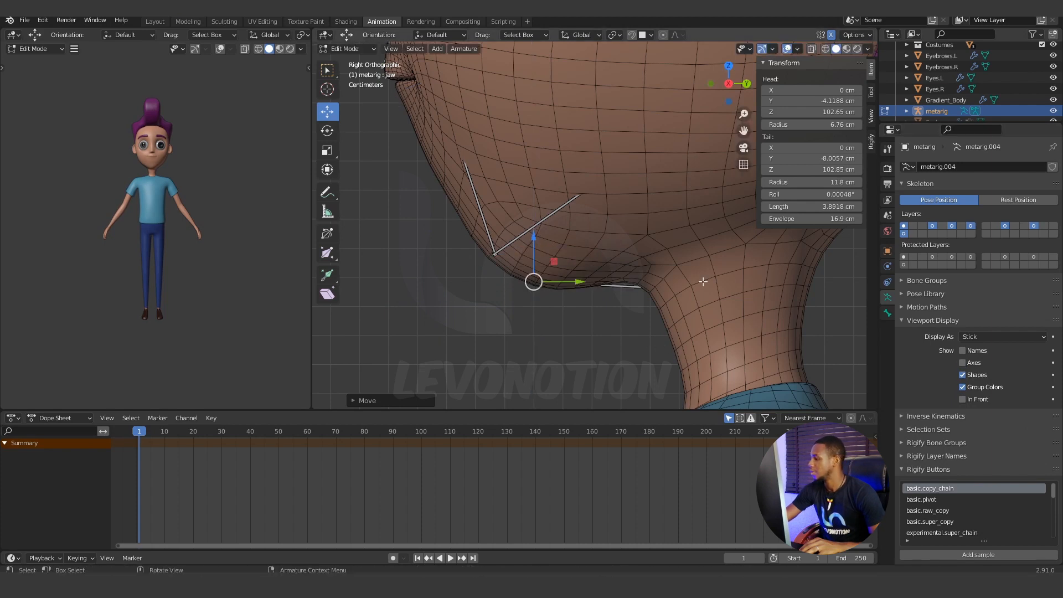
{"action": "left_click", "coordinate": [963, 399]}
{"action": "mouse_move", "coordinate": [574, 309]}
{"action": "middle_mouse_down", "text": "shift"}
{"action": "mouse_move", "coordinate": [599, 288]}
{"action": "mouse_move", "coordinate": [575, 328]}
{"action": "middle_mouse_up", "text": "shift"}
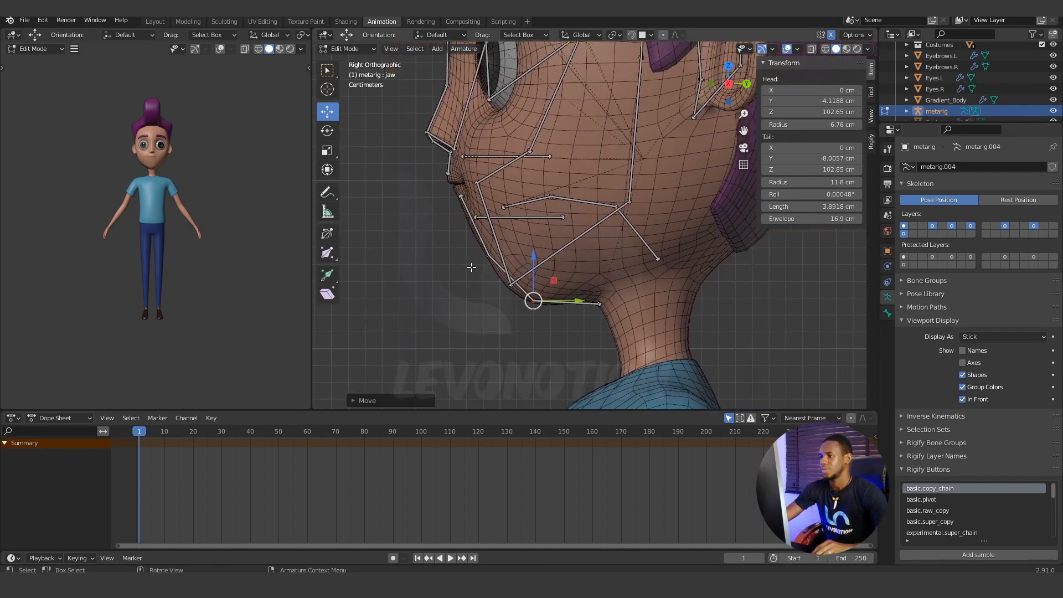
{"action": "key", "text": "alt+a"}
{"action": "key", "text": "c"}
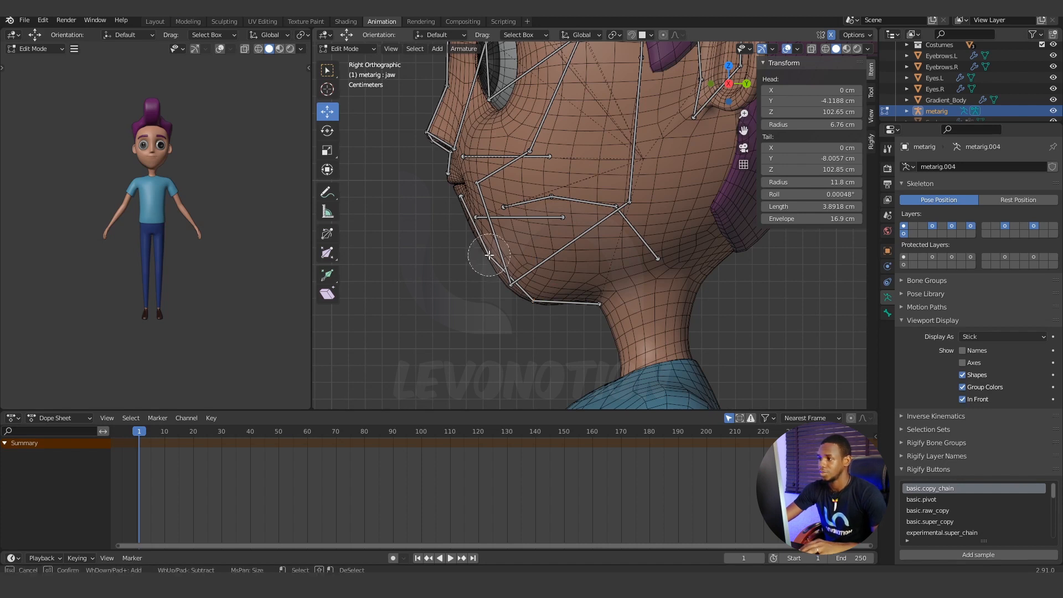
{"action": "left_click", "coordinate": [490, 256]}
{"action": "right_click", "coordinate": [489, 256]}
{"action": "left_click_drag", "start_coordinate": [483, 172], "coordinate": [483, 190]}
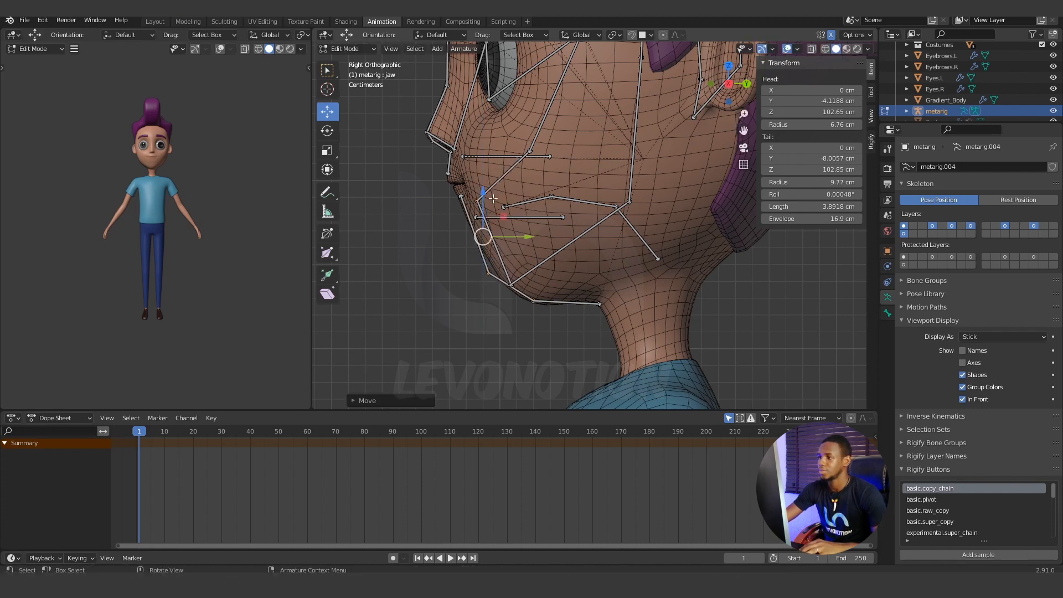
{"action": "key", "text": "ctrl+z"}
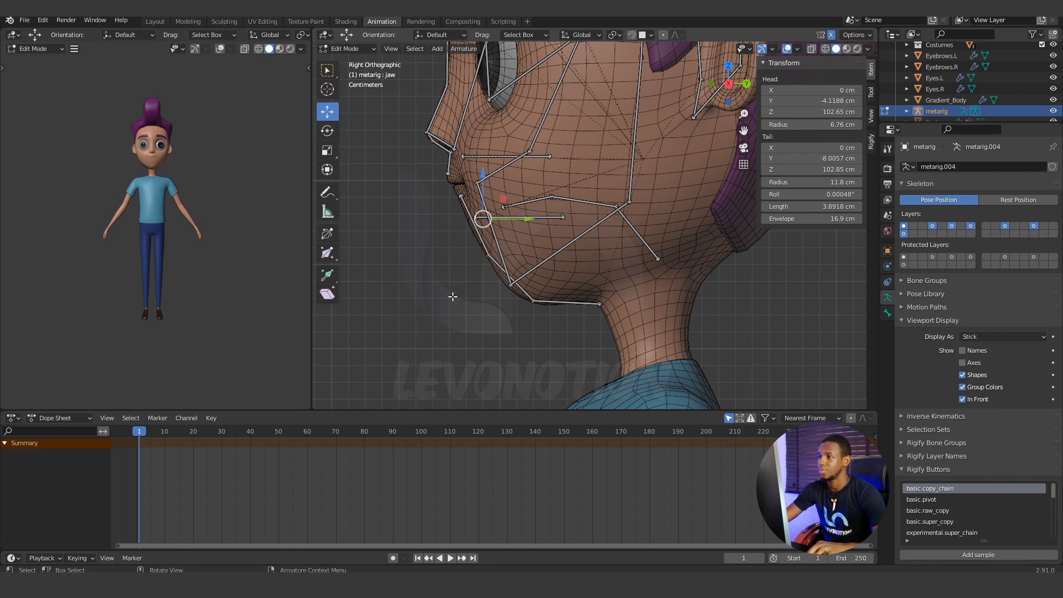
{"action": "key", "text": "c"}
{"action": "left_click", "coordinate": [481, 219]}
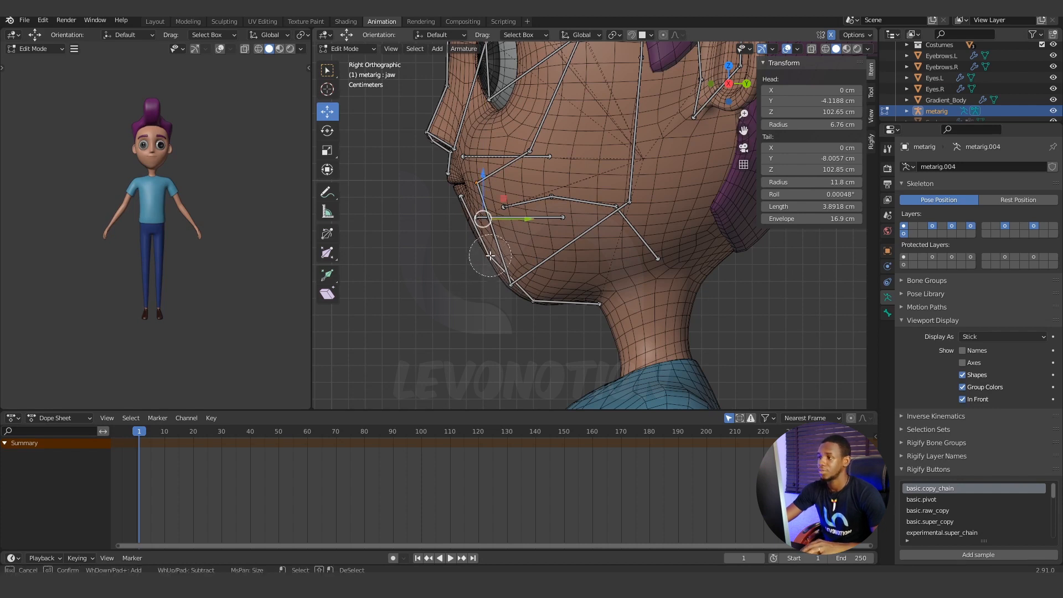
{"action": "right_click", "coordinate": [457, 276]}
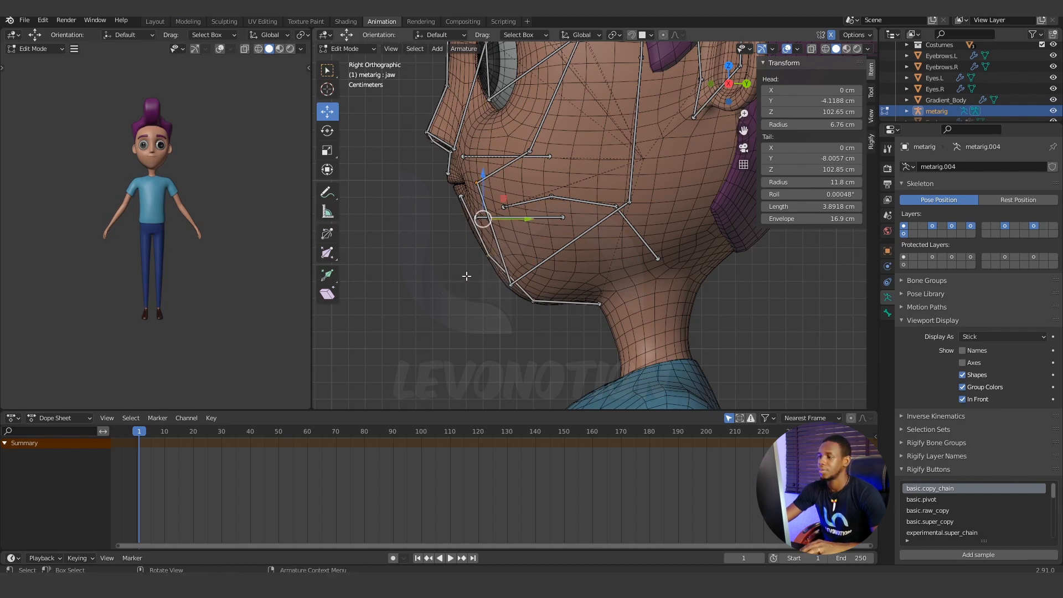
{"action": "left_click", "coordinate": [467, 276]}
Lower the mid-chin joint along the front of the chin and shift it back along Y onto the skin.
{"action": "key", "text": "c"}
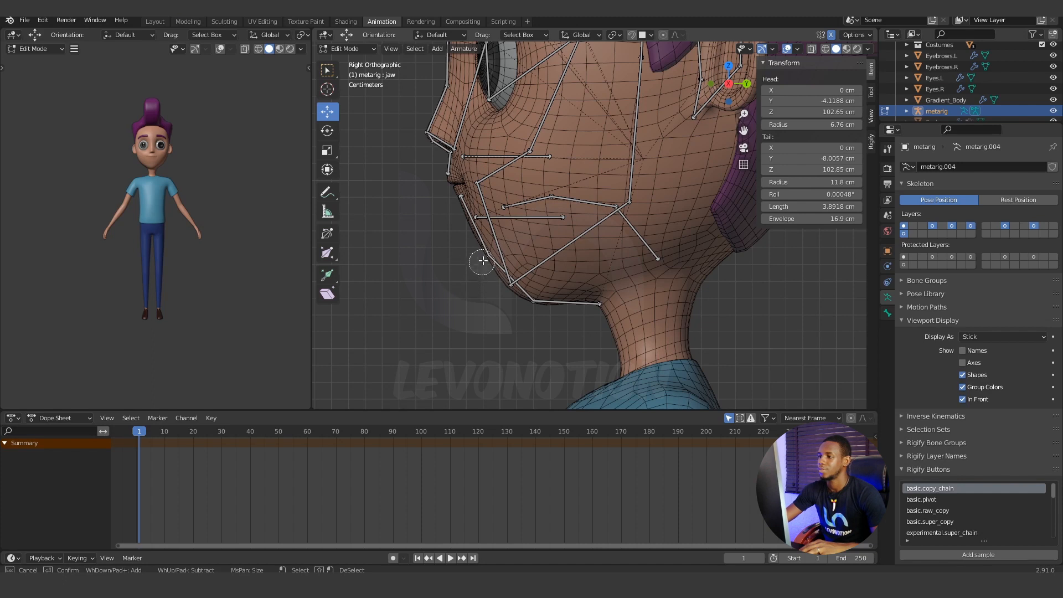
{"action": "right_click", "coordinate": [476, 266]}
{"action": "left_click_drag", "start_coordinate": [497, 215], "coordinate": [490, 224]}
{"action": "left_click_drag", "start_coordinate": [538, 269], "coordinate": [546, 268]}
{"action": "left_click", "coordinate": [520, 358]}
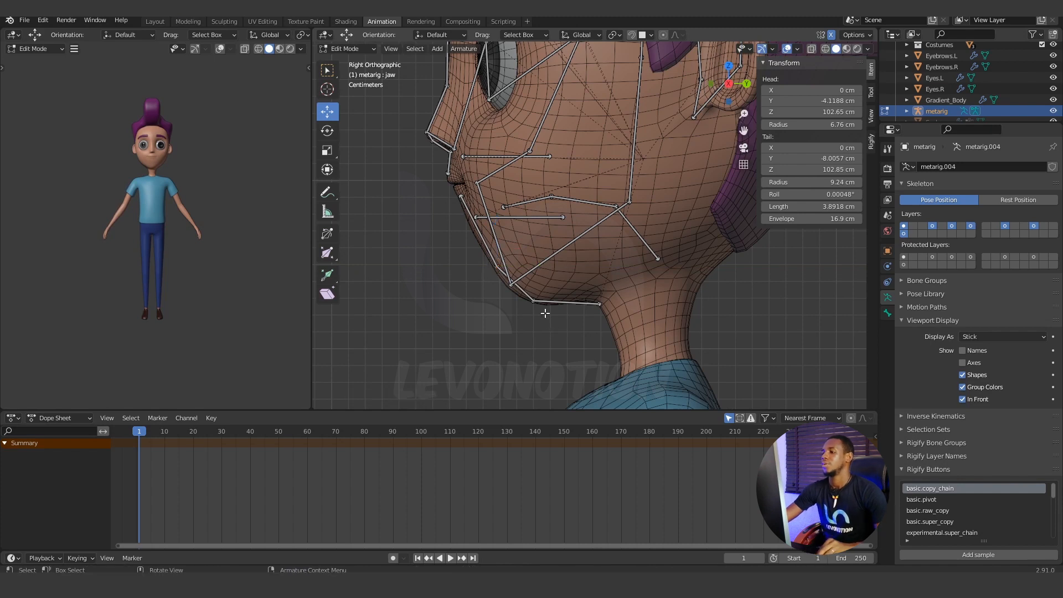
Raise the jaw bone's front joint to about Z 102.95 cm and its rear joint to about Z 102.92 cm.
{"action": "left_click", "coordinate": [533, 301]}
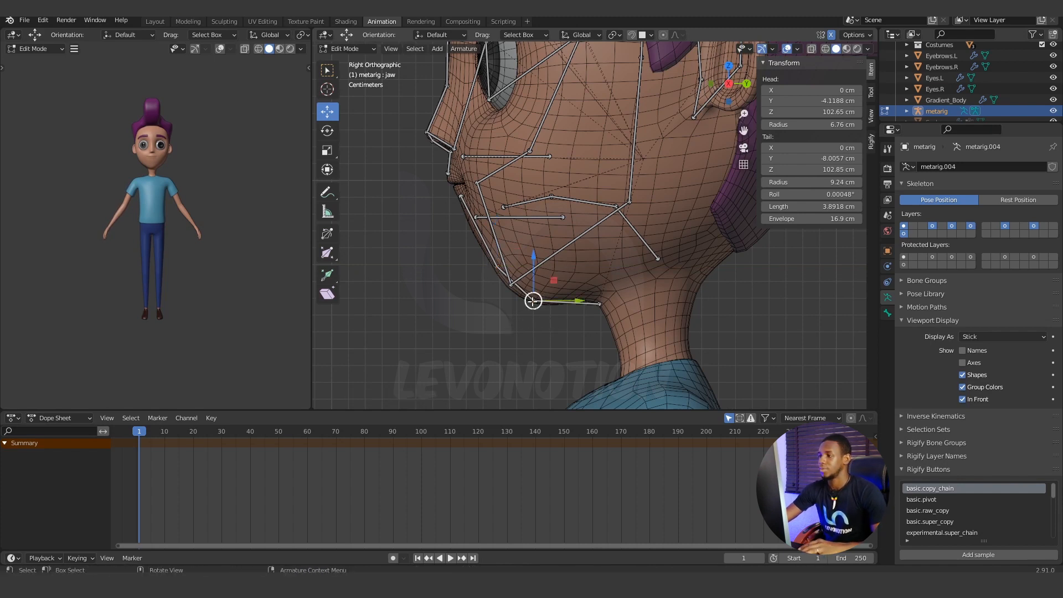
{"action": "left_click_drag", "start_coordinate": [532, 259], "coordinate": [540, 282]}
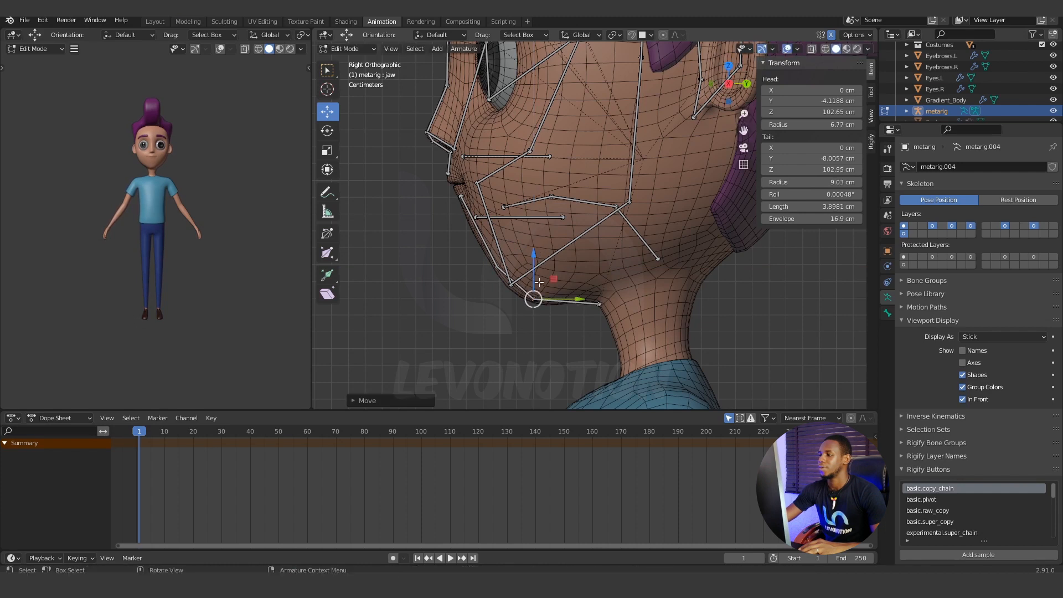
{"action": "left_click", "coordinate": [540, 345]}
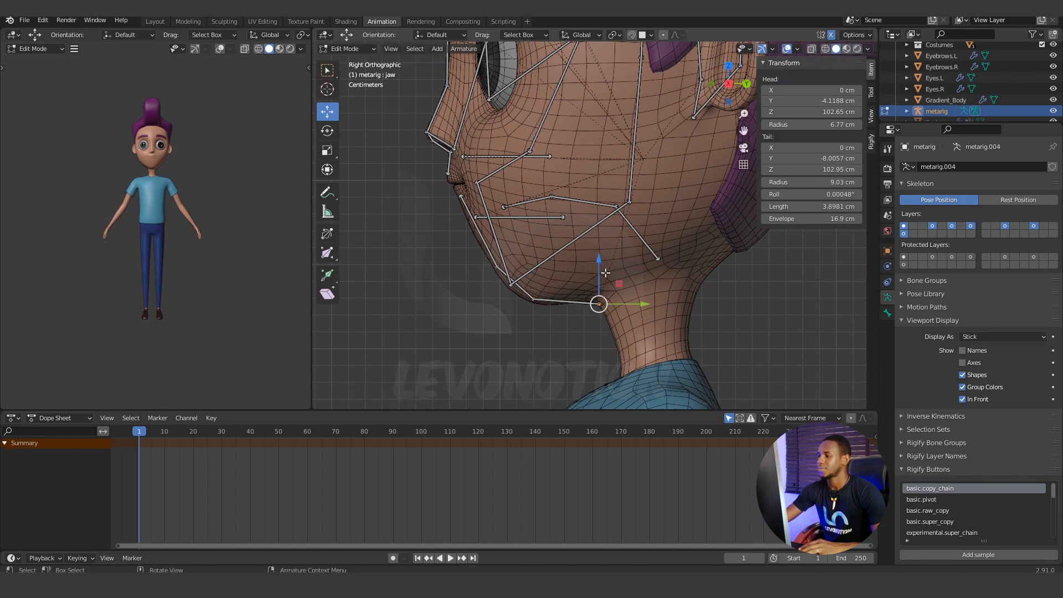
{"action": "left_click_drag", "start_coordinate": [601, 263], "coordinate": [601, 256]}
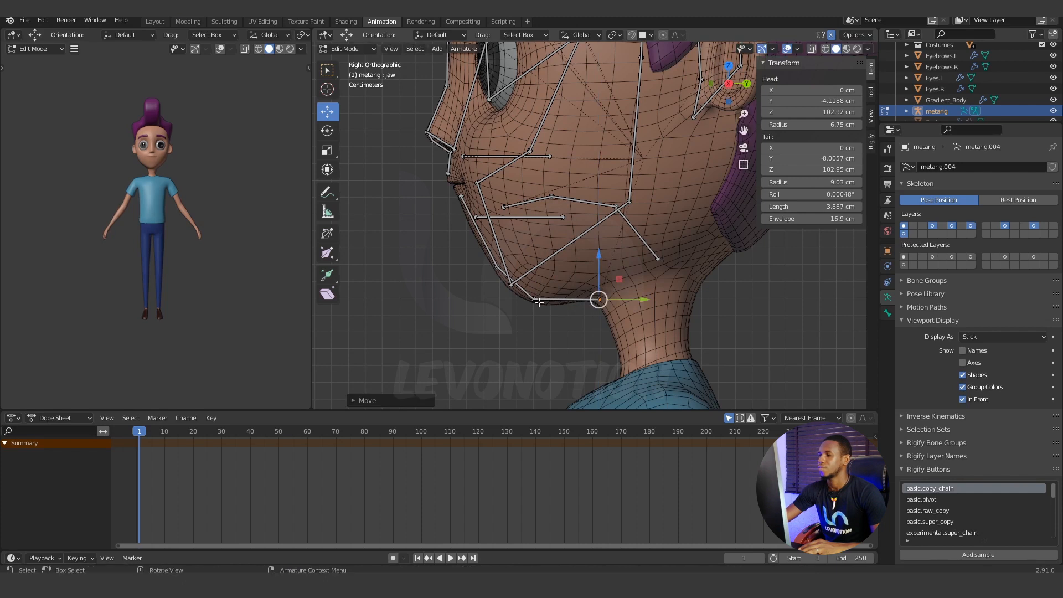
{"action": "left_click", "coordinate": [504, 341]}
Select the upper and lower teeth bones and the tongue bones inside the mouth and hide them.
{"action": "scroll", "coordinate": [503, 341], "scroll_direction": "down", "scroll_amount": 3}
{"action": "middle_click_drag", "start_coordinate": [587, 302], "coordinate": [462, 201]}
{"action": "scroll", "coordinate": [598, 261], "scroll_direction": "up", "scroll_amount": 2}
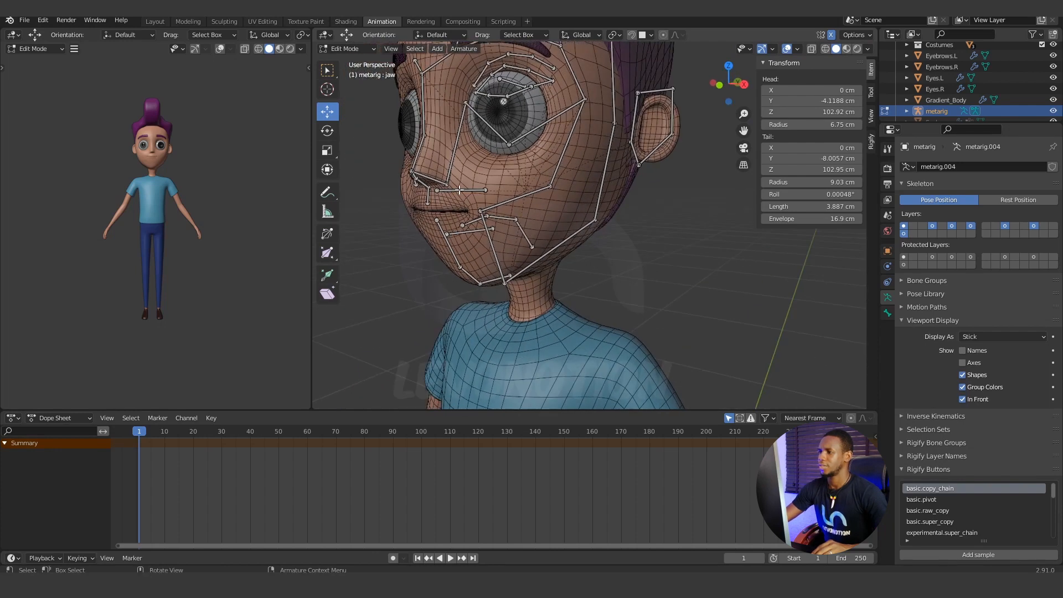
{"action": "left_click", "coordinate": [460, 190]}
{"action": "left_click", "coordinate": [510, 221], "text": "shift"}
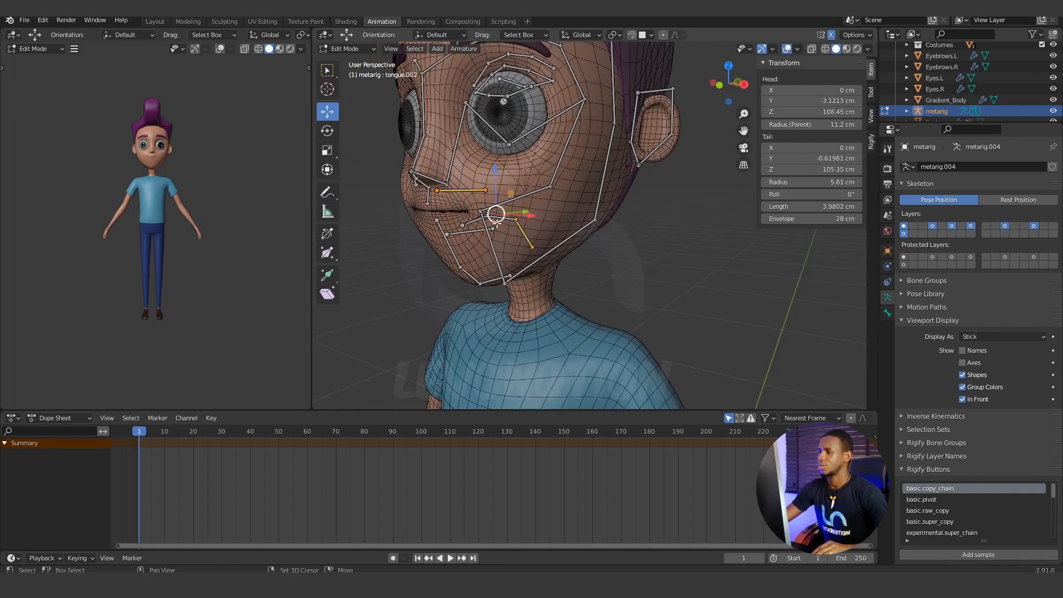
{"action": "left_click", "coordinate": [471, 222], "text": "shift"}
{"action": "left_click", "coordinate": [472, 231], "text": "shift"}
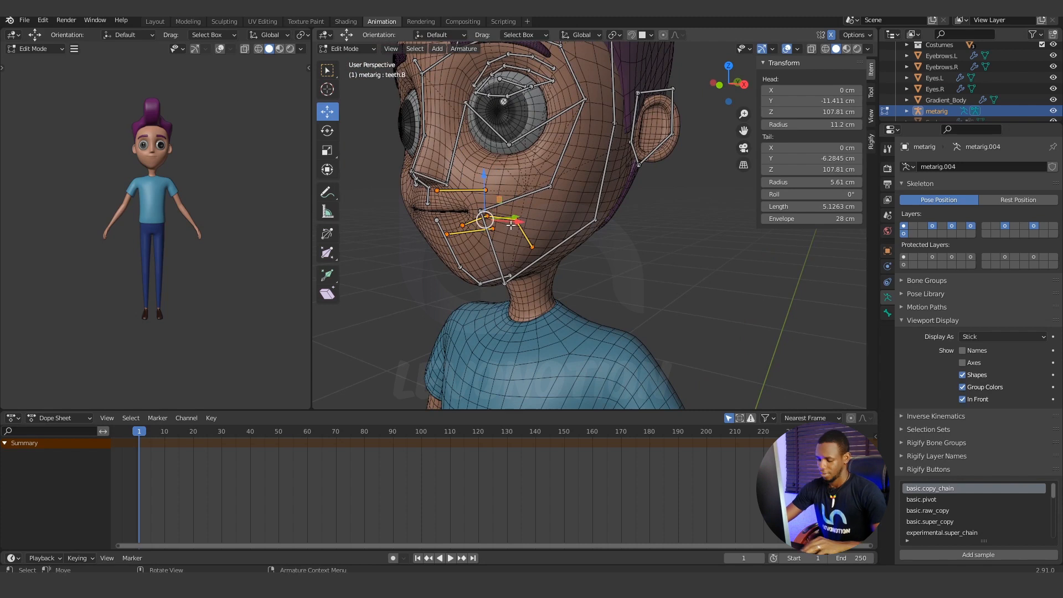
{"action": "key", "text": "h"}
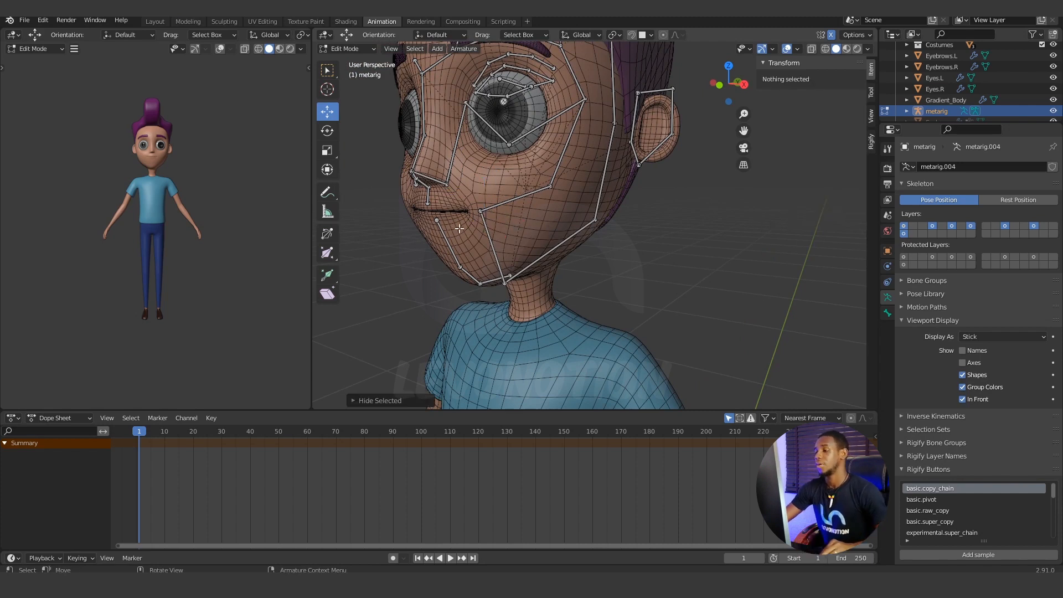
With the hair hidden, move the outer brow joint to about Y -8.55 cm and the forehead joint above it to about Y -7.79 cm.
{"action": "middle_click_drag", "start_coordinate": [511, 224], "coordinate": [498, 265]}
{"action": "scroll", "coordinate": [492, 273], "scroll_direction": "up", "scroll_amount": 3}
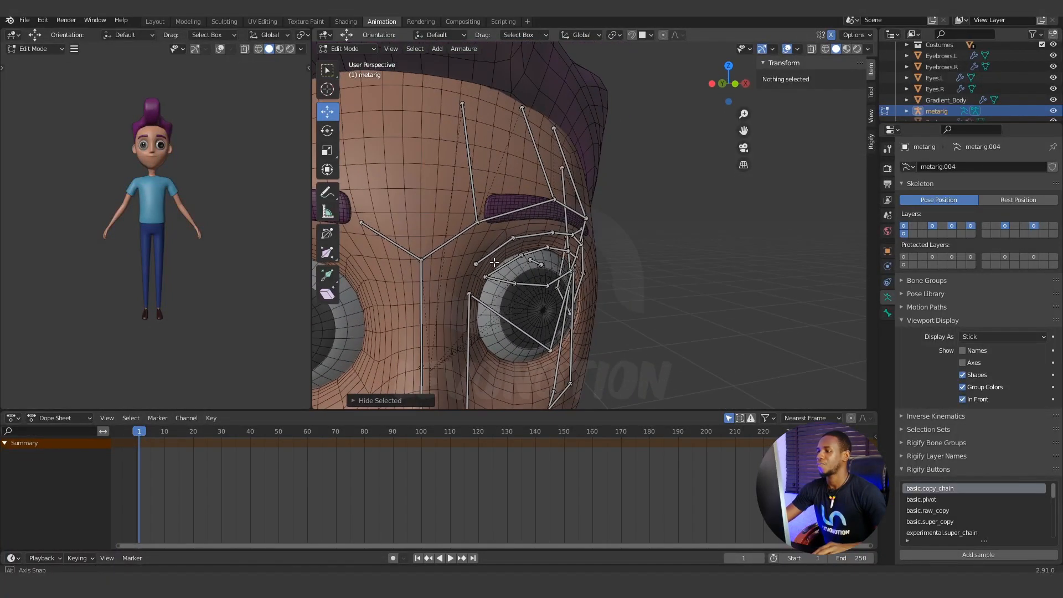
{"action": "key", "text": "KP_1"}
{"action": "key", "text": "c"}
{"action": "left_click", "coordinate": [520, 206]}
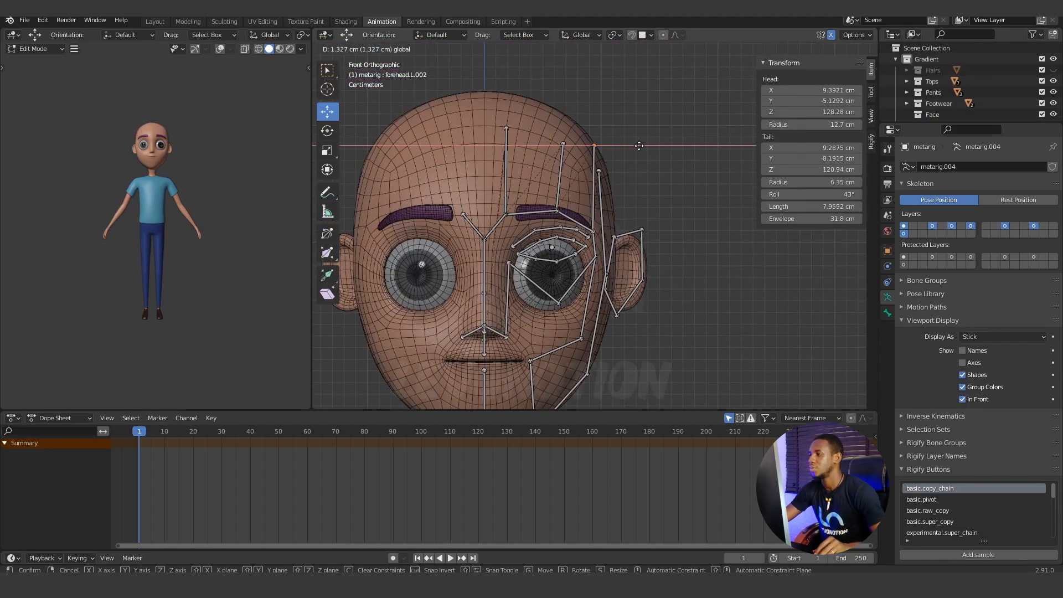
{"action": "key", "text": "KP_3"}
{"action": "key", "text": "g"}
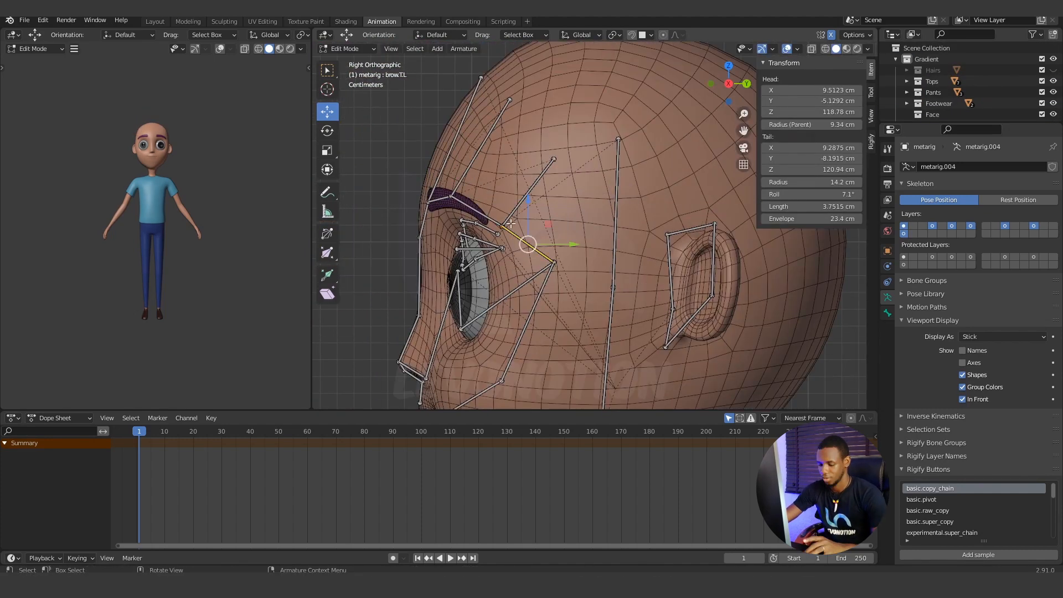
{"action": "key", "text": "y"}
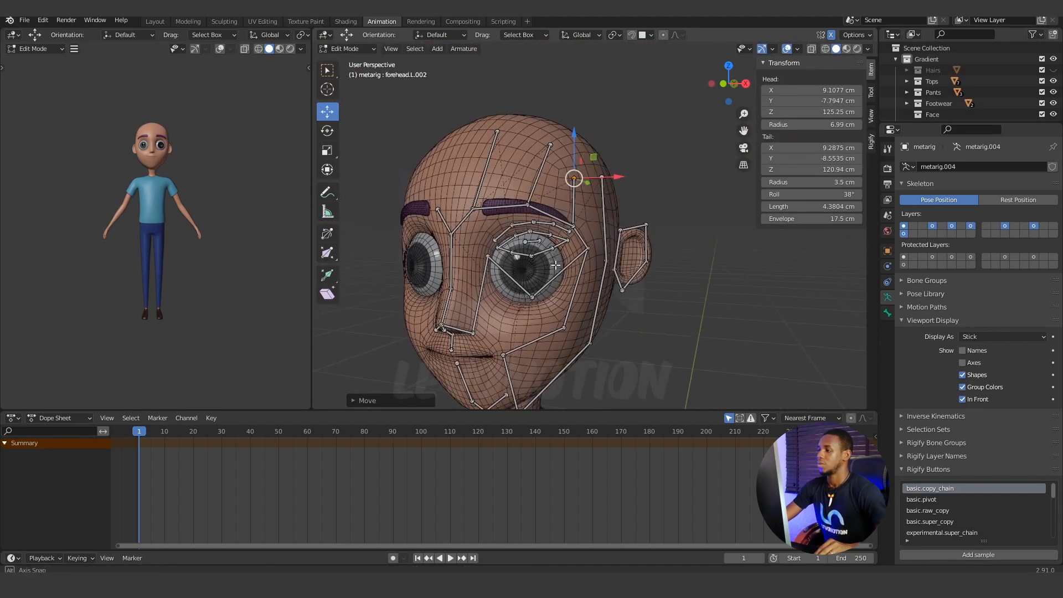
{"action": "middle_click_drag", "start_coordinate": [554, 260], "coordinate": [563, 263]}
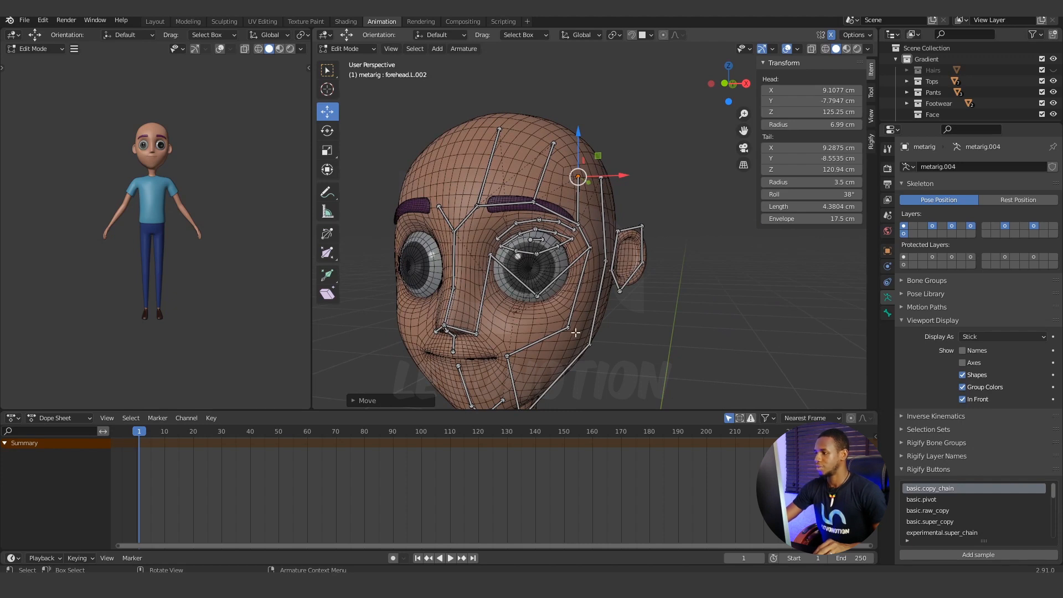
Move the joint beside the outer eye corner forward along Y, and check the cheek joint below it.
{"action": "middle_click_drag", "start_coordinate": [577, 332], "coordinate": [543, 334]}
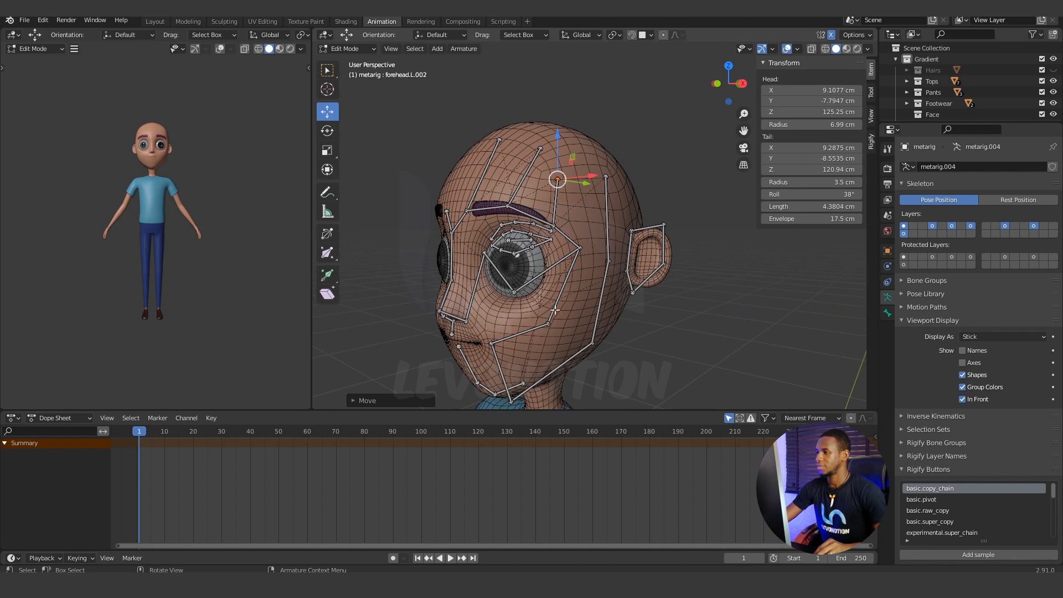
{"action": "left_click", "coordinate": [581, 248]}
{"action": "key", "text": "KP_3"}
{"action": "left_click", "coordinate": [536, 311]}
{"action": "middle_click_drag", "start_coordinate": [602, 341], "coordinate": [607, 301], "text": "shift"}
In front view, move the side chin joint inward along X and slightly up to the jawline, toggling In Front to check.
{"action": "key", "text": "KP_1"}
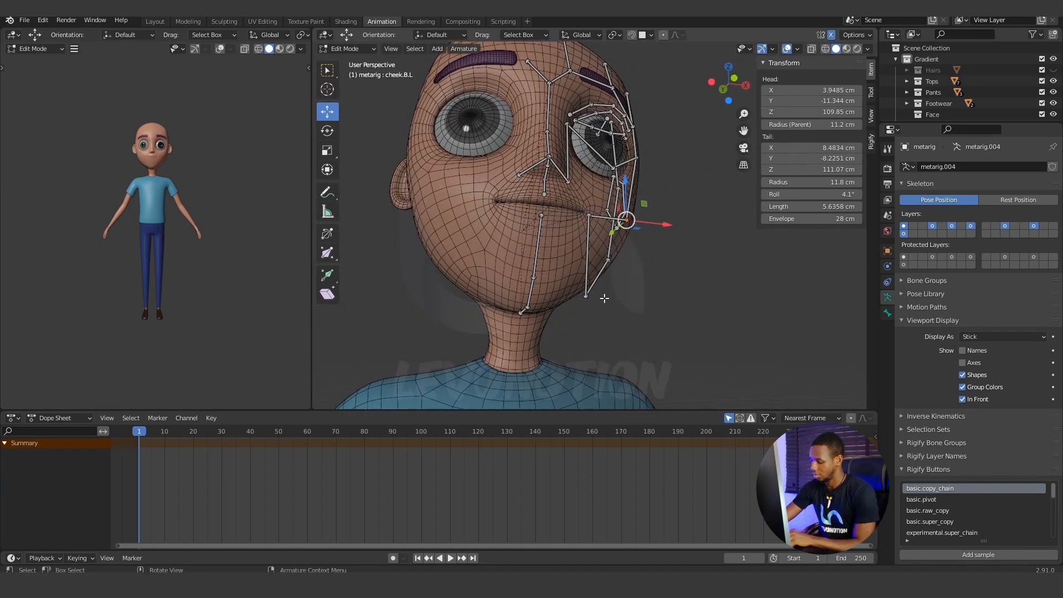
{"action": "key", "text": "KP_1"}
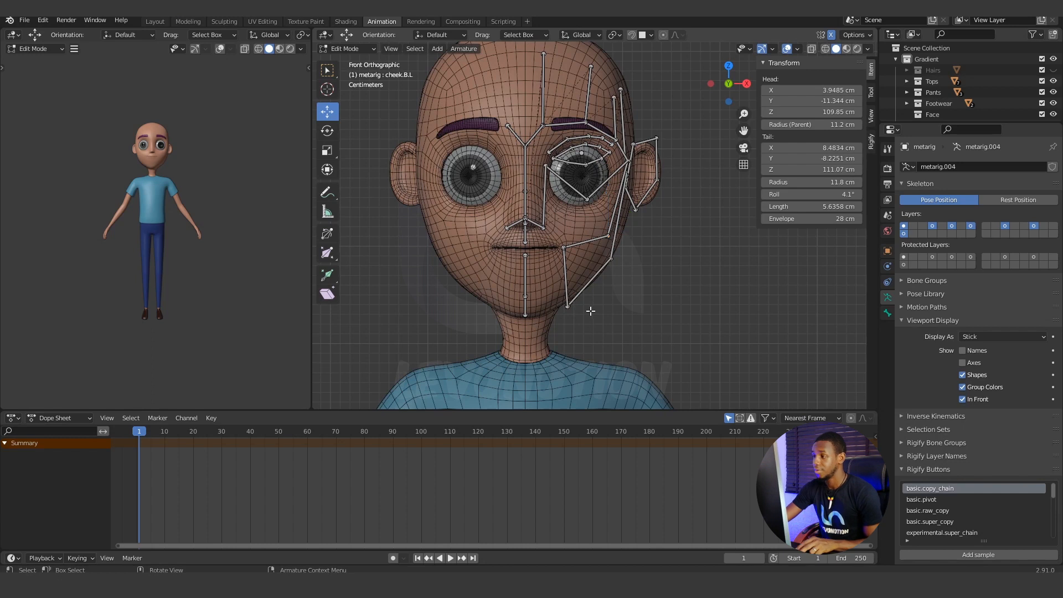
{"action": "left_click", "coordinate": [568, 306]}
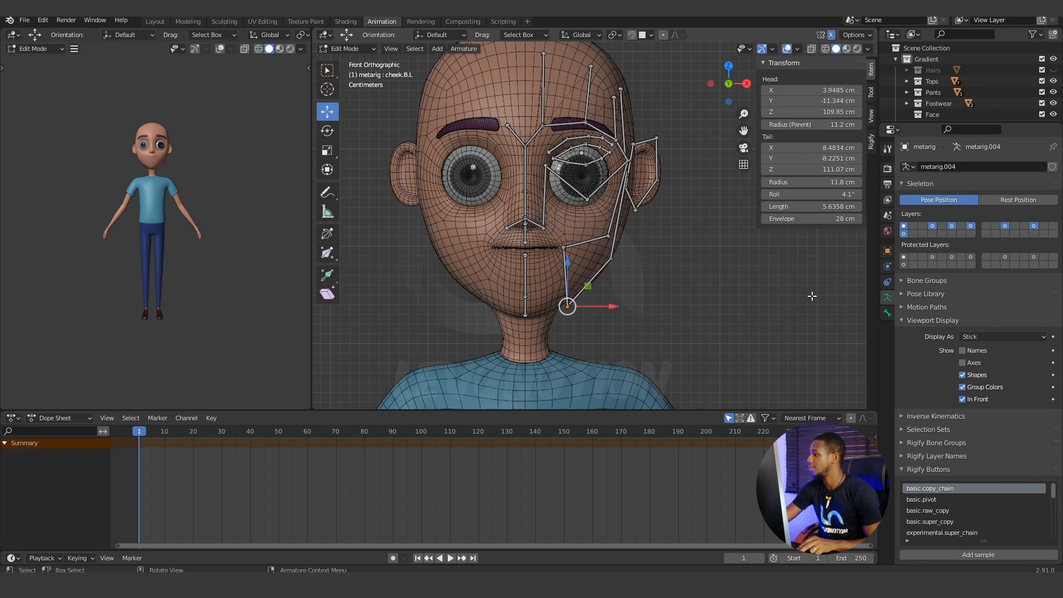
{"action": "left_click", "coordinate": [963, 399]}
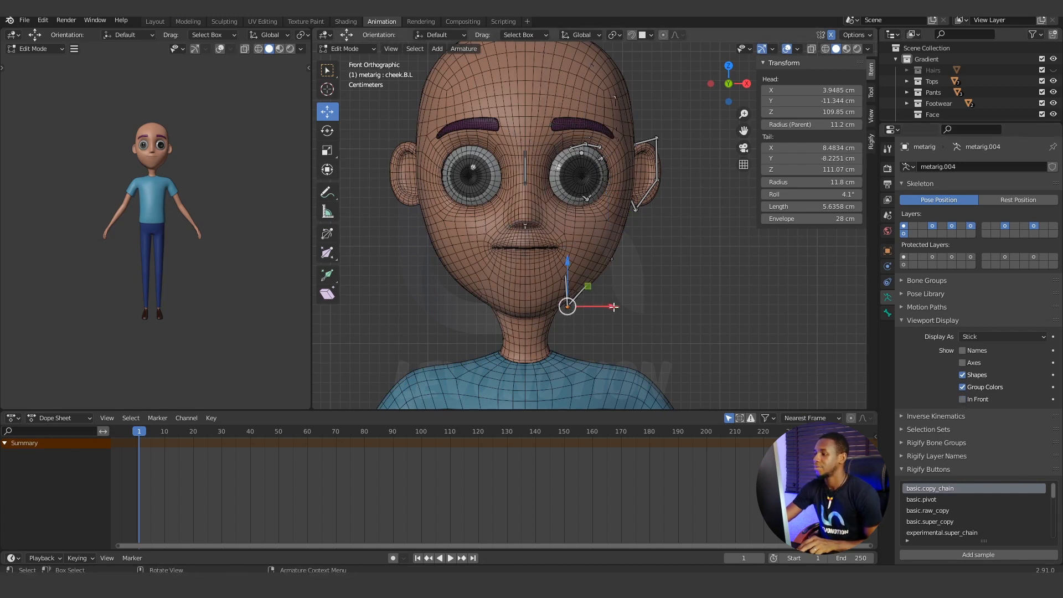
{"action": "left_click_drag", "start_coordinate": [613, 307], "coordinate": [606, 306]}
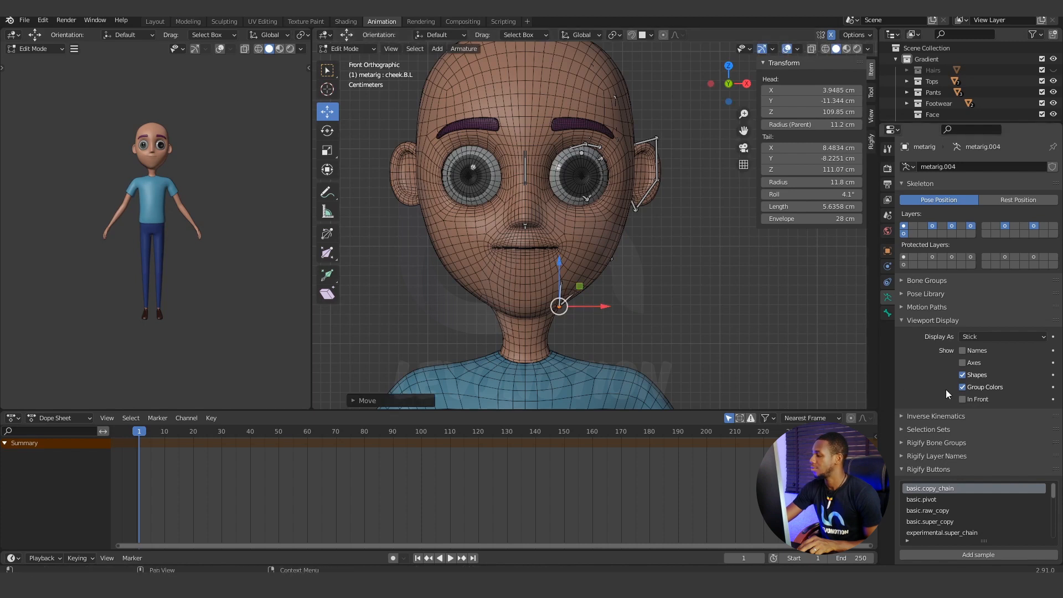
{"action": "left_click", "coordinate": [962, 399]}
{"action": "left_click_drag", "start_coordinate": [559, 262], "coordinate": [559, 256]}
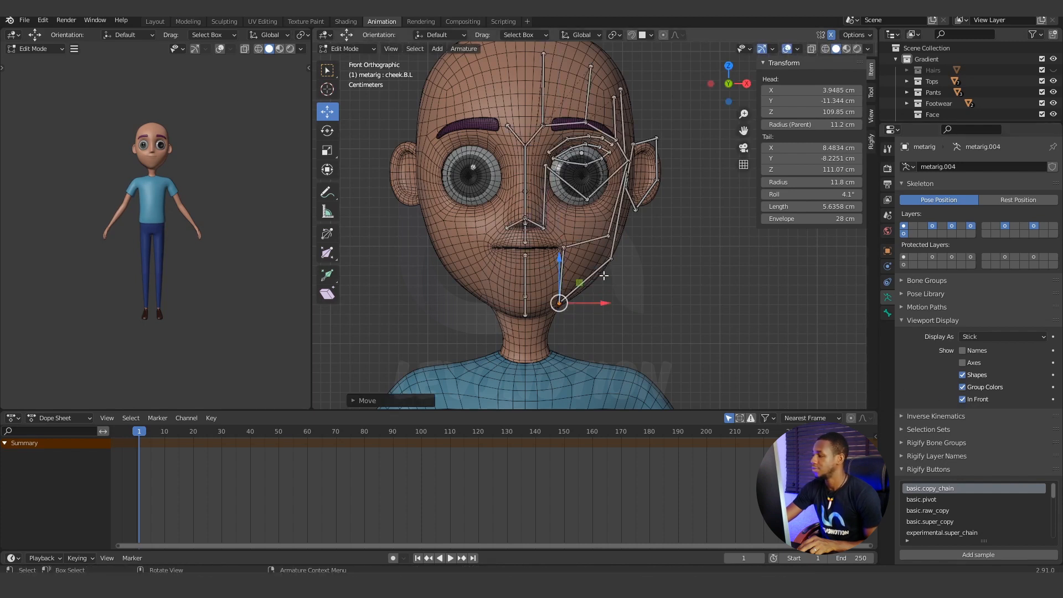
{"action": "left_click", "coordinate": [963, 400]}
{"action": "left_click_drag", "start_coordinate": [559, 259], "coordinate": [559, 262]}
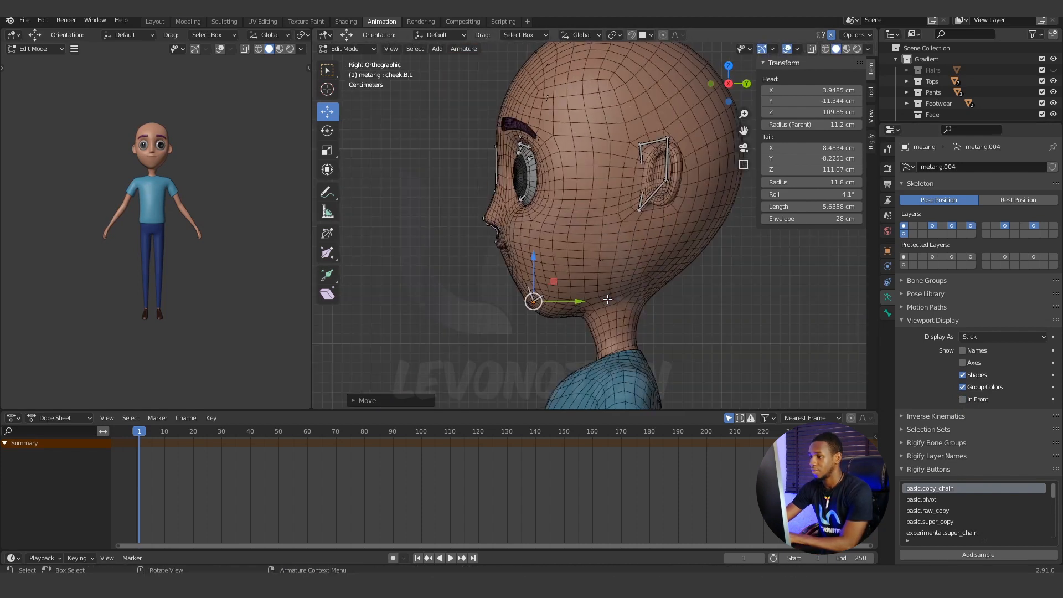
Move the side chin joint back along Y onto the jaw, fine-tune its height in front view, and turn In Front on.
{"action": "key", "text": "KP_3"}
{"action": "left_click_drag", "start_coordinate": [580, 302], "coordinate": [596, 302]}
{"action": "key", "text": "KP_1"}
{"action": "left_click_drag", "start_coordinate": [556, 255], "coordinate": [556, 252]}
{"action": "left_click", "coordinate": [962, 399]}
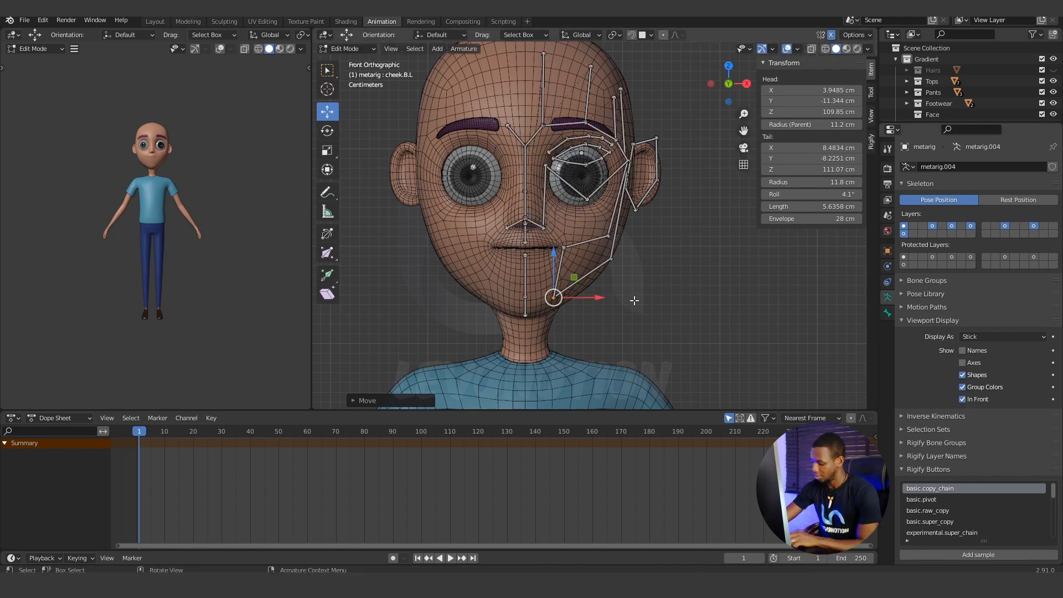
In side view, move the left temple bone's lower joint down and back toward the ear, to about Y -0.29 cm, Z 112.69 cm.
{"action": "key", "text": "KP_3"}
{"action": "middle_click_drag", "start_coordinate": [634, 302], "coordinate": [601, 257]}
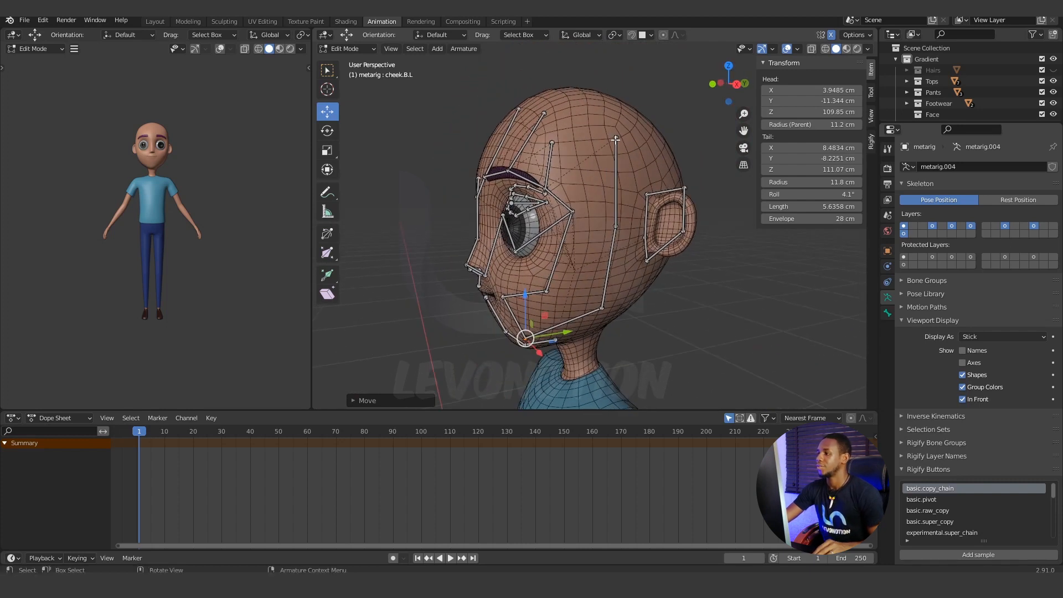
{"action": "left_click", "coordinate": [615, 158]}
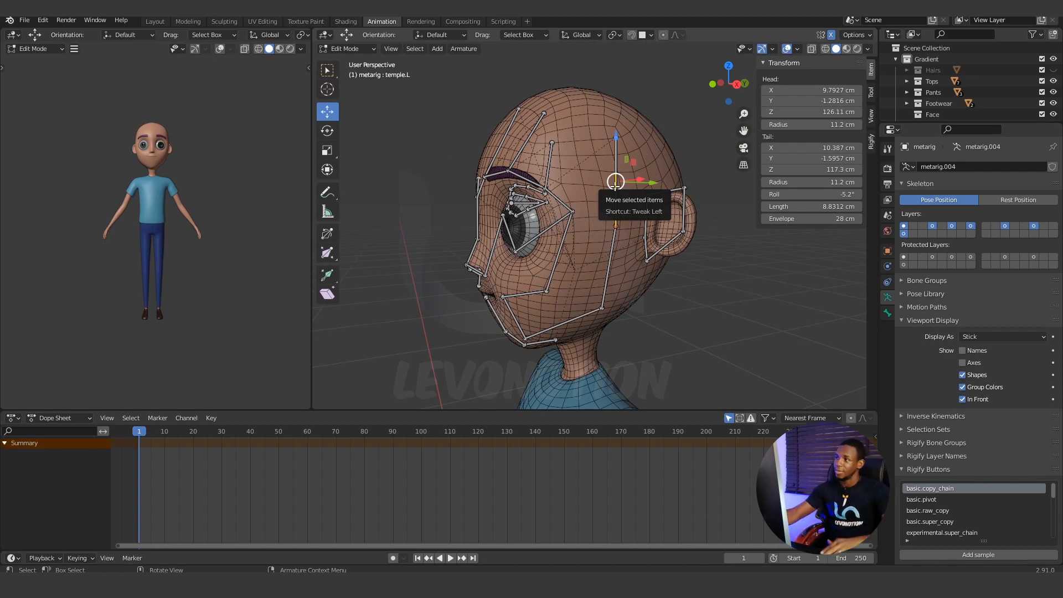
{"action": "left_click", "coordinate": [618, 225]}
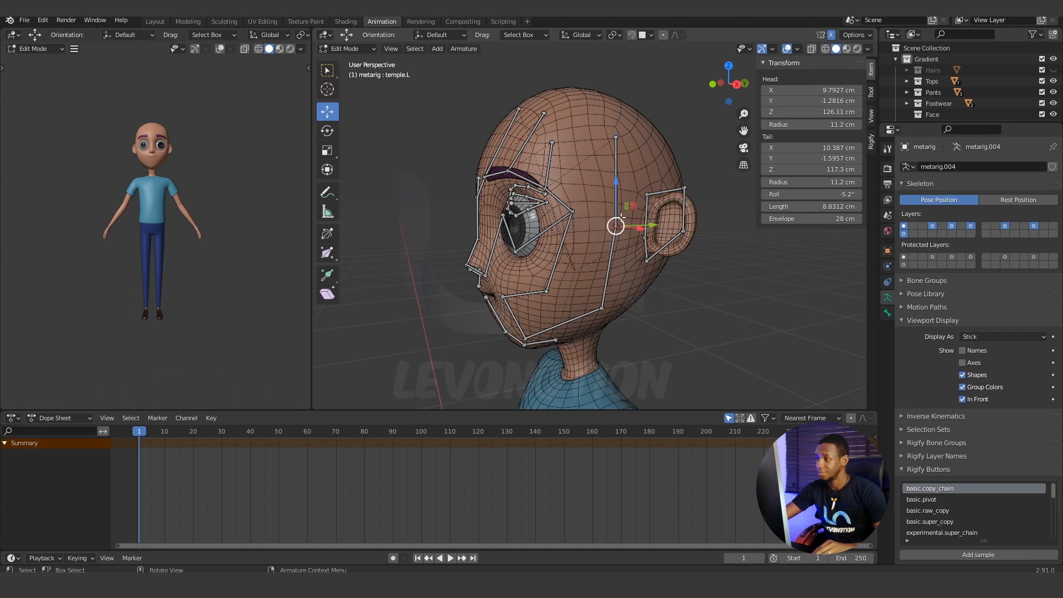
{"action": "key", "text": "KP_3"}
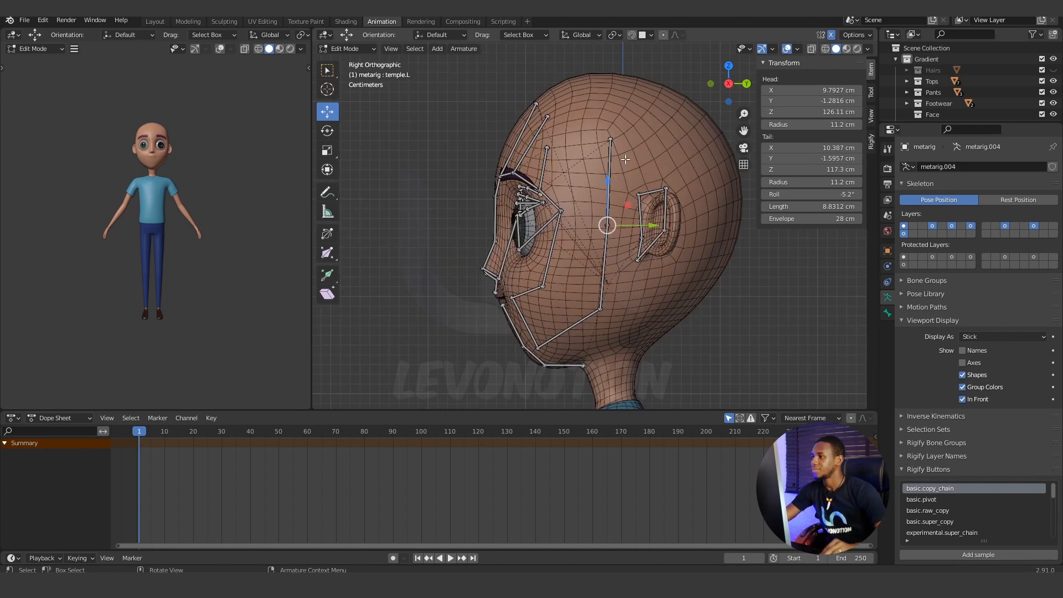
{"action": "left_click_drag", "start_coordinate": [607, 180], "coordinate": [606, 224]}
{"action": "left_click_drag", "start_coordinate": [652, 270], "coordinate": [666, 270]}
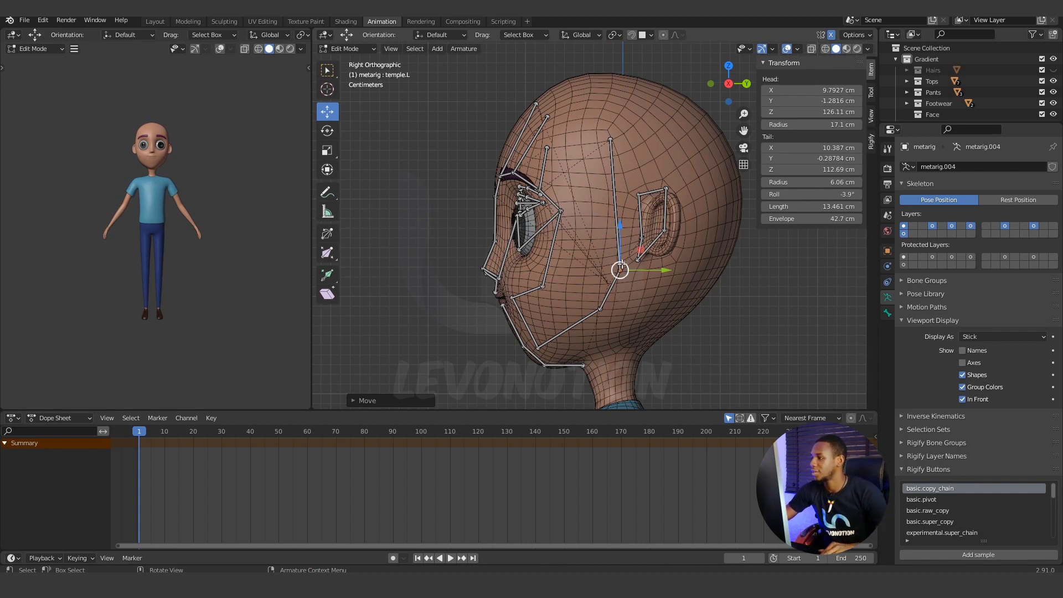
In side view, move the left temple bone's upper joint back along Y to about -0.03 cm and down to about Z 124.51 cm.
{"action": "left_click", "coordinate": [613, 139]}
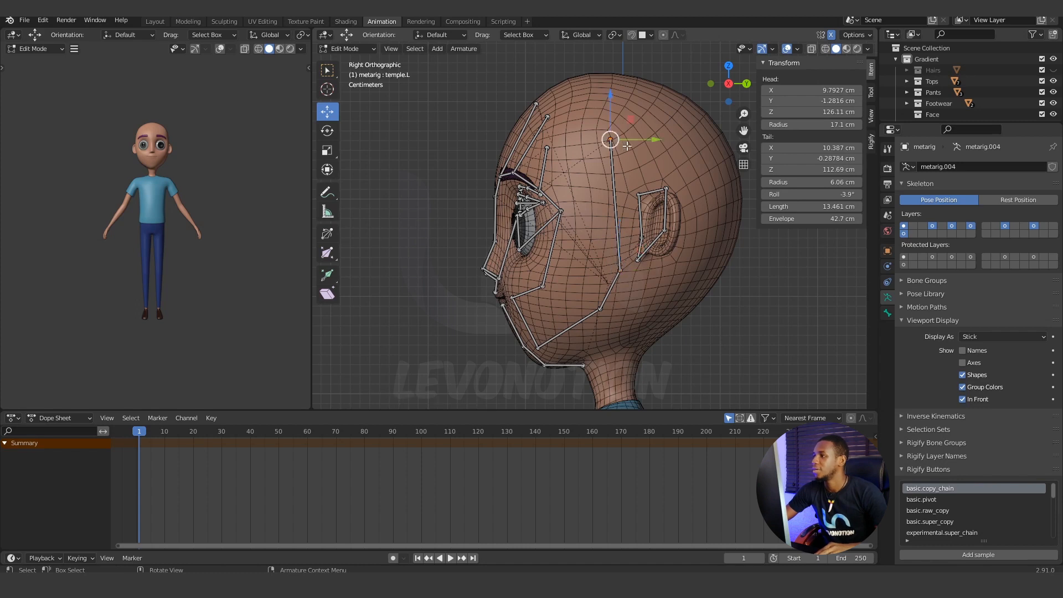
{"action": "key", "text": "g"}
{"action": "key", "text": "y"}
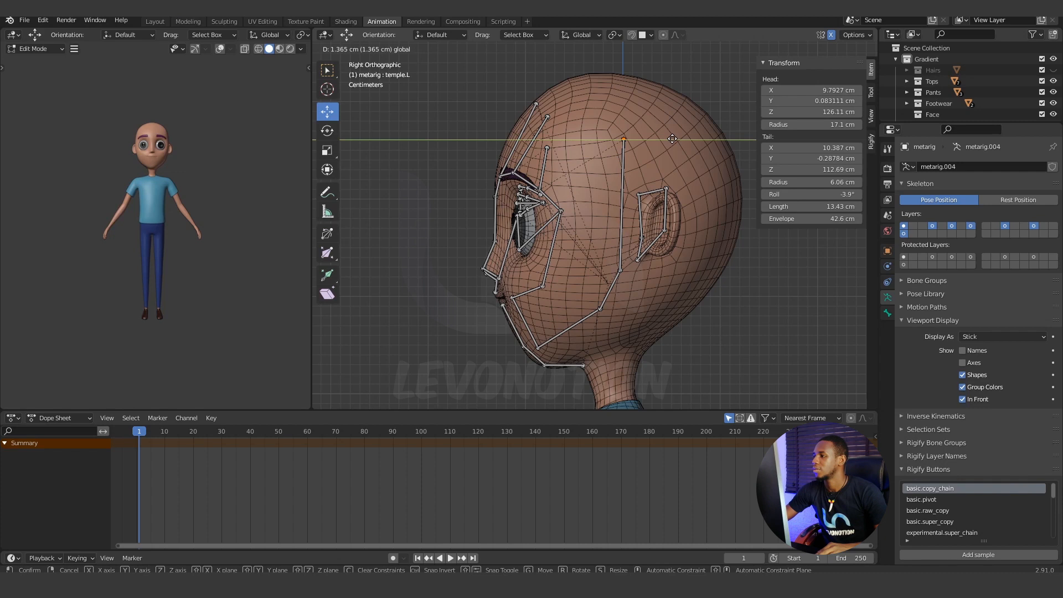
{"action": "left_click", "coordinate": [672, 138]}
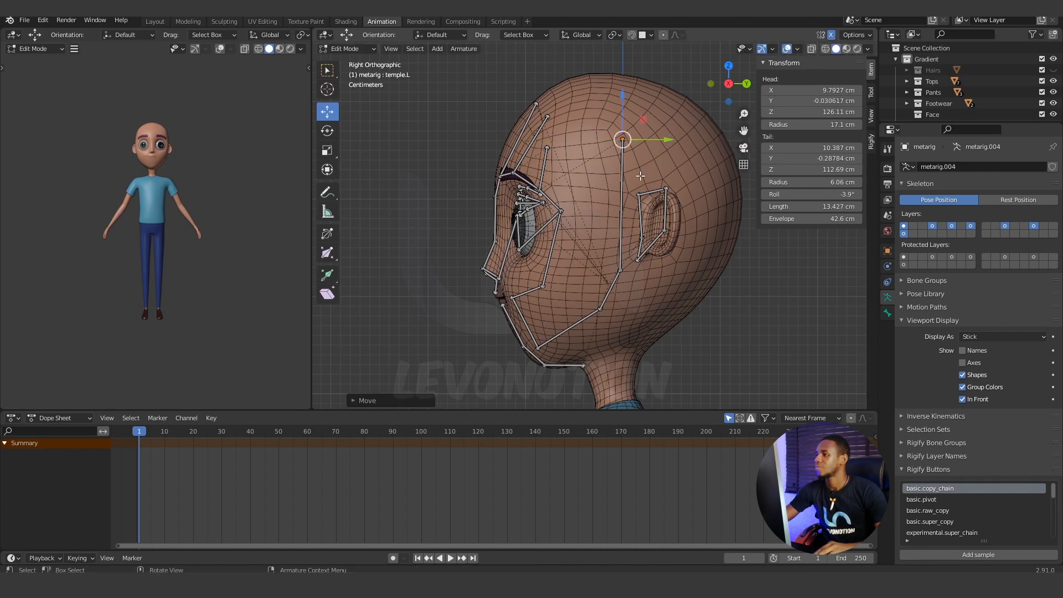
{"action": "left_click_drag", "start_coordinate": [623, 95], "coordinate": [623, 113]}
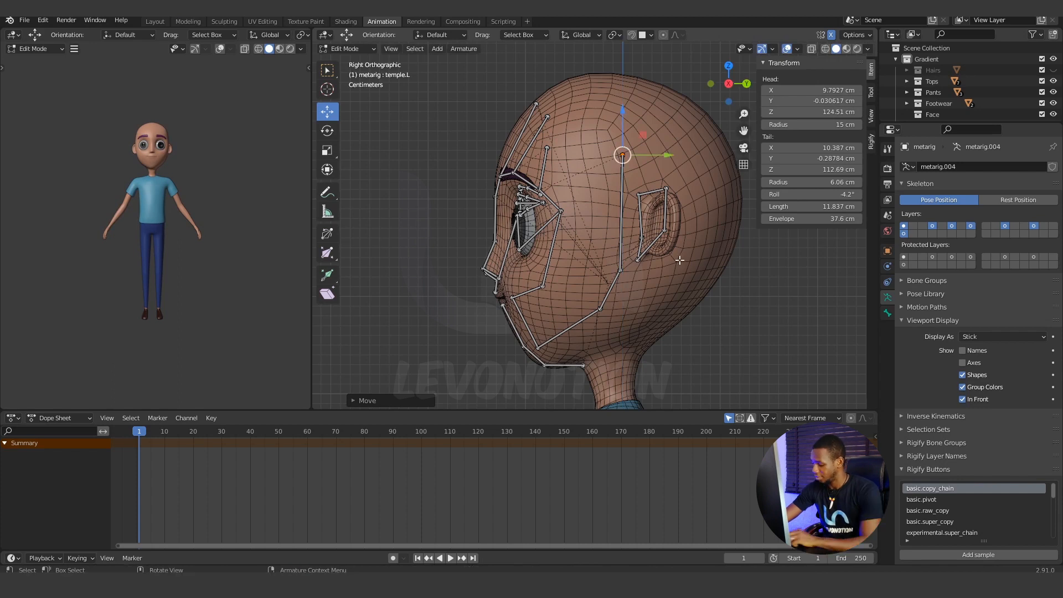
In front view, move the temple bone's upper joint outward to about X 10.53 cm, turning In Front off to check and back on.
{"action": "key", "text": "KP_1"}
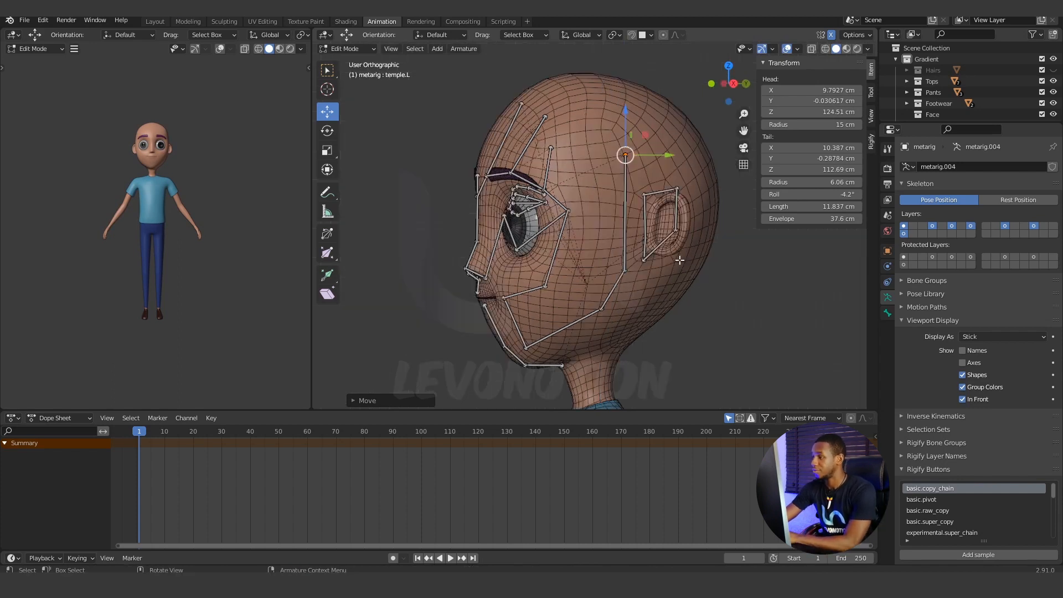
{"action": "left_click", "coordinate": [962, 399]}
{"action": "left_click_drag", "start_coordinate": [655, 156], "coordinate": [664, 157]}
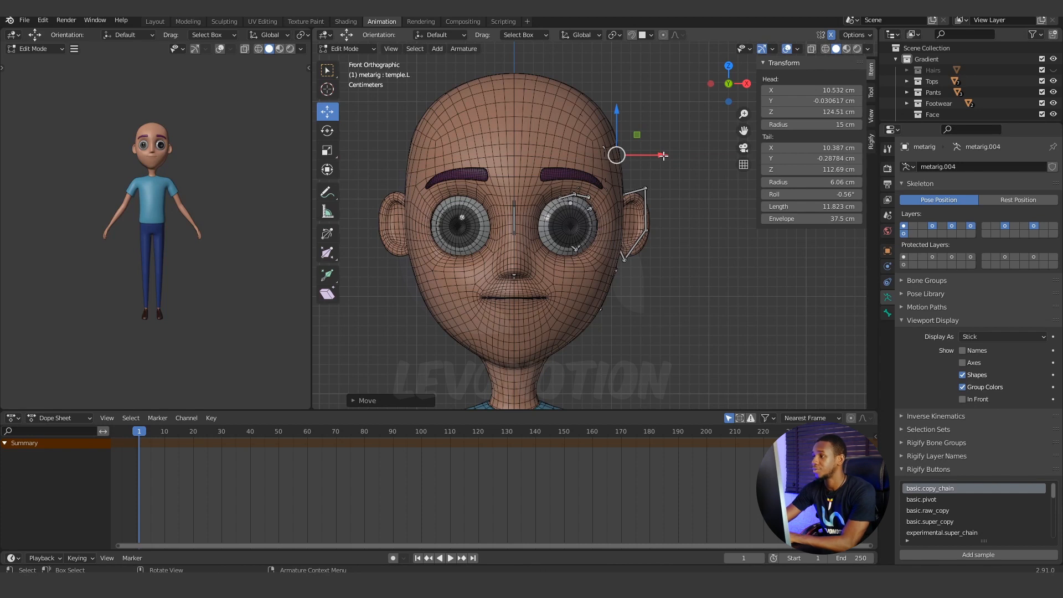
{"action": "key", "text": "KP_3"}
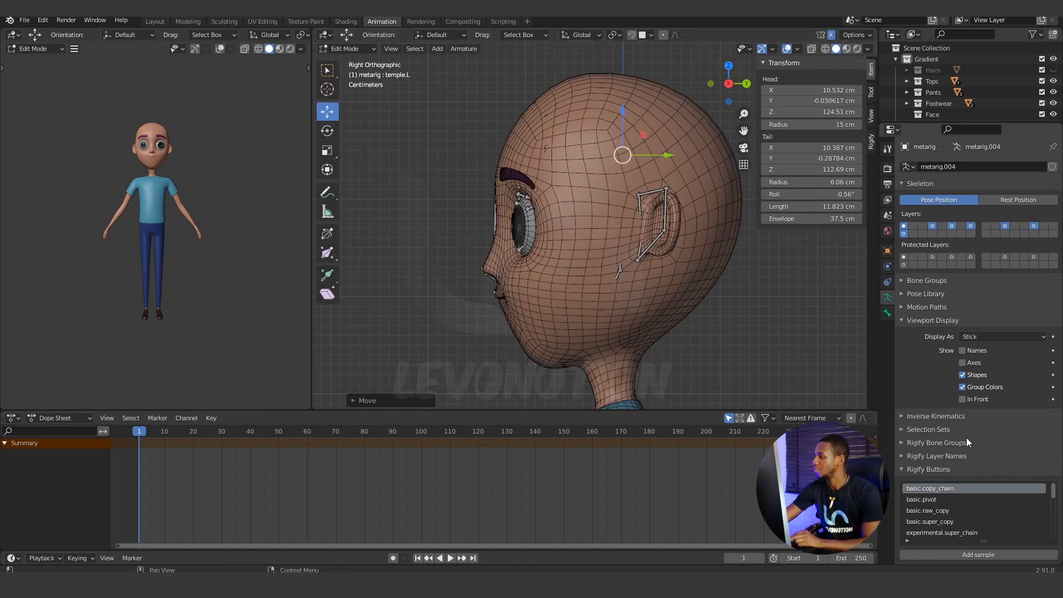
{"action": "left_click", "coordinate": [961, 399]}
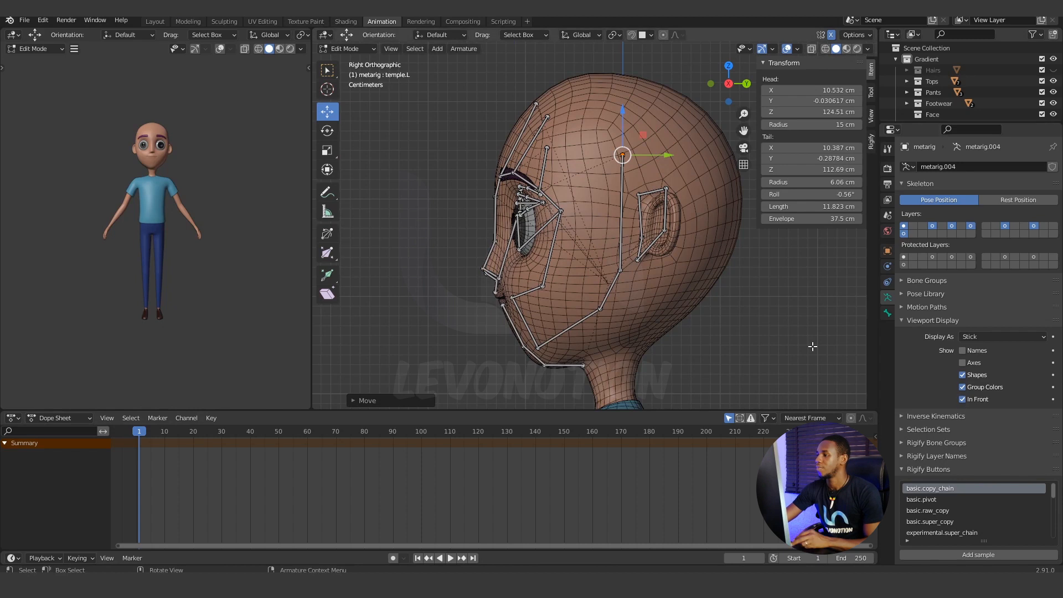
Move the temple bone's lower joint inward to about X 10.10 cm, toggling In Front to check it against the head surface.
{"action": "left_click", "coordinate": [615, 275]}
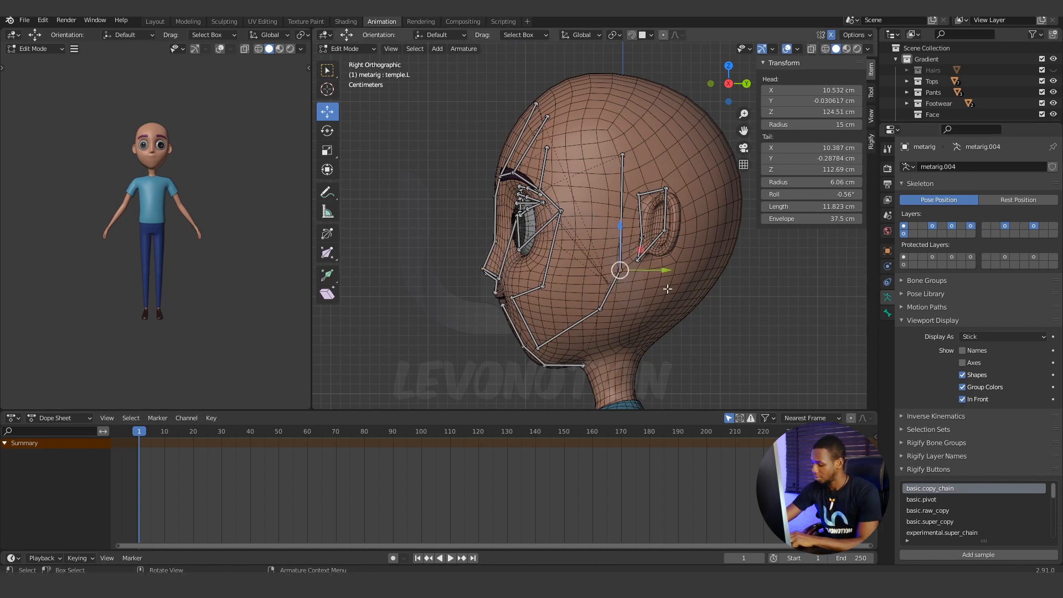
{"action": "key", "text": "KP_1"}
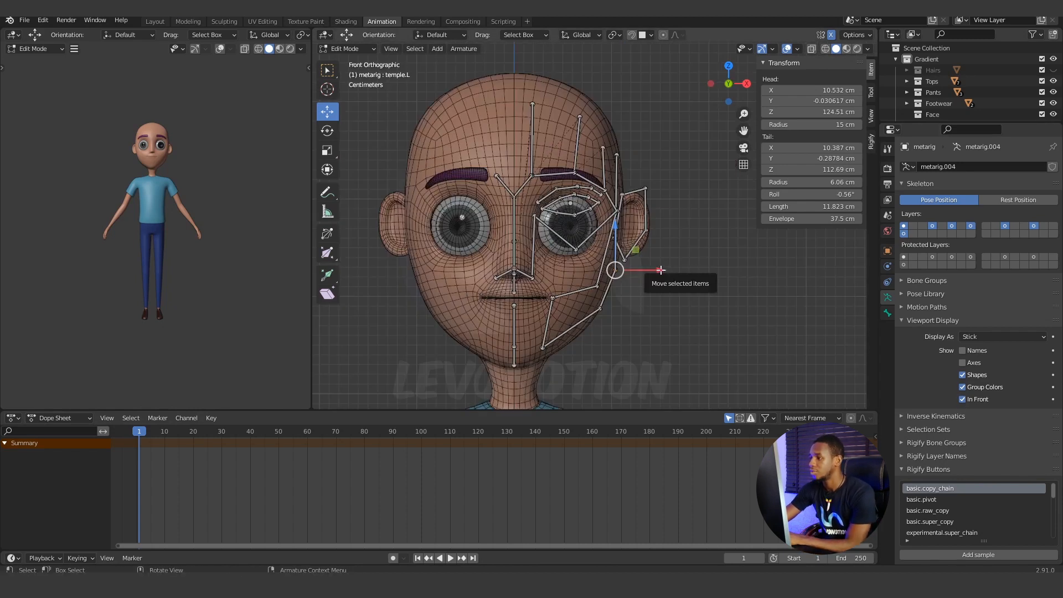
{"action": "left_click_drag", "start_coordinate": [663, 271], "coordinate": [659, 271]}
{"action": "left_click", "coordinate": [962, 399]}
{"action": "key", "text": "KP_3"}
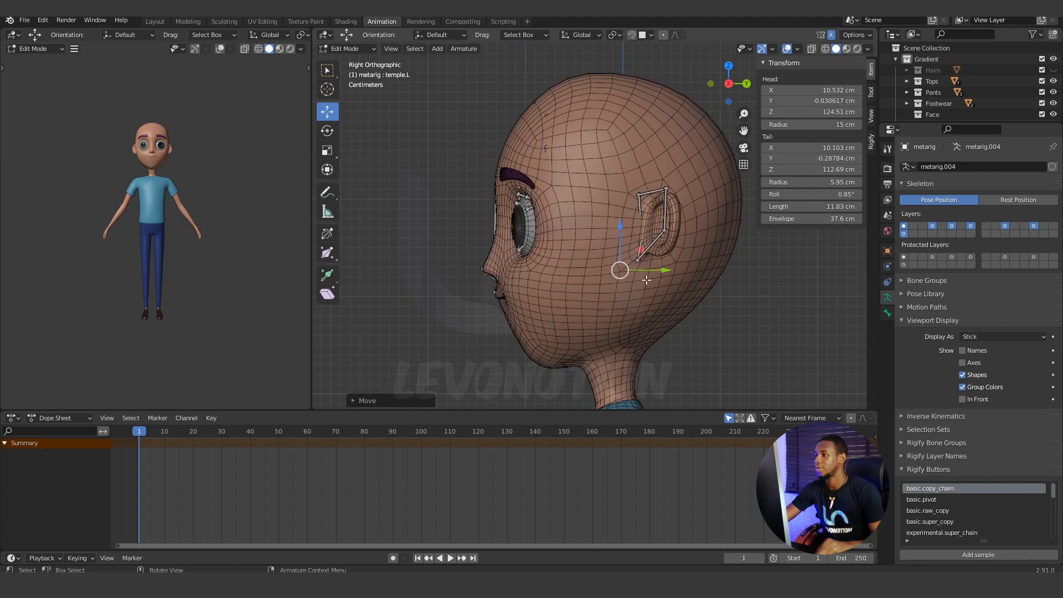
{"action": "left_click", "coordinate": [963, 399]}
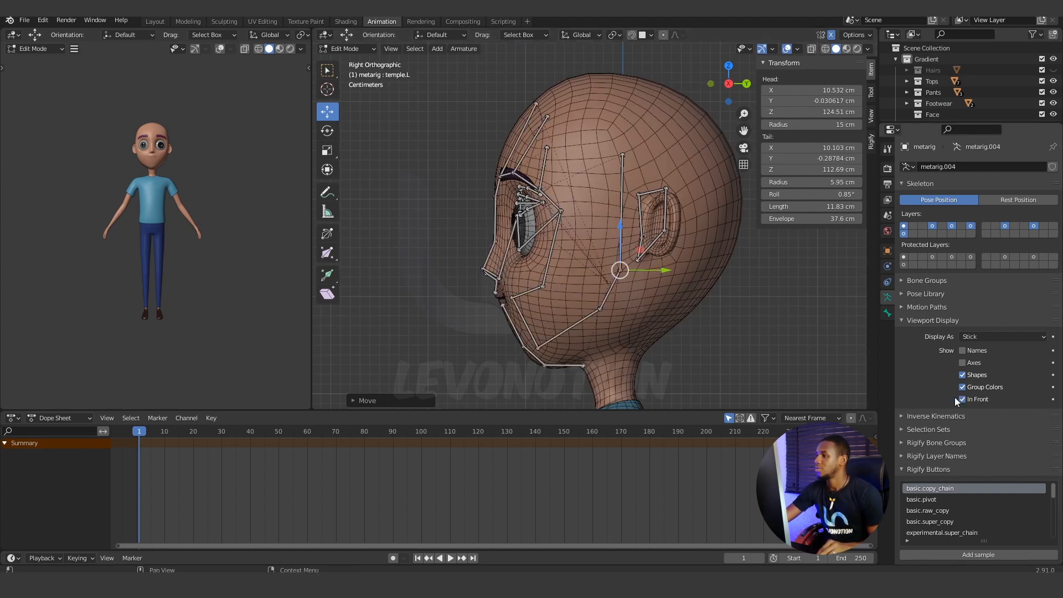
Select the whole left ear bone chain, scale it down and move it back onto the ear, checking it in front view.
{"action": "scroll", "coordinate": [635, 322], "scroll_direction": "up", "scroll_amount": 1}
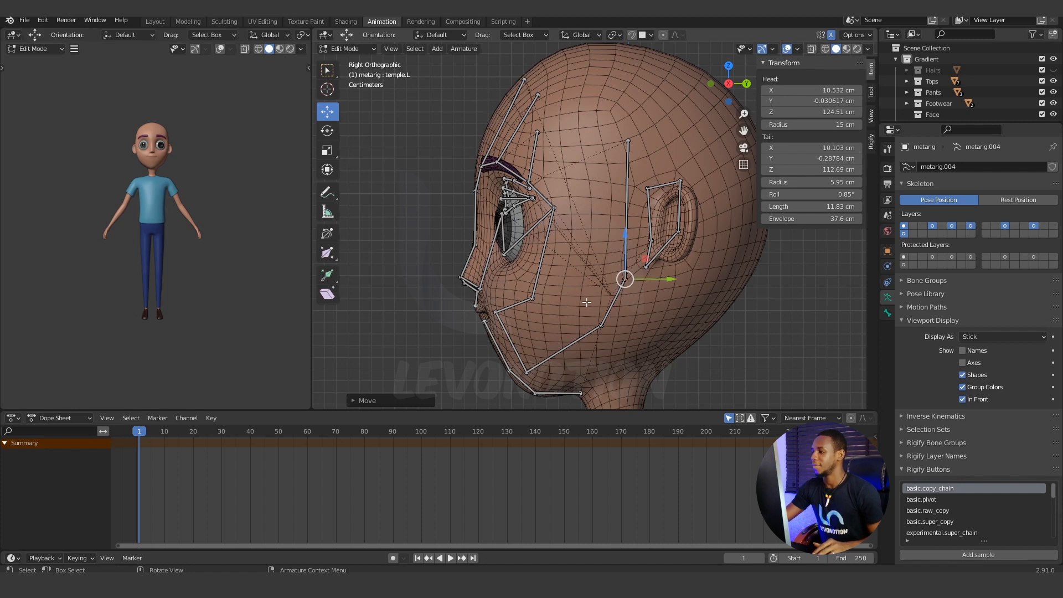
{"action": "middle_click_drag", "start_coordinate": [597, 304], "coordinate": [569, 249], "text": "shift"}
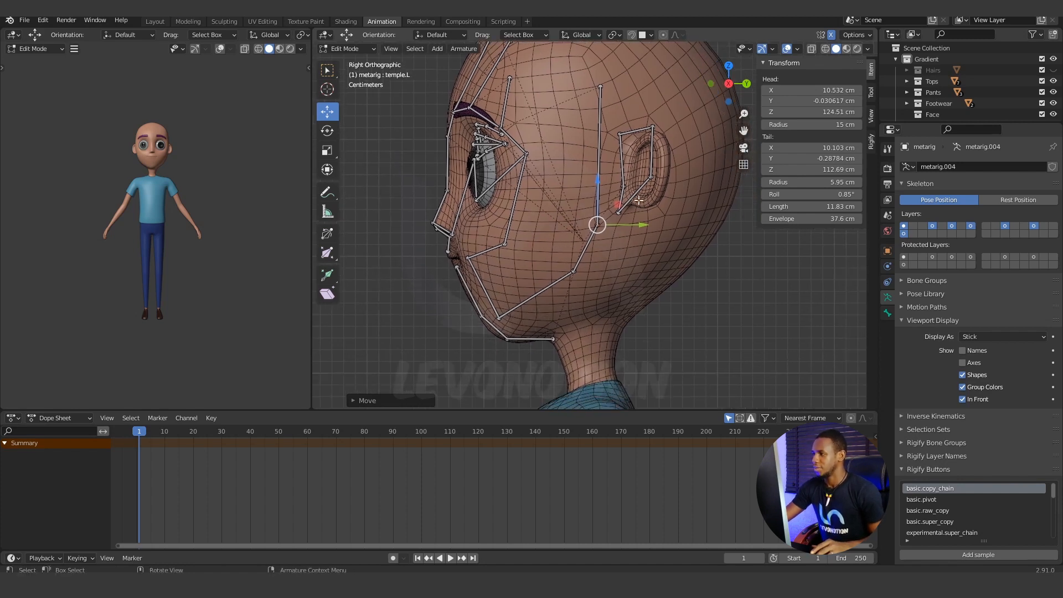
{"action": "left_click", "coordinate": [624, 135]}
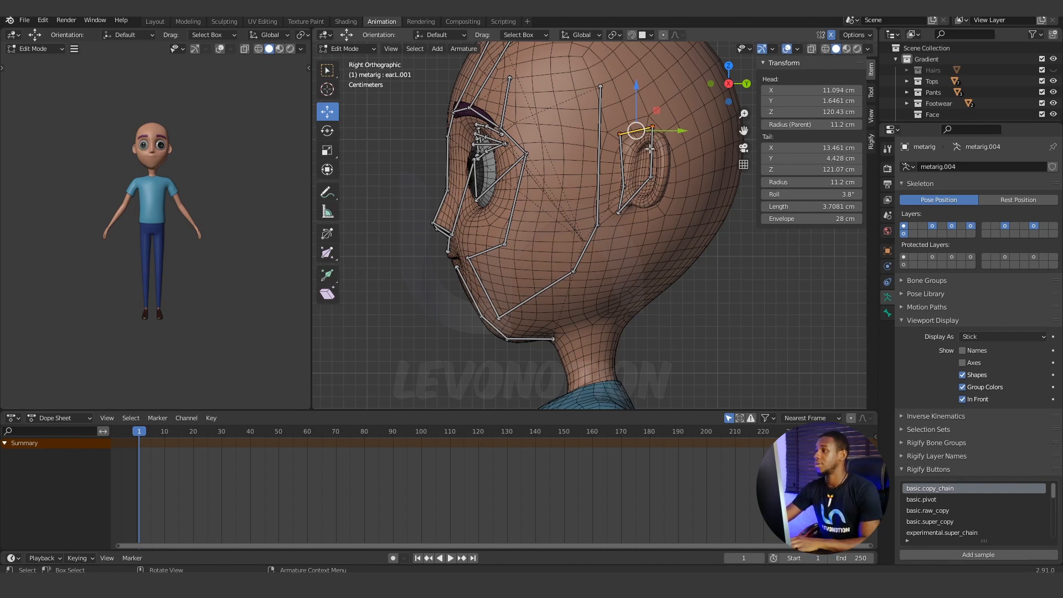
{"action": "key", "text": "l"}
{"action": "key", "text": "s"}
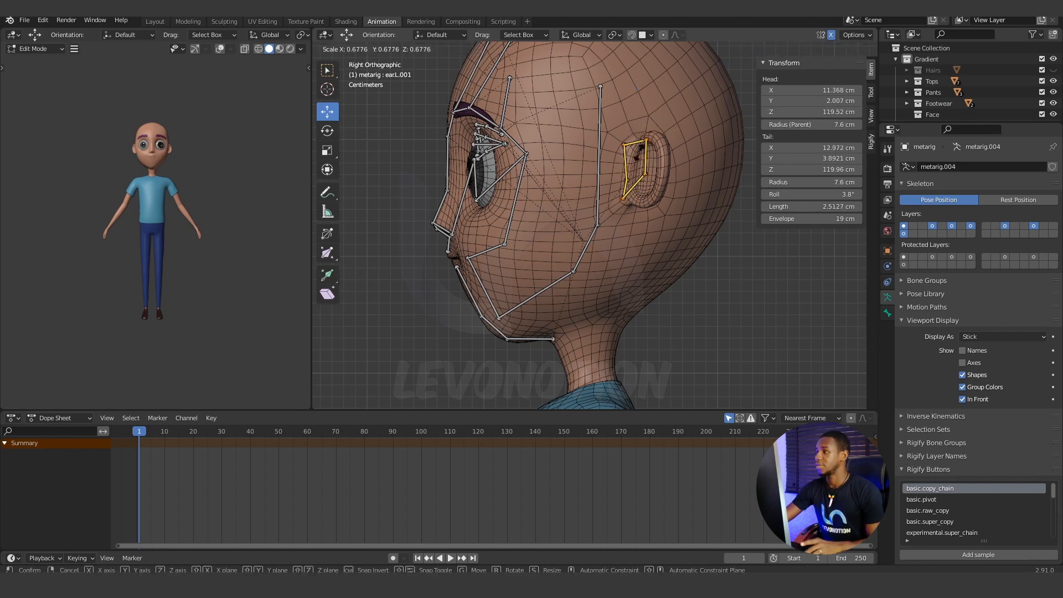
{"action": "left_click", "coordinate": [645, 154]}
{"action": "key", "text": "g"}
{"action": "left_click", "coordinate": [657, 155]}
{"action": "key", "text": "KP_1"}
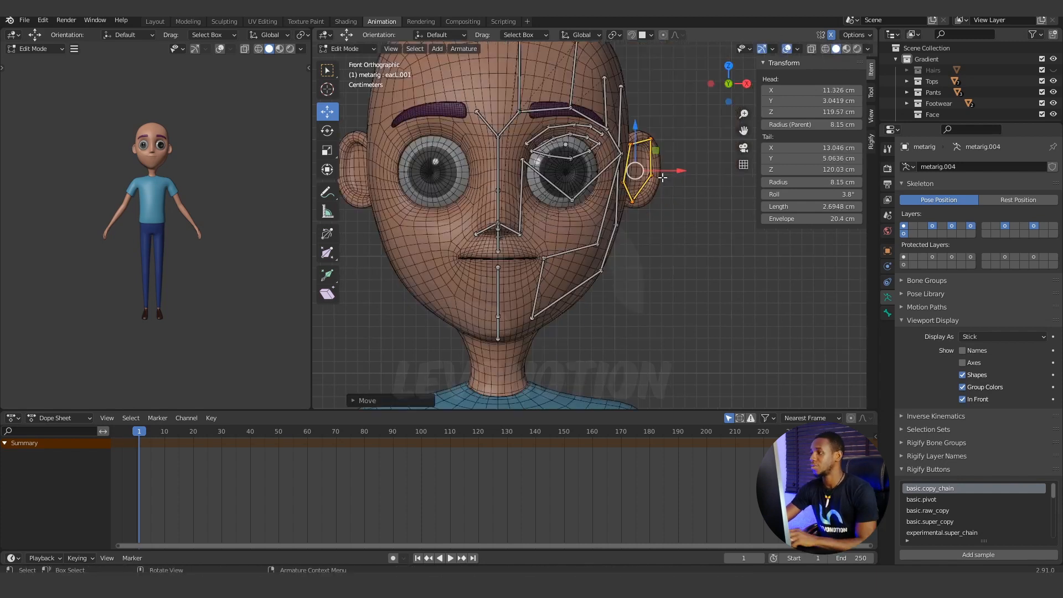
{"action": "key", "text": "KP_3"}
In side view, reposition the individual ear joints to follow the ear's outline, lowering the upper front joint to about Z 119.36 cm.
{"action": "scroll", "coordinate": [657, 166], "scroll_direction": "up", "scroll_amount": 4}
{"action": "left_click", "coordinate": [556, 186]}
{"action": "left_click", "coordinate": [506, 239]}
{"action": "left_click", "coordinate": [512, 201]}
{"action": "key", "text": "g"}
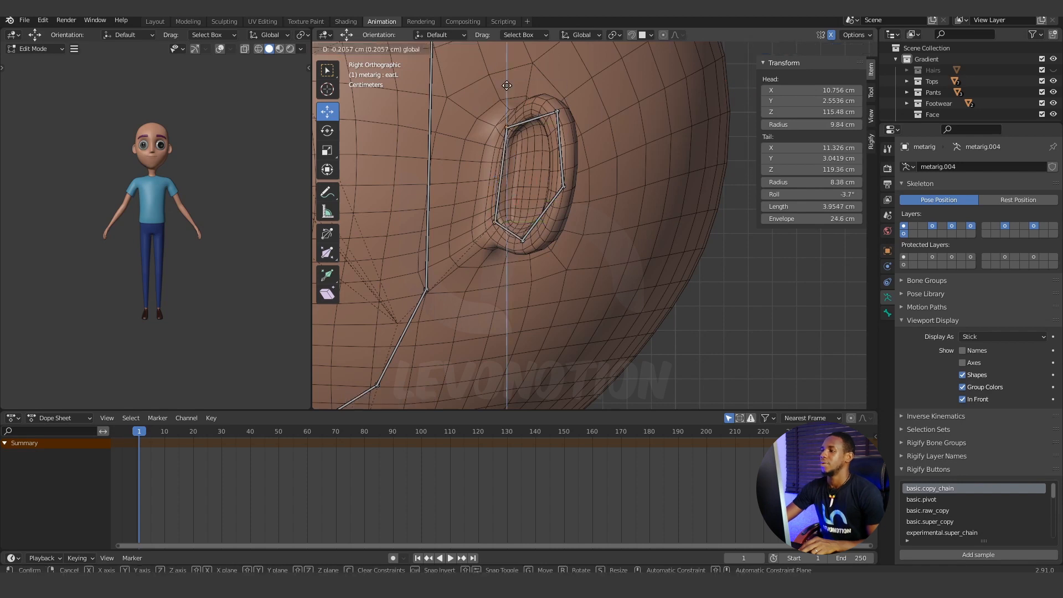
{"action": "left_click", "coordinate": [495, 222]}
{"action": "middle_click_drag", "start_coordinate": [495, 222], "coordinate": [482, 173]}
Fine-tune the ear's front joints to about X 10.71, Y 2.65 cm (lower) and X 11.12, Y 3.41 cm (upper), toggling In Front to check.
{"action": "key", "text": "KP_7"}
{"action": "key", "text": "g"}
{"action": "left_click", "coordinate": [577, 264]}
{"action": "left_click", "coordinate": [963, 400]}
{"action": "middle_click_drag", "start_coordinate": [587, 299], "coordinate": [822, 311]}
{"action": "key", "text": "KP_7"}
{"action": "key", "text": "g"}
{"action": "left_click", "coordinate": [629, 245]}
{"action": "scroll", "coordinate": [822, 310], "scroll_direction": "down", "scroll_amount": 4}
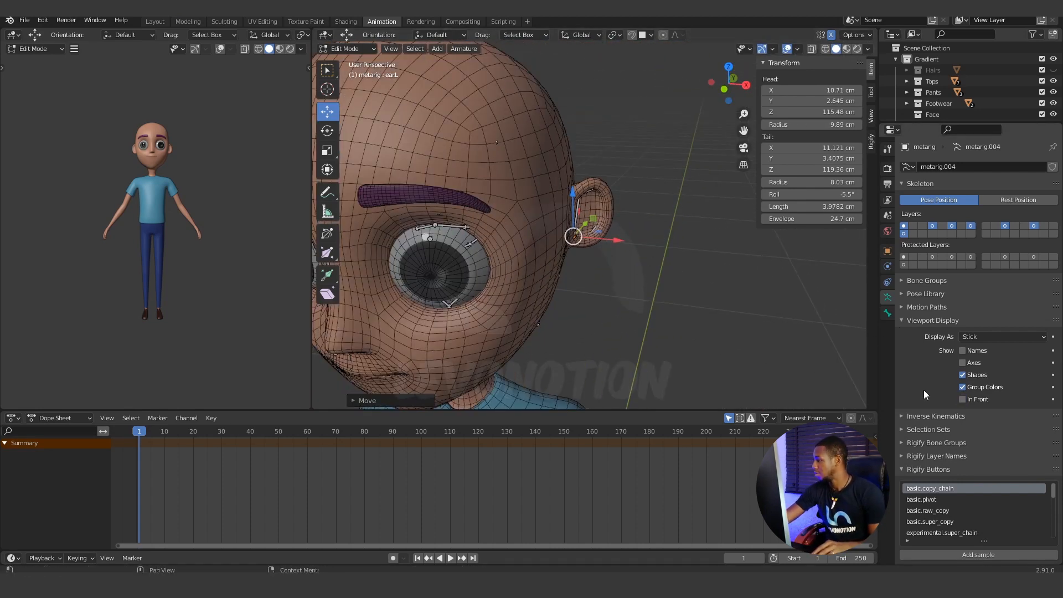
{"action": "left_click", "coordinate": [963, 399]}
Move the upper cheek joint at the inner eye corner down beside the nose, below the eye.
{"action": "scroll", "coordinate": [582, 331], "scroll_direction": "down", "scroll_amount": 5}
{"action": "middle_click_drag", "start_coordinate": [582, 321], "coordinate": [533, 209]}
{"action": "middle_click_drag", "start_coordinate": [537, 166], "coordinate": [536, 244]}
{"action": "scroll", "coordinate": [536, 245], "scroll_direction": "up", "scroll_amount": 2}
{"action": "middle_click_drag", "start_coordinate": [449, 242], "coordinate": [510, 230], "text": "shift"}
{"action": "scroll", "coordinate": [514, 245], "scroll_direction": "up", "scroll_amount": 1}
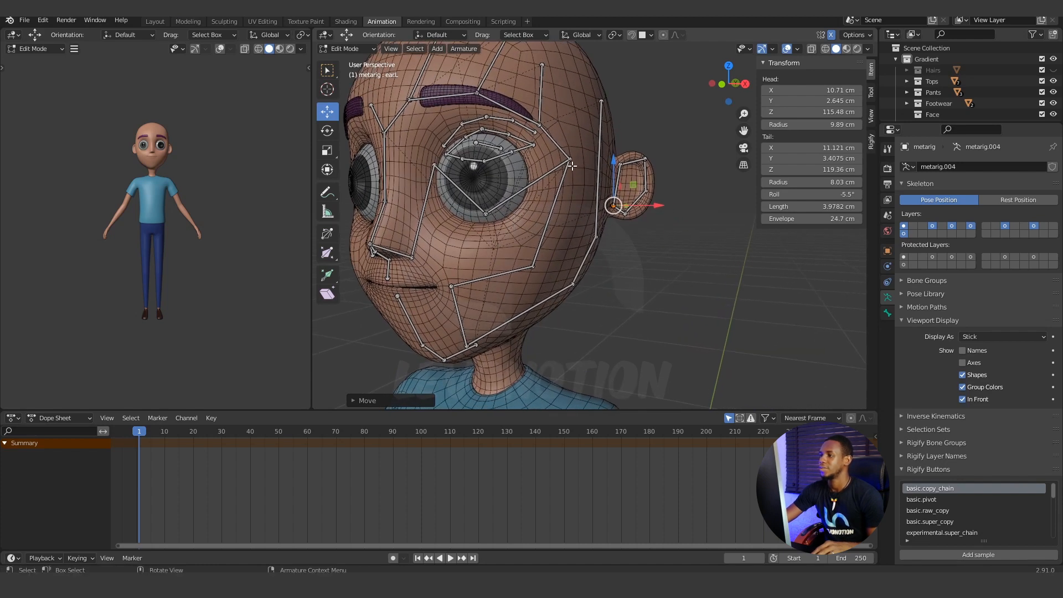
{"action": "left_click", "coordinate": [434, 165]}
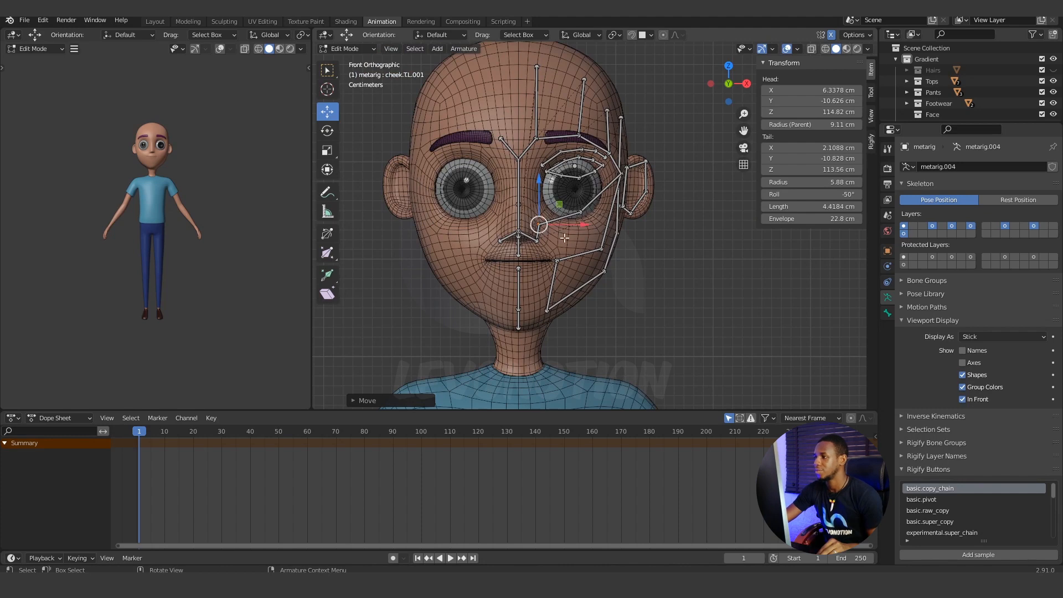
{"action": "scroll", "coordinate": [532, 221], "scroll_direction": "up", "scroll_amount": 2}
{"action": "key", "text": "g"}
{"action": "middle_click_drag", "start_coordinate": [587, 194], "coordinate": [489, 200]}
{"action": "left_click", "coordinate": [490, 200]}
Move the outer cheek joint beside the eye down onto the cheek, to about X 9.71, Y -6.51, Z 115.46 cm.
{"action": "key", "text": "KP_3"}
{"action": "key", "text": "g"}
{"action": "left_click", "coordinate": [529, 230]}
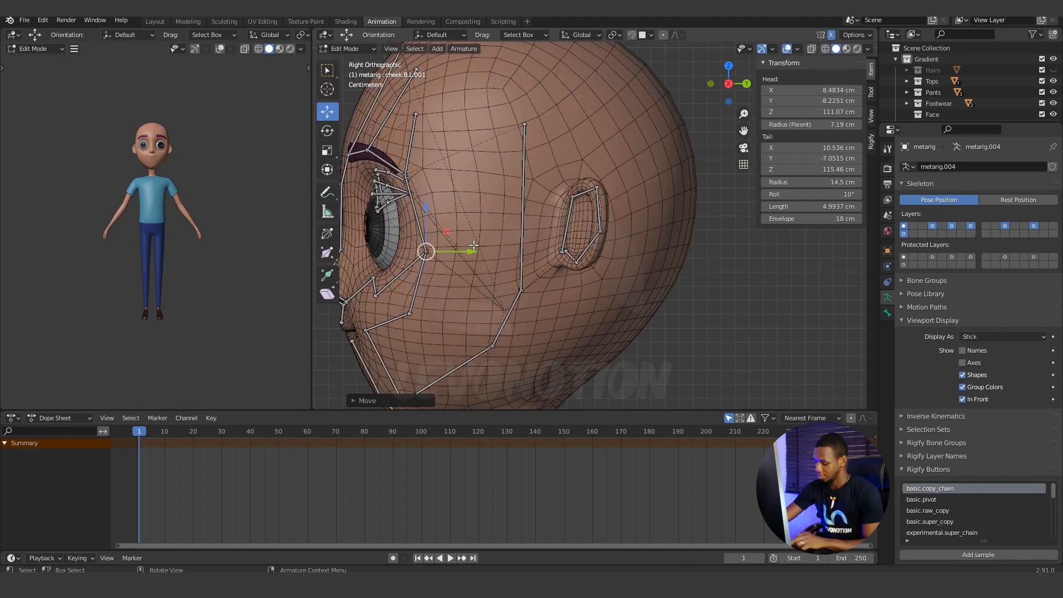
{"action": "middle_click_drag", "start_coordinate": [477, 294], "coordinate": [549, 307]}
{"action": "scroll", "coordinate": [548, 306], "scroll_direction": "down", "scroll_amount": 3}
{"action": "key", "text": "KP_3"}
{"action": "middle_click_drag", "start_coordinate": [493, 261], "coordinate": [550, 257]}
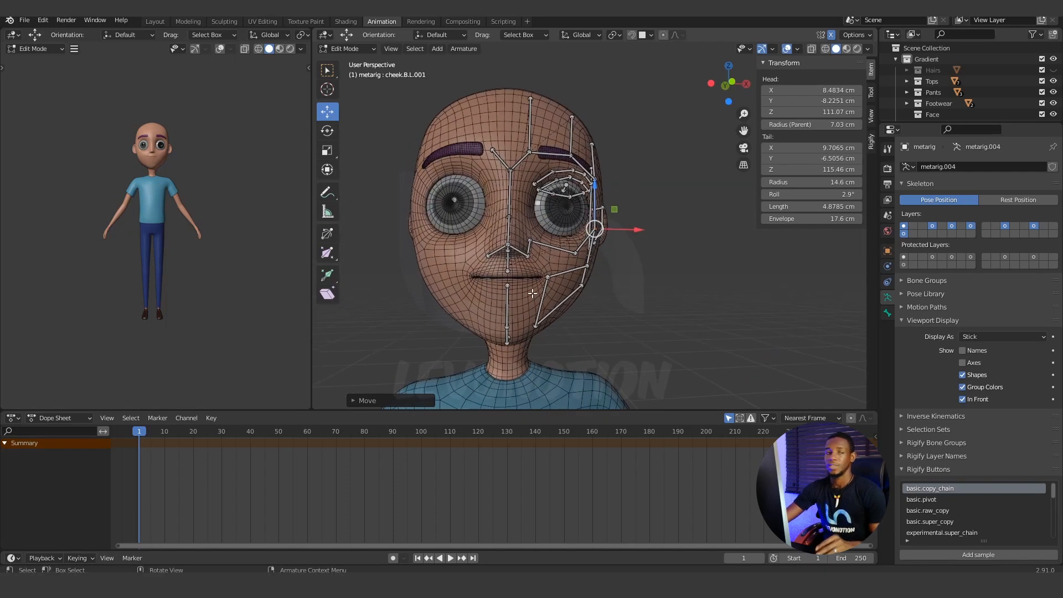
Inspect the fitted left face bones, and reveal all hidden bones of the meta-rig.
{"action": "scroll", "coordinate": [519, 290], "scroll_direction": "up", "scroll_amount": 2}
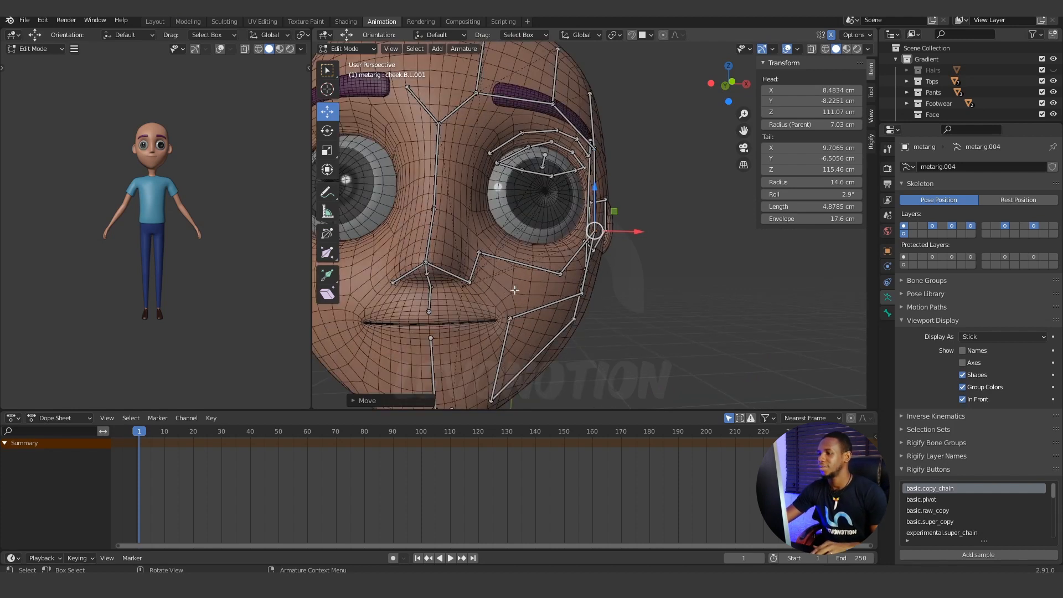
{"action": "middle_click_drag", "start_coordinate": [492, 306], "coordinate": [563, 275], "text": "shift"}
{"action": "scroll", "coordinate": [545, 271], "scroll_direction": "down", "scroll_amount": 3}
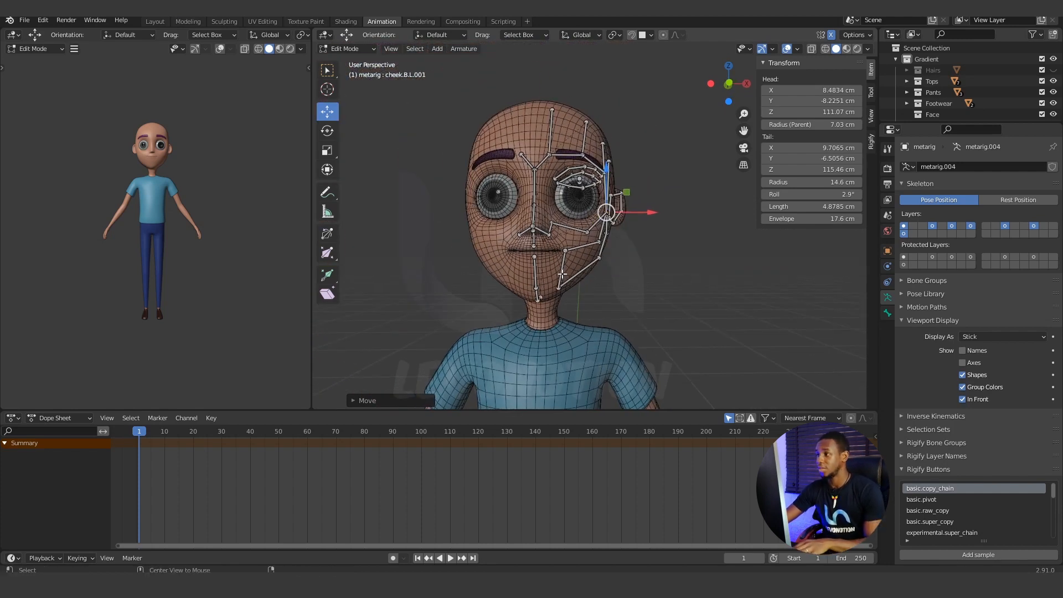
{"action": "key", "text": "alt+h"}
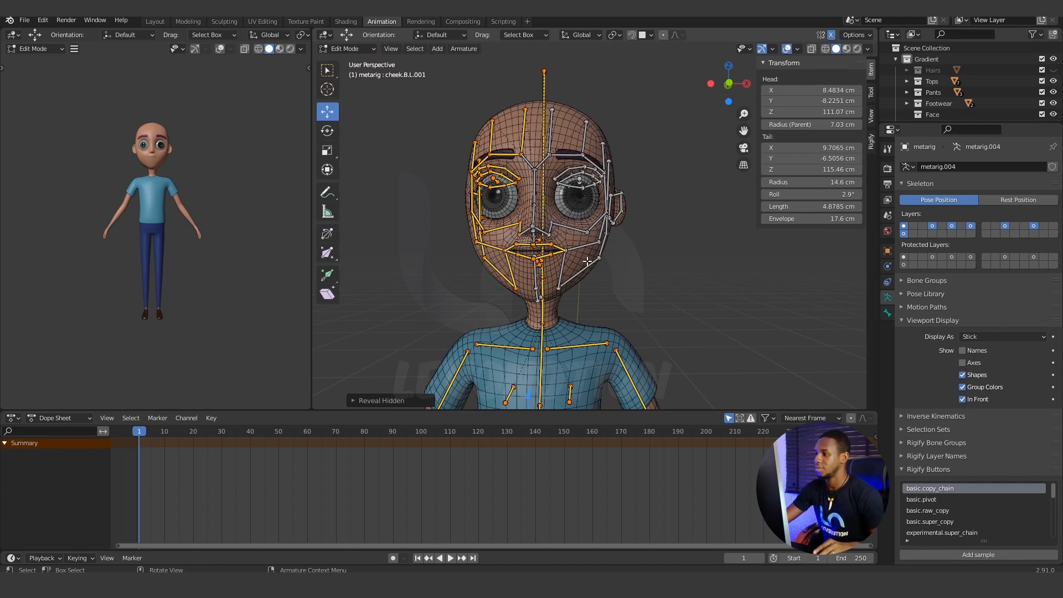
{"action": "scroll", "coordinate": [533, 261], "scroll_direction": "up", "scroll_amount": 4}
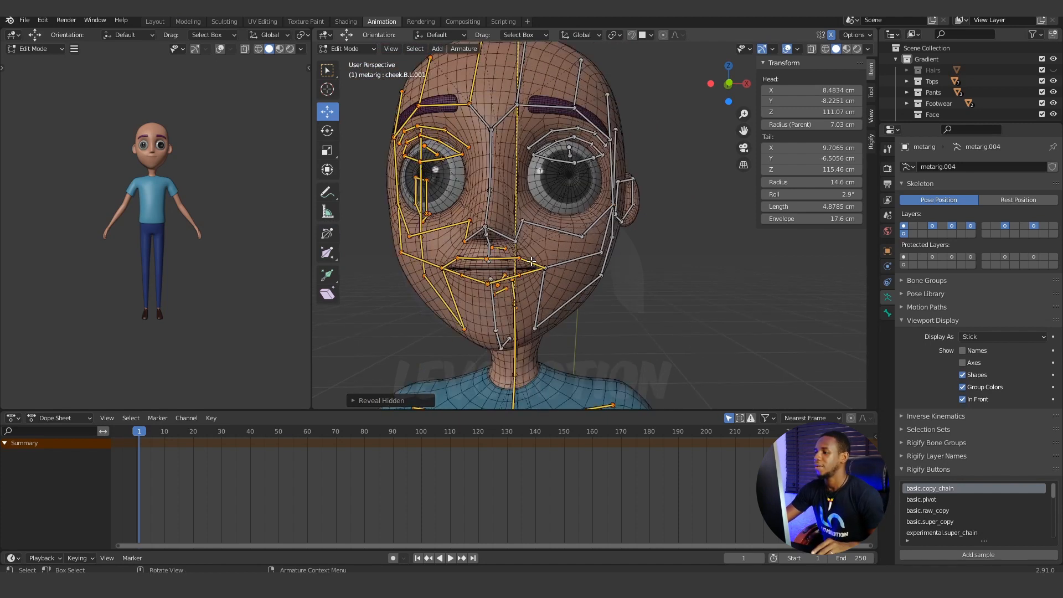
{"action": "middle_click_drag", "start_coordinate": [479, 302], "coordinate": [593, 221], "text": "shift"}
{"action": "scroll", "coordinate": [574, 216], "scroll_direction": "up", "scroll_amount": 2}
Select the upper and lower lip bones, the left chin bone and both lower cheek bones, and hide all unselected bones.
{"action": "left_click", "coordinate": [593, 213]}
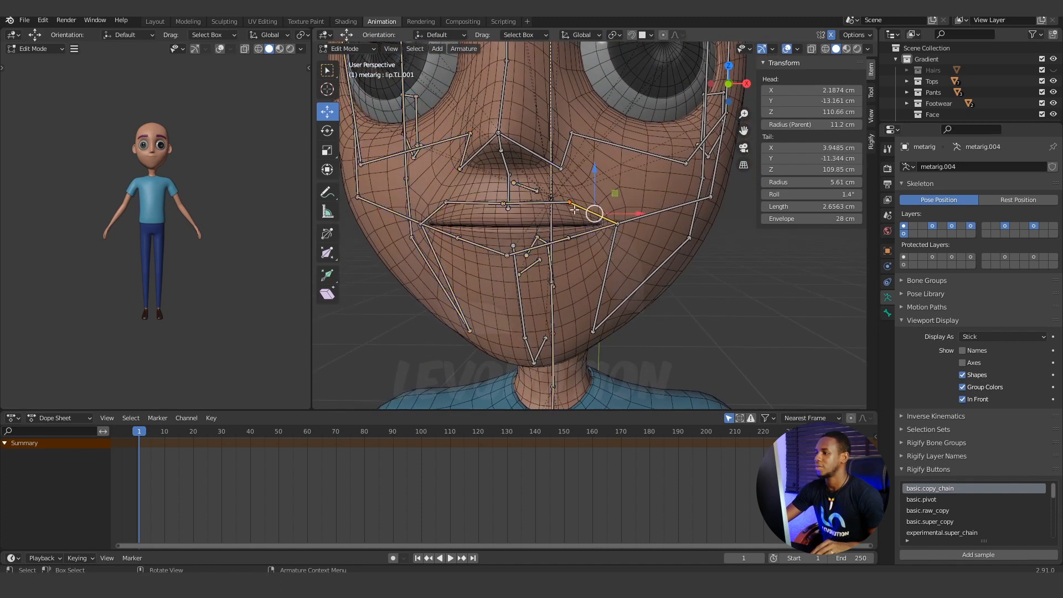
{"action": "left_click", "coordinate": [535, 202]}
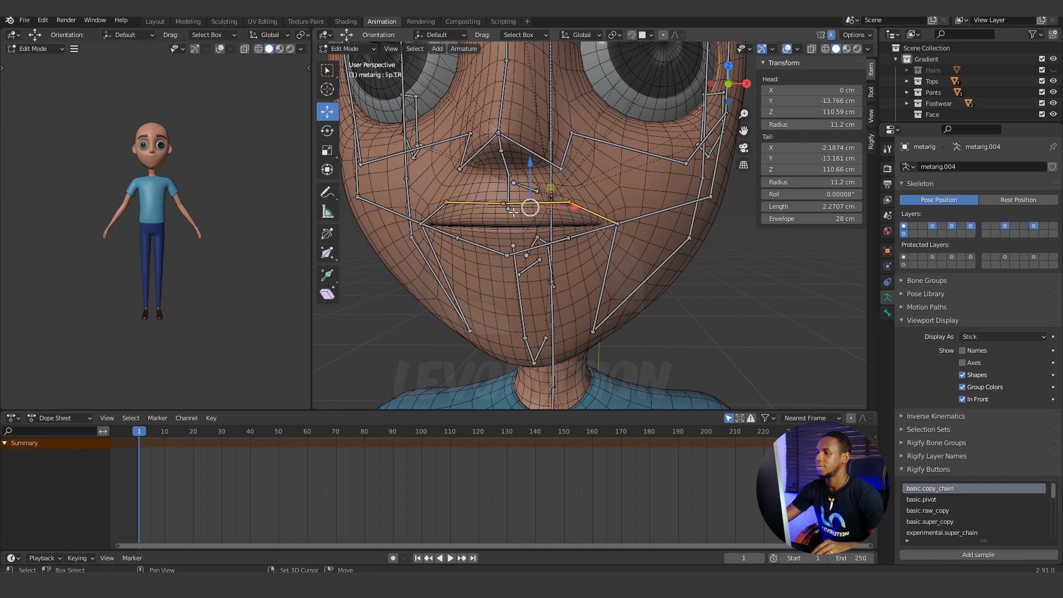
{"action": "left_click", "coordinate": [489, 248], "text": "shift"}
{"action": "left_click", "coordinate": [539, 246], "text": "shift"}
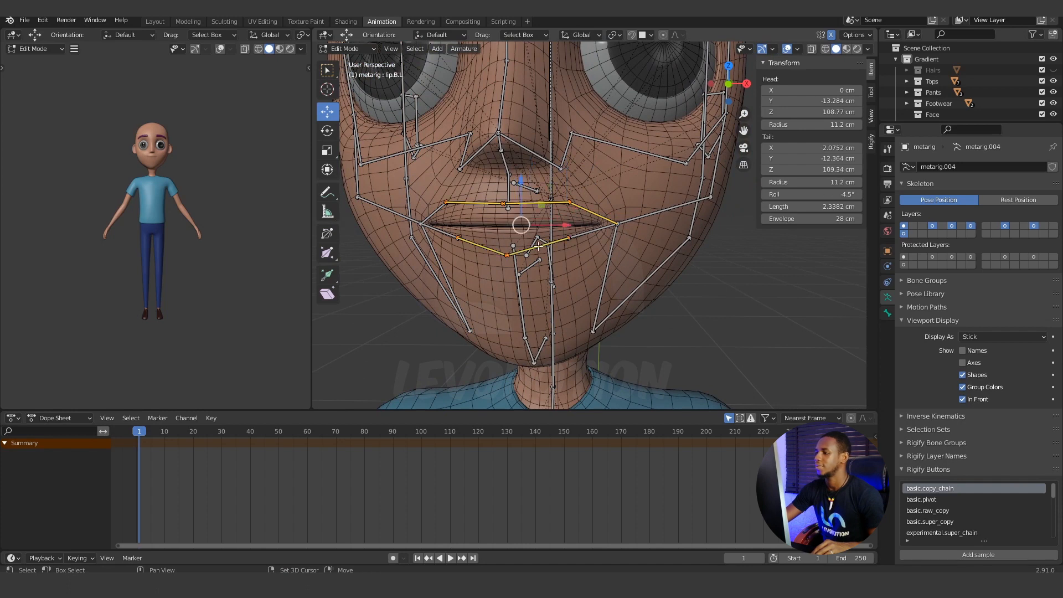
{"action": "left_click", "coordinate": [587, 235], "text": "shift"}
{"action": "left_click", "coordinate": [611, 242], "text": "shift"}
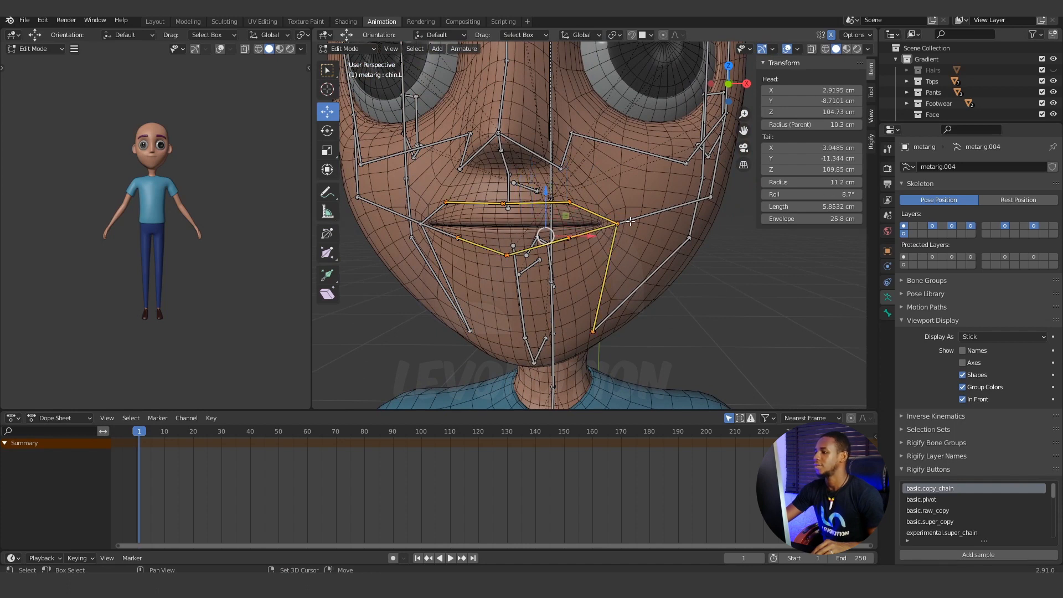
{"action": "left_click", "coordinate": [631, 221], "text": "shift"}
{"action": "middle_click_drag", "start_coordinate": [632, 220], "coordinate": [617, 259]}
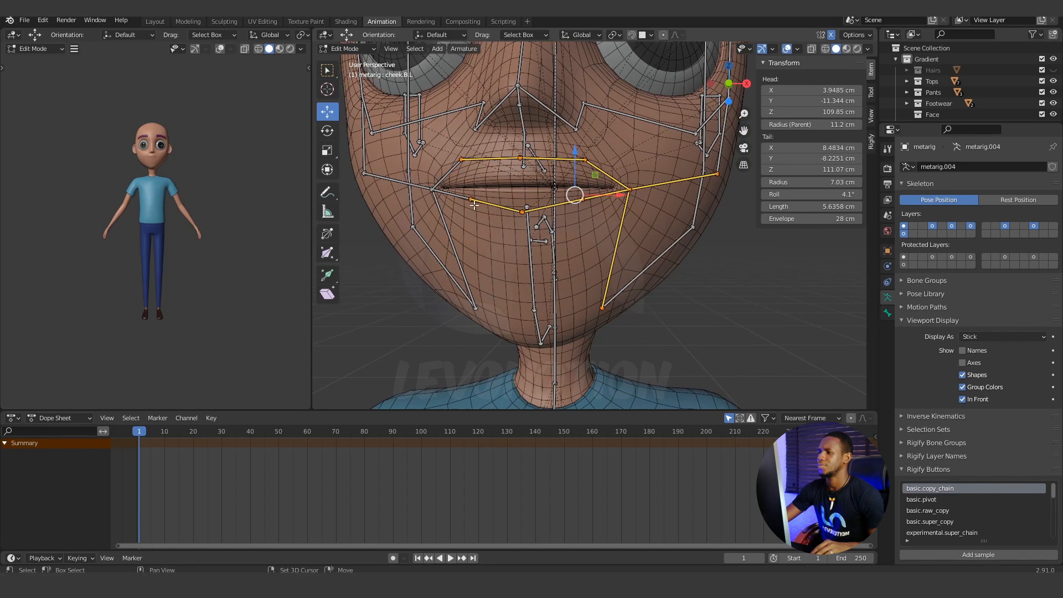
{"action": "left_click", "coordinate": [424, 187], "text": "shift"}
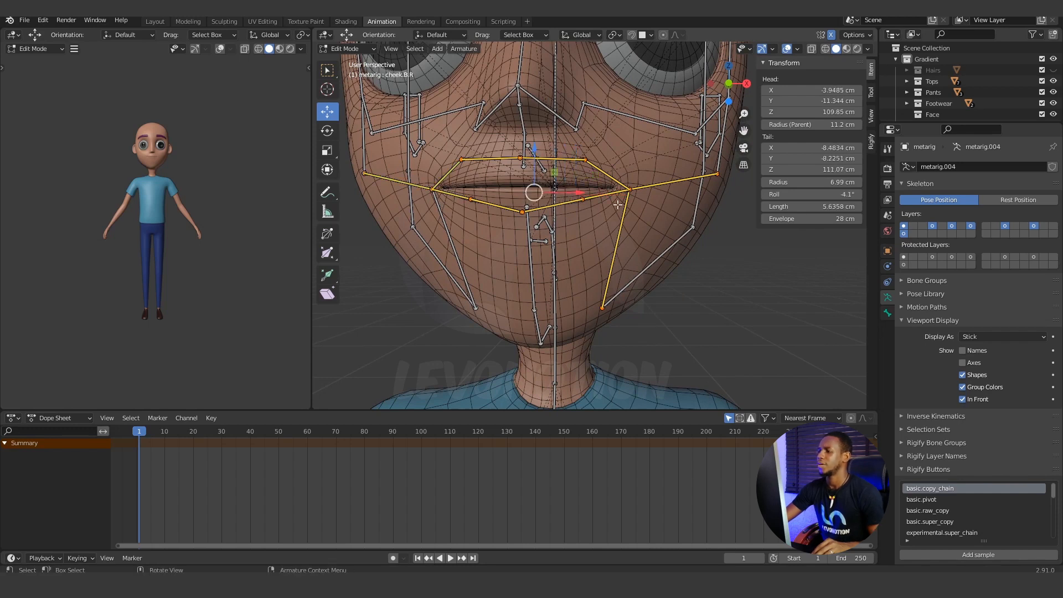
{"action": "key", "text": "shift+h"}
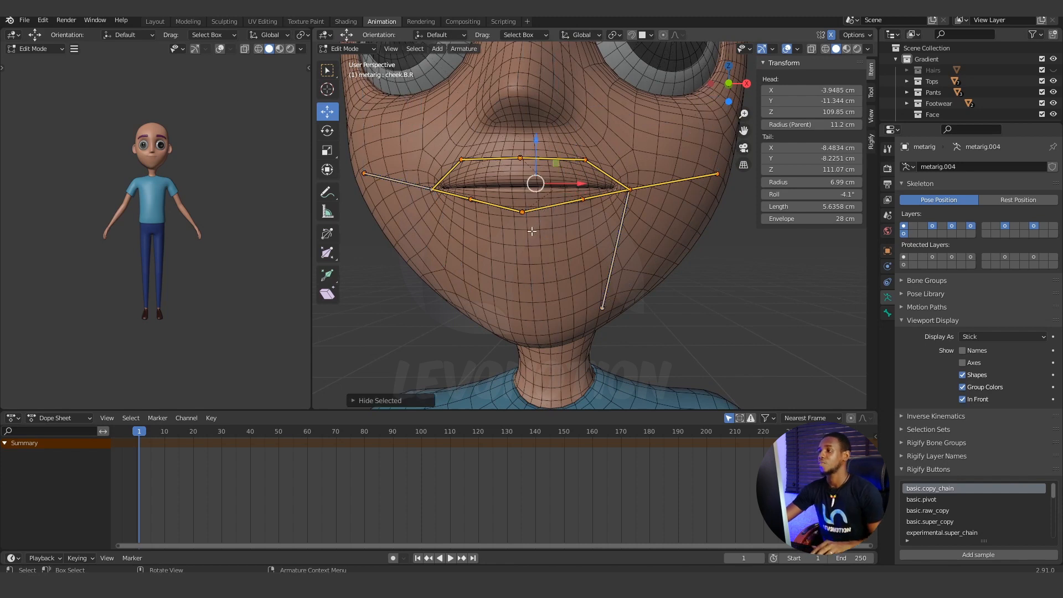
{"action": "scroll", "coordinate": [532, 232], "scroll_direction": "down", "scroll_amount": 5}
{"action": "mouse_move", "coordinate": [532, 232]}
{"action": "middle_mouse_down"}
{"action": "mouse_move", "coordinate": [559, 236]}
{"action": "mouse_move", "coordinate": [532, 238]}
{"action": "mouse_move", "coordinate": [543, 239]}
{"action": "middle_mouse_up"}
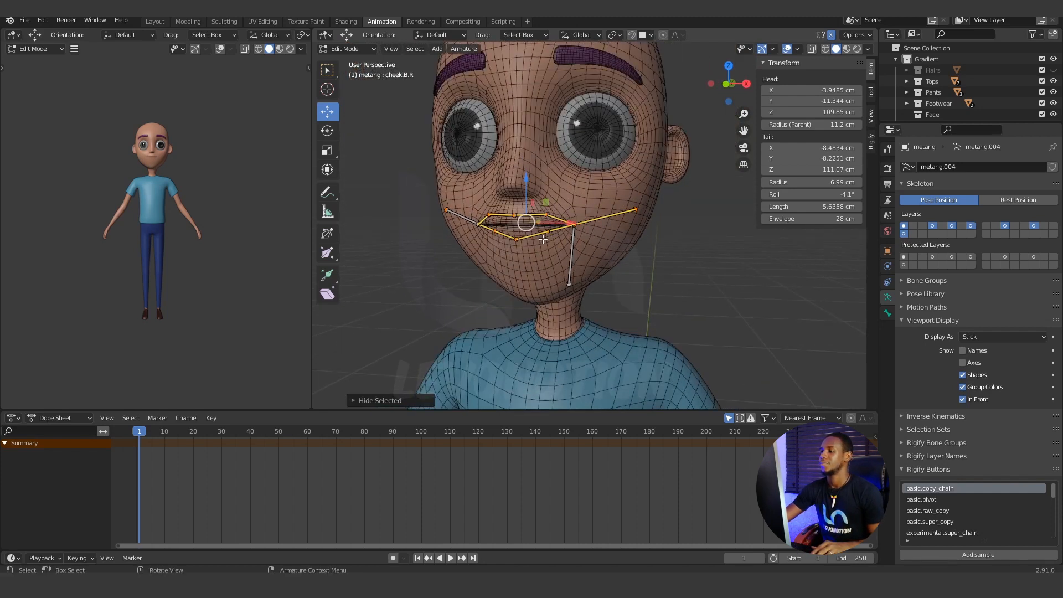
Move the upper and lower lip bone joints onto the mouth opening, with the lower lip's centre at Z 109.5 cm.
{"action": "scroll", "coordinate": [544, 240], "scroll_direction": "up", "scroll_amount": 4}
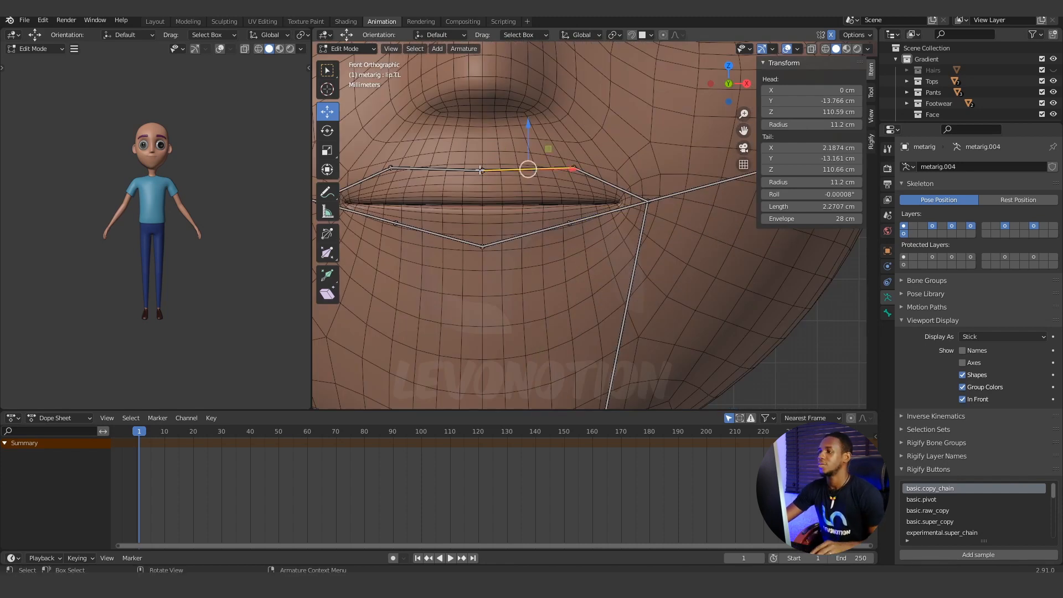
{"action": "key", "text": "KP_3"}
{"action": "key", "text": "KP_1"}
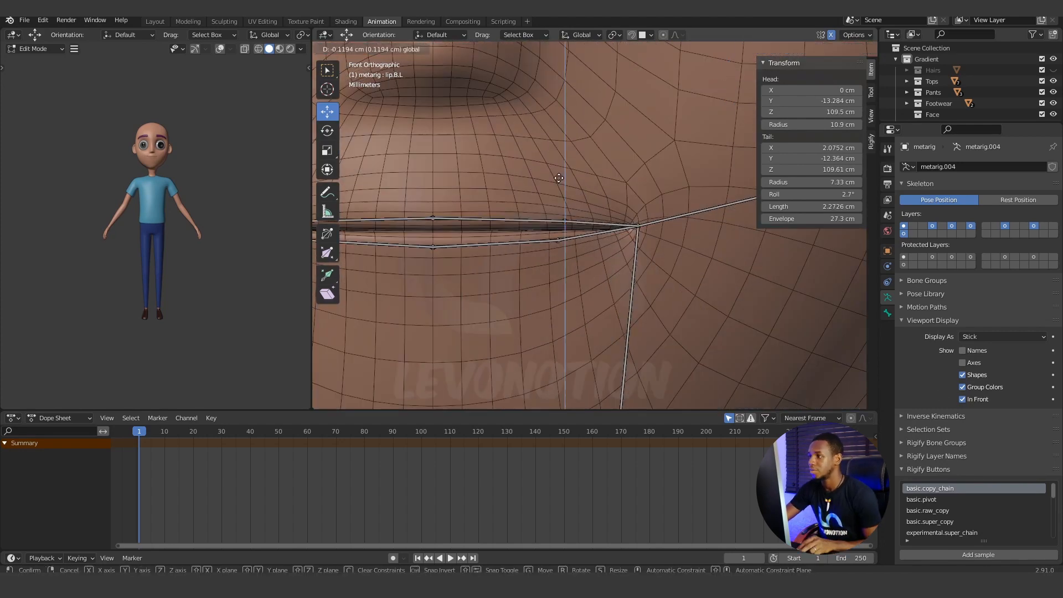
{"action": "key", "text": "KP_3"}
Turn off In Front display for the armature and move the lower lip's centre joint back to Y -12.689 cm.
{"action": "left_click", "coordinate": [963, 399]}
{"action": "key", "text": "KP_1"}
{"action": "key", "text": "KP_3"}
{"action": "left_click", "coordinate": [525, 285]}
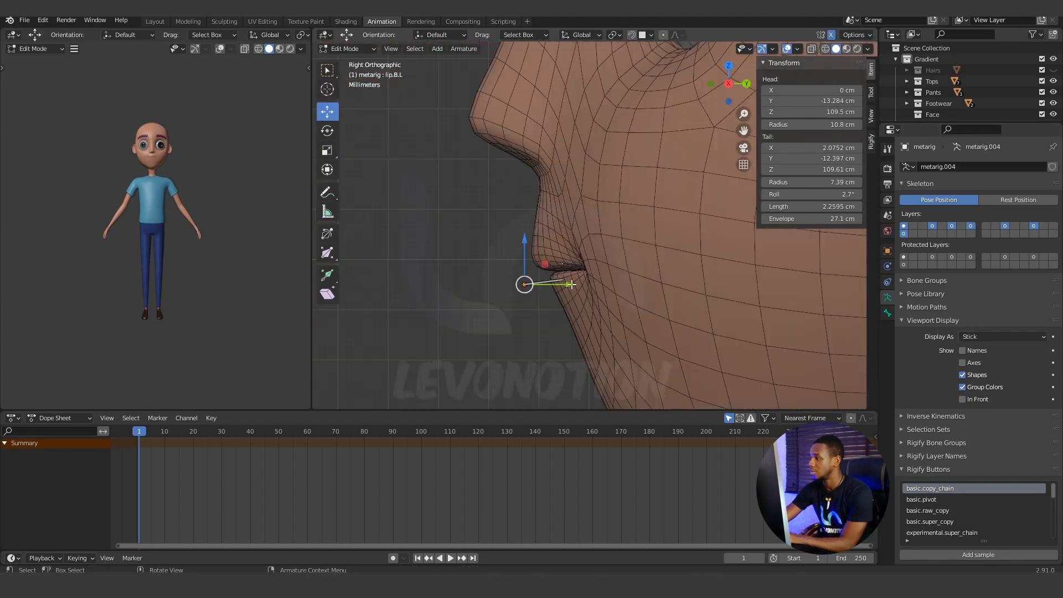
{"action": "left_click_drag", "start_coordinate": [570, 284], "coordinate": [600, 284]}
Display the armature in front of the mesh again, save the file and check the fitted lip bones.
{"action": "middle_click_drag", "start_coordinate": [449, 106], "coordinate": [572, 118]}
{"action": "scroll", "coordinate": [572, 118], "scroll_direction": "down", "scroll_amount": 5}
{"action": "key", "text": "ctrl+s"}
{"action": "scroll", "coordinate": [610, 275], "scroll_direction": "up", "scroll_amount": 5}
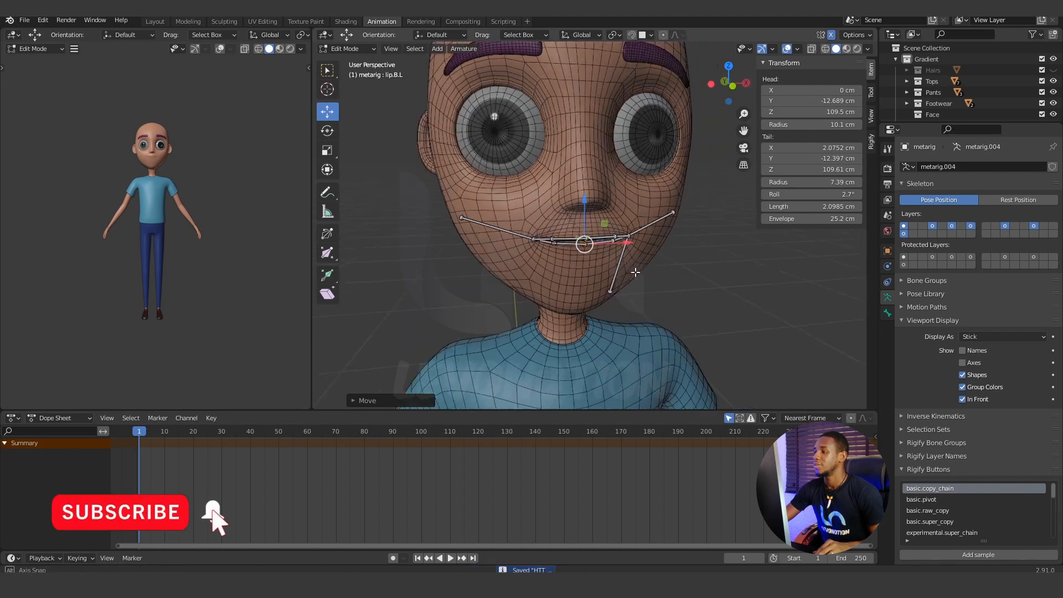
{"action": "scroll", "coordinate": [630, 263], "scroll_direction": "down", "scroll_amount": 5}
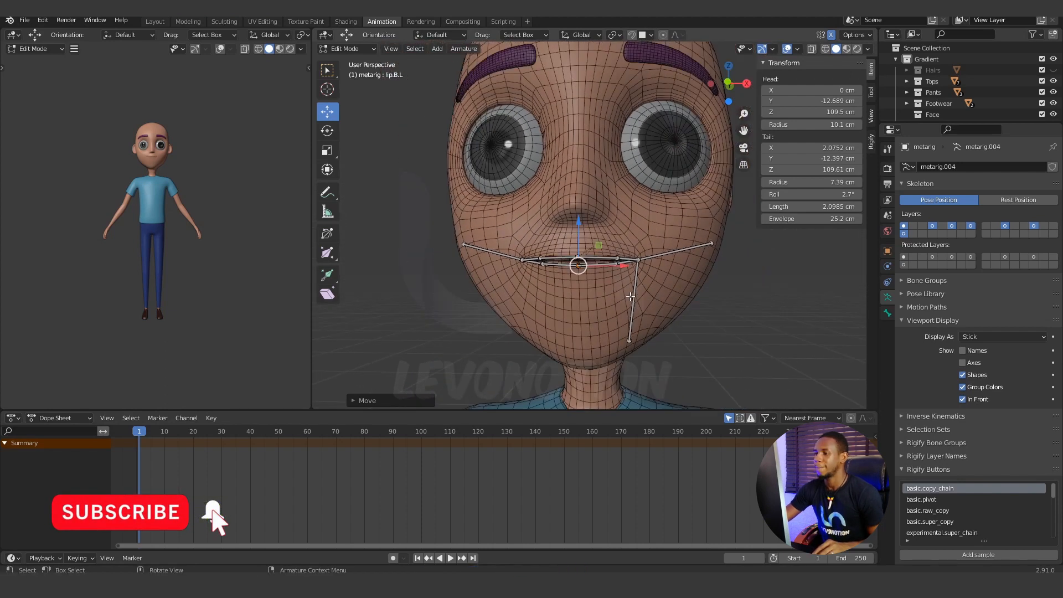
{"action": "scroll", "coordinate": [631, 297], "scroll_direction": "up", "scroll_amount": 3}
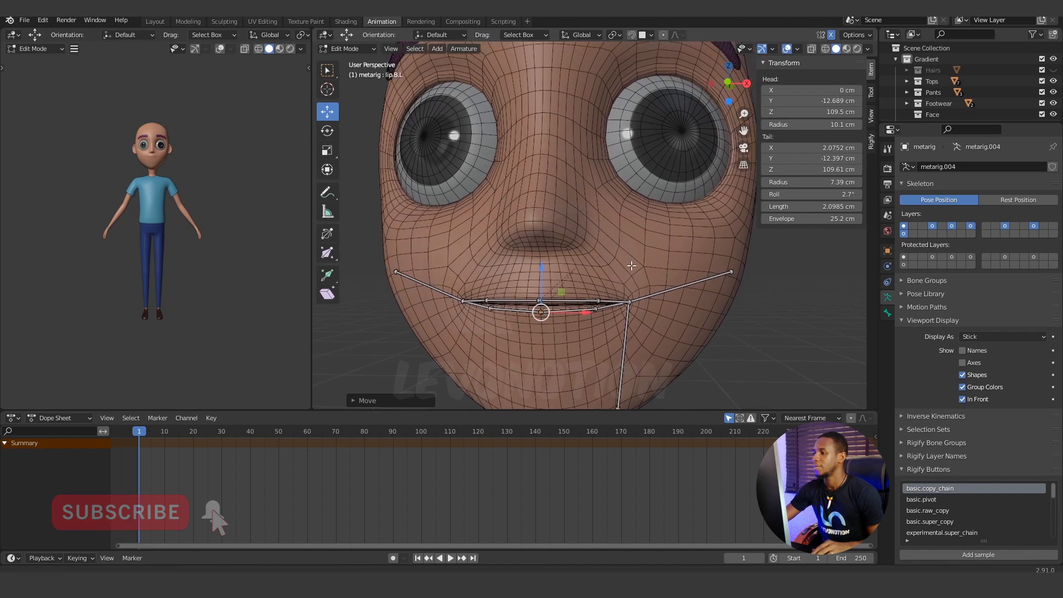
Reveal all hidden bones of the meta-rig, inspect the face bones from the front and side, and clear the selection.
{"action": "left_click", "coordinate": [592, 300]}
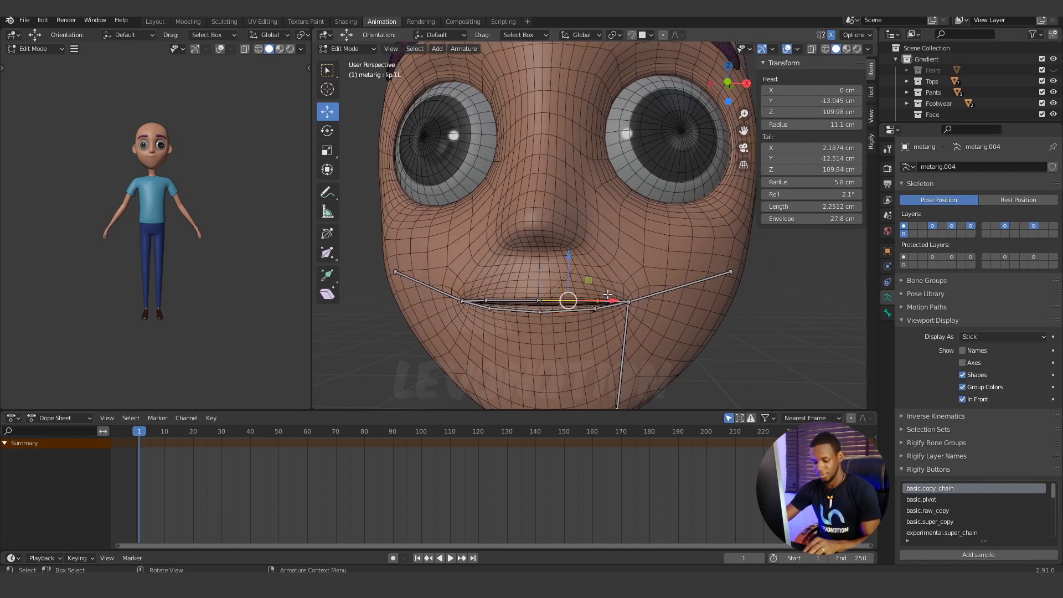
{"action": "scroll", "coordinate": [608, 293], "scroll_direction": "down", "scroll_amount": 5}
{"action": "key", "text": "alt+h"}
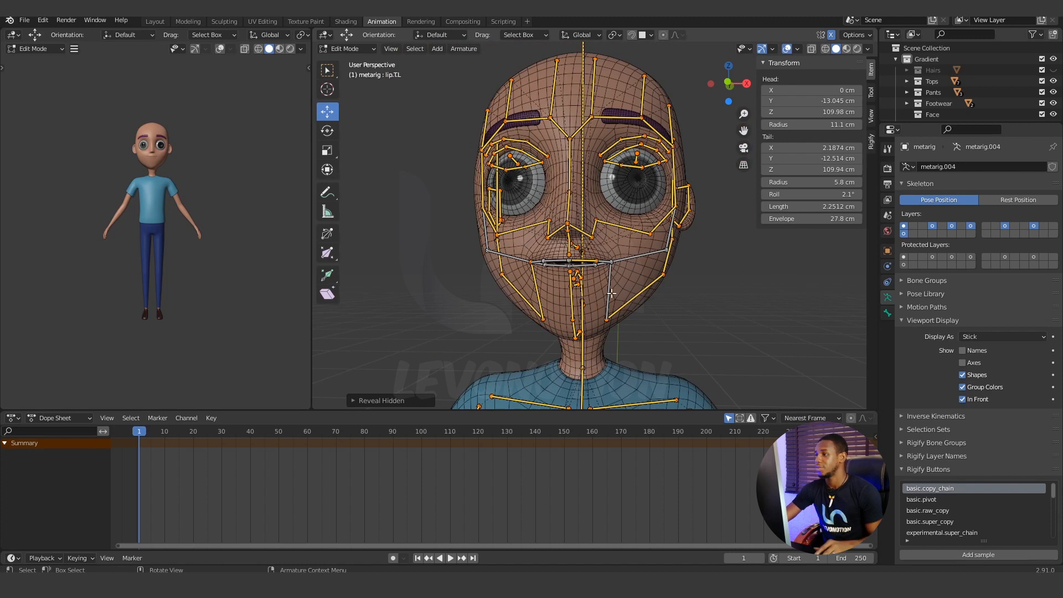
{"action": "middle_click_drag", "start_coordinate": [611, 293], "coordinate": [570, 136]}
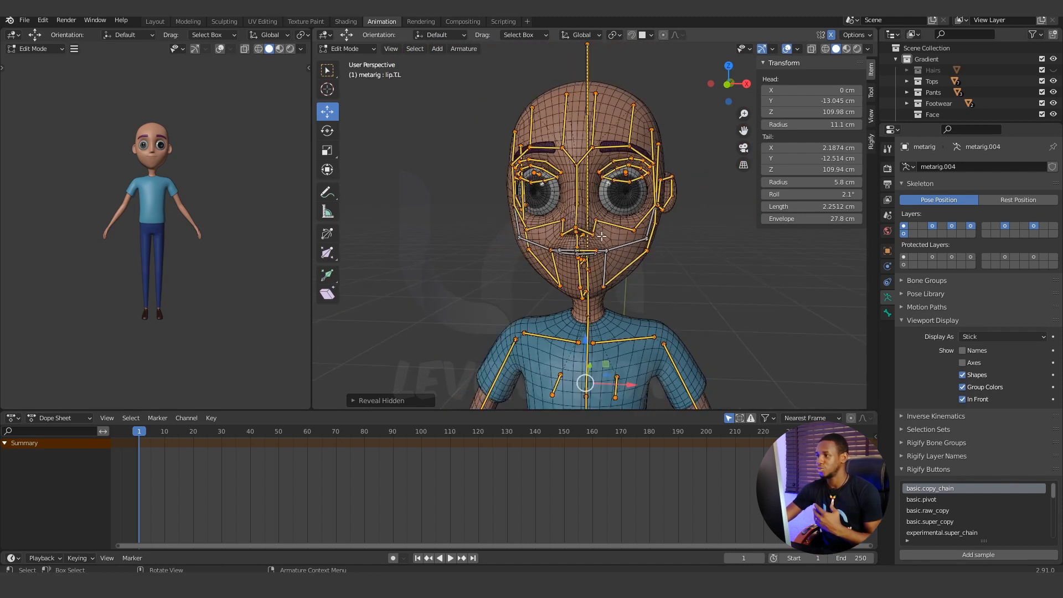
{"action": "middle_click_drag", "start_coordinate": [603, 236], "coordinate": [634, 246]}
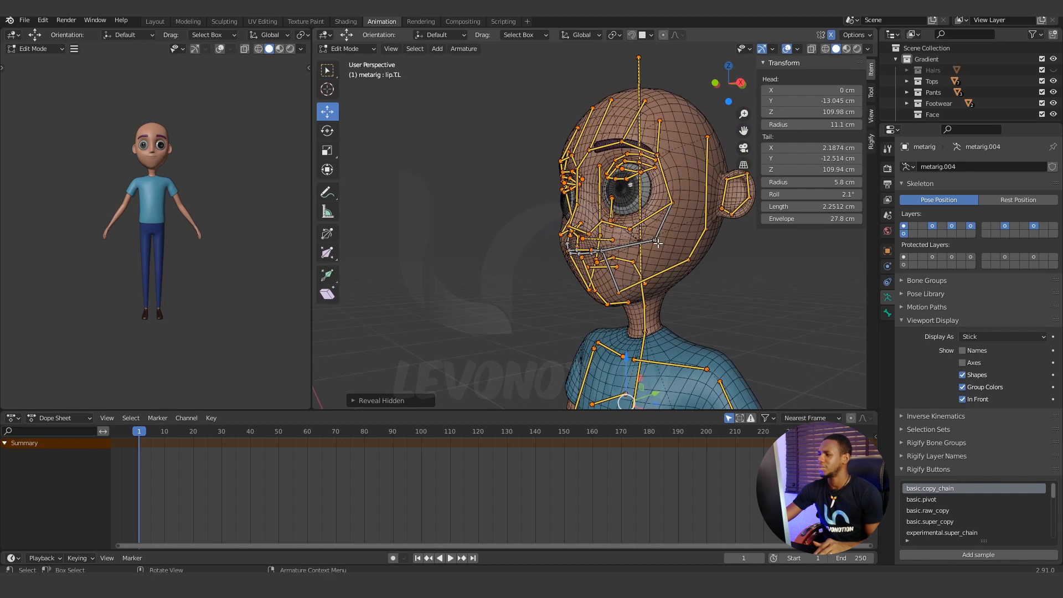
{"action": "middle_click_drag", "start_coordinate": [660, 249], "coordinate": [693, 260]}
{"action": "left_click", "coordinate": [693, 259]}
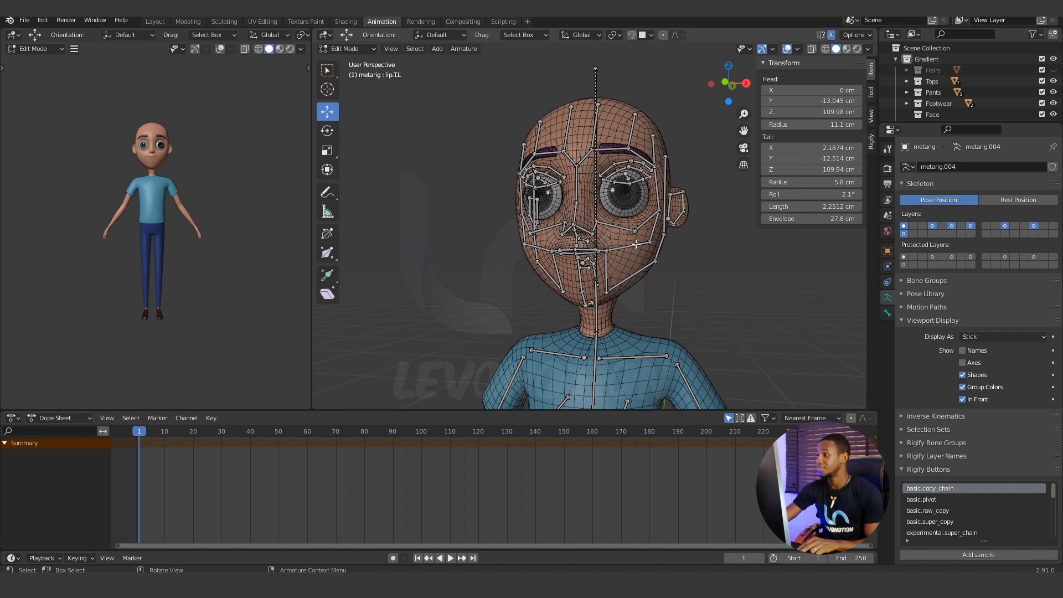
{"action": "key", "text": "c"}
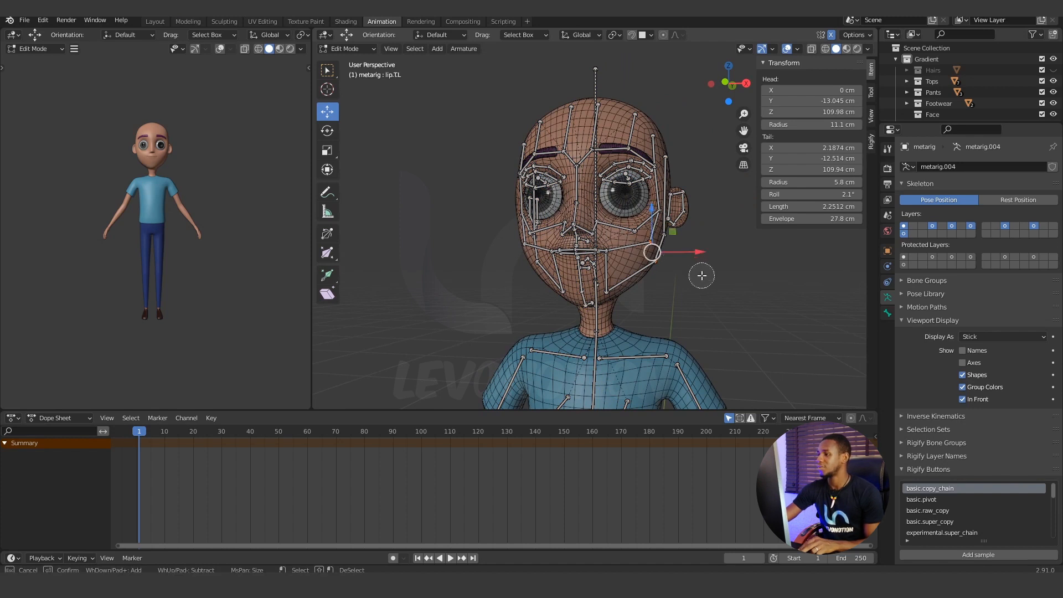
{"action": "right_click", "coordinate": [702, 275]}
{"action": "right_click", "coordinate": [671, 266]}
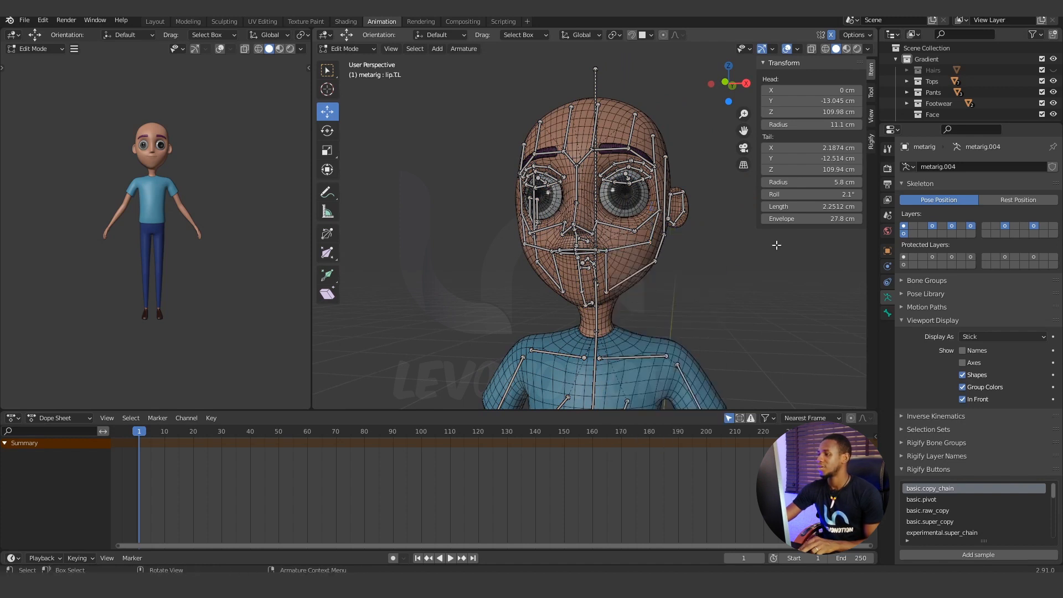
Move the outer joint of the left lower cheek bone down to mouth-corner level and back along the side of the face.
{"action": "scroll", "coordinate": [675, 265], "scroll_direction": "up", "scroll_amount": 4}
{"action": "key", "text": "c"}
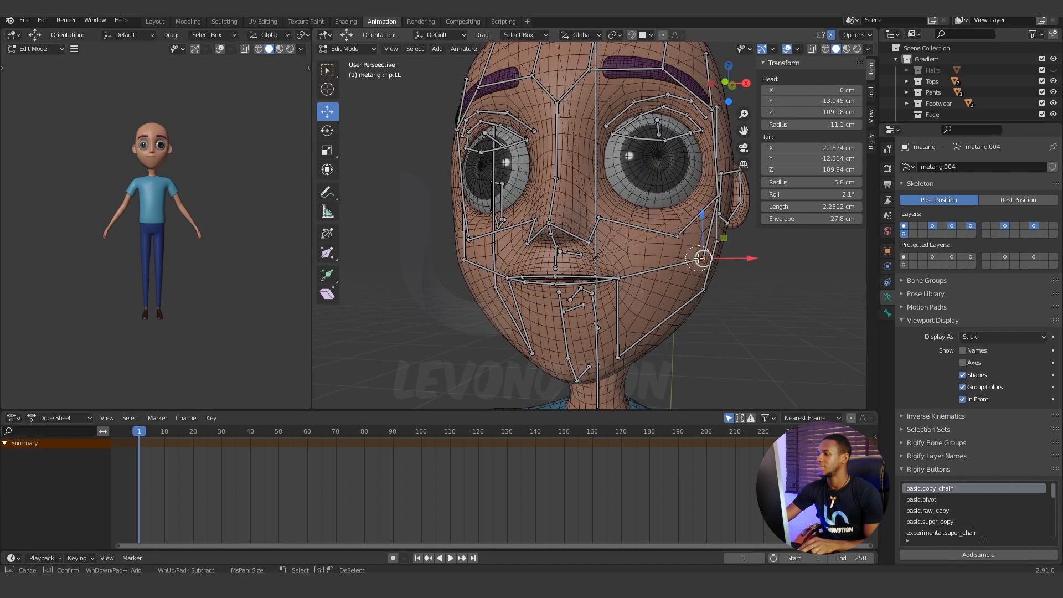
{"action": "right_click", "coordinate": [701, 258]}
{"action": "scroll", "coordinate": [680, 285], "scroll_direction": "down", "scroll_amount": 4}
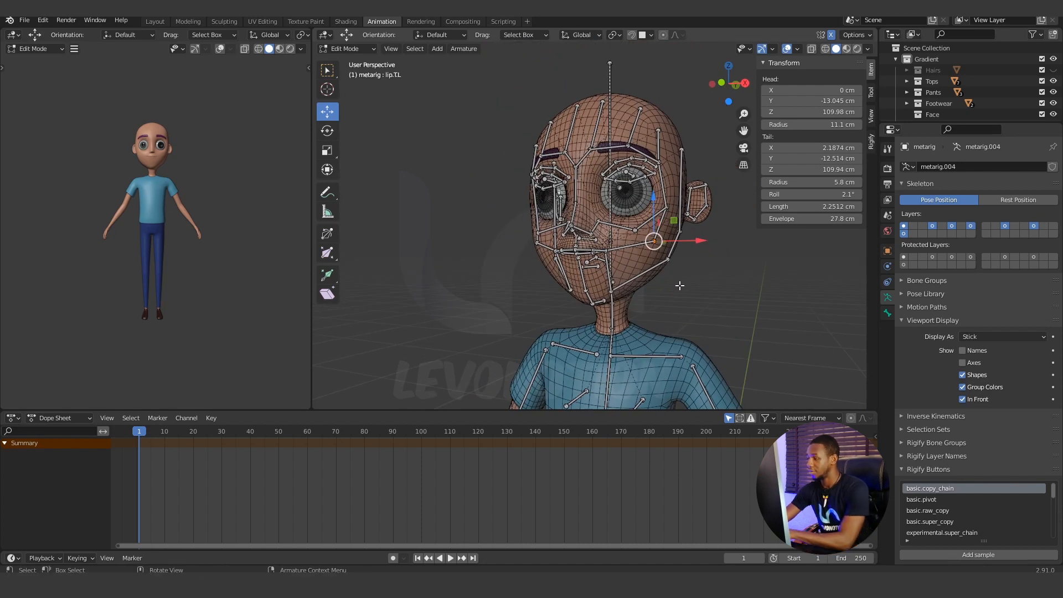
{"action": "key", "text": "KP_3"}
{"action": "scroll", "coordinate": [646, 200], "scroll_direction": "up", "scroll_amount": 3}
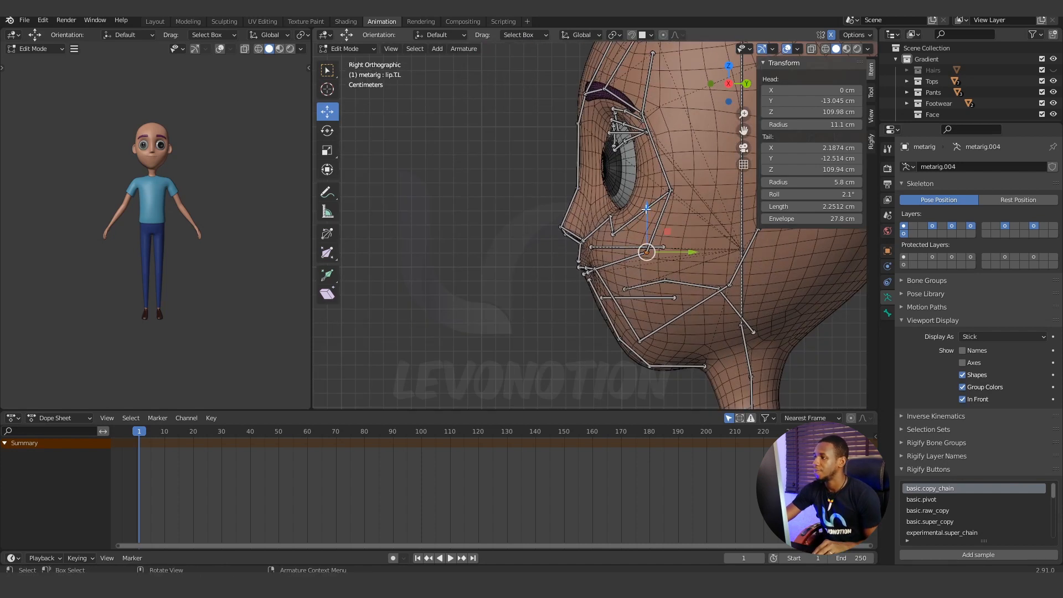
{"action": "left_click_drag", "start_coordinate": [648, 215], "coordinate": [655, 240]}
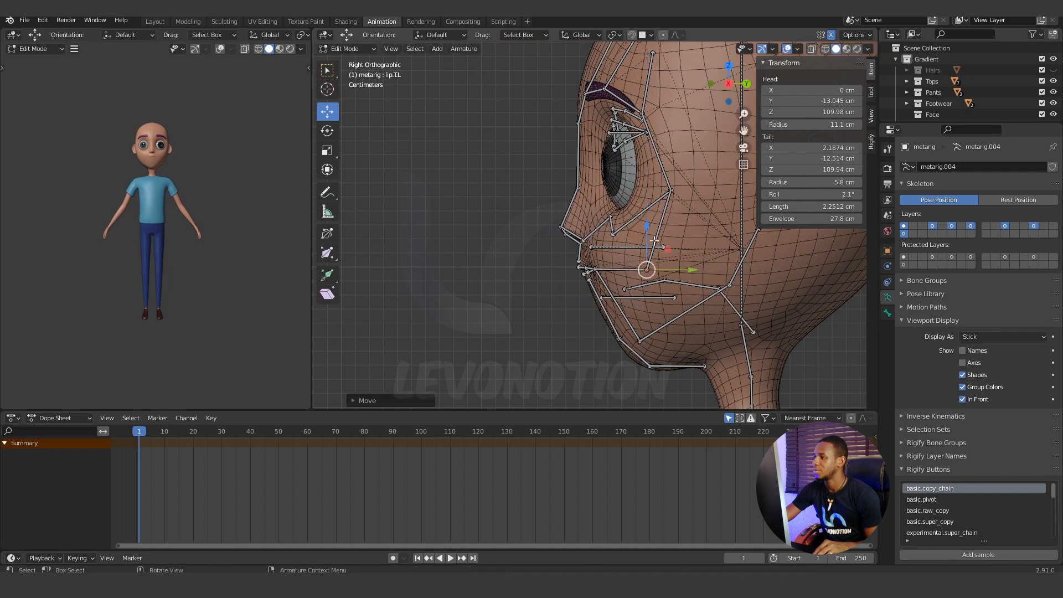
{"action": "left_click_drag", "start_coordinate": [692, 269], "coordinate": [728, 268]}
{"action": "key", "text": "KP_1"}
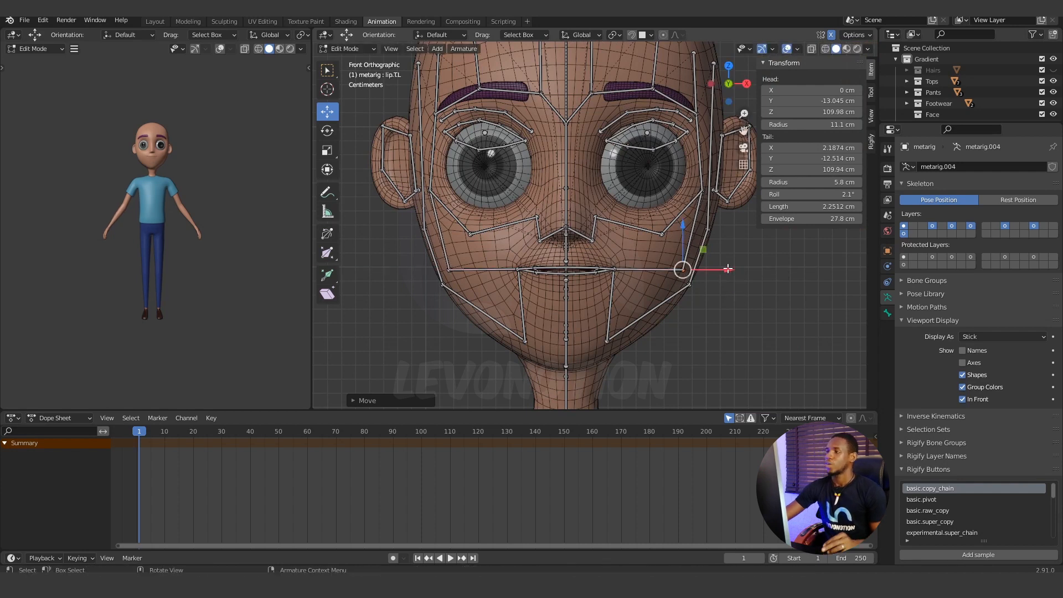
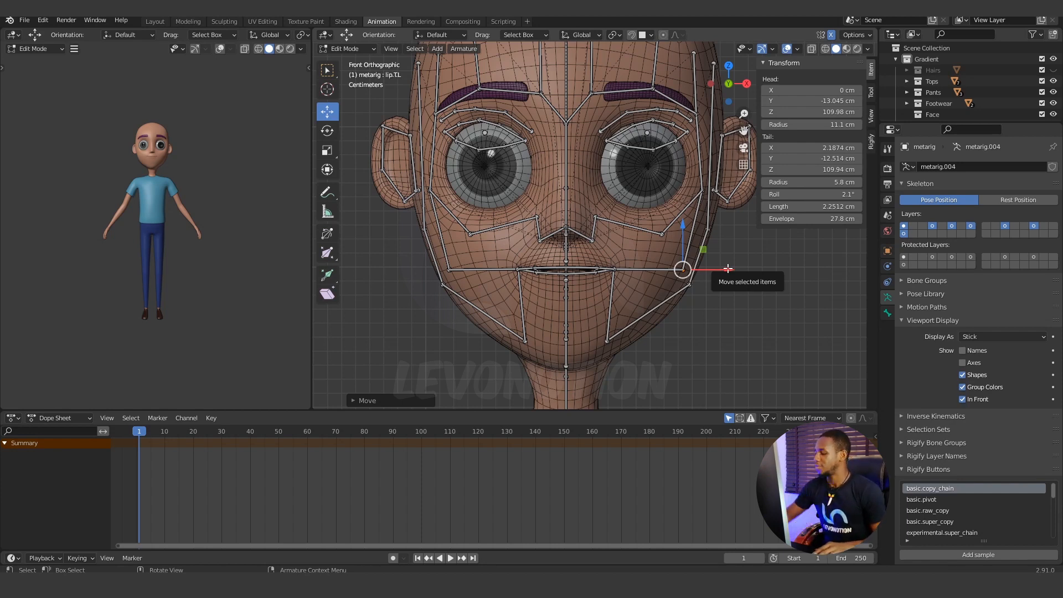
Isolate the left eye's lower brow, eyelid and eye bones by hiding all other bones of the meta-rig.
{"action": "middle_click_drag", "start_coordinate": [648, 289], "coordinate": [750, 277]}
{"action": "scroll", "coordinate": [618, 235], "scroll_direction": "up", "scroll_amount": 5}
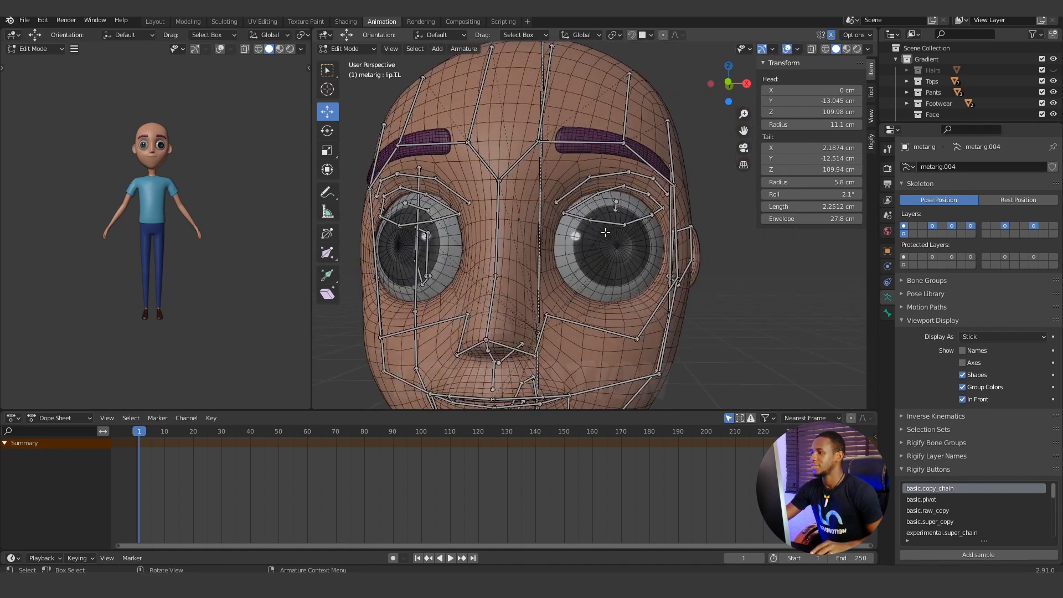
{"action": "middle_click_drag", "start_coordinate": [618, 235], "coordinate": [639, 258]}
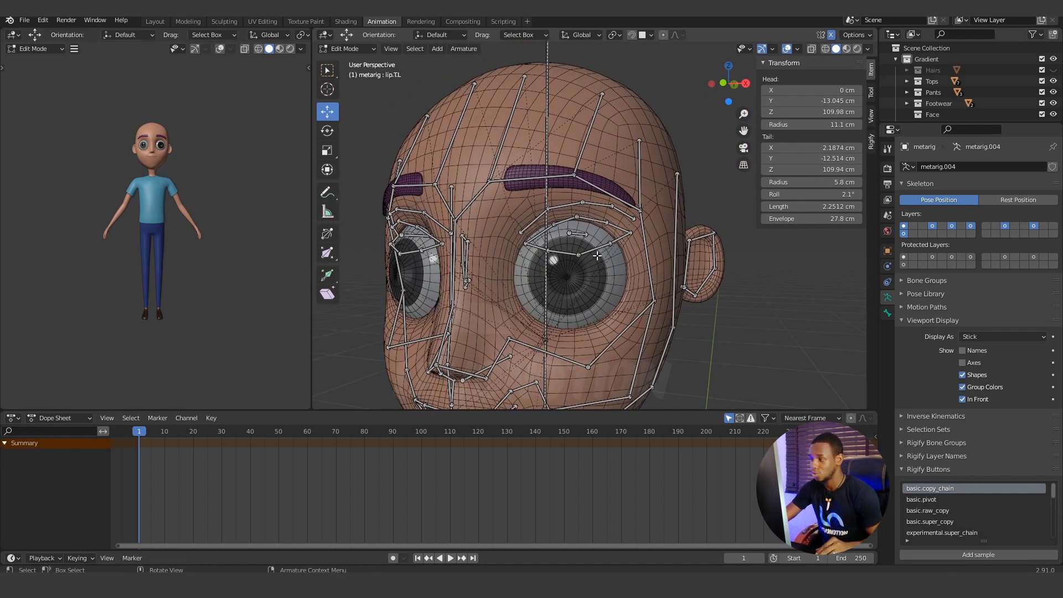
{"action": "scroll", "coordinate": [587, 265], "scroll_direction": "up", "scroll_amount": 1}
{"action": "middle_click_drag", "start_coordinate": [584, 262], "coordinate": [602, 260]}
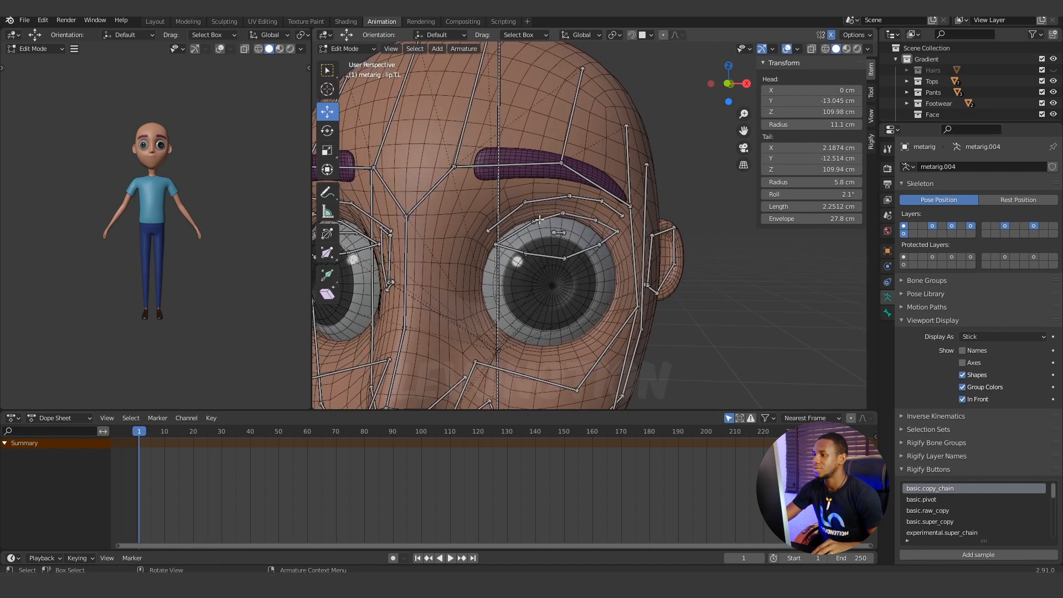
{"action": "left_click", "coordinate": [516, 214]}
{"action": "left_click", "coordinate": [547, 200], "text": "shift"}
{"action": "left_click", "coordinate": [585, 198], "text": "shift"}
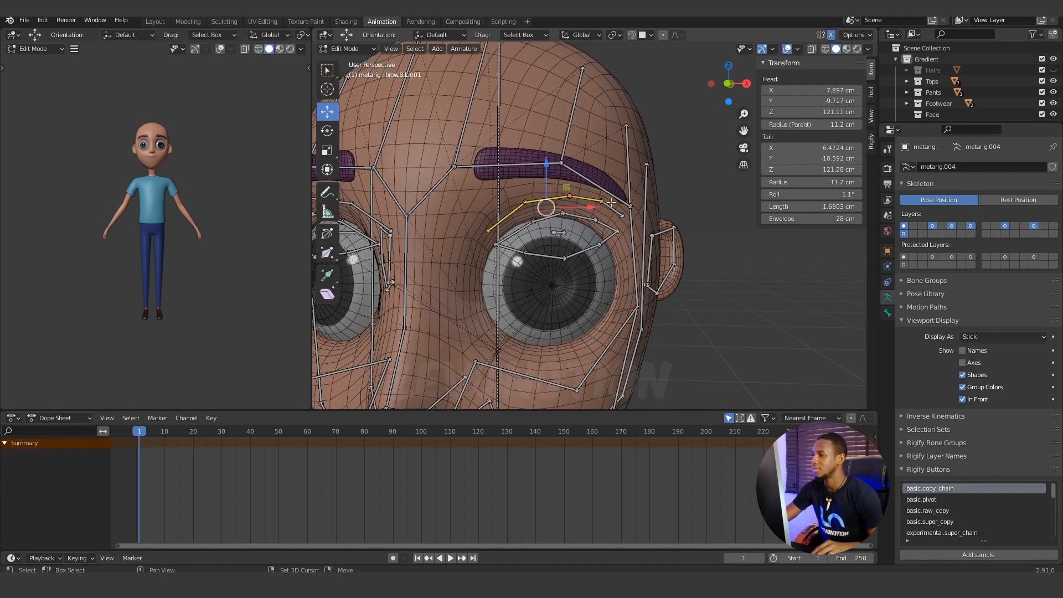
{"action": "left_click", "coordinate": [611, 209], "text": "shift"}
{"action": "left_click", "coordinate": [606, 225], "text": "shift"}
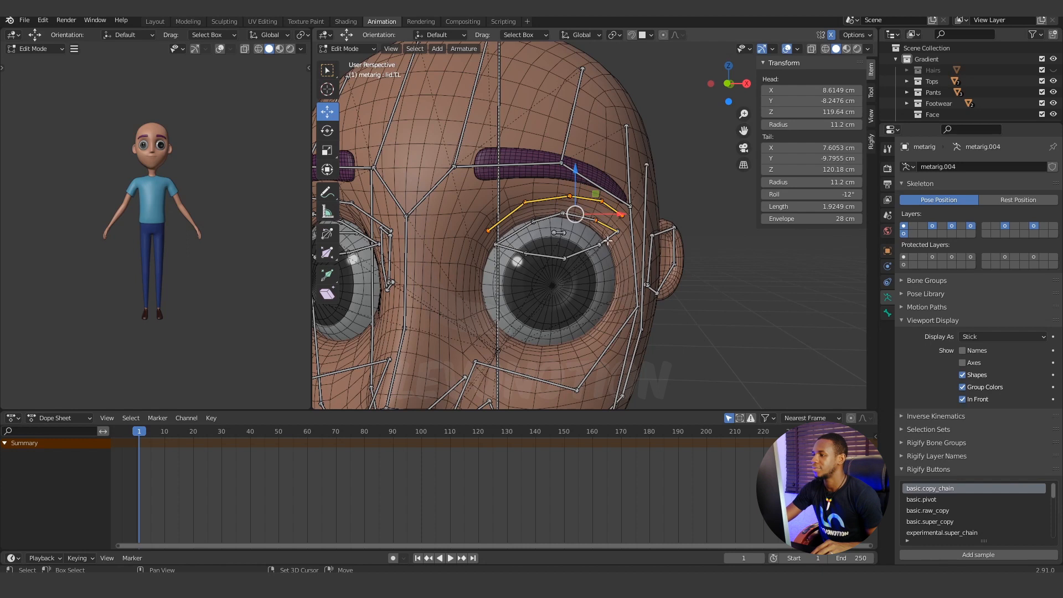
{"action": "left_click", "coordinate": [593, 251], "text": "shift"}
{"action": "key", "text": "c"}
{"action": "mouse_move", "coordinate": [586, 252]}
{"action": "left_mouse_down"}
{"action": "mouse_move", "coordinate": [554, 242]}
{"action": "mouse_move", "coordinate": [559, 219]}
{"action": "mouse_move", "coordinate": [529, 256]}
{"action": "mouse_move", "coordinate": [607, 240]}
{"action": "left_mouse_up"}
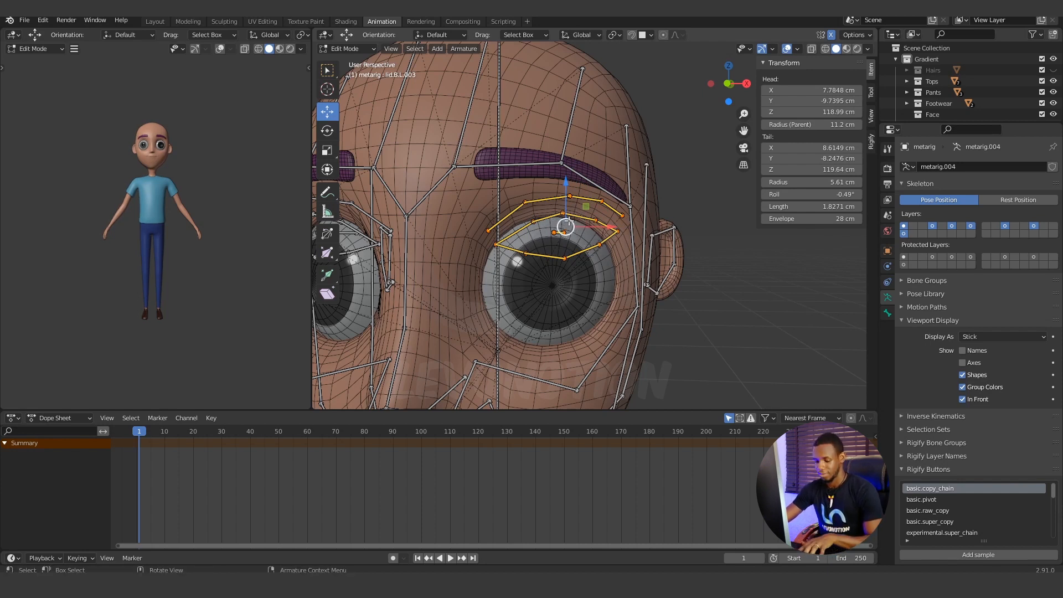
{"action": "key", "text": "Escape"}
{"action": "key", "text": "shift+h"}
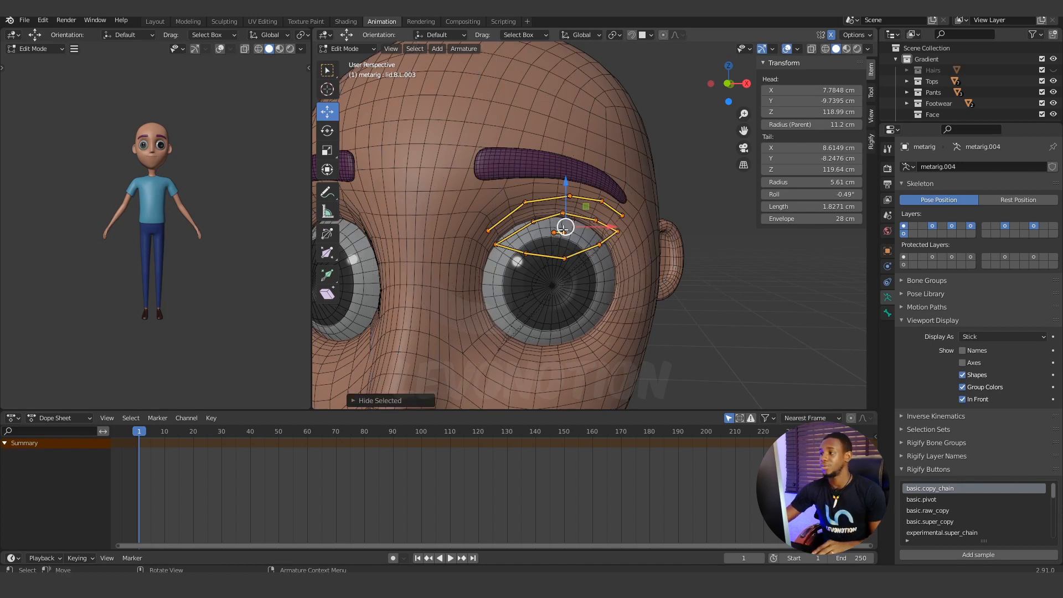
Spread the left eye's corner and lower eyelid joints outward and down in front view so they surround the eyeball.
{"action": "middle_click_drag", "start_coordinate": [564, 229], "coordinate": [606, 296]}
{"action": "scroll", "coordinate": [585, 260], "scroll_direction": "up", "scroll_amount": 2}
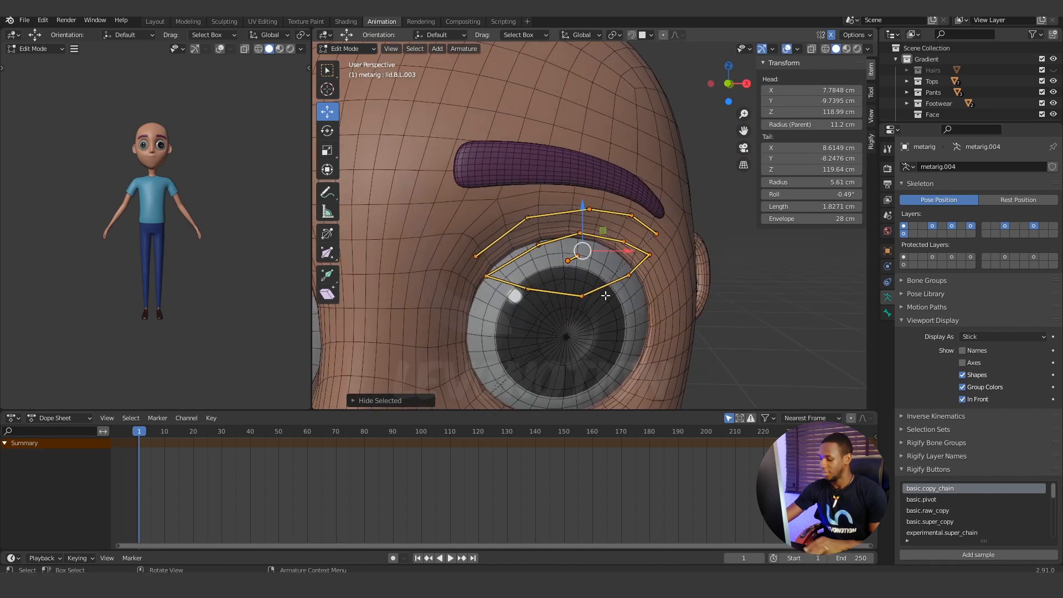
{"action": "key", "text": "KP_1"}
{"action": "scroll", "coordinate": [605, 294], "scroll_direction": "down", "scroll_amount": 3}
{"action": "key", "text": "g"}
{"action": "key", "text": "g"}
{"action": "left_click", "coordinate": [498, 214]}
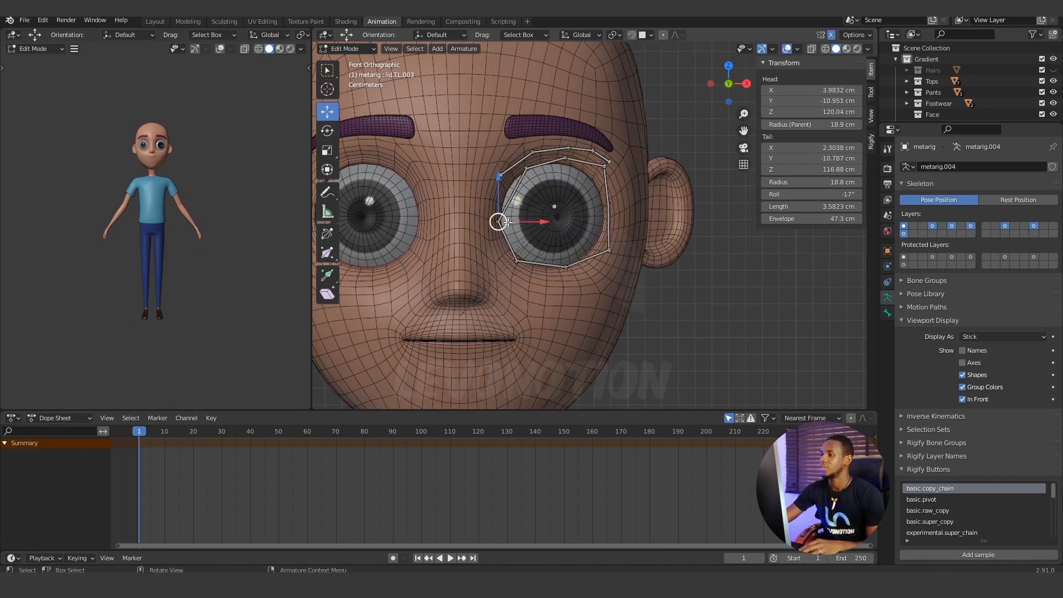
Arrange the left lower brow joints into an arc that follows the crease above the upper eyelid.
{"action": "key", "text": "g"}
{"action": "left_click", "coordinate": [604, 240]}
{"action": "left_click", "coordinate": [565, 158]}
{"action": "key", "text": "g"}
{"action": "scroll", "coordinate": [569, 273], "scroll_direction": "up", "scroll_amount": 4}
{"action": "left_click", "coordinate": [406, 201]}
{"action": "key", "text": "g"}
{"action": "left_click", "coordinate": [471, 155]}
{"action": "key", "text": "g"}
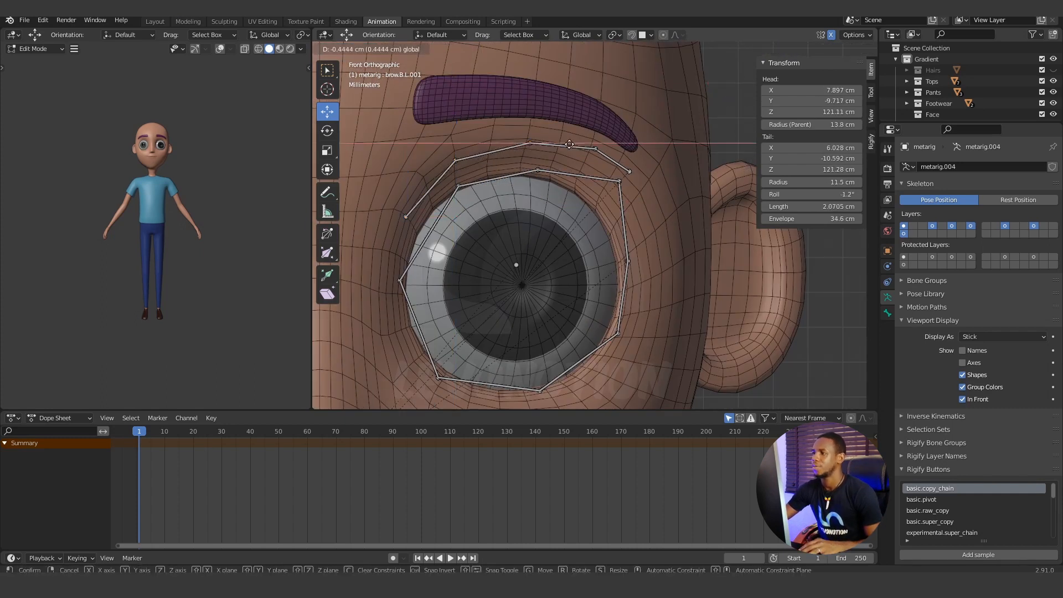
{"action": "left_click", "coordinate": [631, 172]}
Move the left eye's outer upper eyelid joint inward onto the eyeball's rim and adjust the top-centre joint's height.
{"action": "left_click", "coordinate": [619, 181]}
{"action": "left_click_drag", "start_coordinate": [619, 181], "coordinate": [601, 208]}
{"action": "scroll", "coordinate": [522, 133], "scroll_direction": "down", "scroll_amount": 2}
{"action": "left_click", "coordinate": [533, 159]}
{"action": "left_click_drag", "start_coordinate": [541, 115], "coordinate": [541, 118]}
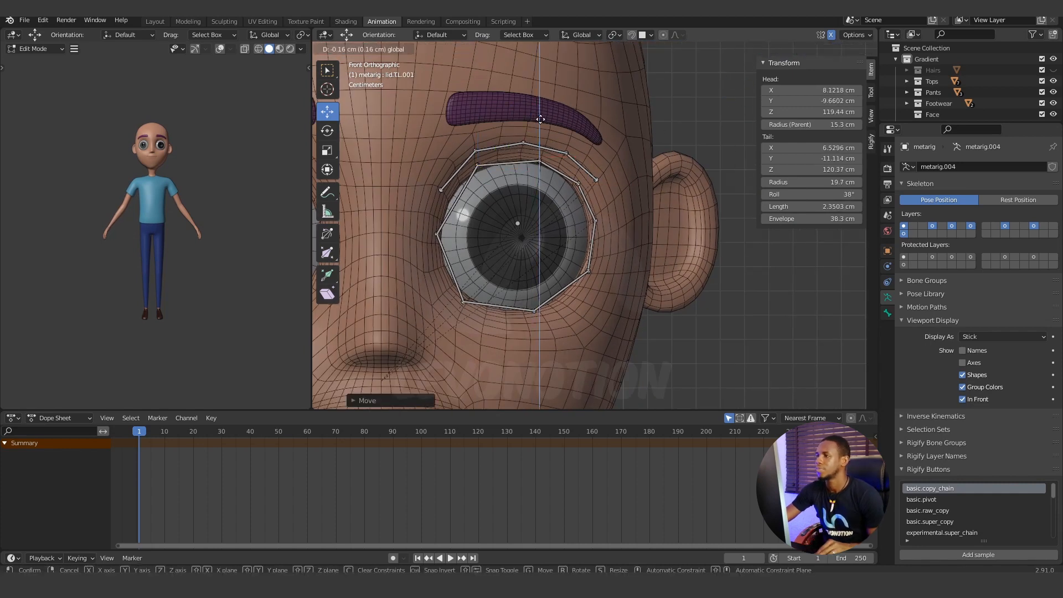
Refine the bottom, outer-corner and lower side eyelid joints so they follow the left eyeball's rim in front view.
{"action": "left_click", "coordinate": [530, 312]}
{"action": "left_click_drag", "start_coordinate": [529, 269], "coordinate": [529, 271]}
{"action": "left_click", "coordinate": [596, 220]}
{"action": "left_click_drag", "start_coordinate": [596, 175], "coordinate": [596, 186]}
{"action": "left_click", "coordinate": [463, 302]}
{"action": "left_click_drag", "start_coordinate": [462, 257], "coordinate": [463, 252]}
{"action": "left_click", "coordinate": [529, 313]}
{"action": "left_click_drag", "start_coordinate": [575, 313], "coordinate": [573, 313]}
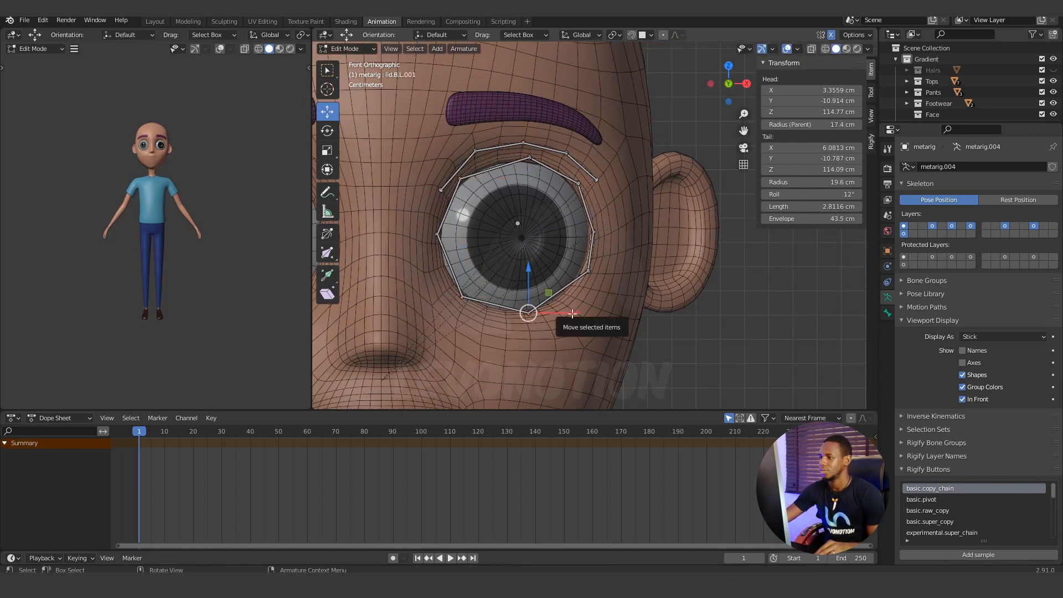
{"action": "left_click", "coordinate": [589, 272]}
{"action": "left_click_drag", "start_coordinate": [636, 292], "coordinate": [620, 293]}
Adjust the left lower brow and upper eyelid joints along the Y axis in side view to match the face's depth.
{"action": "left_click", "coordinate": [530, 158]}
{"action": "left_click_drag", "start_coordinate": [578, 158], "coordinate": [632, 147]}
{"action": "key", "text": "KP_3"}
{"action": "scroll", "coordinate": [720, 230], "scroll_direction": "up", "scroll_amount": 3}
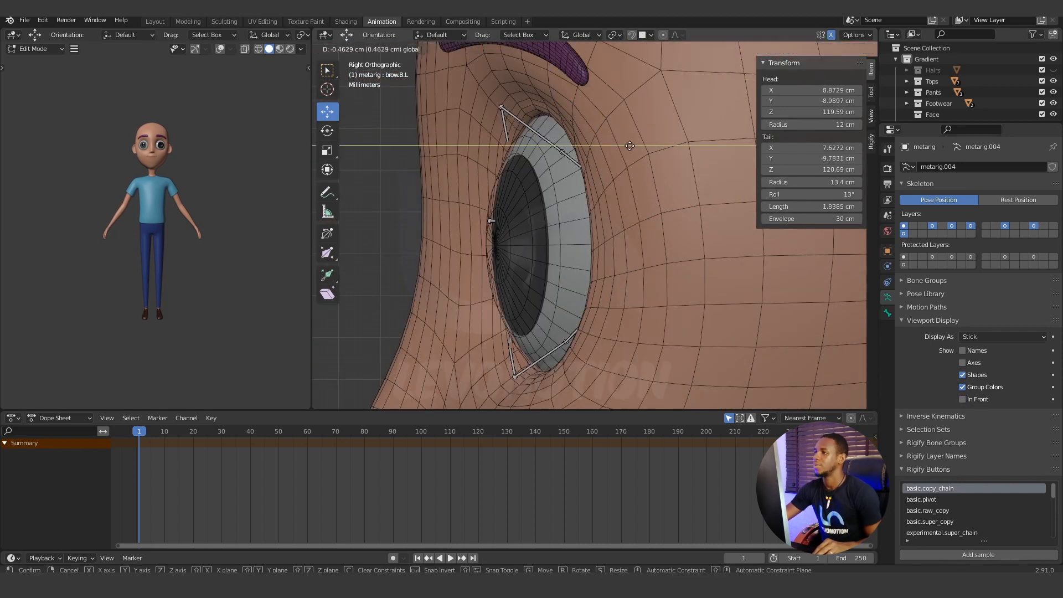
{"action": "left_click", "coordinate": [561, 96]}
{"action": "left_click_drag", "start_coordinate": [609, 95], "coordinate": [615, 95]}
{"action": "middle_click_drag", "start_coordinate": [567, 194], "coordinate": [484, 240]}
{"action": "scroll", "coordinate": [484, 240], "scroll_direction": "down", "scroll_amount": 2}
{"action": "key", "text": "KP_3"}
{"action": "left_click_drag", "start_coordinate": [609, 159], "coordinate": [616, 159]}
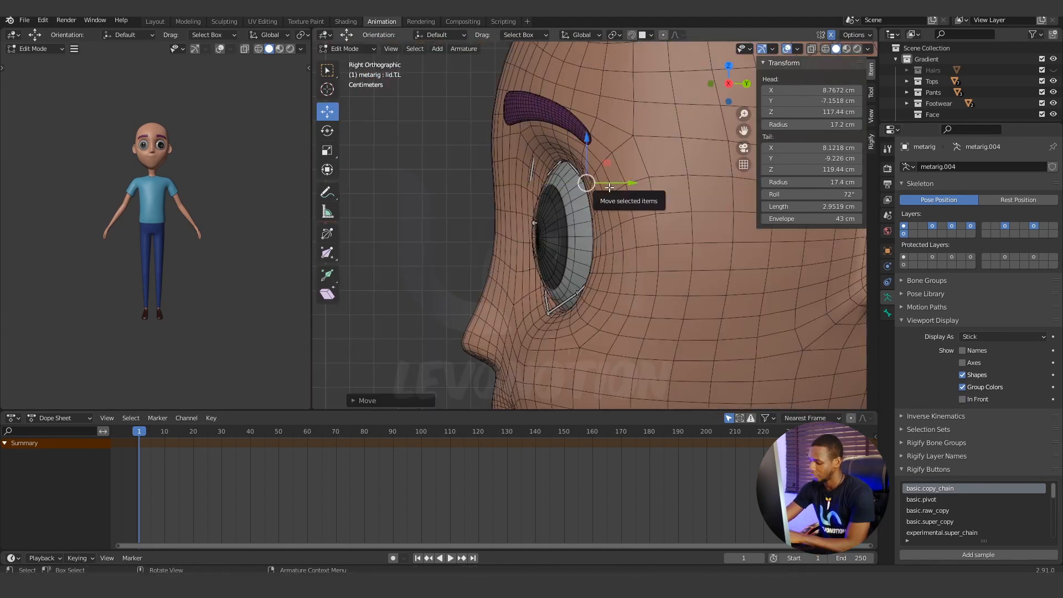
Align the left eye's outer-corner and bottom eyelid joints in depth with the eyelid, working between front and side views.
{"action": "left_click", "coordinate": [962, 399]}
{"action": "key", "text": "KP_1"}
{"action": "left_click", "coordinate": [594, 231]}
{"action": "key", "text": "KP_3"}
{"action": "key", "text": "KP_1"}
{"action": "left_click", "coordinate": [522, 312]}
{"action": "key", "text": "KP_3"}
{"action": "left_click_drag", "start_coordinate": [596, 297], "coordinate": [590, 299]}
Check the left eye's inner-corner eyelid joint from front and side, toggling the armature's In Front display.
{"action": "key", "text": "KP_1"}
{"action": "left_click", "coordinate": [437, 233]}
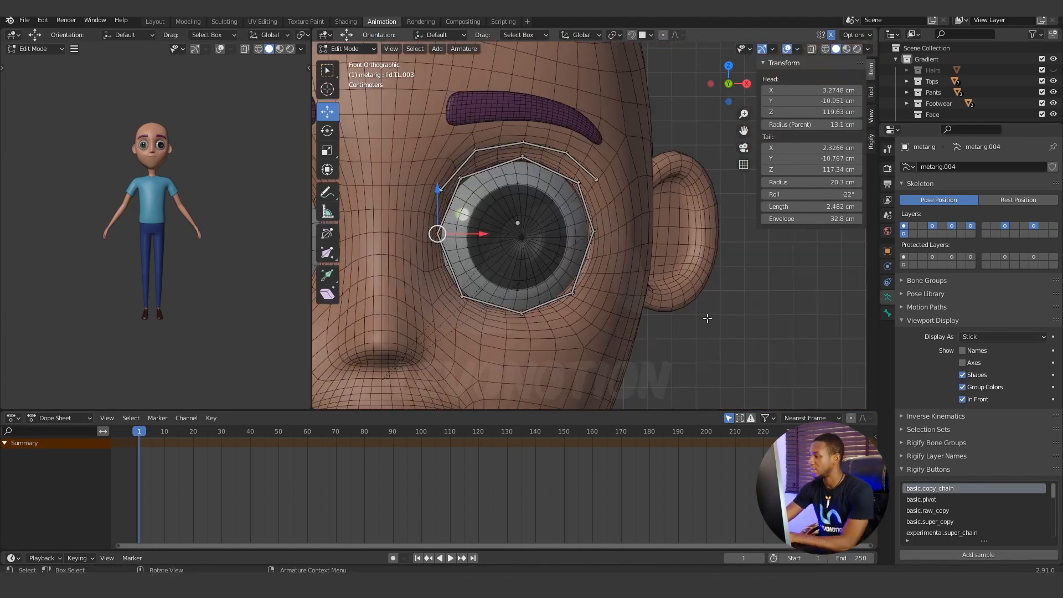
{"action": "key", "text": "KP_3"}
{"action": "key", "text": "KP_1"}
{"action": "key", "text": "KP_3"}
{"action": "key", "text": "KP_1"}
{"action": "left_click", "coordinate": [963, 399]}
{"action": "middle_click_drag", "start_coordinate": [554, 199], "coordinate": [476, 291]}
Place the 3D cursor at the left eyeball's centre using its isolated mesh, and snap the eye bone's head to it.
{"action": "key", "text": "Tab"}
{"action": "left_click", "coordinate": [558, 220]}
{"action": "key", "text": "KP_Divide"}
{"action": "left_click", "coordinate": [348, 49]}
{"action": "left_click", "coordinate": [367, 76]}
{"action": "key", "text": "KP_3"}
{"action": "key", "text": "Tab"}
{"action": "key", "text": "KP_Divide"}
{"action": "key", "text": "Tab"}
{"action": "key", "text": "shift+s"}
{"action": "key", "text": "KP_3"}
Lower the left eye bone's tail to Z 117.27 cm in side view so the bone lies nearly level.
{"action": "left_click", "coordinate": [527, 256]}
{"action": "left_click_drag", "start_coordinate": [528, 211], "coordinate": [528, 220]}
{"action": "middle_click_drag", "start_coordinate": [528, 244], "coordinate": [696, 270]}
{"action": "scroll", "coordinate": [598, 294], "scroll_direction": "down", "scroll_amount": 4}
{"action": "middle_click_drag", "start_coordinate": [609, 281], "coordinate": [646, 218], "text": "shift"}
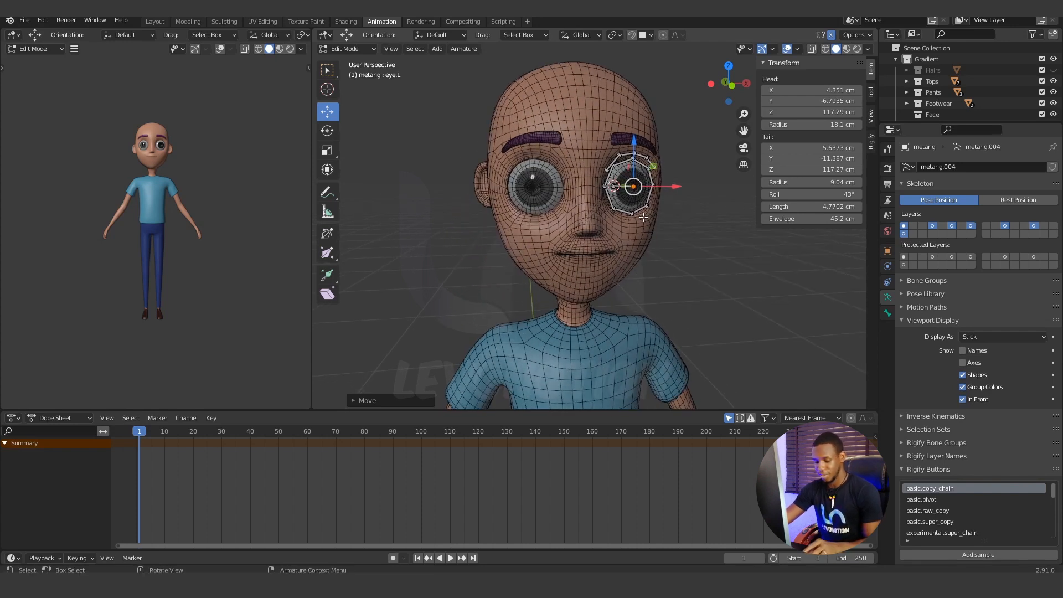
Reveal all hidden bones of the meta-rig, check the face bones from the front, and clear the selection.
{"action": "key", "text": "alt+h"}
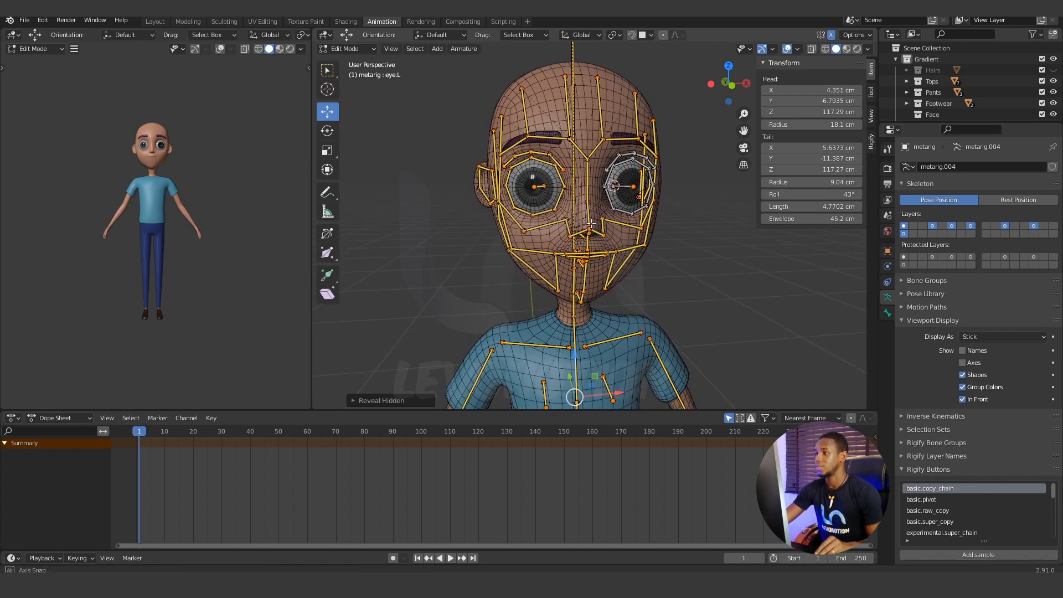
{"action": "middle_click_drag", "start_coordinate": [642, 218], "coordinate": [665, 253]}
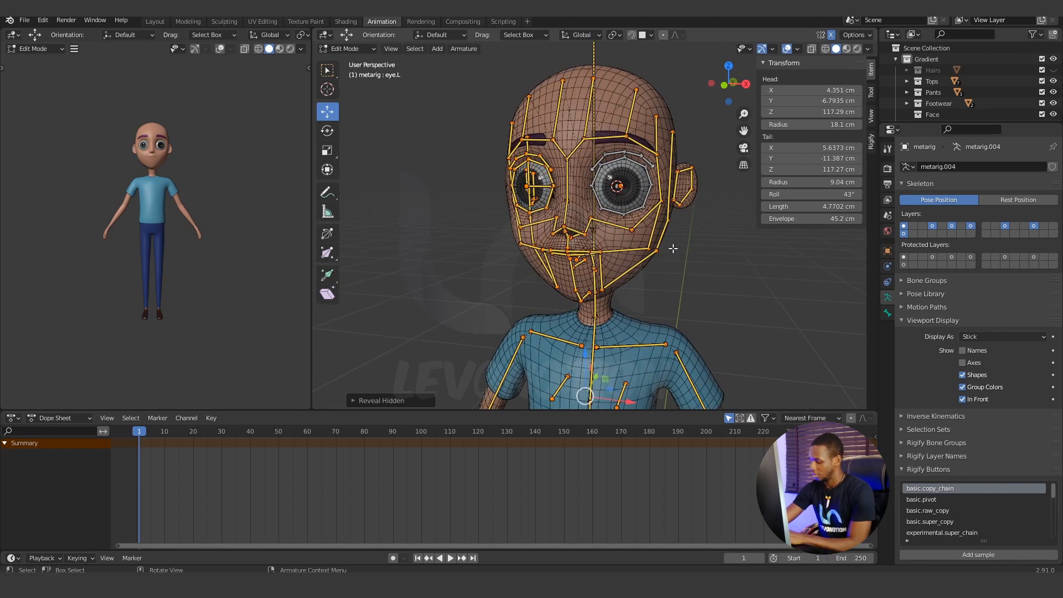
{"action": "key", "text": "KP_1"}
{"action": "scroll", "coordinate": [660, 251], "scroll_direction": "up", "scroll_amount": 5}
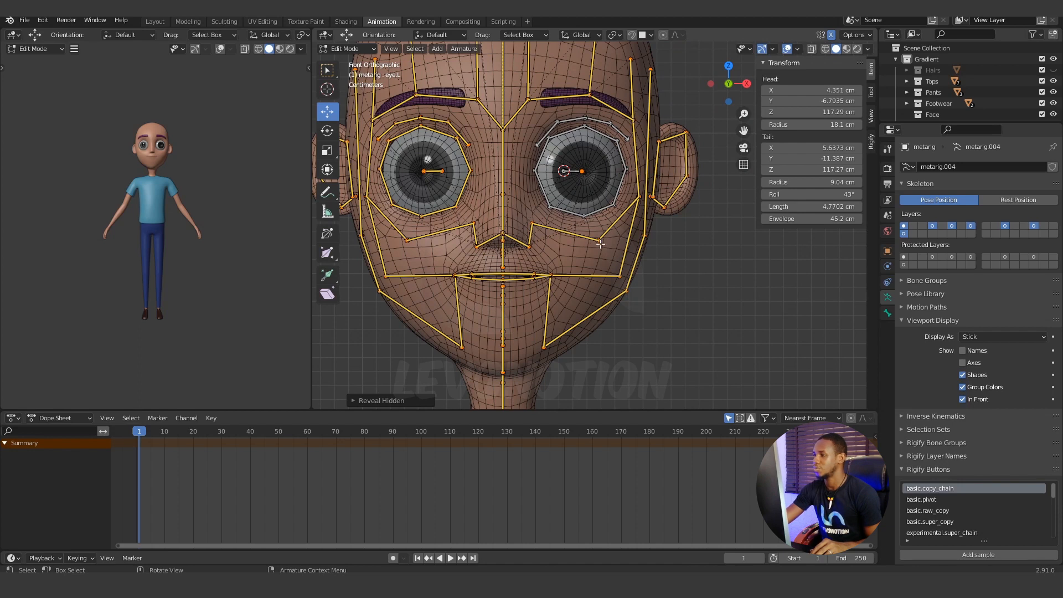
{"action": "key", "text": "alt+a"}
Move the left cheek joint below the eye inward and slightly up, selecting all bone ends that meet there.
{"action": "key", "text": "c"}
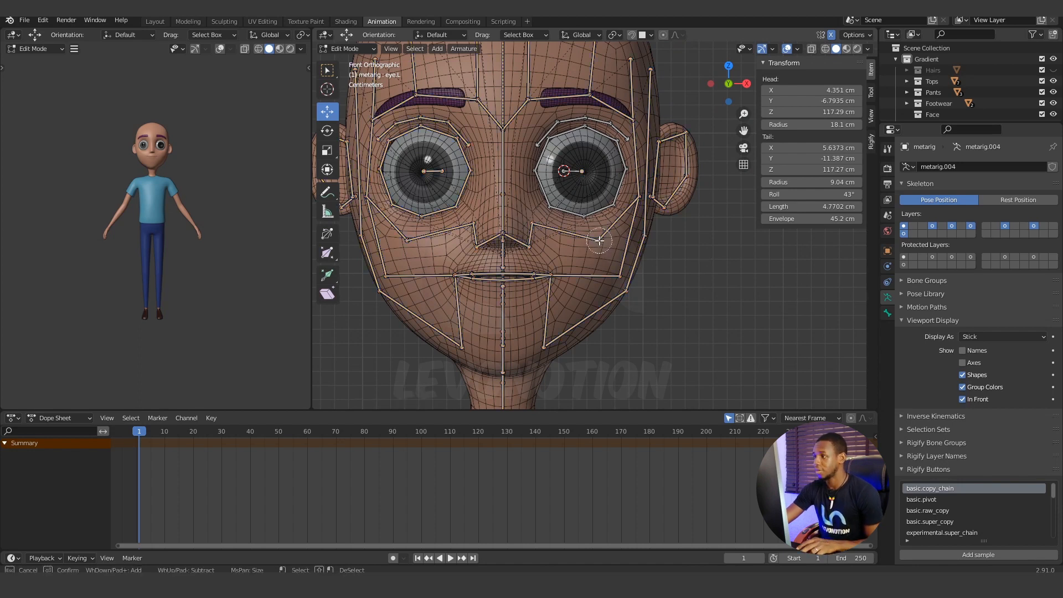
{"action": "left_click", "coordinate": [600, 240]}
{"action": "right_click", "coordinate": [599, 245]}
{"action": "mouse_move", "coordinate": [644, 239]}
{"action": "left_mouse_down"}
{"action": "mouse_move", "coordinate": [626, 231]}
{"action": "mouse_move", "coordinate": [627, 240]}
{"action": "left_mouse_up"}
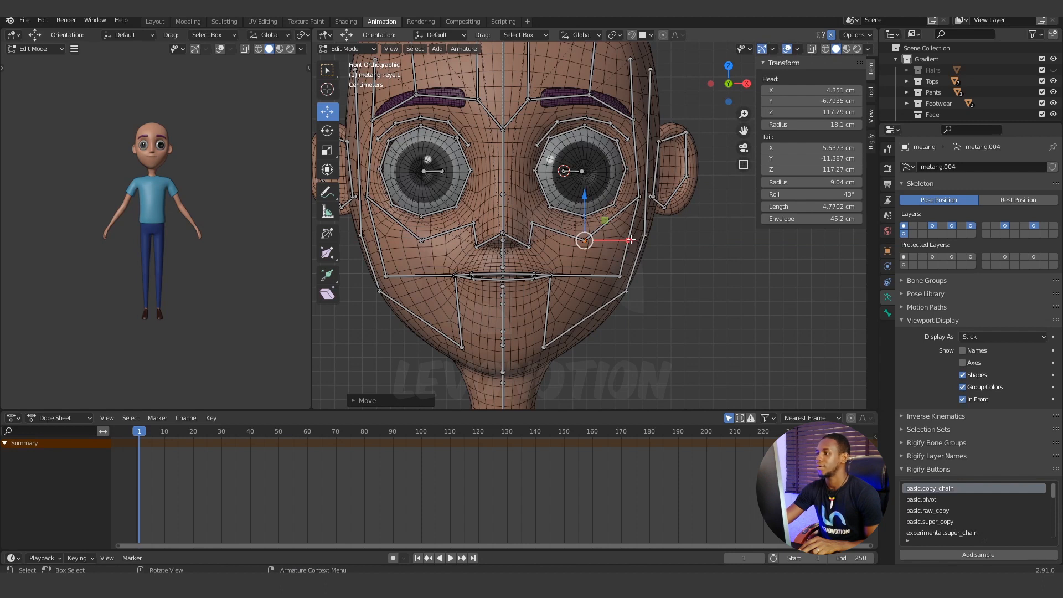
{"action": "left_click_drag", "start_coordinate": [630, 240], "coordinate": [633, 238]}
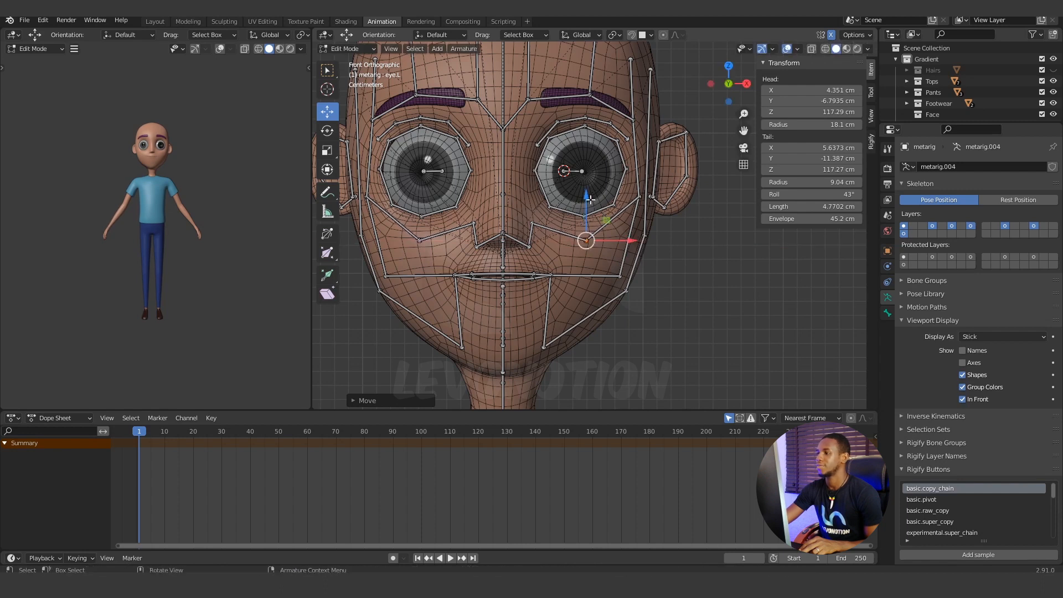
{"action": "left_click_drag", "start_coordinate": [591, 199], "coordinate": [591, 189]}
Hide the Gradient_Body mesh and bring the teeth and mouth bones into close side view.
{"action": "scroll", "coordinate": [659, 256], "scroll_direction": "down", "scroll_amount": 3}
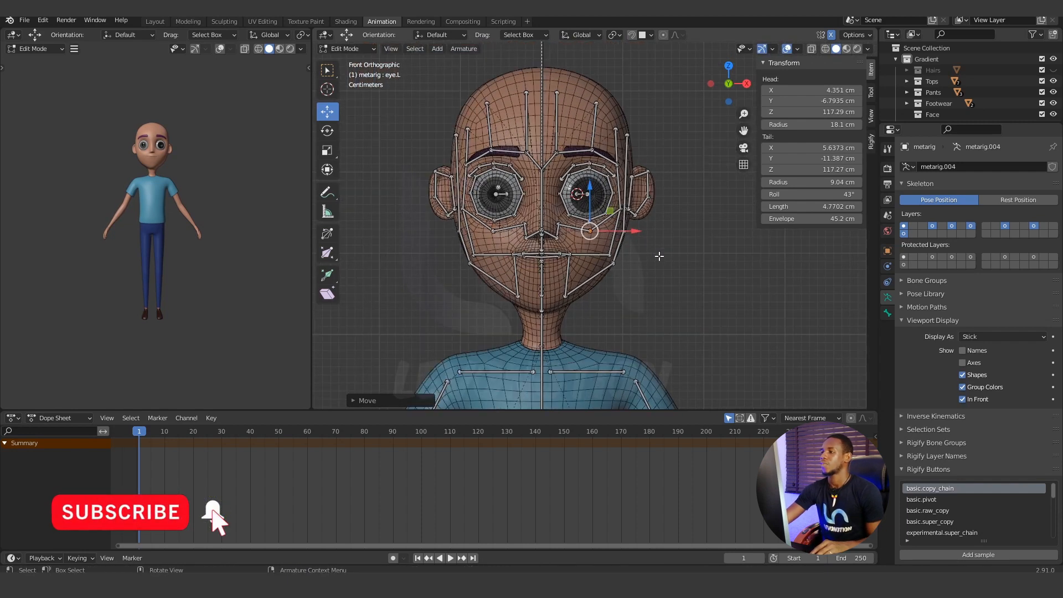
{"action": "middle_click_drag", "start_coordinate": [667, 256], "coordinate": [647, 274]}
{"action": "scroll", "coordinate": [611, 281], "scroll_direction": "up", "scroll_amount": 3}
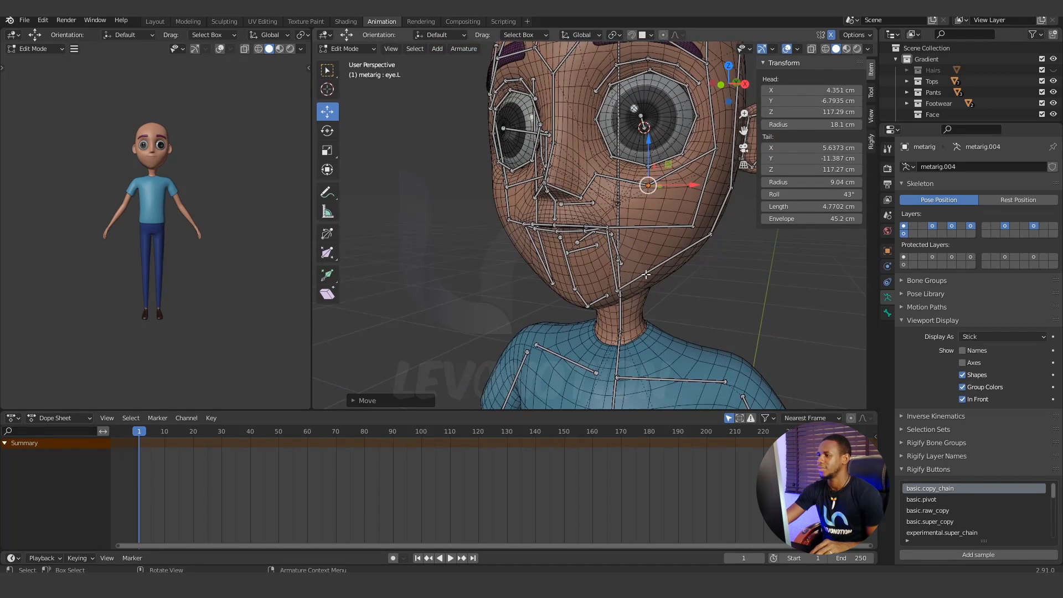
{"action": "scroll", "coordinate": [933, 95], "scroll_direction": "down", "scroll_amount": 5}
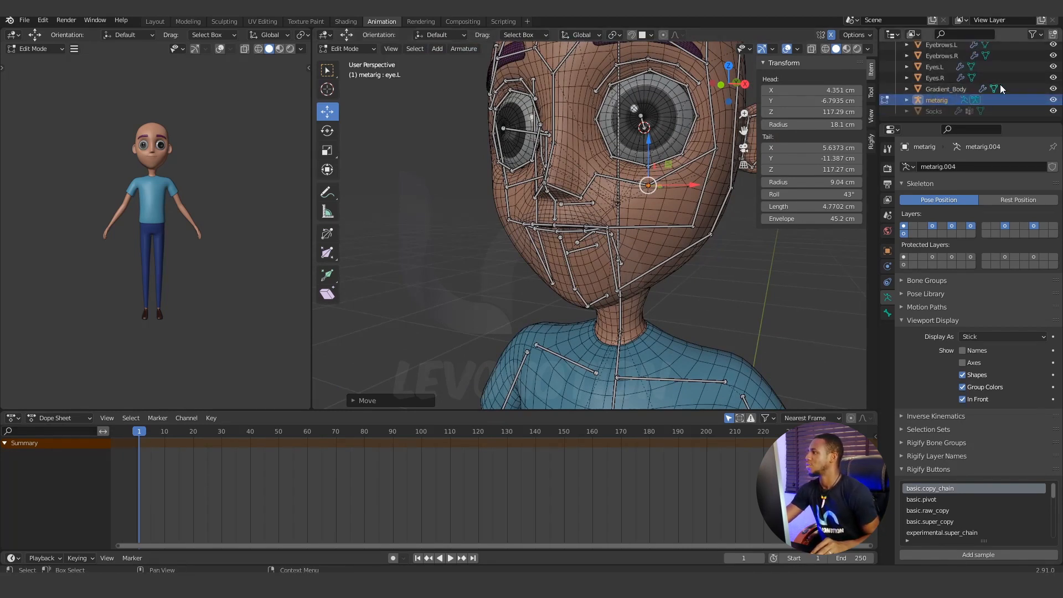
{"action": "left_click", "coordinate": [1055, 91]}
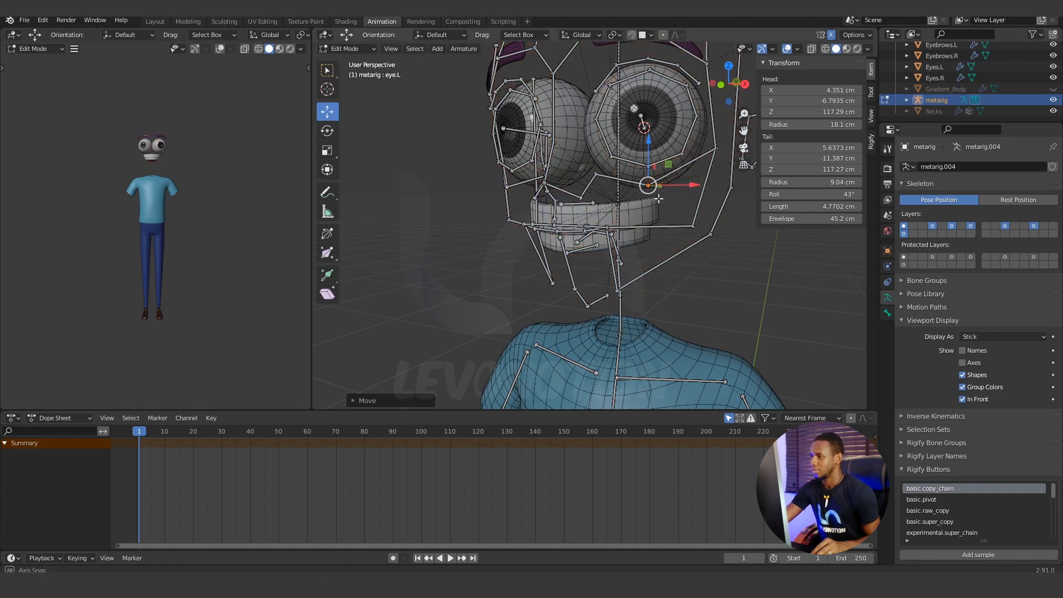
{"action": "middle_click_drag", "start_coordinate": [620, 194], "coordinate": [596, 256]}
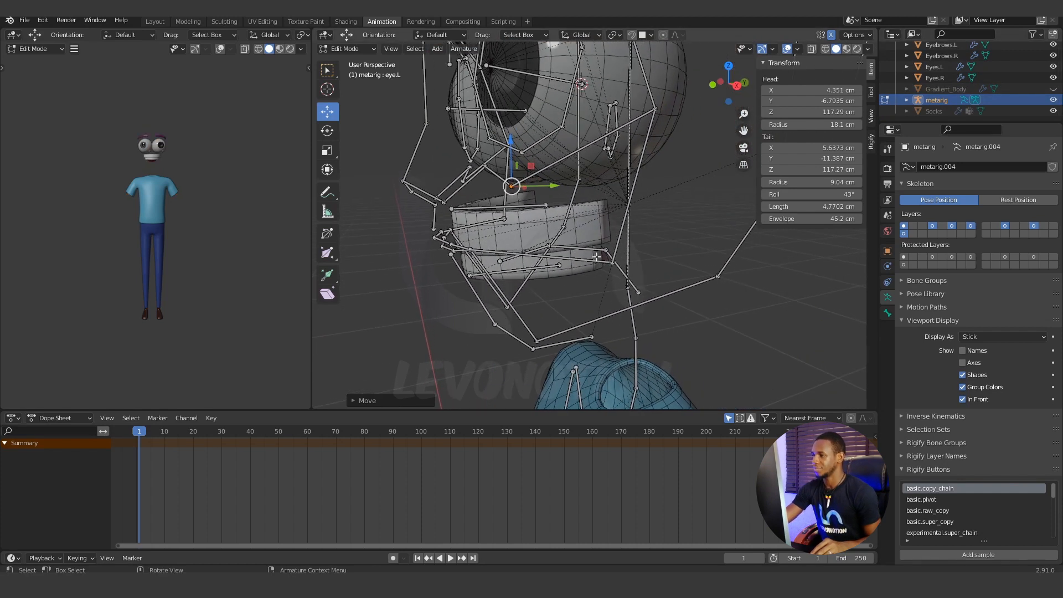
{"action": "middle_click_drag", "start_coordinate": [533, 261], "coordinate": [522, 252]}
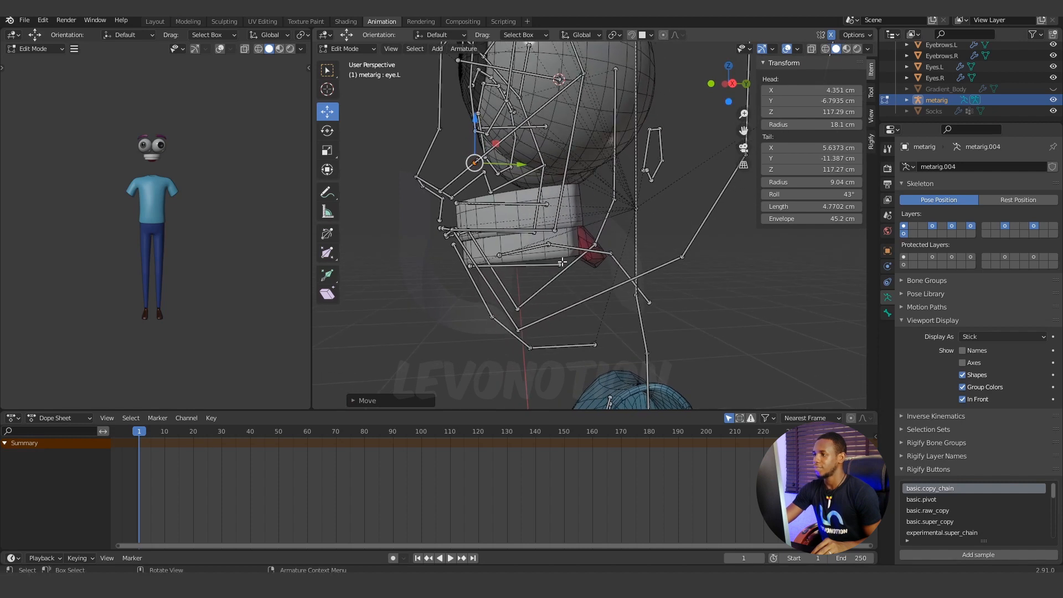
Isolate the upper teeth, lower teeth and tongue bones by hiding all other bones.
{"action": "left_click", "coordinate": [520, 205]}
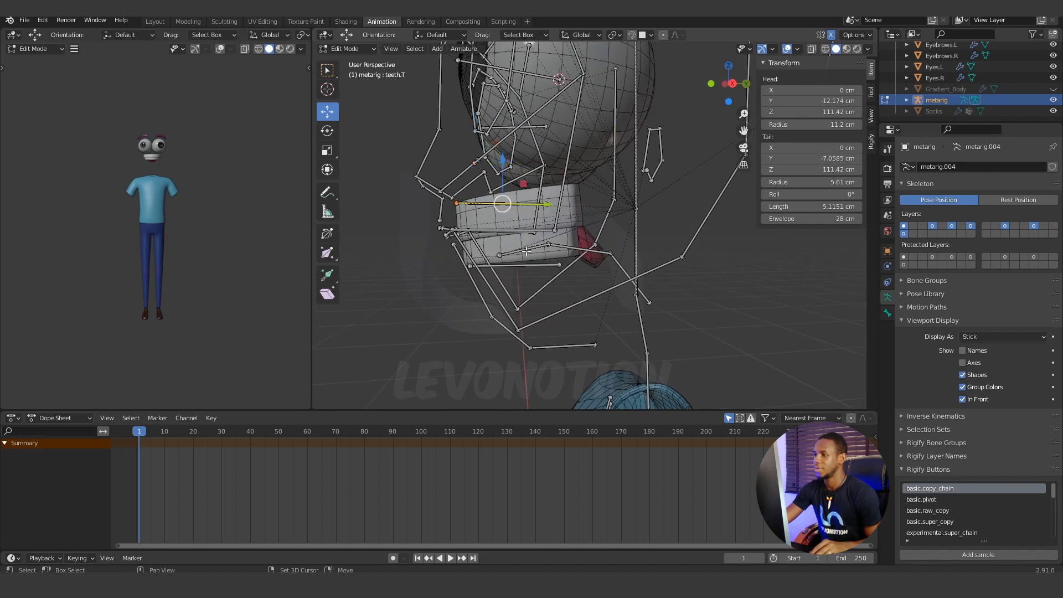
{"action": "middle_click_drag", "start_coordinate": [580, 258], "coordinate": [569, 259]}
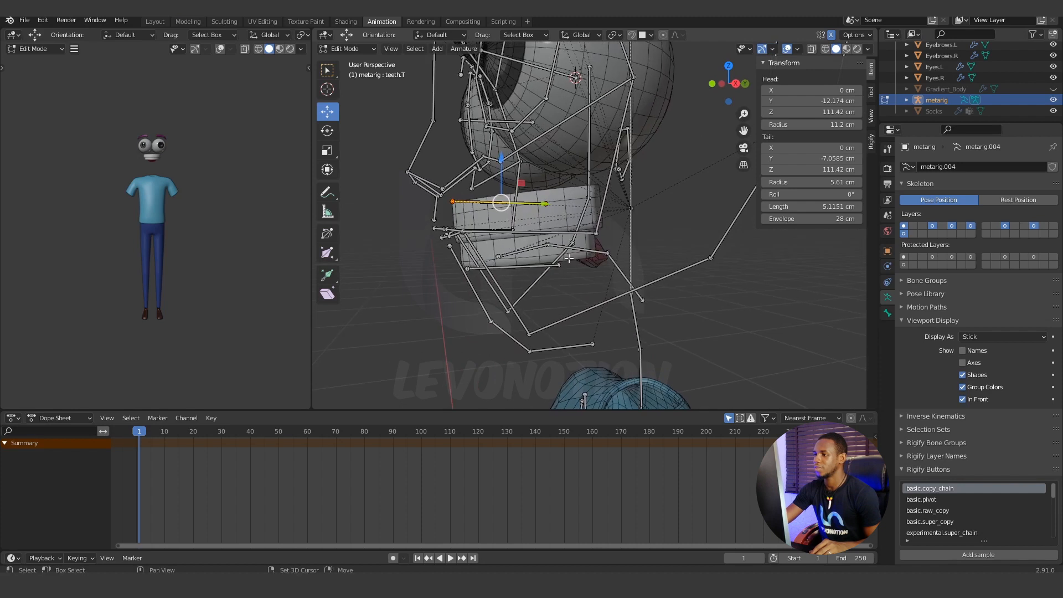
{"action": "left_click", "coordinate": [603, 252], "text": "shift"}
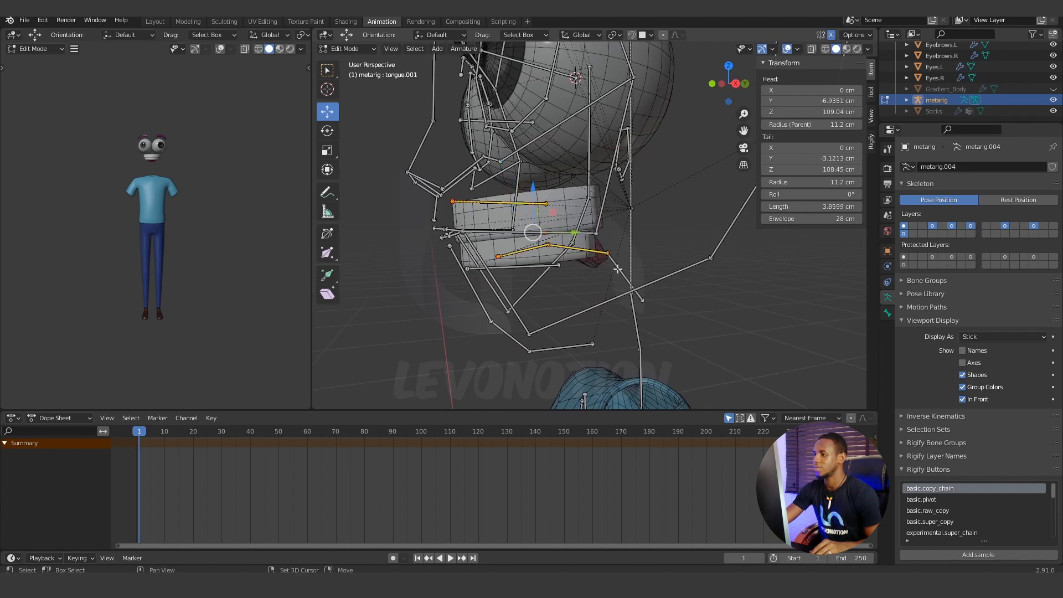
{"action": "left_click", "coordinate": [526, 269], "text": "shift"}
{"action": "middle_click_drag", "start_coordinate": [526, 269], "coordinate": [593, 251]}
{"action": "key", "text": "shift+h"}
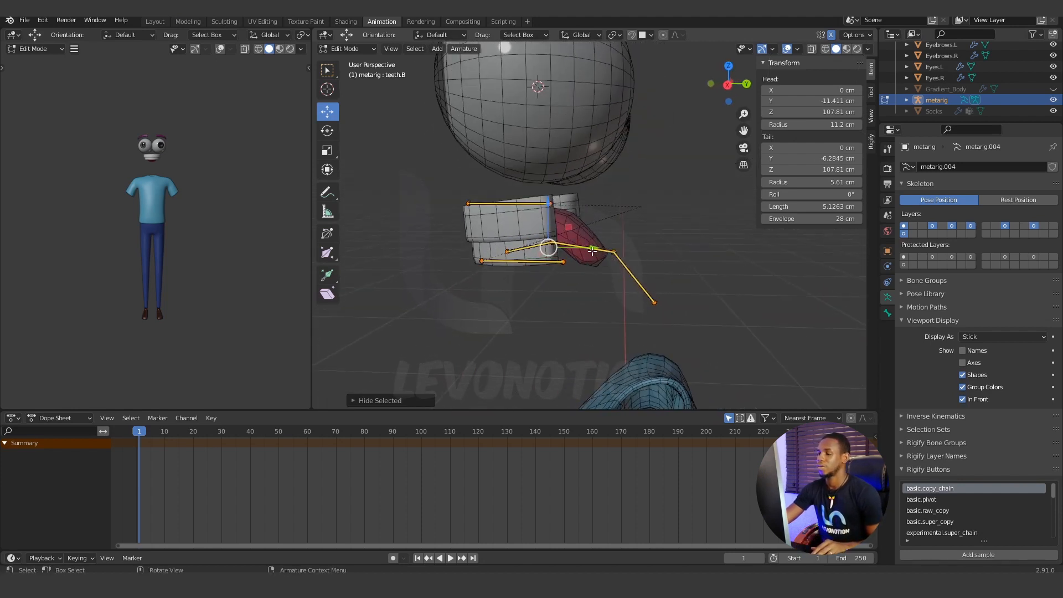
Lower the upper teeth bone to Z 110.5 cm in side view and raise the lower teeth bone into the lower teeth.
{"action": "left_click", "coordinate": [510, 203]}
{"action": "key", "text": "KP_3"}
{"action": "key", "text": "g"}
{"action": "key", "text": "z"}
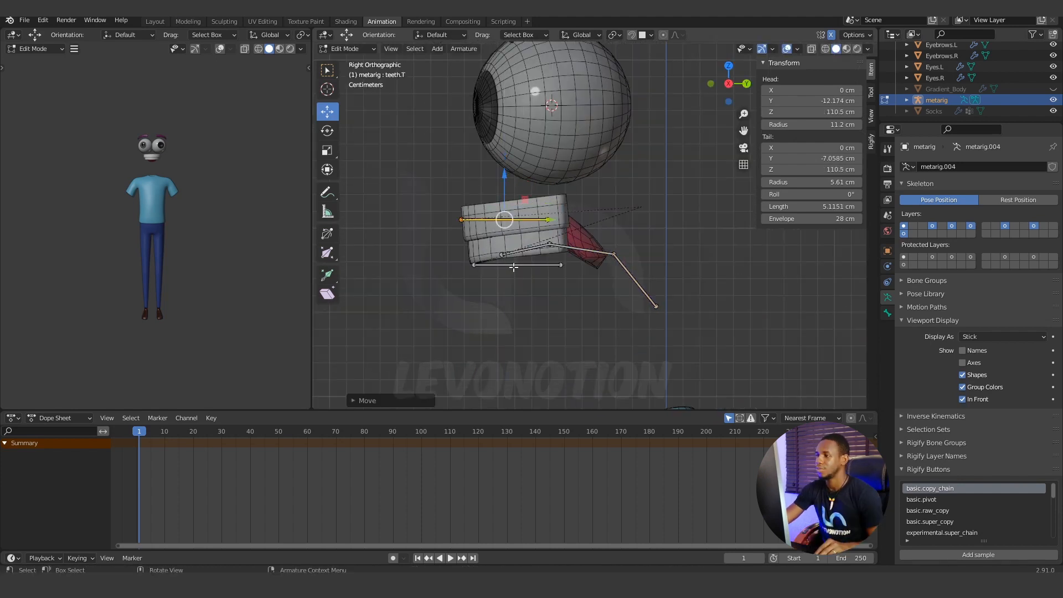
{"action": "left_click", "coordinate": [513, 266]}
{"action": "key", "text": "g"}
{"action": "key", "text": "z"}
Tilt both teeth bones to match the slope of the teeth, and shift the upper one back to head Y -11.943 cm.
{"action": "left_click", "coordinate": [548, 219]}
{"action": "left_click", "coordinate": [561, 252]}
{"action": "key", "text": "g"}
{"action": "key", "text": "z"}
{"action": "left_click", "coordinate": [524, 215]}
{"action": "key", "text": "g"}
{"action": "key", "text": "y"}
{"action": "left_click", "coordinate": [529, 216]}
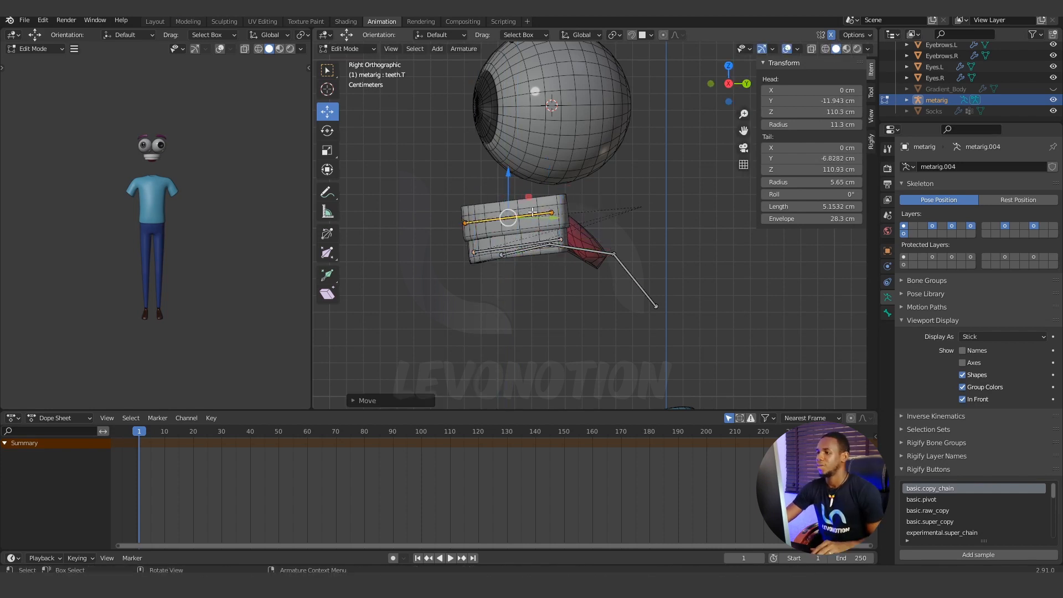
Hide the teeth bones and the upper and lower teeth meshes, and resume editing the armature around the tongue.
{"action": "key", "text": "h"}
{"action": "left_click", "coordinate": [350, 48]}
{"action": "left_click", "coordinate": [353, 61]}
{"action": "left_click", "coordinate": [486, 229]}
{"action": "left_click", "coordinate": [486, 259], "text": "shift"}
{"action": "key", "text": "h"}
{"action": "left_click", "coordinate": [485, 261]}
{"action": "key", "text": "Tab"}
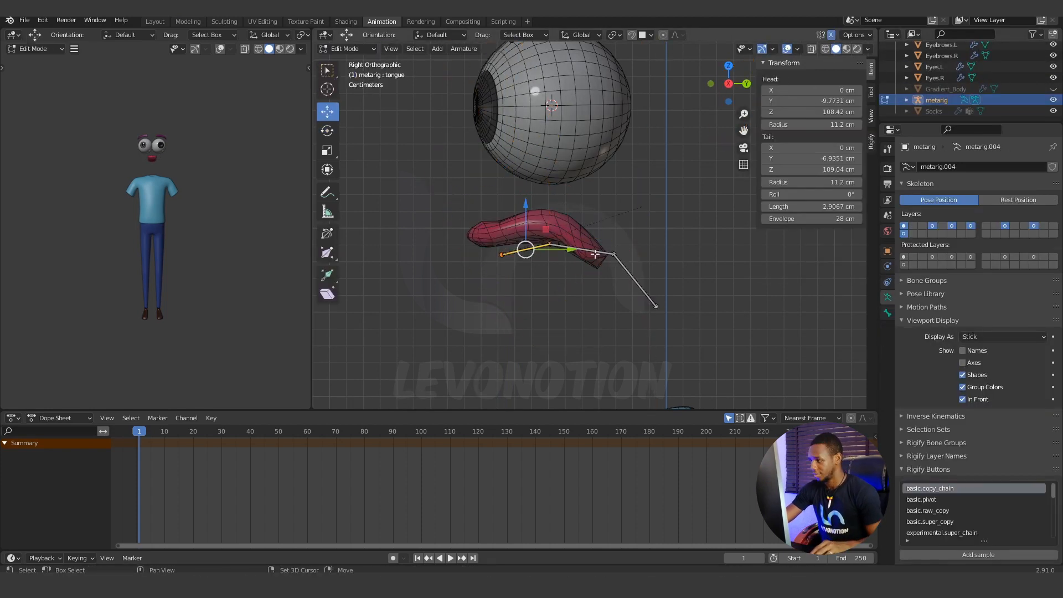
Move the tongue bones into the tongue mesh in side view, with the front bone's head at Y -11.846 cm, Z 109.57 cm.
{"action": "key", "text": "g"}
{"action": "left_click", "coordinate": [603, 249]}
{"action": "key", "text": "g"}
{"action": "key", "text": "KP_1"}
{"action": "key", "text": "KP_3"}
{"action": "key", "text": "g"}
{"action": "left_click", "coordinate": [572, 233]}
{"action": "middle_click_drag", "start_coordinate": [573, 232], "coordinate": [643, 251]}
{"action": "scroll", "coordinate": [644, 252], "scroll_direction": "down", "scroll_amount": 10}
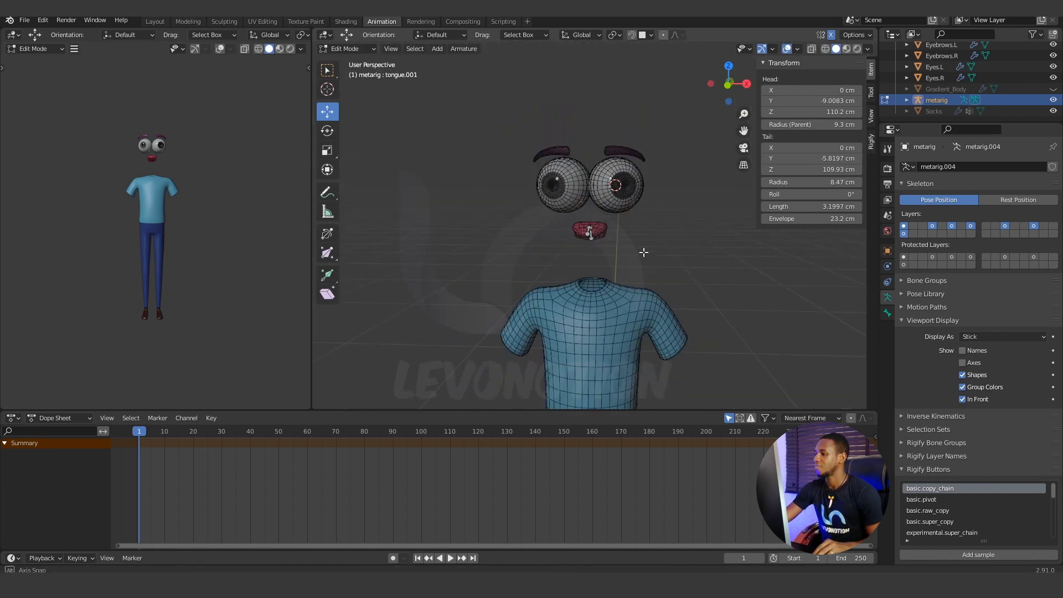
Reveal all hidden bones, return to Object Mode and reveal the hidden meshes including Gradient_Body.
{"action": "left_click", "coordinate": [596, 231]}
{"action": "key", "text": "alt+h"}
{"action": "key", "text": "Tab"}
{"action": "key", "text": "alt+h"}
{"action": "left_click", "coordinate": [606, 167]}
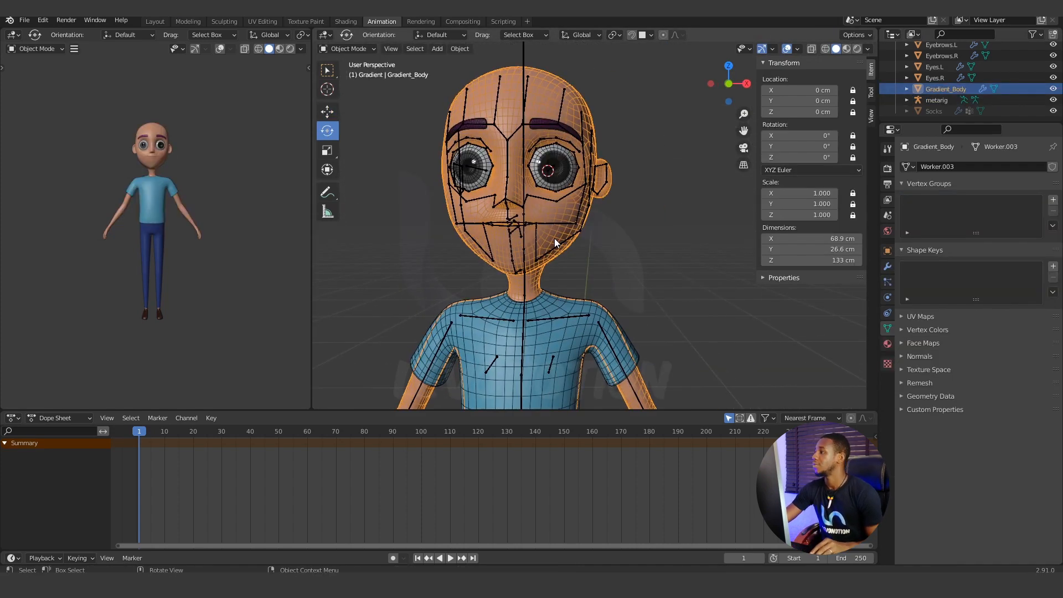
{"action": "key", "text": "g"}
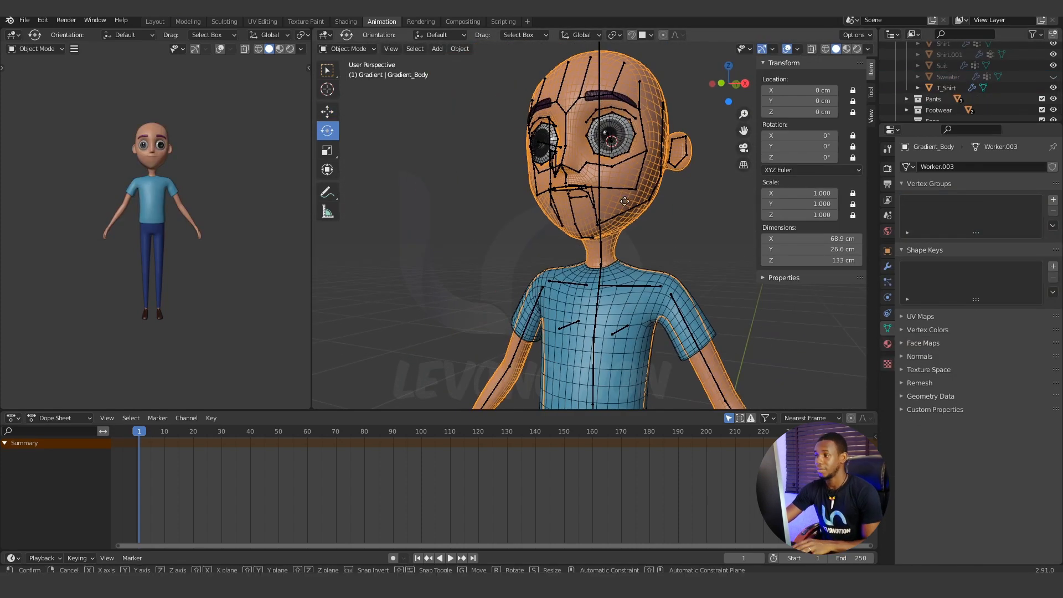
{"action": "key", "text": "Escape"}
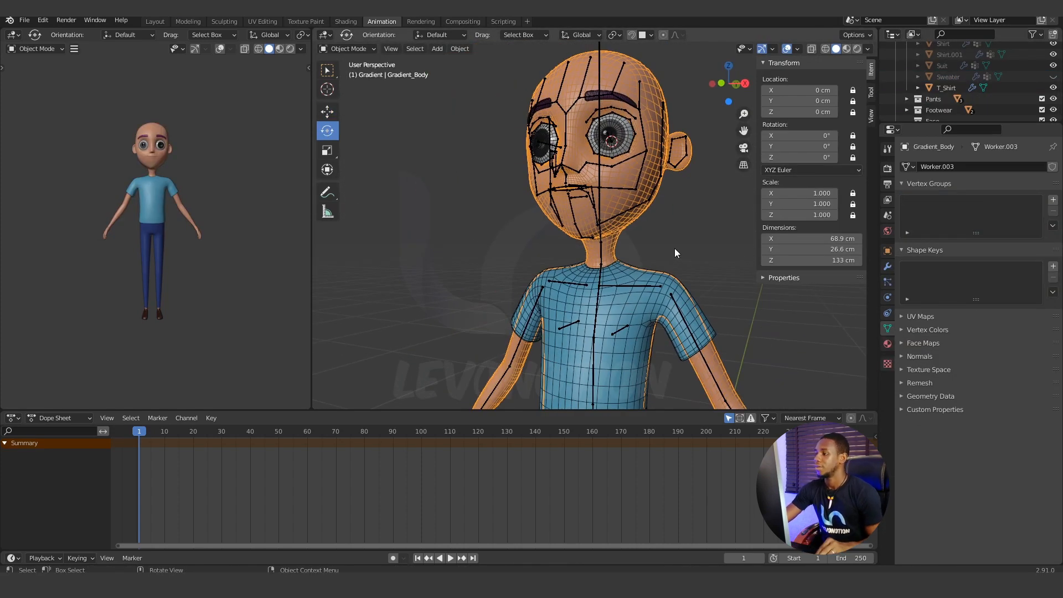
Make the Hairs collection visible on the character.
{"action": "scroll", "coordinate": [675, 248], "scroll_direction": "down", "scroll_amount": 5}
{"action": "middle_click_drag", "start_coordinate": [623, 296], "coordinate": [576, 291], "text": "shift"}
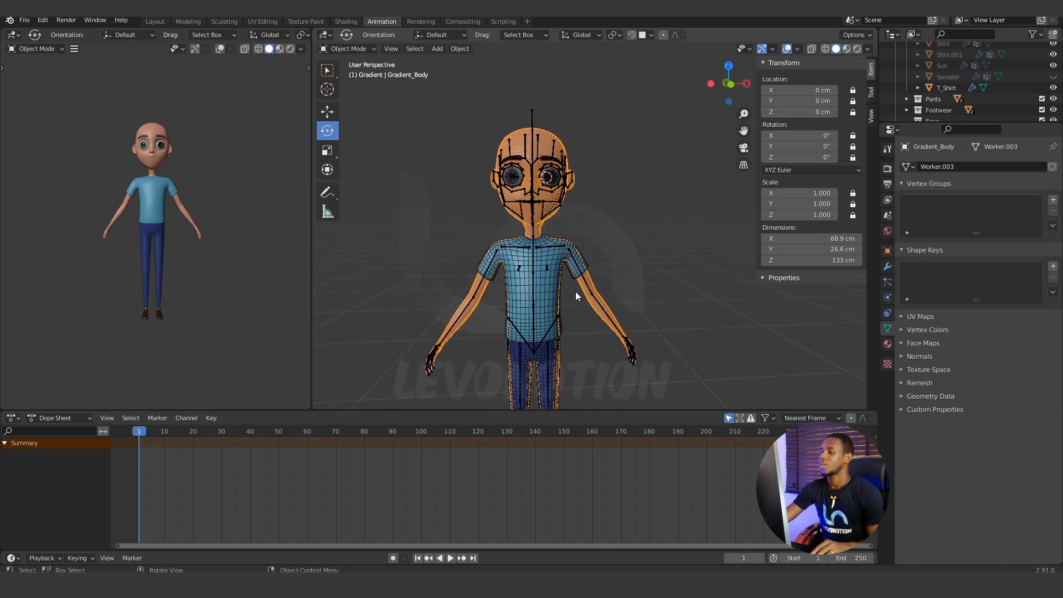
{"action": "scroll", "coordinate": [944, 88], "scroll_direction": "up", "scroll_amount": 4}
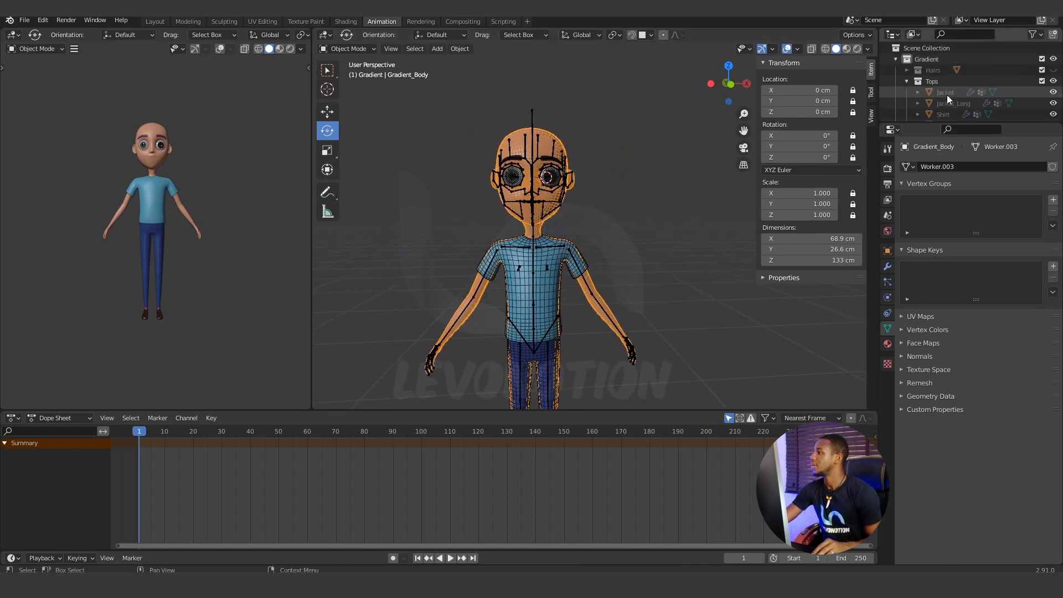
{"action": "left_click", "coordinate": [947, 94]}
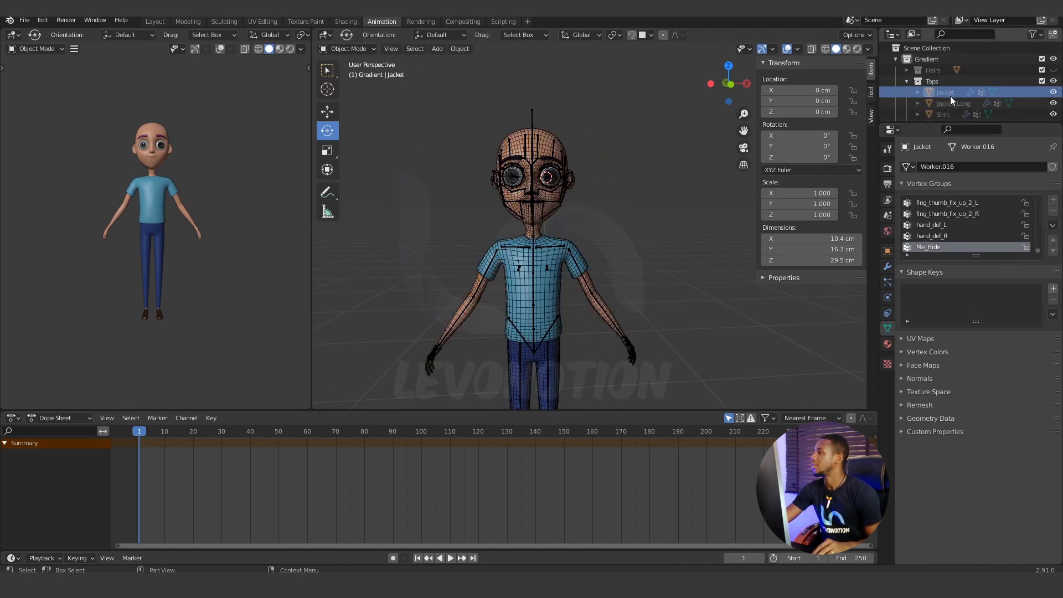
{"action": "left_click", "coordinate": [942, 69]}
{"action": "left_click", "coordinate": [1054, 69]}
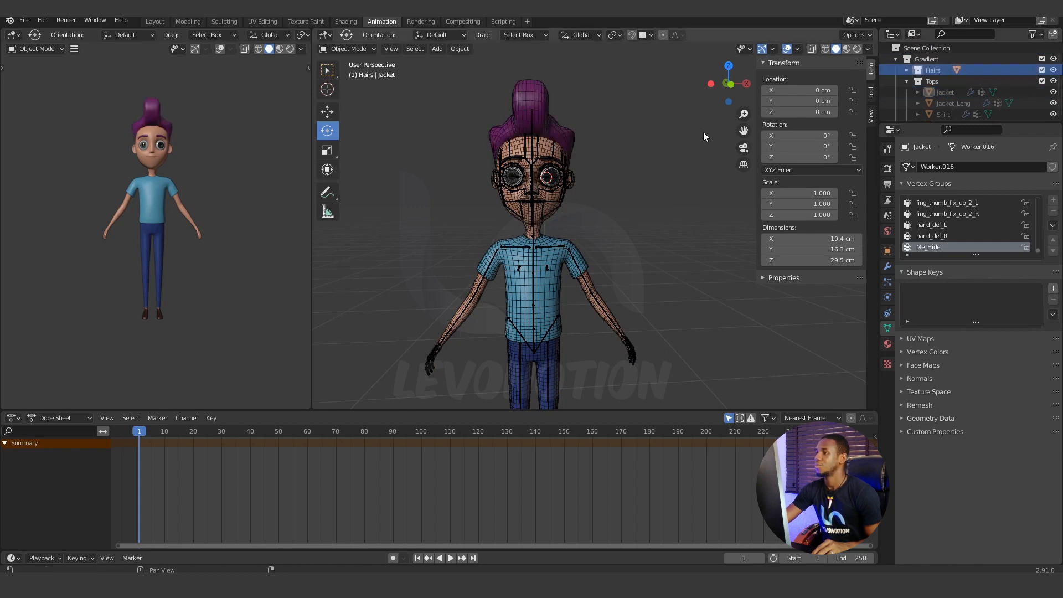
Check the character from head to feet and select the meta-rig.
{"action": "middle_click_drag", "start_coordinate": [609, 194], "coordinate": [567, 250]}
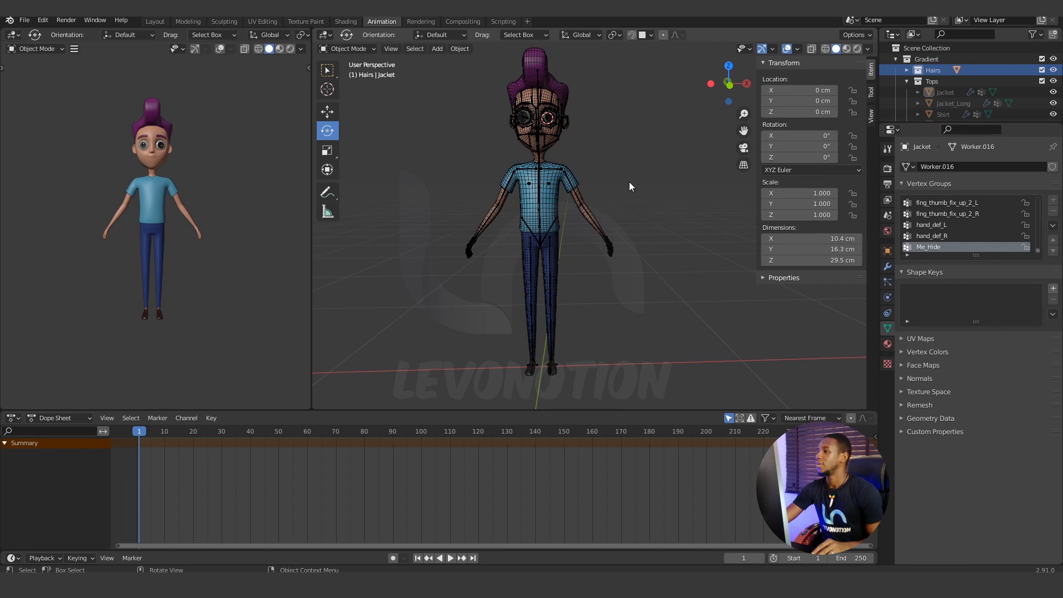
{"action": "middle_click_drag", "start_coordinate": [629, 181], "coordinate": [630, 221], "text": "shift"}
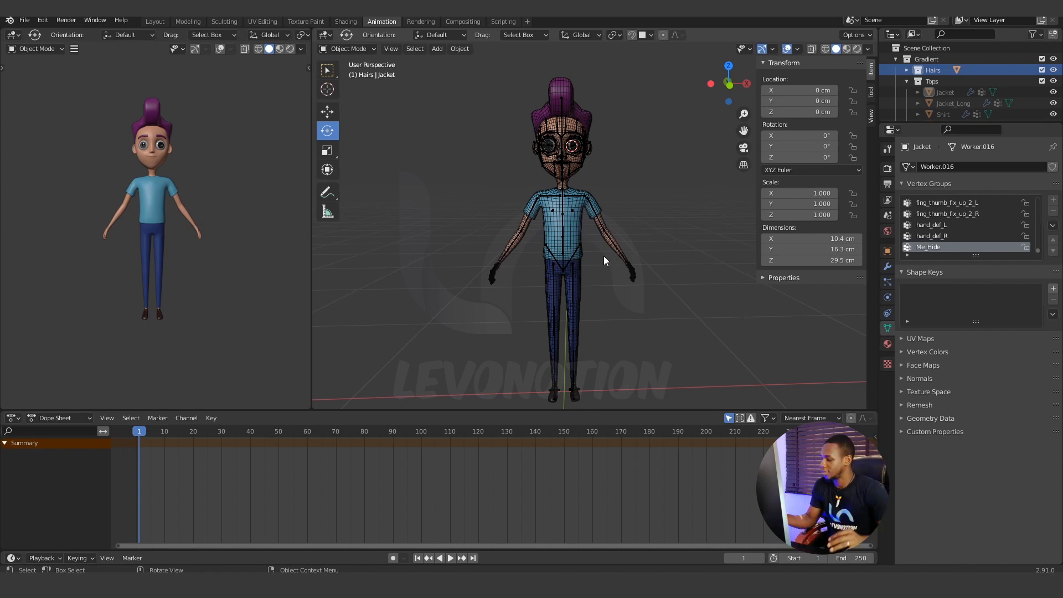
{"action": "scroll", "coordinate": [589, 249], "scroll_direction": "up", "scroll_amount": 1}
{"action": "middle_click_drag", "start_coordinate": [595, 218], "coordinate": [614, 270], "text": "shift"}
{"action": "scroll", "coordinate": [614, 270], "scroll_direction": "up", "scroll_amount": 3}
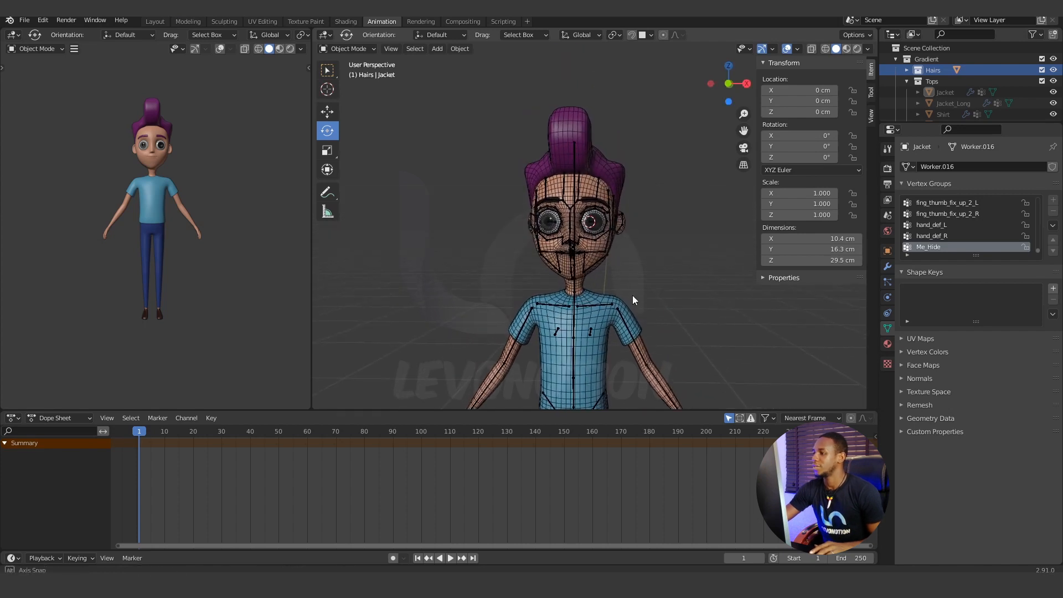
{"action": "left_click", "coordinate": [600, 251]}
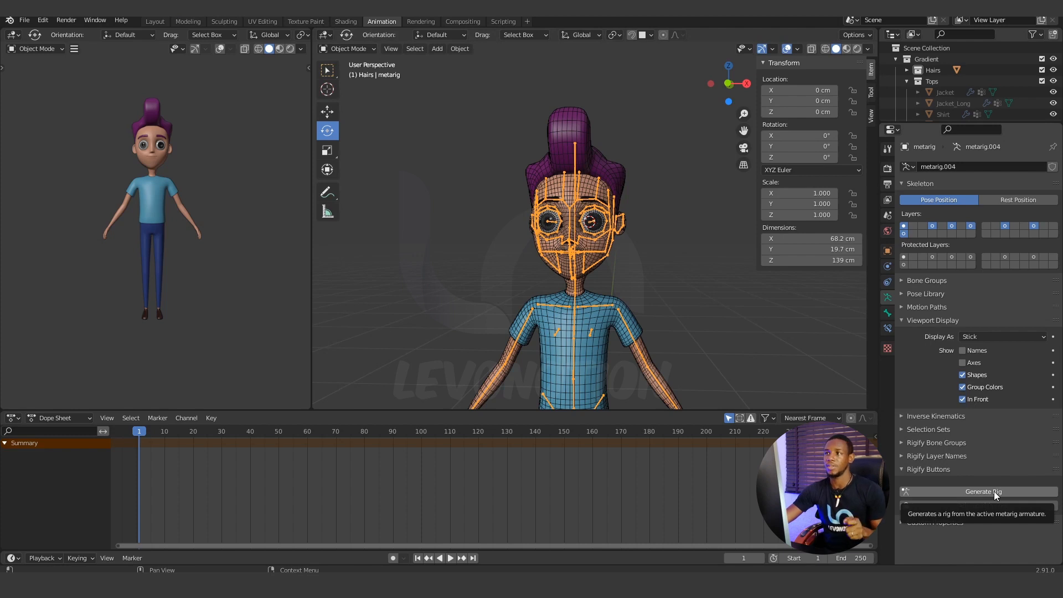
Switch the meta-rig to Edit Mode and Pose Mode, and return it to Object Mode.
{"action": "left_click", "coordinate": [352, 51]}
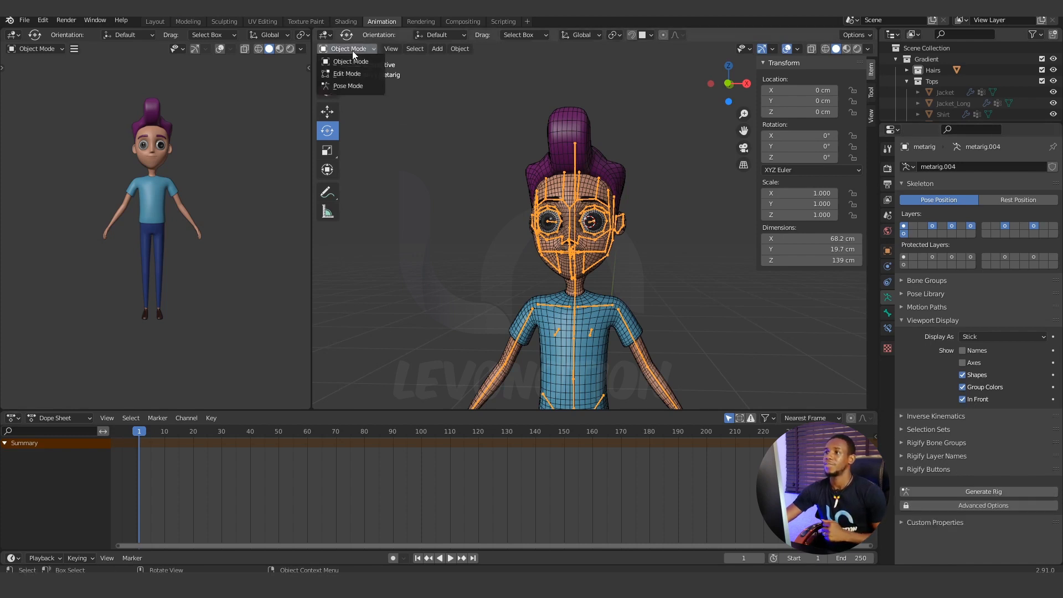
{"action": "left_click", "coordinate": [355, 70]}
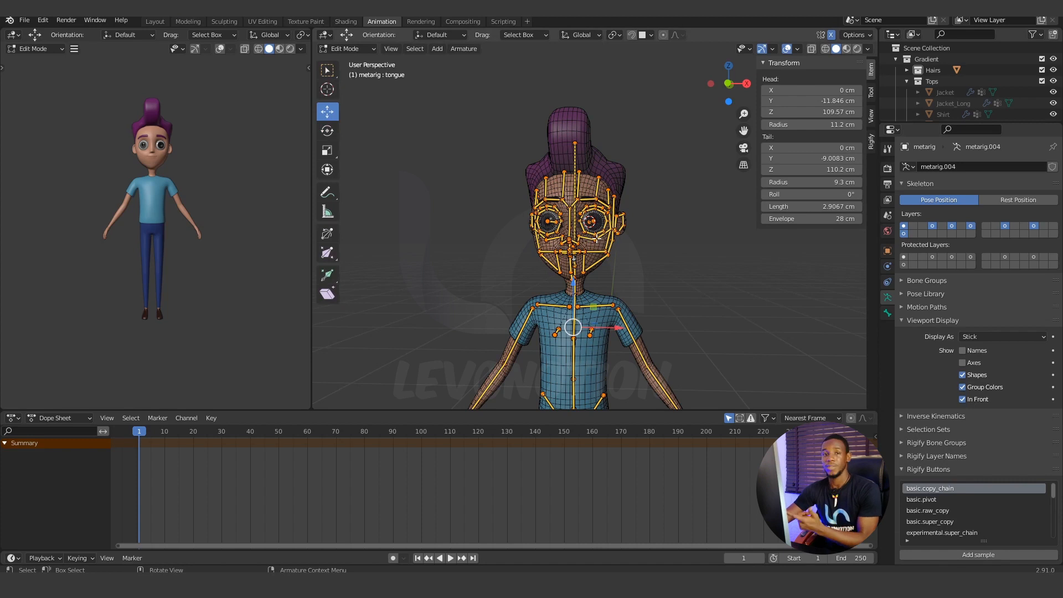
{"action": "left_click", "coordinate": [345, 48]}
{"action": "left_click", "coordinate": [351, 85]}
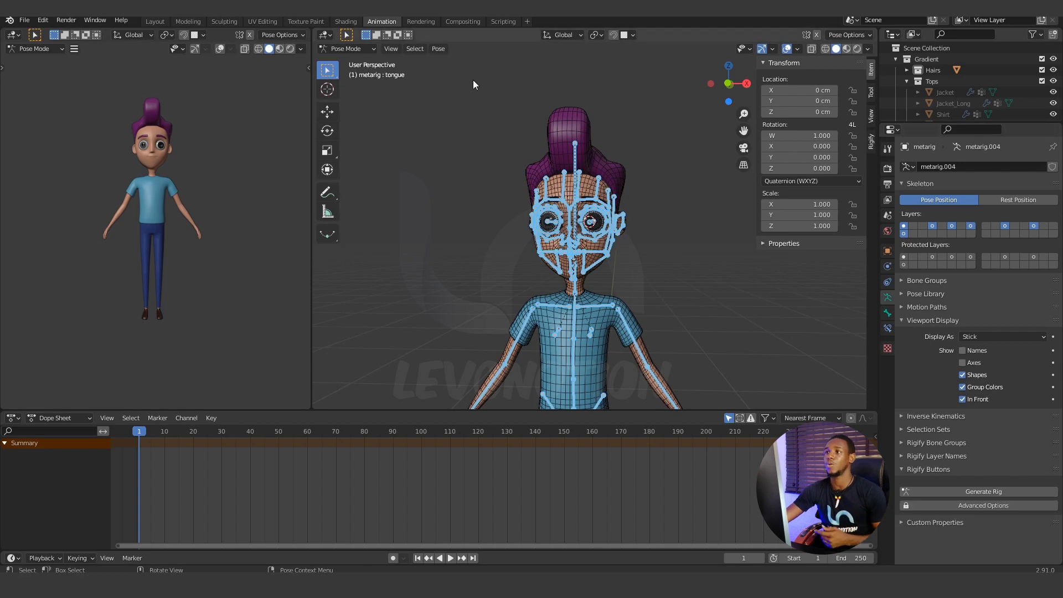
{"action": "left_click", "coordinate": [338, 48]}
{"action": "left_click", "coordinate": [346, 59]}
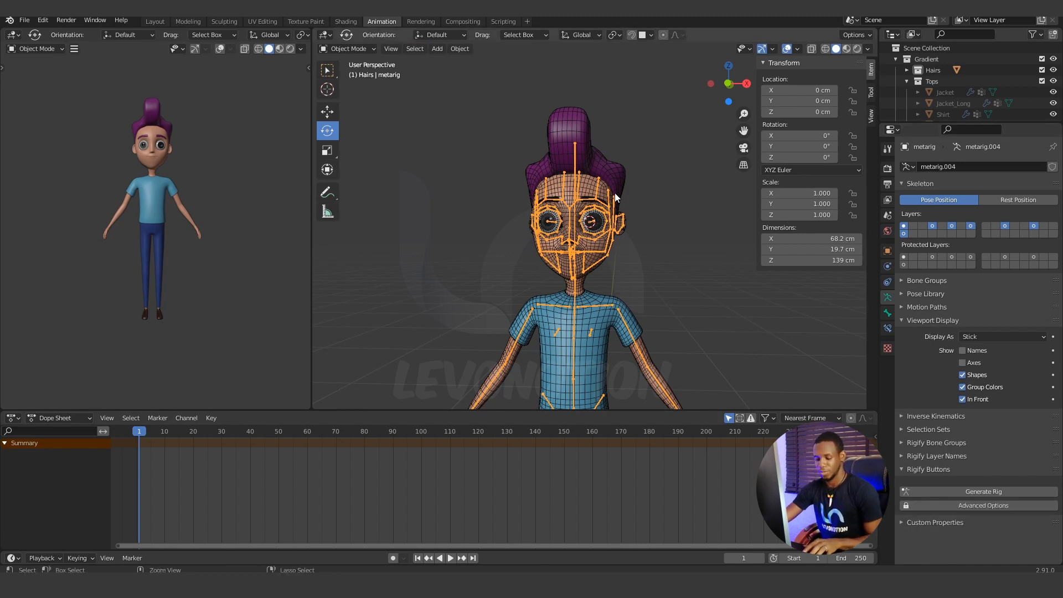
Save the file and generate the Rigify control rig from the meta-rig.
{"action": "key", "text": "ctrl+s"}
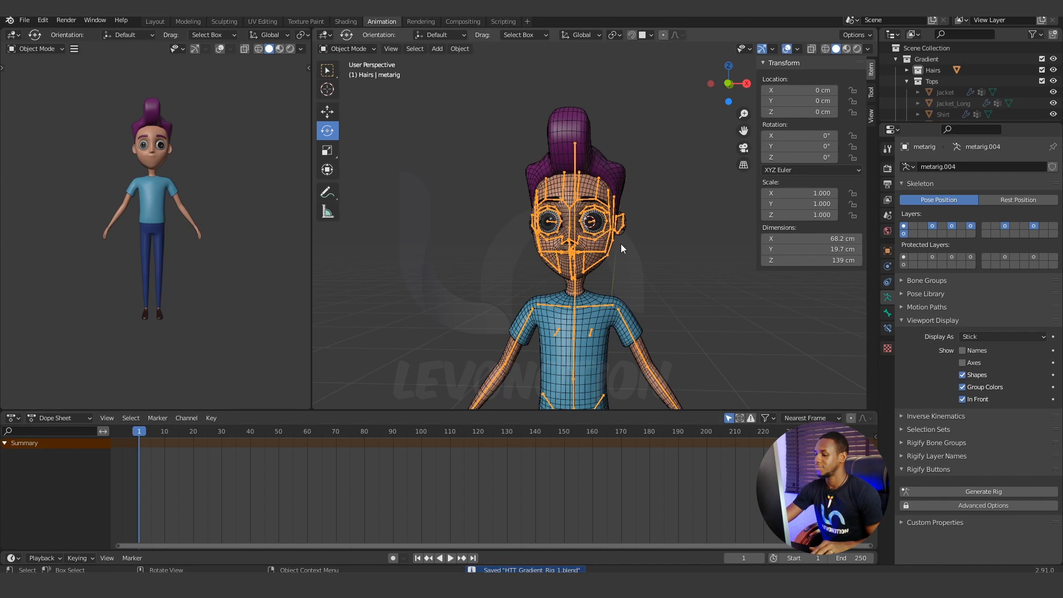
{"action": "left_click", "coordinate": [955, 492]}
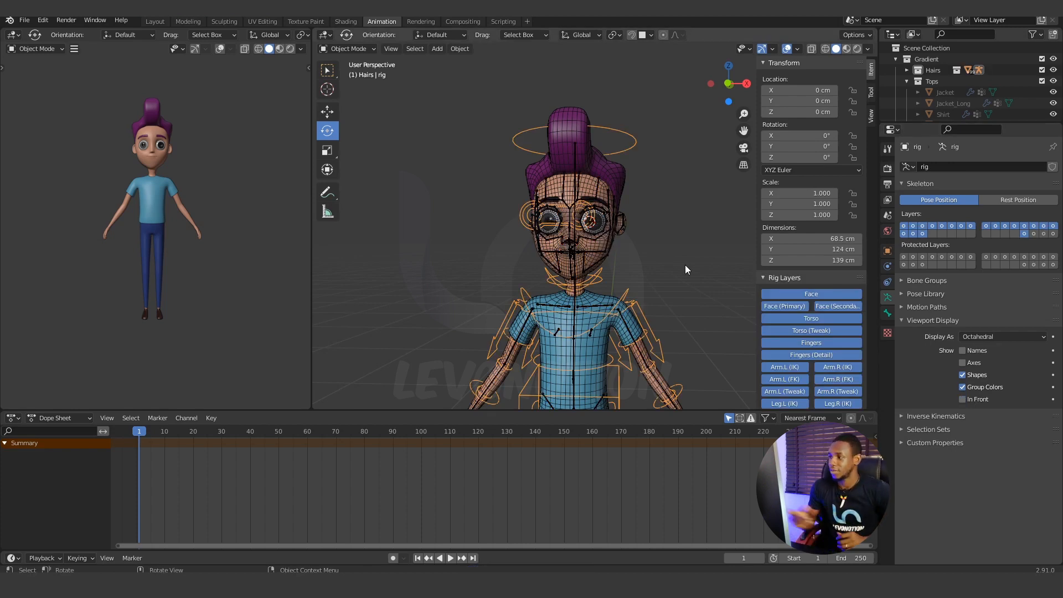
{"action": "scroll", "coordinate": [634, 256], "scroll_direction": "down", "scroll_amount": 3}
{"action": "middle_click_drag", "start_coordinate": [622, 274], "coordinate": [653, 212], "text": "shift"}
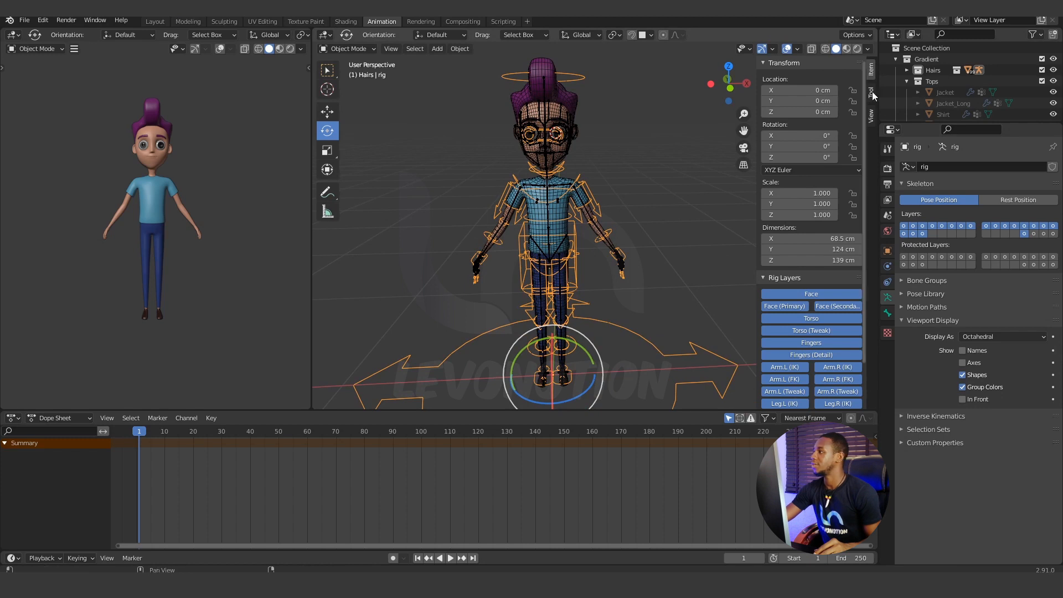
Collapse the Tops collection and locate the generated rig in the outliner, comparing it with the meta-rig.
{"action": "left_click", "coordinate": [908, 81]}
{"action": "scroll", "coordinate": [918, 83], "scroll_direction": "down", "scroll_amount": 3}
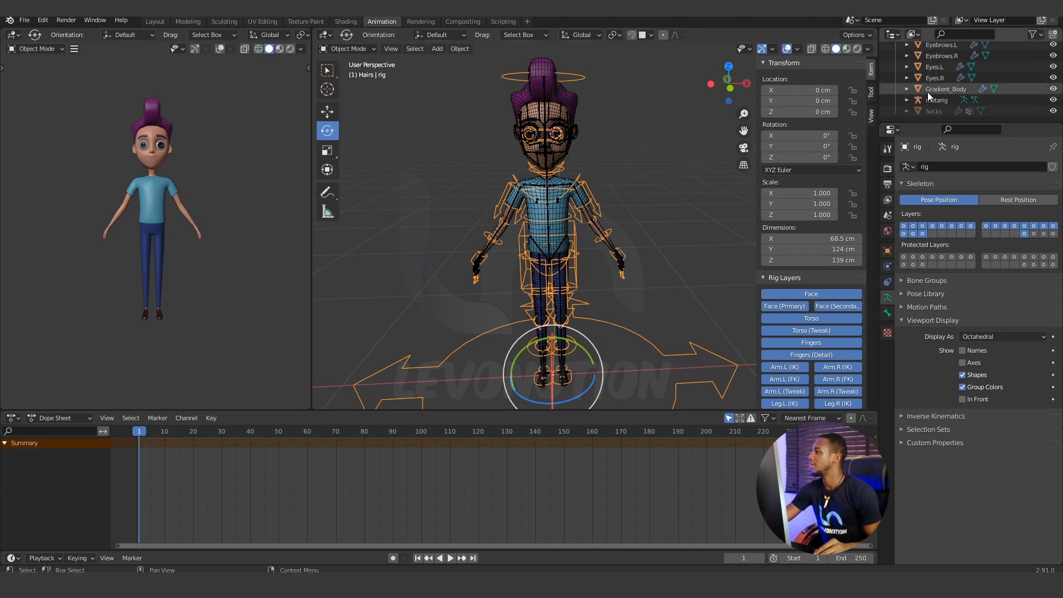
{"action": "scroll", "coordinate": [925, 104], "scroll_direction": "down", "scroll_amount": 2}
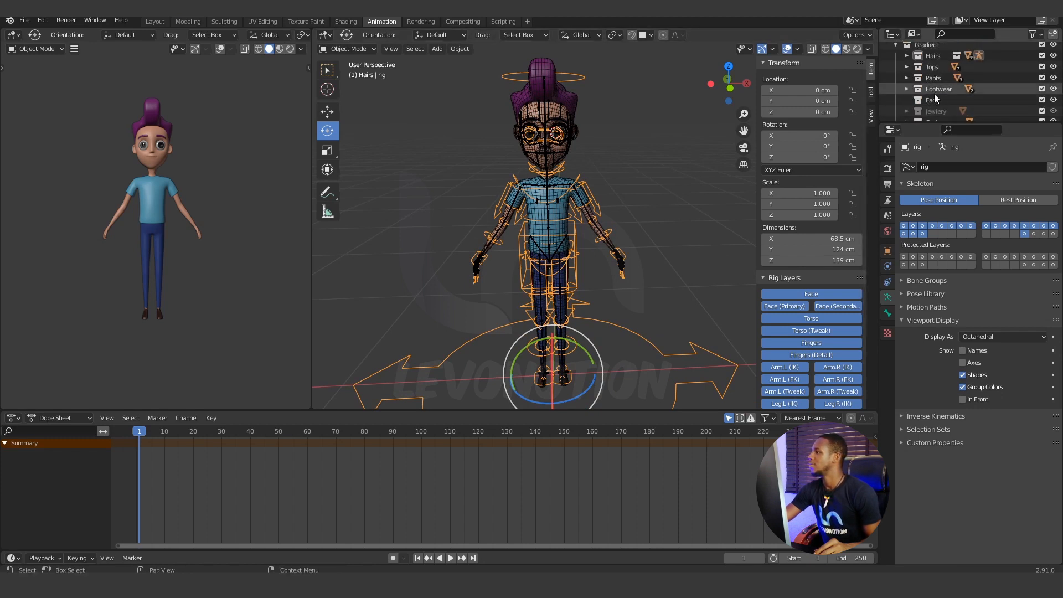
{"action": "scroll", "coordinate": [920, 99], "scroll_direction": "down", "scroll_amount": 2}
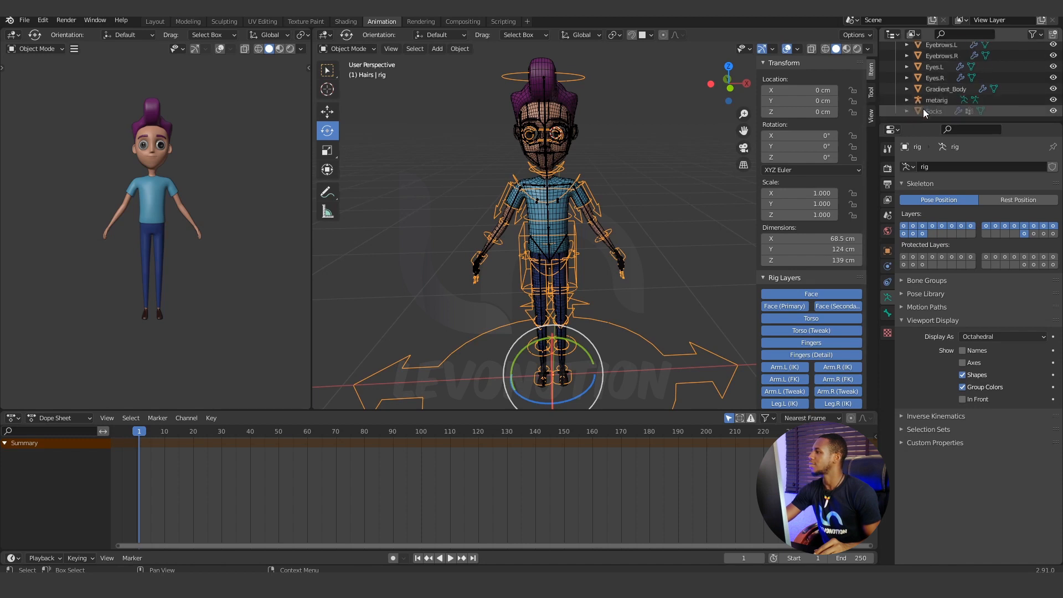
{"action": "scroll", "coordinate": [931, 101], "scroll_direction": "up", "scroll_amount": 2}
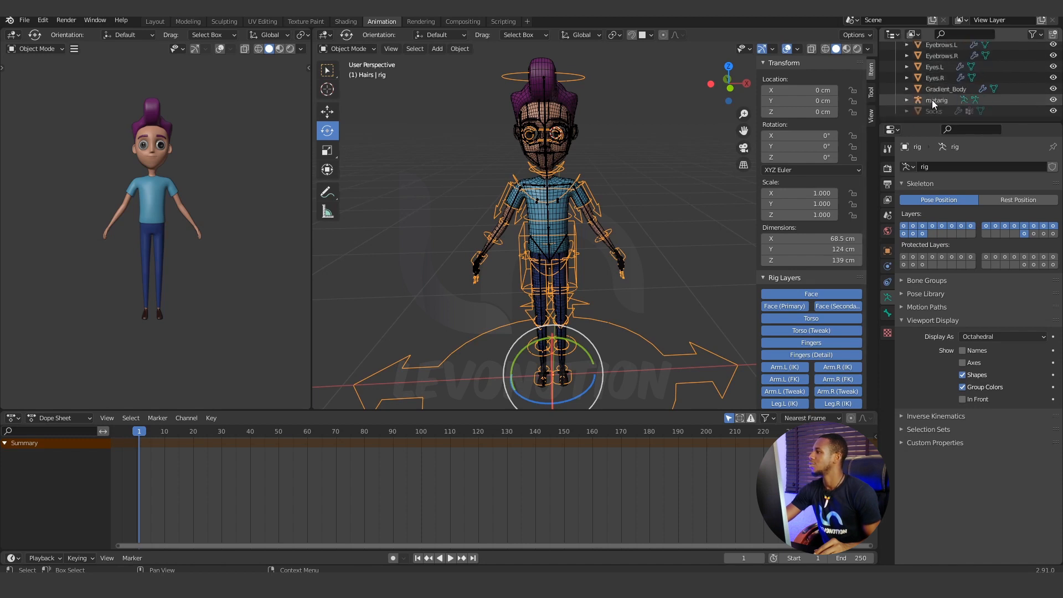
{"action": "scroll", "coordinate": [932, 101], "scroll_direction": "down", "scroll_amount": 4}
{"action": "left_click", "coordinate": [936, 100]}
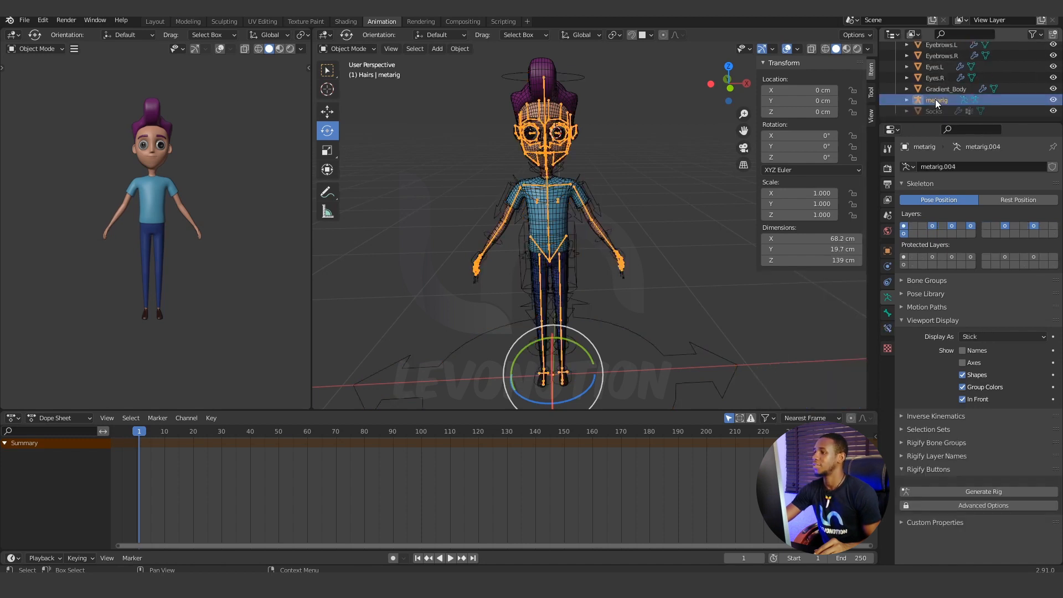
{"action": "left_click", "coordinate": [587, 182]}
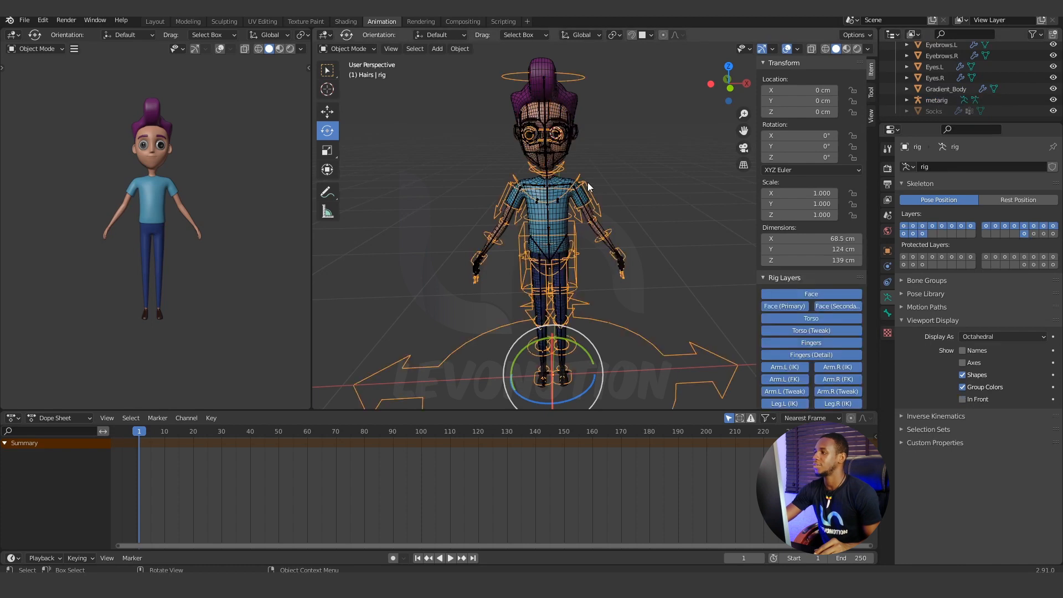
{"action": "scroll", "coordinate": [942, 105], "scroll_direction": "up", "scroll_amount": 5}
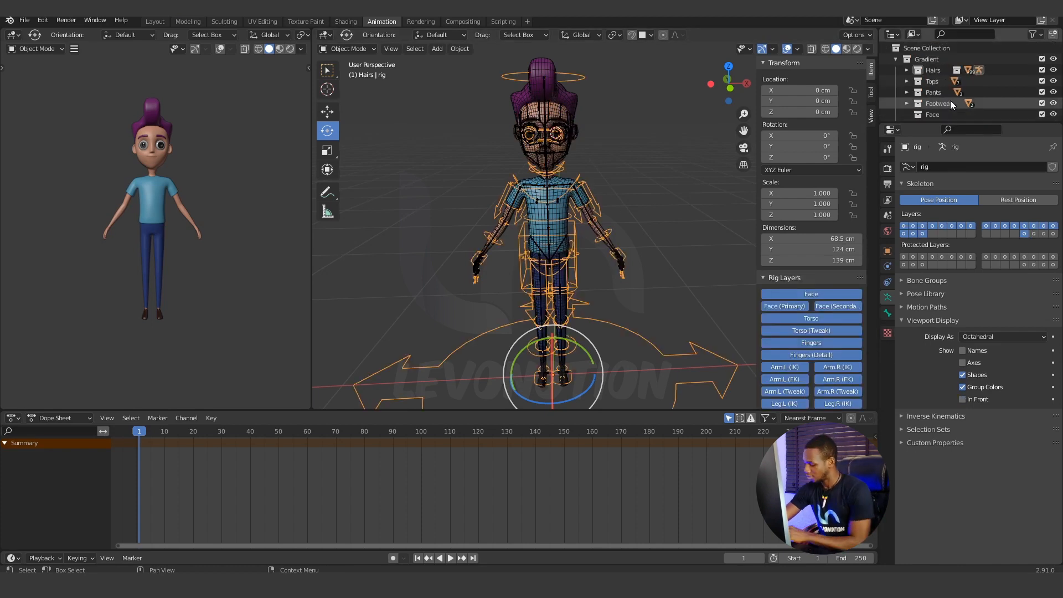
{"action": "key", "text": "KP_Decimal"}
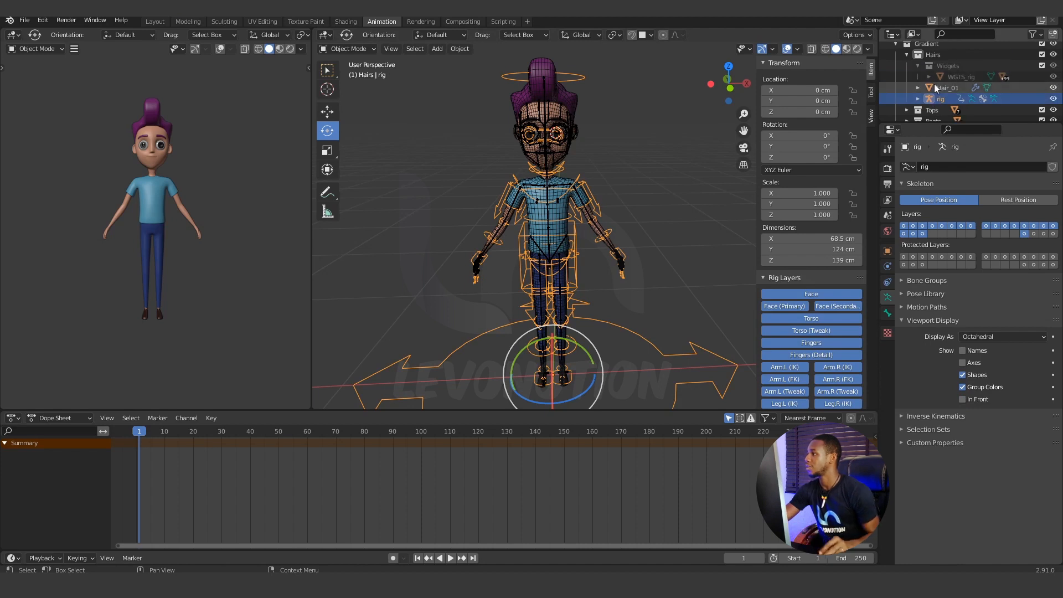
{"action": "left_click", "coordinate": [591, 216]}
{"action": "left_click", "coordinate": [602, 210]}
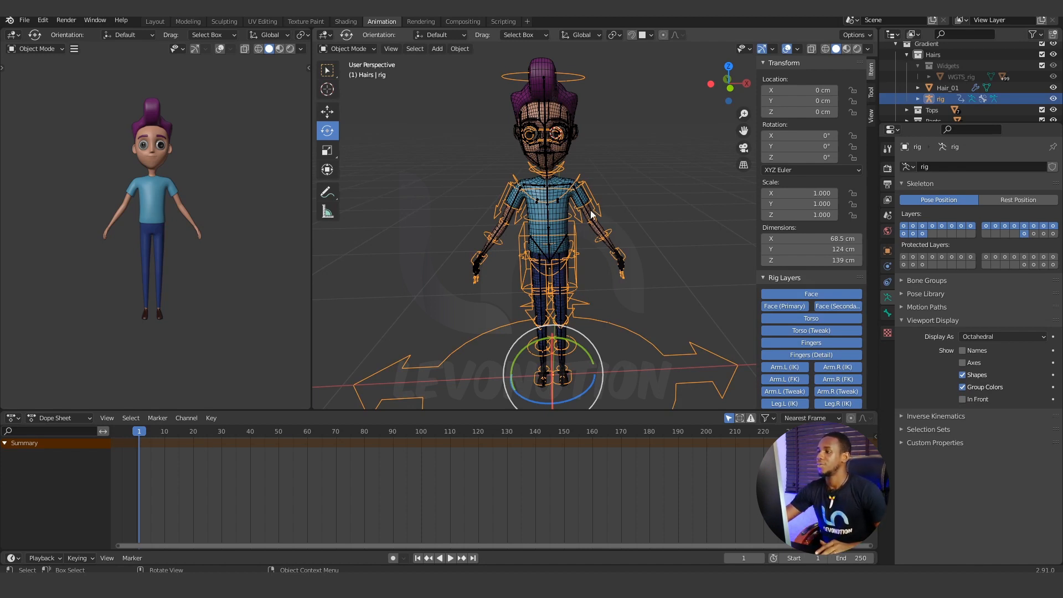
{"action": "key", "text": "Tab"}
{"action": "key", "text": "Tab"}
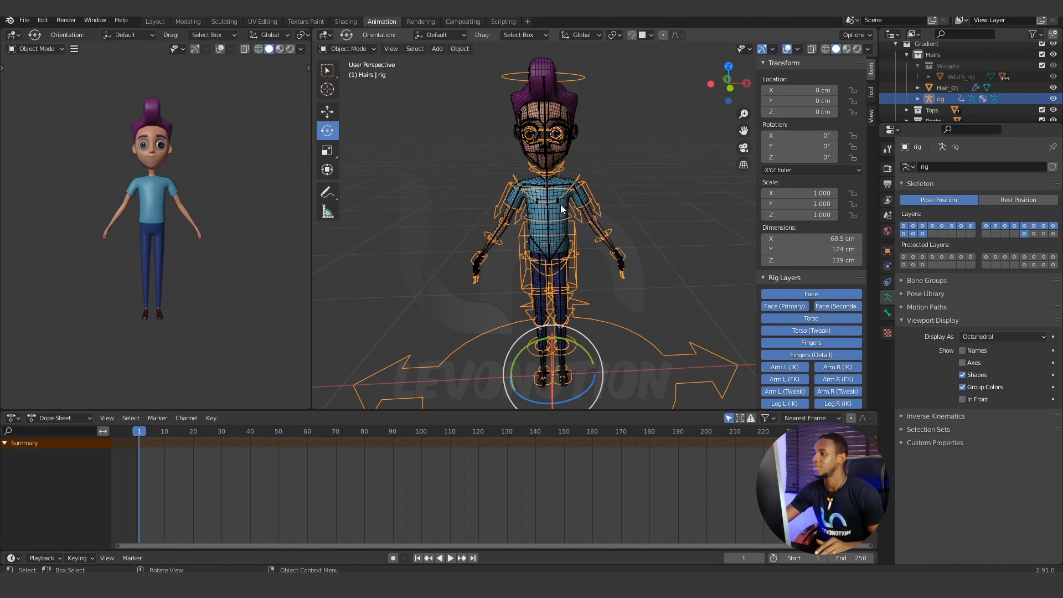
Parent the Gradient_Body mesh to the generated rig using Armature Deform With Automatic Weights.
{"action": "left_click", "coordinate": [582, 196]}
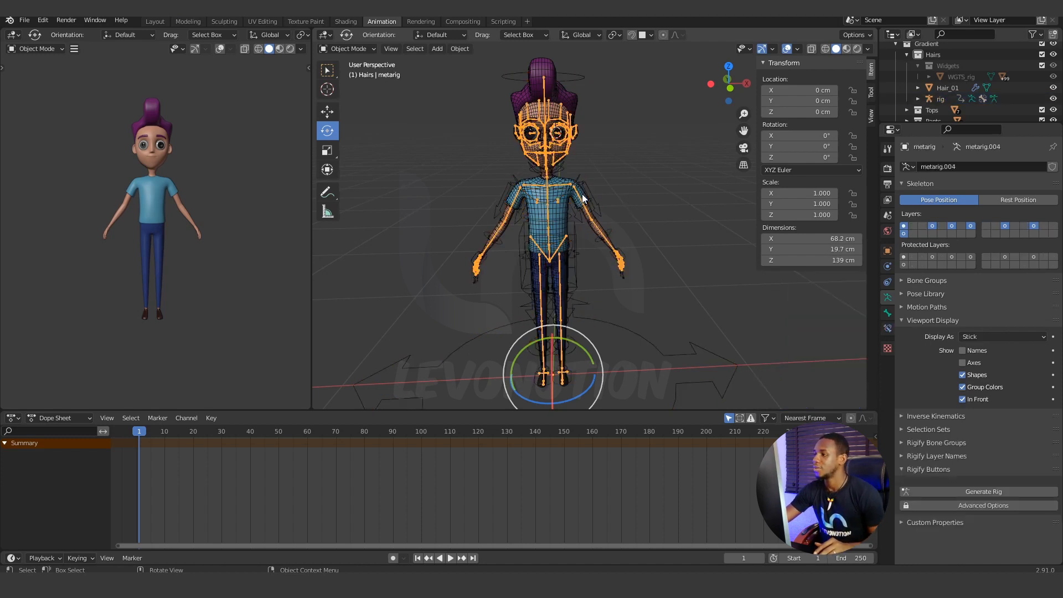
{"action": "left_click", "coordinate": [590, 229]}
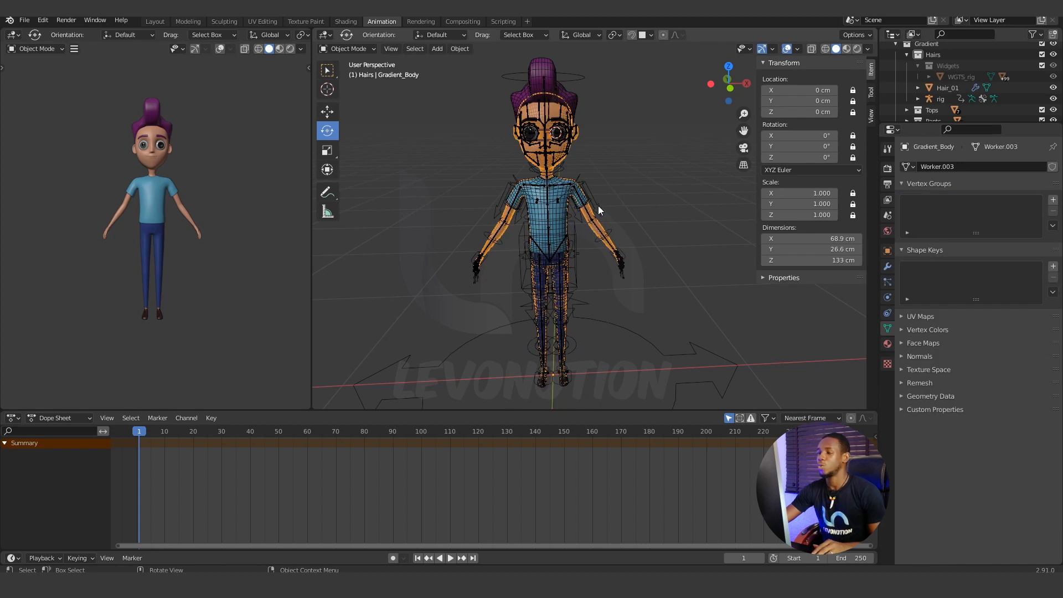
{"action": "left_click", "coordinate": [597, 204]}
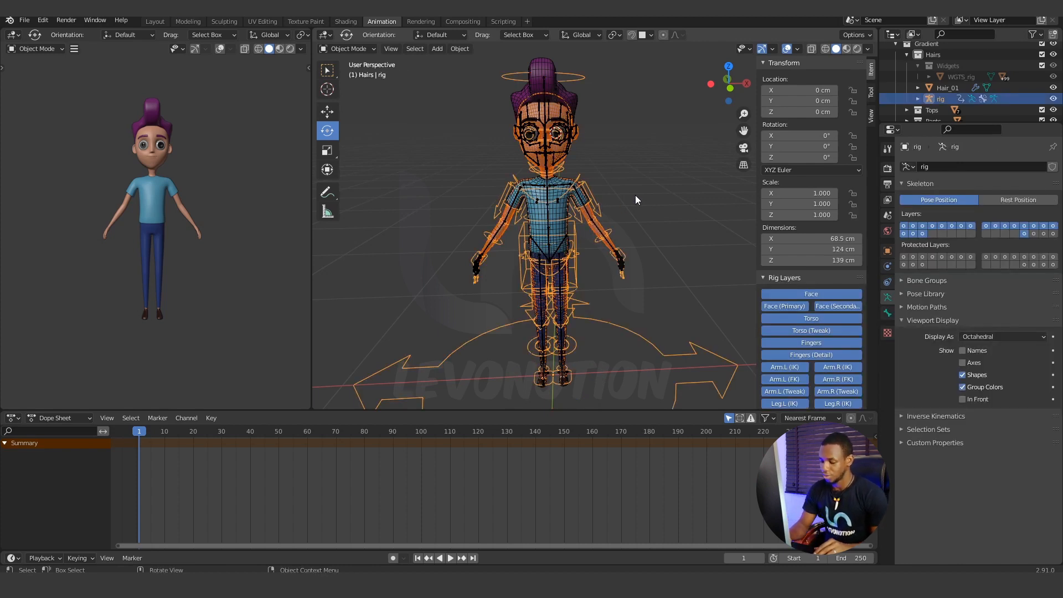
{"action": "key", "text": "ctrl+p"}
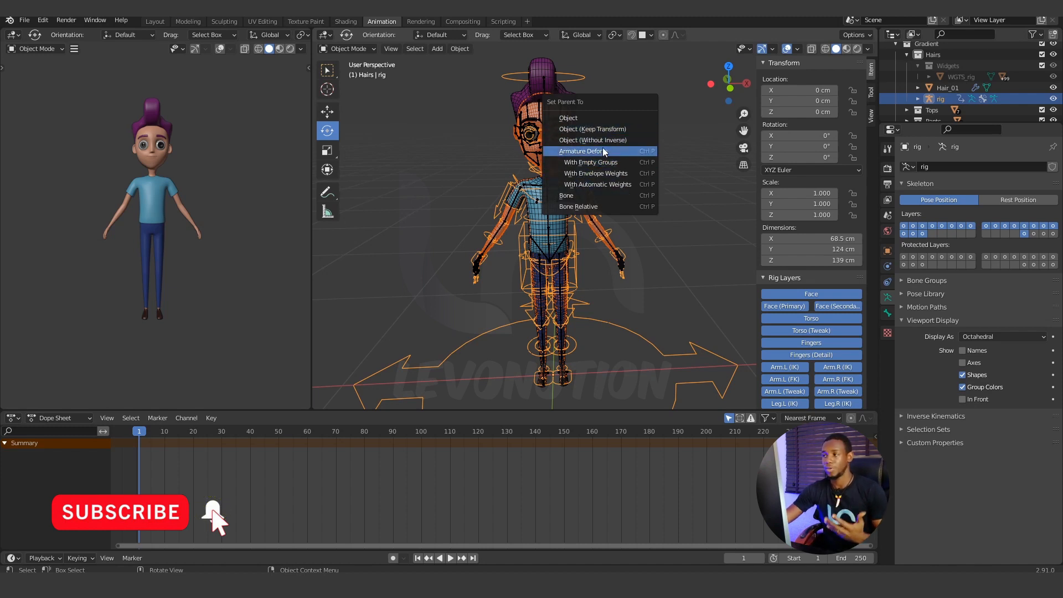
{"action": "left_click", "coordinate": [605, 184]}
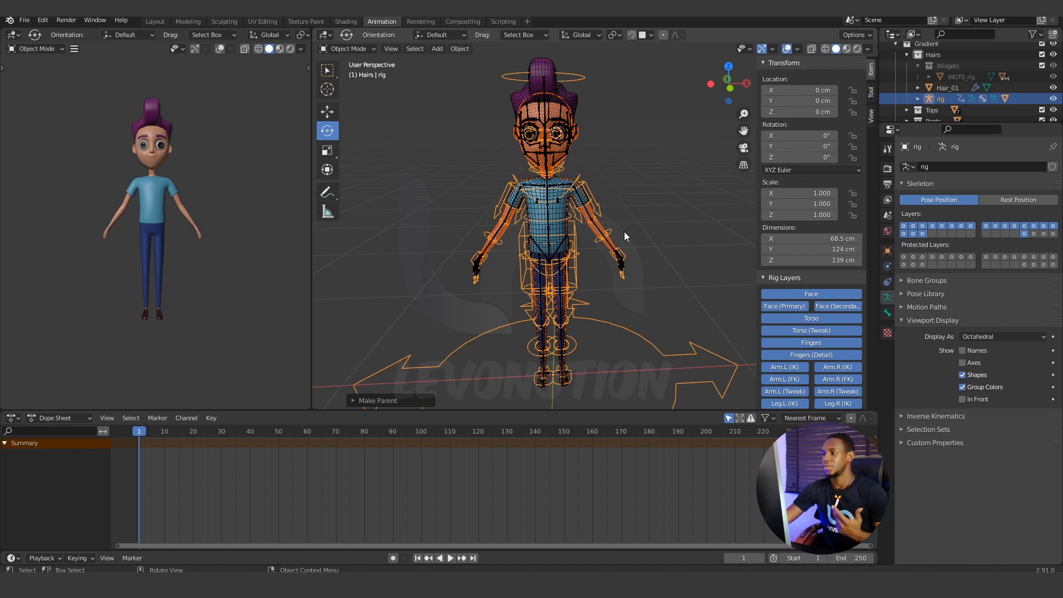
Select only the Gradient_Body mesh and inspect its modifier stack for the Armature modifier.
{"action": "left_click", "coordinate": [604, 230]}
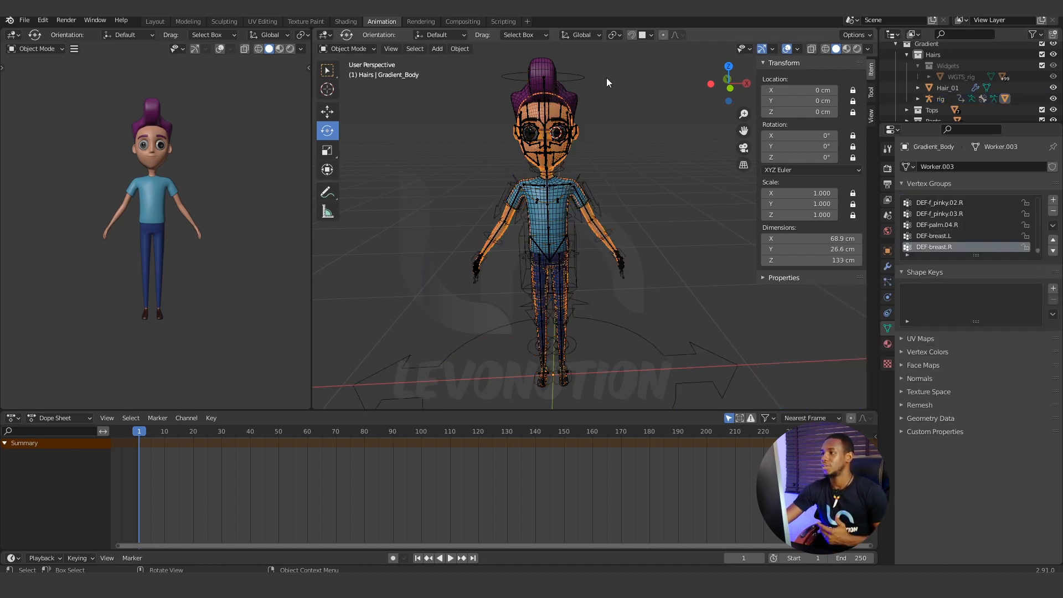
{"action": "left_click", "coordinate": [888, 266]}
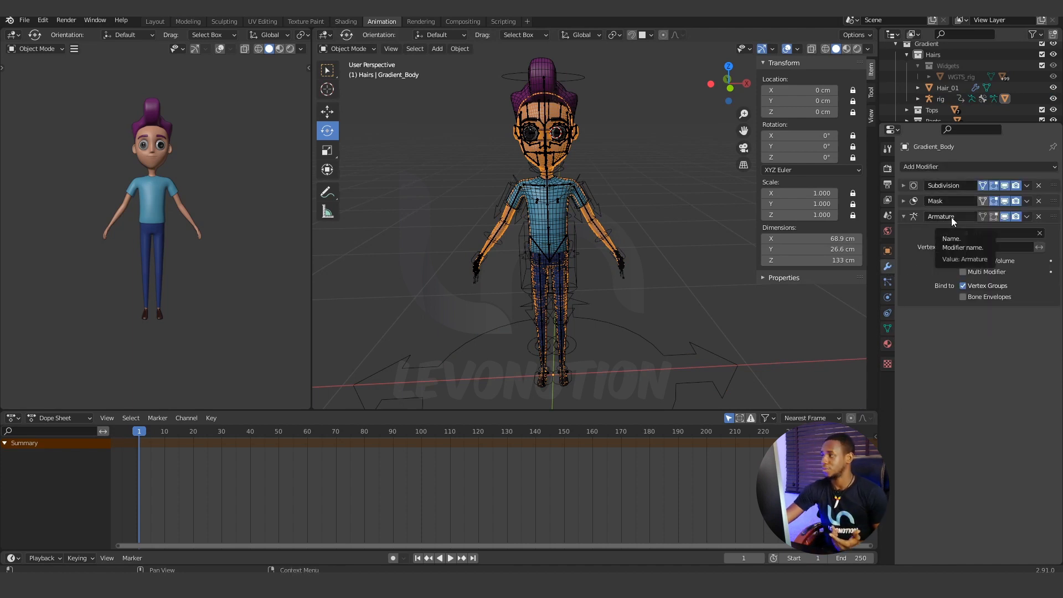
Move the Armature modifier above Subdivision and Mask on Gradient_Body, and review the mesh's vertex groups.
{"action": "left_click_drag", "start_coordinate": [1054, 217], "coordinate": [1054, 186]}
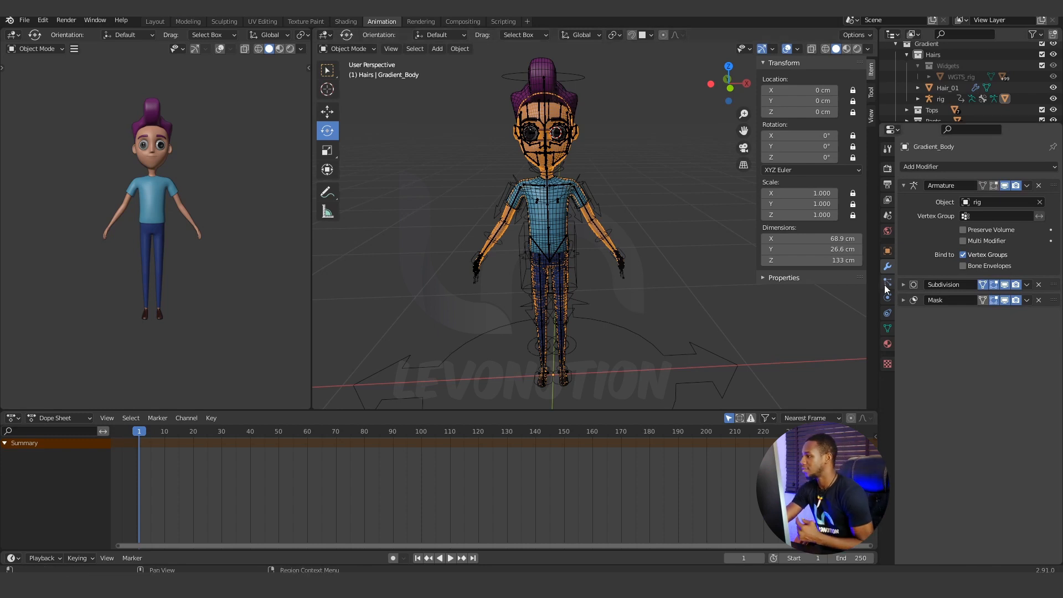
{"action": "left_click", "coordinate": [888, 329]}
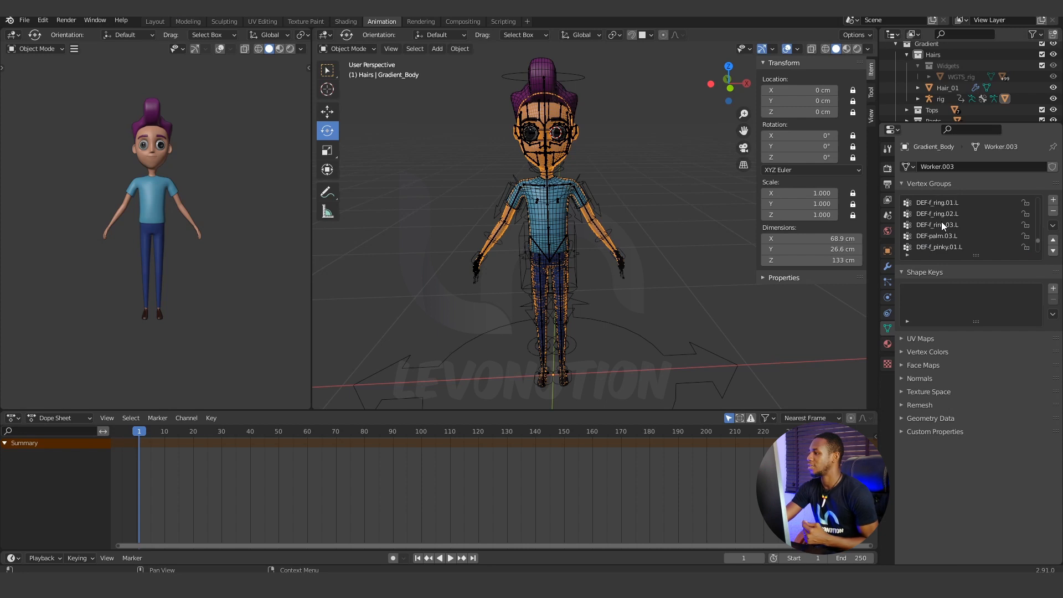
{"action": "scroll", "coordinate": [940, 222], "scroll_direction": "up", "scroll_amount": 5}
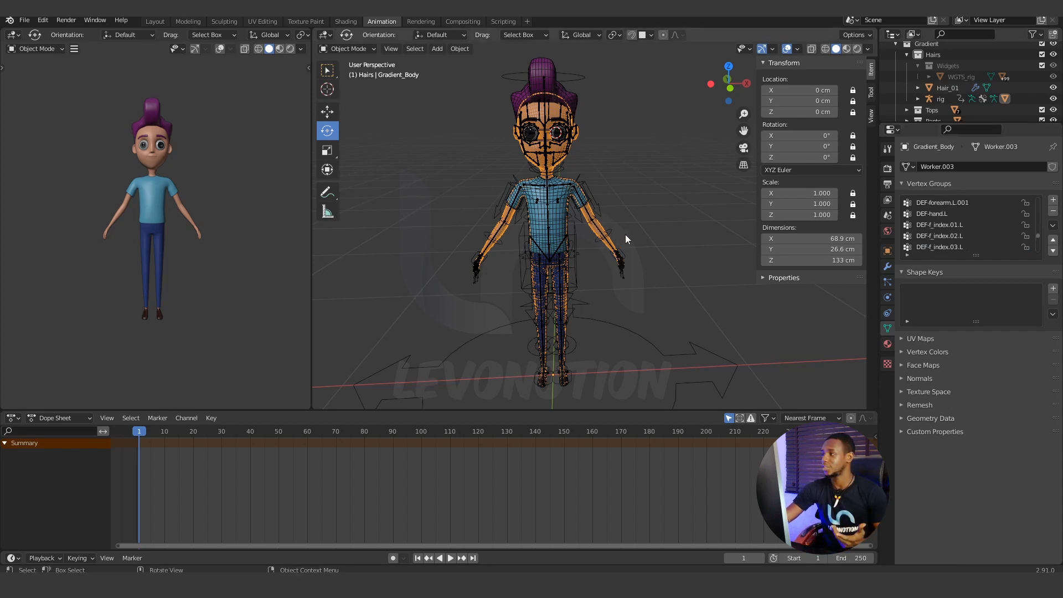
{"action": "scroll", "coordinate": [942, 238], "scroll_direction": "up", "scroll_amount": 4}
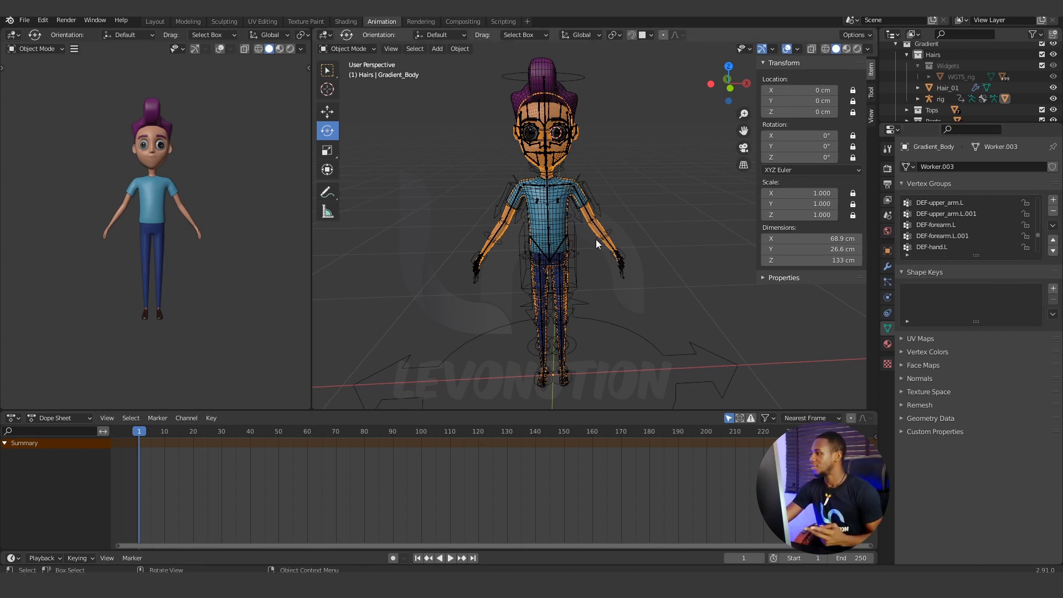
{"action": "scroll", "coordinate": [609, 228], "scroll_direction": "down", "scroll_amount": 1}
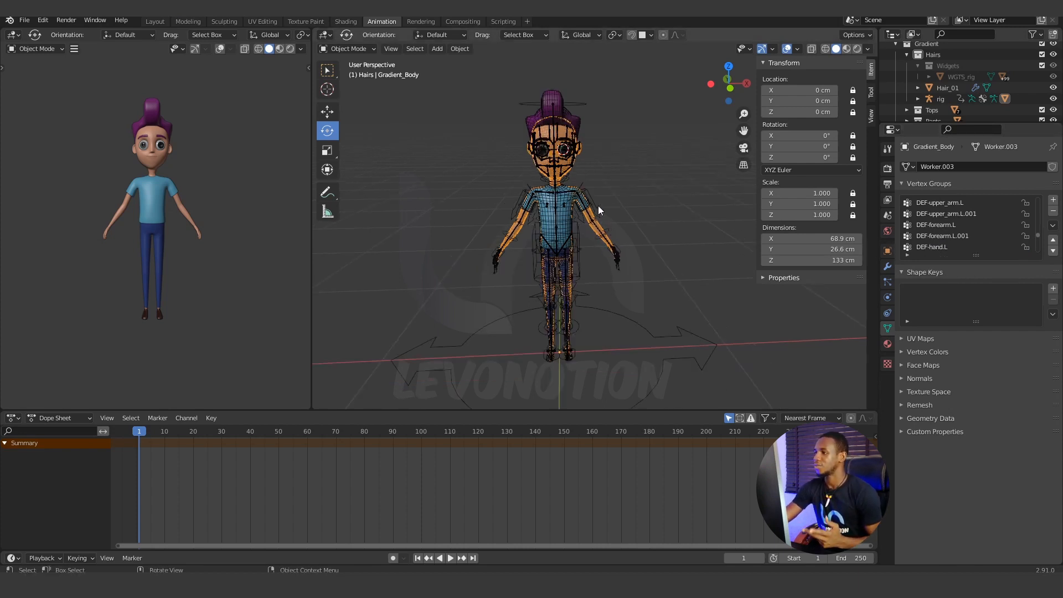
Put the generated rig in Pose Mode and test-move the torso control to check the body's deformation, cancelling the move.
{"action": "left_click", "coordinate": [598, 205]}
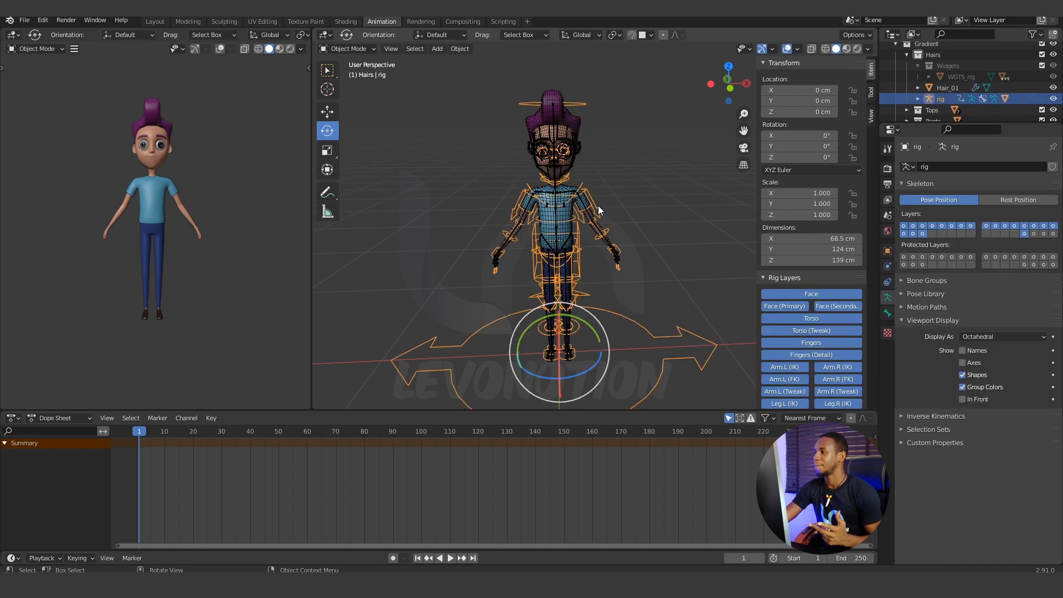
{"action": "scroll", "coordinate": [556, 223], "scroll_direction": "up", "scroll_amount": 2}
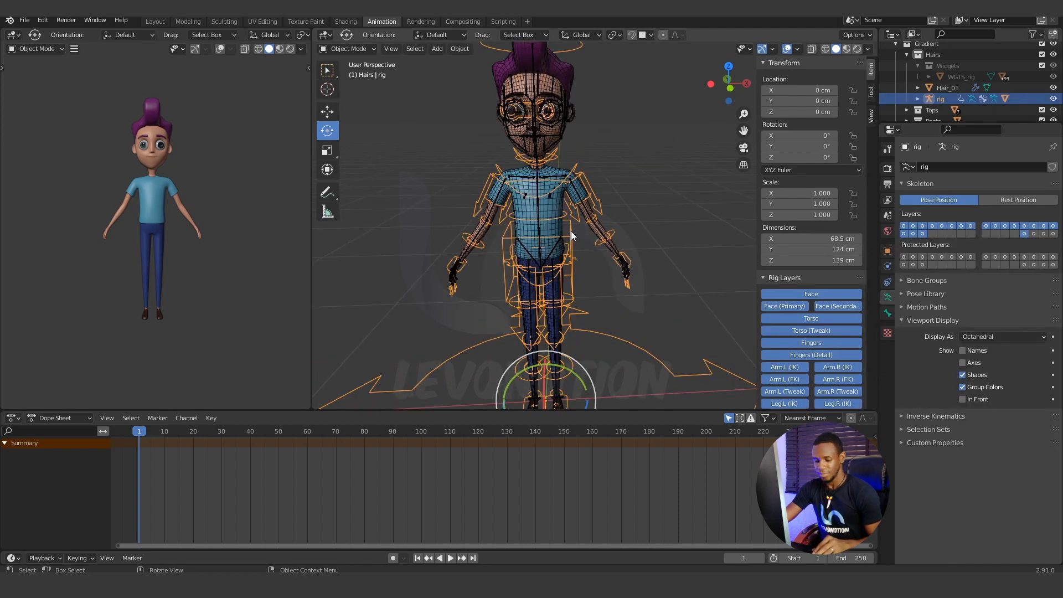
{"action": "scroll", "coordinate": [569, 234], "scroll_direction": "up", "scroll_amount": 2}
{"action": "middle_click_drag", "start_coordinate": [570, 234], "coordinate": [573, 289], "text": "shift"}
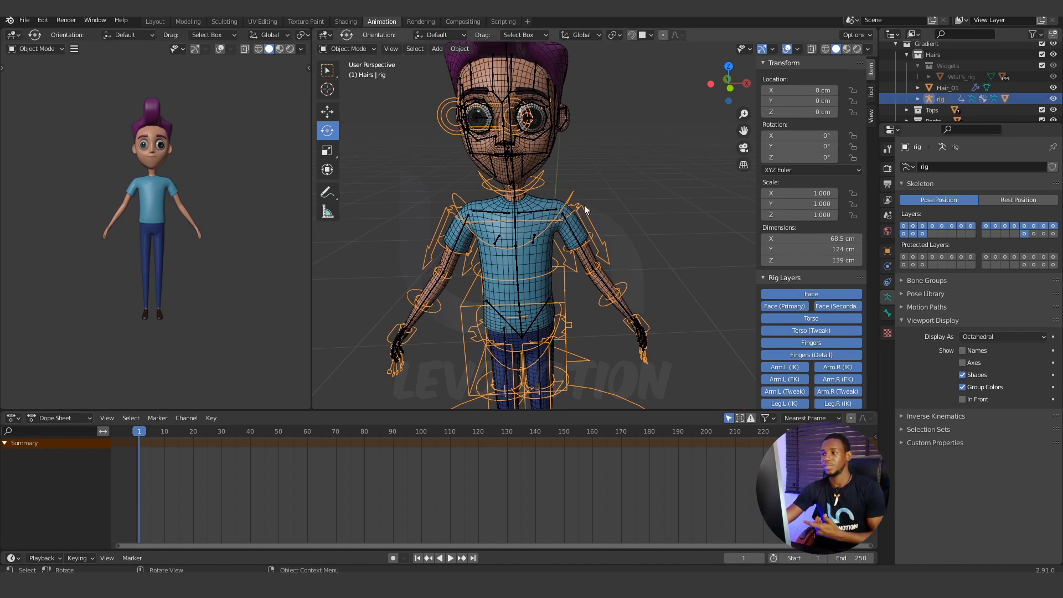
{"action": "scroll", "coordinate": [584, 208], "scroll_direction": "down", "scroll_amount": 3}
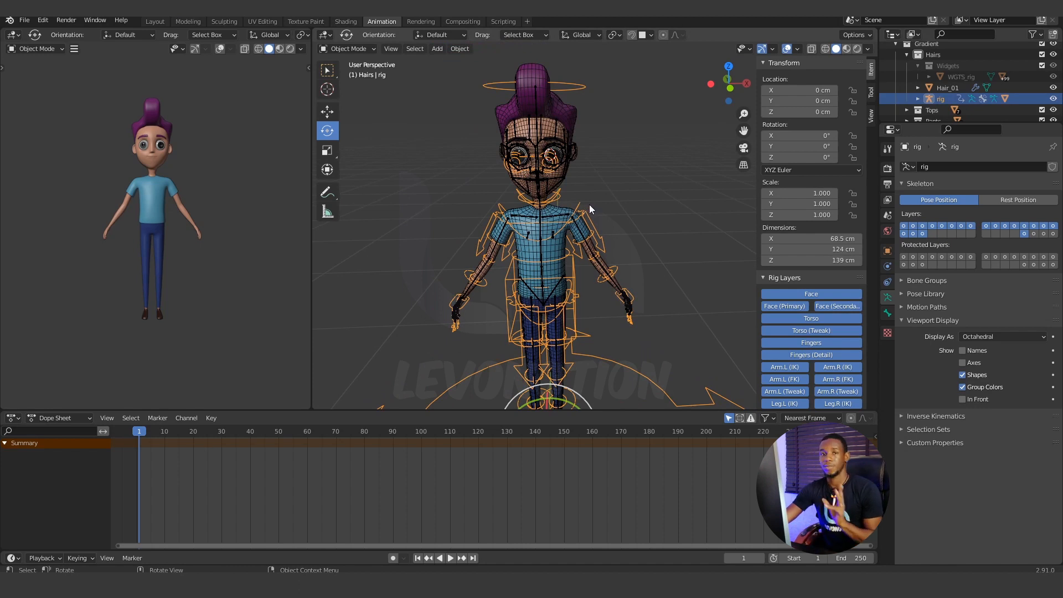
{"action": "scroll", "coordinate": [590, 207], "scroll_direction": "down", "scroll_amount": 3}
{"action": "mouse_move", "coordinate": [583, 247]}
{"action": "middle_mouse_down"}
{"action": "mouse_move", "coordinate": [576, 234]}
{"action": "mouse_move", "coordinate": [577, 260]}
{"action": "middle_mouse_up"}
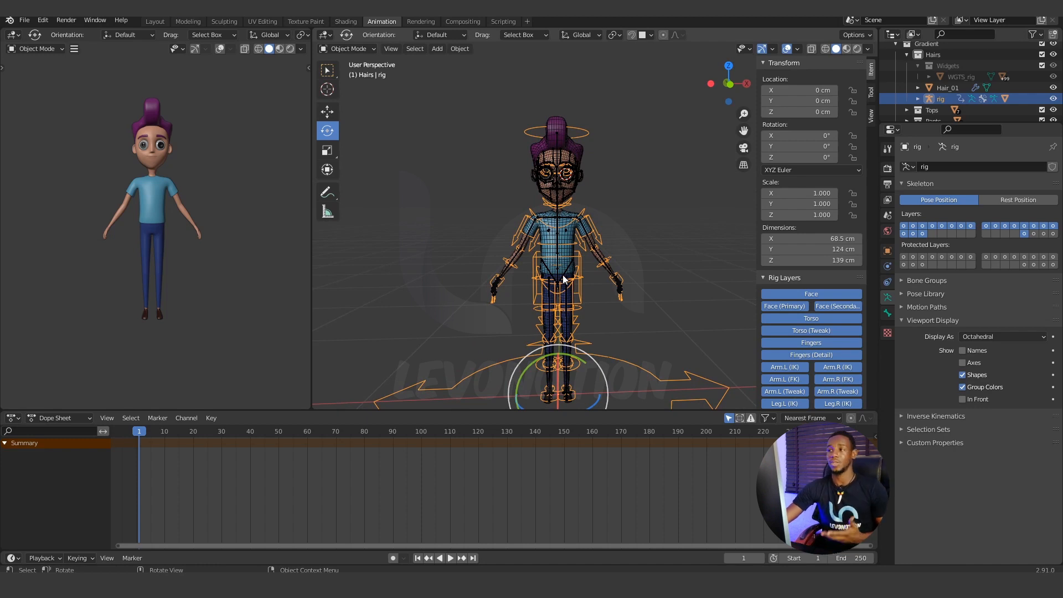
{"action": "left_click", "coordinate": [370, 48]}
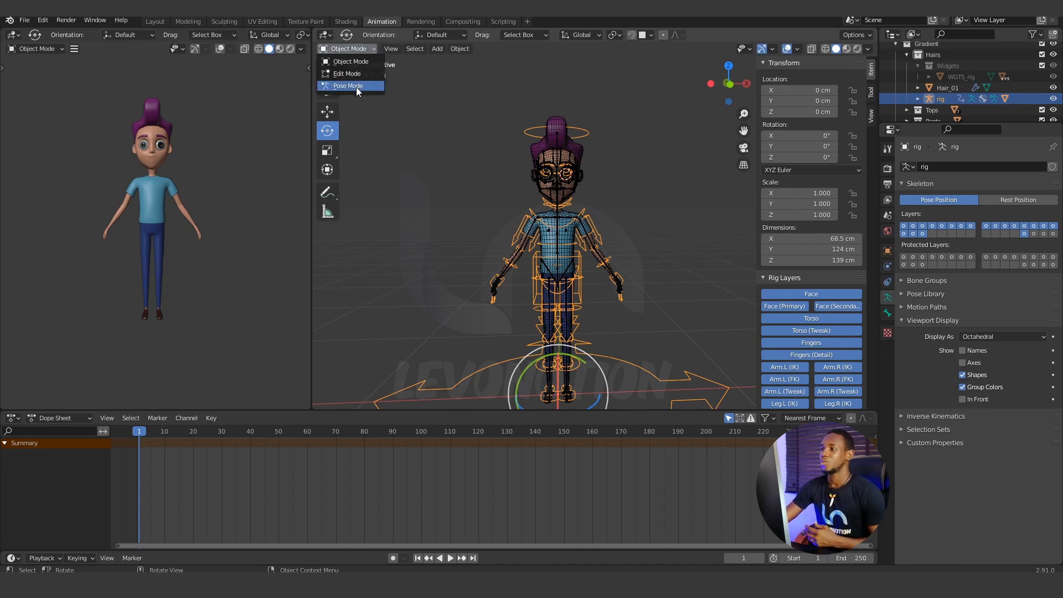
{"action": "left_click", "coordinate": [357, 86]}
{"action": "left_click", "coordinate": [575, 274]}
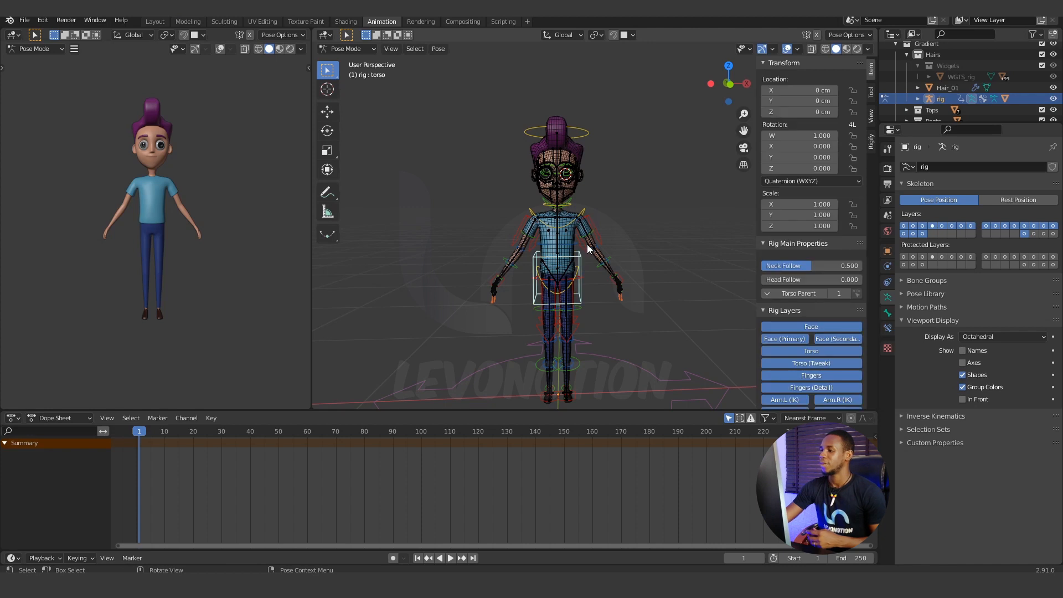
{"action": "key", "text": "g"}
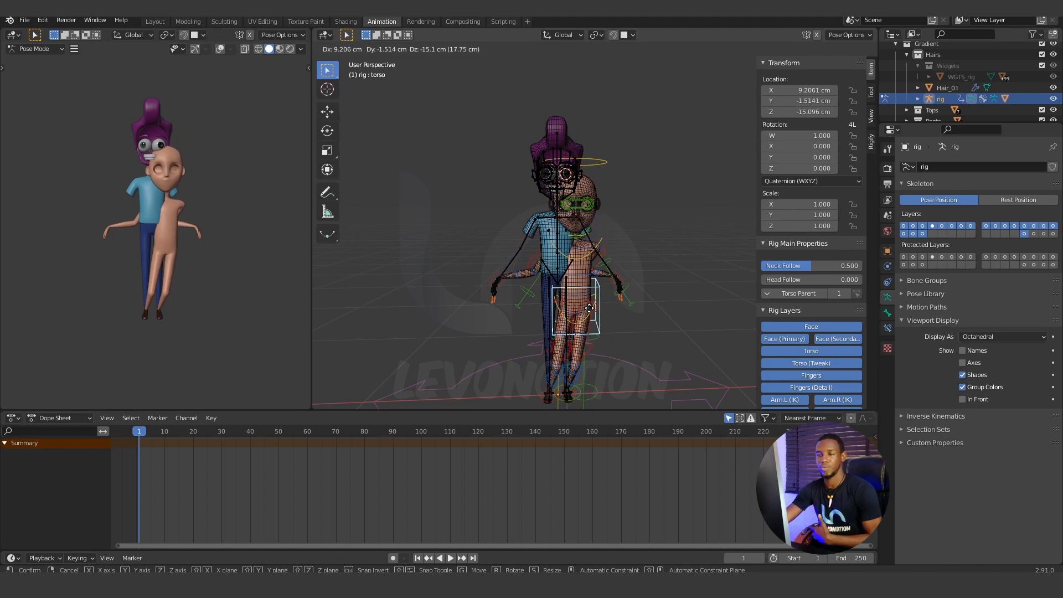
{"action": "right_click", "coordinate": [590, 308]}
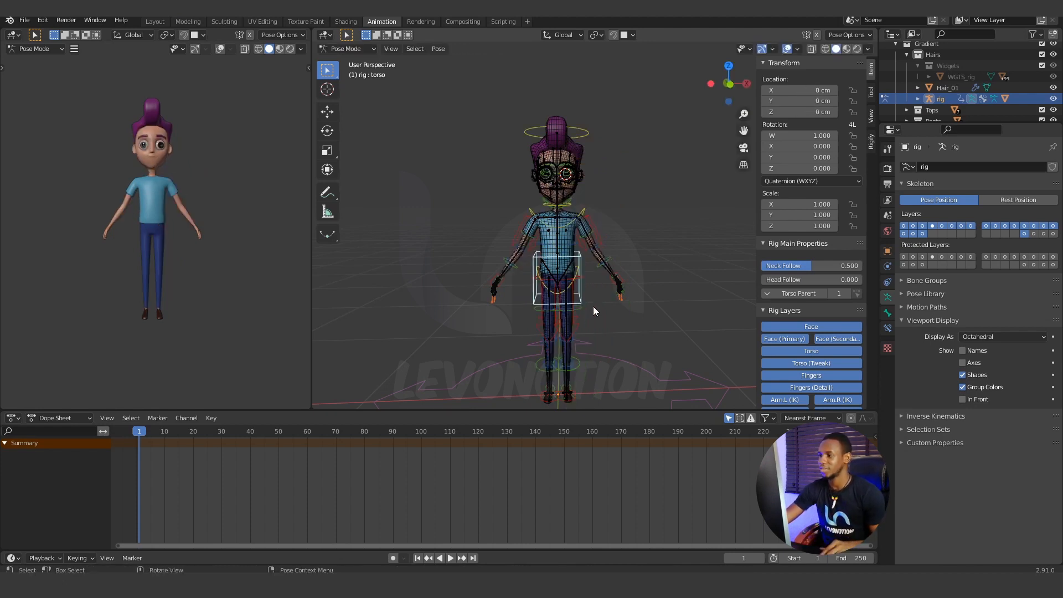
Return the generated rig to Object Mode and deselect it.
{"action": "scroll", "coordinate": [594, 315], "scroll_direction": "up", "scroll_amount": 5}
{"action": "middle_click_drag", "start_coordinate": [595, 281], "coordinate": [609, 163], "text": "shift"}
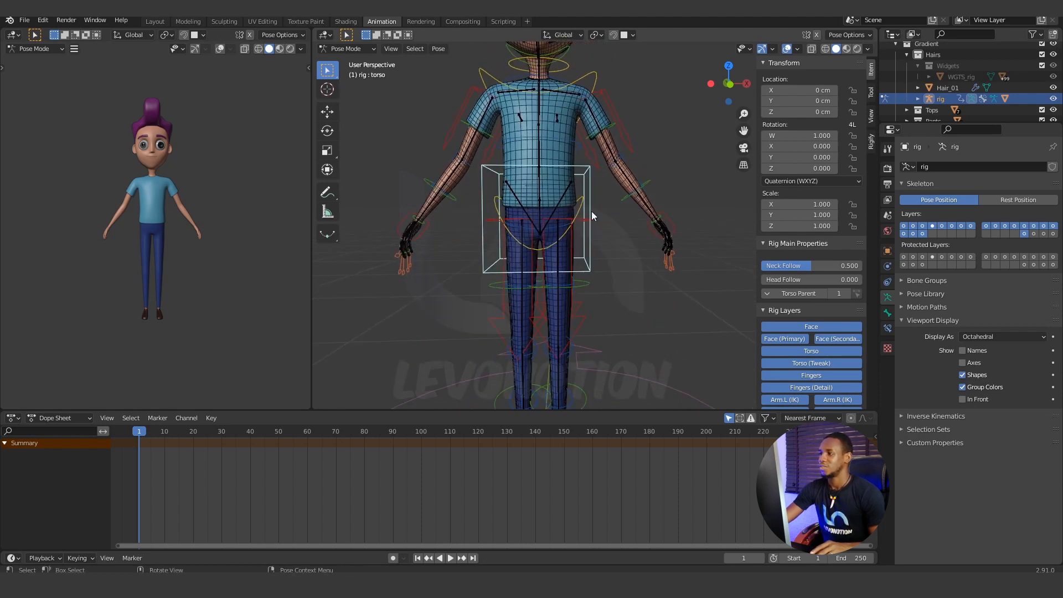
{"action": "middle_click_drag", "start_coordinate": [594, 245], "coordinate": [583, 165], "text": "shift"}
{"action": "left_click", "coordinate": [633, 137]}
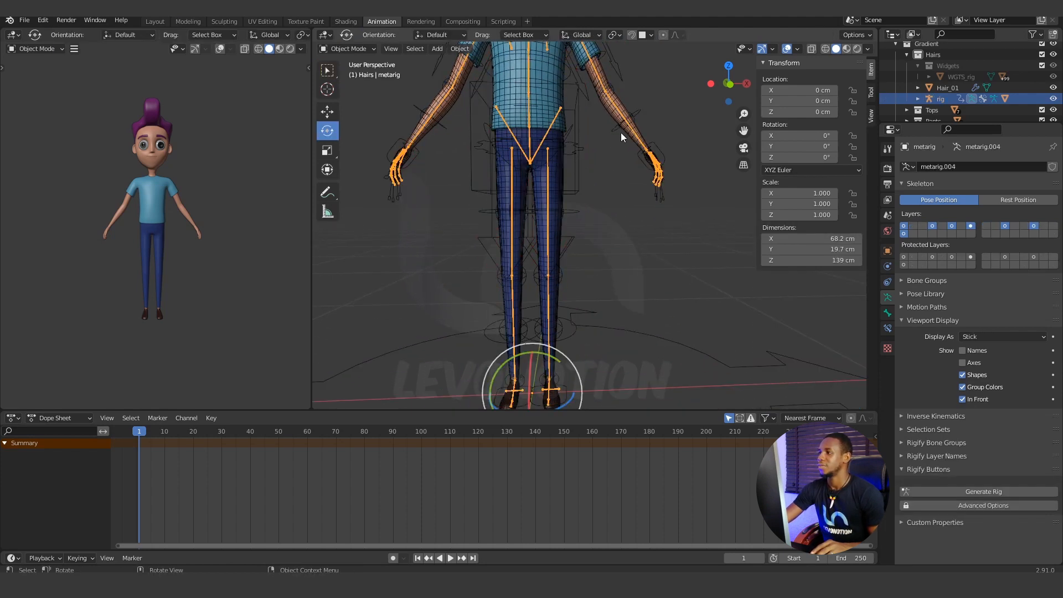
{"action": "left_click", "coordinate": [617, 130]}
{"action": "left_click", "coordinate": [356, 52]}
{"action": "left_click", "coordinate": [358, 61]}
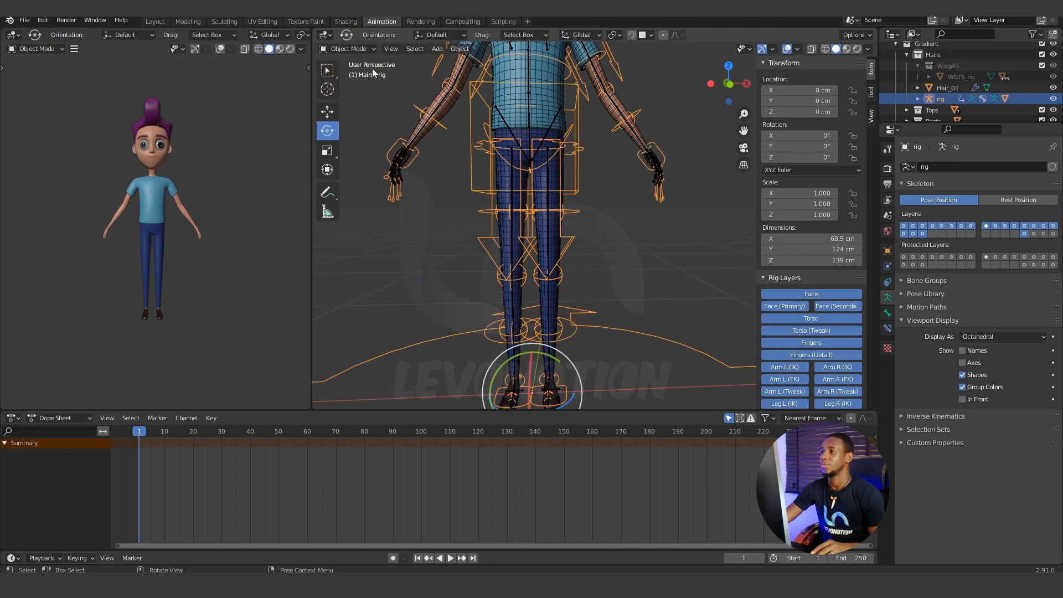
{"action": "left_click", "coordinate": [617, 197]}
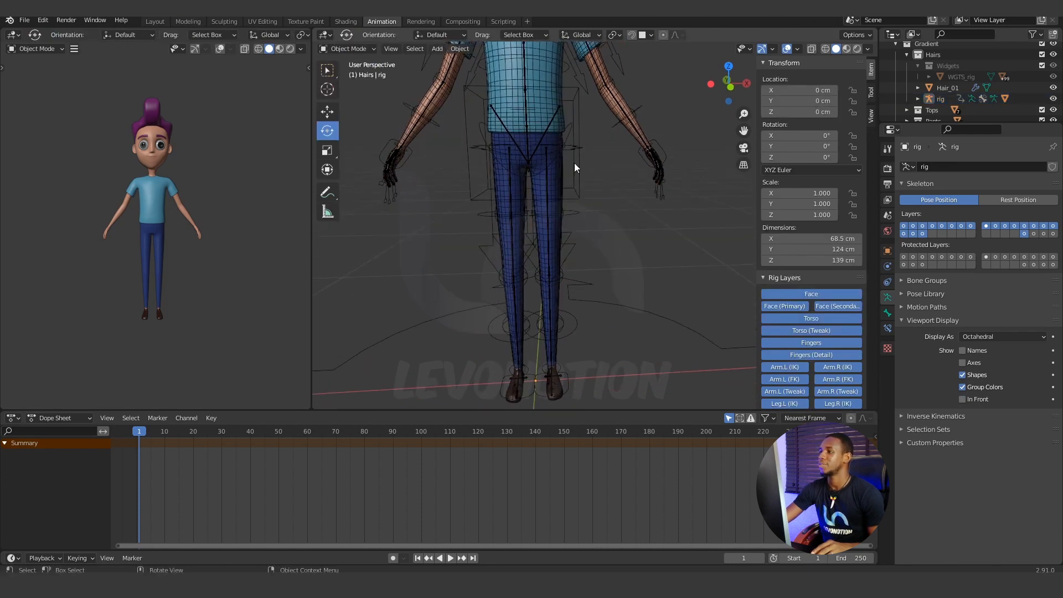
Give the Trousal mesh an Armature modifier placed above Subdivision, with rig as its object.
{"action": "left_click", "coordinate": [616, 109]}
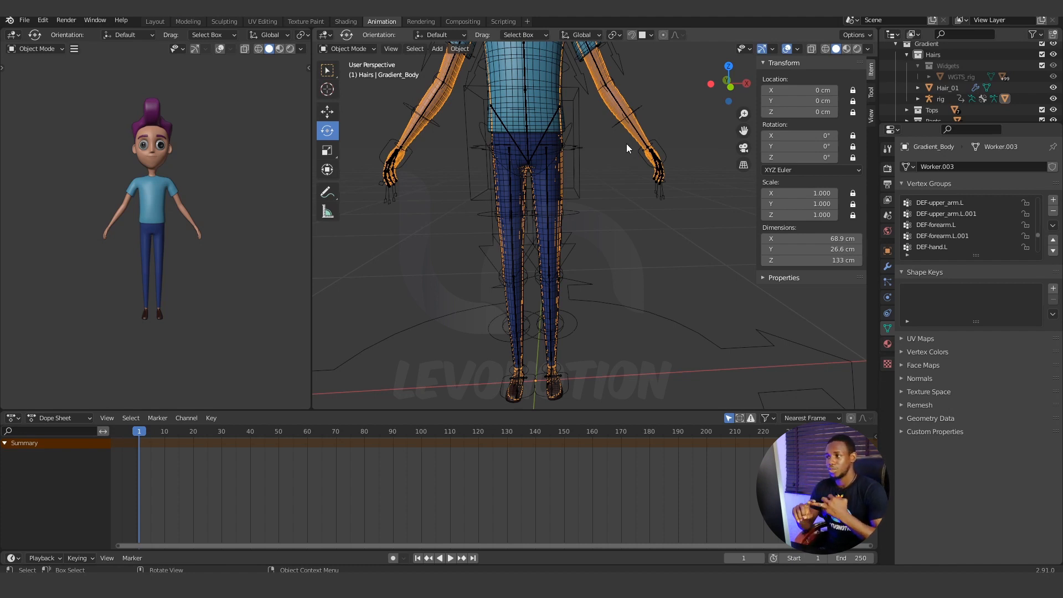
{"action": "left_click", "coordinate": [535, 186]}
{"action": "left_click", "coordinate": [542, 188]}
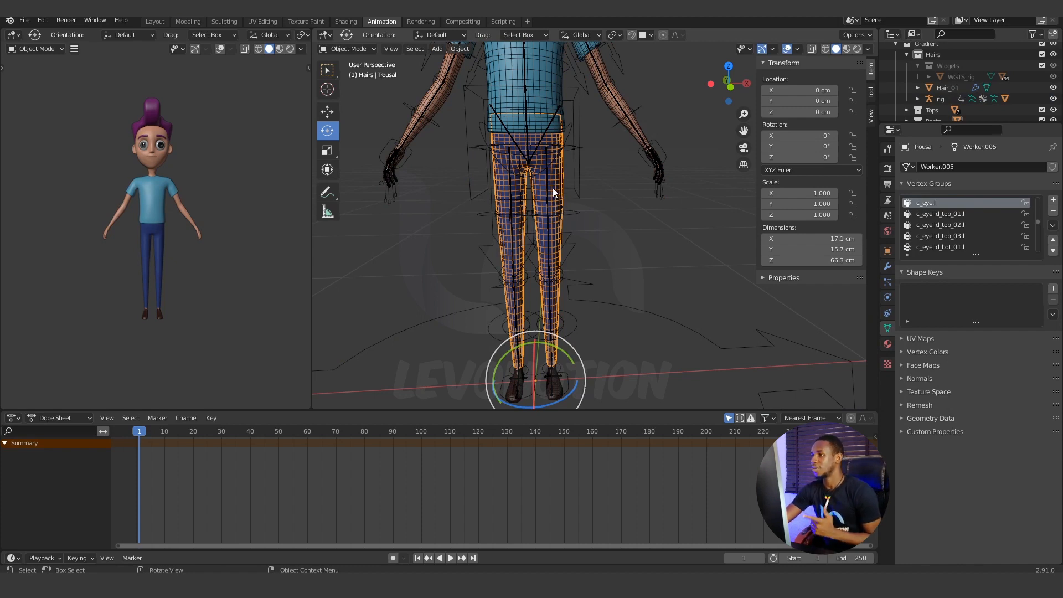
{"action": "left_click", "coordinate": [887, 267]}
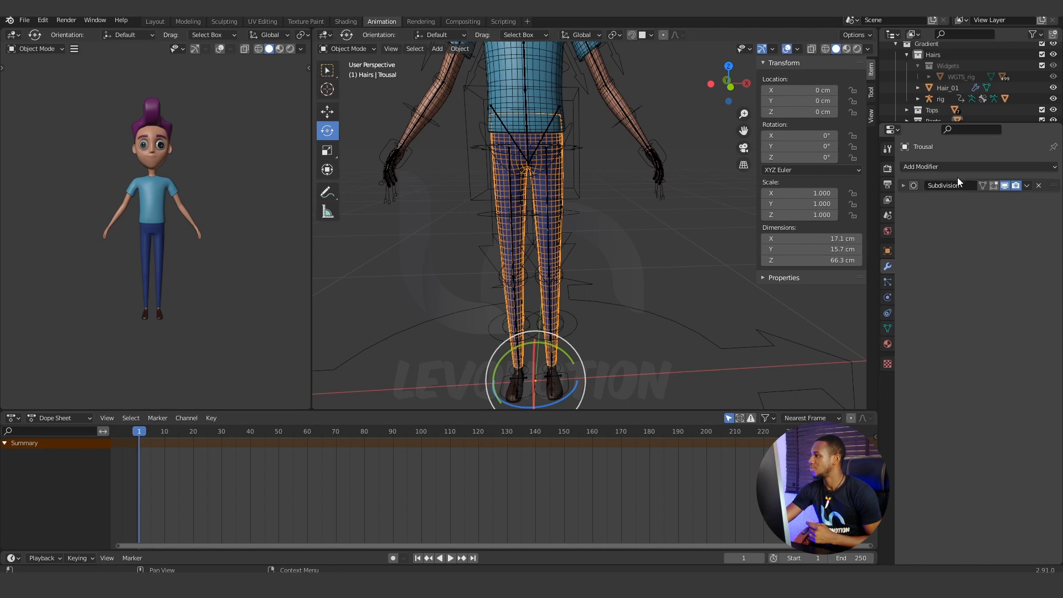
{"action": "left_click", "coordinate": [964, 167]}
{"action": "left_click", "coordinate": [925, 198]}
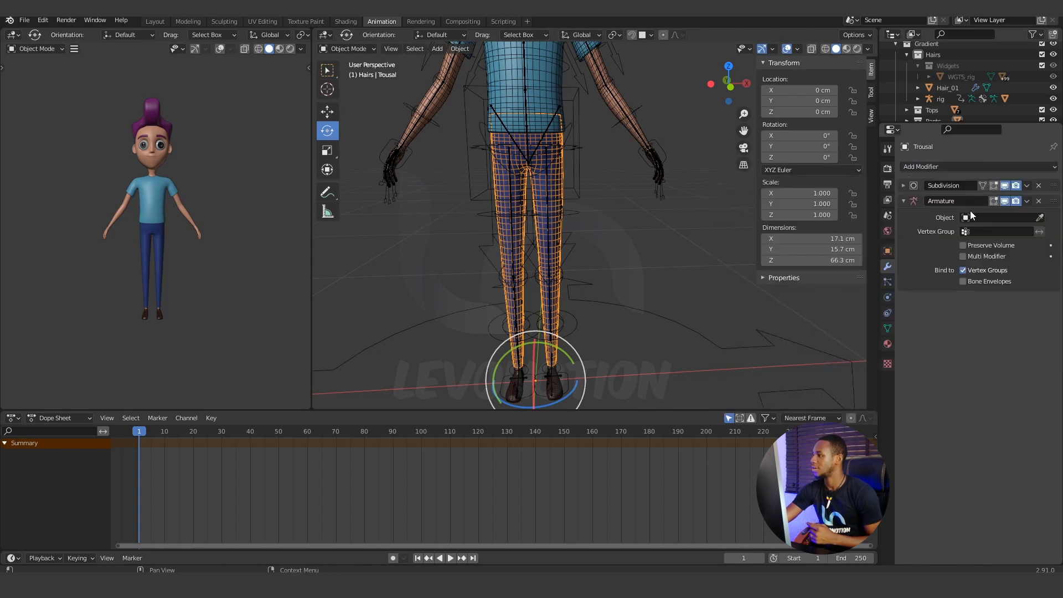
{"action": "left_click_drag", "start_coordinate": [1054, 190], "coordinate": [1053, 187]}
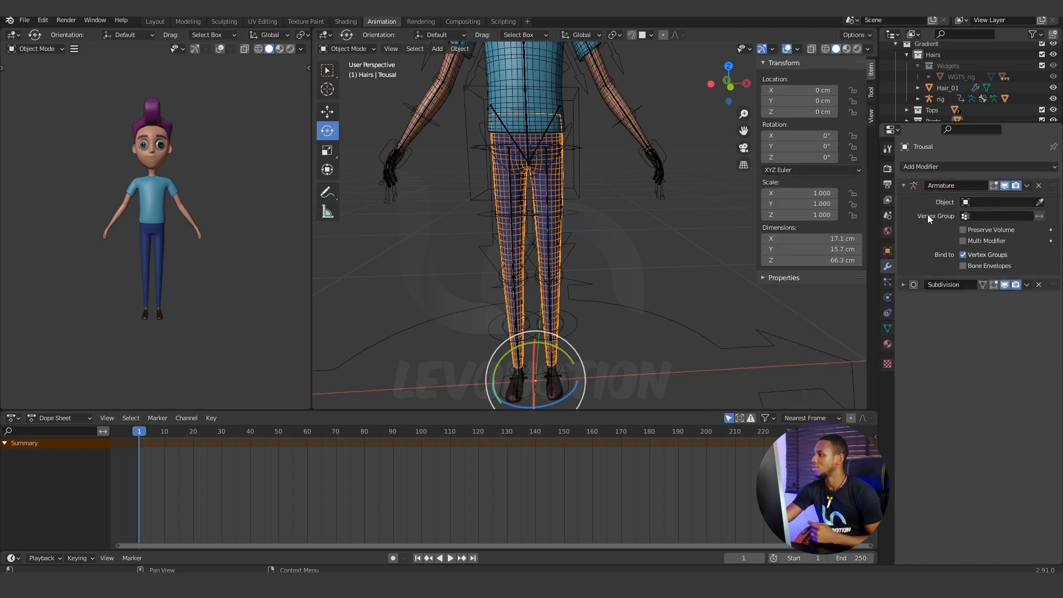
{"action": "left_click", "coordinate": [997, 202]}
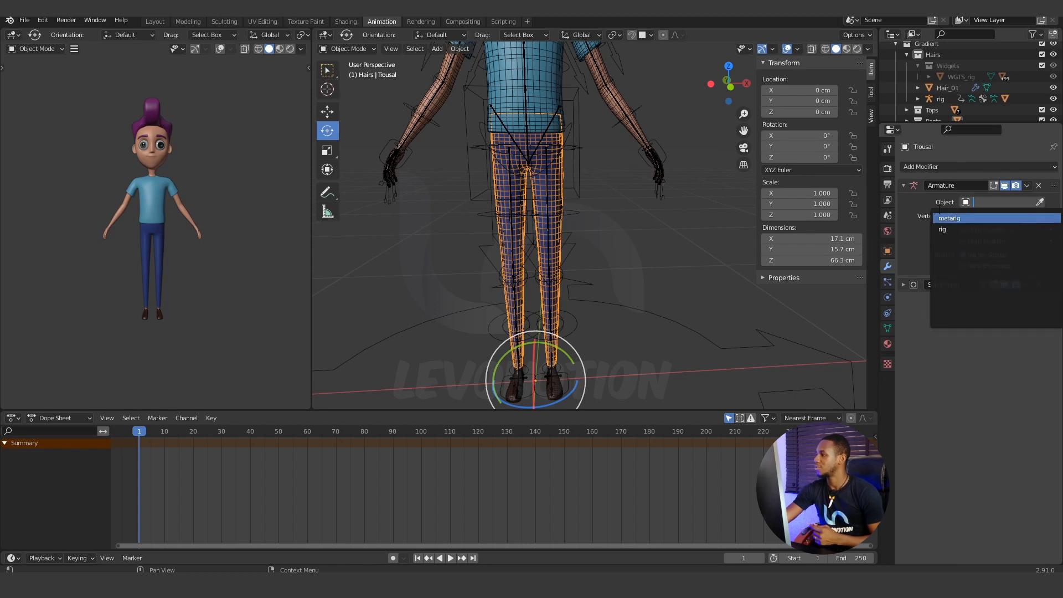
{"action": "left_click", "coordinate": [945, 230]}
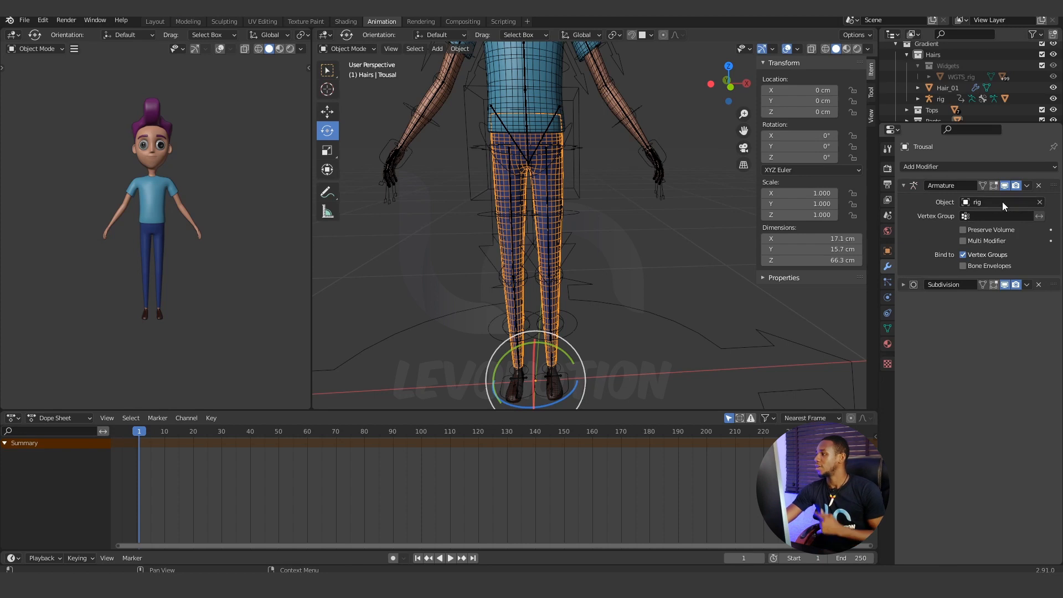
Select Gradient_Body together with Trousal as the active mesh, and switch to Weight Paint mode.
{"action": "left_click", "coordinate": [613, 108]}
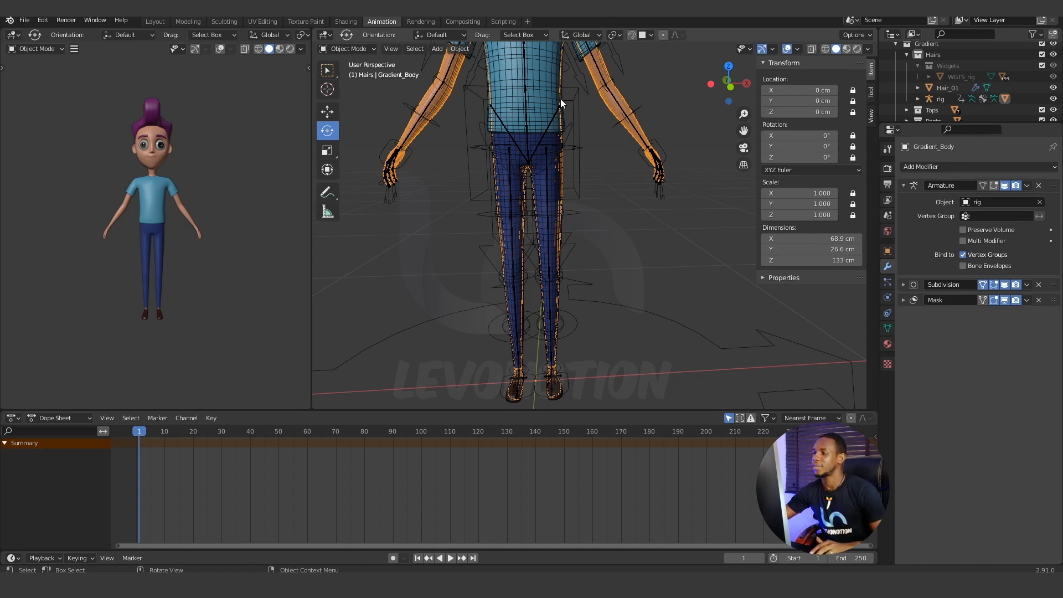
{"action": "left_click", "coordinate": [594, 210]}
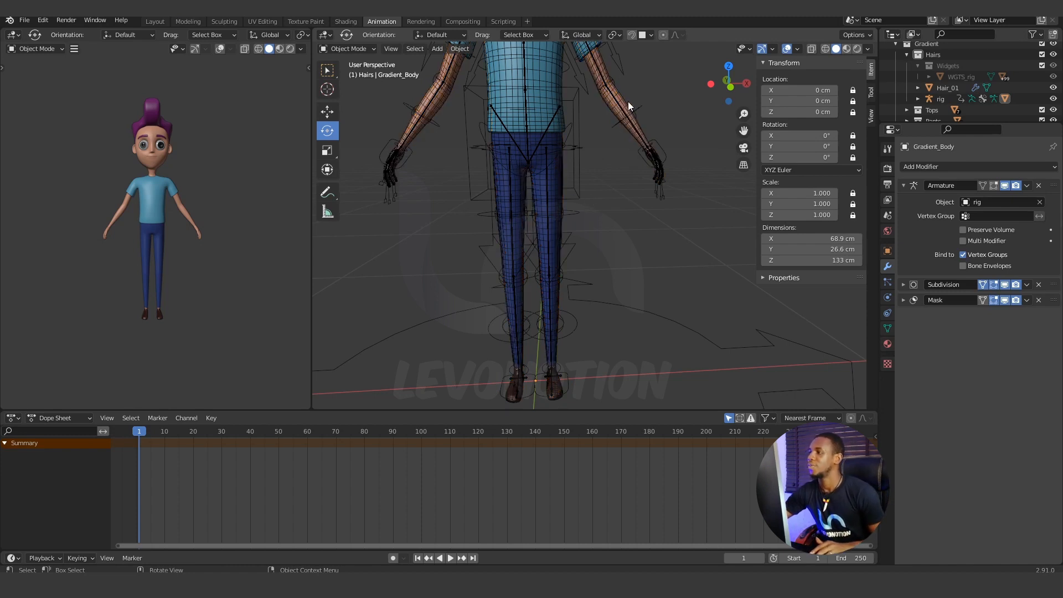
{"action": "left_click", "coordinate": [628, 101]}
{"action": "left_click", "coordinate": [555, 189], "text": "shift"}
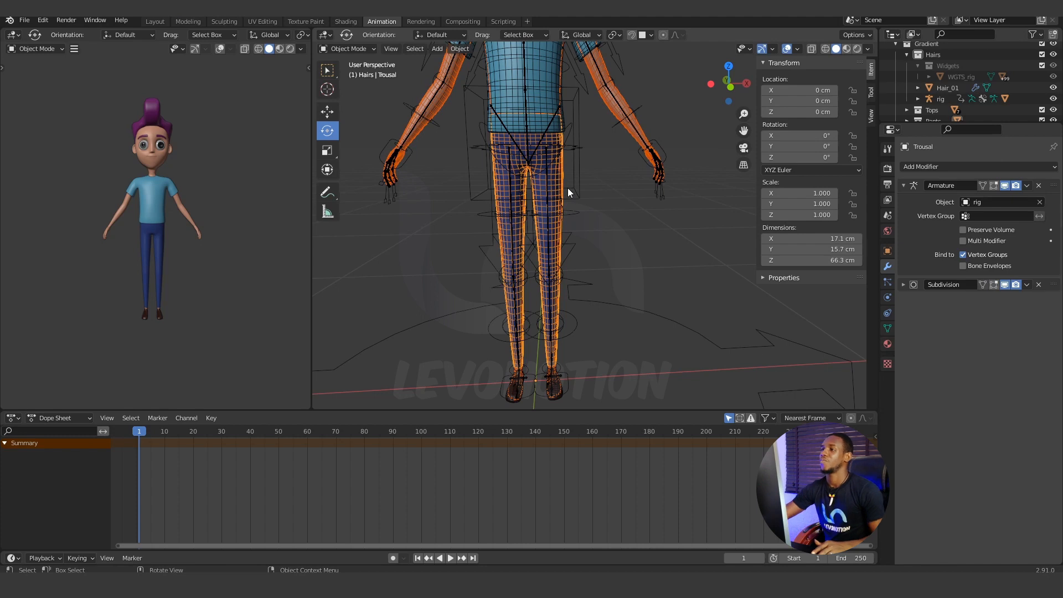
{"action": "left_click", "coordinate": [372, 49]}
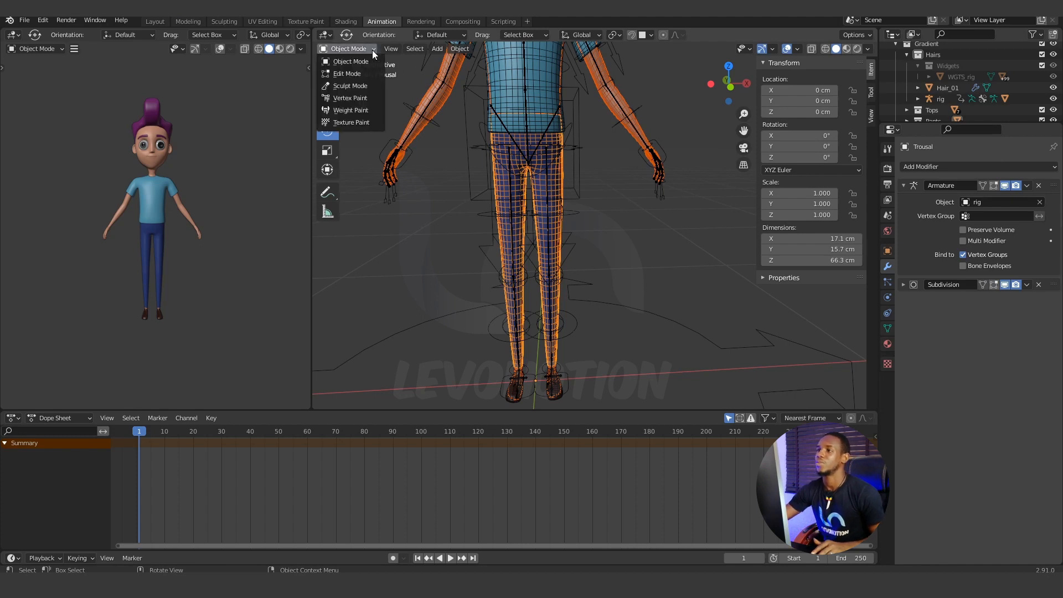
{"action": "left_click", "coordinate": [370, 110]}
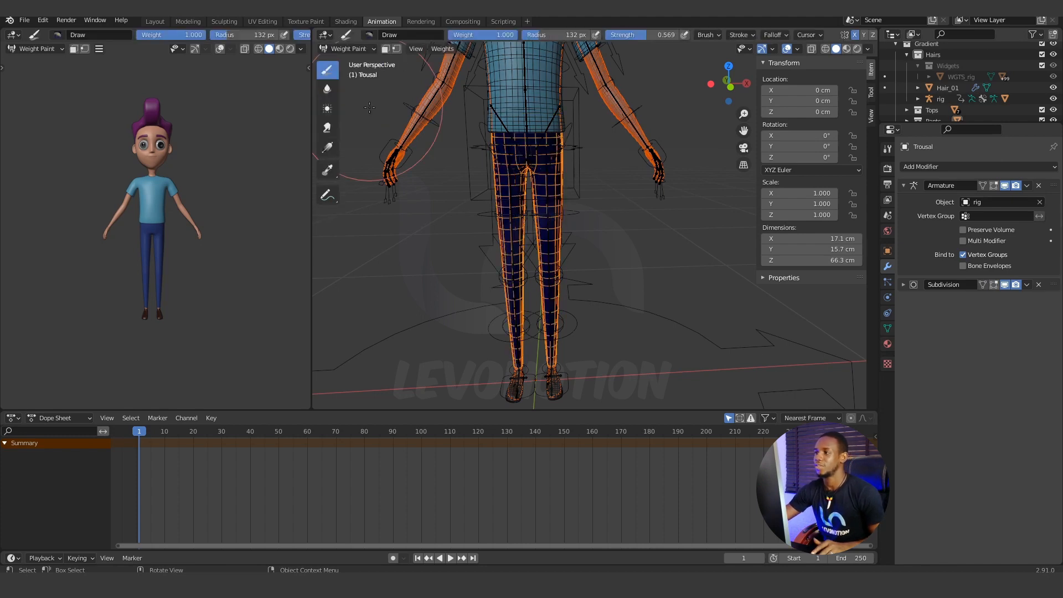
Transfer the weights from Gradient_Body to Trousal, with the source layers selection set to By Name.
{"action": "left_click", "coordinate": [434, 49]}
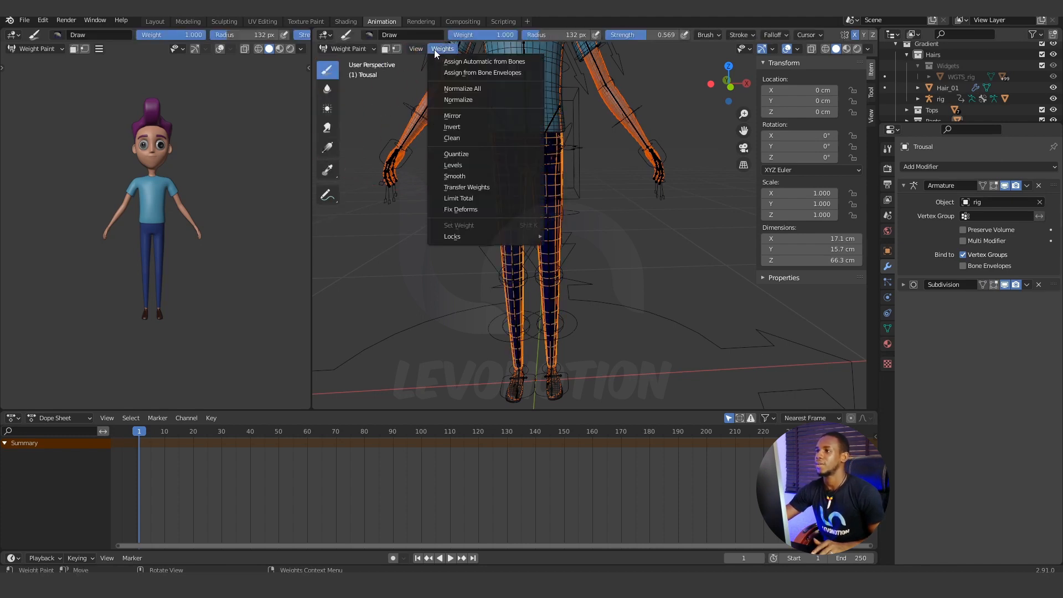
{"action": "left_click", "coordinate": [472, 188]}
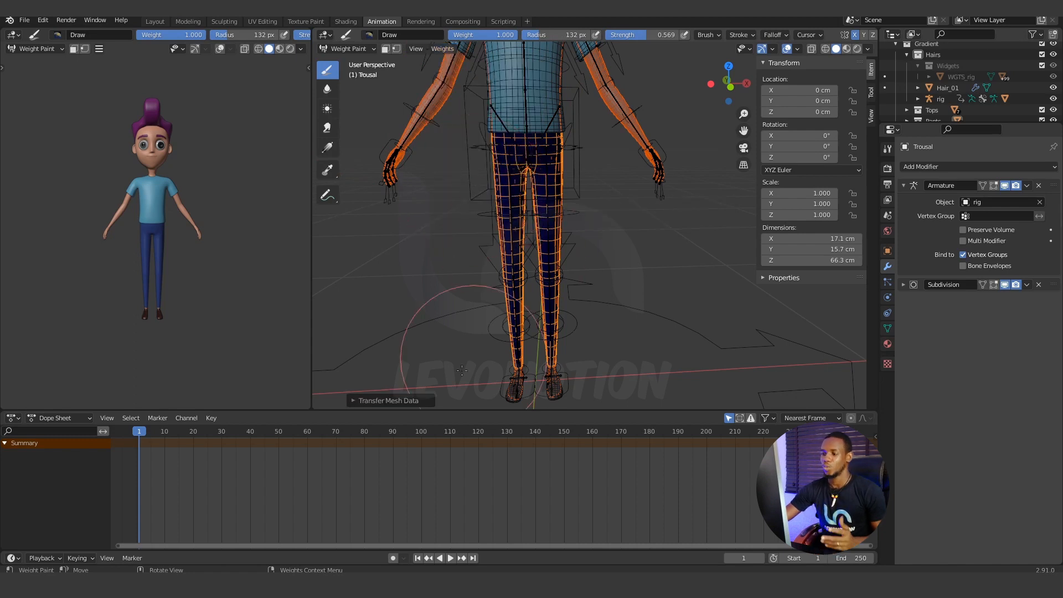
{"action": "left_click", "coordinate": [353, 400]}
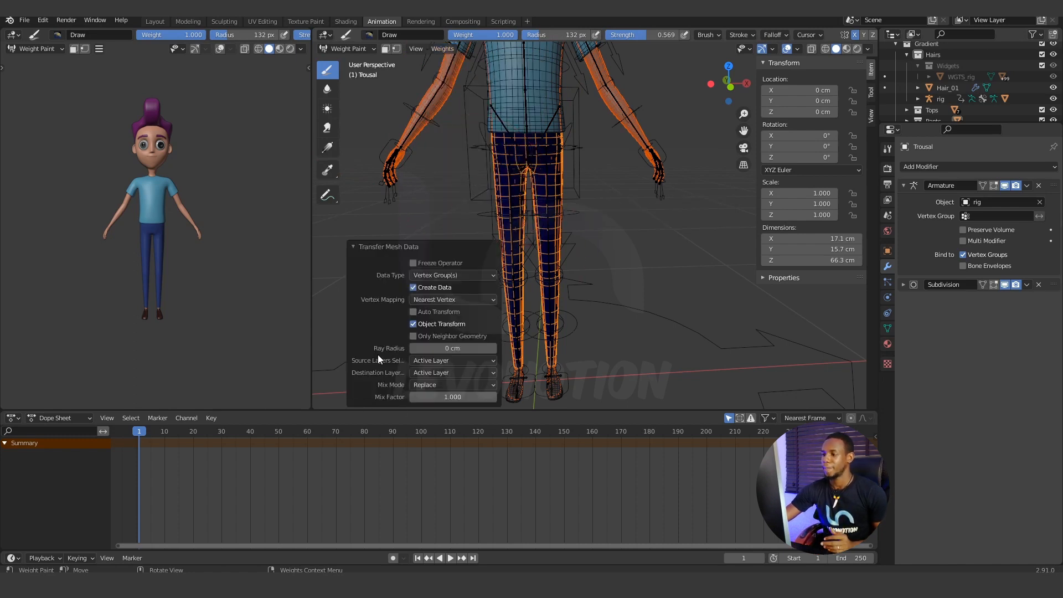
{"action": "left_click", "coordinate": [435, 361]}
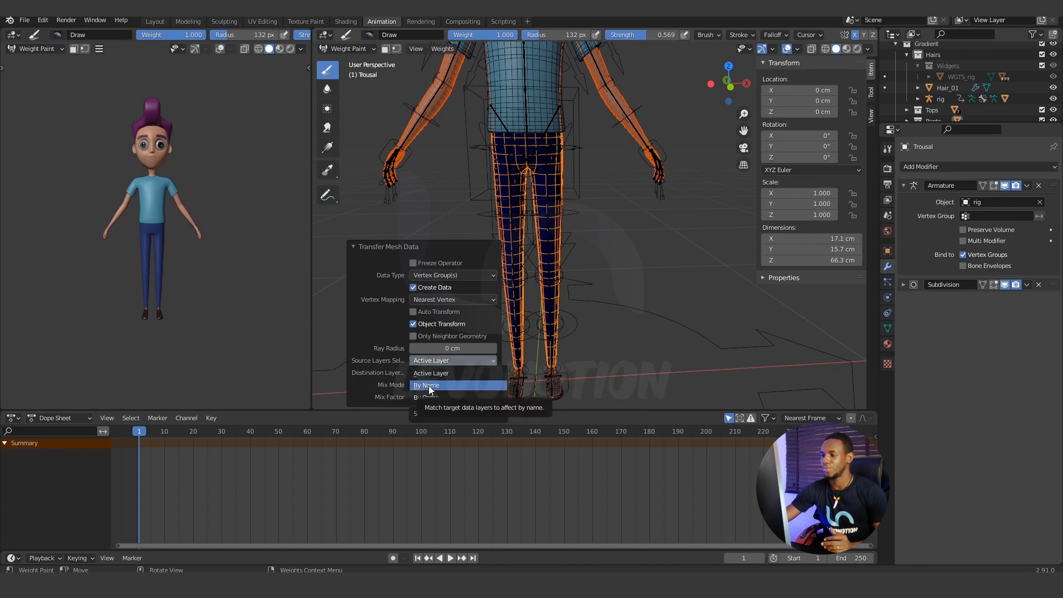
{"action": "left_click", "coordinate": [443, 385]}
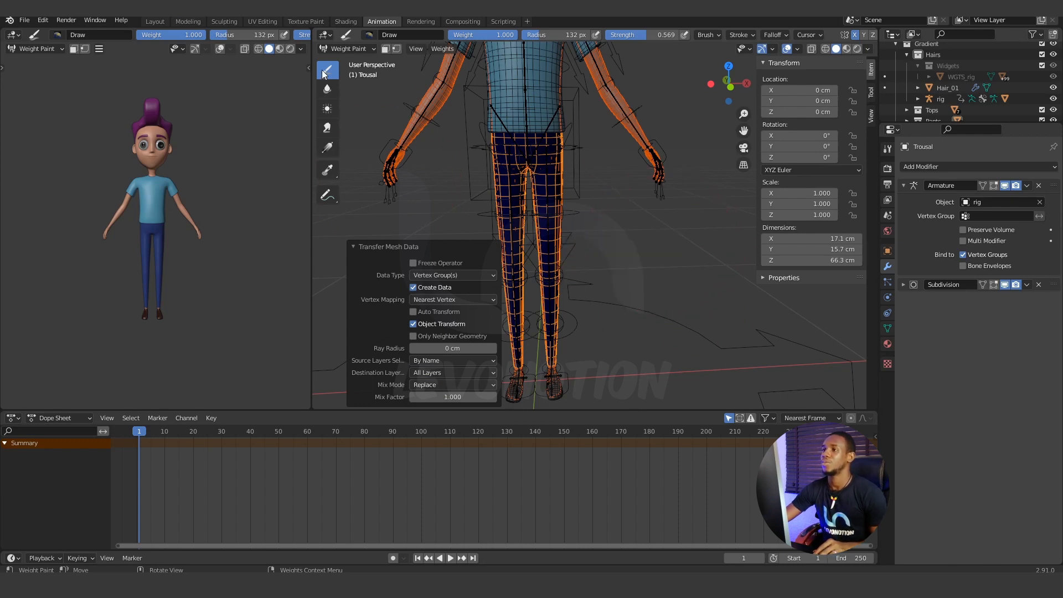
Return Trousal to Object Mode, and put the generated rig into Pose Mode.
{"action": "left_click", "coordinate": [348, 49]}
{"action": "left_click", "coordinate": [347, 62]}
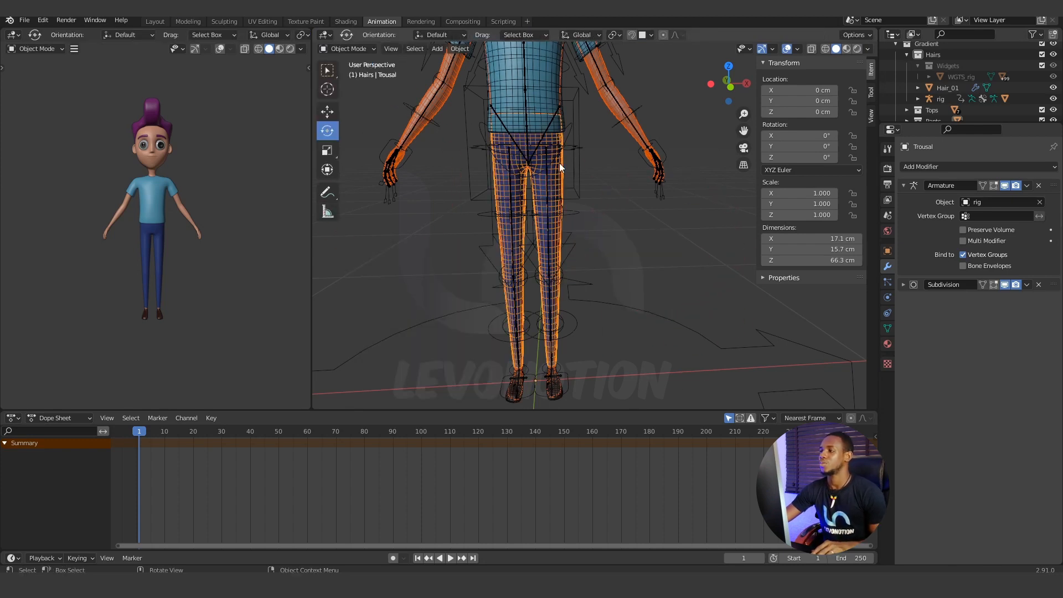
{"action": "left_click", "coordinate": [579, 186]}
{"action": "left_click", "coordinate": [358, 49]}
{"action": "left_click", "coordinate": [360, 87]}
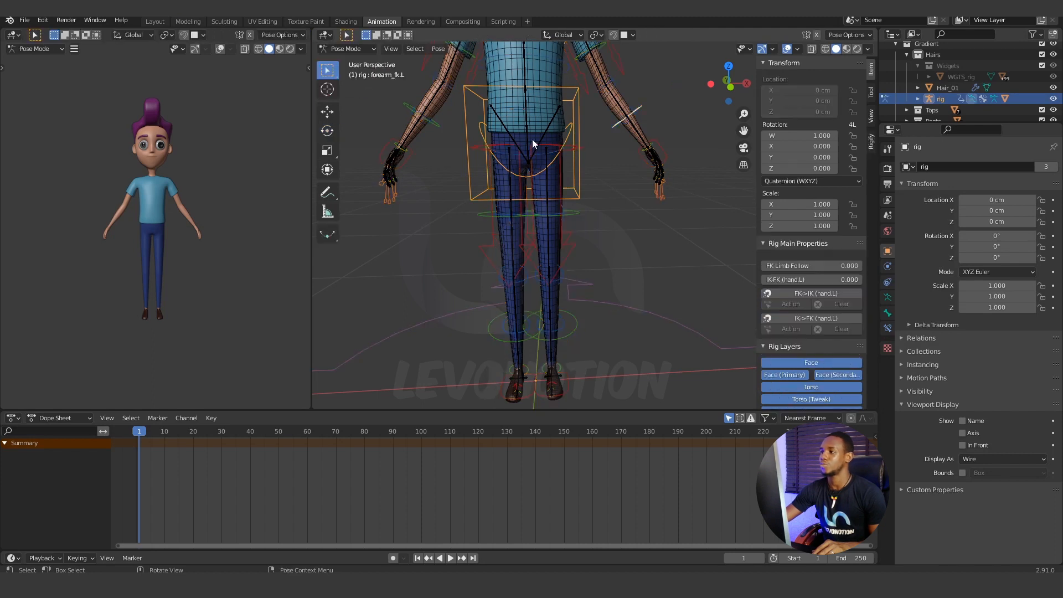
Test how the trousers follow the rig with a cancelled move of the torso control, and return the rig to Object Mode.
{"action": "left_click", "coordinate": [579, 174]}
{"action": "scroll", "coordinate": [586, 211], "scroll_direction": "down", "scroll_amount": 2}
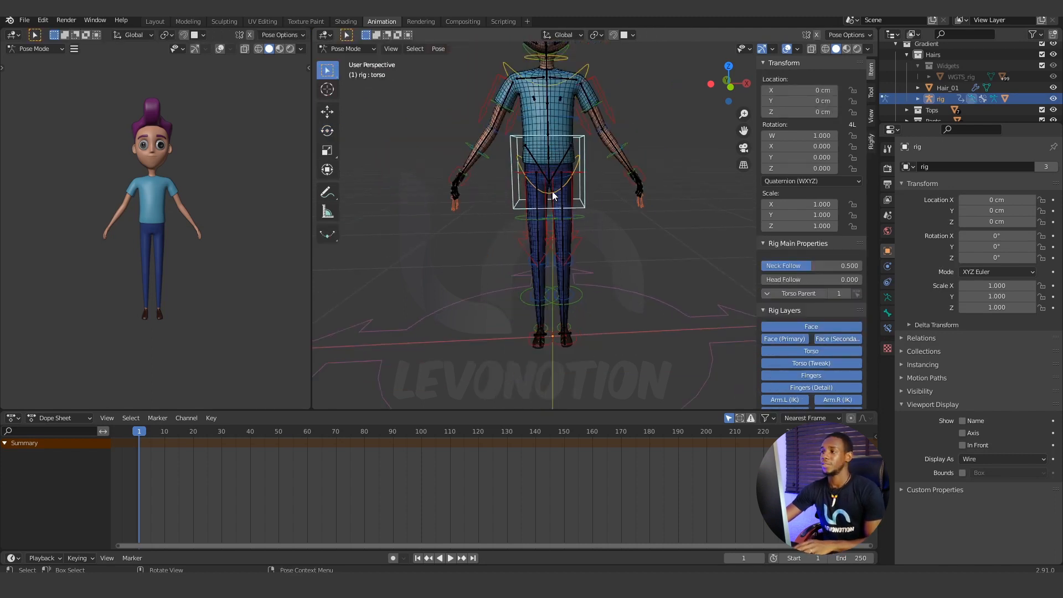
{"action": "key", "text": "g"}
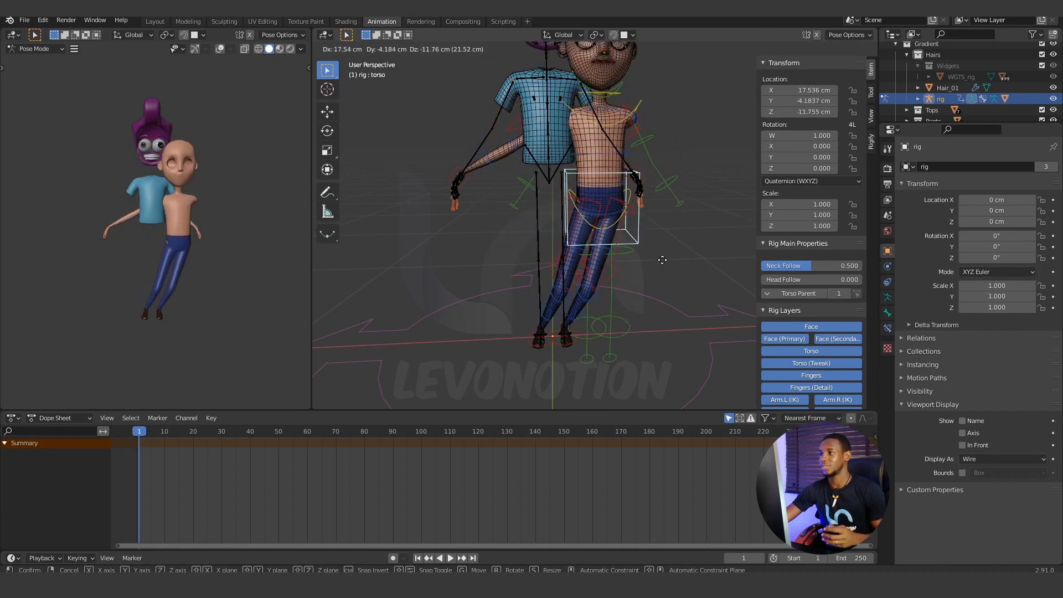
{"action": "right_click", "coordinate": [635, 238]}
{"action": "left_click", "coordinate": [564, 128]}
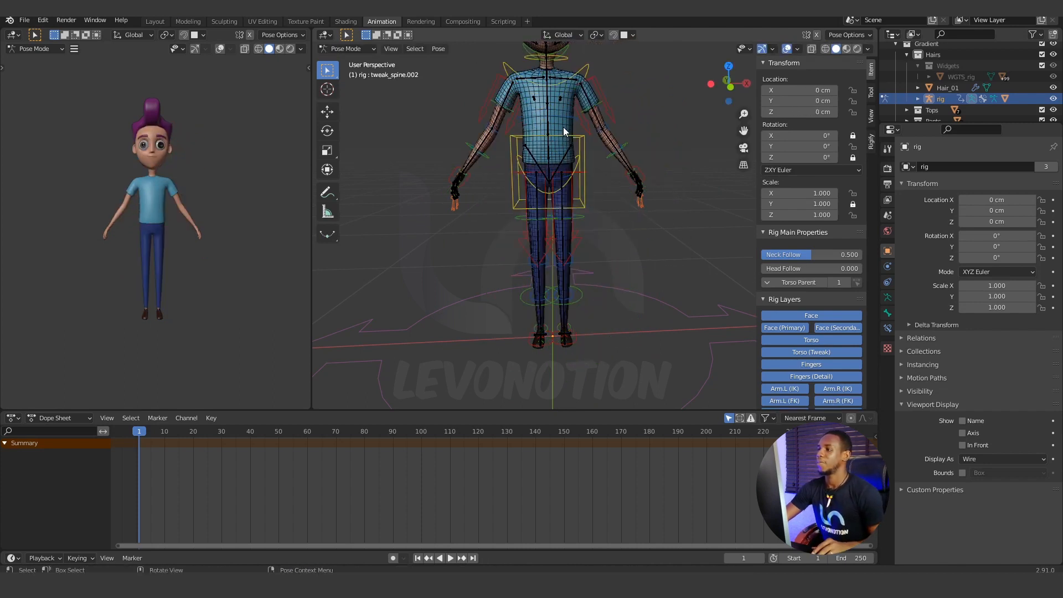
{"action": "left_click", "coordinate": [370, 50]}
{"action": "left_click", "coordinate": [350, 60]}
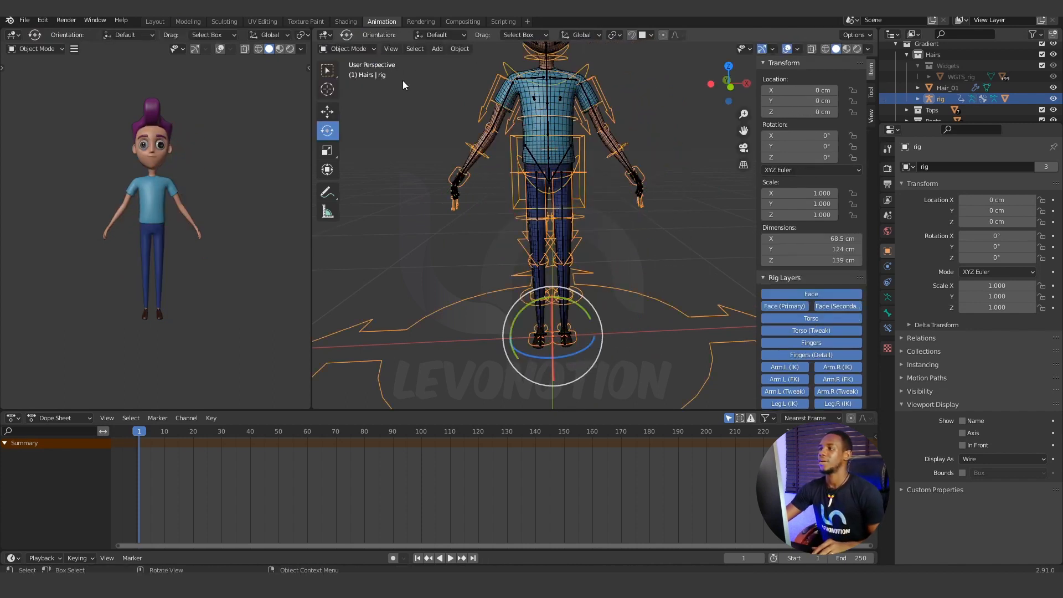
Give the T_Shirt mesh an Armature modifier placed above Solidify and Subdivision, with rig as its object.
{"action": "left_click", "coordinate": [563, 111]}
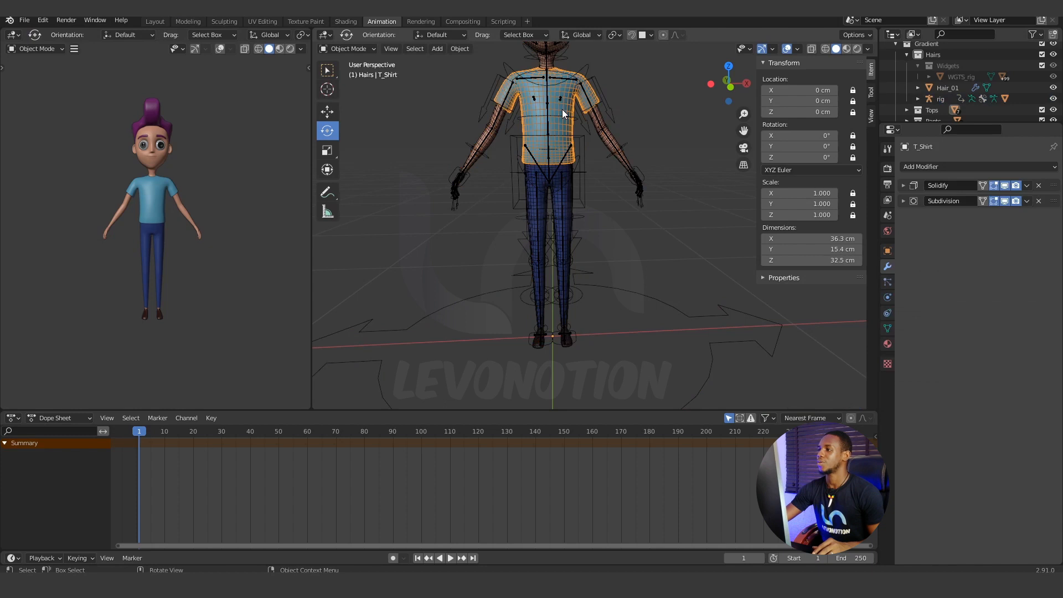
{"action": "left_click", "coordinate": [952, 167]}
{"action": "left_click", "coordinate": [924, 198]}
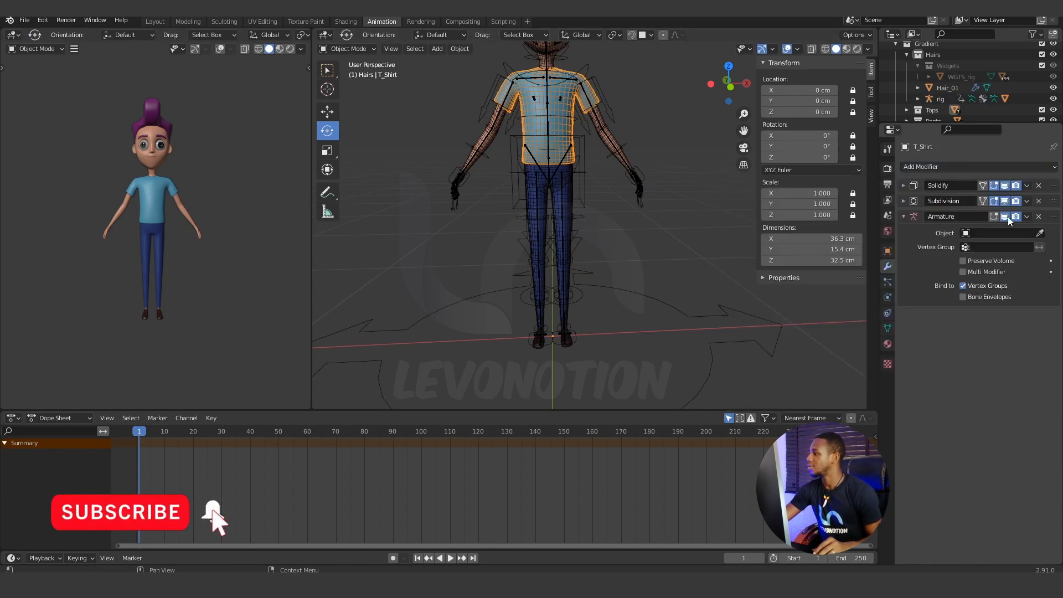
{"action": "left_click_drag", "start_coordinate": [1054, 216], "coordinate": [1054, 184]}
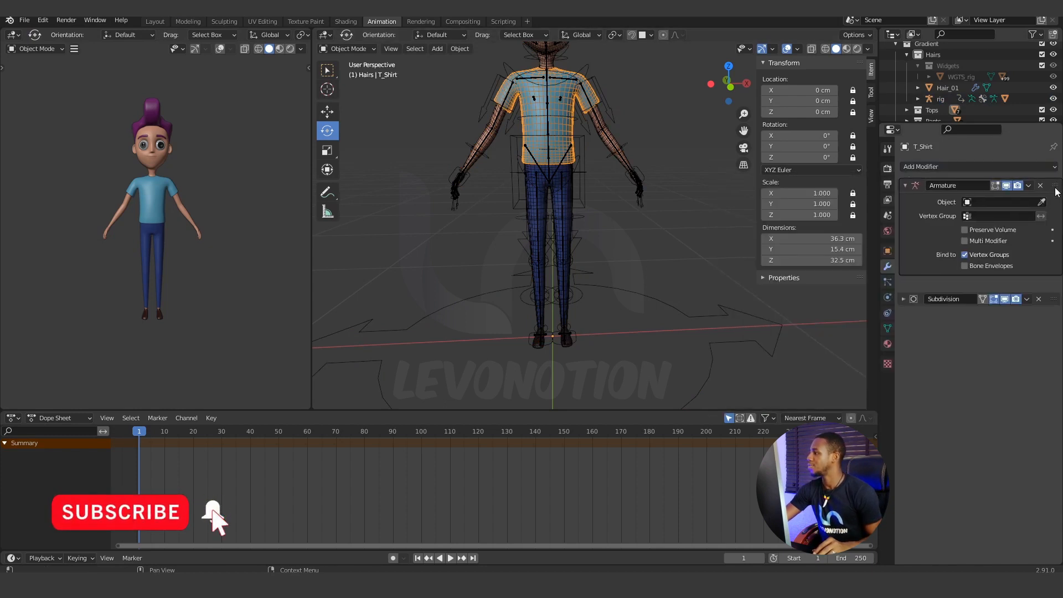
{"action": "left_click", "coordinate": [994, 203]}
{"action": "left_click", "coordinate": [943, 229]}
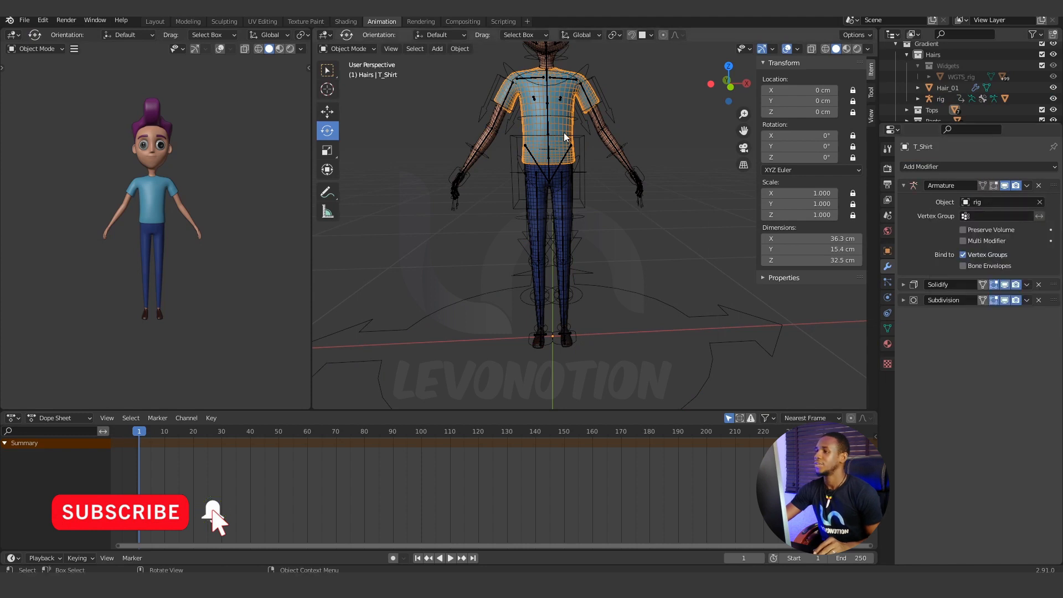
Select Gradient_Body together with T_Shirt as the active mesh, and switch to Weight Paint mode.
{"action": "left_click", "coordinate": [624, 160]}
{"action": "left_click", "coordinate": [625, 160]}
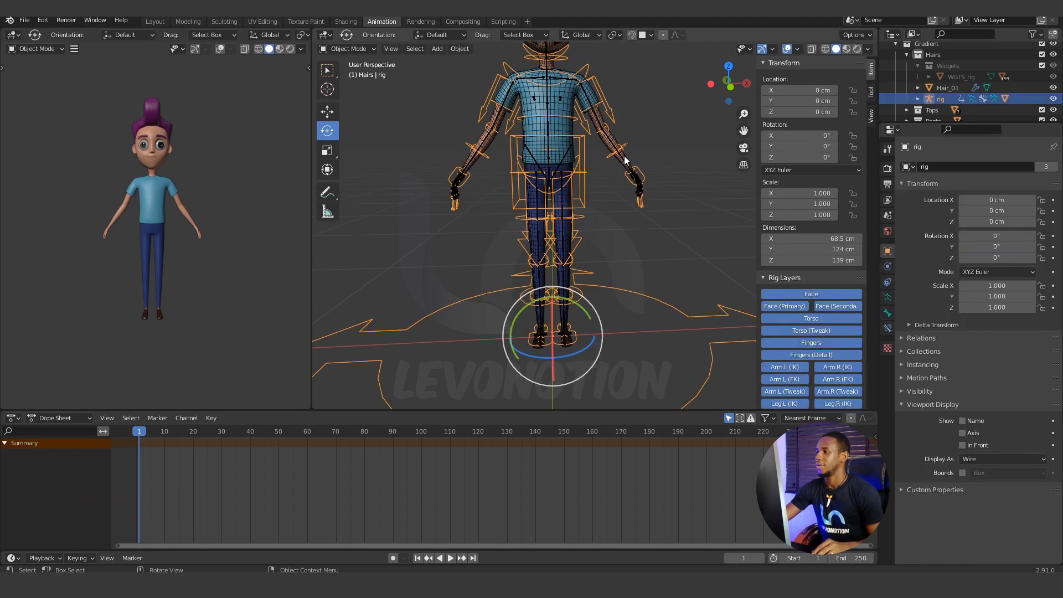
{"action": "left_click", "coordinate": [610, 129]}
{"action": "left_click", "coordinate": [530, 125]}
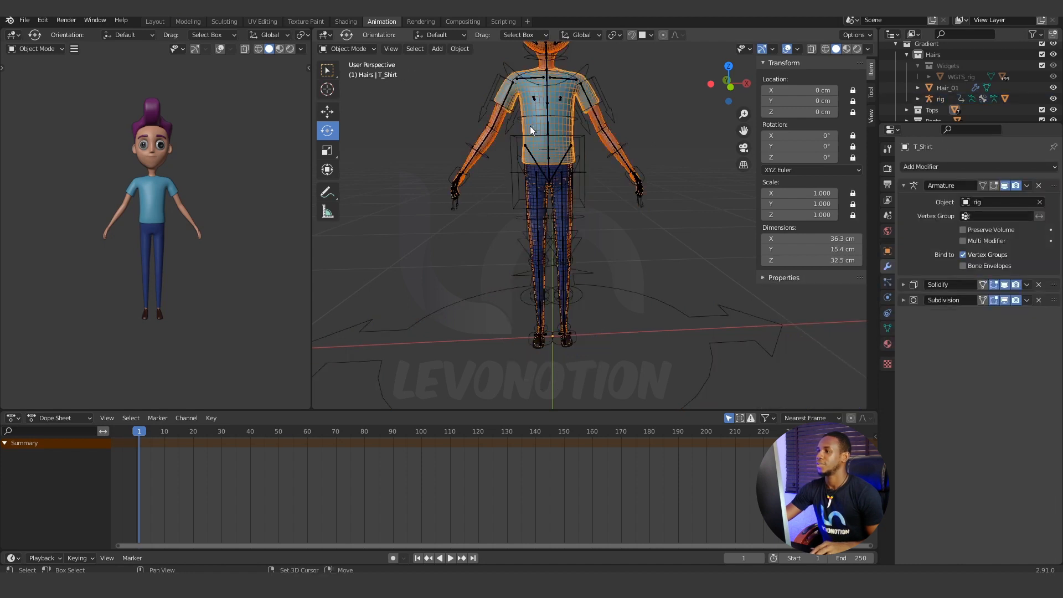
{"action": "left_click", "coordinate": [354, 49]}
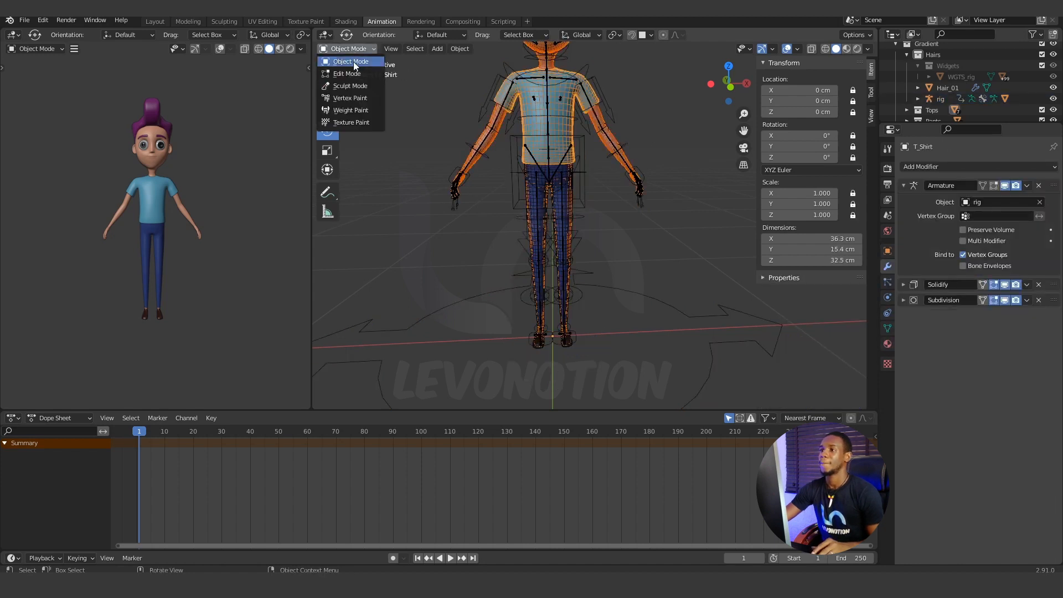
{"action": "left_click", "coordinate": [354, 109]}
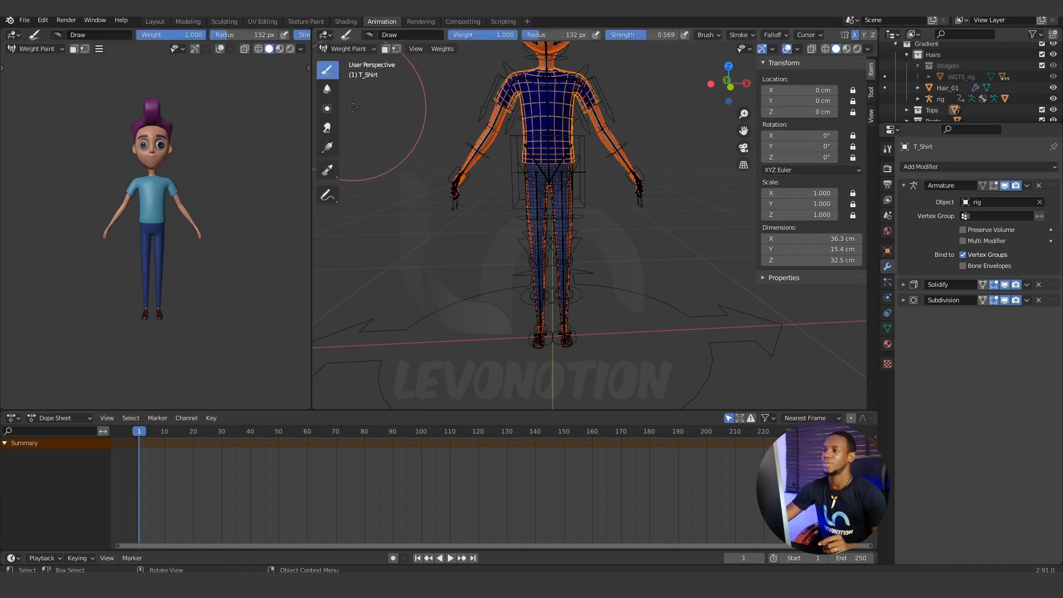
Transfer the weights from Gradient_Body to T_Shirt with source layers matched By Name, and return to Object Mode.
{"action": "left_click", "coordinate": [454, 48]}
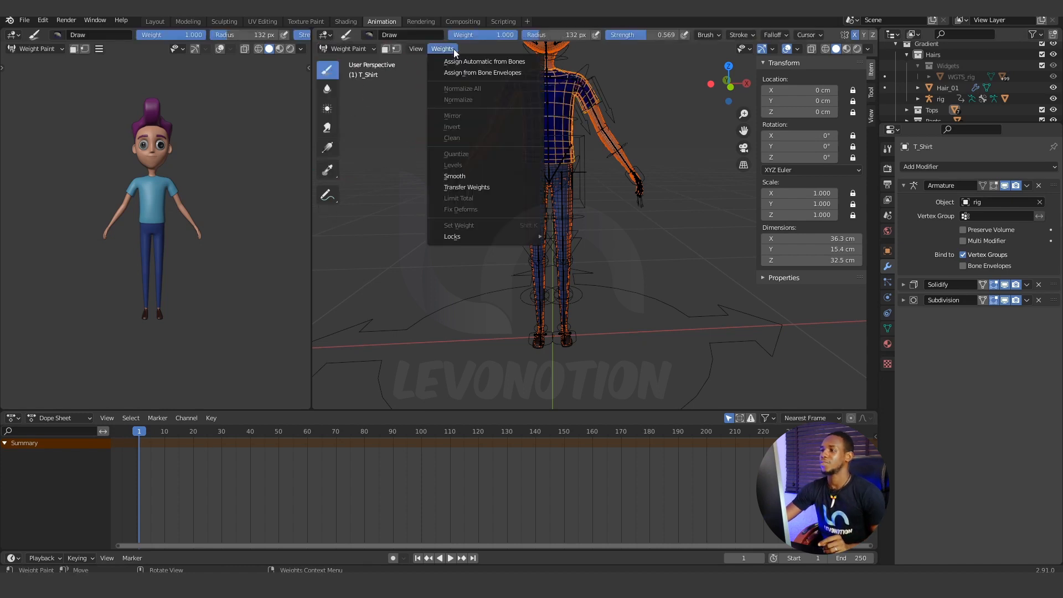
{"action": "left_click", "coordinate": [465, 187]}
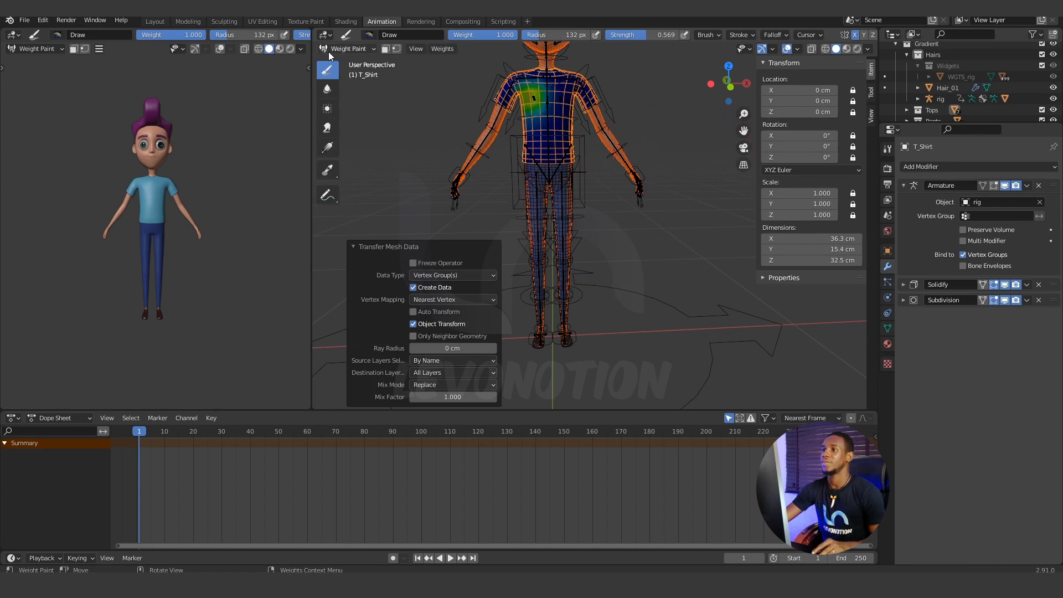
{"action": "left_click", "coordinate": [344, 50]}
{"action": "left_click", "coordinate": [350, 62]}
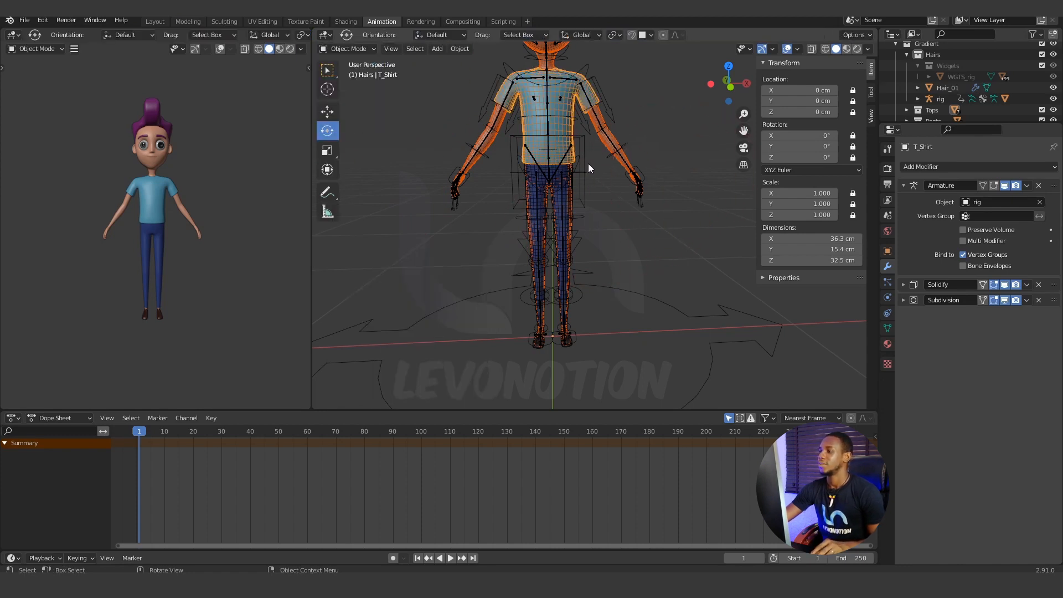
Put the rig into Pose Mode and test the shirt's deformation with a cancelled move of the torso control.
{"action": "left_click", "coordinate": [586, 162]}
{"action": "left_click", "coordinate": [346, 49]}
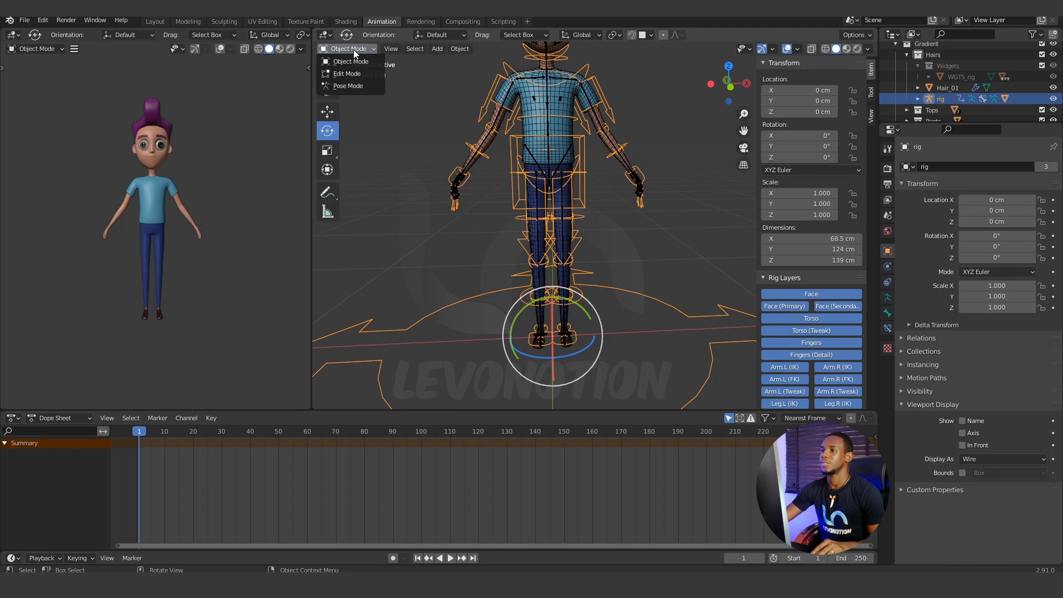
{"action": "left_click", "coordinate": [349, 86]}
{"action": "left_click", "coordinate": [584, 153]}
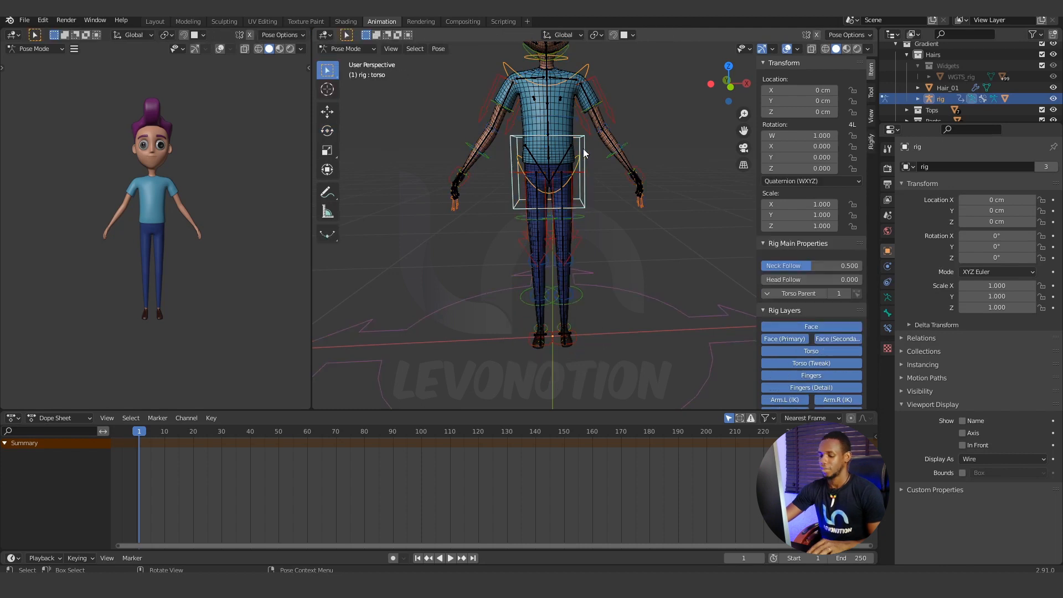
{"action": "key", "text": "g"}
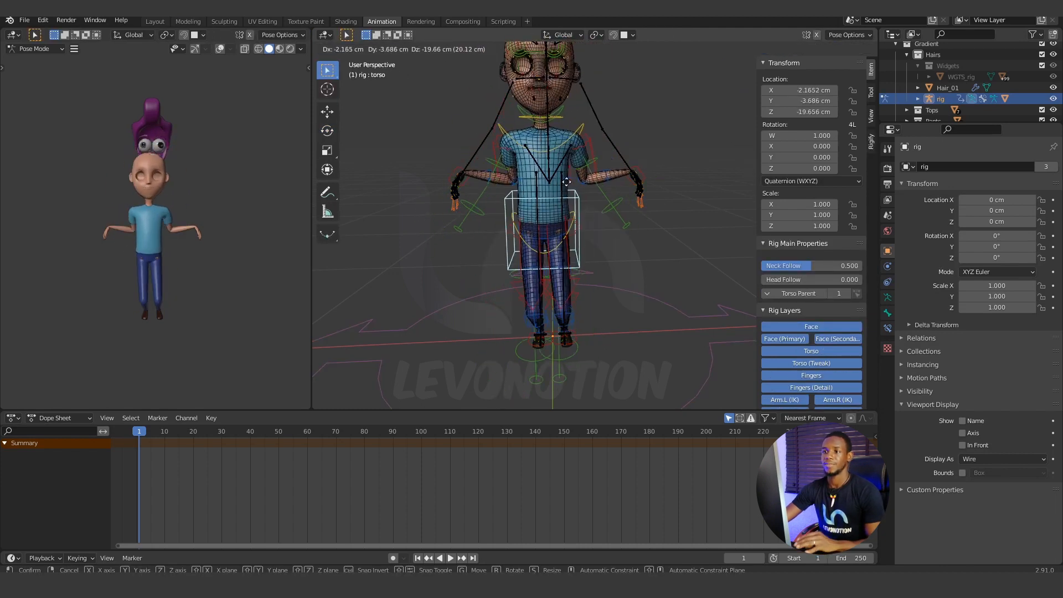
{"action": "key", "text": "Escape"}
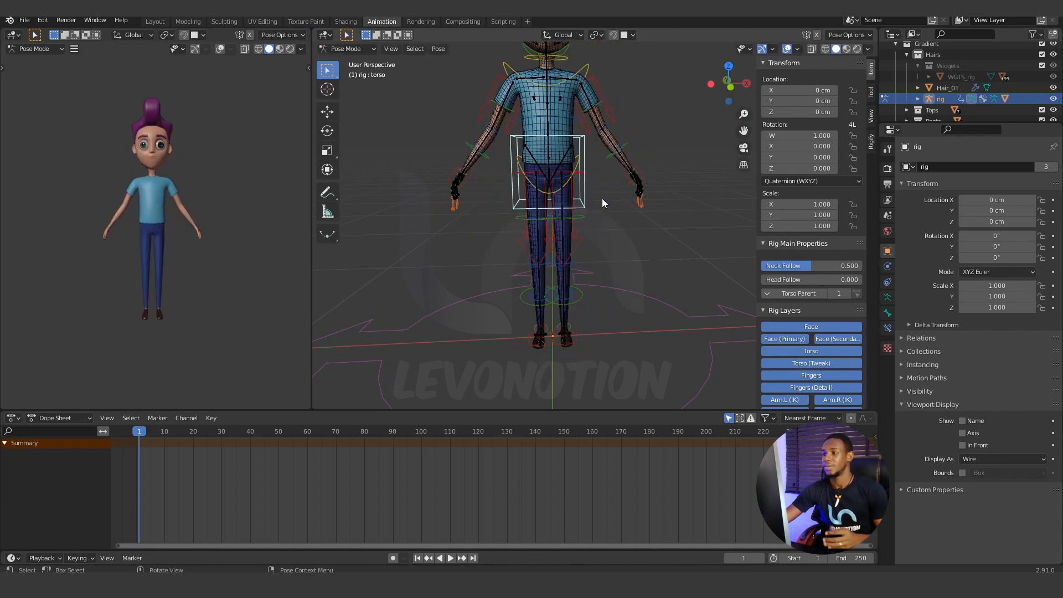
Test the leg and shoe with a cancelled move of the foot_ik.L control, and return the rig to Object Mode.
{"action": "left_click", "coordinate": [580, 334]}
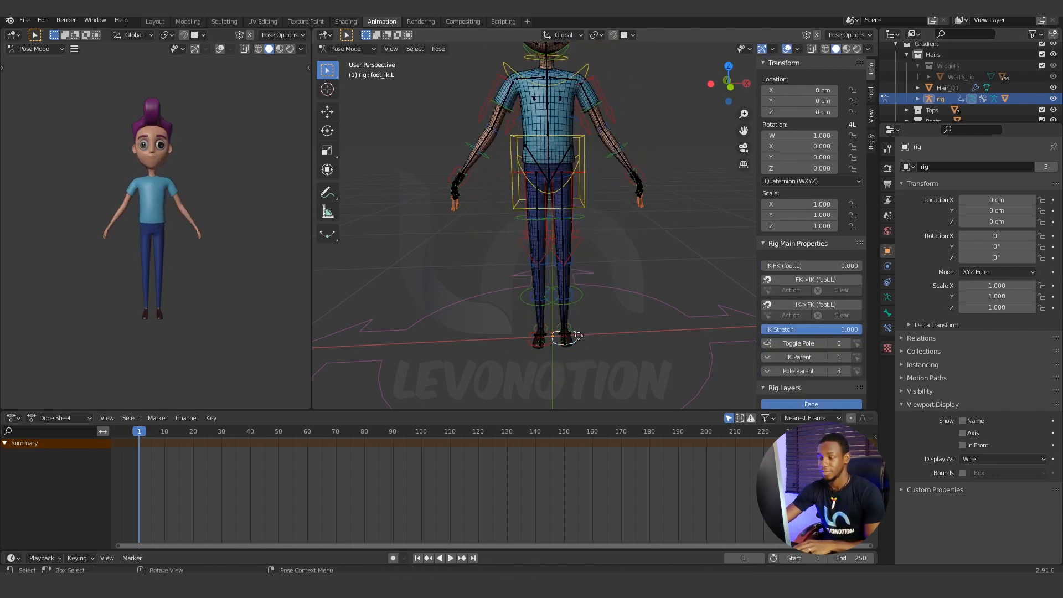
{"action": "key", "text": "g"}
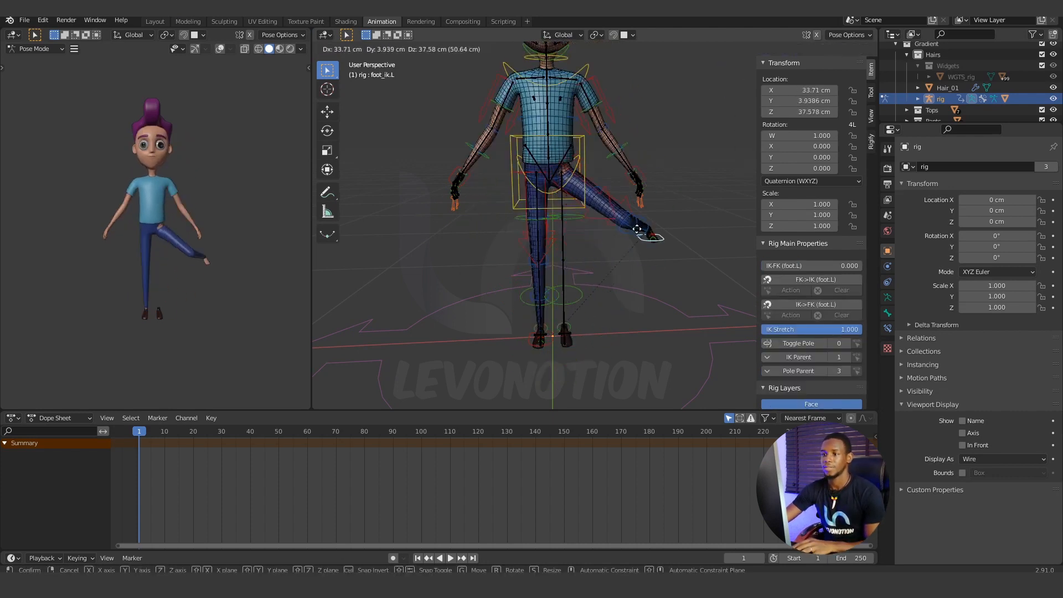
{"action": "key", "text": "Escape"}
{"action": "key", "text": "ctrl+Tab"}
Give the Shoe mesh an Armature modifier placed above Mirror and Subdivision, with rig as its object.
{"action": "left_click", "coordinate": [541, 348]}
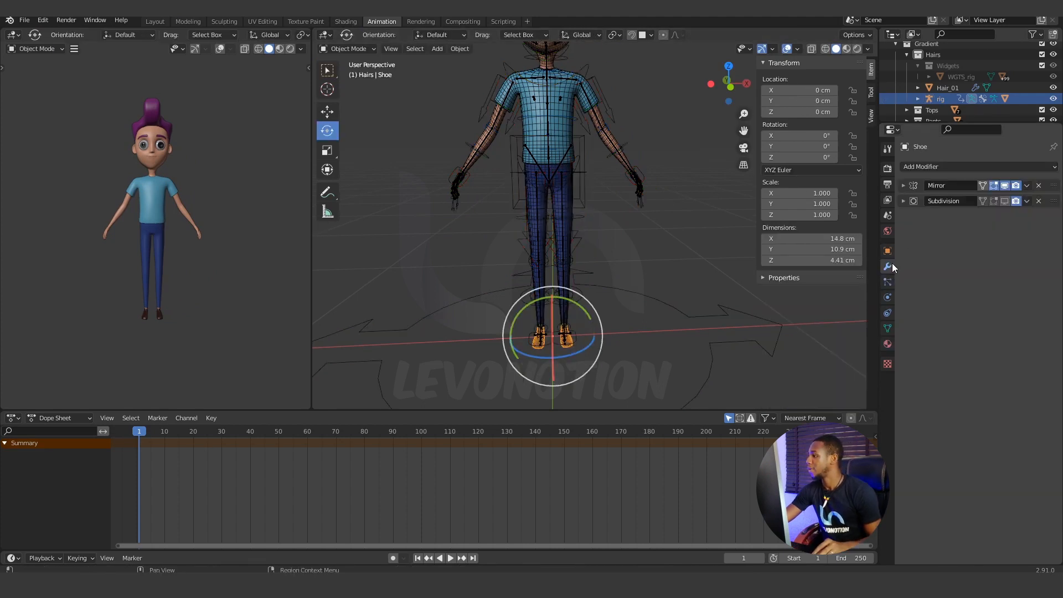
{"action": "left_click", "coordinate": [972, 169]}
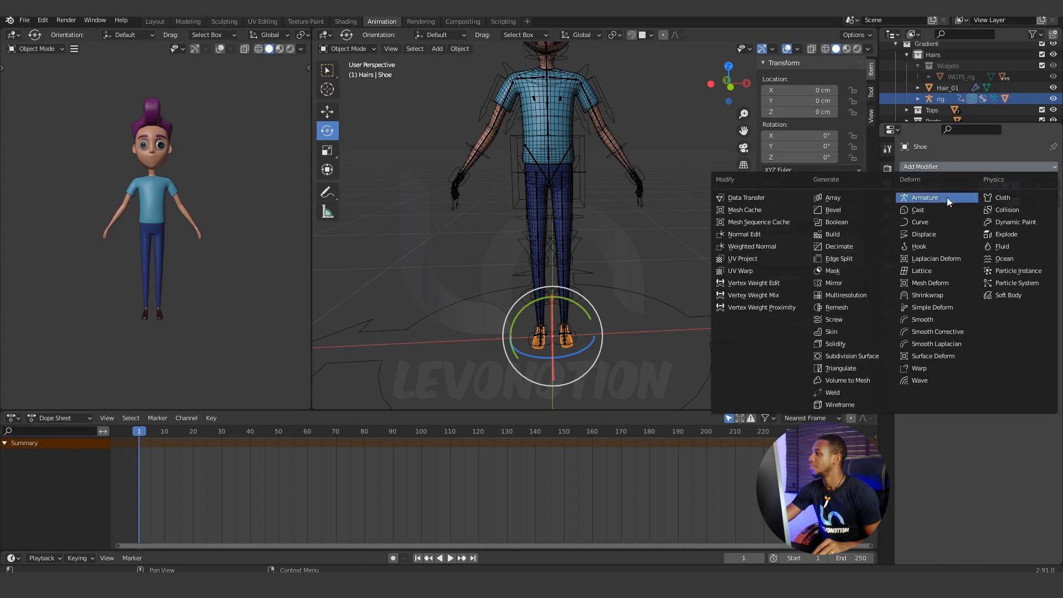
{"action": "left_click", "coordinate": [947, 198]}
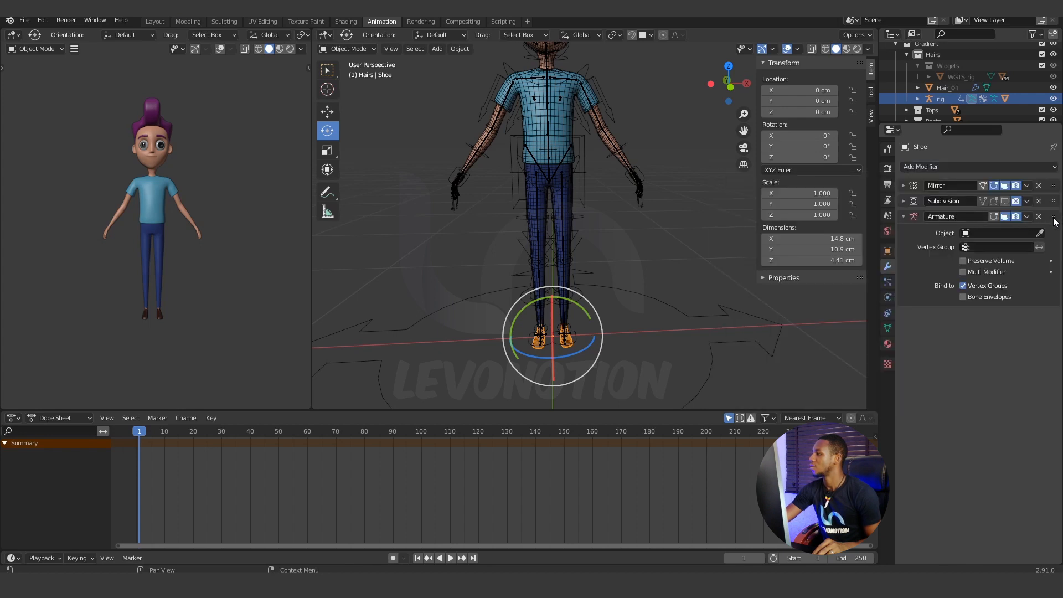
{"action": "left_click_drag", "start_coordinate": [1055, 216], "coordinate": [1052, 185]}
{"action": "left_click", "coordinate": [992, 202]}
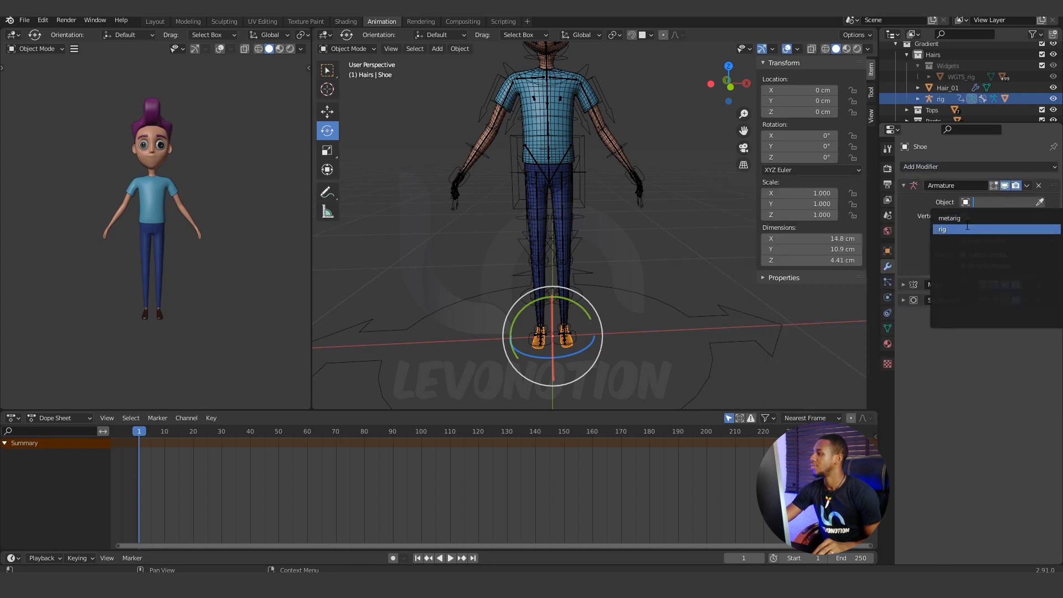
{"action": "left_click", "coordinate": [953, 228]}
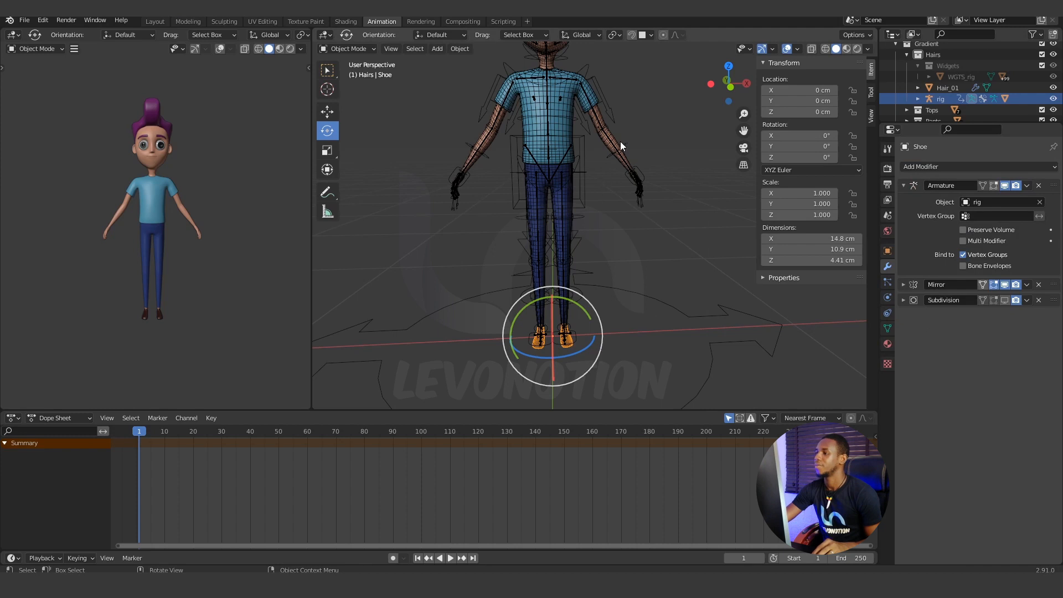
{"action": "left_click", "coordinate": [617, 143]}
{"action": "key", "text": "ctrl+Tab"}
{"action": "key", "text": "ctrl+Tab"}
{"action": "left_click", "coordinate": [604, 133]}
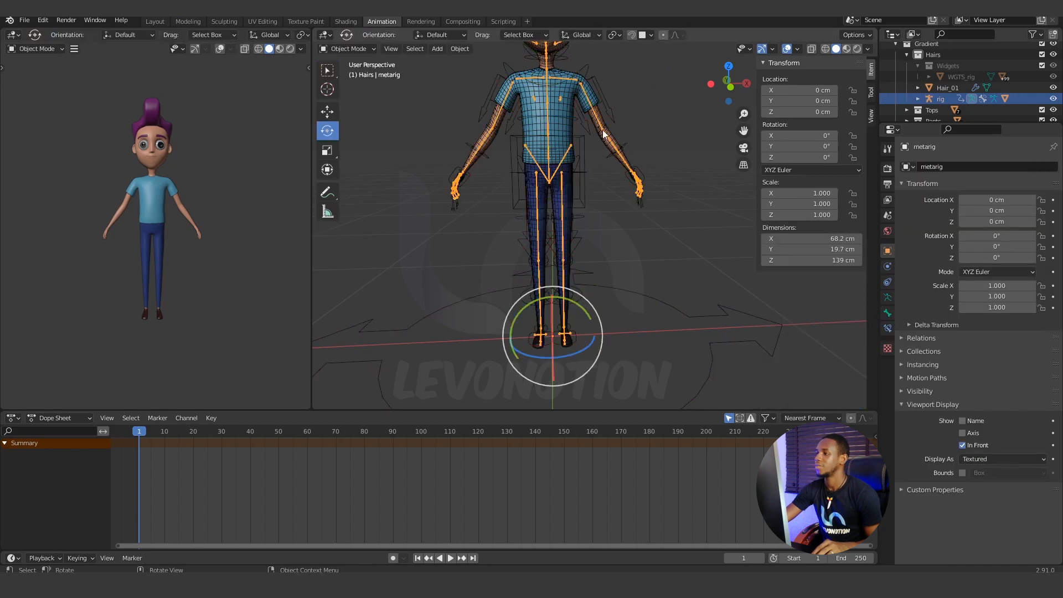
{"action": "left_click", "coordinate": [495, 101]}
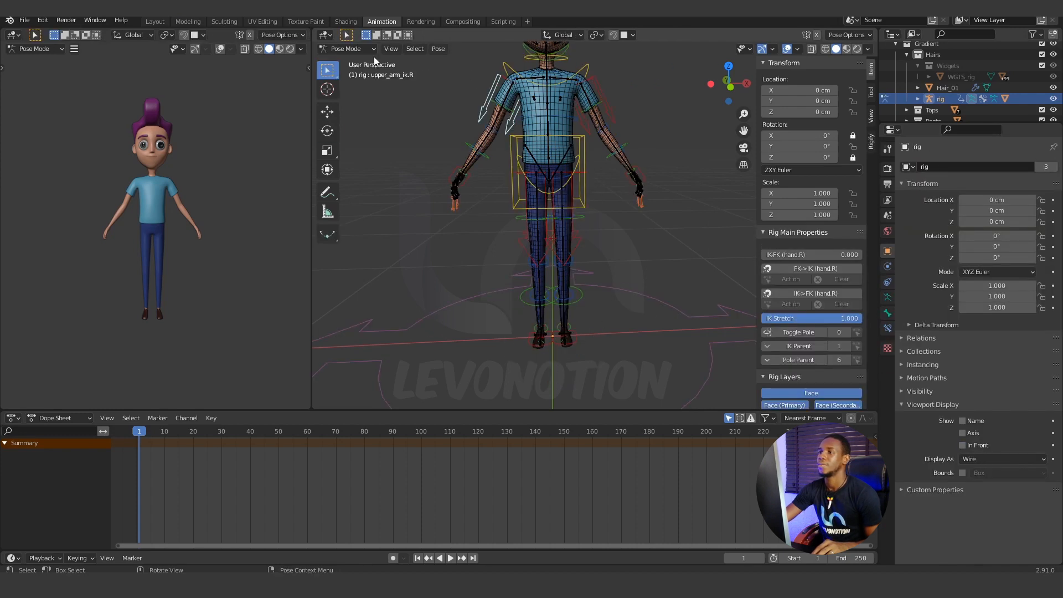
{"action": "left_click", "coordinate": [370, 50]}
{"action": "left_click", "coordinate": [373, 60]}
Select Gradient_Body together with Shoe as the active mesh, and switch to Weight Paint mode.
{"action": "left_click", "coordinate": [489, 145]}
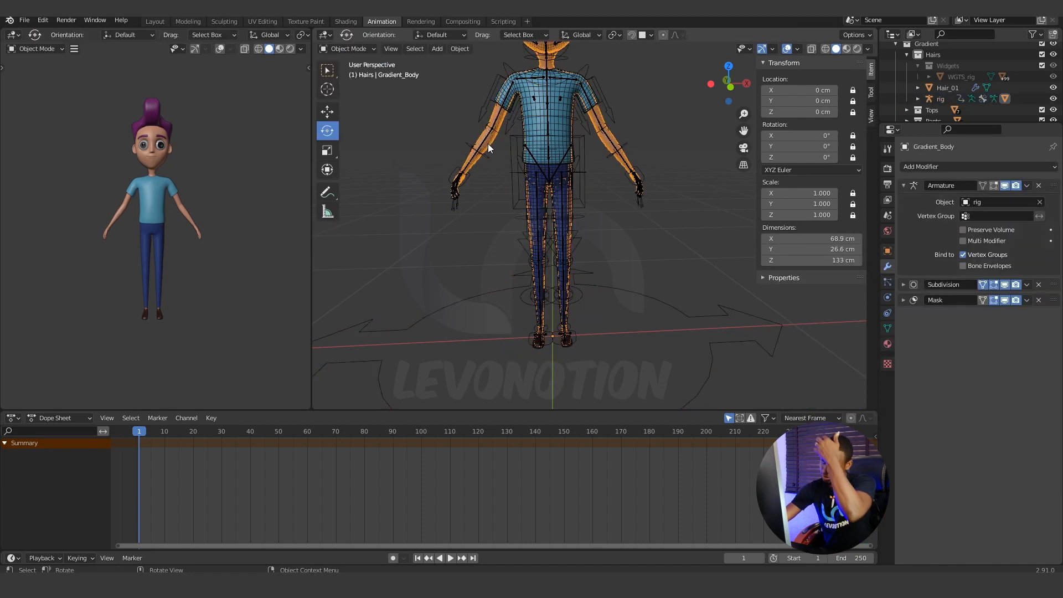
{"action": "left_click", "coordinate": [570, 341]}
{"action": "left_click", "coordinate": [361, 49]}
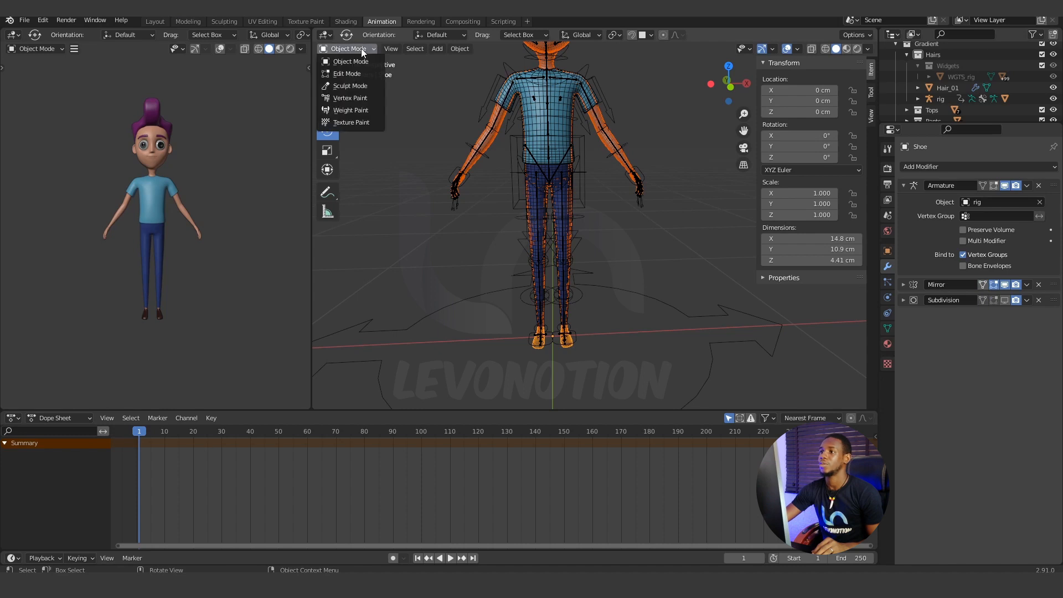
{"action": "left_click", "coordinate": [363, 107]}
Transfer the weights from Gradient_Body to Shoe with source layers matched By Name, and return to Object Mode.
{"action": "left_click", "coordinate": [446, 48]}
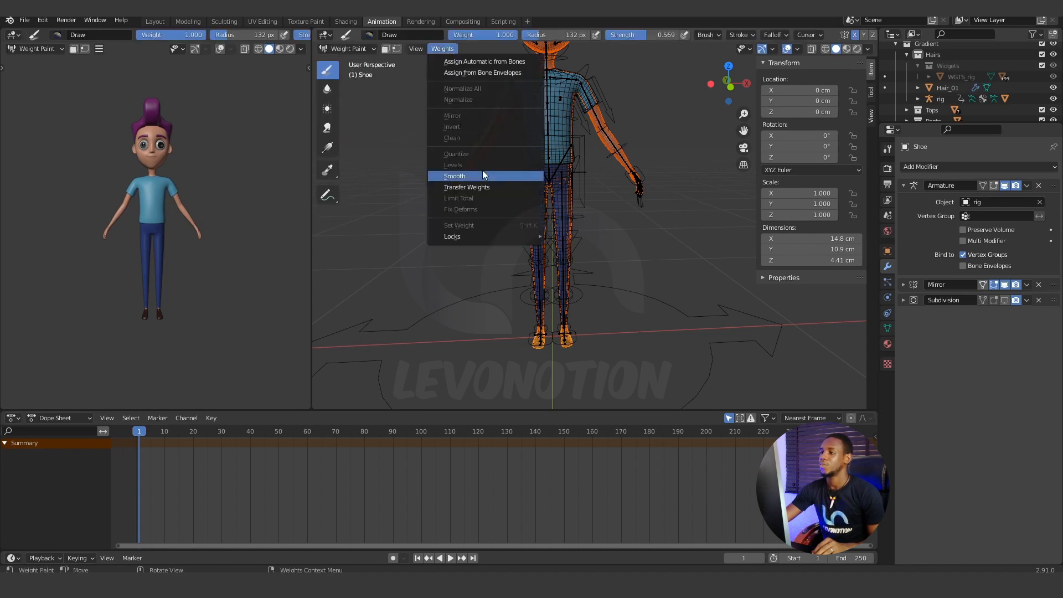
{"action": "left_click", "coordinate": [483, 188]}
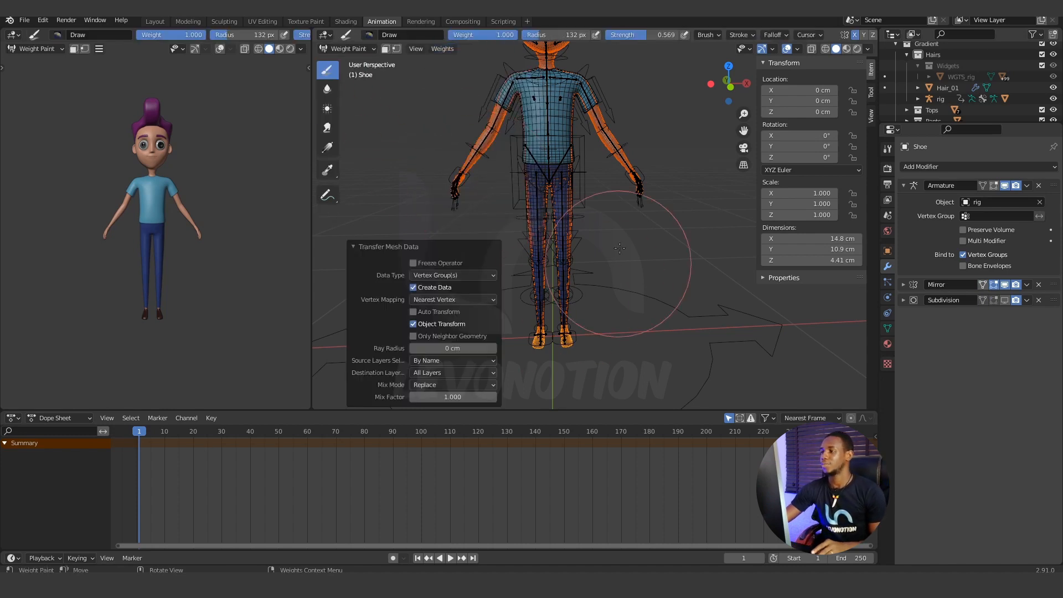
{"action": "left_click", "coordinate": [340, 49]}
{"action": "left_click", "coordinate": [349, 62]}
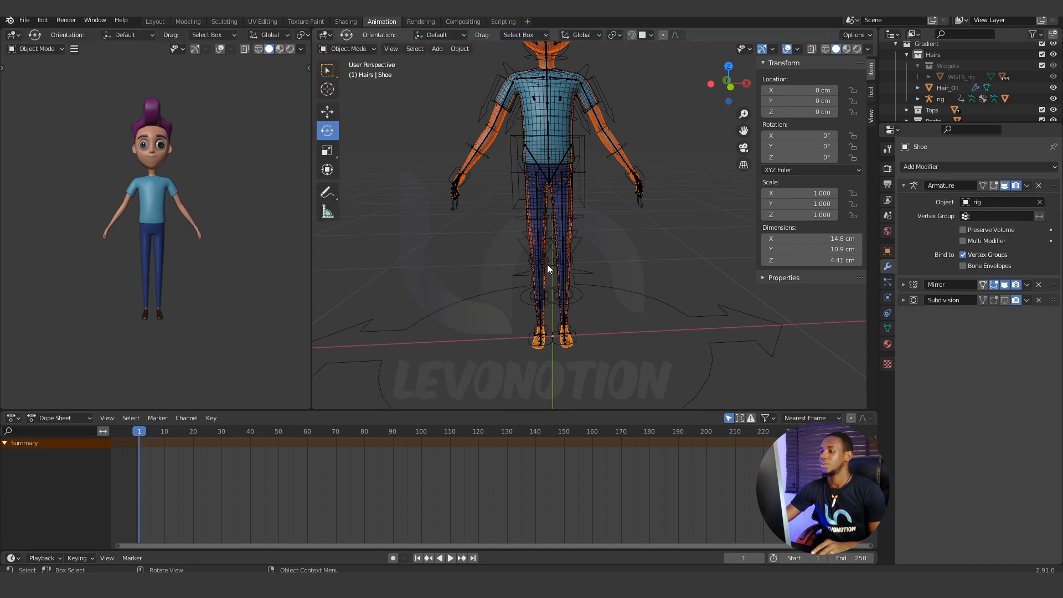
Test the shoe's deformation with a cancelled move of the foot_ik.L control in Pose Mode, and put the rig back in Object Mode.
{"action": "left_click", "coordinate": [573, 334]}
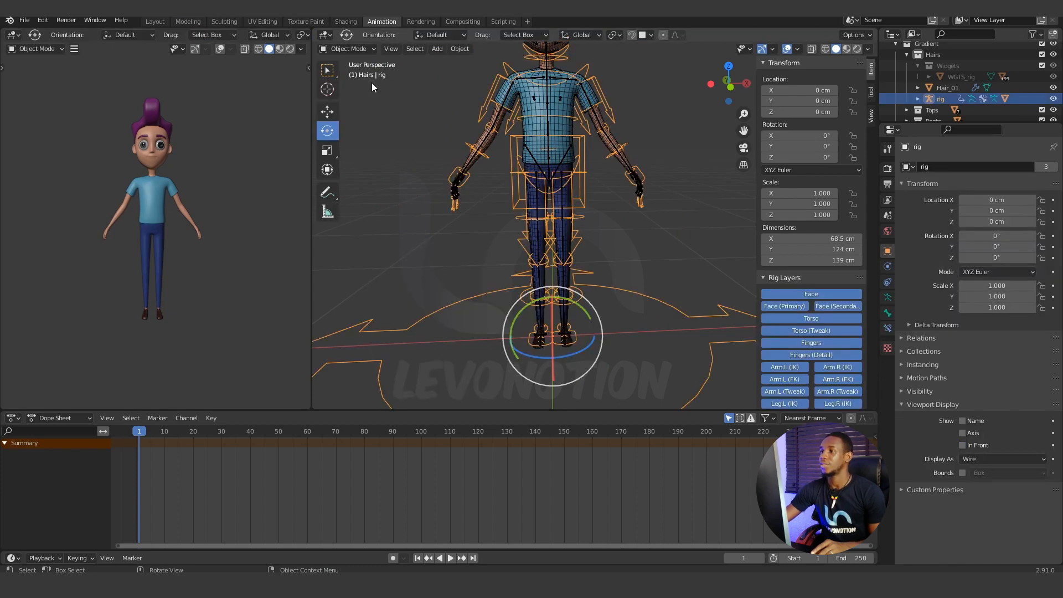
{"action": "left_click", "coordinate": [363, 49]}
{"action": "left_click", "coordinate": [353, 84]}
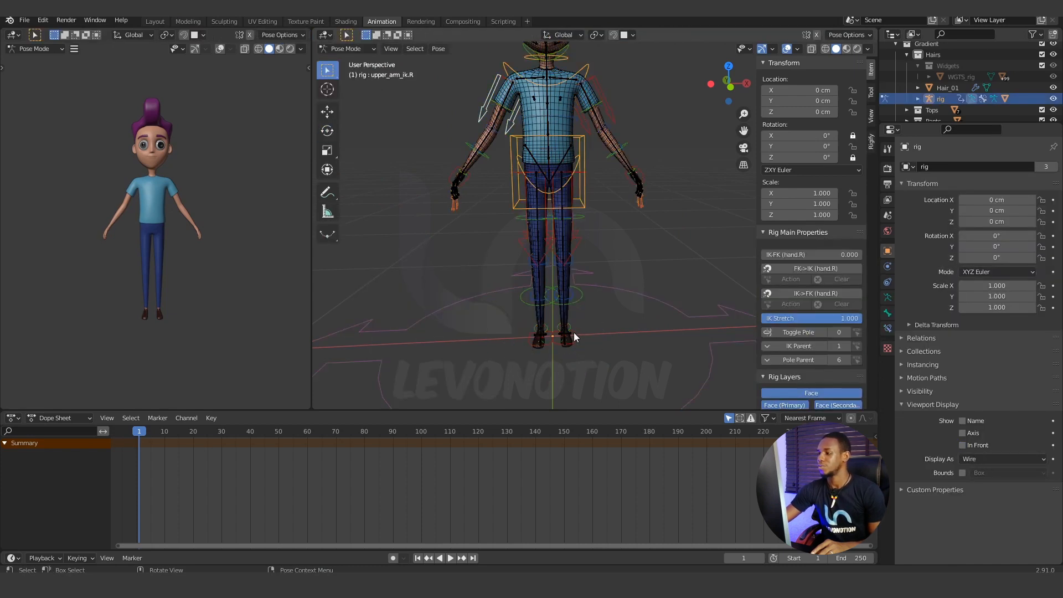
{"action": "left_click", "coordinate": [575, 332]}
{"action": "left_click", "coordinate": [576, 331]}
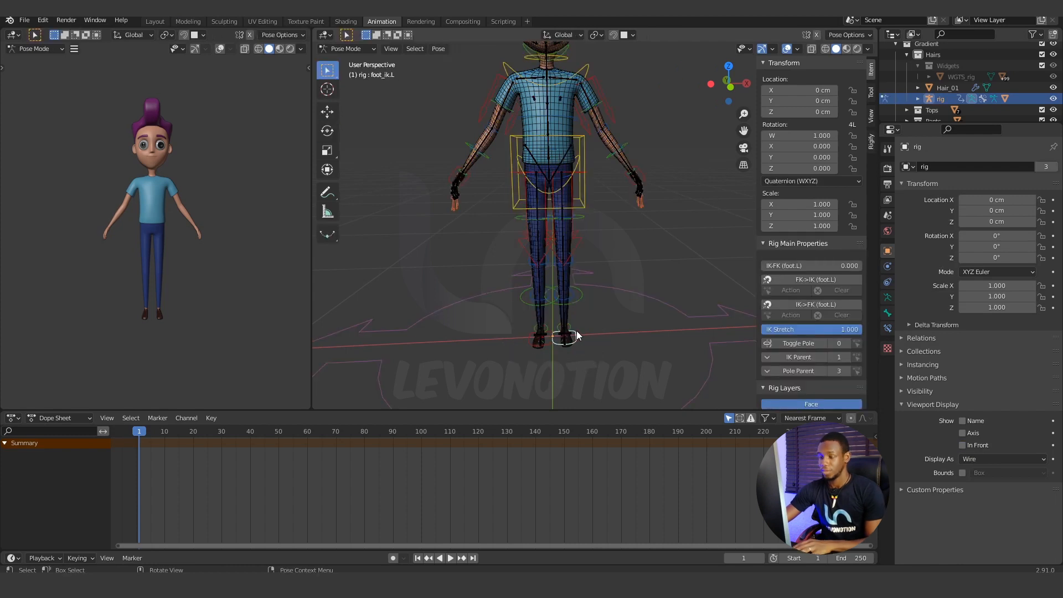
{"action": "key", "text": "g"}
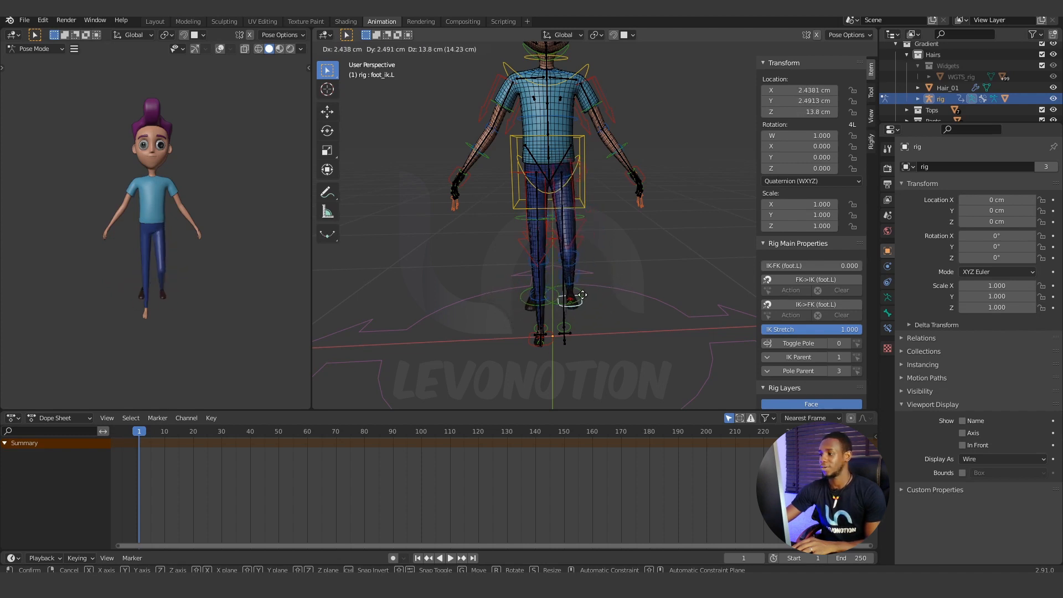
{"action": "right_click", "coordinate": [583, 295]}
{"action": "scroll", "coordinate": [573, 350], "scroll_direction": "up", "scroll_amount": 4}
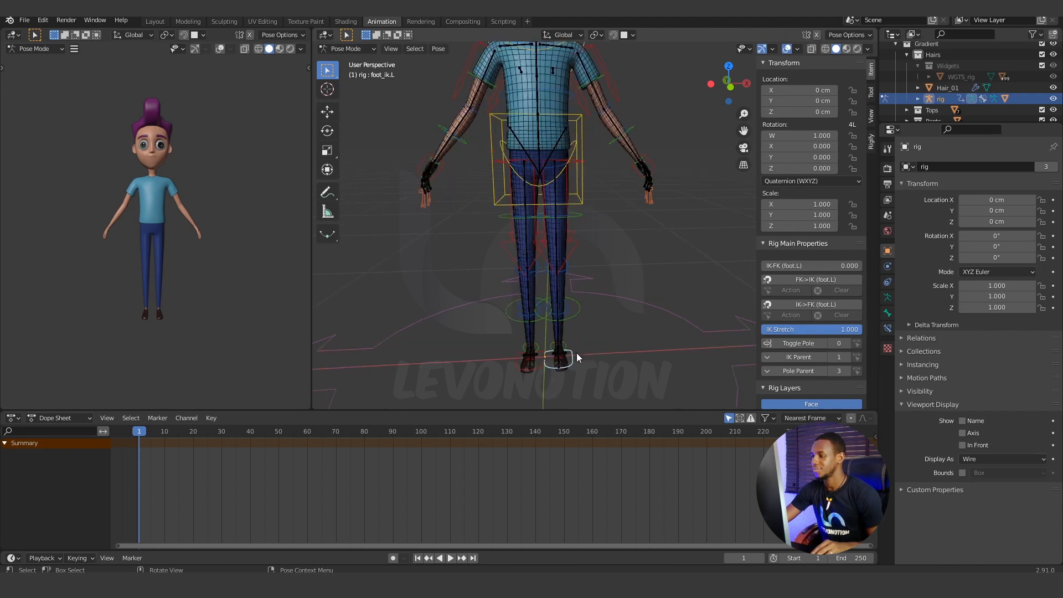
{"action": "scroll", "coordinate": [576, 361], "scroll_direction": "up", "scroll_amount": 1}
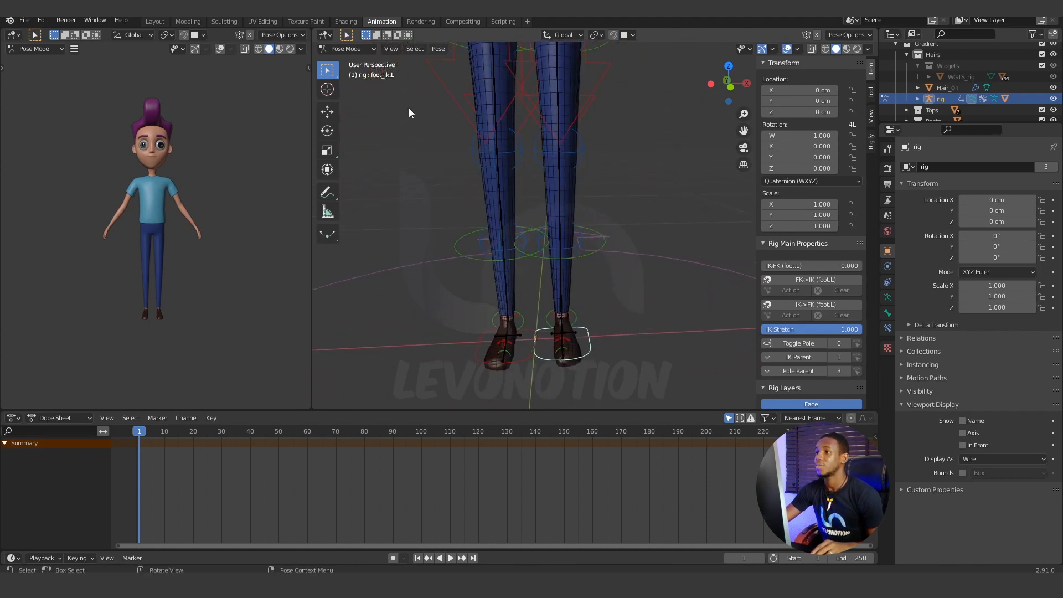
{"action": "left_click", "coordinate": [367, 50]}
{"action": "left_click", "coordinate": [367, 58]}
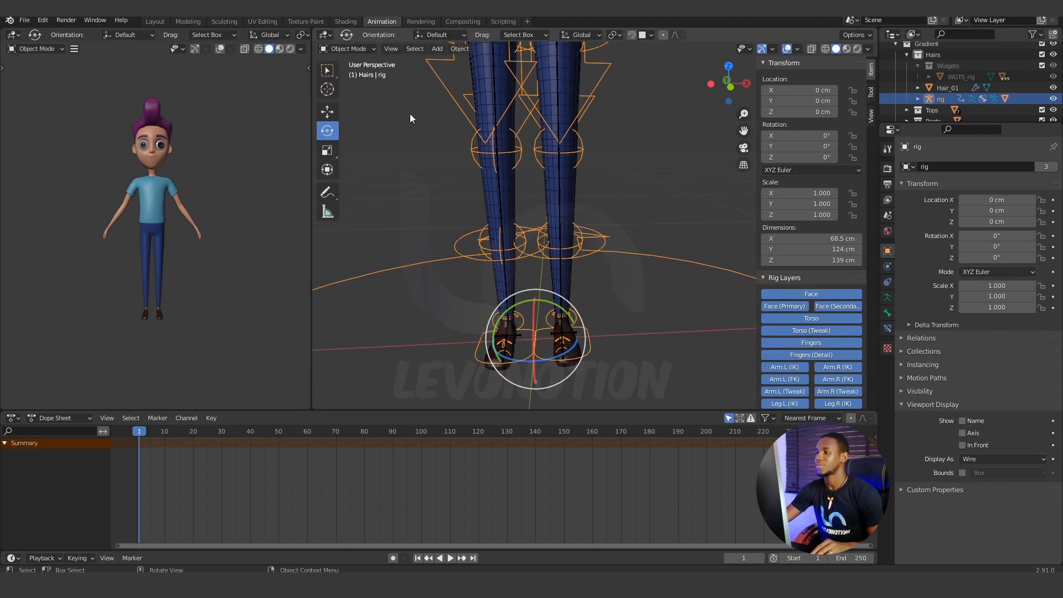
Apply the Mirror modifier of the Shoe mesh.
{"action": "left_click", "coordinate": [576, 354]}
{"action": "scroll", "coordinate": [607, 314], "scroll_direction": "down", "scroll_amount": 1}
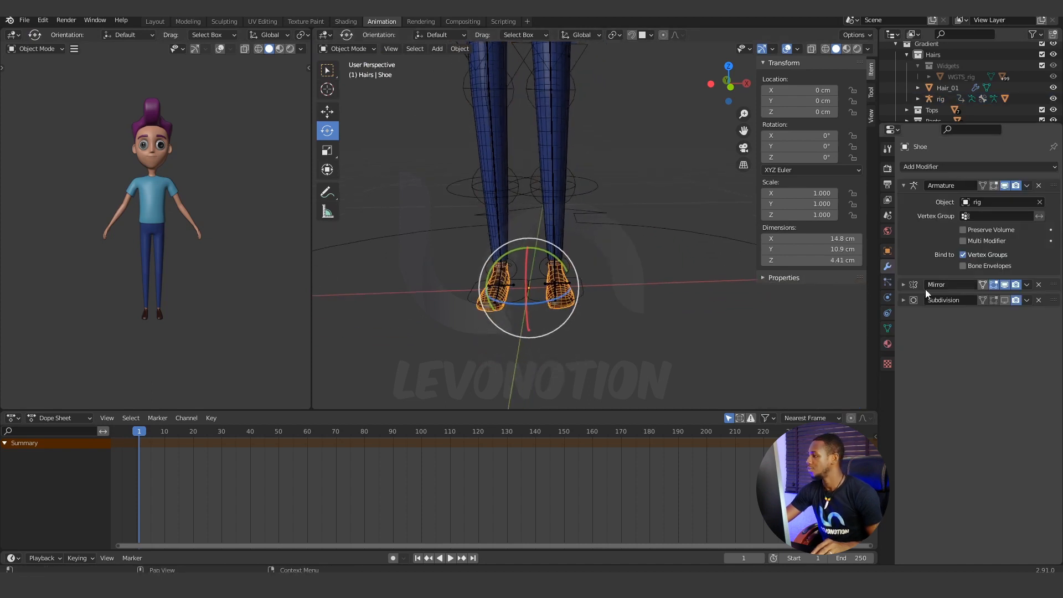
{"action": "left_click", "coordinate": [904, 185]}
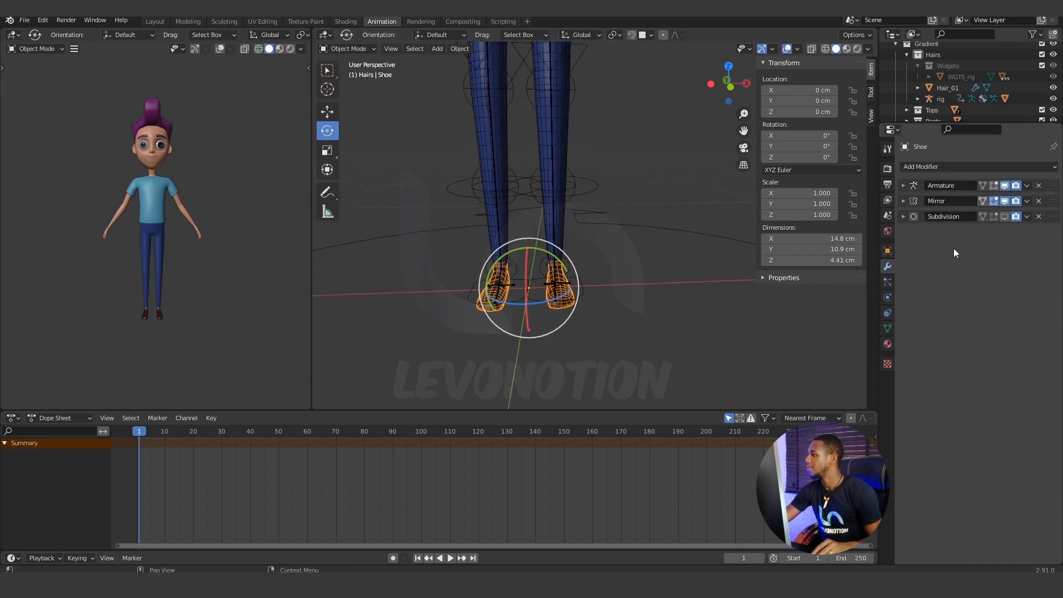
{"action": "left_click", "coordinate": [1028, 200]}
{"action": "left_click", "coordinate": [1001, 215]}
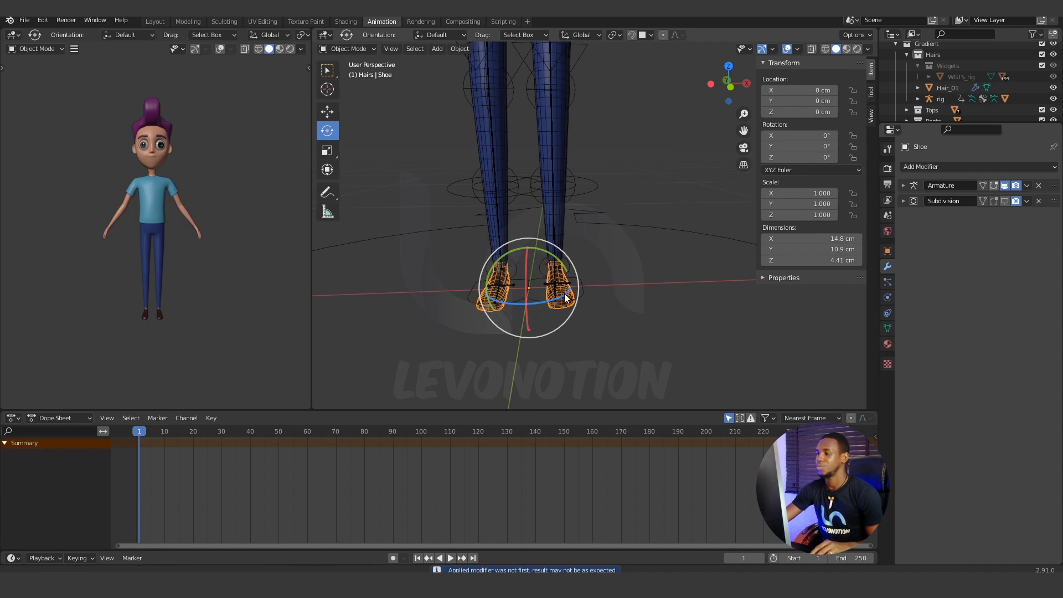
{"action": "middle_click_drag", "start_coordinate": [566, 296], "coordinate": [541, 297], "text": "shift"}
{"action": "left_click", "coordinate": [582, 267]}
{"action": "left_click", "coordinate": [539, 295]}
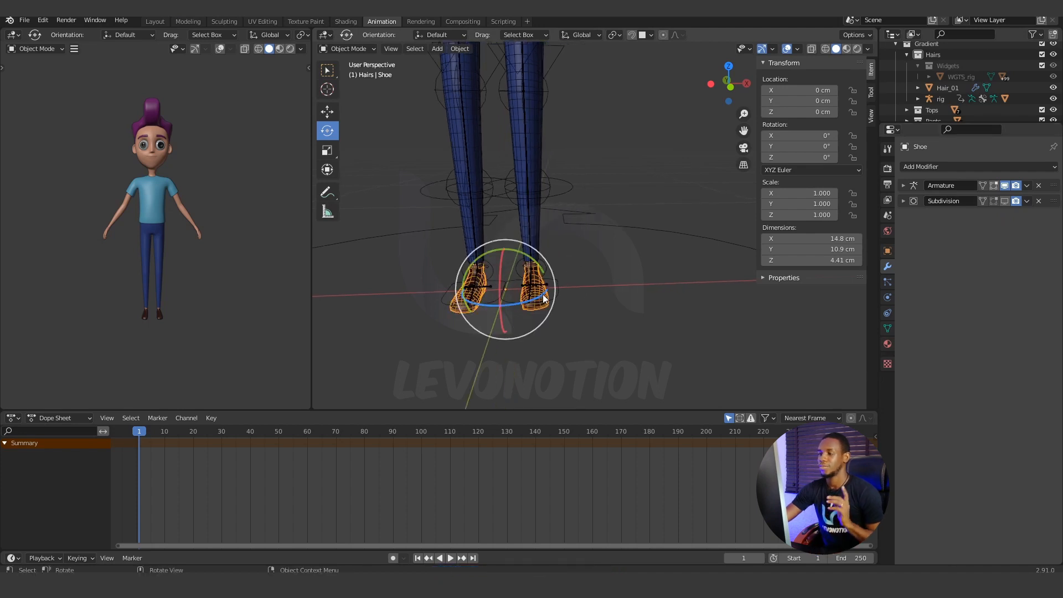
{"action": "left_click", "coordinate": [343, 48]}
{"action": "left_click", "coordinate": [346, 73]}
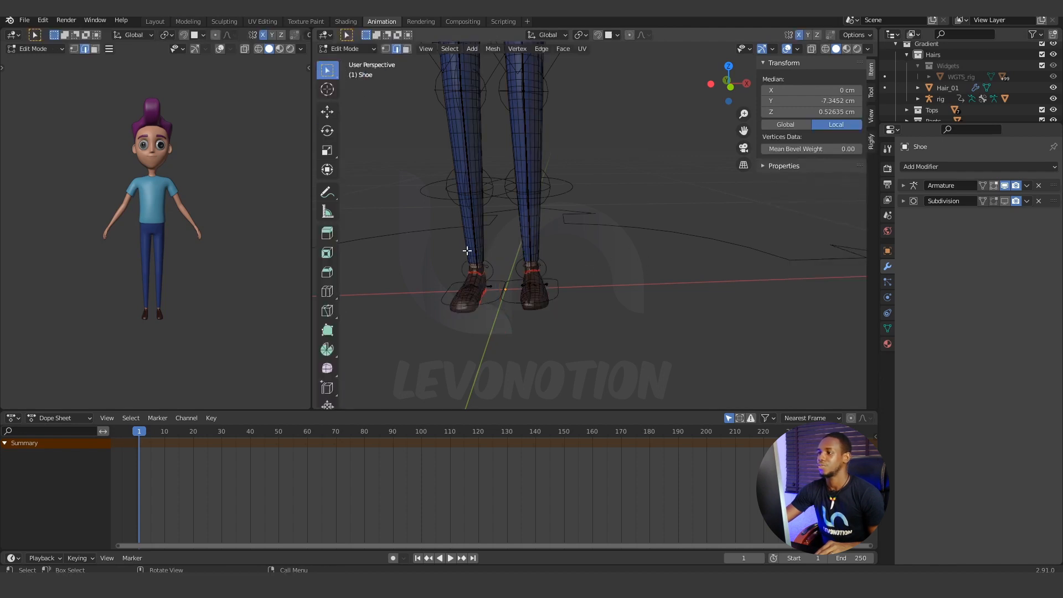
{"action": "left_click", "coordinate": [364, 50]}
{"action": "left_click", "coordinate": [356, 61]}
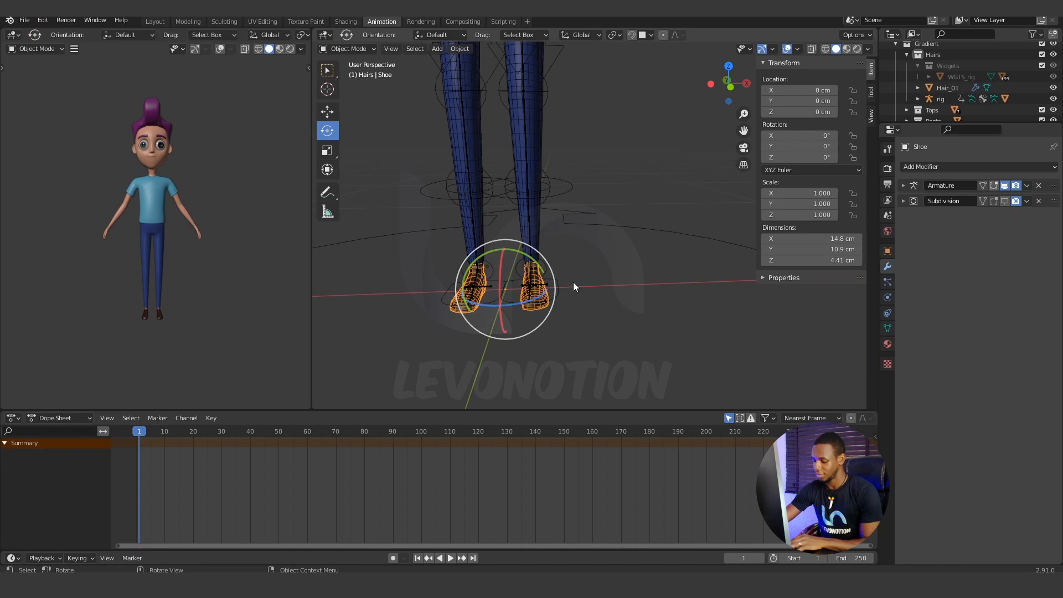
Isolate the Shoe mesh in local view and enter Edit Mode.
{"action": "key", "text": "KP_Divide"}
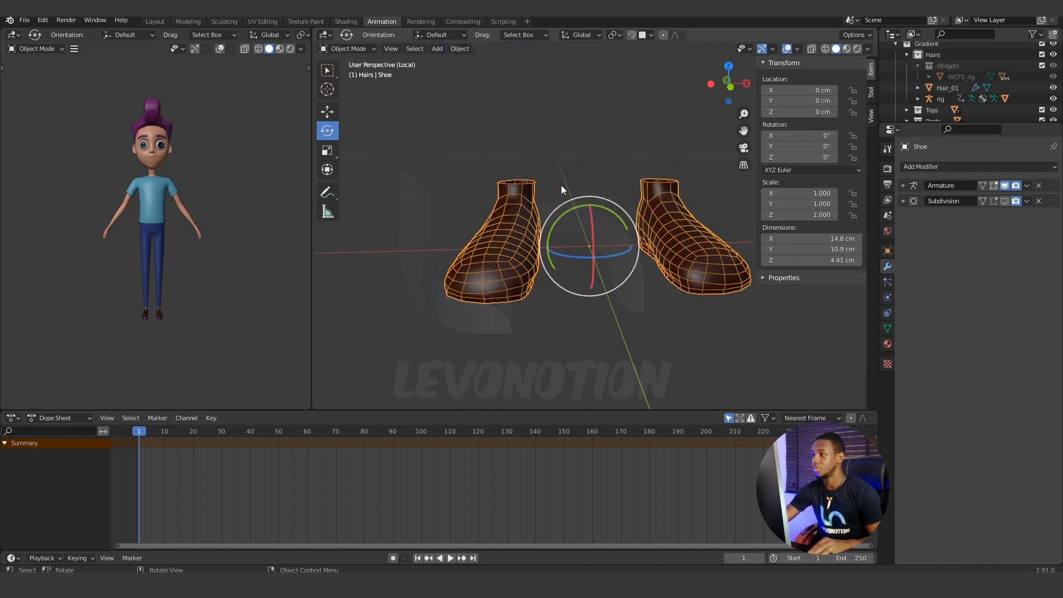
{"action": "left_click", "coordinate": [347, 48]}
{"action": "left_click", "coordinate": [347, 79]}
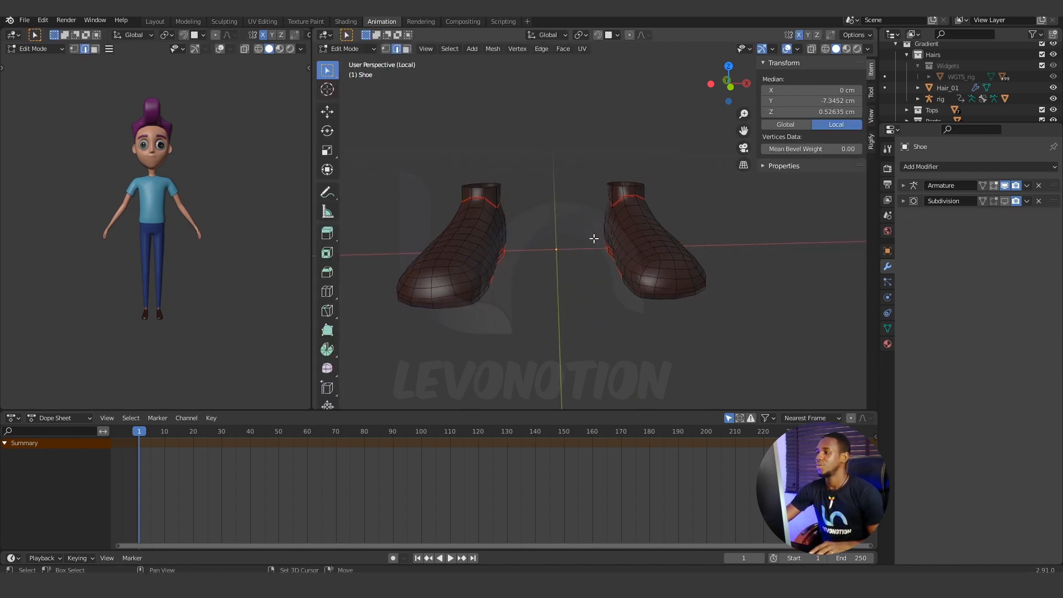
Select all linked faces of the character's left shoe, including its ankle collar, in face select mode.
{"action": "left_click", "coordinate": [636, 254]}
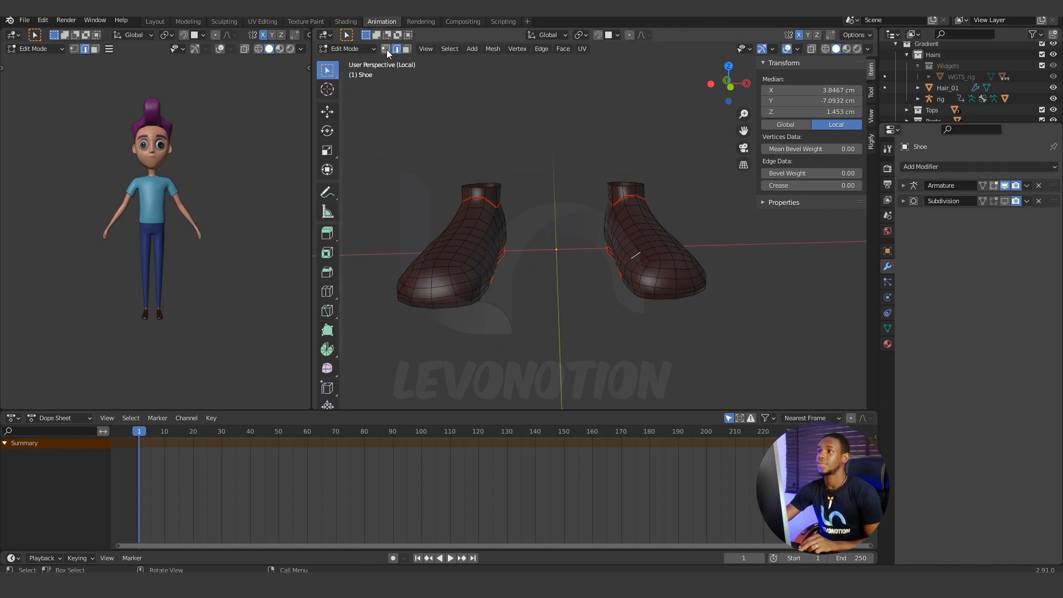
{"action": "left_click", "coordinate": [407, 48]}
{"action": "left_click", "coordinate": [635, 250]}
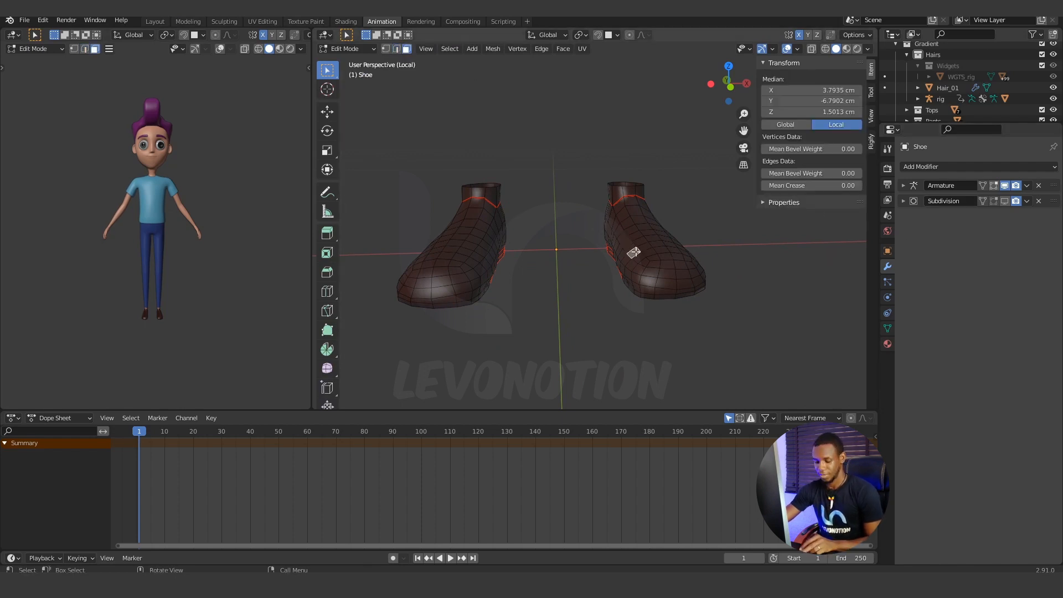
{"action": "key", "text": "l"}
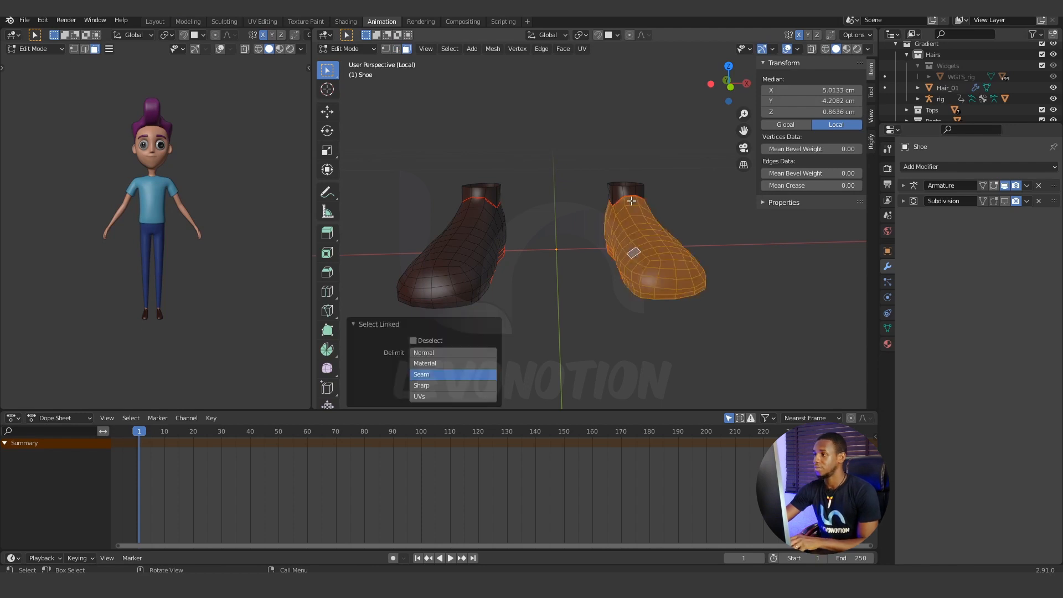
{"action": "key", "text": "l"}
{"action": "right_click", "coordinate": [645, 264]}
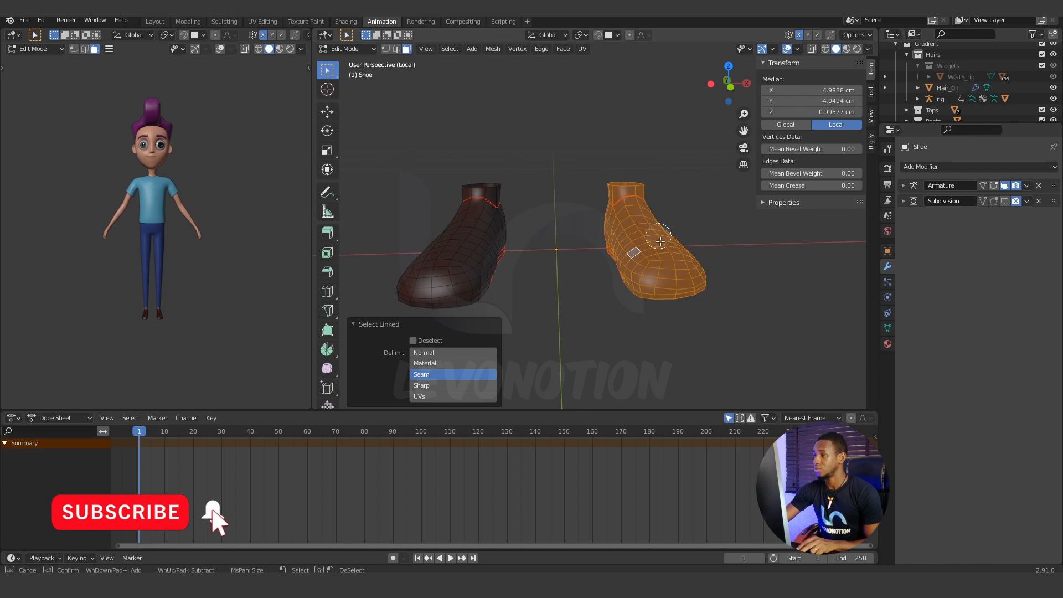
{"action": "key", "text": "c"}
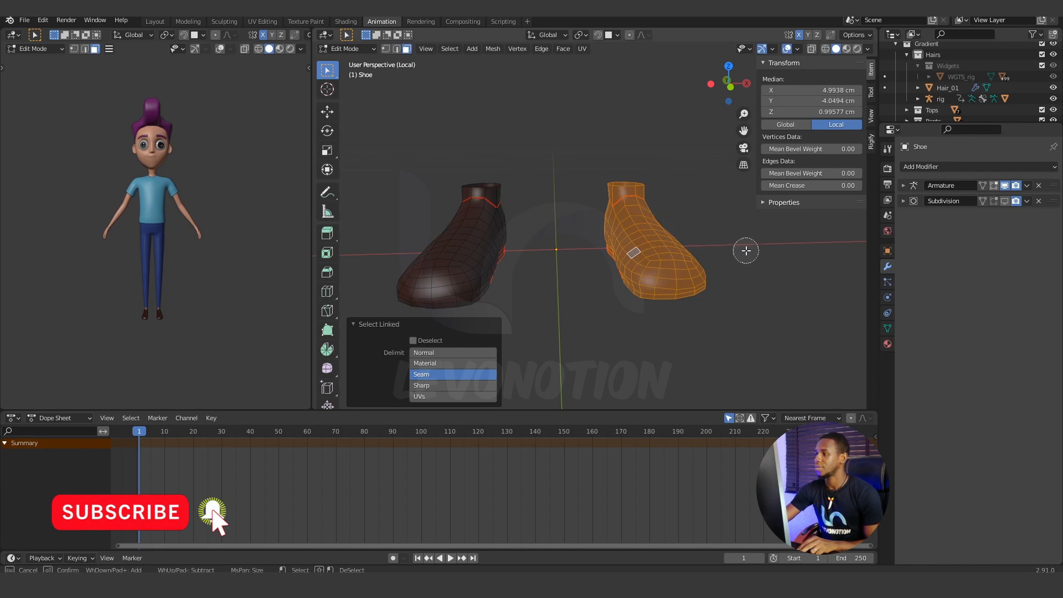
{"action": "key", "text": "Escape"}
{"action": "middle_click_drag", "start_coordinate": [745, 247], "coordinate": [612, 265]}
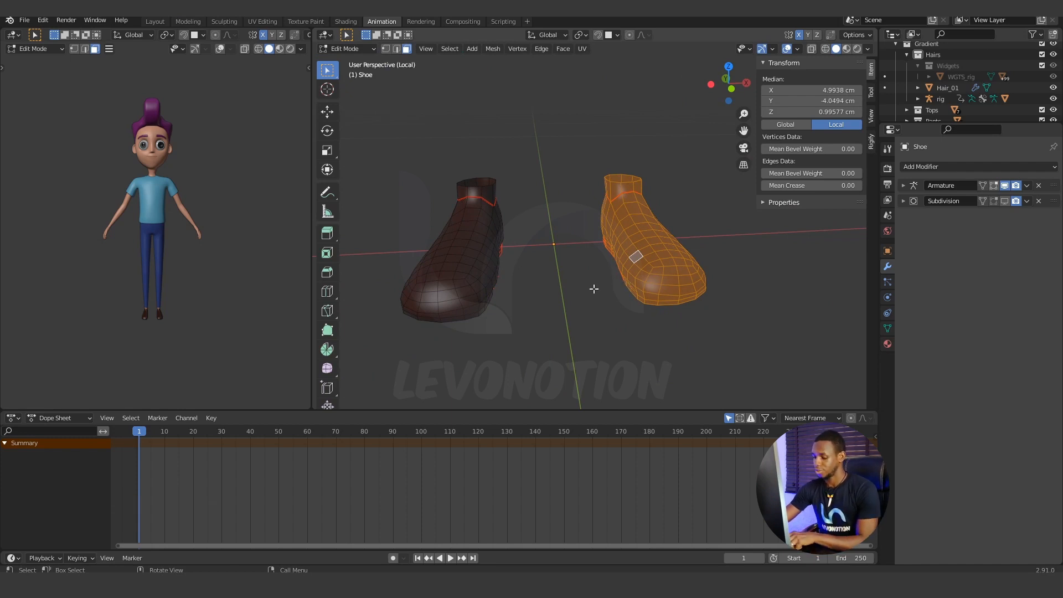
Separate the selected left-shoe faces into their own object and return to Object Mode.
{"action": "key", "text": "p"}
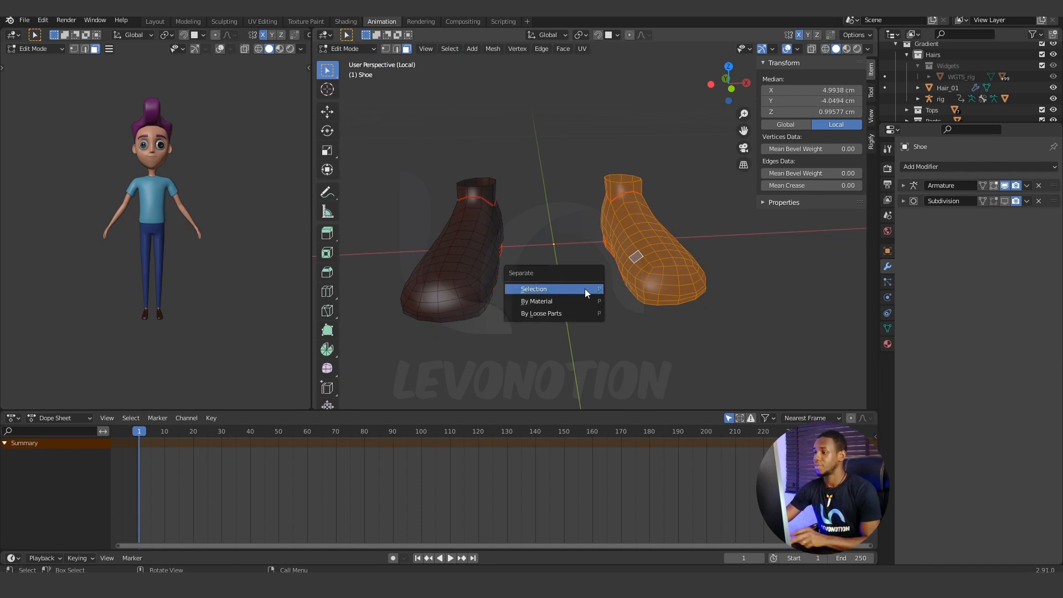
{"action": "left_click", "coordinate": [543, 290]}
{"action": "middle_click_drag", "start_coordinate": [644, 252], "coordinate": [603, 257], "text": "shift"}
{"action": "scroll", "coordinate": [957, 100], "scroll_direction": "down", "scroll_amount": 6}
{"action": "scroll", "coordinate": [960, 98], "scroll_direction": "down", "scroll_amount": 6}
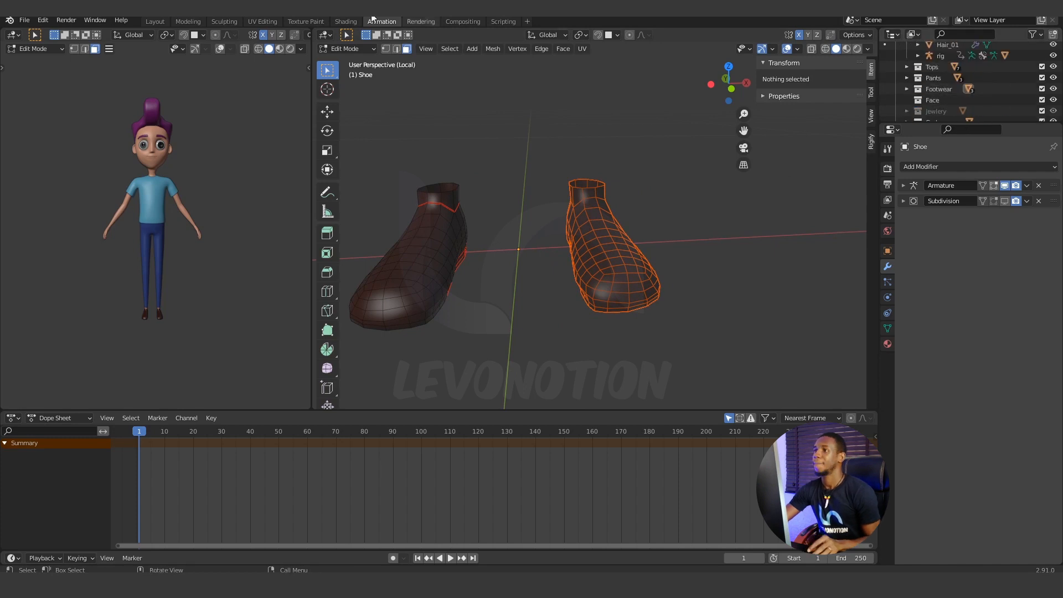
{"action": "left_click", "coordinate": [352, 48]}
{"action": "left_click", "coordinate": [349, 60]}
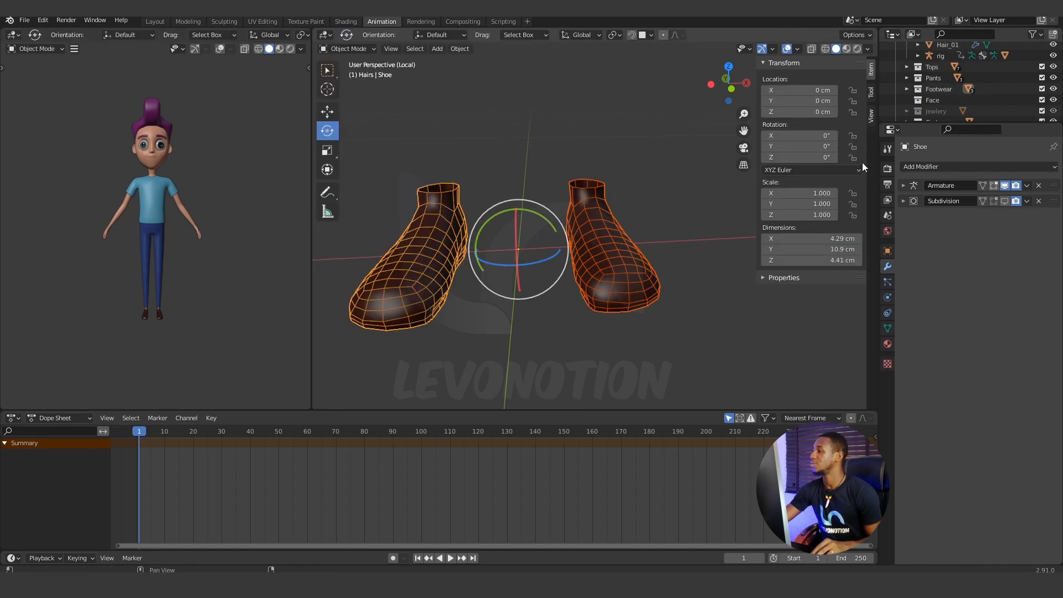
Reveal the two shoe objects in the Outliner and select and toggle the visibility of each to identify its side.
{"action": "key", "text": "KP_Decimal"}
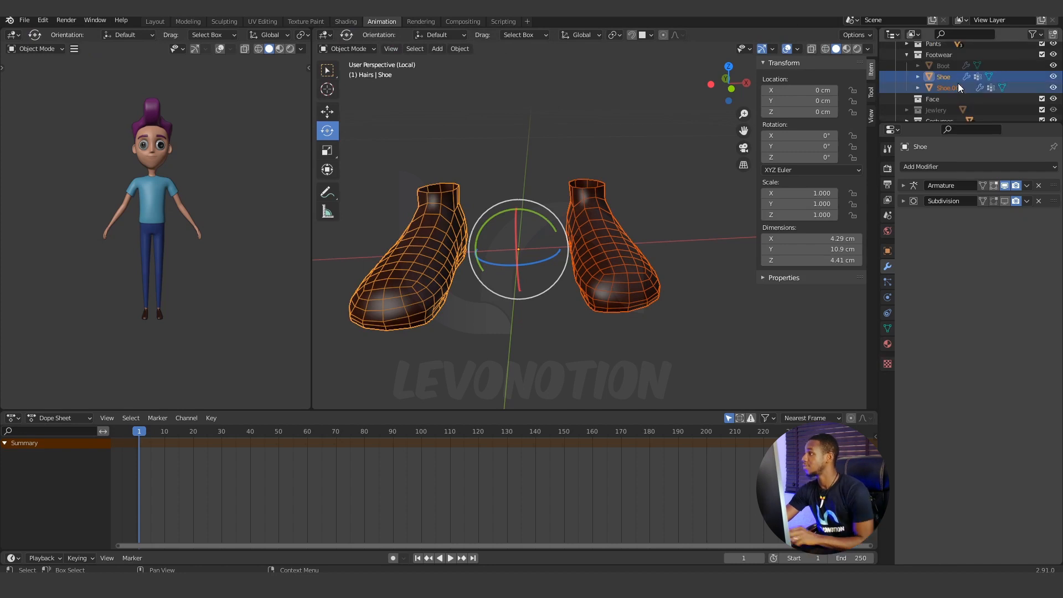
{"action": "left_click", "coordinate": [945, 88]}
{"action": "left_click", "coordinate": [945, 77]}
{"action": "left_click", "coordinate": [946, 87]}
{"action": "left_click", "coordinate": [948, 78]}
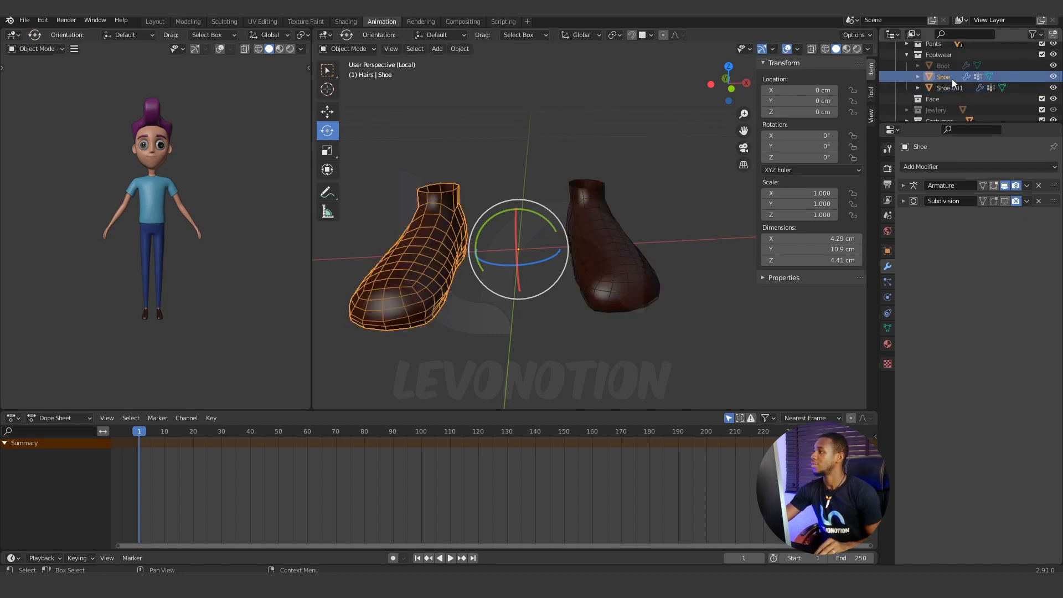
{"action": "left_click", "coordinate": [1054, 77]}
{"action": "left_click", "coordinate": [1054, 77]}
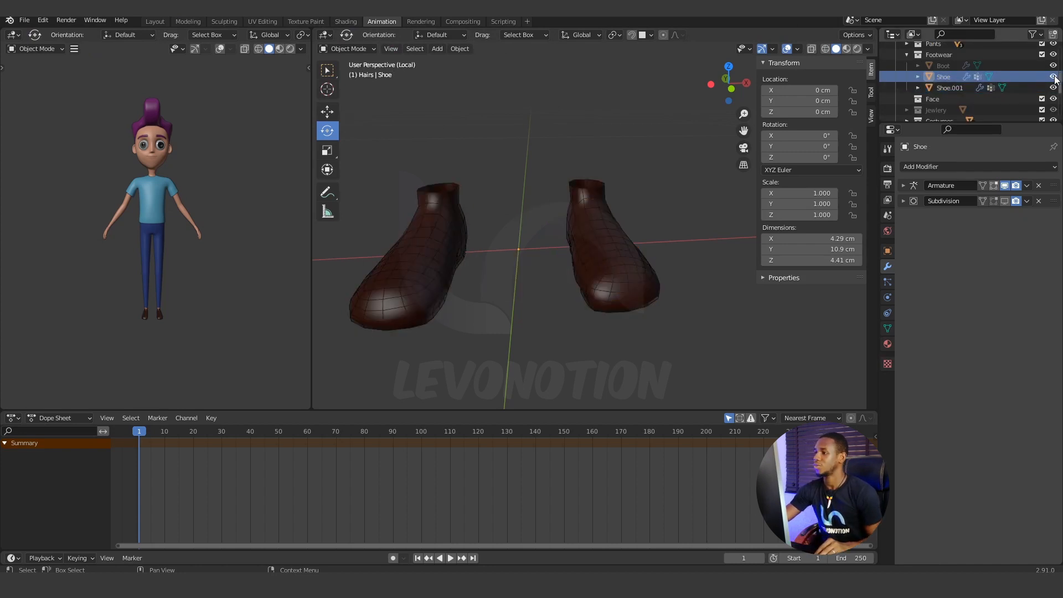
{"action": "left_click", "coordinate": [983, 88]}
{"action": "left_click", "coordinate": [1055, 88]}
{"action": "left_click", "coordinate": [1054, 88]}
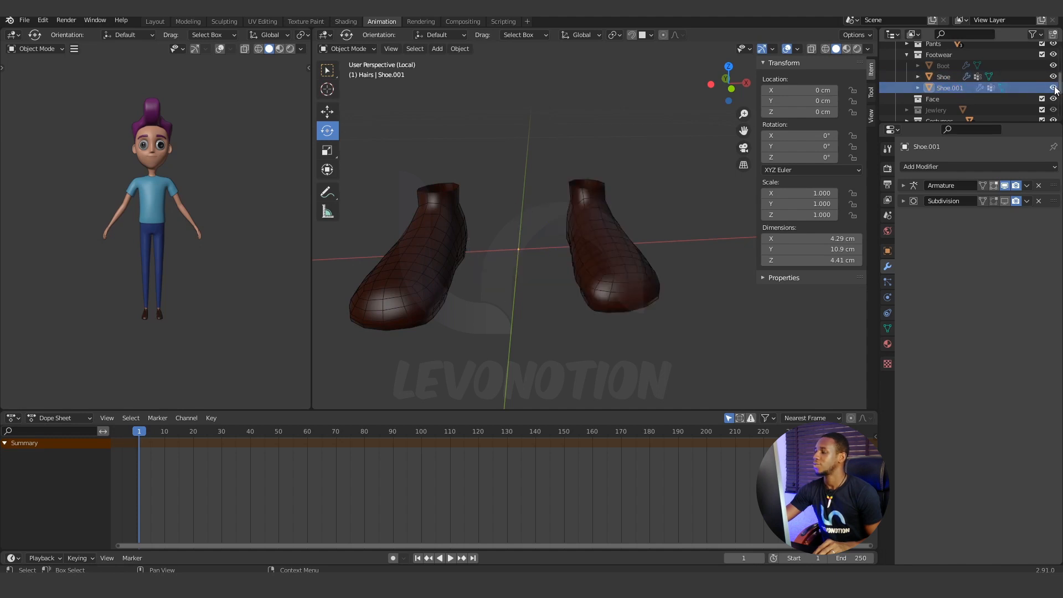
Rename the character's right shoe object as Shoe.R.
{"action": "left_click", "coordinate": [949, 77]}
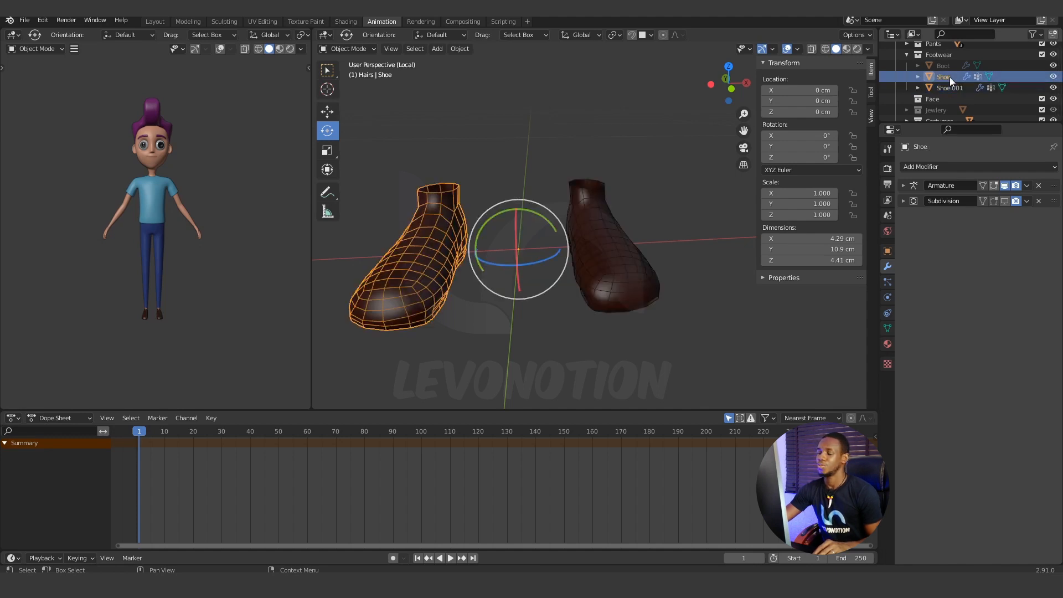
{"action": "double_click", "coordinate": [949, 77]}
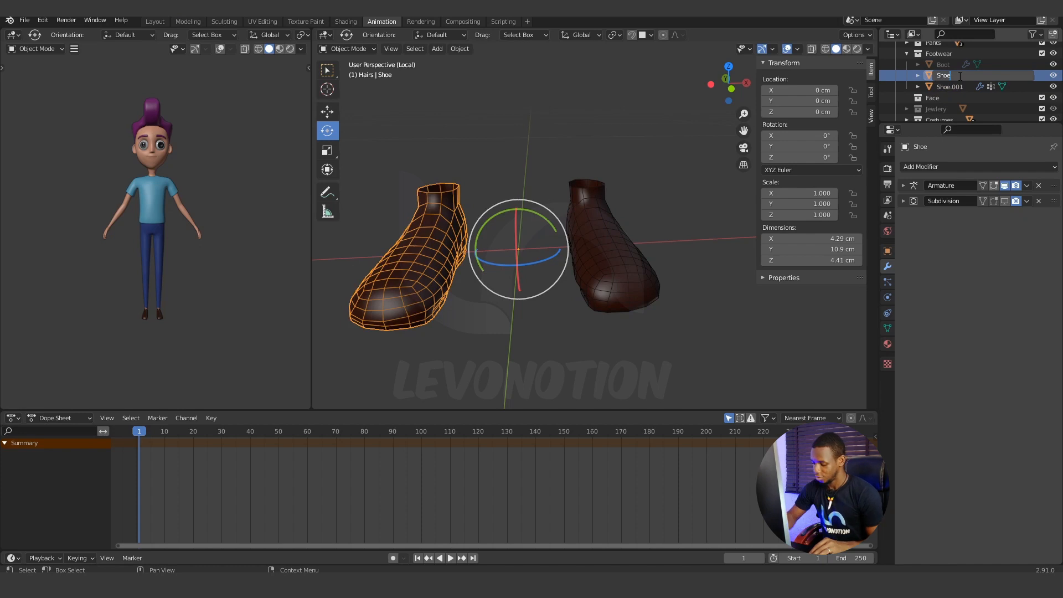
{"action": "type", "text": ".R"}
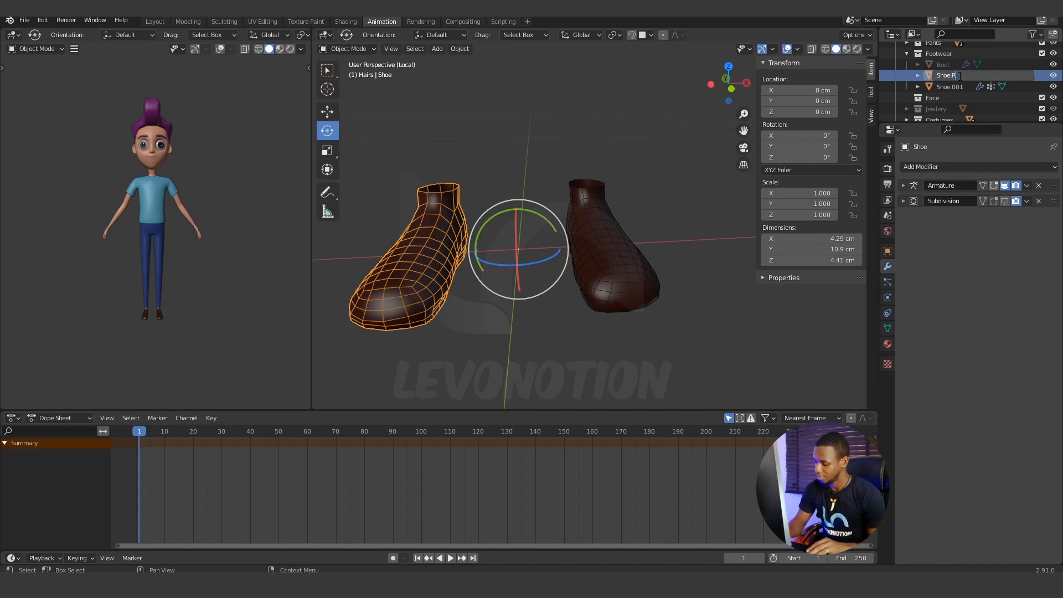
{"action": "key", "text": "Return"}
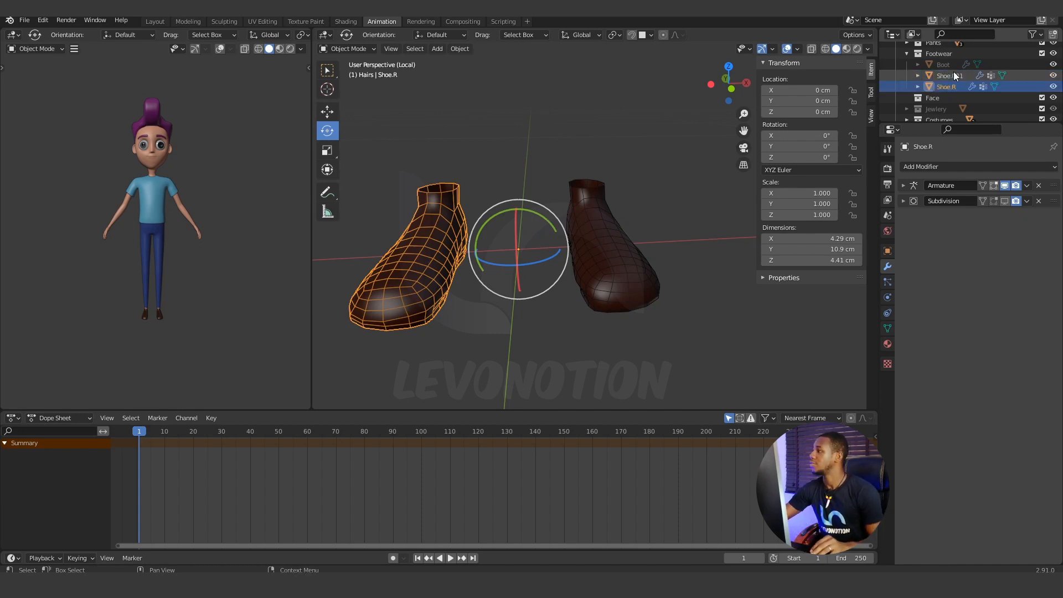
Rename the character's left shoe object as Shoe.L.
{"action": "left_click", "coordinate": [952, 77]}
{"action": "double_click", "coordinate": [953, 75]}
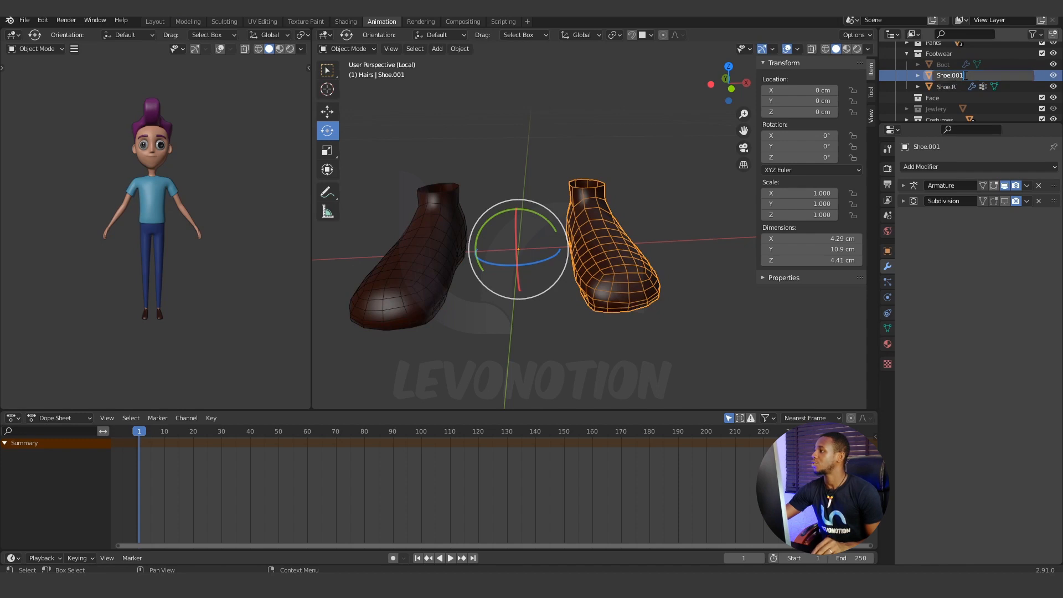
{"action": "key", "text": "BackSpace"}
{"action": "type", "text": "L"}
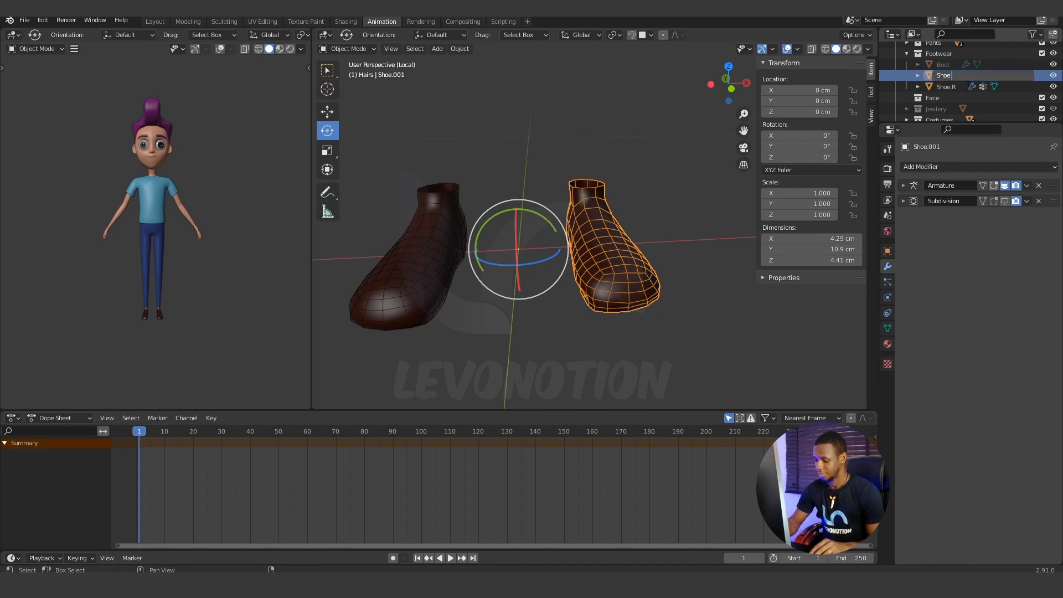
{"action": "key", "text": "Return"}
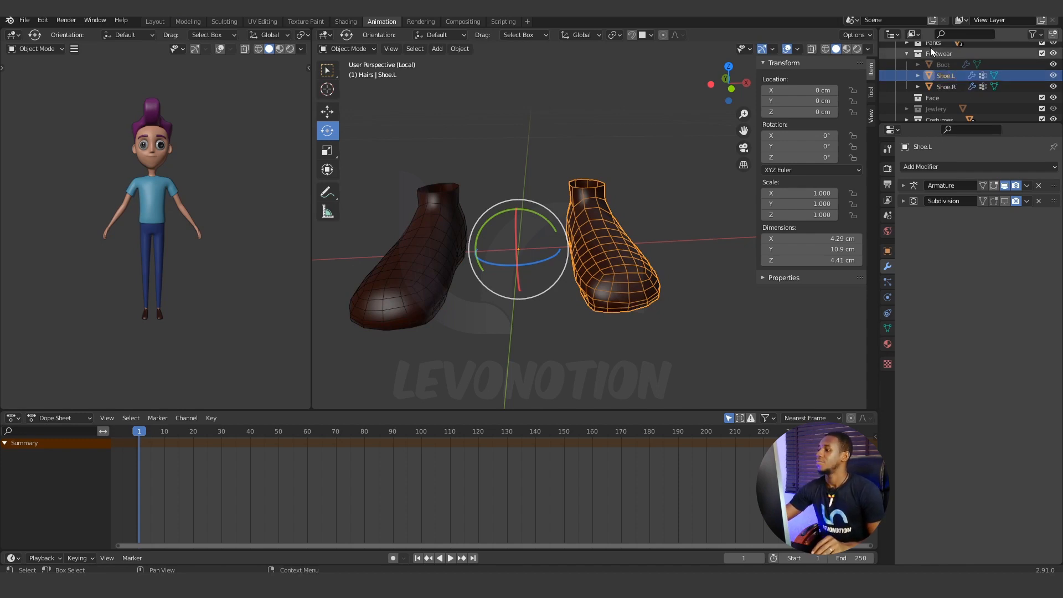
Exit local view and check the modifiers on the character's left shoe.
{"action": "key", "text": "KP_Divide"}
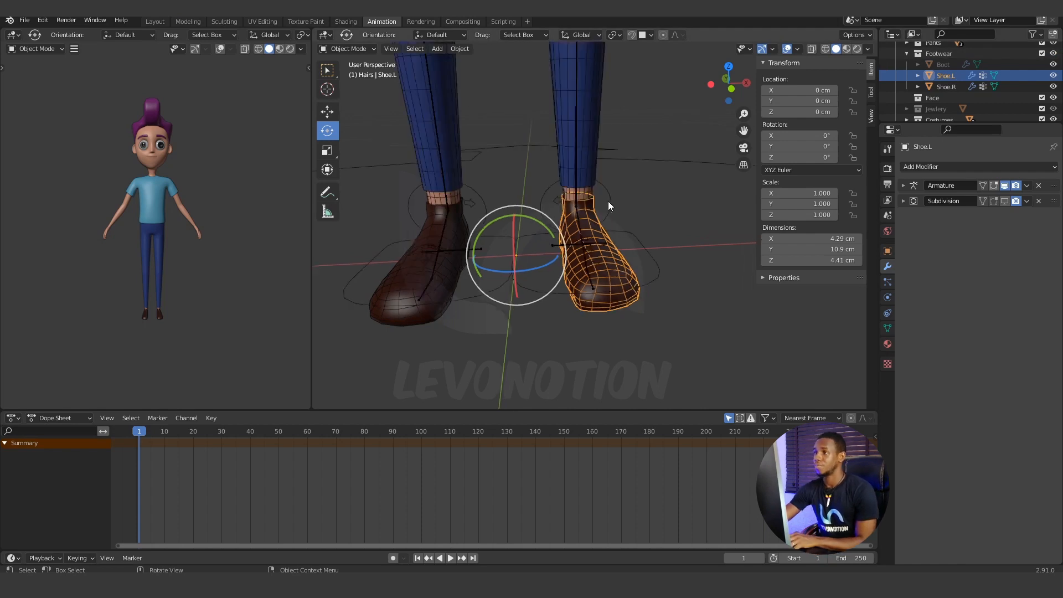
{"action": "scroll", "coordinate": [586, 190], "scroll_direction": "down", "scroll_amount": 4}
{"action": "middle_click_drag", "start_coordinate": [575, 201], "coordinate": [607, 269]}
{"action": "left_click", "coordinate": [623, 240]}
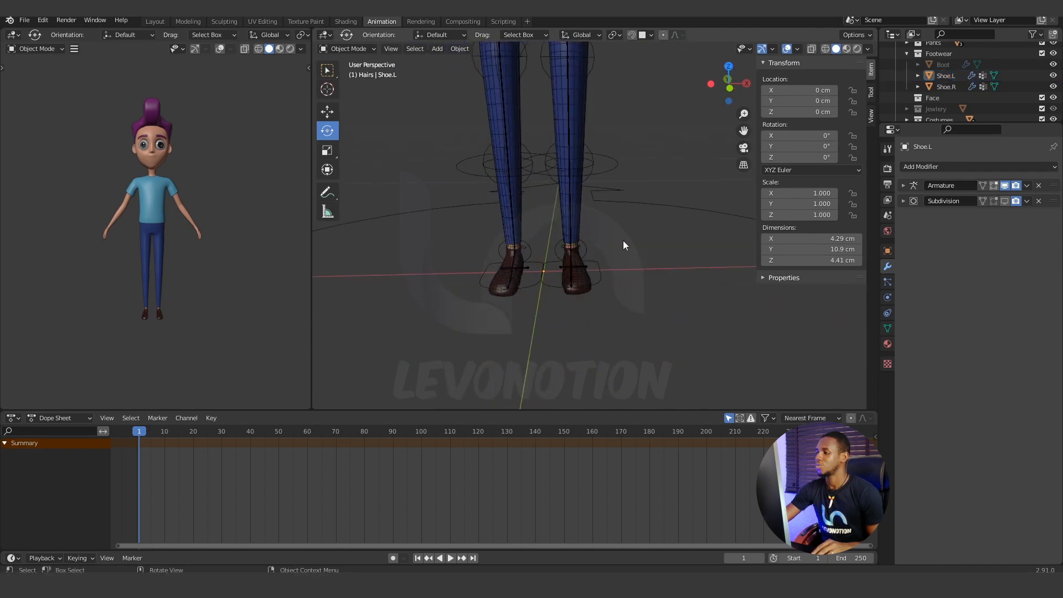
{"action": "left_click", "coordinate": [578, 281]}
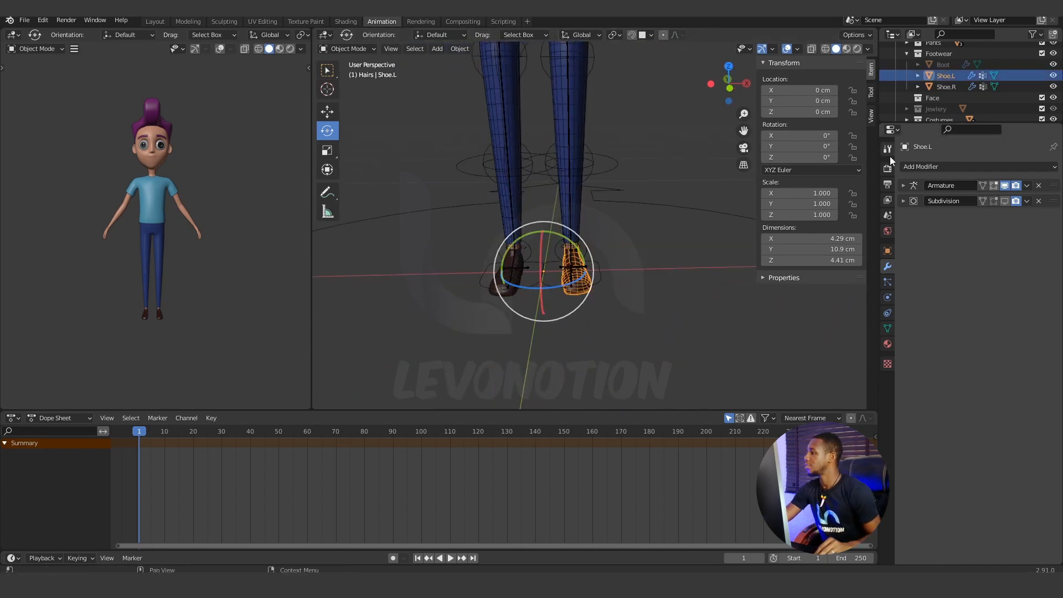
{"action": "left_click", "coordinate": [904, 186]}
{"action": "left_click", "coordinate": [903, 187]}
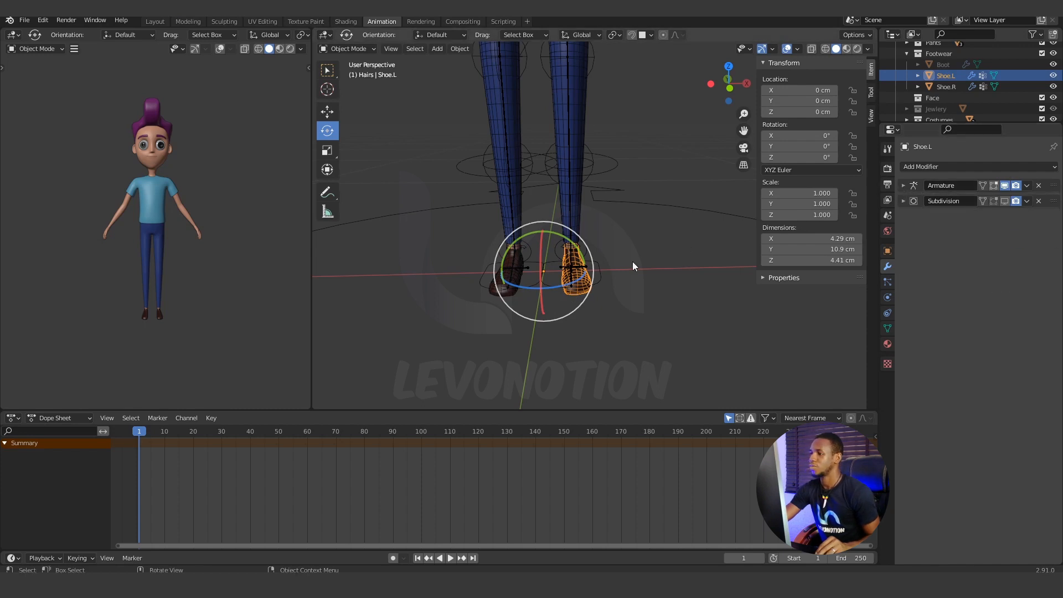
Put the rig in Pose Mode and test-move the left and right foot IK controls, cancelling both moves.
{"action": "left_click", "coordinate": [597, 260]}
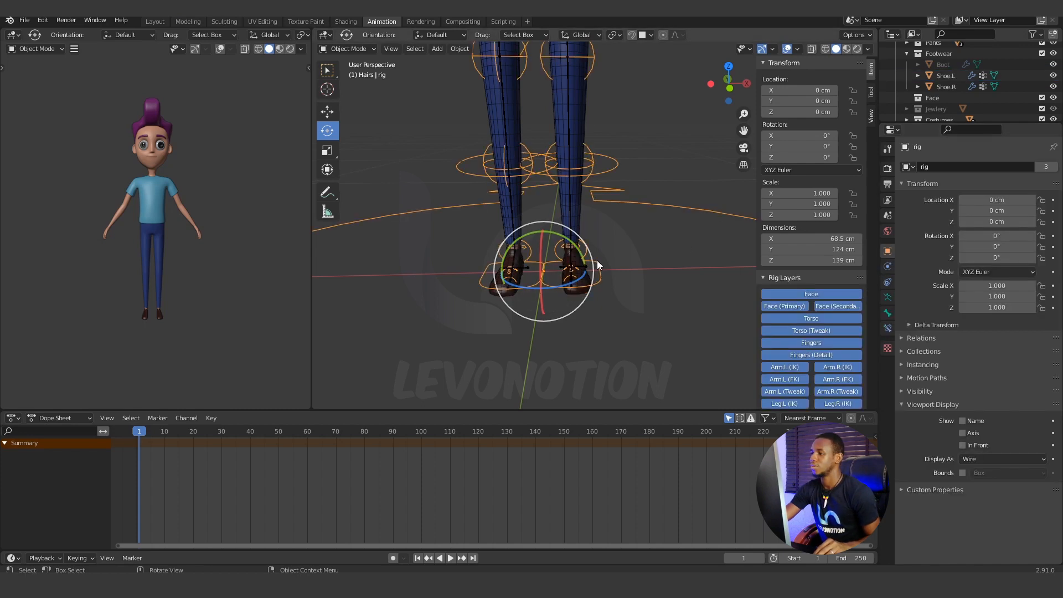
{"action": "left_click", "coordinate": [351, 49]}
{"action": "left_click", "coordinate": [354, 87]}
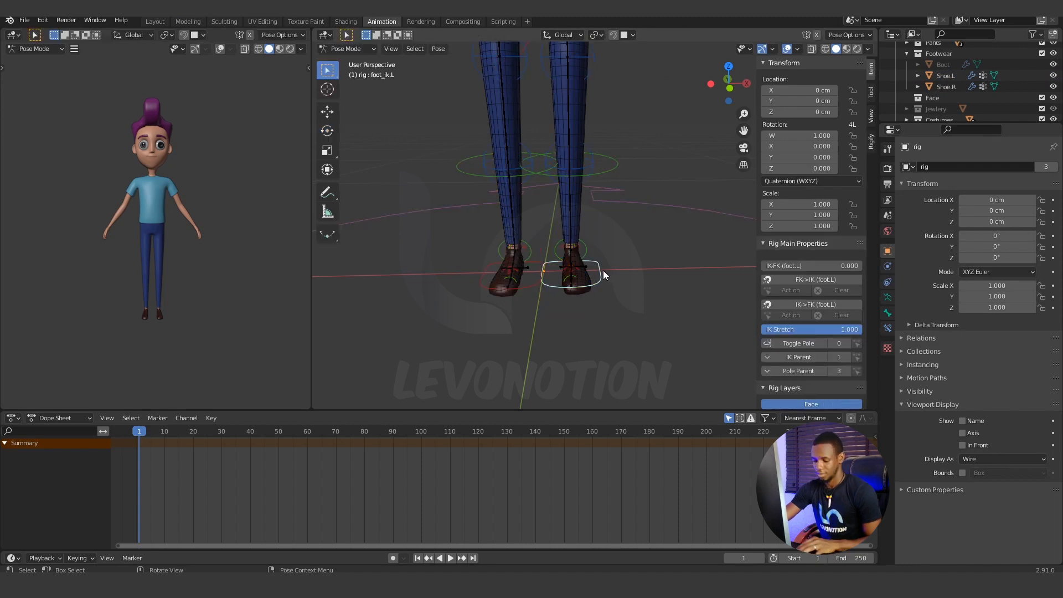
{"action": "key", "text": "g"}
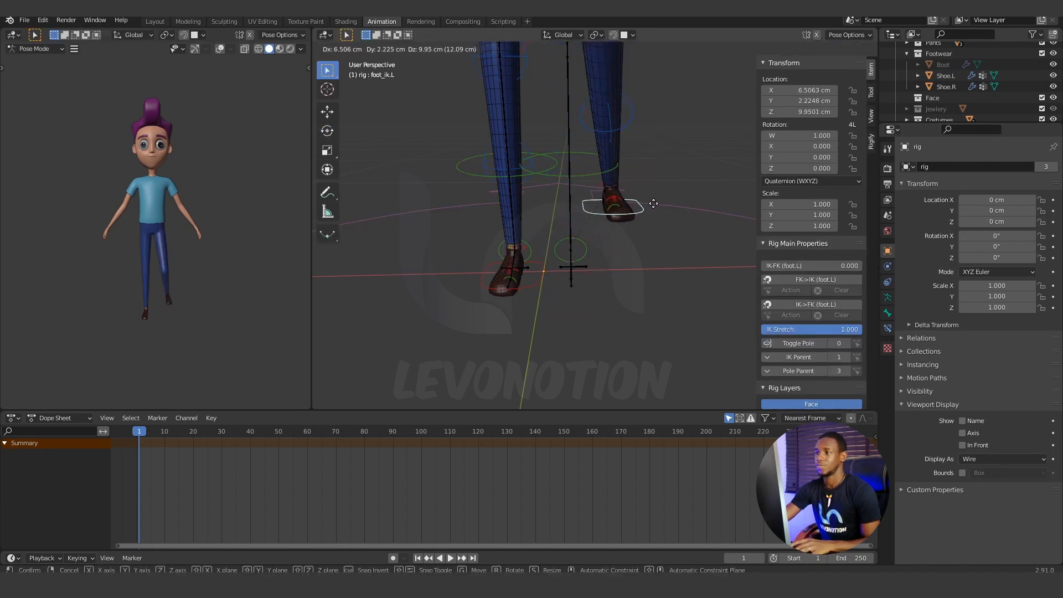
{"action": "right_click", "coordinate": [654, 203]}
{"action": "left_click", "coordinate": [481, 284]}
{"action": "key", "text": "g"}
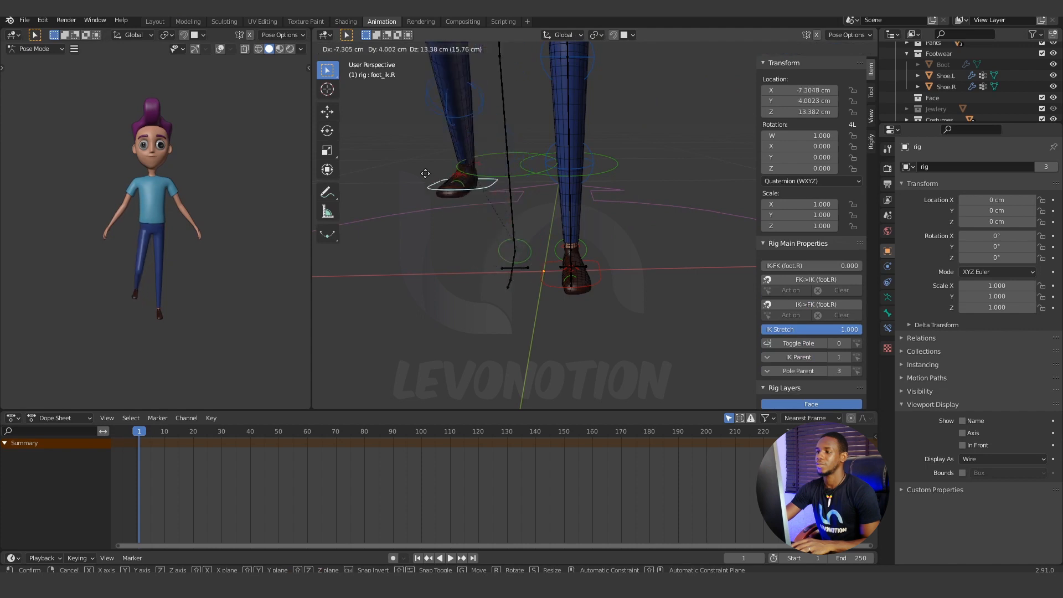
{"action": "right_click", "coordinate": [487, 244]}
Test-move the eyes control in front of the face and cancel the move.
{"action": "scroll", "coordinate": [512, 261], "scroll_direction": "down", "scroll_amount": 4}
{"action": "middle_click_drag", "start_coordinate": [585, 194], "coordinate": [570, 259], "text": "shift"}
{"action": "scroll", "coordinate": [606, 247], "scroll_direction": "down", "scroll_amount": 3}
{"action": "scroll", "coordinate": [557, 286], "scroll_direction": "up", "scroll_amount": 2}
{"action": "scroll", "coordinate": [571, 259], "scroll_direction": "up", "scroll_amount": 1}
{"action": "middle_click_drag", "start_coordinate": [577, 141], "coordinate": [575, 259], "text": "shift"}
{"action": "scroll", "coordinate": [593, 256], "scroll_direction": "up", "scroll_amount": 2}
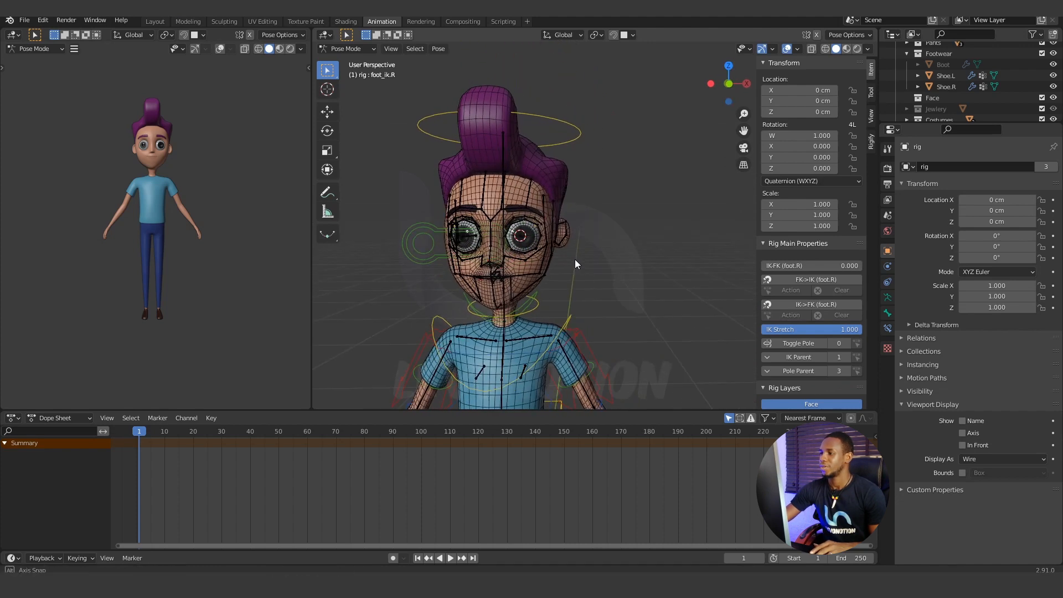
{"action": "left_click", "coordinate": [434, 223]}
{"action": "key", "text": "g"}
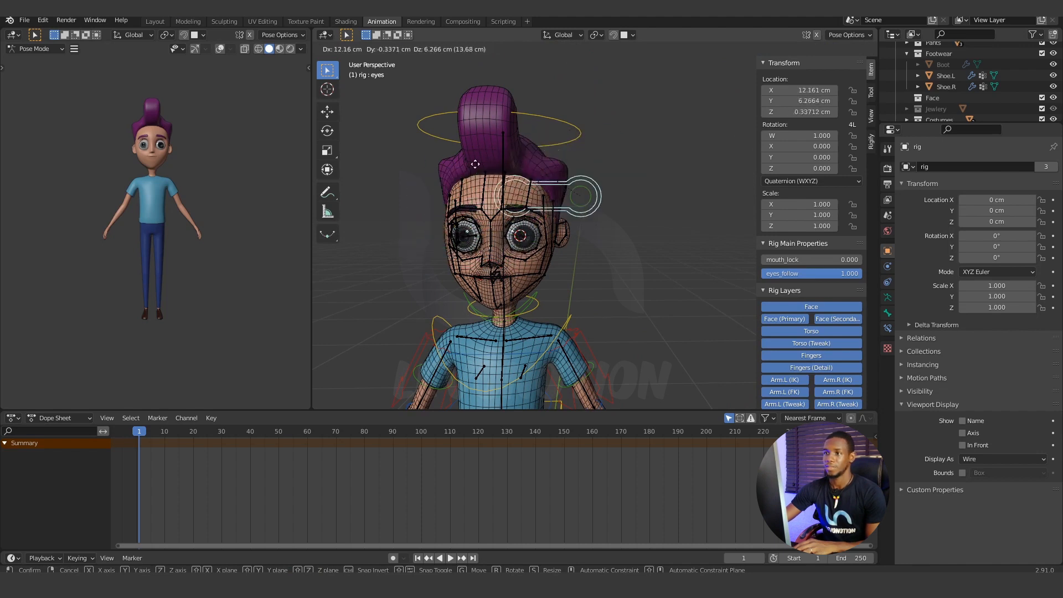
{"action": "right_click", "coordinate": [444, 185]}
Hide the metarig and enable the rig's armature layer that holds the eye mechanism bones.
{"action": "scroll", "coordinate": [508, 233], "scroll_direction": "up", "scroll_amount": 5}
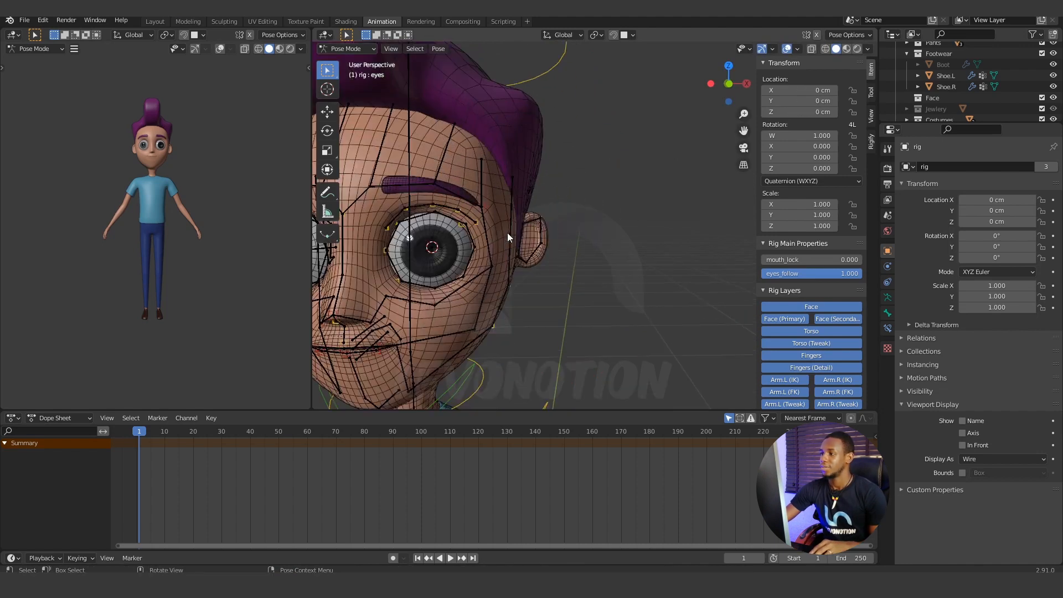
{"action": "middle_click_drag", "start_coordinate": [507, 233], "coordinate": [549, 185]}
{"action": "scroll", "coordinate": [932, 89], "scroll_direction": "down", "scroll_amount": 4}
{"action": "left_click", "coordinate": [936, 100]}
{"action": "key", "text": "h"}
{"action": "left_click", "coordinate": [593, 225]}
{"action": "left_click", "coordinate": [889, 299]}
{"action": "left_click", "coordinate": [1044, 234], "text": "shift"}
Turn on X-ray display so the rig's bones show through the face mesh.
{"action": "scroll", "coordinate": [553, 216], "scroll_direction": "up", "scroll_amount": 3}
{"action": "left_click", "coordinate": [549, 185]}
{"action": "scroll", "coordinate": [550, 185], "scroll_direction": "up", "scroll_amount": 4}
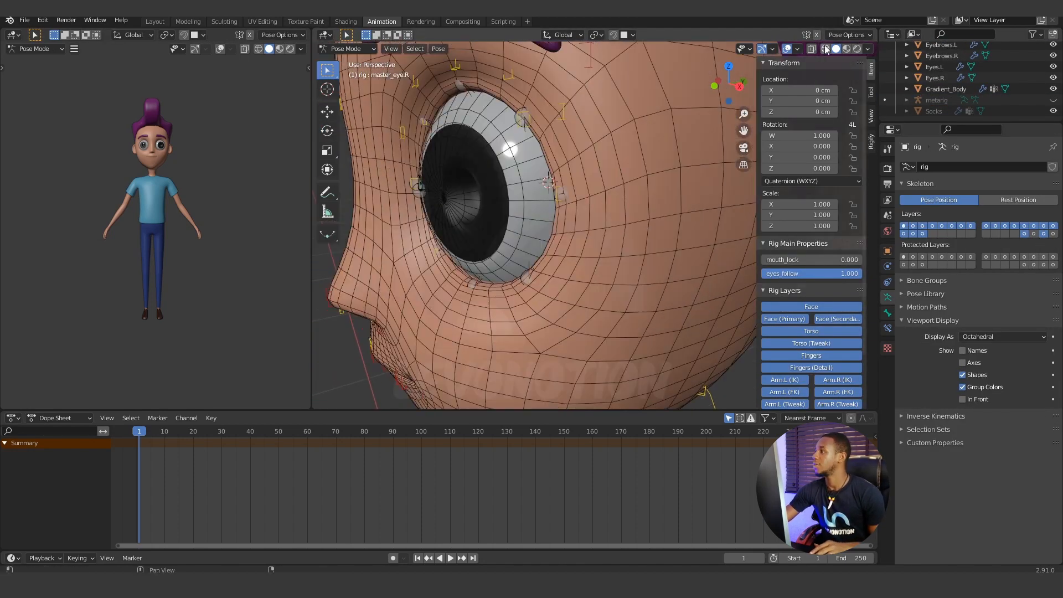
{"action": "left_click", "coordinate": [812, 49]}
{"action": "scroll", "coordinate": [491, 232], "scroll_direction": "down", "scroll_amount": 5}
{"action": "middle_click_drag", "start_coordinate": [490, 232], "coordinate": [550, 238]}
{"action": "scroll", "coordinate": [550, 237], "scroll_direction": "up", "scroll_amount": 4}
Return to Object Mode and select the left eye object, Eyes.L.
{"action": "key", "text": "ctrl+Tab"}
{"action": "left_click", "coordinate": [662, 164]}
{"action": "left_click", "coordinate": [607, 226]}
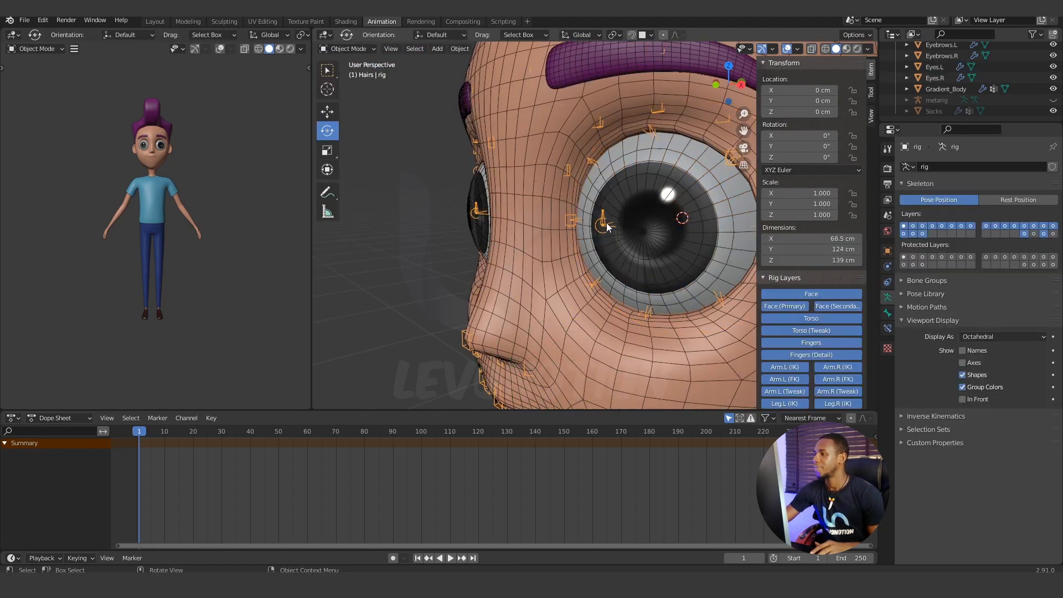
{"action": "left_click", "coordinate": [352, 49]}
{"action": "left_click", "coordinate": [352, 83]}
{"action": "middle_click_drag", "start_coordinate": [687, 228], "coordinate": [660, 228]}
{"action": "left_click", "coordinate": [637, 220]}
{"action": "left_click", "coordinate": [940, 78]}
{"action": "left_click", "coordinate": [937, 67]}
{"action": "middle_click_drag", "start_coordinate": [568, 240], "coordinate": [543, 241]}
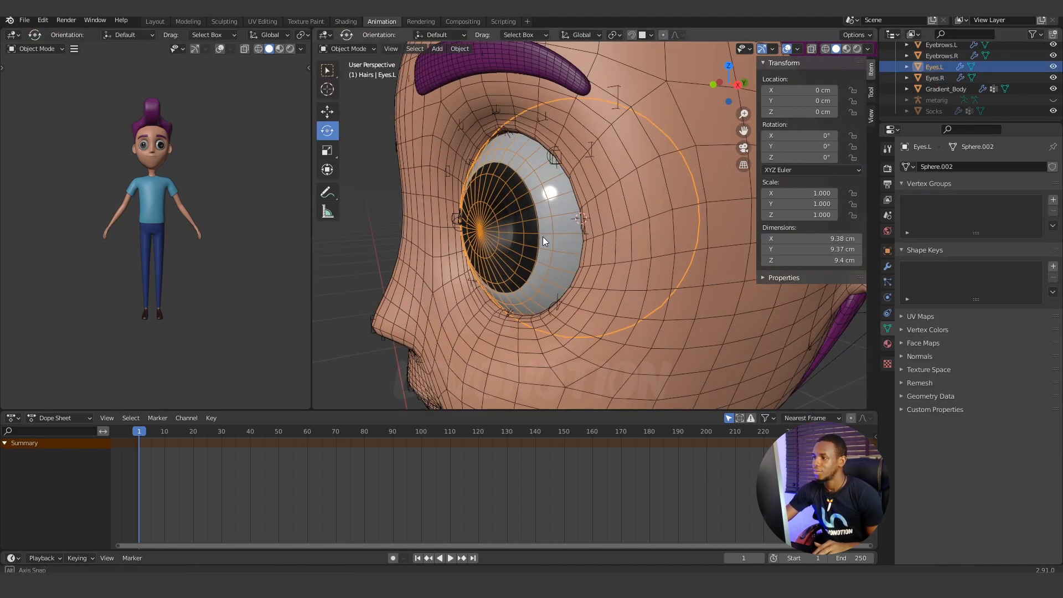
{"action": "left_click", "coordinate": [464, 224]}
{"action": "left_click", "coordinate": [940, 78]}
{"action": "left_click", "coordinate": [939, 67]}
{"action": "scroll", "coordinate": [463, 234], "scroll_direction": "up", "scroll_amount": 3}
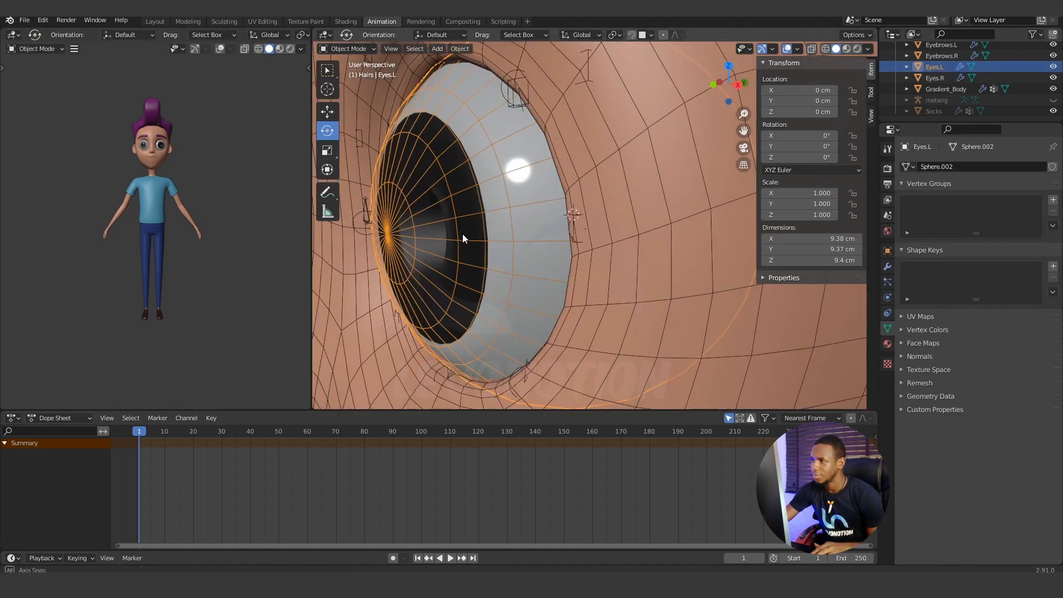
Add the rig to the selection in Pose Mode and parent Eyes.L to the left eye bone.
{"action": "left_click", "coordinate": [455, 200]}
{"action": "middle_click_drag", "start_coordinate": [463, 234], "coordinate": [520, 215]}
{"action": "scroll", "coordinate": [425, 165], "scroll_direction": "down", "scroll_amount": 4}
{"action": "left_click", "coordinate": [939, 67]}
{"action": "scroll", "coordinate": [543, 237], "scroll_direction": "up", "scroll_amount": 2}
{"action": "left_click", "coordinate": [544, 237], "text": "shift"}
{"action": "scroll", "coordinate": [542, 231], "scroll_direction": "down", "scroll_amount": 6}
{"action": "scroll", "coordinate": [534, 219], "scroll_direction": "up", "scroll_amount": 5}
{"action": "left_click", "coordinate": [455, 228]}
{"action": "scroll", "coordinate": [471, 228], "scroll_direction": "down", "scroll_amount": 6}
Test-move the eyes control to check the left eye's tracking and cancel the move.
{"action": "middle_click_drag", "start_coordinate": [495, 227], "coordinate": [554, 235]}
{"action": "left_click", "coordinate": [483, 228]}
{"action": "key", "text": "g"}
{"action": "right_click", "coordinate": [509, 219]}
{"action": "scroll", "coordinate": [503, 223], "scroll_direction": "up", "scroll_amount": 3}
{"action": "scroll", "coordinate": [503, 221], "scroll_direction": "up", "scroll_amount": 4}
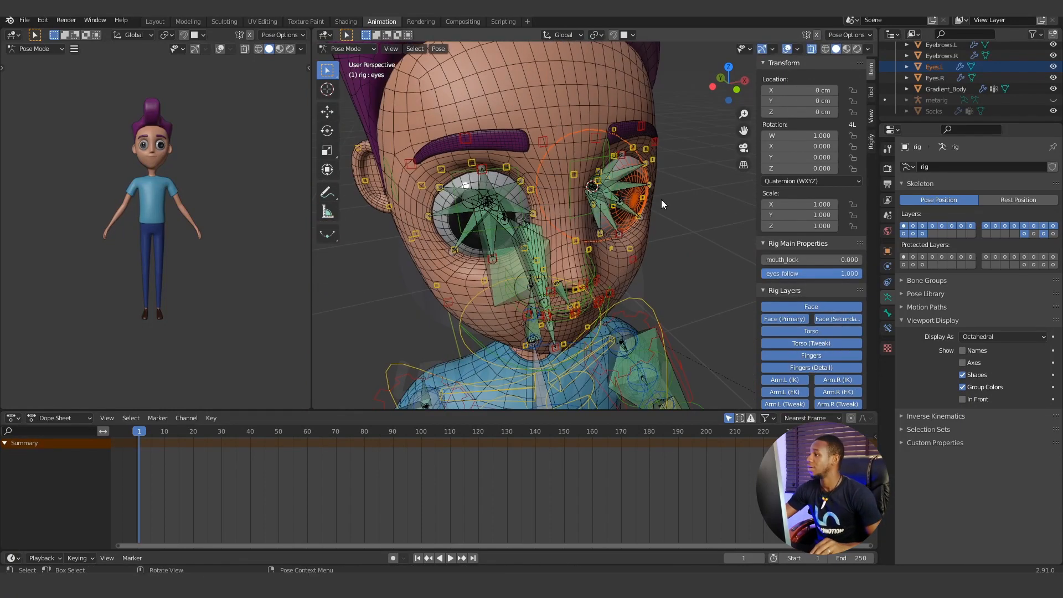
Select Eyes.R in Object Mode and parent it to the rig's MCH-eye.R bone from Pose Mode.
{"action": "key", "text": "ctrl+Tab"}
{"action": "left_click", "coordinate": [632, 198]}
{"action": "left_click", "coordinate": [481, 217]}
{"action": "middle_click_drag", "start_coordinate": [481, 226], "coordinate": [514, 251]}
{"action": "key", "text": "ctrl+Tab"}
{"action": "left_click", "coordinate": [627, 210]}
{"action": "scroll", "coordinate": [627, 210], "scroll_direction": "down", "scroll_amount": 3}
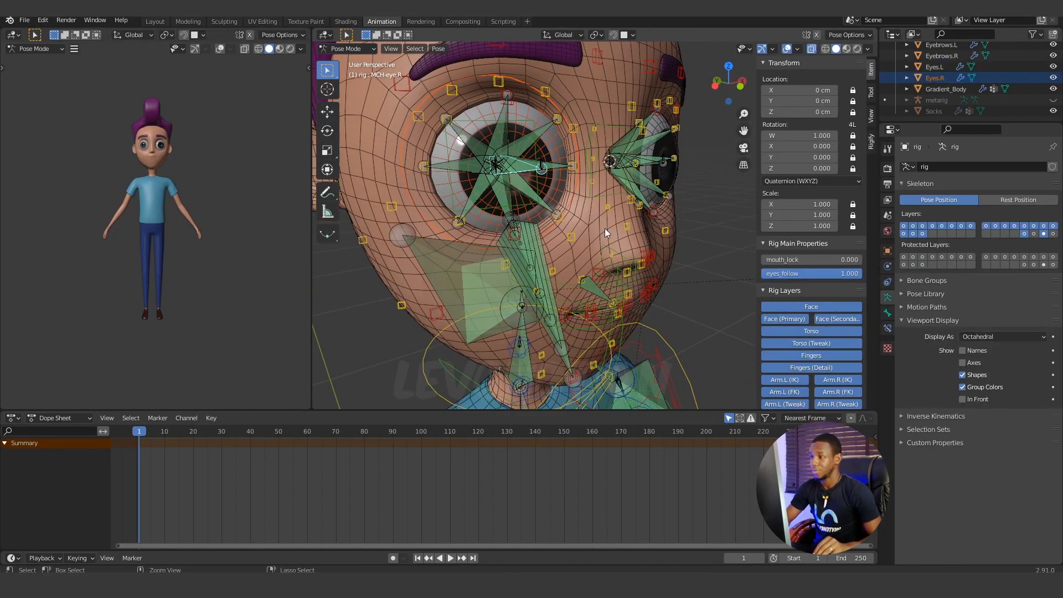
{"action": "key", "text": "ctrl+p"}
{"action": "left_click", "coordinate": [605, 228]}
Test-move the eyes control to check that both eyes follow it, cancelling the move.
{"action": "scroll", "coordinate": [595, 232], "scroll_direction": "down", "scroll_amount": 3}
{"action": "scroll", "coordinate": [682, 231], "scroll_direction": "down", "scroll_amount": 4}
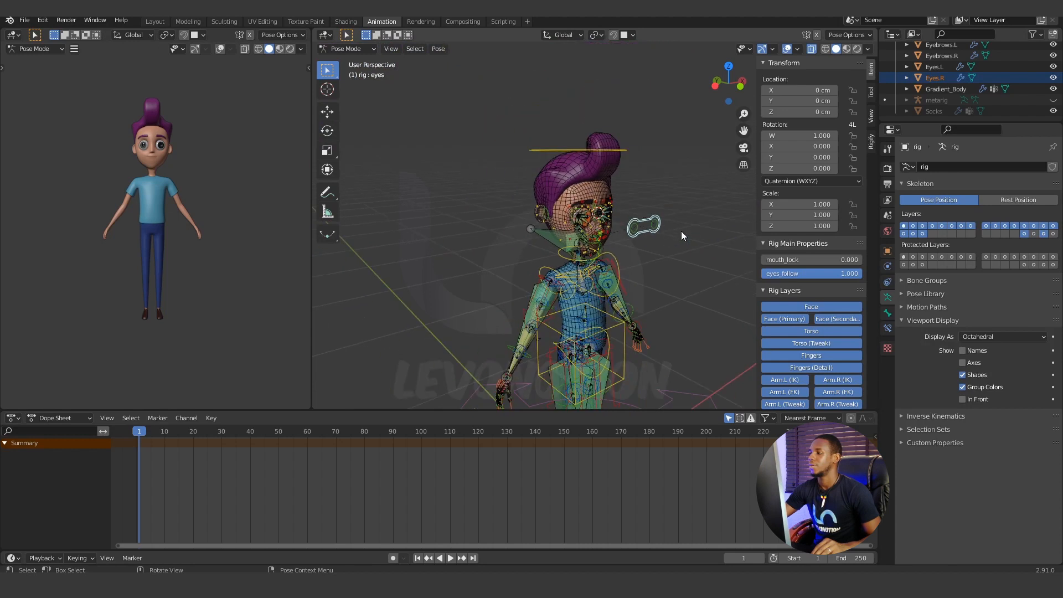
{"action": "left_click", "coordinate": [660, 230]}
{"action": "key", "text": "g"}
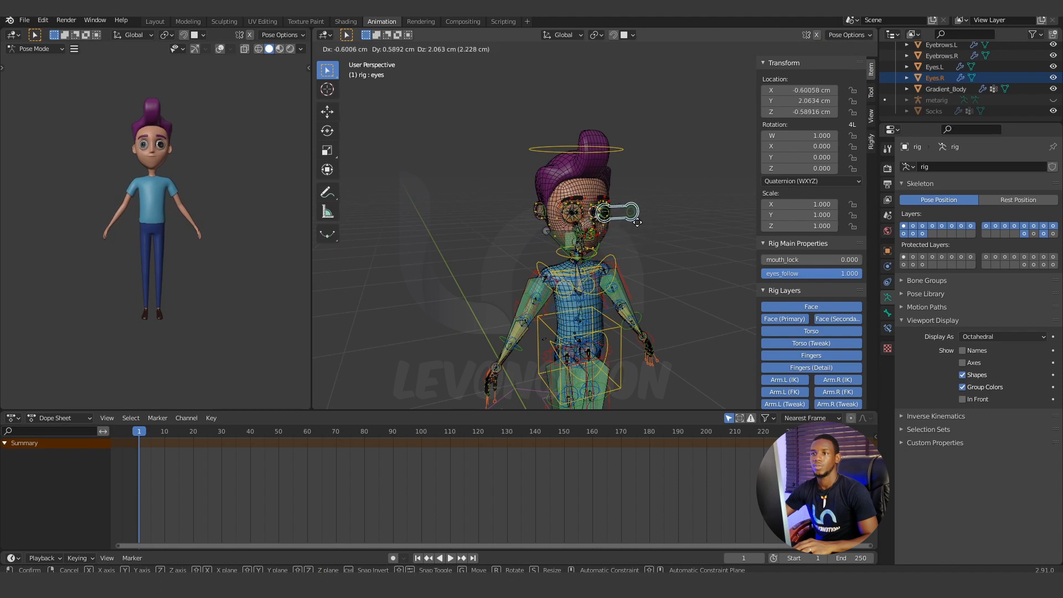
{"action": "right_click", "coordinate": [639, 227]}
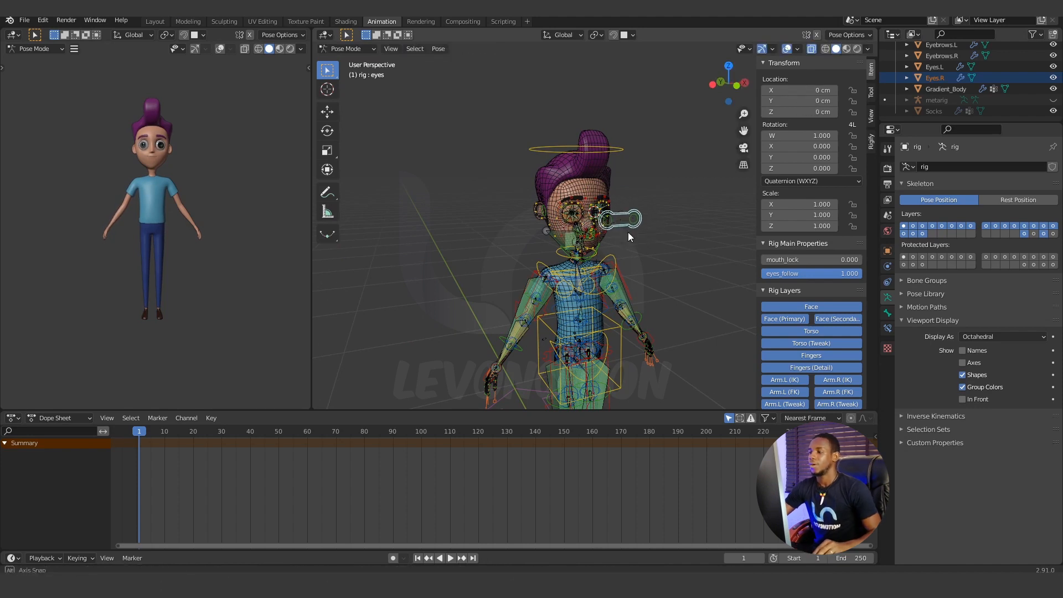
Test-move the middle brow control above the character's left eye and cancel the move.
{"action": "middle_click_drag", "start_coordinate": [628, 232], "coordinate": [571, 235]}
{"action": "scroll", "coordinate": [604, 235], "scroll_direction": "up", "scroll_amount": 3}
{"action": "scroll", "coordinate": [527, 171], "scroll_direction": "up", "scroll_amount": 6}
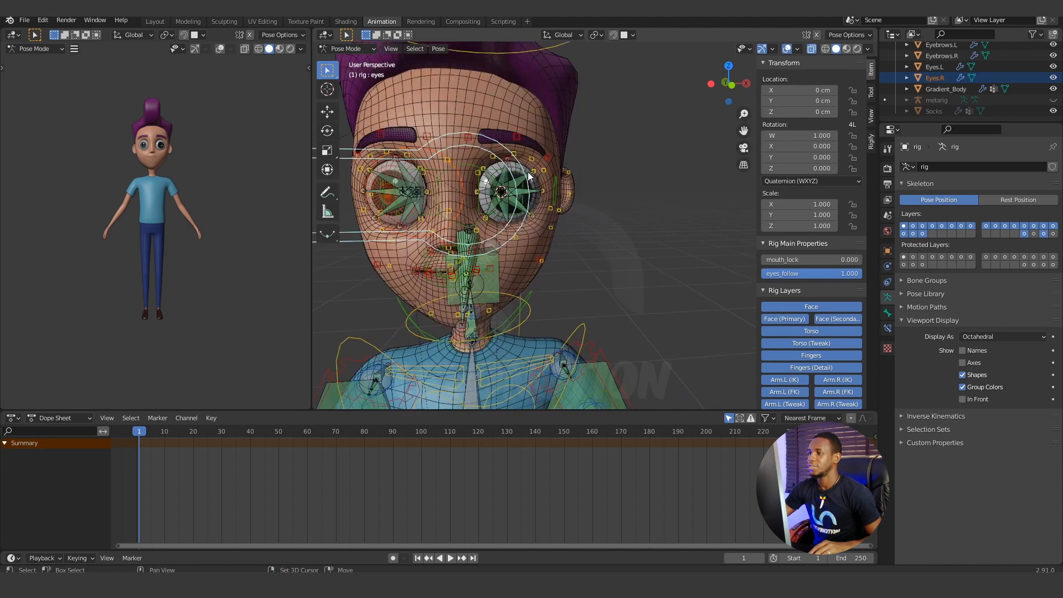
{"action": "left_click", "coordinate": [518, 164]}
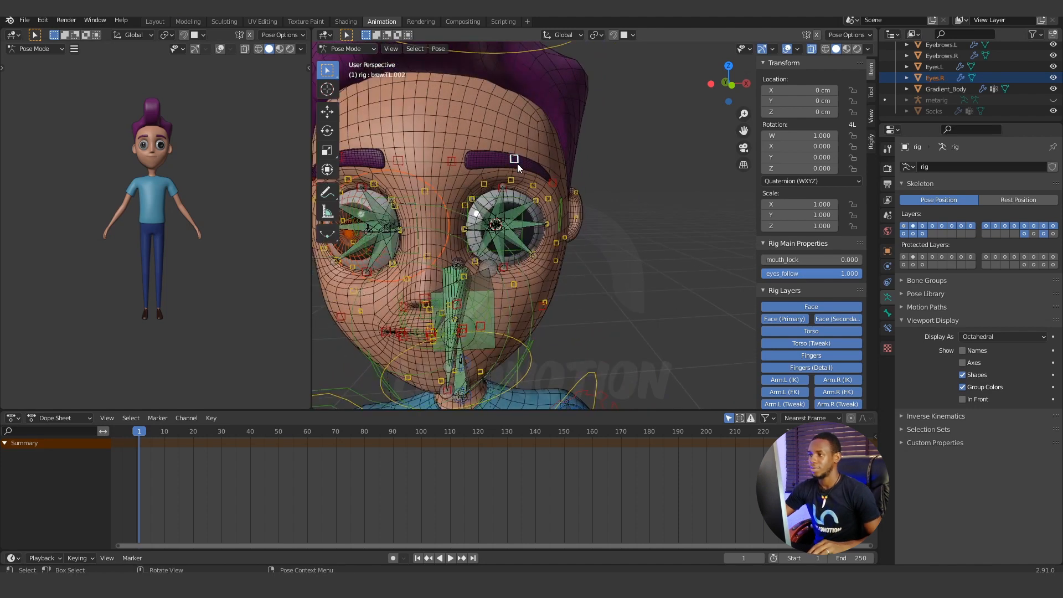
{"action": "key", "text": "g"}
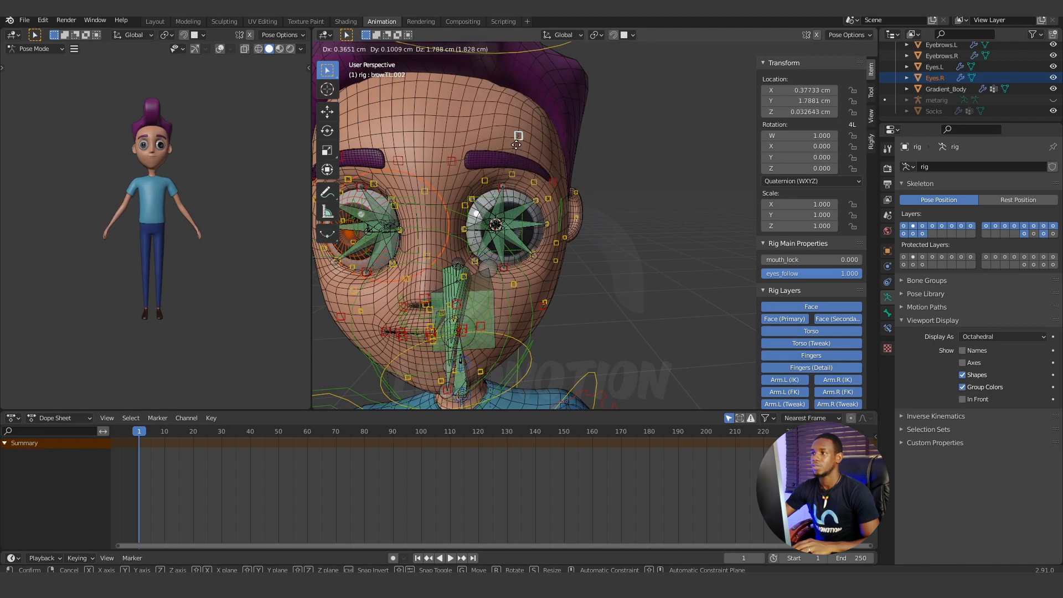
{"action": "key", "text": "Escape"}
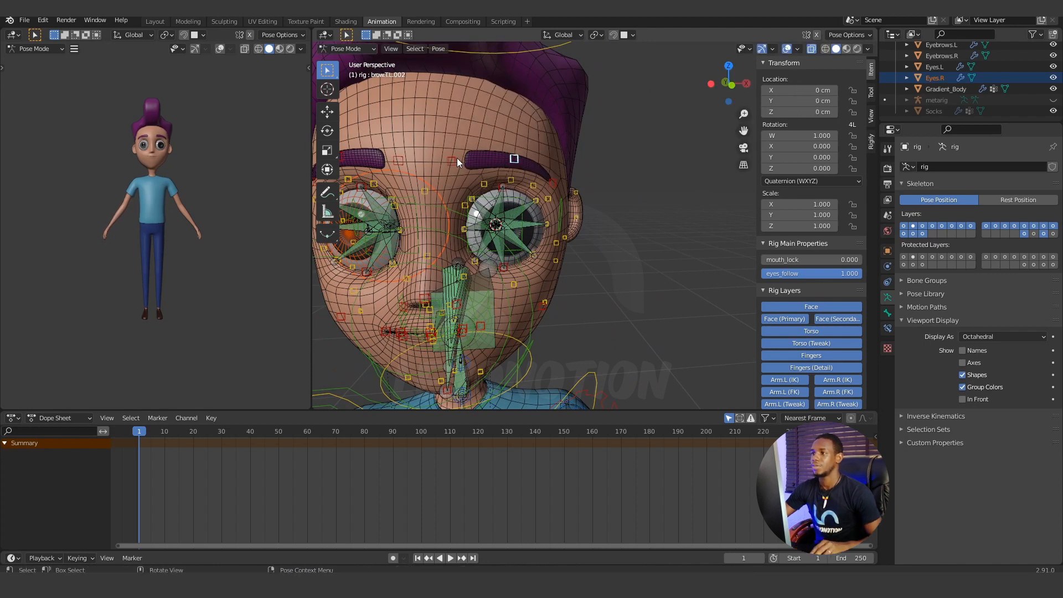
Move the three brow controls above the left eye up about 0.56 cm together and clear their location.
{"action": "left_click", "coordinate": [456, 159]}
{"action": "left_click", "coordinate": [553, 180], "text": "shift"}
{"action": "left_click", "coordinate": [328, 112]}
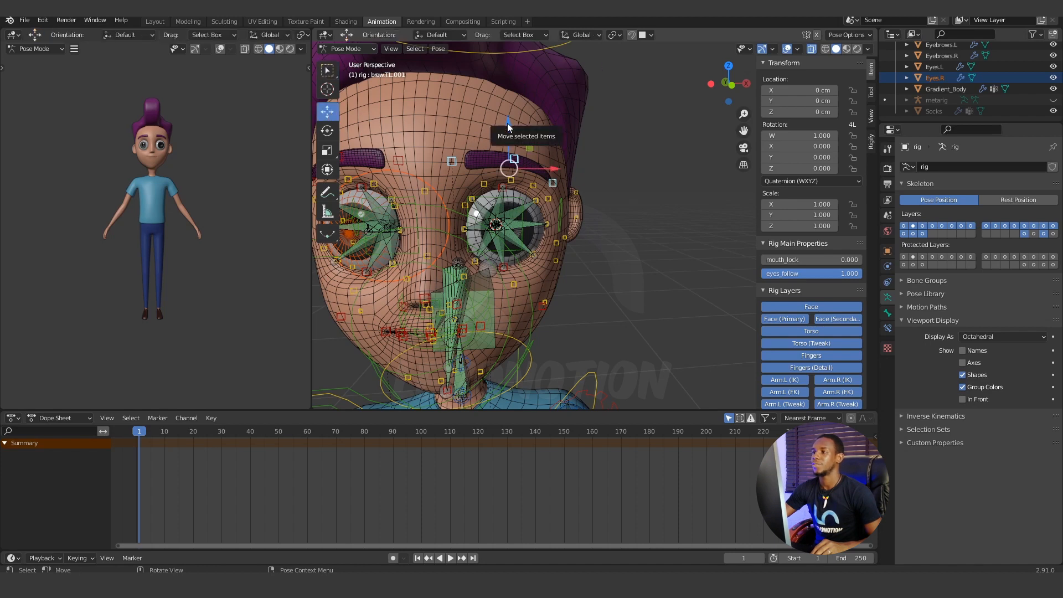
{"action": "mouse_move", "coordinate": [507, 123]}
{"action": "left_mouse_down"}
{"action": "mouse_move", "coordinate": [516, 102]}
{"action": "mouse_move", "coordinate": [511, 113]}
{"action": "left_mouse_up"}
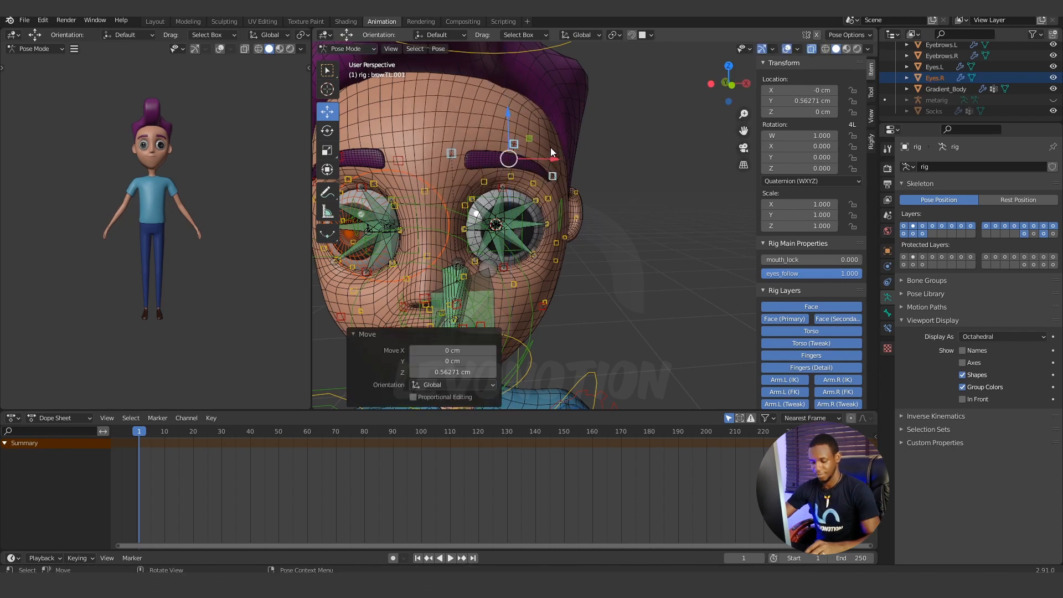
{"action": "key", "text": "alt+g"}
Return to Object Mode and select the eyebrow above the character's left eye.
{"action": "scroll", "coordinate": [519, 195], "scroll_direction": "up", "scroll_amount": 1}
{"action": "middle_click_drag", "start_coordinate": [506, 179], "coordinate": [538, 187], "text": "shift"}
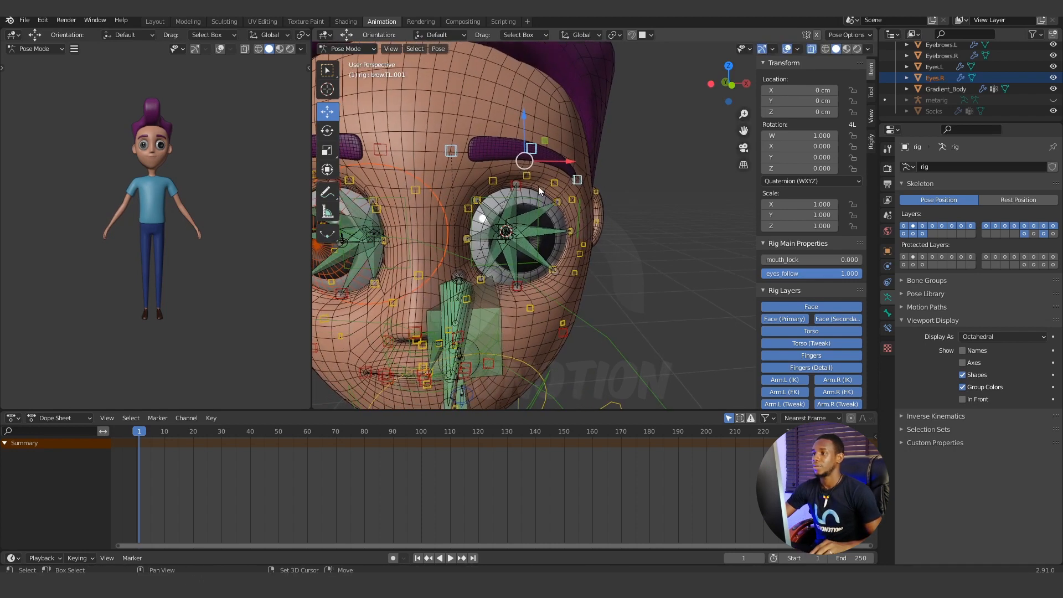
{"action": "left_click", "coordinate": [488, 147]}
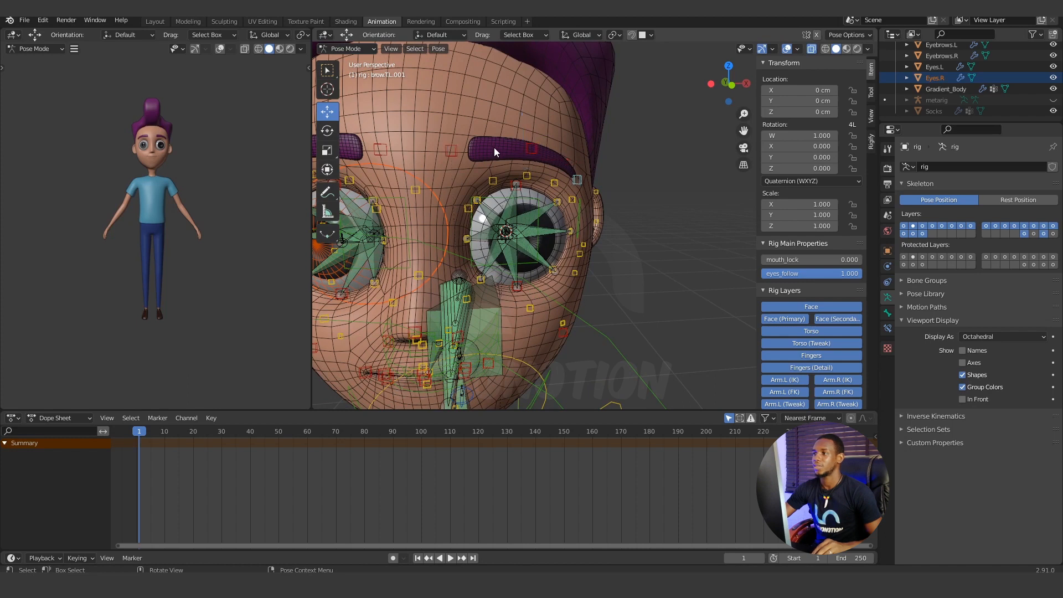
{"action": "left_click", "coordinate": [369, 52]}
{"action": "left_click", "coordinate": [370, 64]}
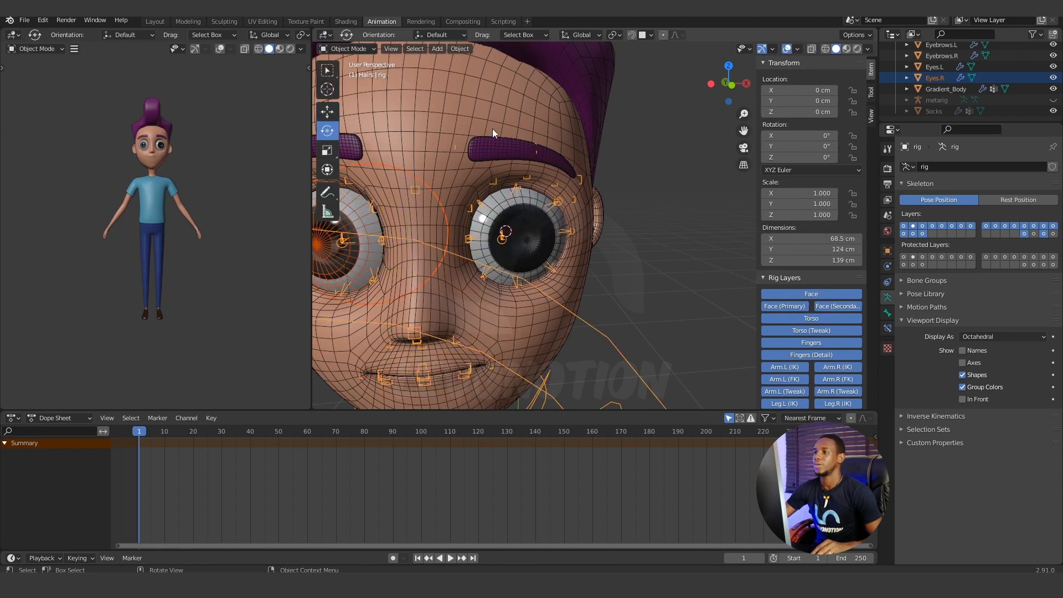
{"action": "left_click", "coordinate": [498, 142]}
{"action": "middle_click_drag", "start_coordinate": [540, 160], "coordinate": [616, 168]}
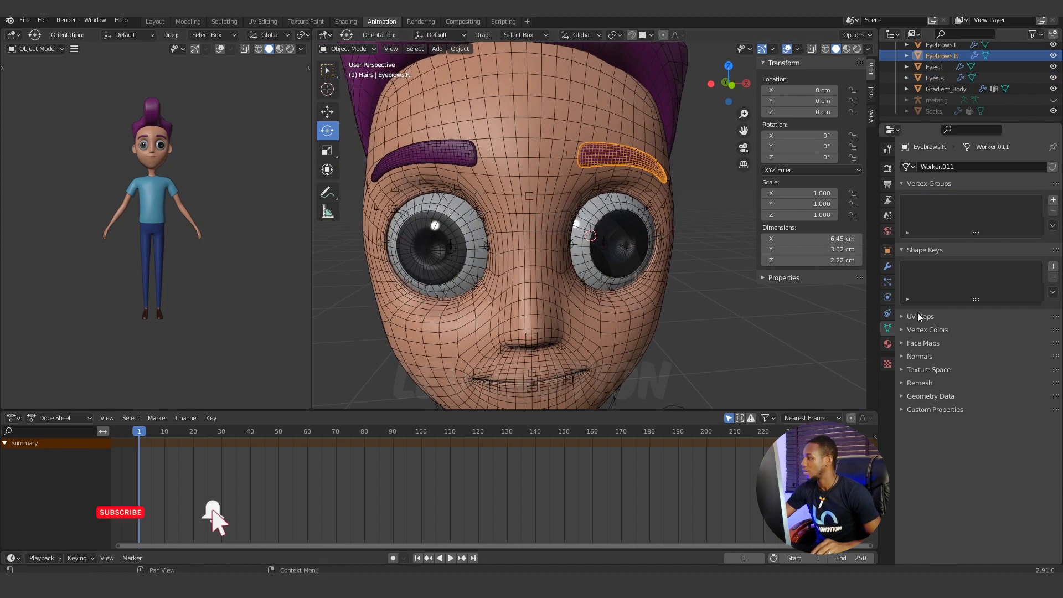
Add an Armature modifier to Eyebrows.R above its Subdivision modifier, with rig as the target object.
{"action": "left_click", "coordinate": [887, 267]}
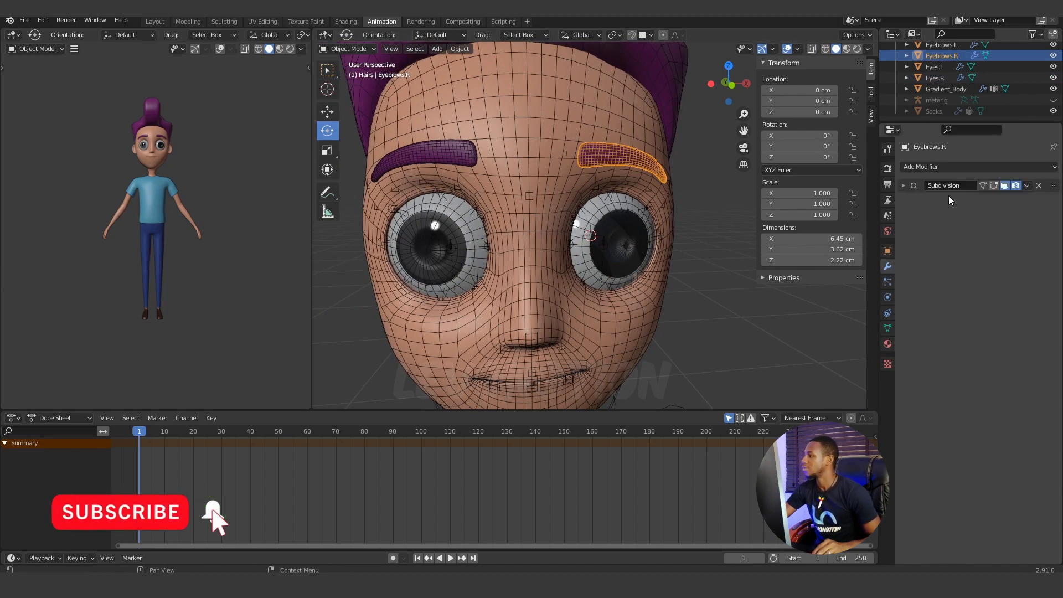
{"action": "left_click", "coordinate": [943, 167]}
{"action": "left_click", "coordinate": [941, 197]}
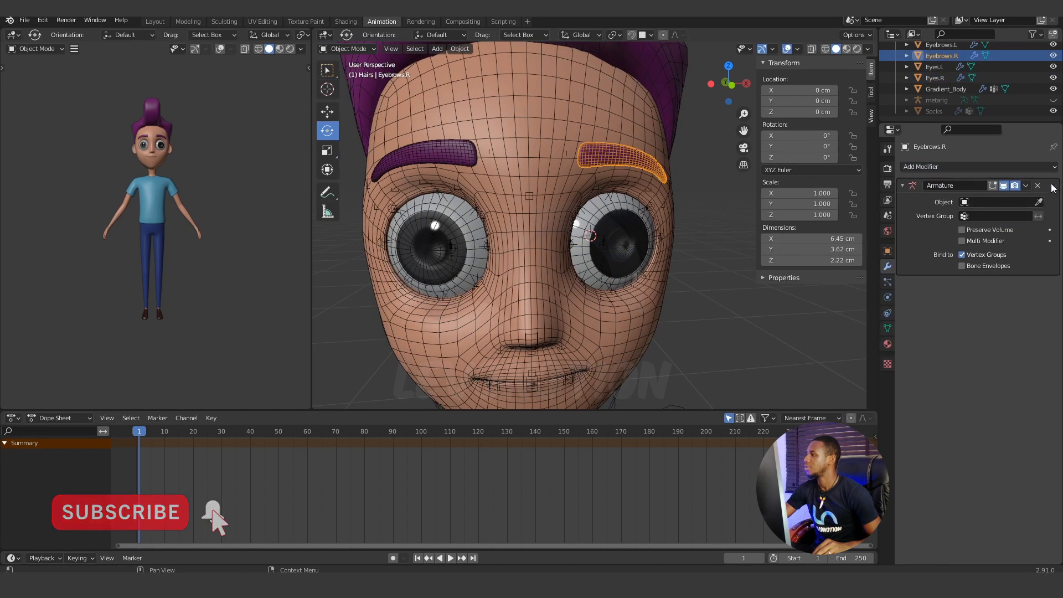
{"action": "left_click_drag", "start_coordinate": [1055, 189], "coordinate": [1053, 285]}
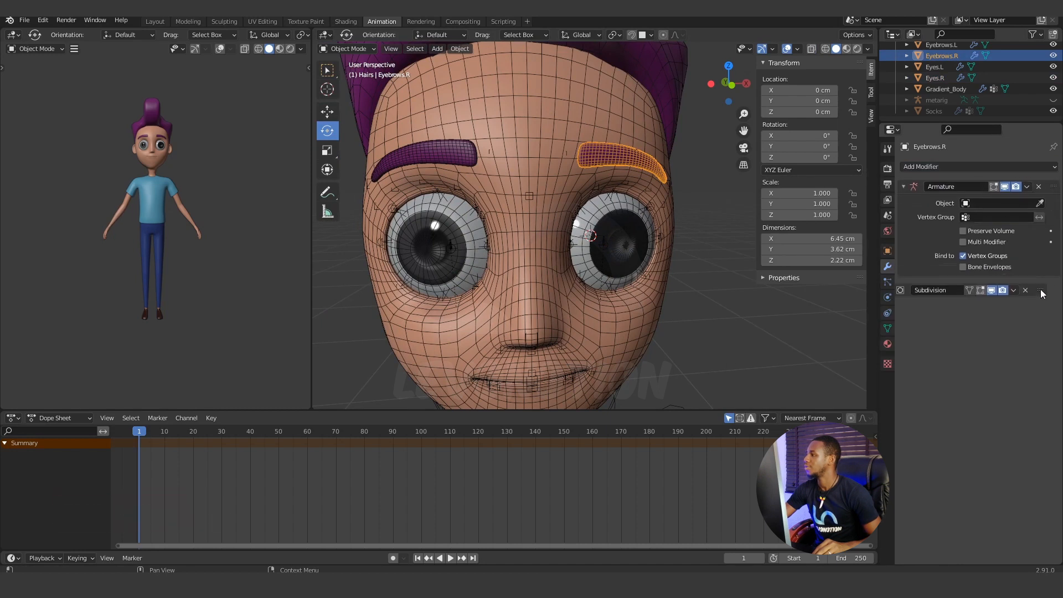
{"action": "left_click", "coordinate": [999, 202]}
{"action": "left_click", "coordinate": [959, 229]}
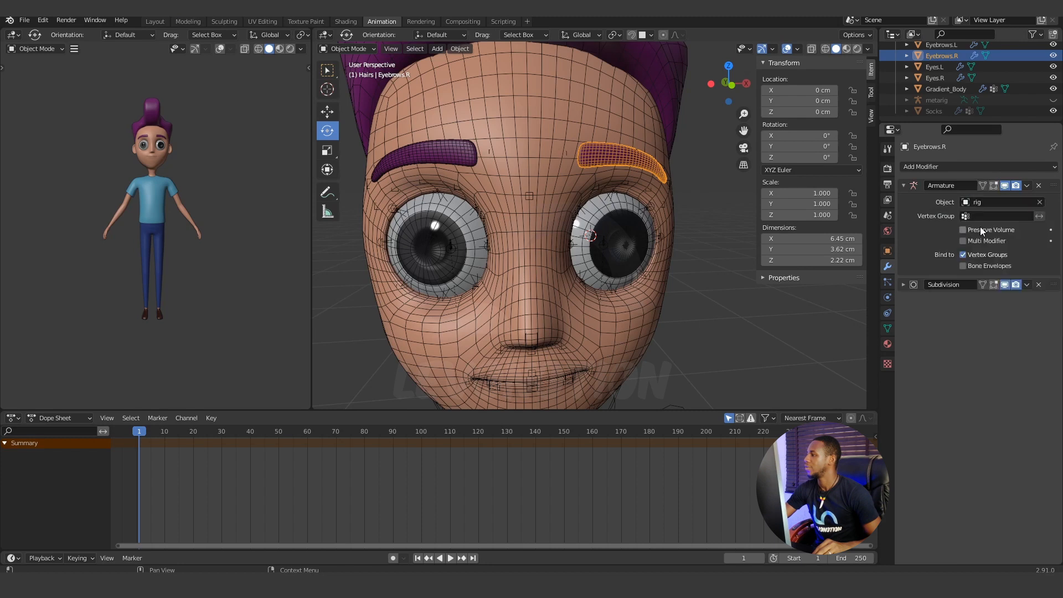
Add an Armature modifier to Eyebrows.L, place it above the Subdivision modifier, and set rig as its target object.
{"action": "left_click", "coordinate": [445, 154]}
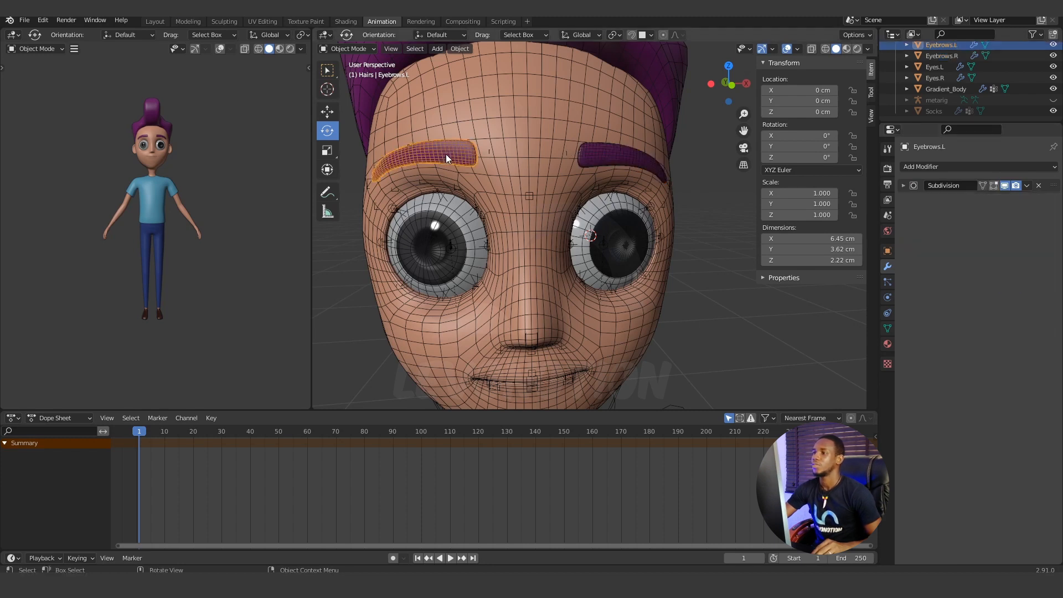
{"action": "left_click", "coordinate": [946, 167]}
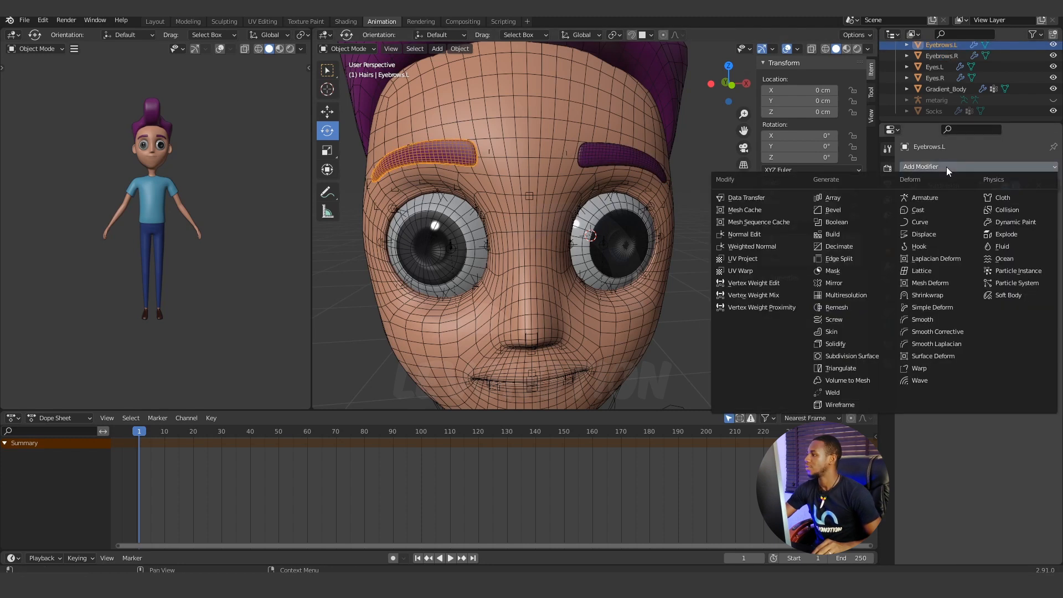
{"action": "left_click", "coordinate": [939, 199]}
{"action": "left_click_drag", "start_coordinate": [1057, 187], "coordinate": [1054, 280]}
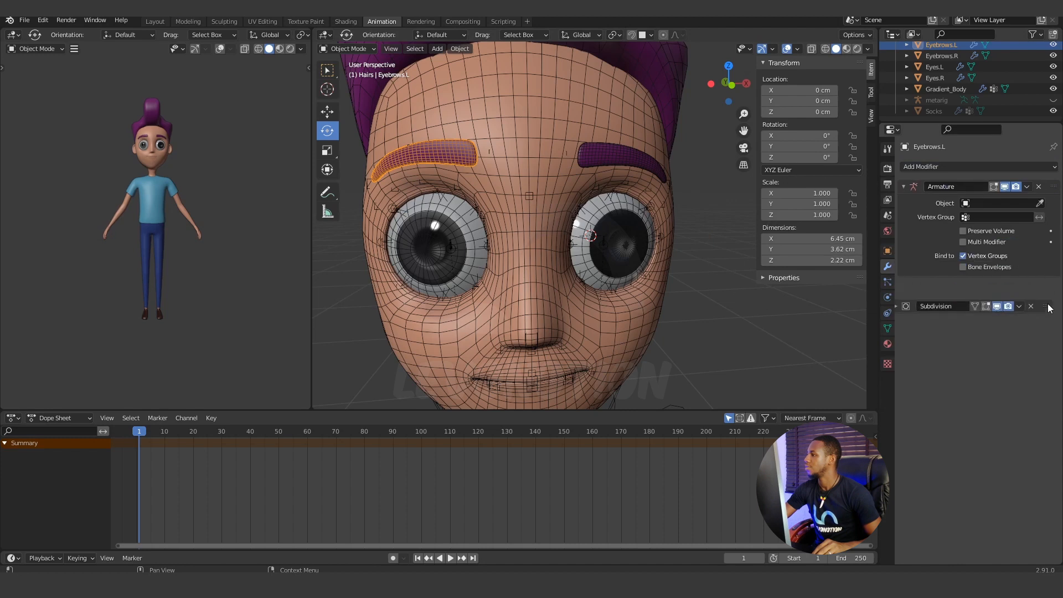
{"action": "left_click", "coordinate": [985, 202]}
{"action": "left_click", "coordinate": [952, 232]}
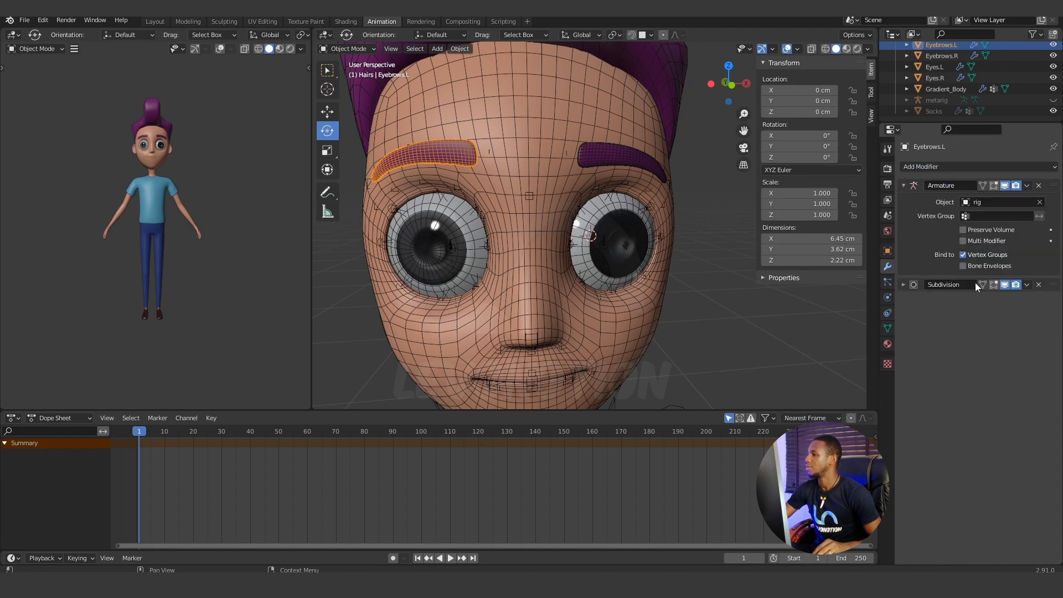
Select Gradient_Body and then Eyebrows.R, transfer the body's weights to the eyebrow in Weight Paint mode, and return to Object Mode.
{"action": "scroll", "coordinate": [537, 153], "scroll_direction": "down", "scroll_amount": 2}
{"action": "left_click", "coordinate": [536, 153]}
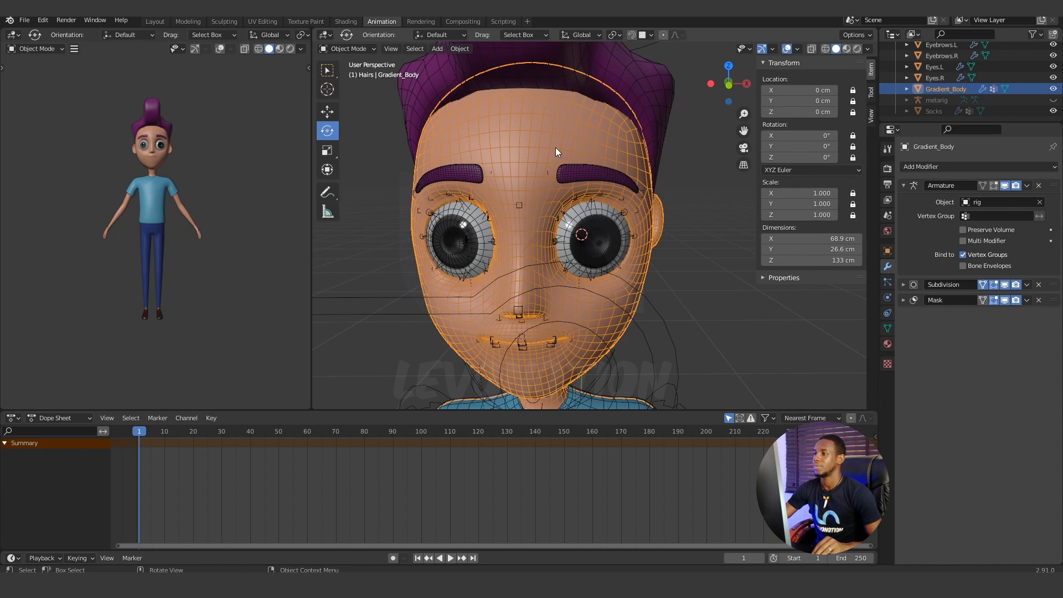
{"action": "left_click", "coordinate": [576, 174], "text": "shift"}
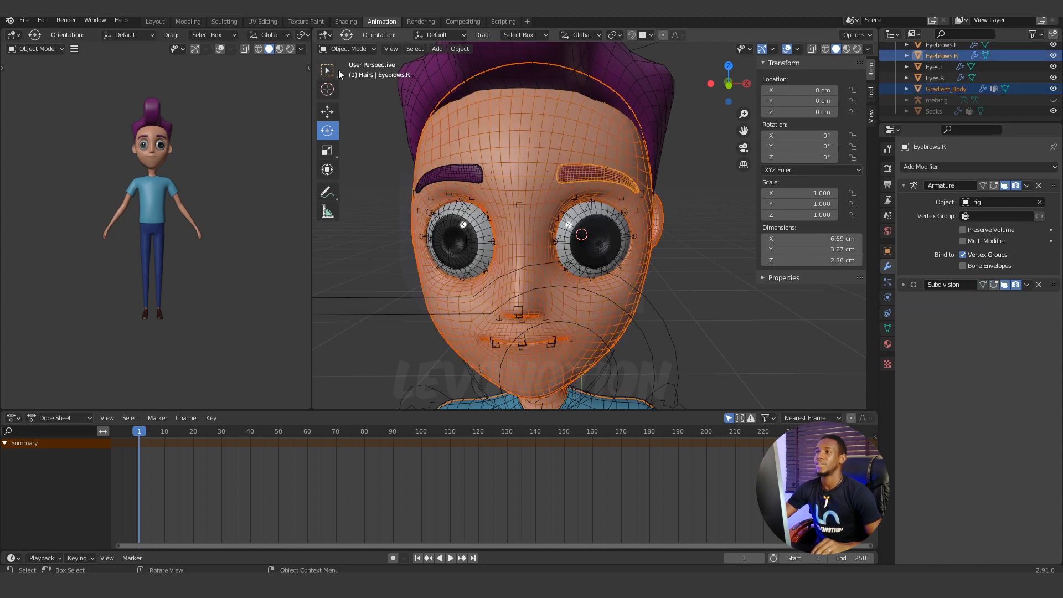
{"action": "left_click", "coordinate": [372, 49]}
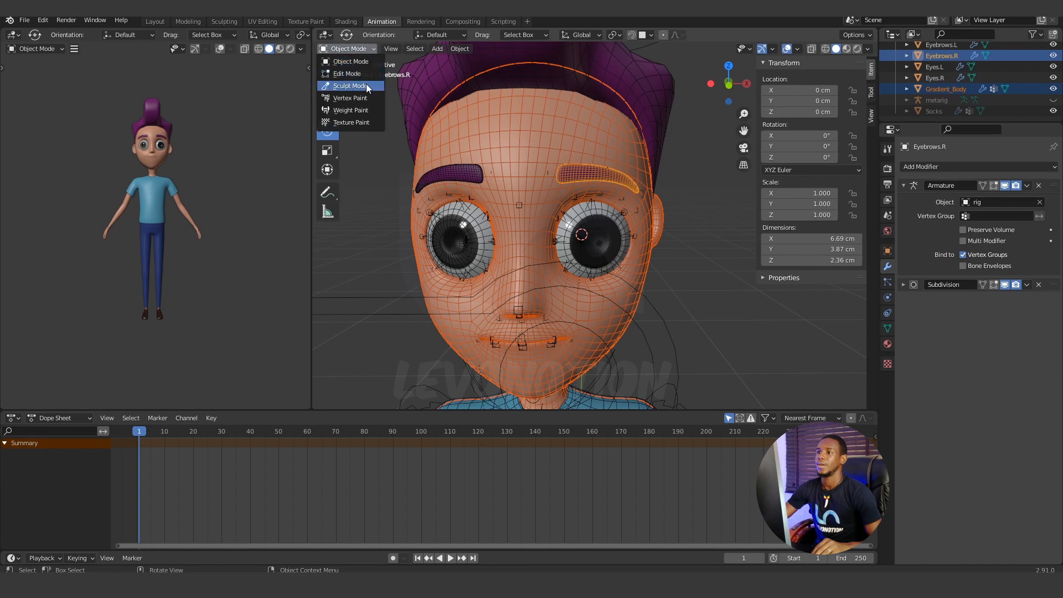
{"action": "left_click", "coordinate": [366, 111]}
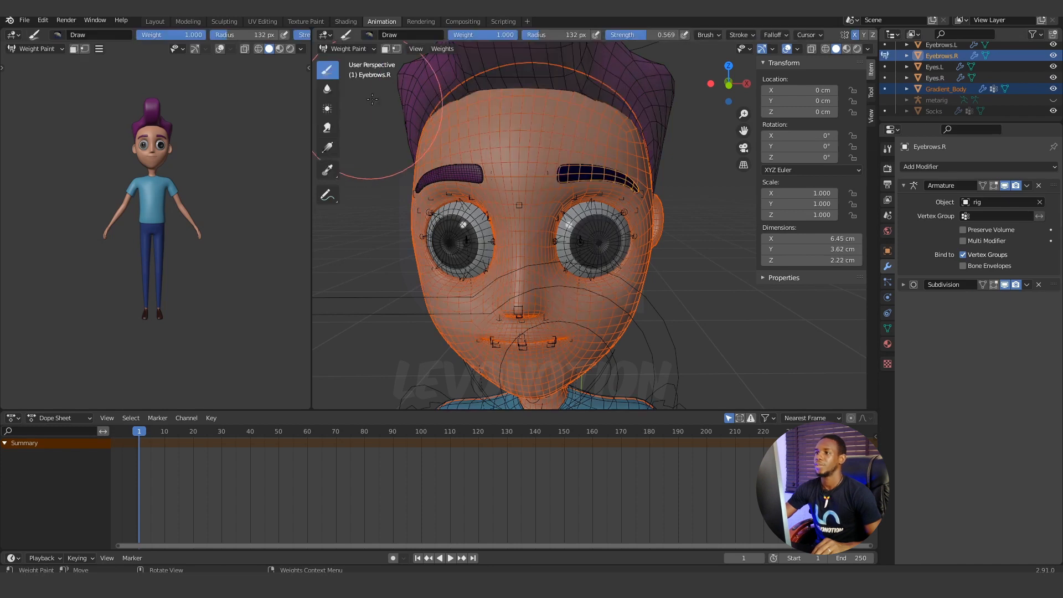
{"action": "left_click", "coordinate": [444, 49]}
{"action": "left_click", "coordinate": [482, 186]}
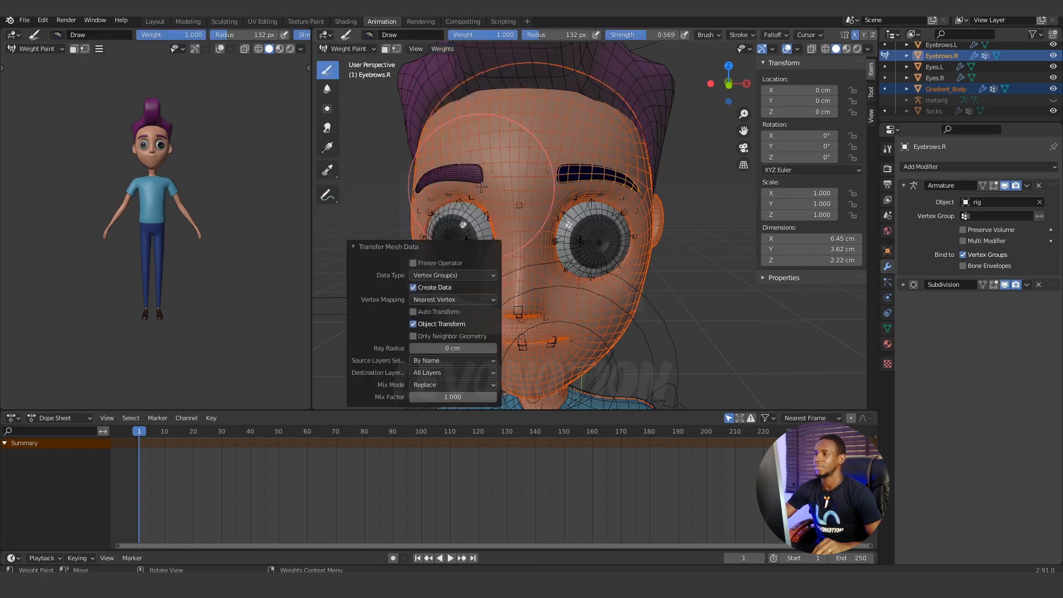
{"action": "left_click", "coordinate": [348, 48]}
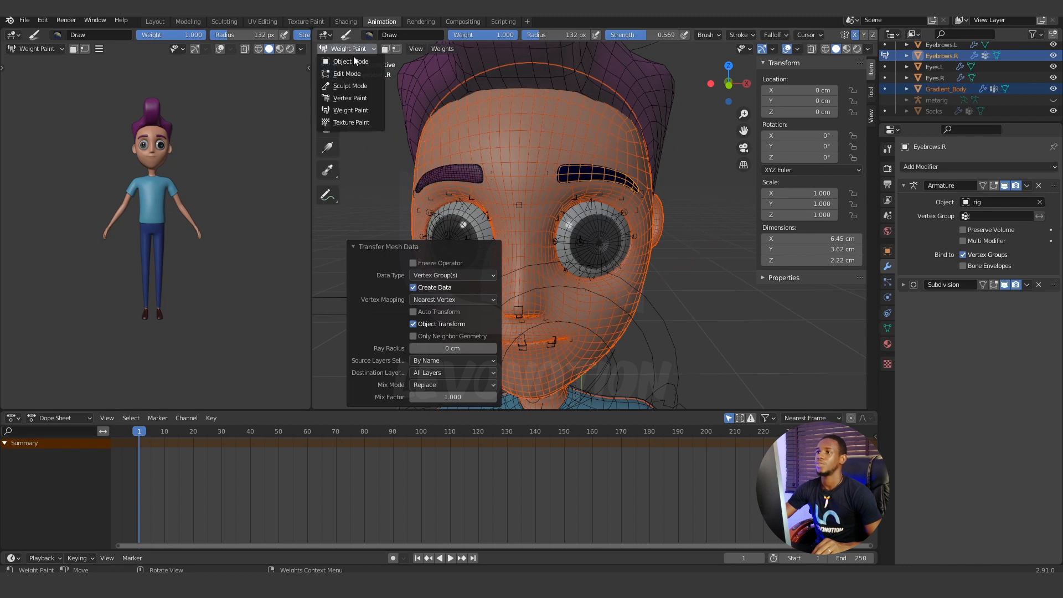
{"action": "left_click", "coordinate": [346, 62]}
Select the rig, enter Pose Mode, and test-move the middle brow control above the character's left eye, cancelling the move.
{"action": "left_click", "coordinate": [603, 192]}
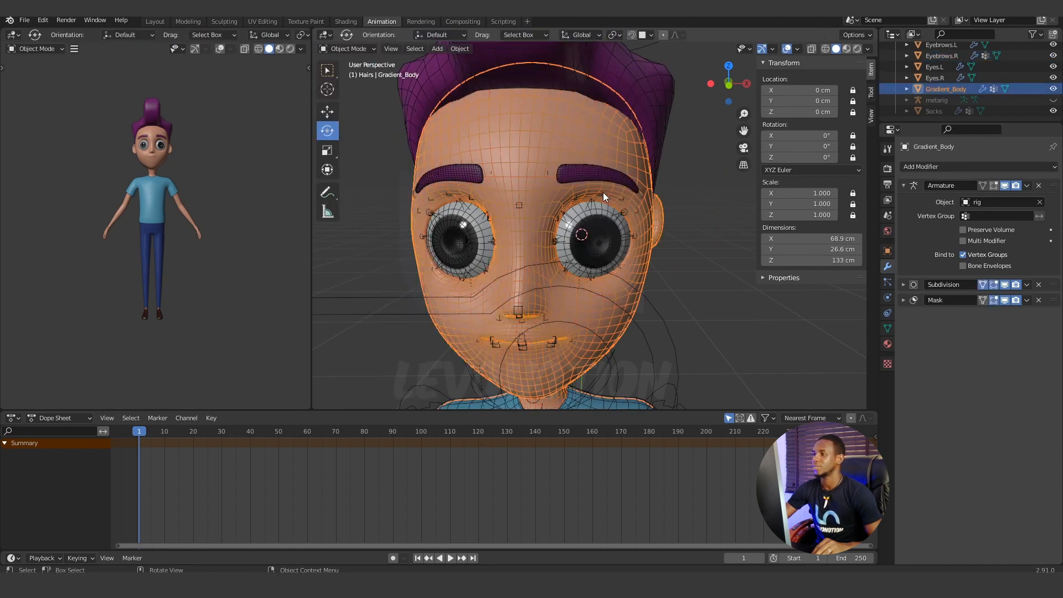
{"action": "left_click", "coordinate": [601, 194]}
{"action": "left_click", "coordinate": [373, 48]}
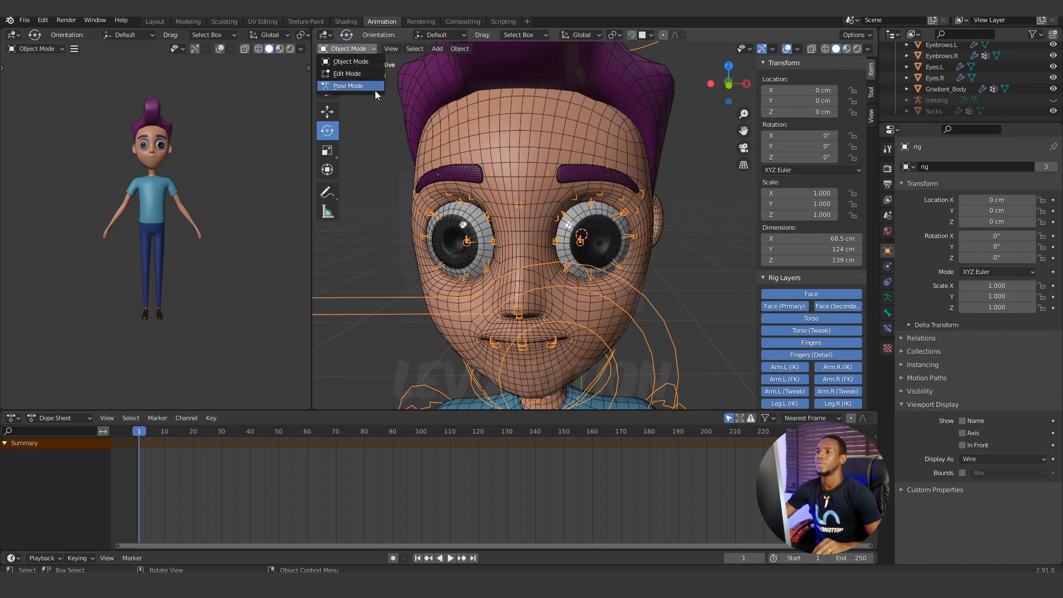
{"action": "left_click", "coordinate": [374, 88]}
{"action": "left_click", "coordinate": [605, 172]}
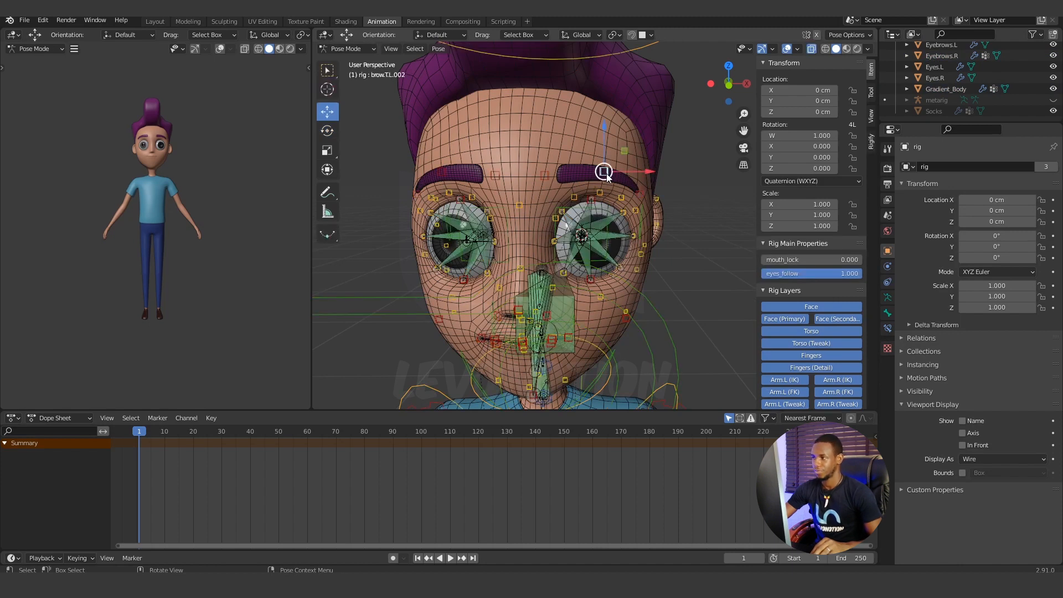
{"action": "key", "text": "g"}
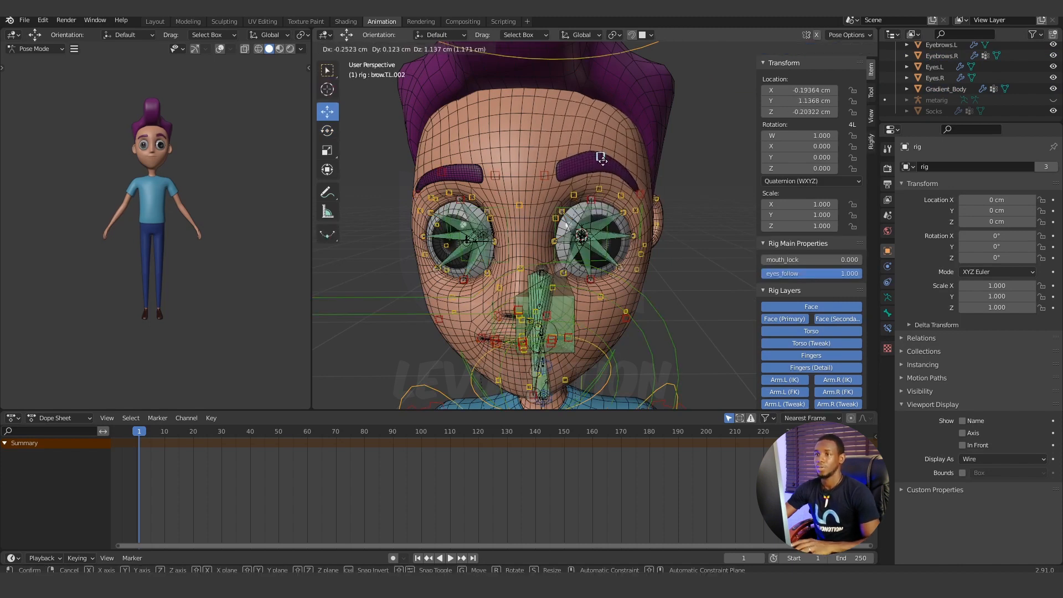
{"action": "right_click", "coordinate": [636, 162]}
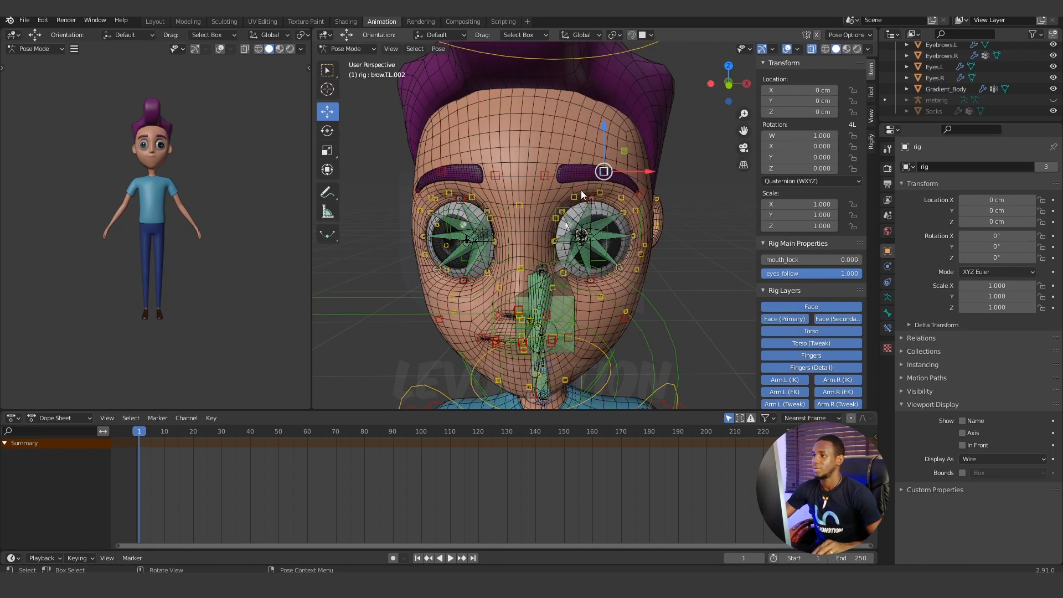
{"action": "left_click", "coordinate": [493, 151]}
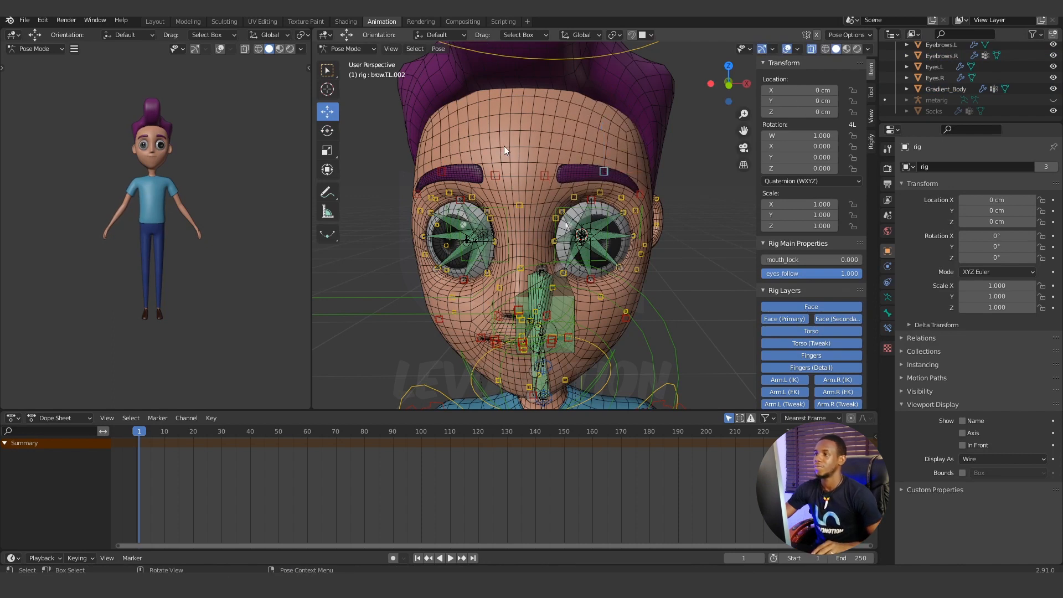
In Object Mode, select Gradient_Body and then Eyebrows.L, transfer the body's weights to the eyebrow in Weight Paint mode, and return to Object Mode.
{"action": "left_click", "coordinate": [355, 49]}
{"action": "left_click", "coordinate": [363, 60]}
{"action": "left_click", "coordinate": [497, 142]}
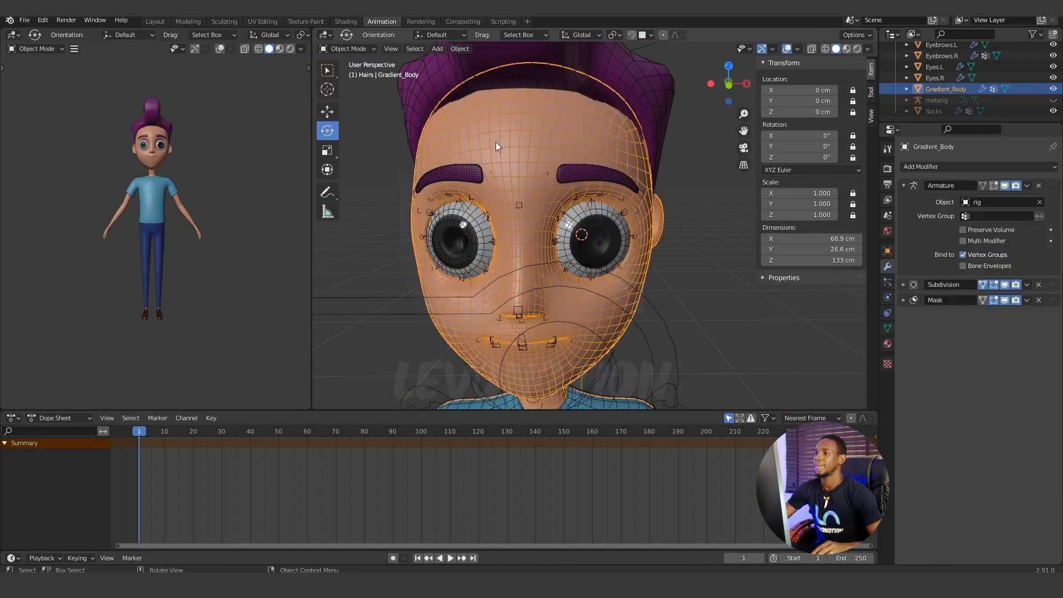
{"action": "left_click", "coordinate": [473, 175]}
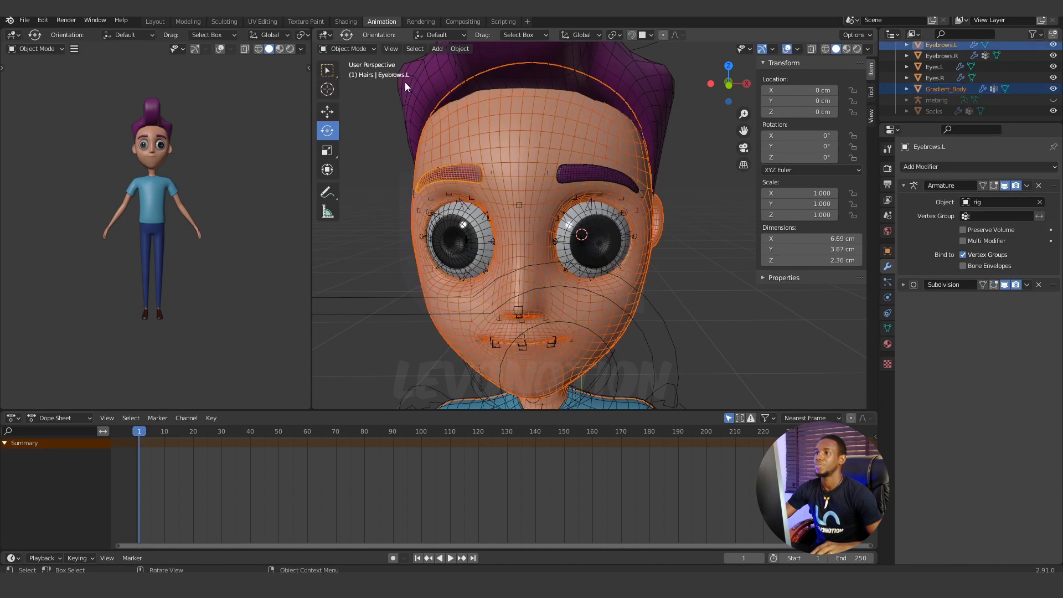
{"action": "left_click", "coordinate": [370, 48]}
{"action": "left_click", "coordinate": [364, 108]}
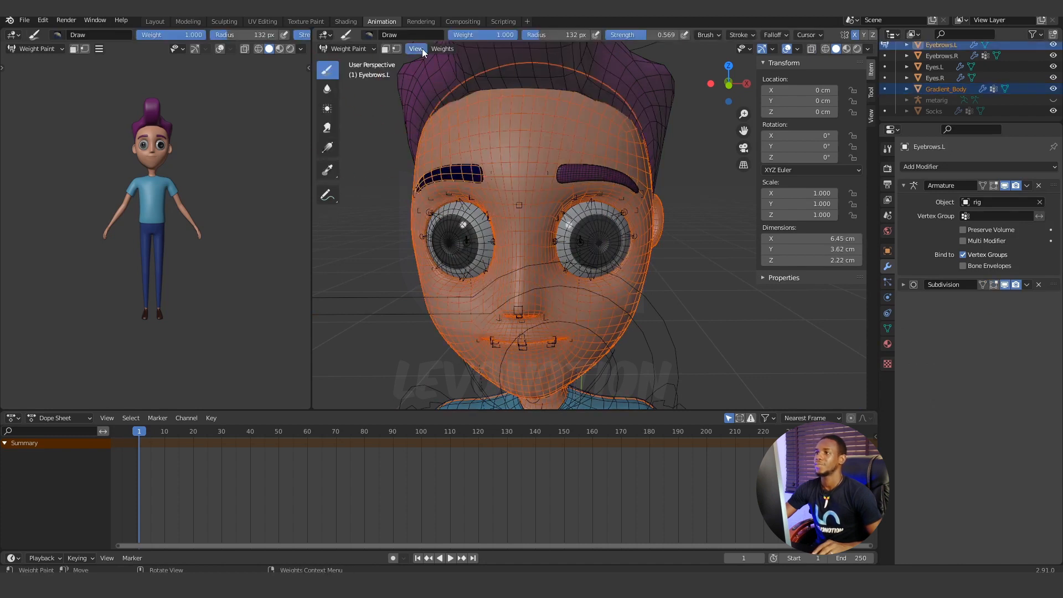
{"action": "left_click", "coordinate": [439, 48]}
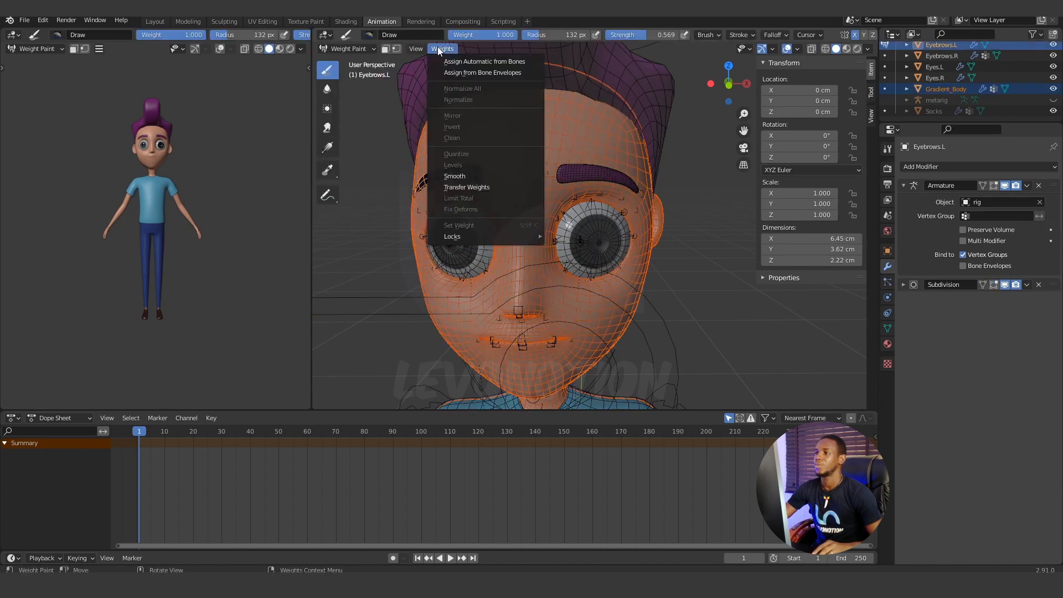
{"action": "left_click", "coordinate": [467, 187]}
{"action": "left_click", "coordinate": [363, 50]}
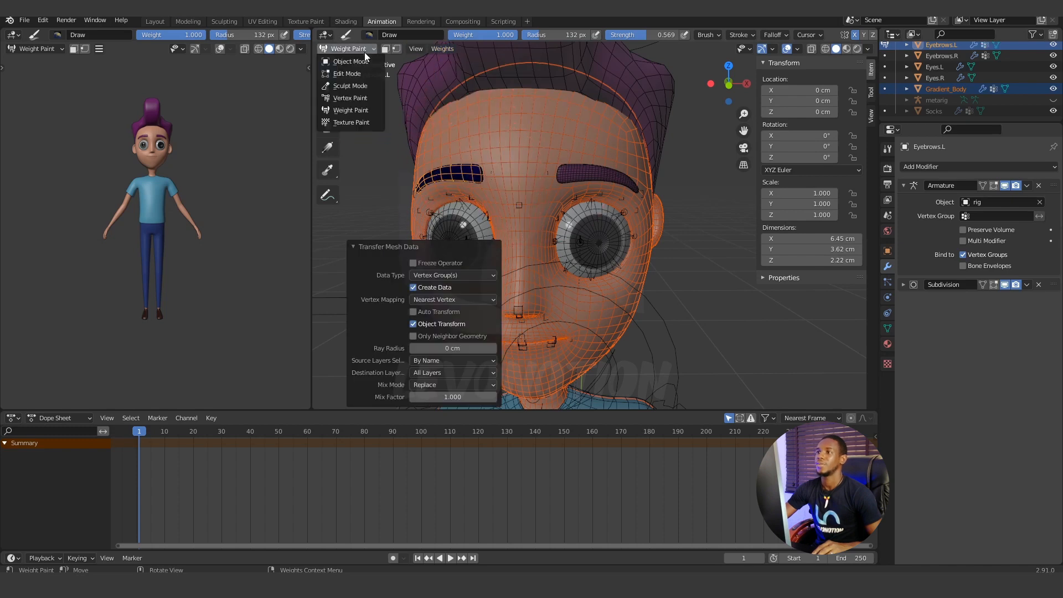
{"action": "left_click", "coordinate": [356, 62]}
Put the rig in Pose Mode and test-move the middle brow control above the character's right eye, cancelling the move.
{"action": "scroll", "coordinate": [633, 198], "scroll_direction": "down", "scroll_amount": 4}
{"action": "left_click", "coordinate": [657, 208]}
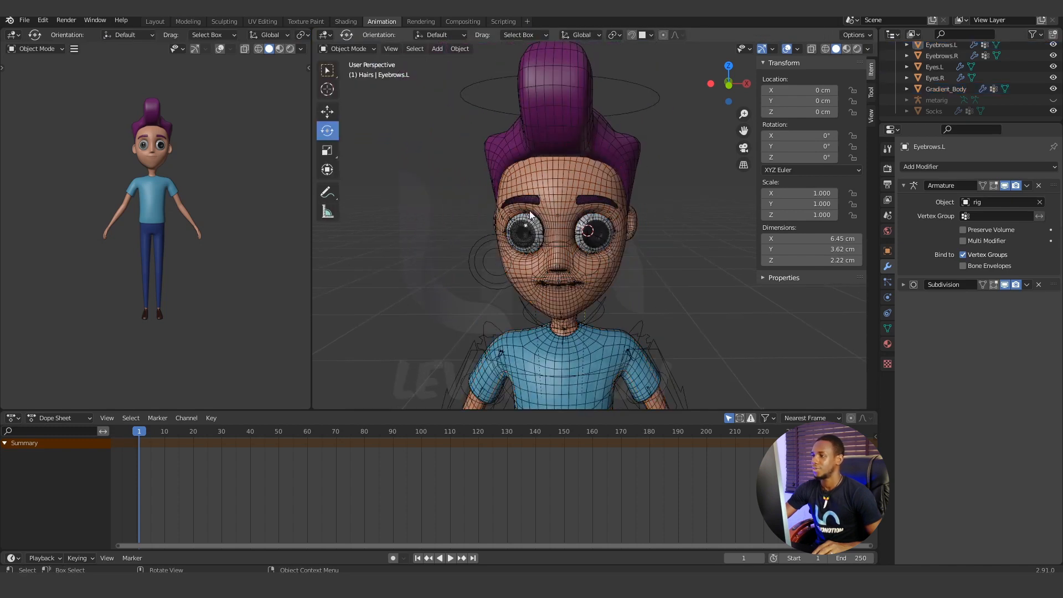
{"action": "left_click", "coordinate": [490, 235]}
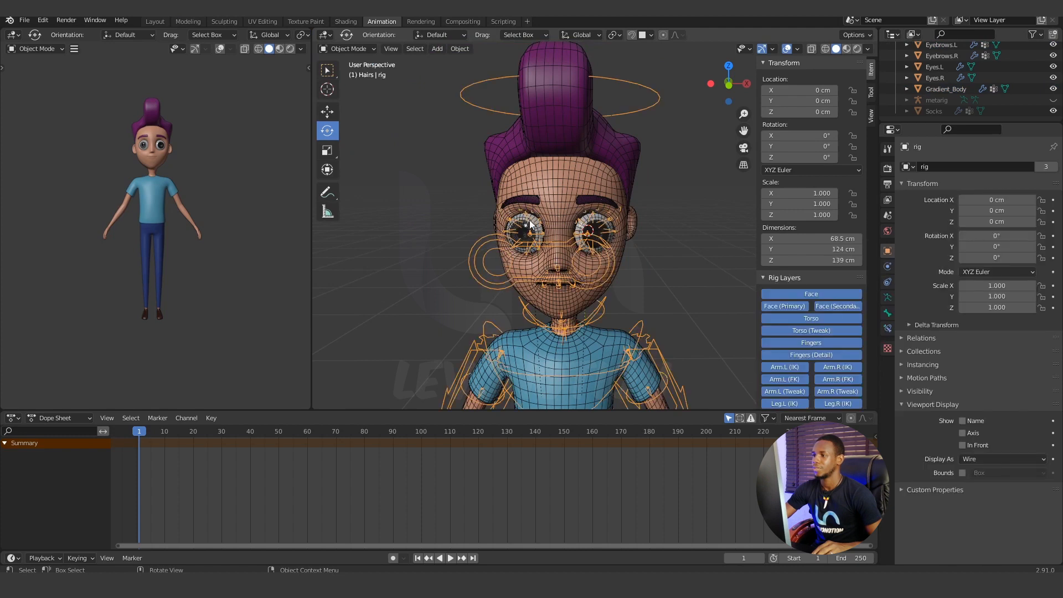
{"action": "scroll", "coordinate": [530, 220], "scroll_direction": "up", "scroll_amount": 2}
{"action": "left_click", "coordinate": [480, 201]}
{"action": "left_click", "coordinate": [480, 201]}
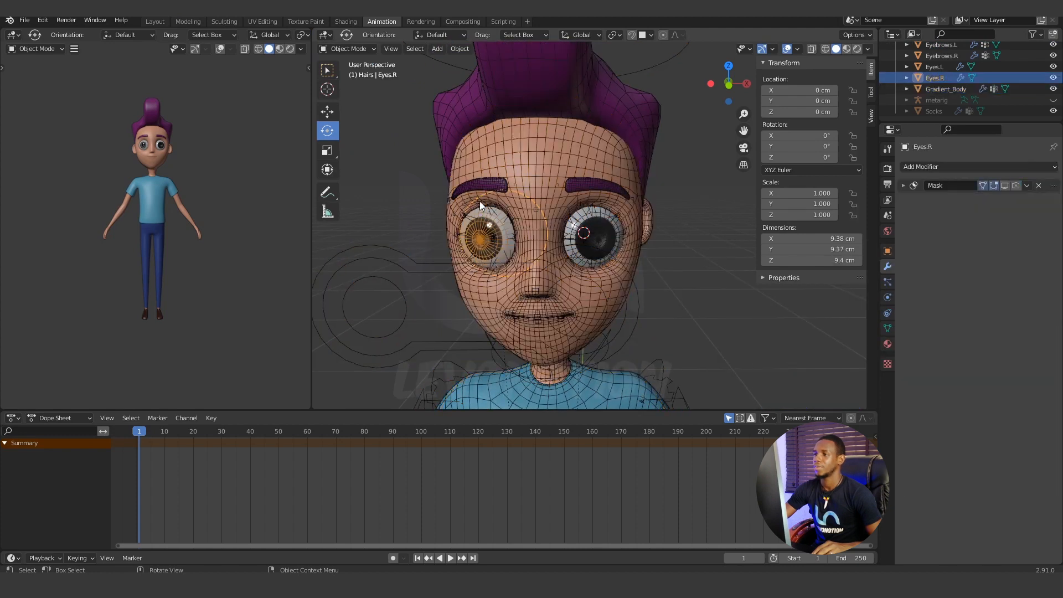
{"action": "left_click", "coordinate": [479, 201]}
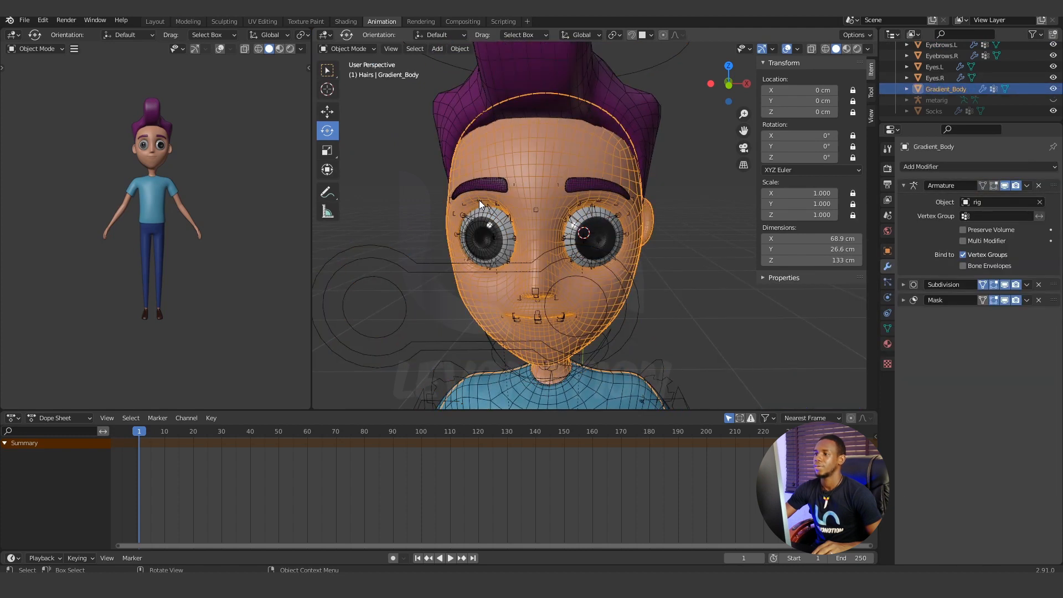
{"action": "left_click", "coordinate": [420, 267]}
{"action": "left_click", "coordinate": [344, 48]}
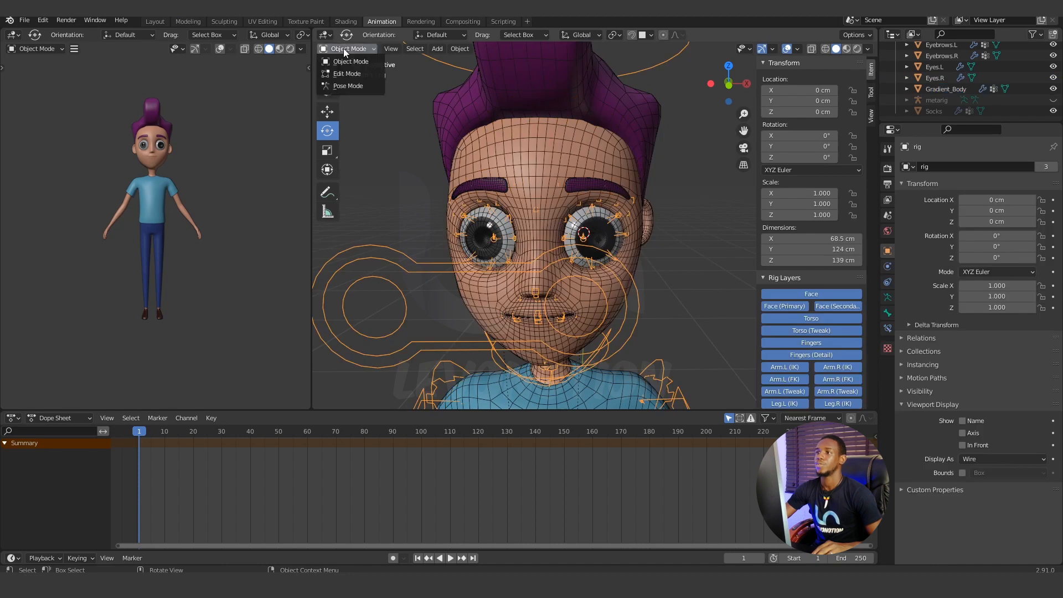
{"action": "left_click", "coordinate": [341, 85]}
{"action": "left_click", "coordinate": [477, 186]}
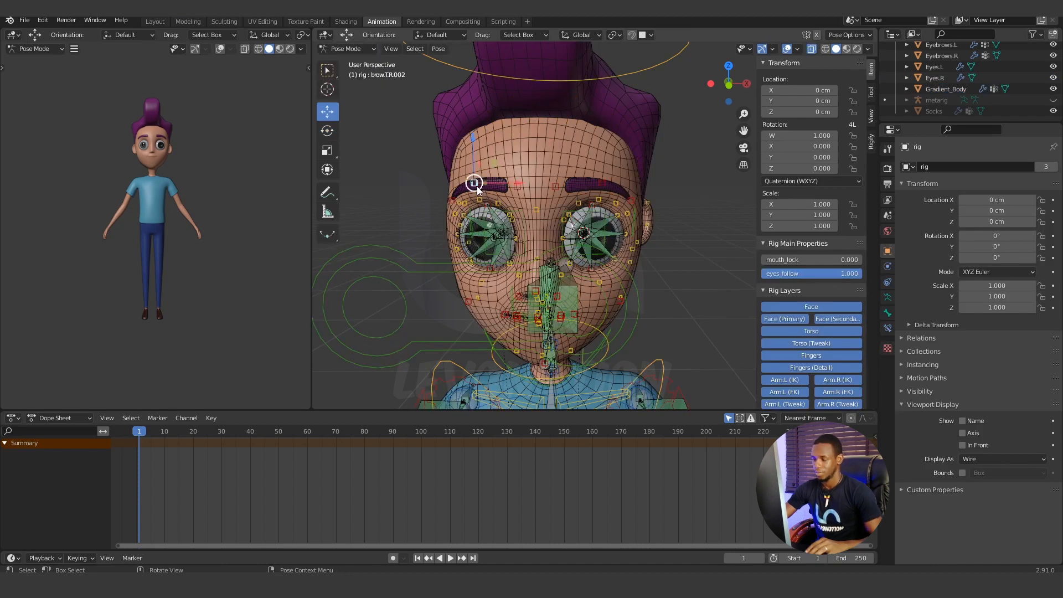
{"action": "left_click_drag", "start_coordinate": [476, 186], "coordinate": [473, 183]}
{"action": "right_click", "coordinate": [473, 182]}
Test-move and test-rotate the head control from the side, cancel both transforms, and deselect the control.
{"action": "scroll", "coordinate": [575, 234], "scroll_direction": "down", "scroll_amount": 3}
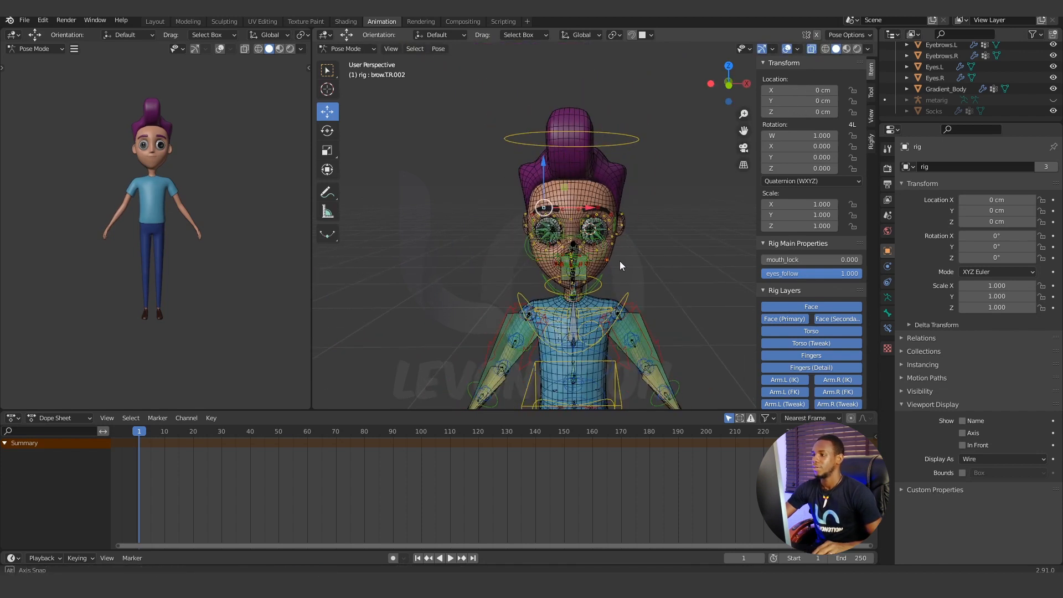
{"action": "middle_click_drag", "start_coordinate": [620, 261], "coordinate": [561, 258]}
{"action": "scroll", "coordinate": [562, 256], "scroll_direction": "up", "scroll_amount": 2}
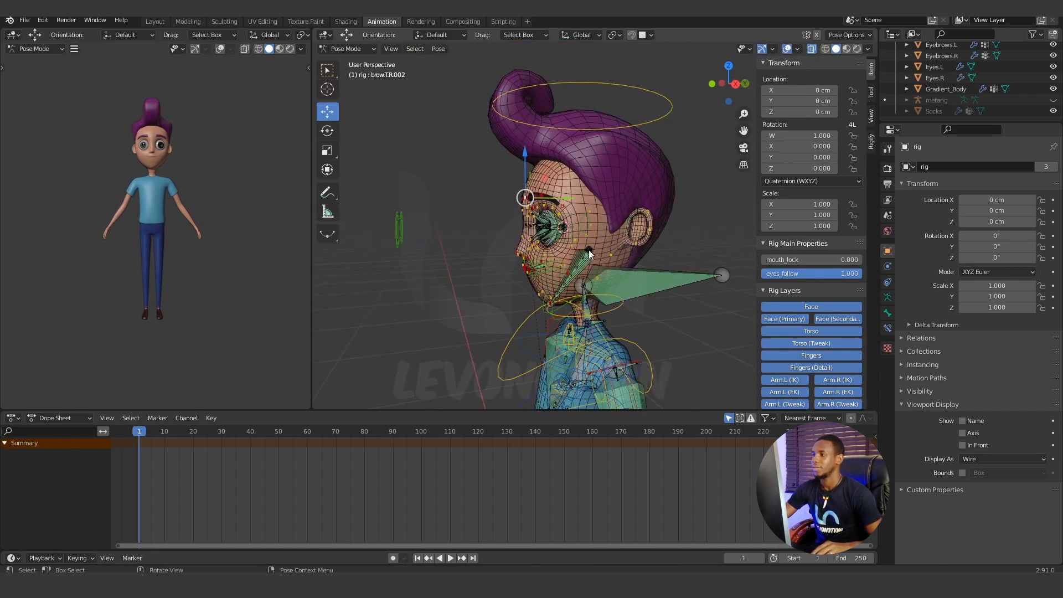
{"action": "middle_click_drag", "start_coordinate": [613, 226], "coordinate": [578, 225], "text": "shift"}
{"action": "scroll", "coordinate": [588, 186], "scroll_direction": "down", "scroll_amount": 2}
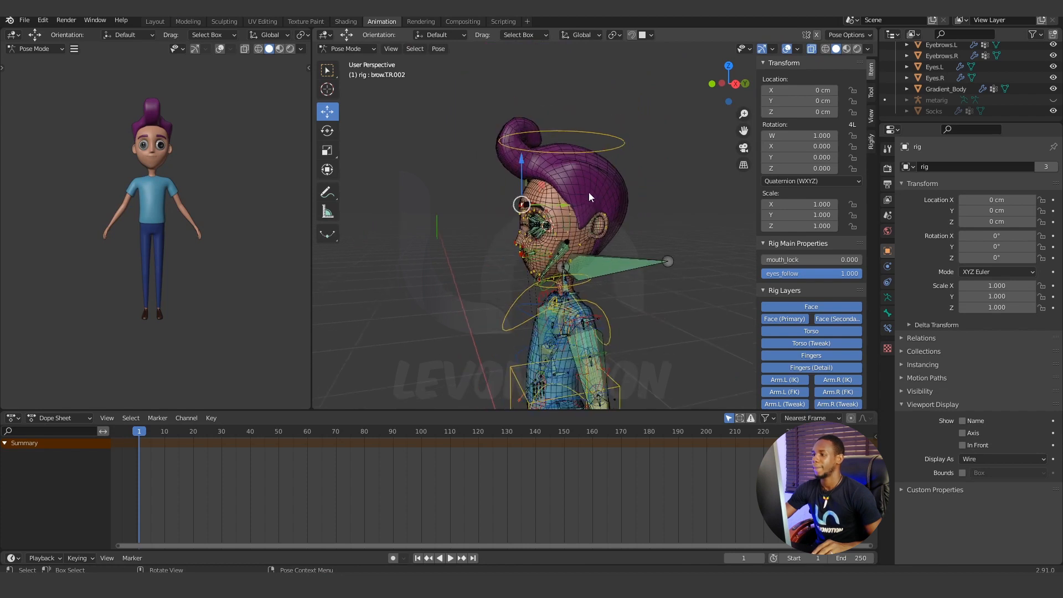
{"action": "left_click", "coordinate": [623, 144]}
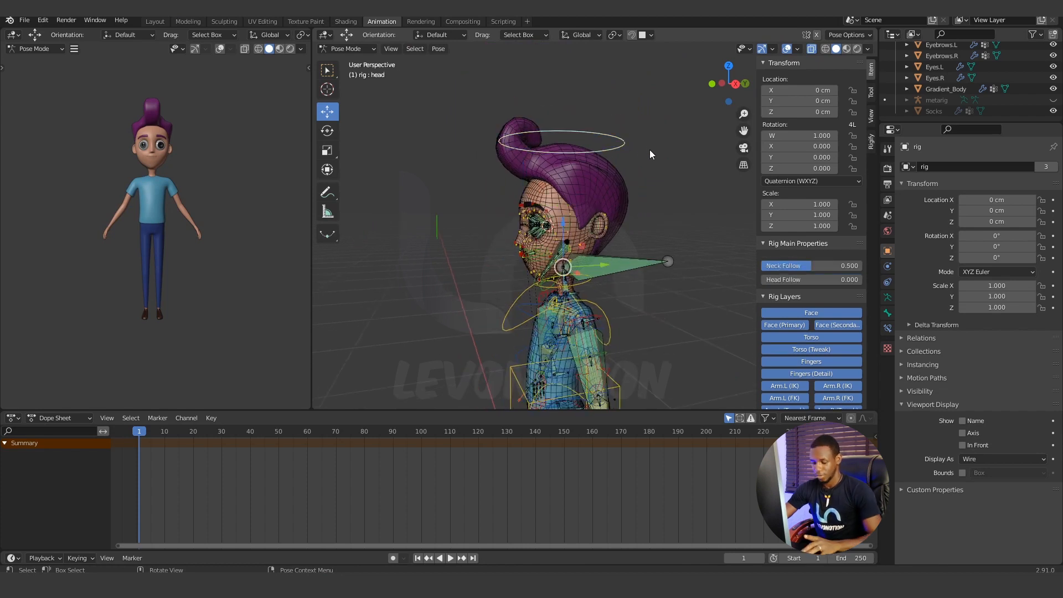
{"action": "key", "text": "g"}
{"action": "right_click", "coordinate": [661, 148]}
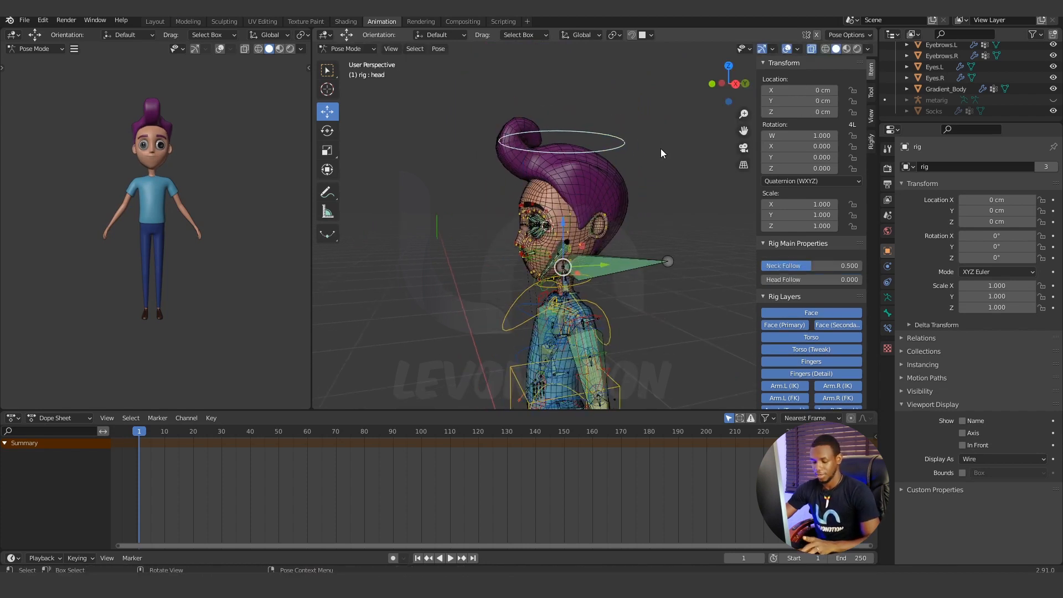
{"action": "key", "text": "r"}
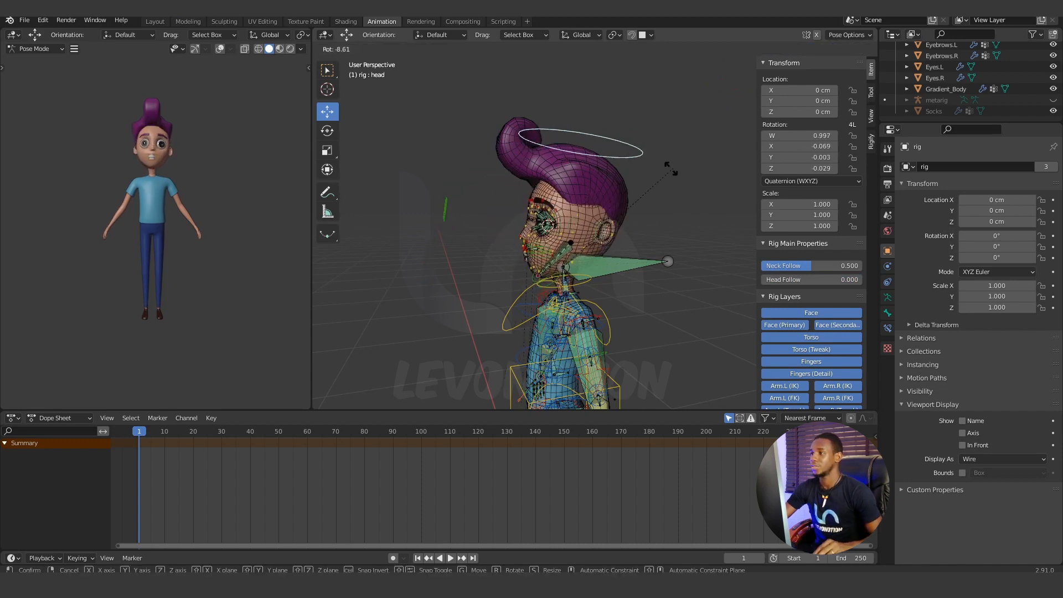
{"action": "right_click", "coordinate": [658, 173]}
{"action": "scroll", "coordinate": [621, 189], "scroll_direction": "up", "scroll_amount": 2}
{"action": "mouse_move", "coordinate": [621, 189]}
{"action": "middle_mouse_down"}
{"action": "mouse_move", "coordinate": [634, 207]}
{"action": "mouse_move", "coordinate": [609, 204]}
{"action": "middle_mouse_up"}
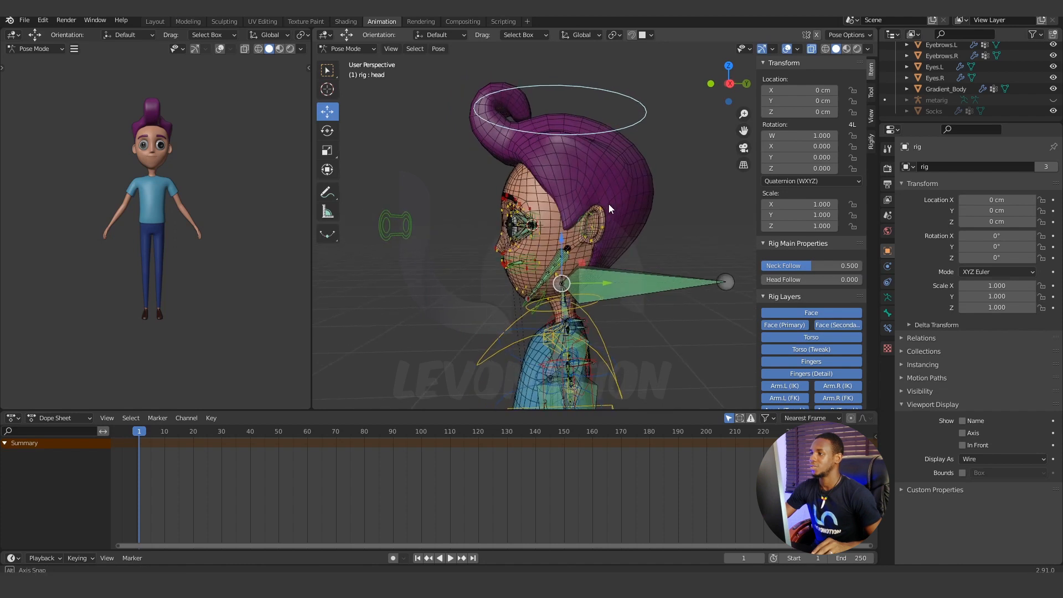
{"action": "left_click", "coordinate": [615, 173]}
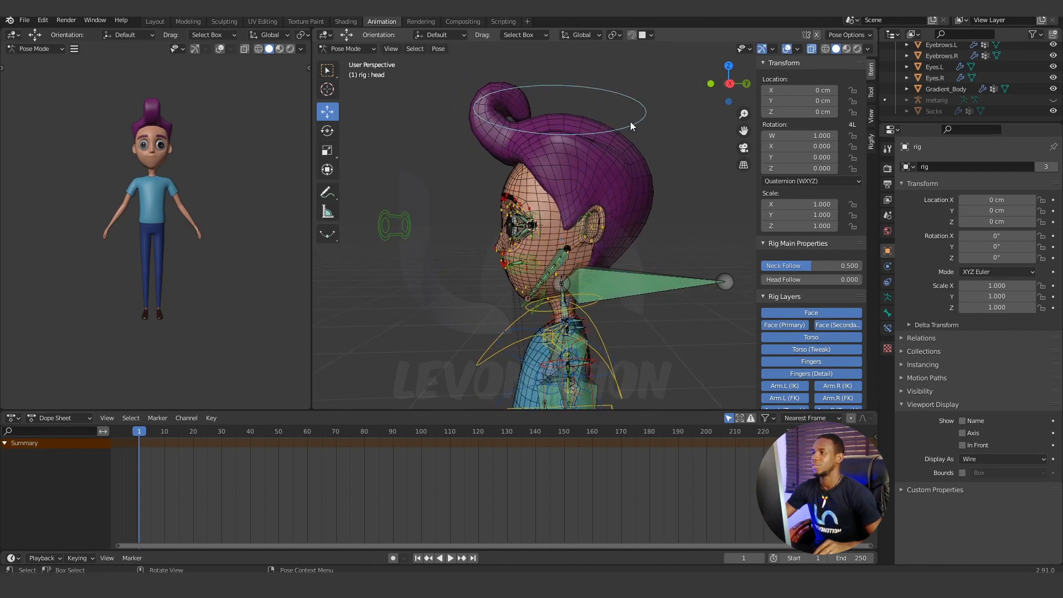
Select the Hair_01 mesh, add the rig's head control to the selection, and parent the hair to it with the Bone option.
{"action": "left_click", "coordinate": [639, 101]}
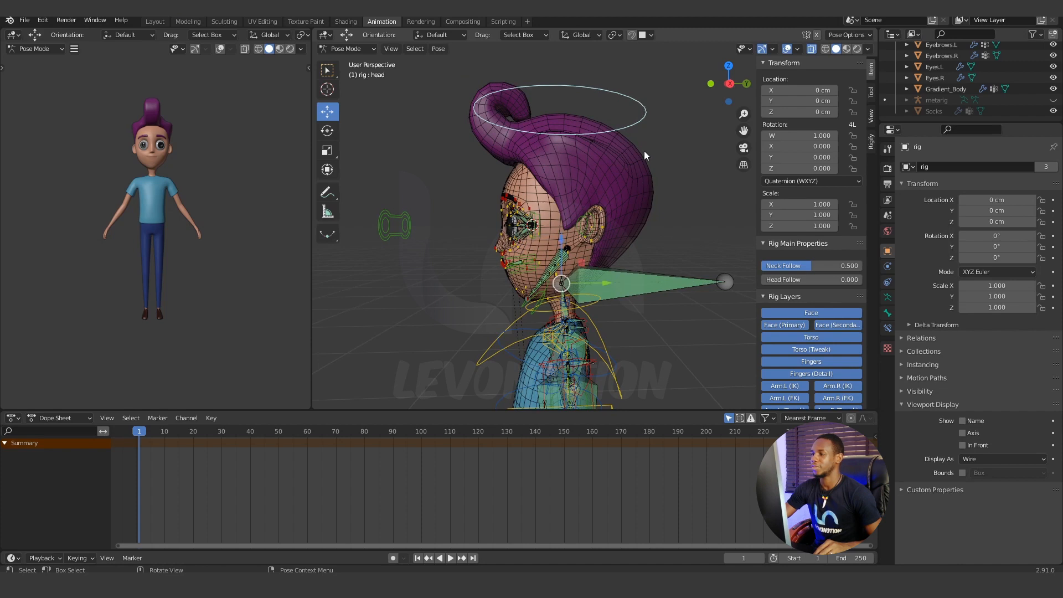
{"action": "scroll", "coordinate": [949, 86], "scroll_direction": "up", "scroll_amount": 5}
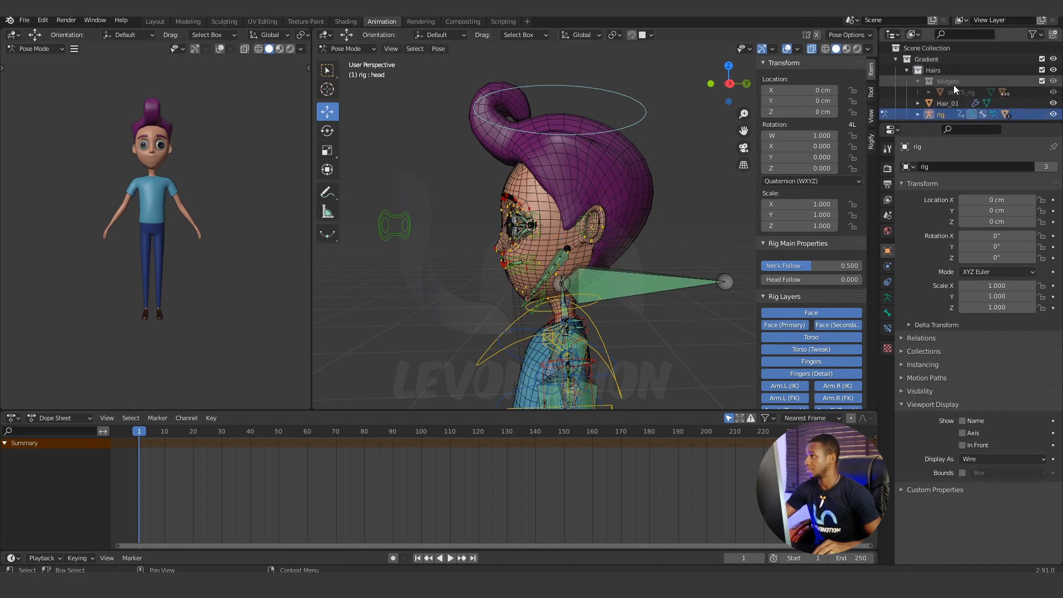
{"action": "left_click", "coordinate": [943, 105]}
{"action": "left_click", "coordinate": [940, 73]}
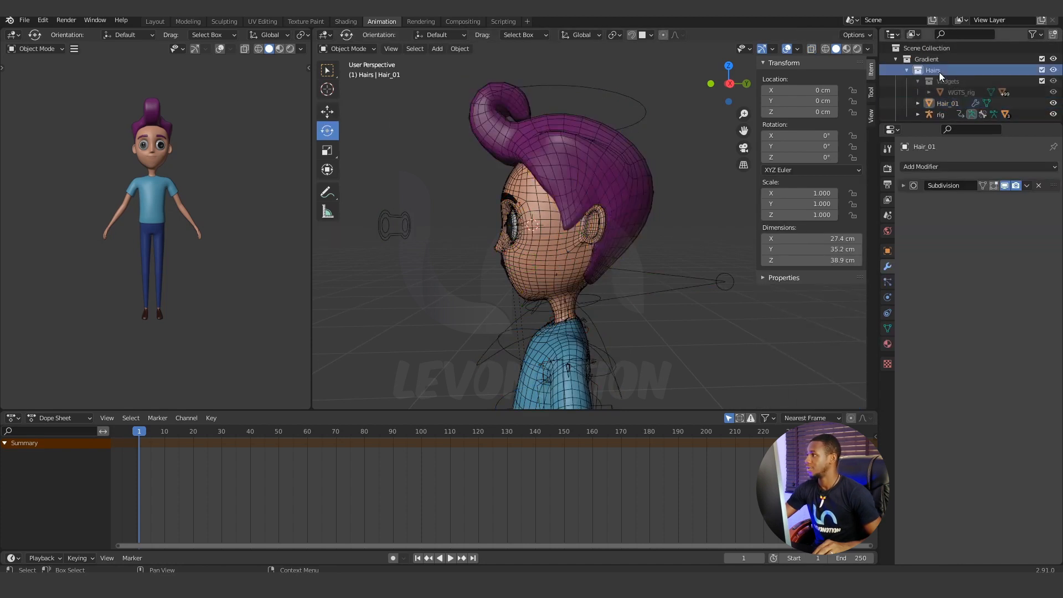
{"action": "scroll", "coordinate": [939, 83], "scroll_direction": "down", "scroll_amount": 1}
{"action": "left_click", "coordinate": [942, 80]}
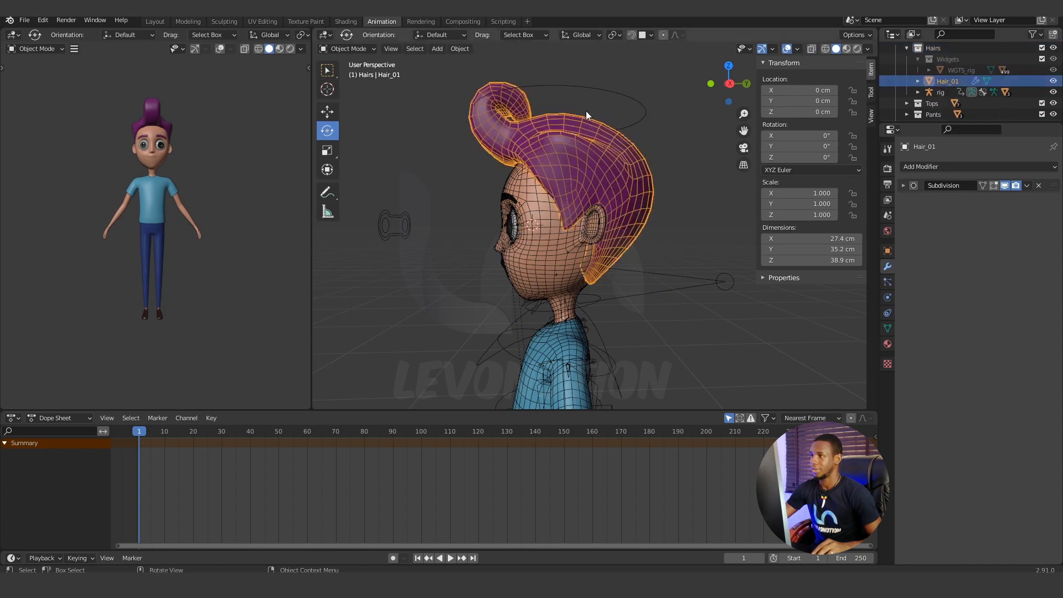
{"action": "left_click", "coordinate": [635, 99]}
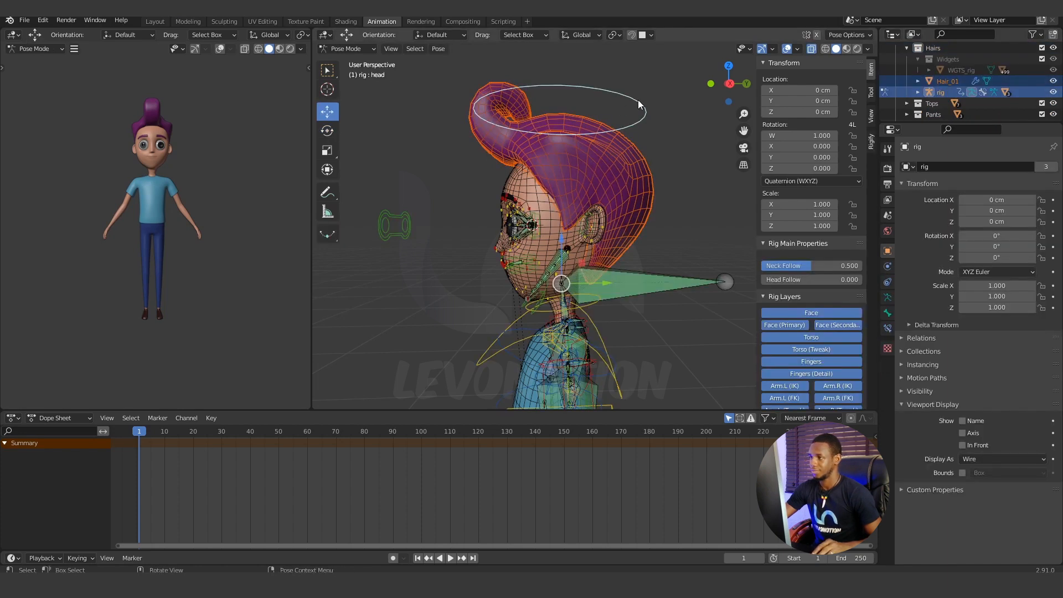
{"action": "key", "text": "ctrl+p"}
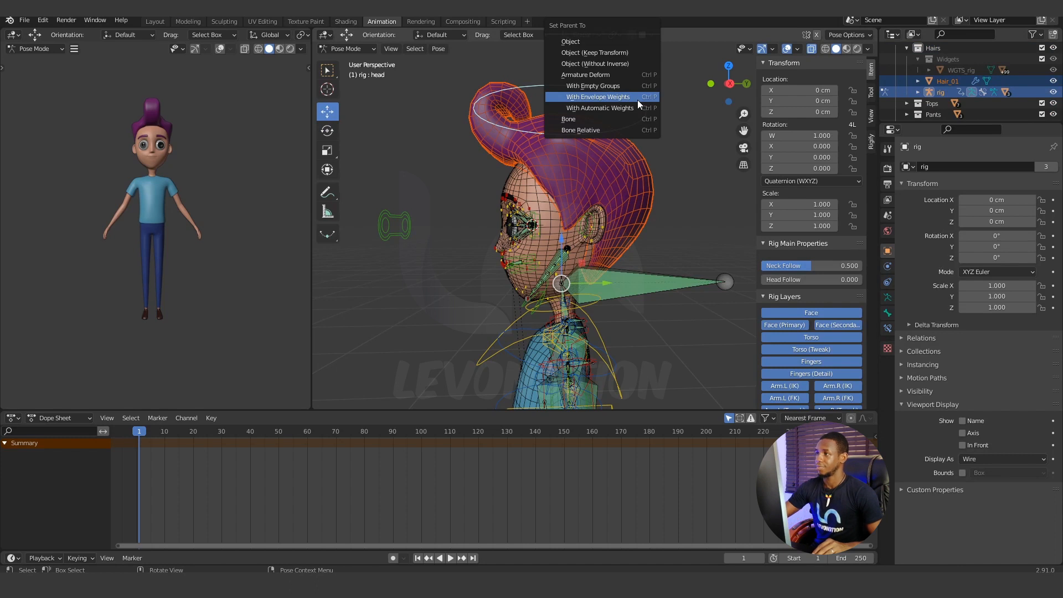
{"action": "left_click", "coordinate": [616, 118]}
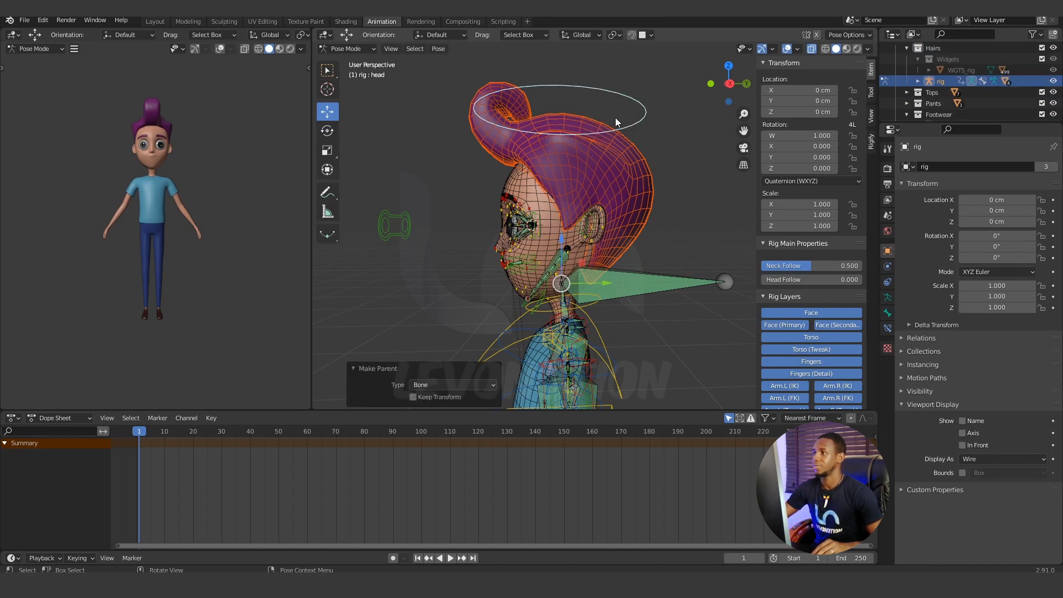
Reselect the head control and test-rotate it to check that the hair follows the head.
{"action": "left_click", "coordinate": [663, 129]}
{"action": "left_click", "coordinate": [646, 114]}
{"action": "key", "text": "r"}
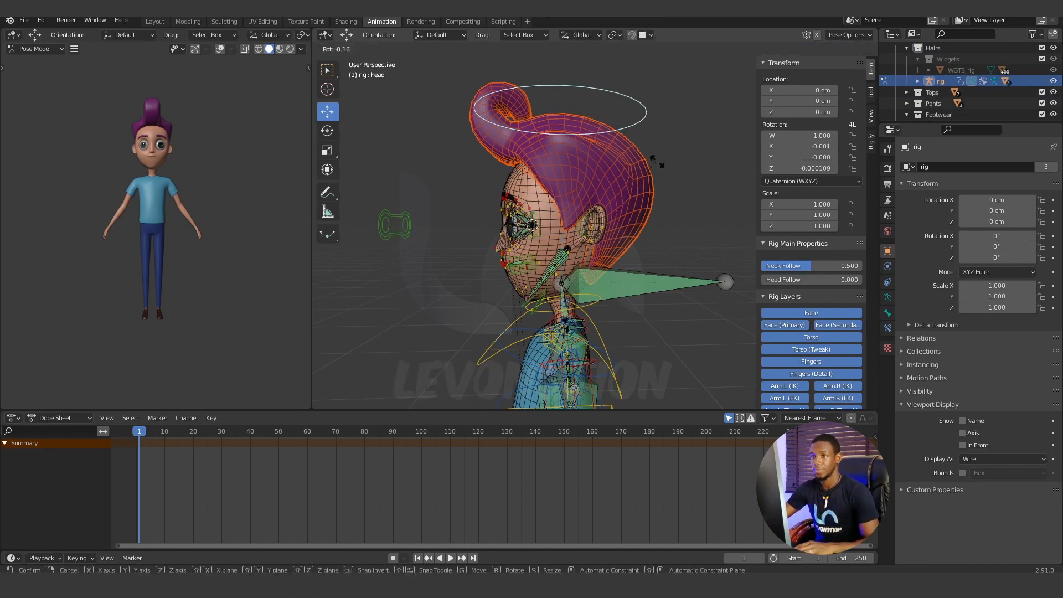
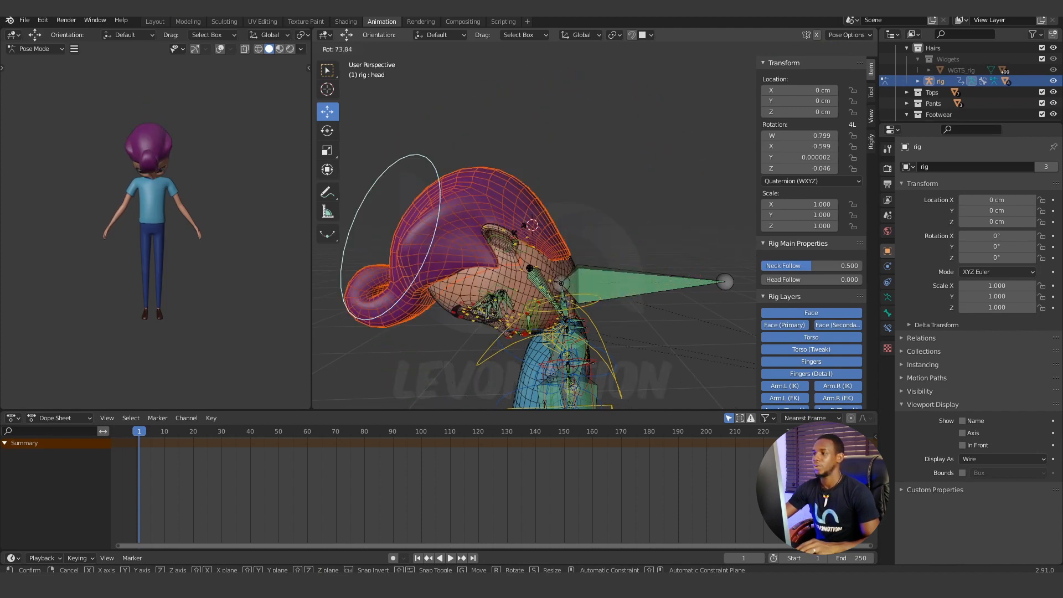
Cancel the test rotation of the head control and hide the Gradient_Body mesh to expose the teeth.
{"action": "right_click", "coordinate": [639, 243]}
{"action": "scroll", "coordinate": [637, 242], "scroll_direction": "down", "scroll_amount": 5}
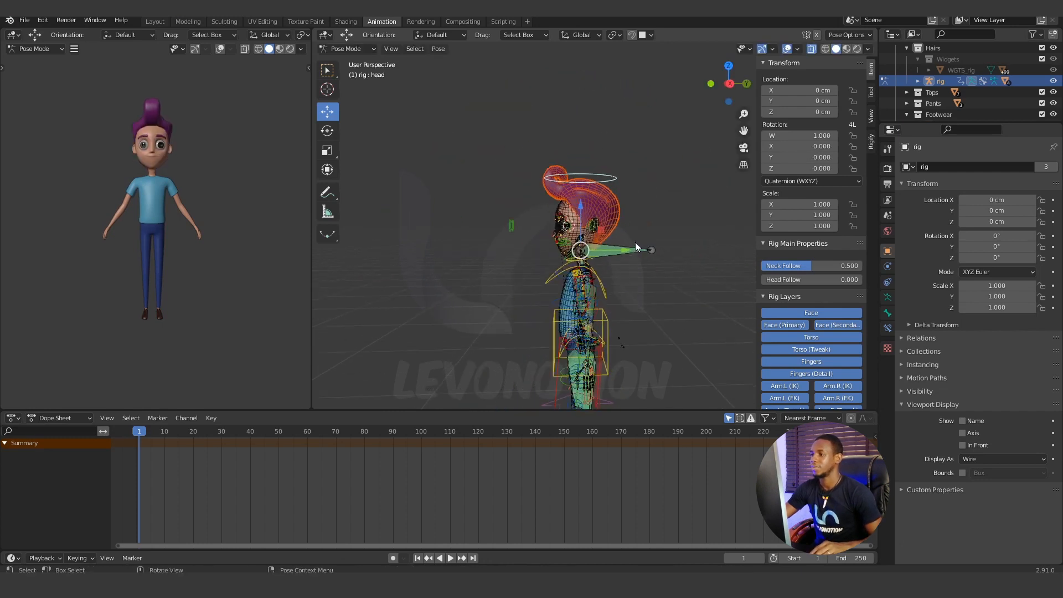
{"action": "scroll", "coordinate": [600, 258], "scroll_direction": "up", "scroll_amount": 5}
{"action": "middle_click_drag", "start_coordinate": [577, 226], "coordinate": [531, 245]}
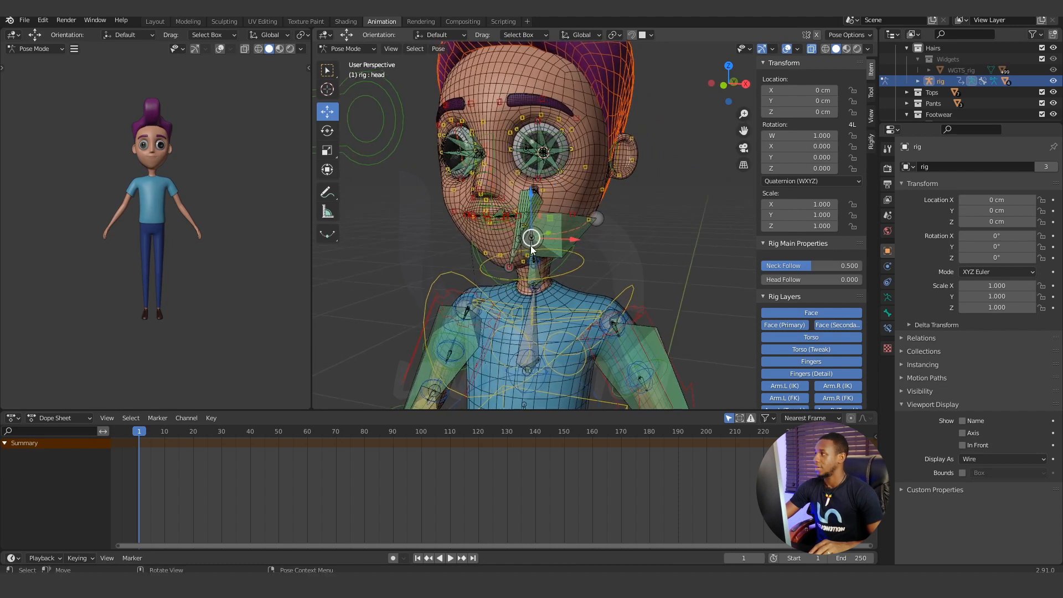
{"action": "scroll", "coordinate": [966, 94], "scroll_direction": "down", "scroll_amount": 5}
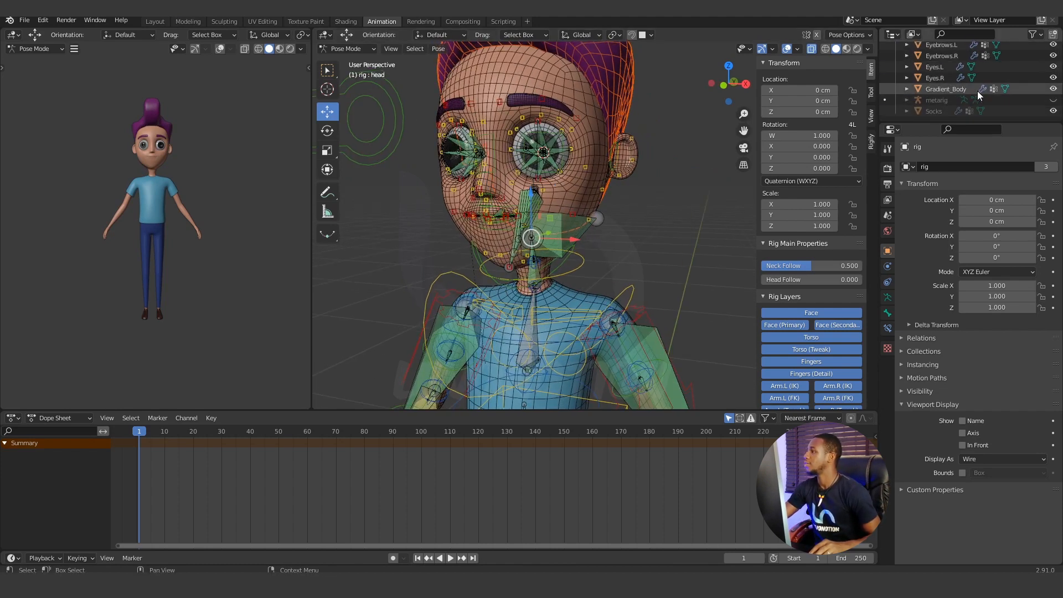
{"action": "left_click", "coordinate": [1054, 89]}
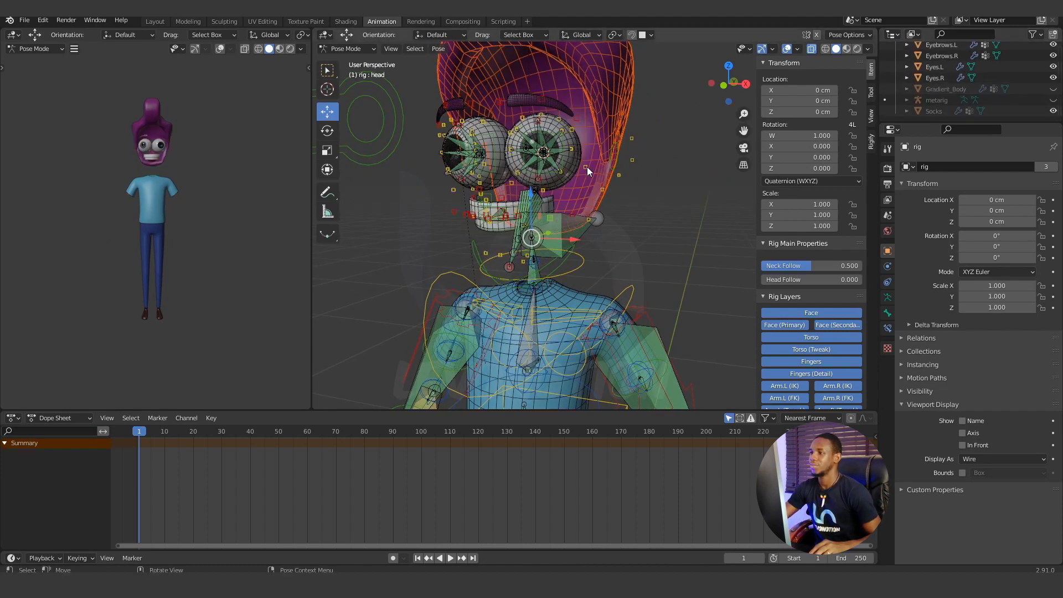
Check the upper teeth control, switch to Object Mode, select the TeethUpper mesh and locate it in the object list.
{"action": "scroll", "coordinate": [587, 164], "scroll_direction": "up", "scroll_amount": 4}
{"action": "middle_click_drag", "start_coordinate": [586, 161], "coordinate": [483, 188]}
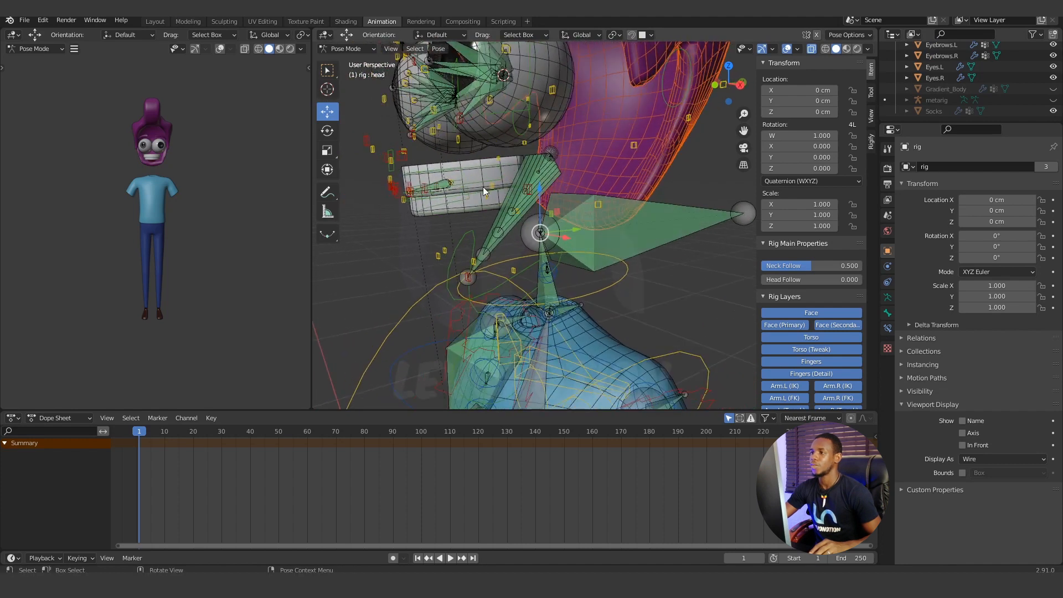
{"action": "left_click", "coordinate": [473, 162]}
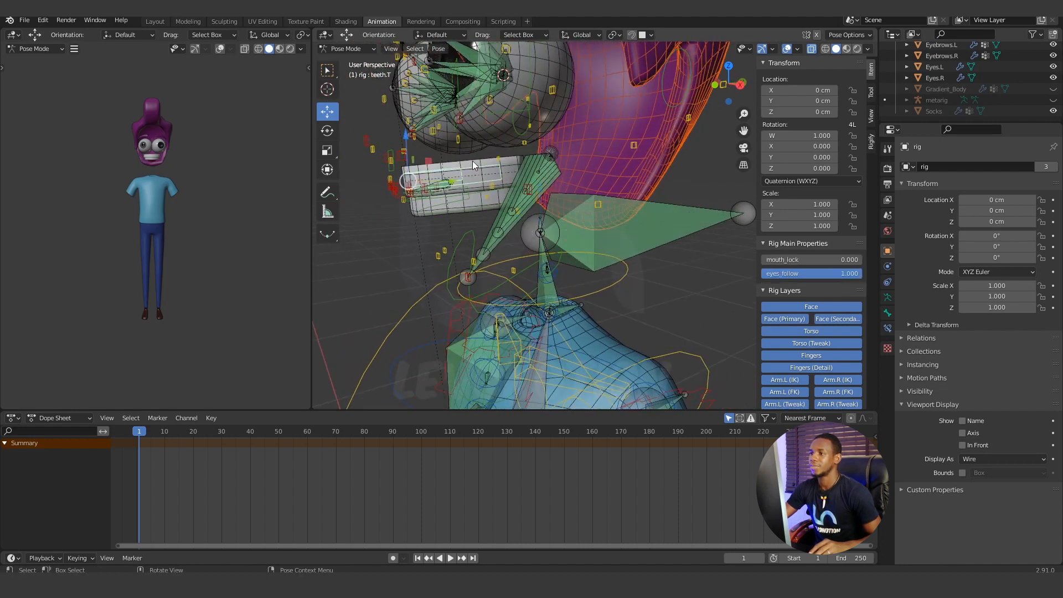
{"action": "scroll", "coordinate": [933, 91], "scroll_direction": "up", "scroll_amount": 3}
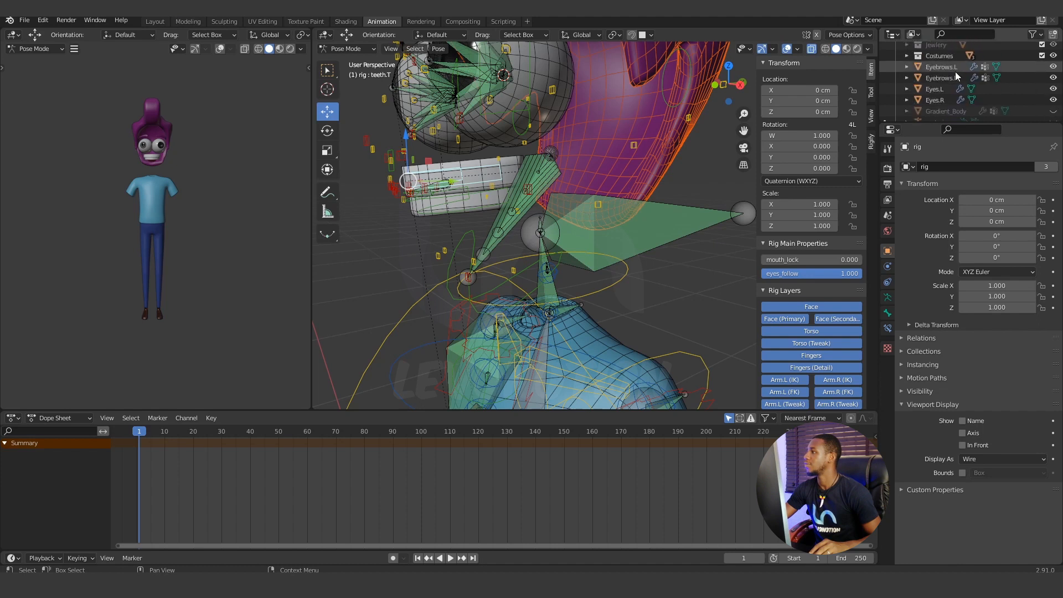
{"action": "scroll", "coordinate": [955, 71], "scroll_direction": "down", "scroll_amount": 3}
{"action": "scroll", "coordinate": [940, 91], "scroll_direction": "up", "scroll_amount": 5}
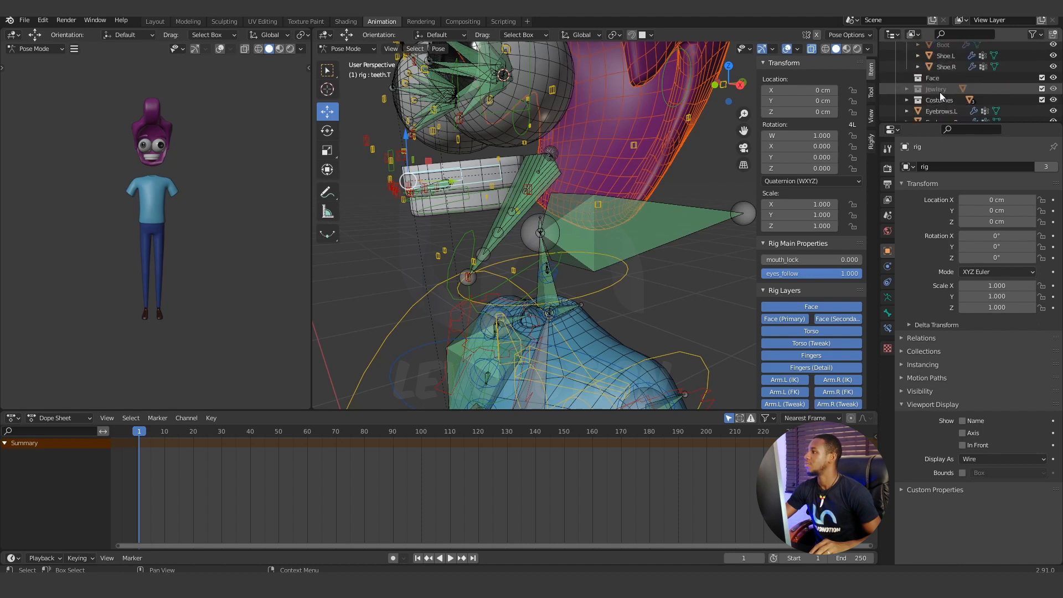
{"action": "scroll", "coordinate": [944, 91], "scroll_direction": "up", "scroll_amount": 3}
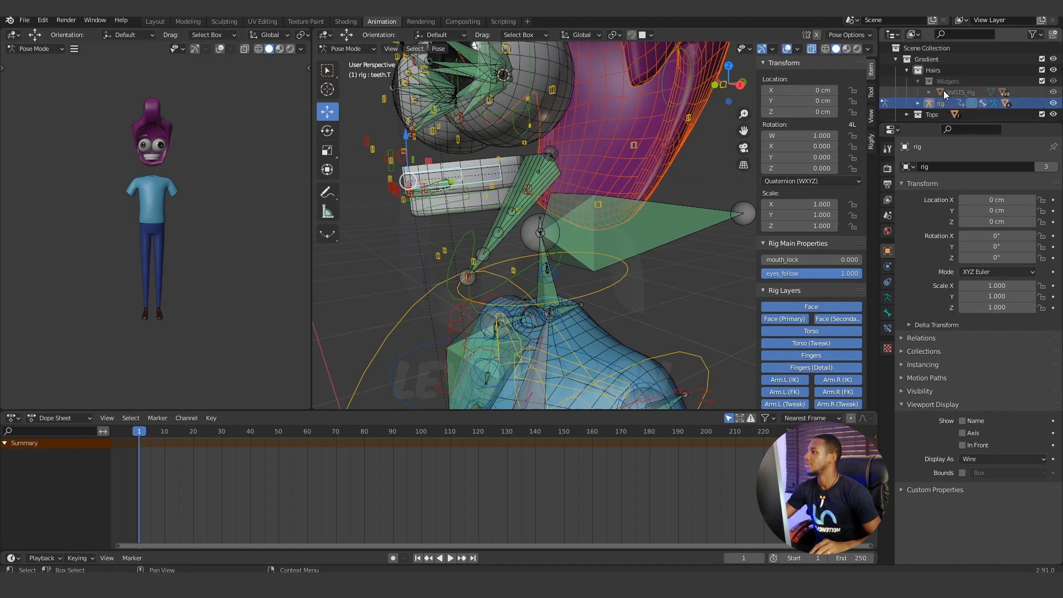
{"action": "left_click", "coordinate": [346, 50]}
{"action": "left_click", "coordinate": [348, 58]}
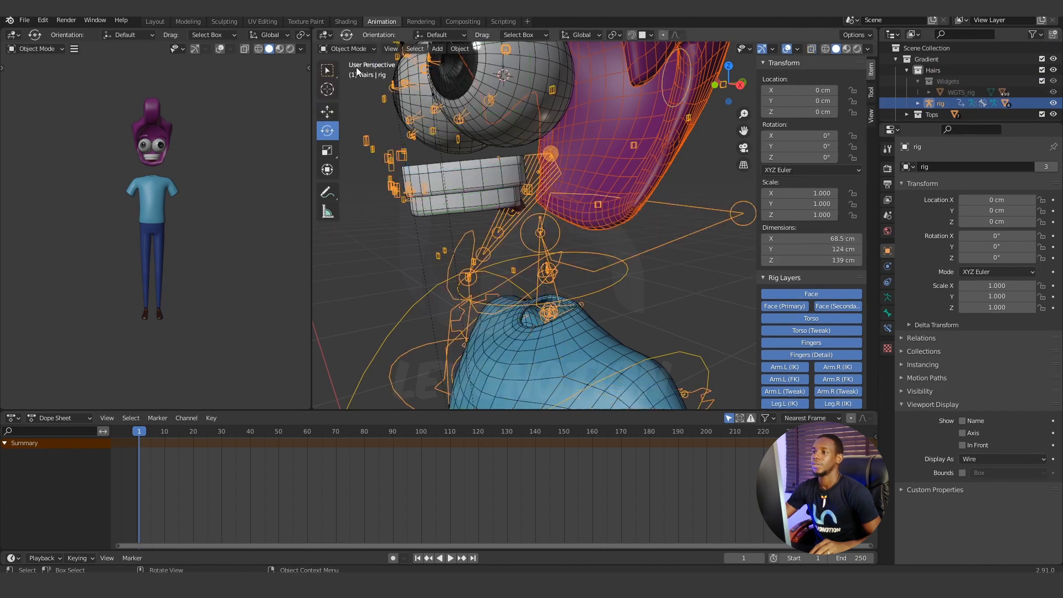
{"action": "left_click", "coordinate": [476, 169]}
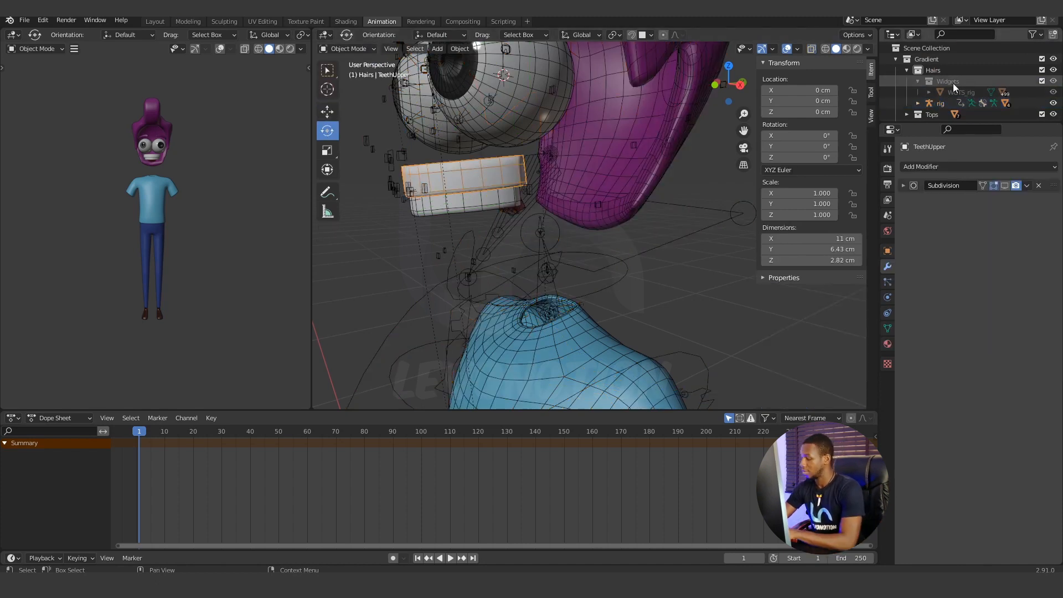
{"action": "key", "text": "KP_Decimal"}
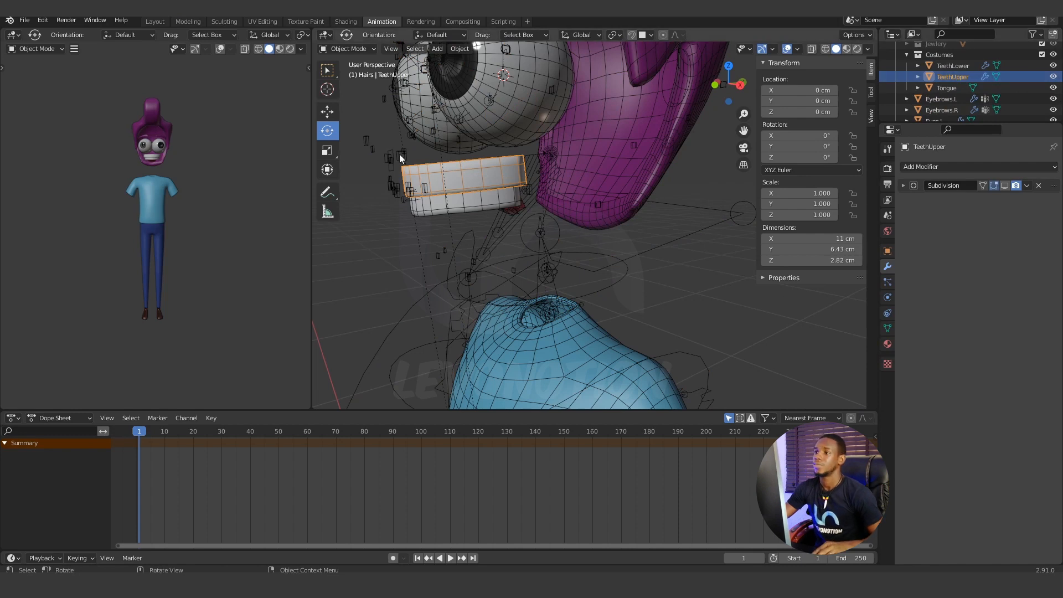
Select the rig and put it back in Pose Mode.
{"action": "left_click", "coordinate": [388, 166]}
{"action": "left_click", "coordinate": [359, 49]}
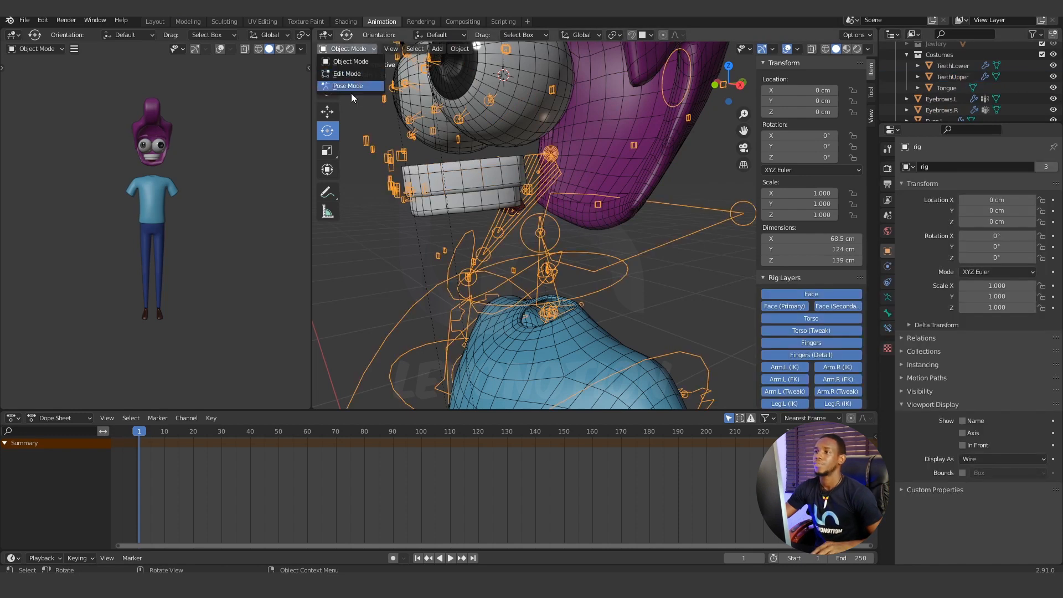
{"action": "left_click", "coordinate": [361, 49]}
{"action": "left_click", "coordinate": [348, 85]}
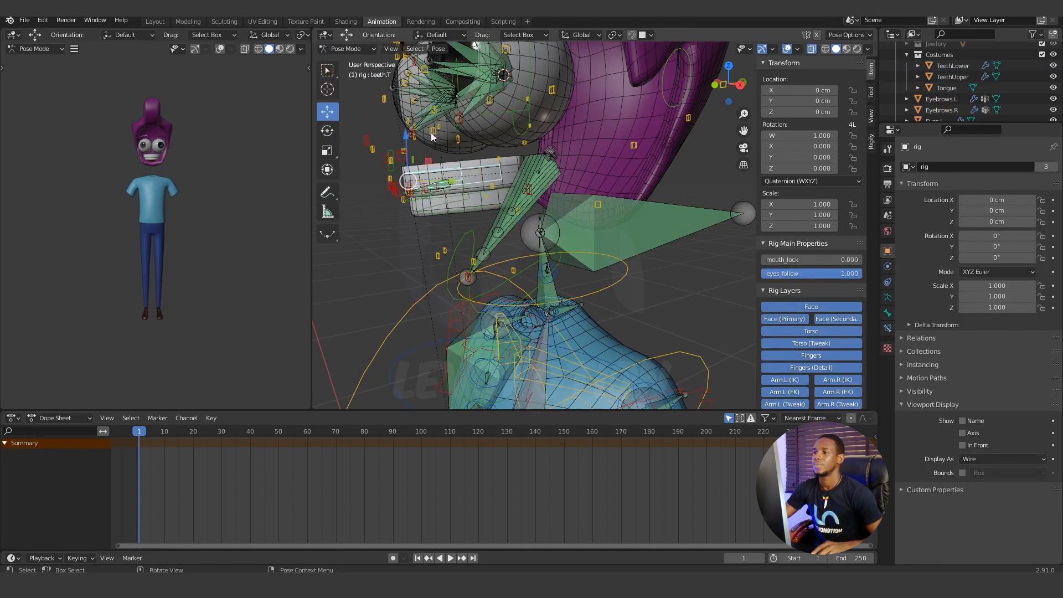
{"action": "left_click", "coordinate": [505, 161]}
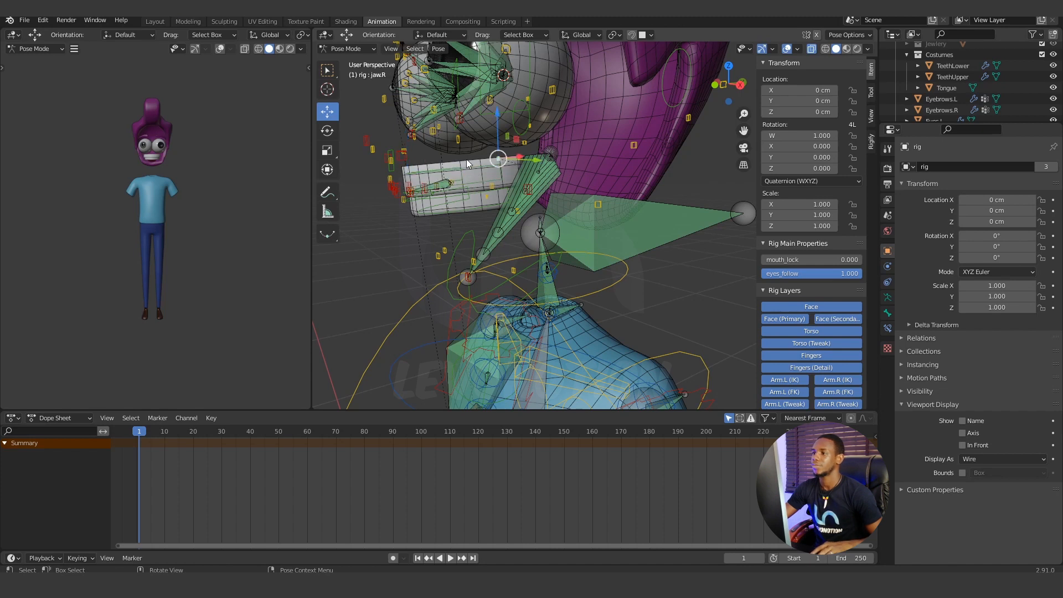
Select the TeethUpper mesh, add the rig's teeth.T control to the selection, and parent the mesh to it with the Bone option.
{"action": "left_click", "coordinate": [946, 77]}
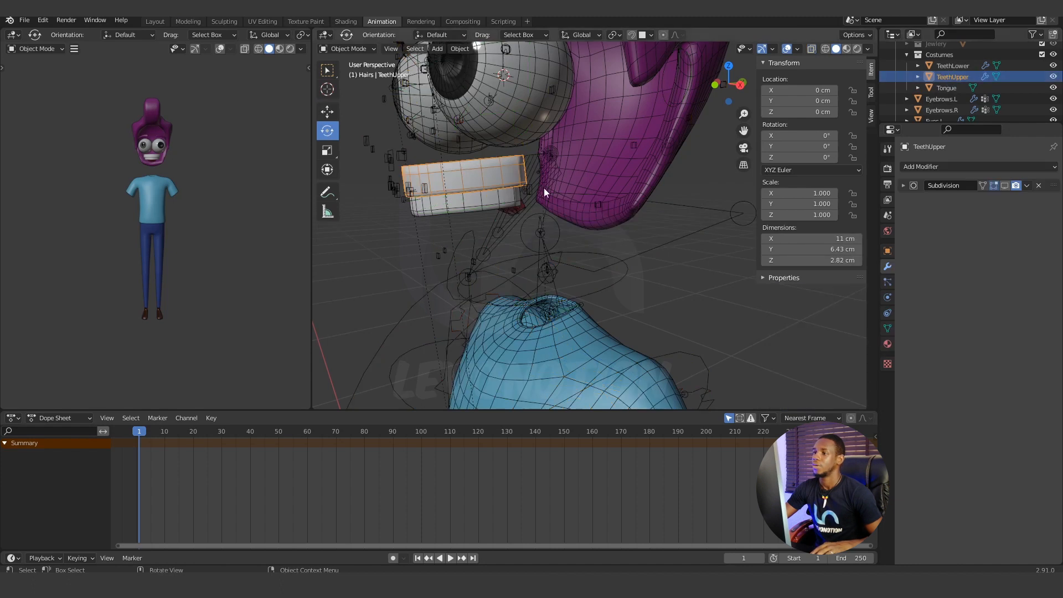
{"action": "scroll", "coordinate": [481, 182], "scroll_direction": "up", "scroll_amount": 2}
{"action": "middle_click_drag", "start_coordinate": [466, 181], "coordinate": [454, 206], "text": "shift"}
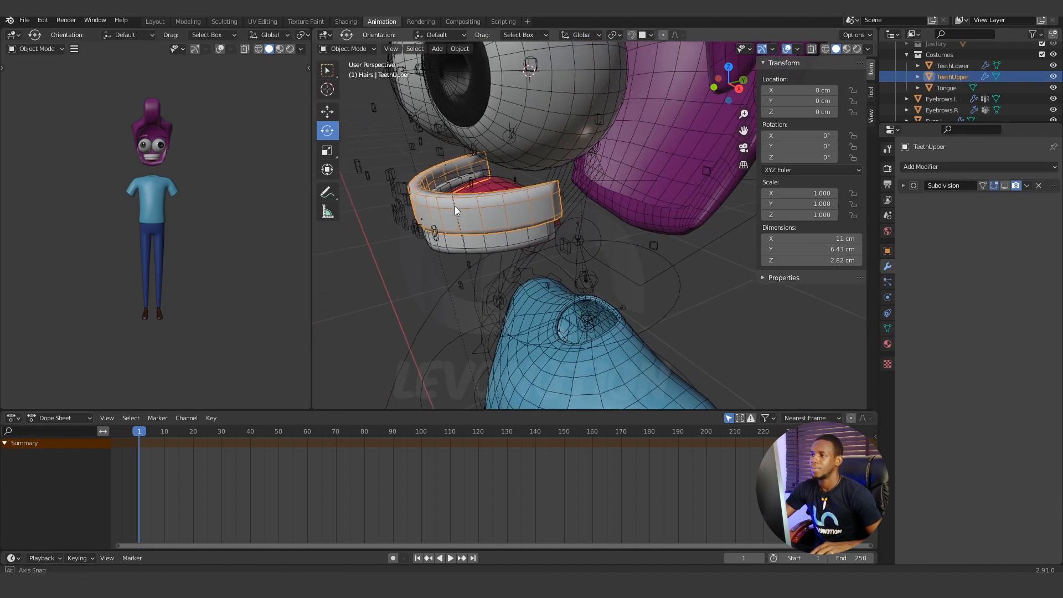
{"action": "left_click", "coordinate": [479, 166], "text": "shift"}
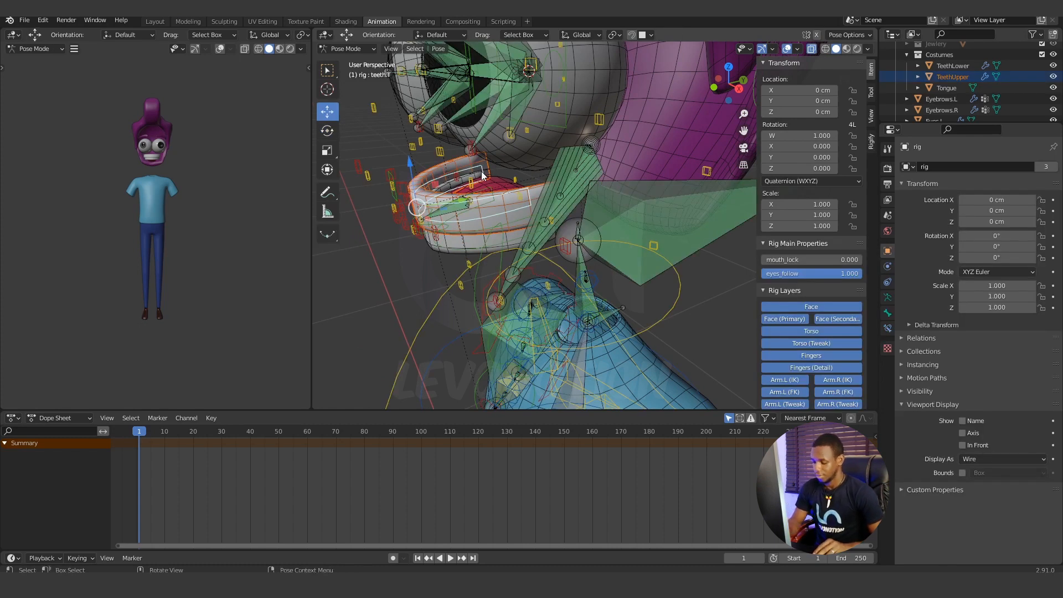
{"action": "right_click", "coordinate": [482, 176]}
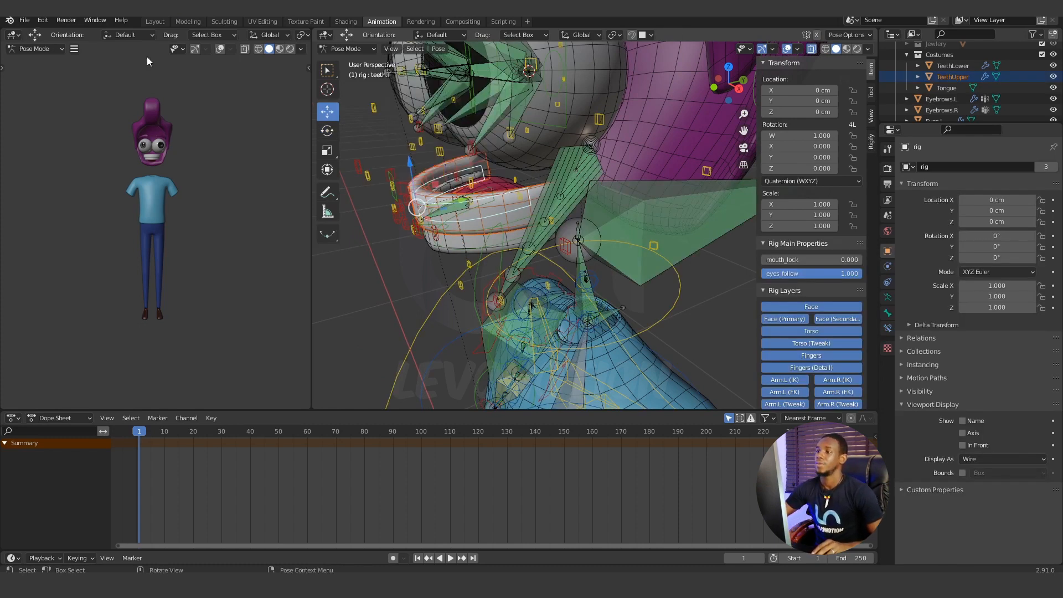
{"action": "key", "text": "ctrl+p"}
{"action": "left_click", "coordinate": [456, 178]}
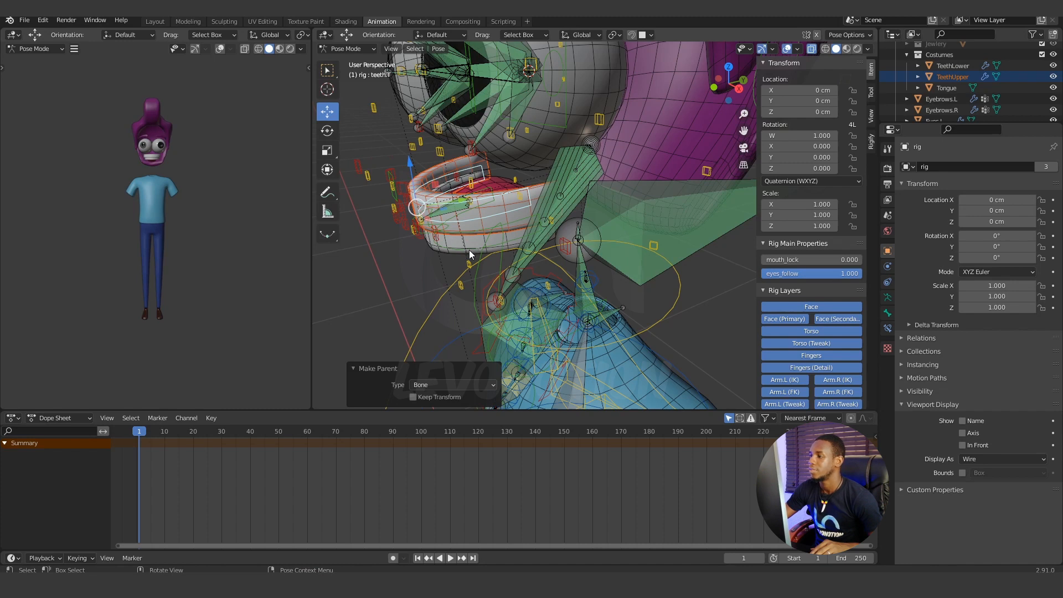
Select the TeethLower mesh, add the rig's teeth.B control to the selection, and parent the mesh to it with the Bone option.
{"action": "middle_click_drag", "start_coordinate": [470, 250], "coordinate": [509, 218]}
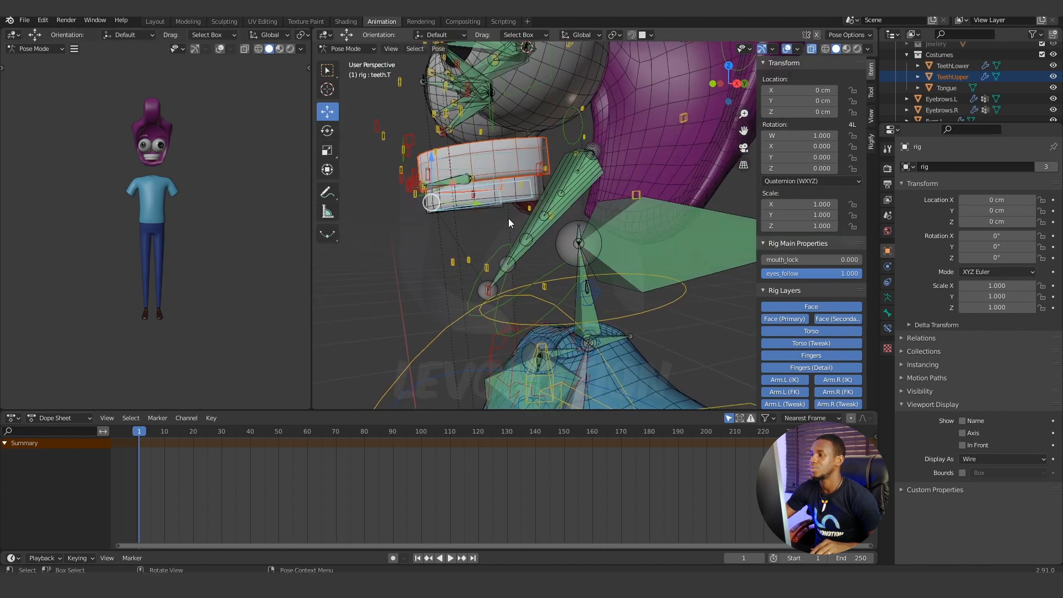
{"action": "left_click", "coordinate": [543, 185]}
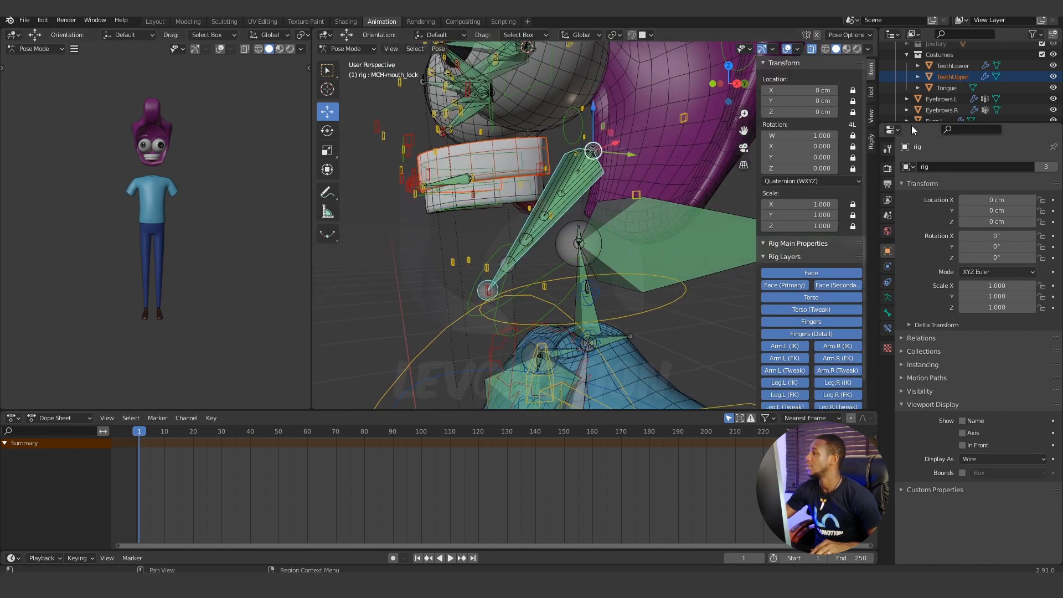
{"action": "left_click", "coordinate": [953, 65]}
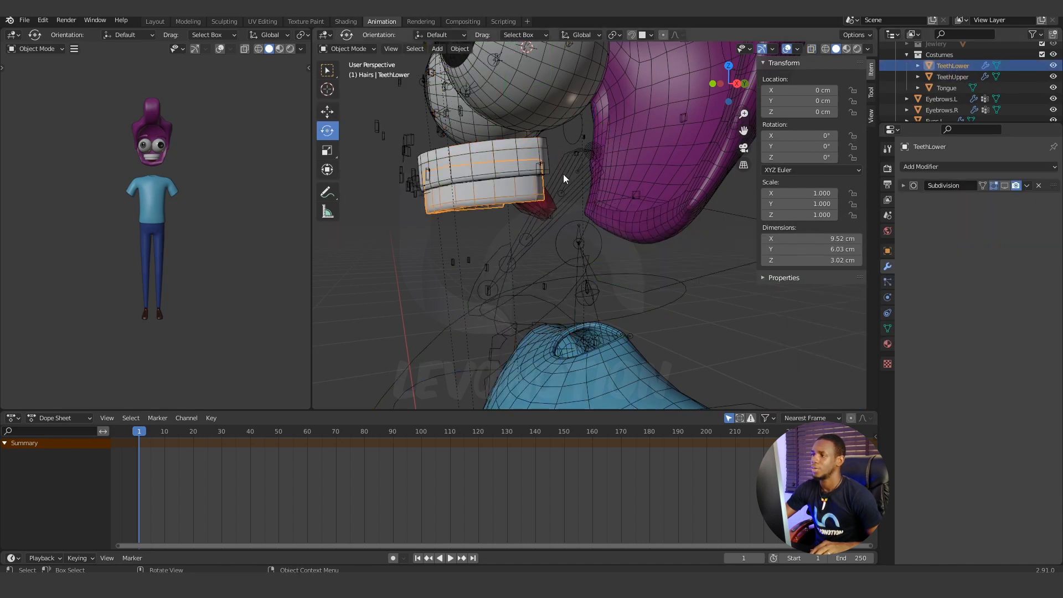
{"action": "middle_click_drag", "start_coordinate": [508, 197], "coordinate": [420, 237]}
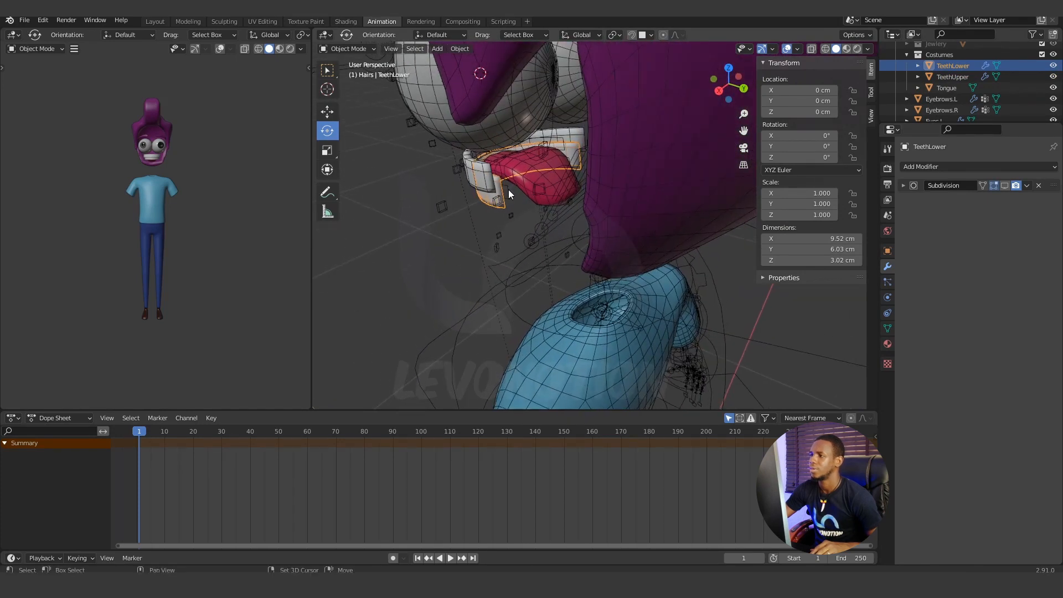
{"action": "left_click", "coordinate": [509, 190], "text": "shift"}
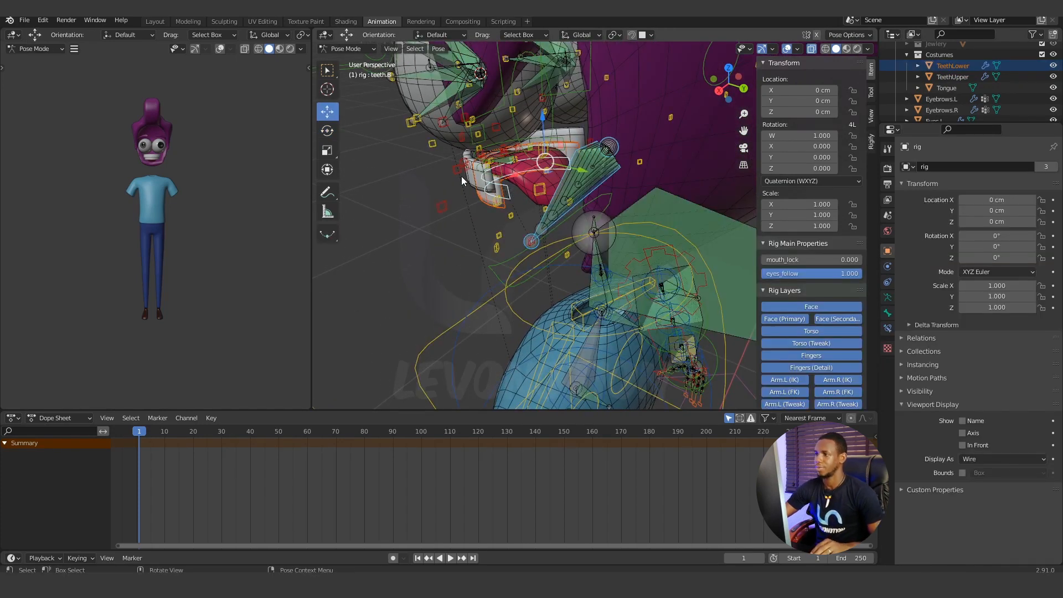
{"action": "scroll", "coordinate": [430, 255], "scroll_direction": "up", "scroll_amount": 5}
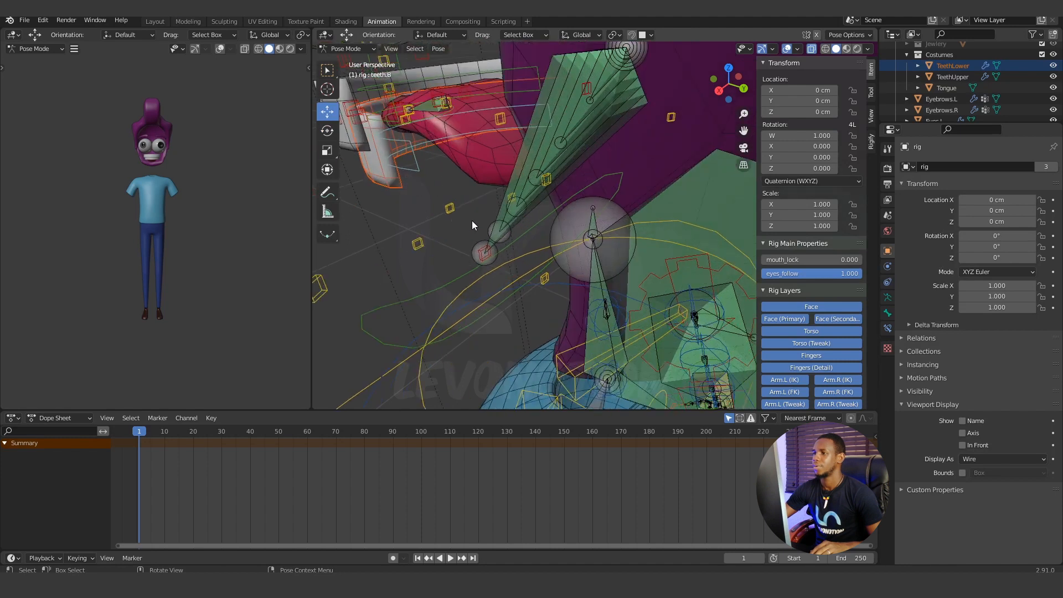
{"action": "middle_click_drag", "start_coordinate": [460, 195], "coordinate": [478, 205]}
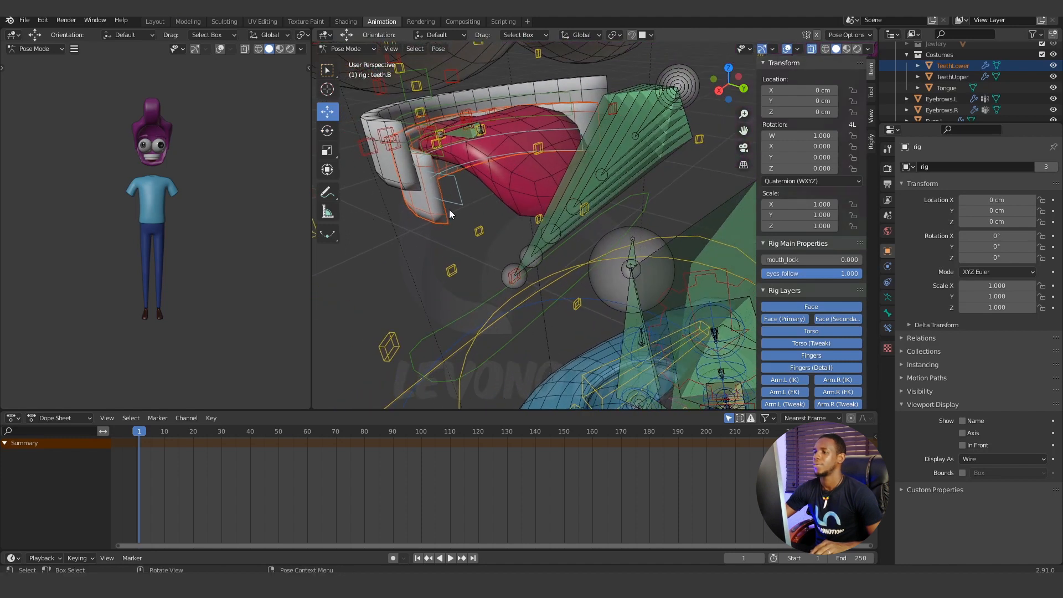
{"action": "left_click", "coordinate": [957, 73]}
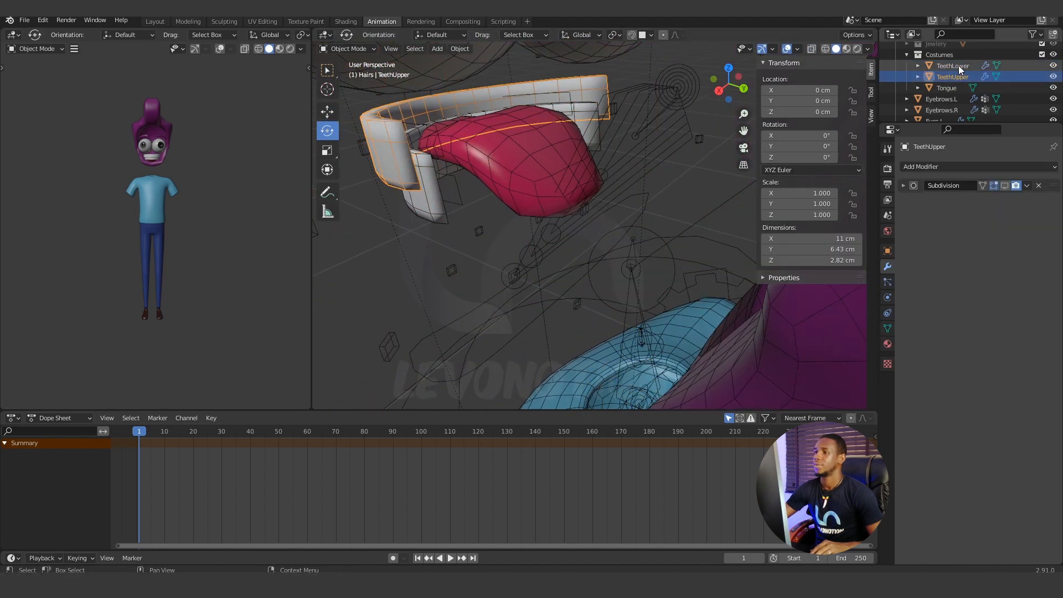
{"action": "left_click", "coordinate": [959, 66]}
{"action": "left_click", "coordinate": [460, 187]}
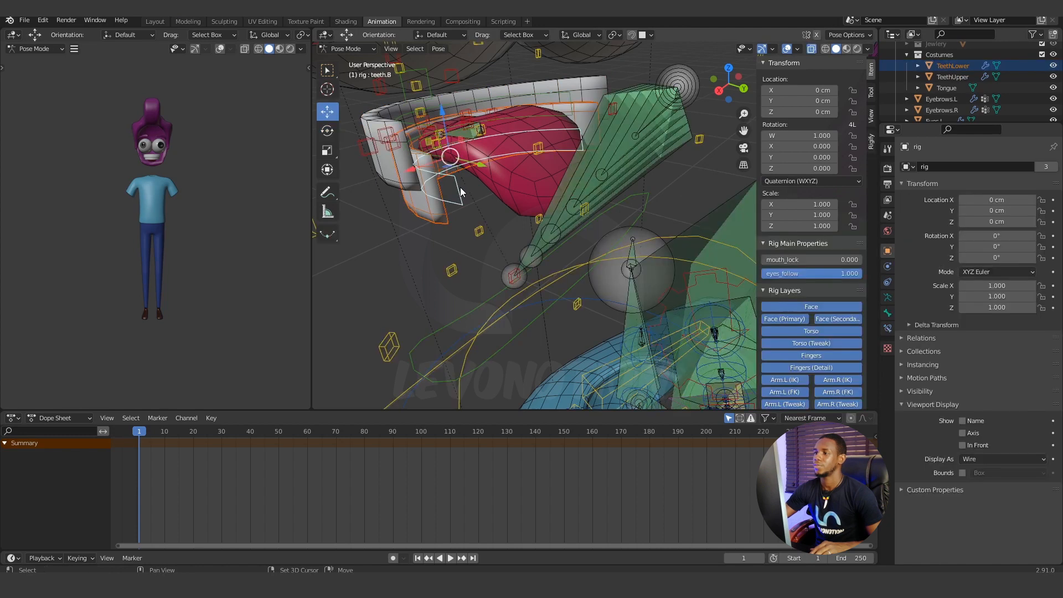
{"action": "key", "text": "ctrl+p"}
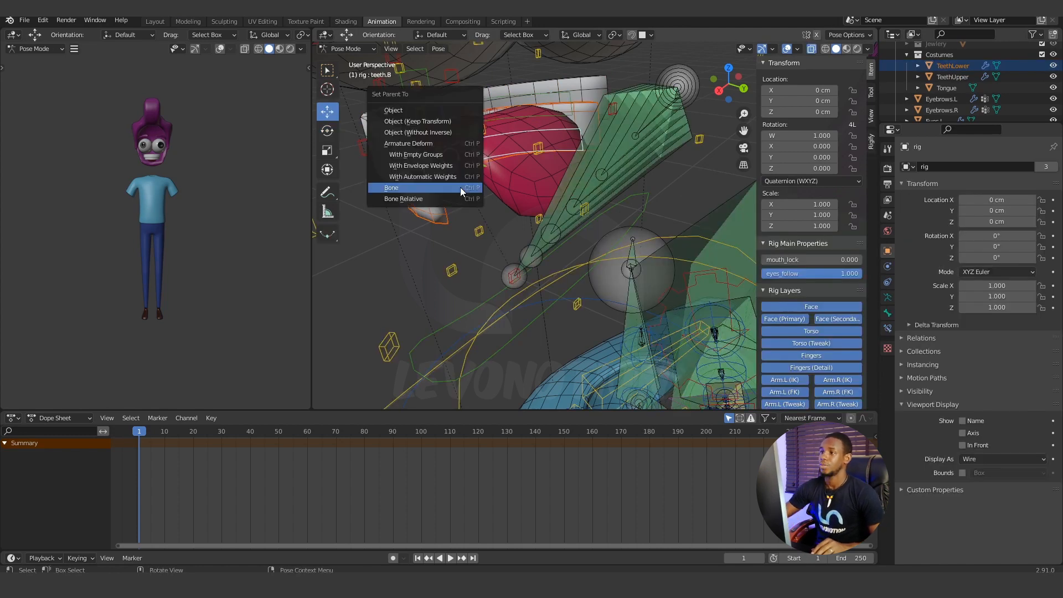
{"action": "left_click", "coordinate": [460, 188]}
Select the jaw_master control and test-rotate it to check whether the lower teeth follow, cancelling the rotation.
{"action": "middle_click_drag", "start_coordinate": [461, 188], "coordinate": [580, 297]}
{"action": "left_click", "coordinate": [521, 297]}
{"action": "key", "text": "r"}
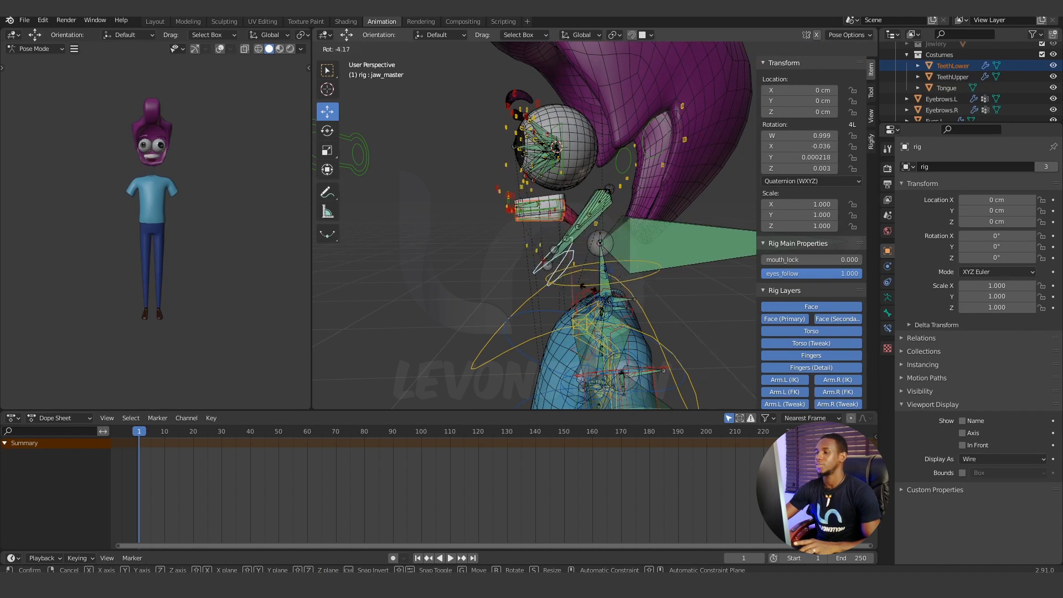
{"action": "right_click", "coordinate": [602, 290]}
Switch to Object Mode and hide the TeethUpper and TeethLower meshes so the tongue is exposed.
{"action": "scroll", "coordinate": [543, 254], "scroll_direction": "up", "scroll_amount": 5}
{"action": "middle_click_drag", "start_coordinate": [535, 244], "coordinate": [570, 290], "text": "shift"}
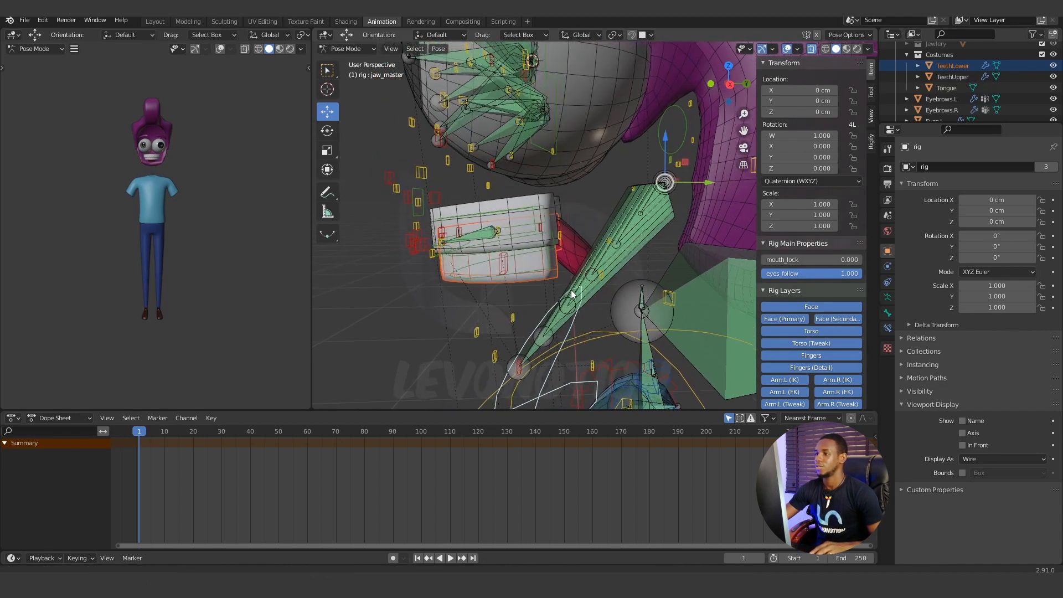
{"action": "scroll", "coordinate": [548, 284], "scroll_direction": "up", "scroll_amount": 1}
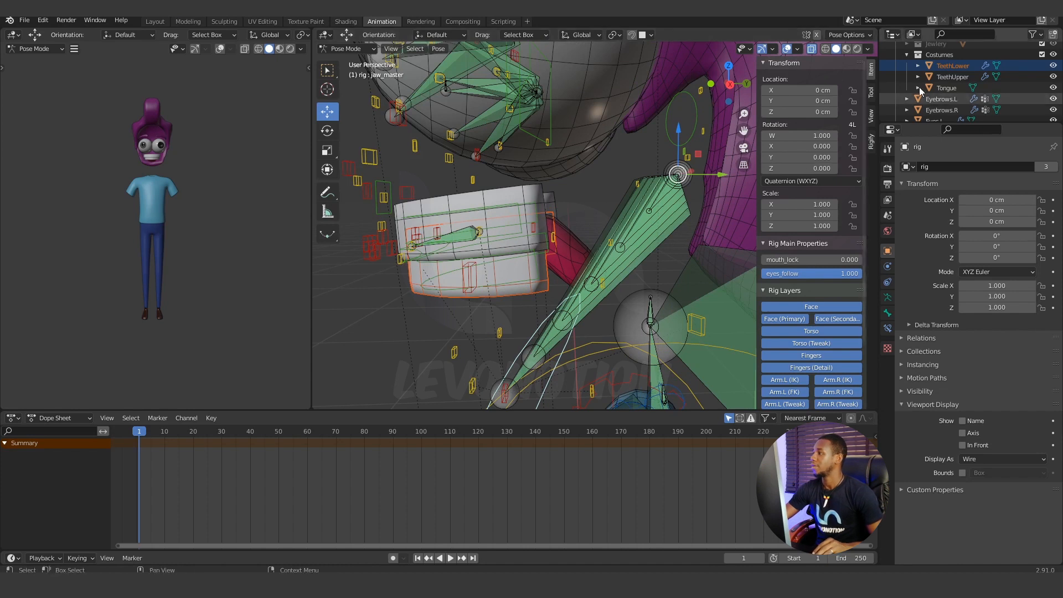
{"action": "left_click", "coordinate": [946, 77], "text": "ctrl"}
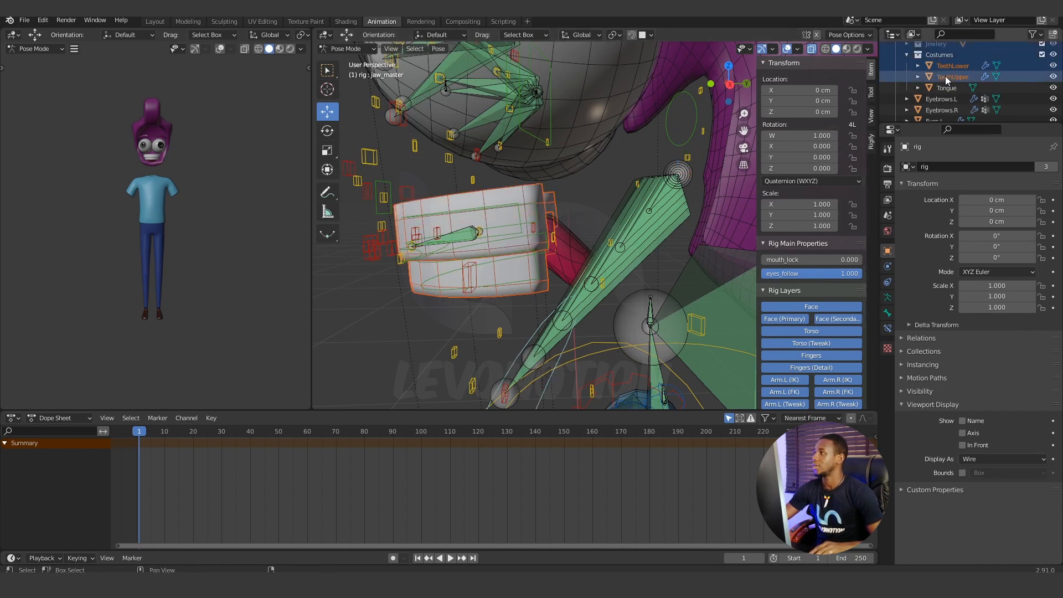
{"action": "right_click", "coordinate": [501, 237]}
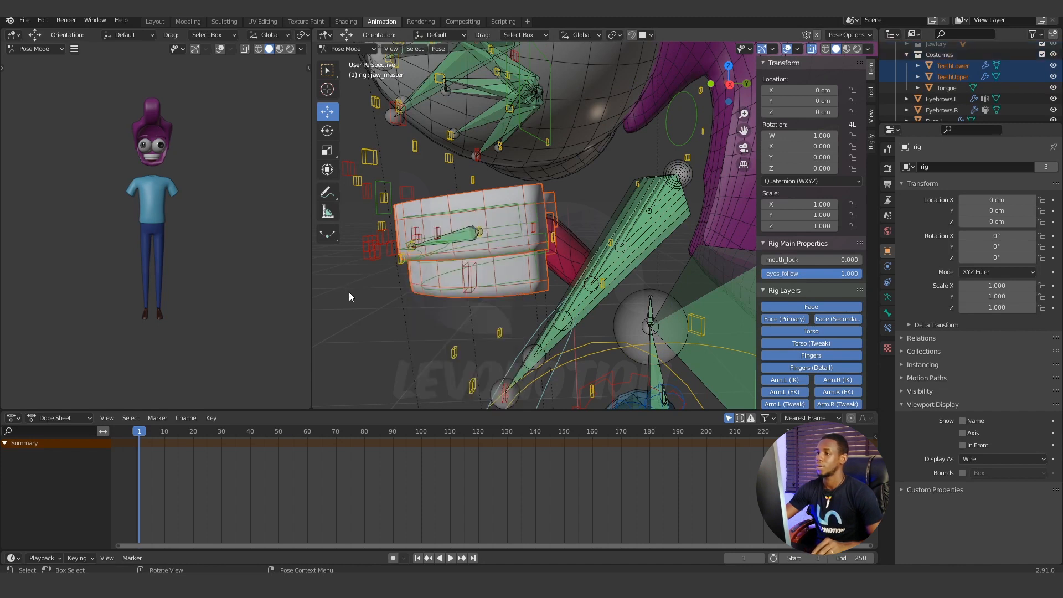
{"action": "left_click", "coordinate": [349, 49]}
{"action": "left_click", "coordinate": [346, 61]}
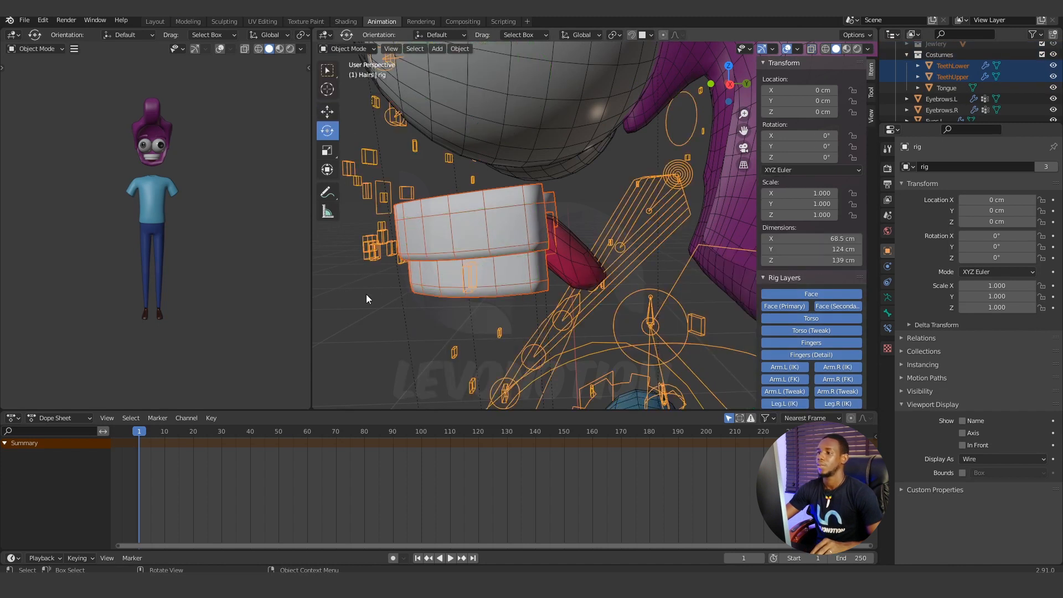
{"action": "left_click", "coordinate": [366, 294]}
{"action": "left_click", "coordinate": [437, 229]}
{"action": "key", "text": "h"}
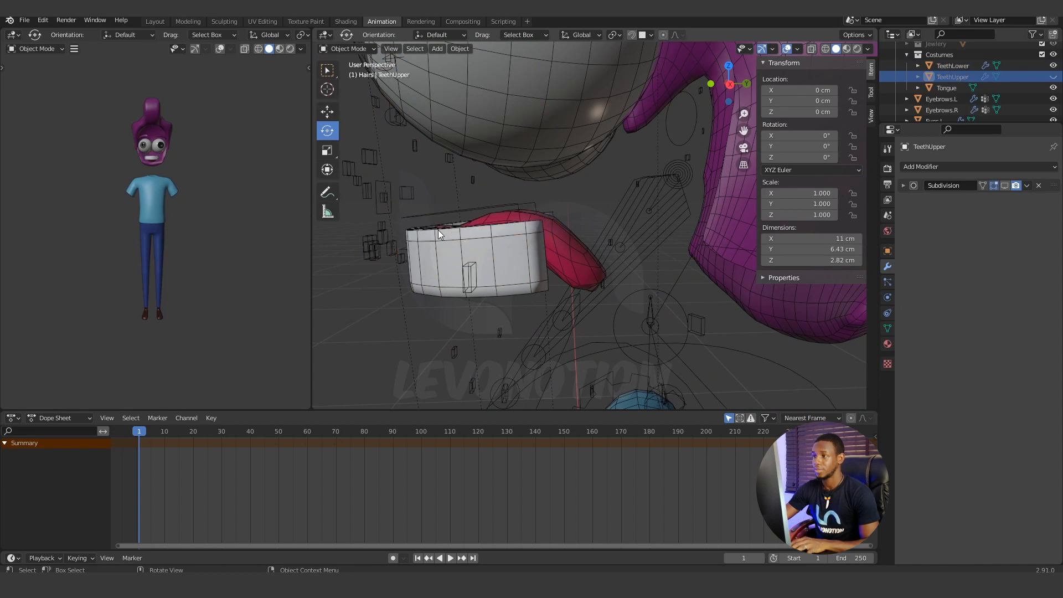
{"action": "left_click", "coordinate": [434, 277]}
{"action": "key", "text": "h"}
Select the rig and return it to Pose Mode.
{"action": "middle_click_drag", "start_coordinate": [434, 277], "coordinate": [486, 232]}
{"action": "left_click", "coordinate": [485, 232]}
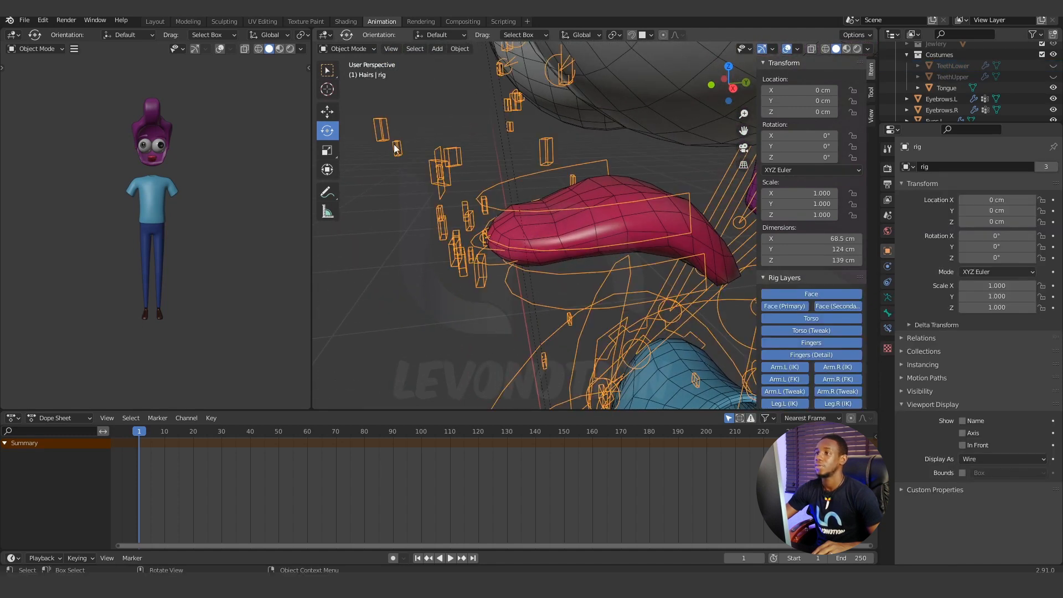
{"action": "left_click", "coordinate": [348, 48]}
{"action": "left_click", "coordinate": [348, 86]}
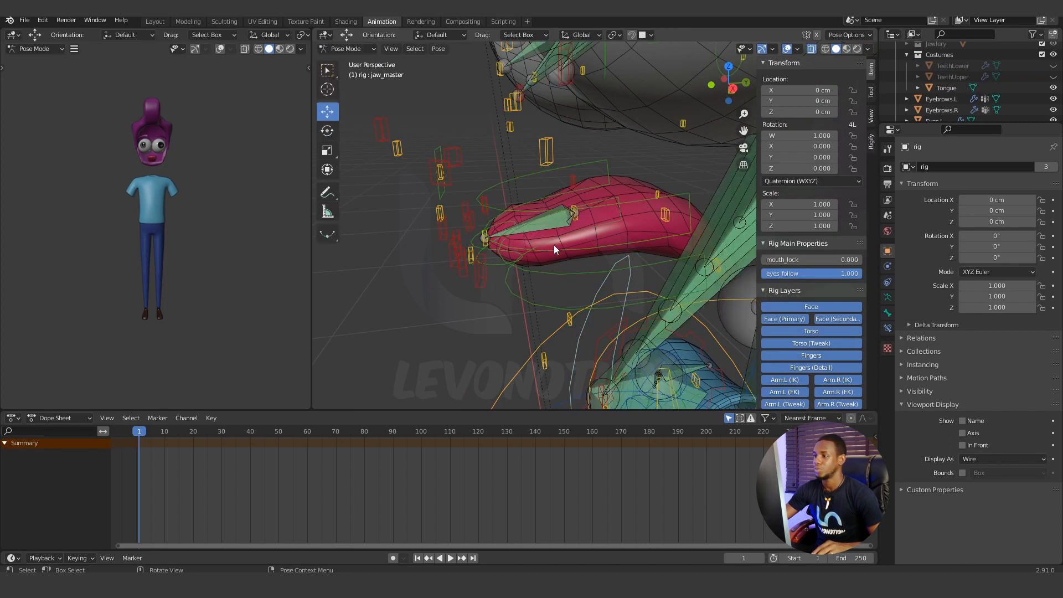
Select the four tongue controls, from tongue to tongue.003, and hide all unselected bones.
{"action": "mouse_move", "coordinate": [554, 245]}
{"action": "middle_mouse_down"}
{"action": "mouse_move", "coordinate": [576, 251]}
{"action": "mouse_move", "coordinate": [567, 235]}
{"action": "mouse_move", "coordinate": [552, 241]}
{"action": "middle_mouse_up"}
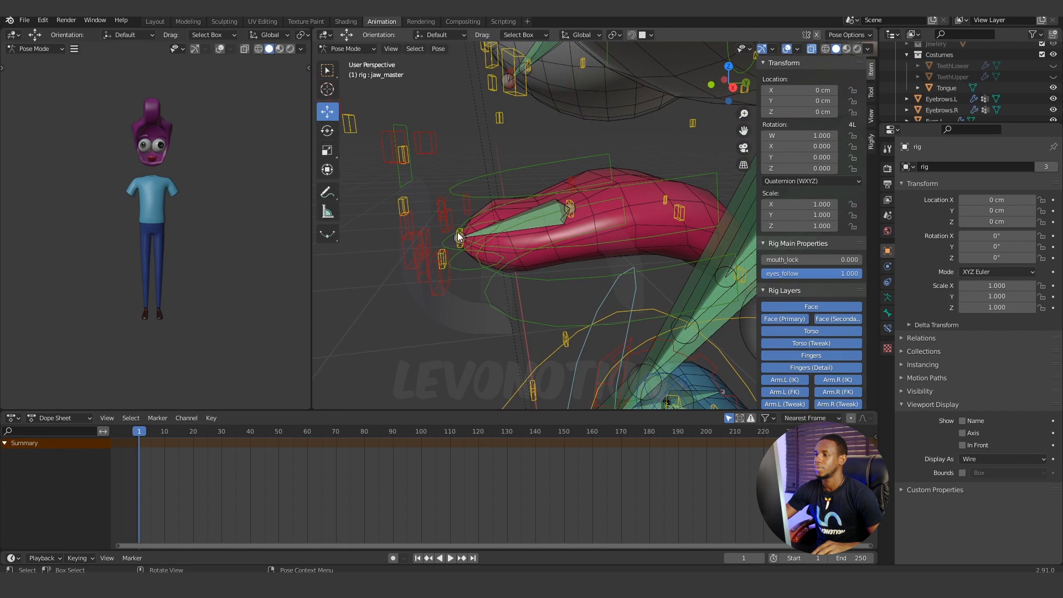
{"action": "left_click", "coordinate": [459, 237]}
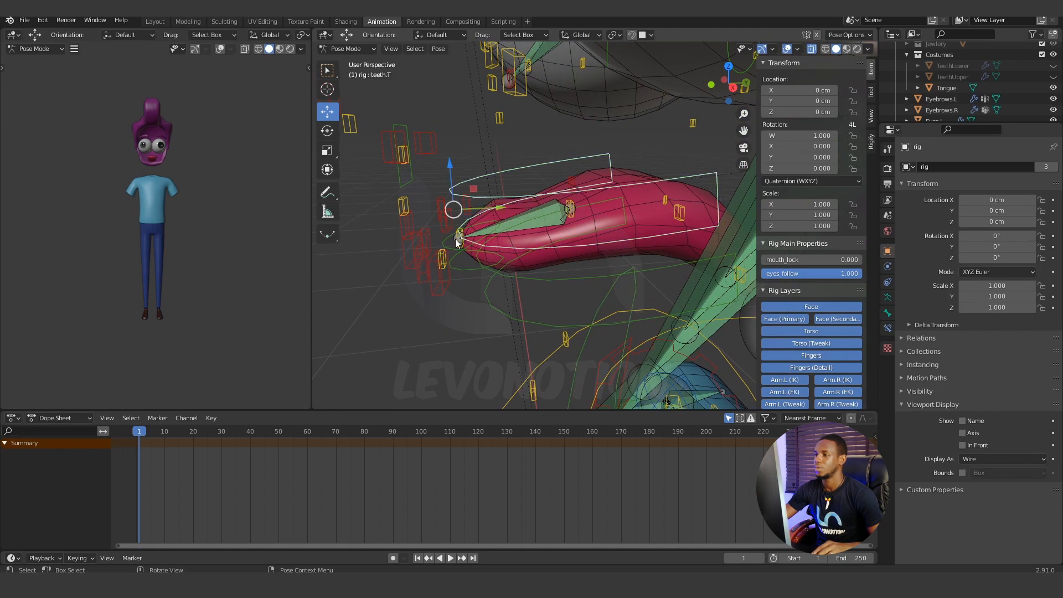
{"action": "left_click", "coordinate": [458, 240]}
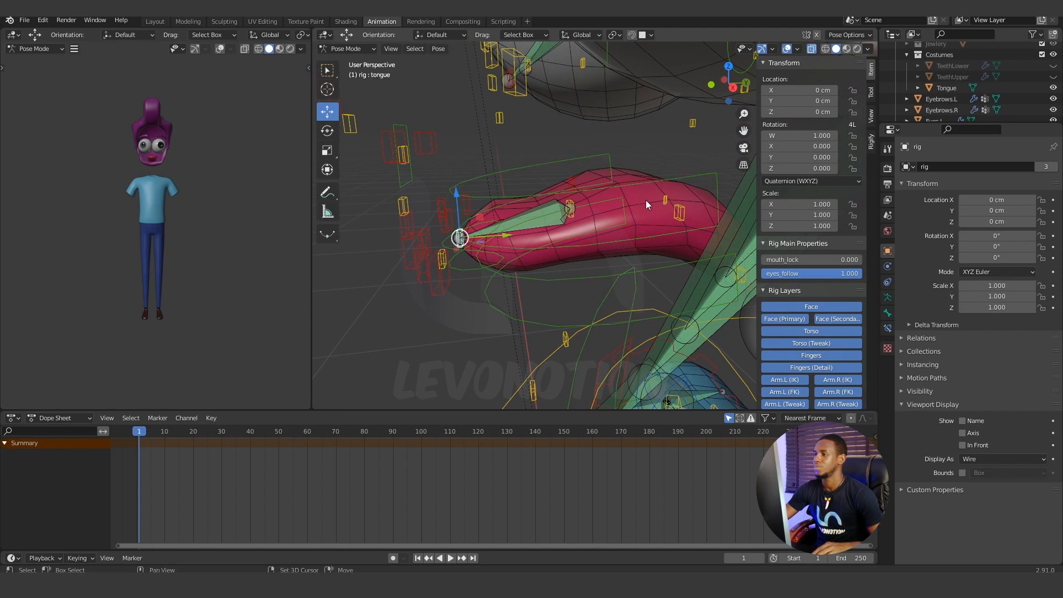
{"action": "left_click", "coordinate": [570, 209], "text": "shift"}
{"action": "left_click", "coordinate": [680, 211], "text": "shift"}
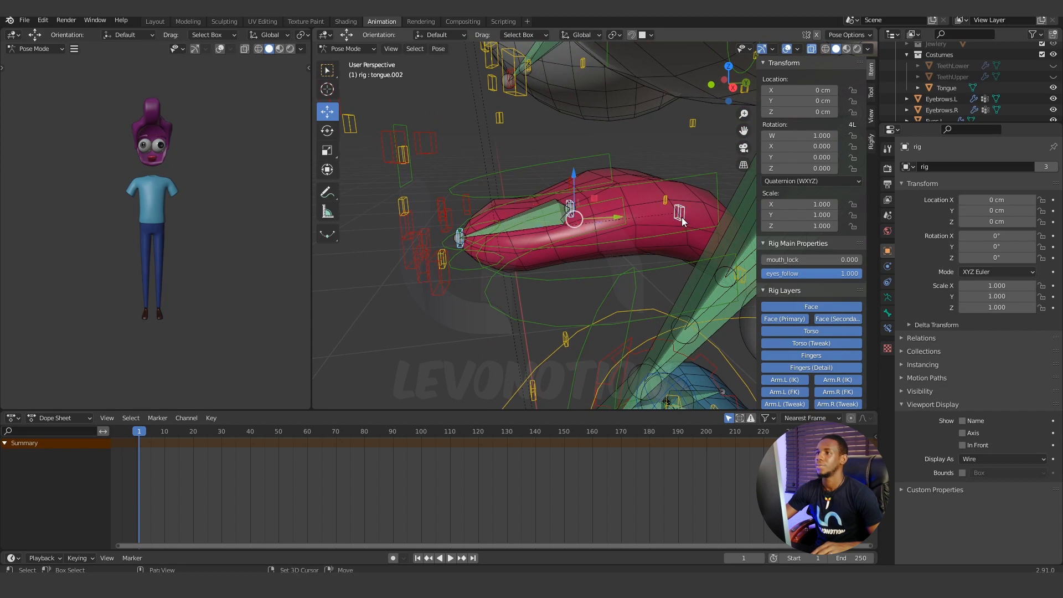
{"action": "middle_click_drag", "start_coordinate": [653, 227], "coordinate": [507, 217]}
{"action": "left_click", "coordinate": [630, 298]}
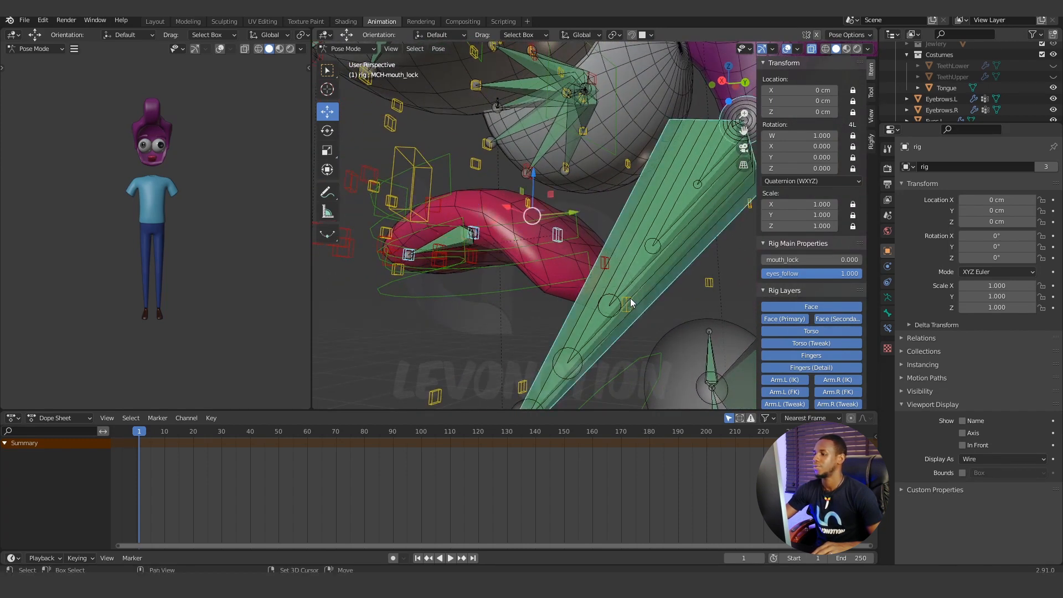
{"action": "left_click", "coordinate": [643, 301]}
{"action": "middle_click_drag", "start_coordinate": [646, 301], "coordinate": [580, 298]}
{"action": "left_click", "coordinate": [622, 306]}
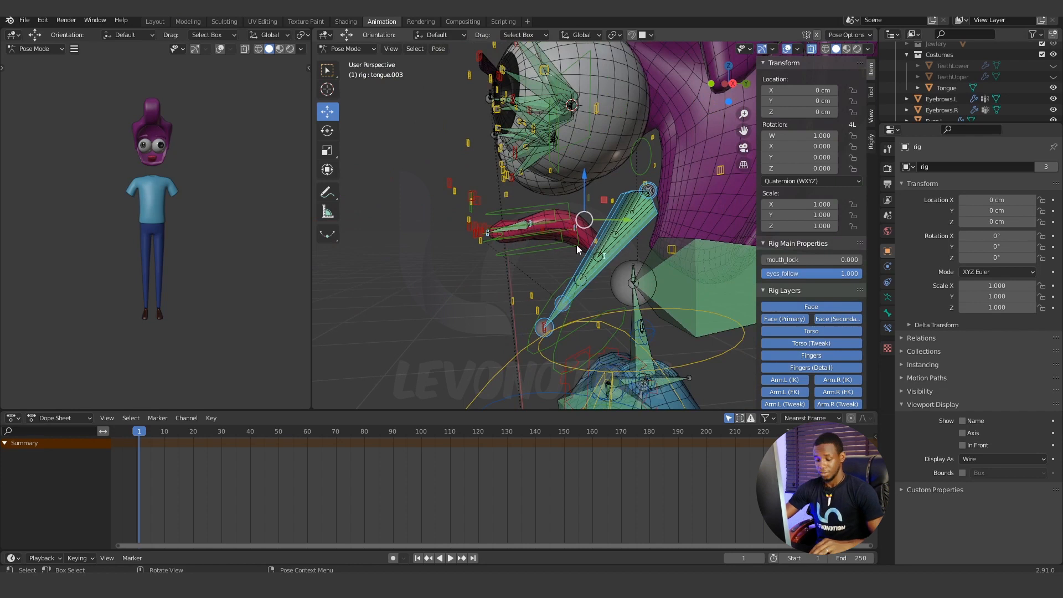
{"action": "key", "text": "shift+h"}
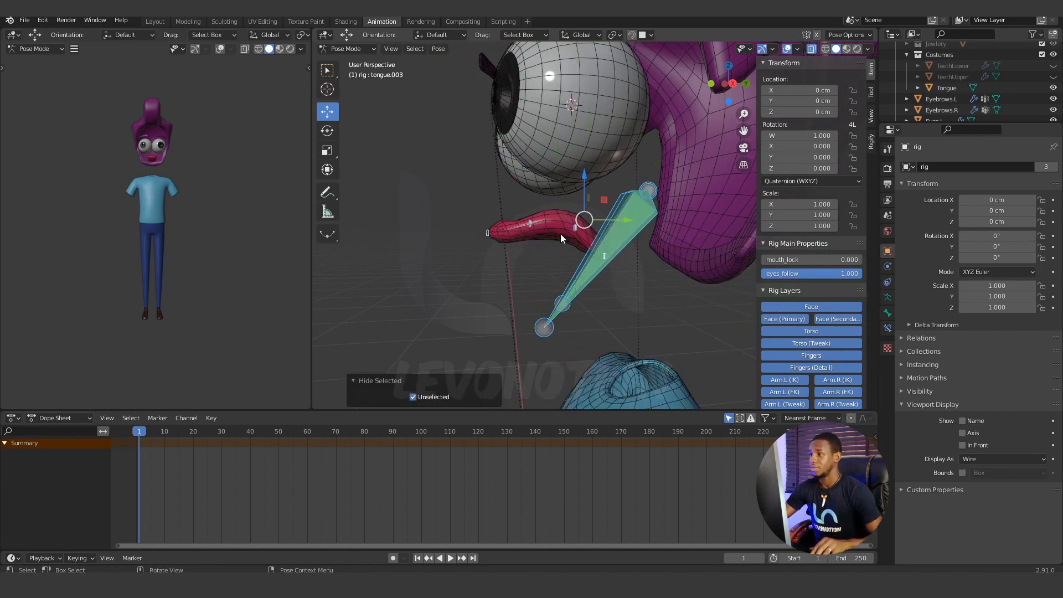
Try hiding the leftover jaw bones behind the tongue one by one, and undo the last hide.
{"action": "scroll", "coordinate": [562, 239], "scroll_direction": "up", "scroll_amount": 3}
{"action": "left_click", "coordinate": [628, 335]}
{"action": "scroll", "coordinate": [633, 328], "scroll_direction": "down", "scroll_amount": 3}
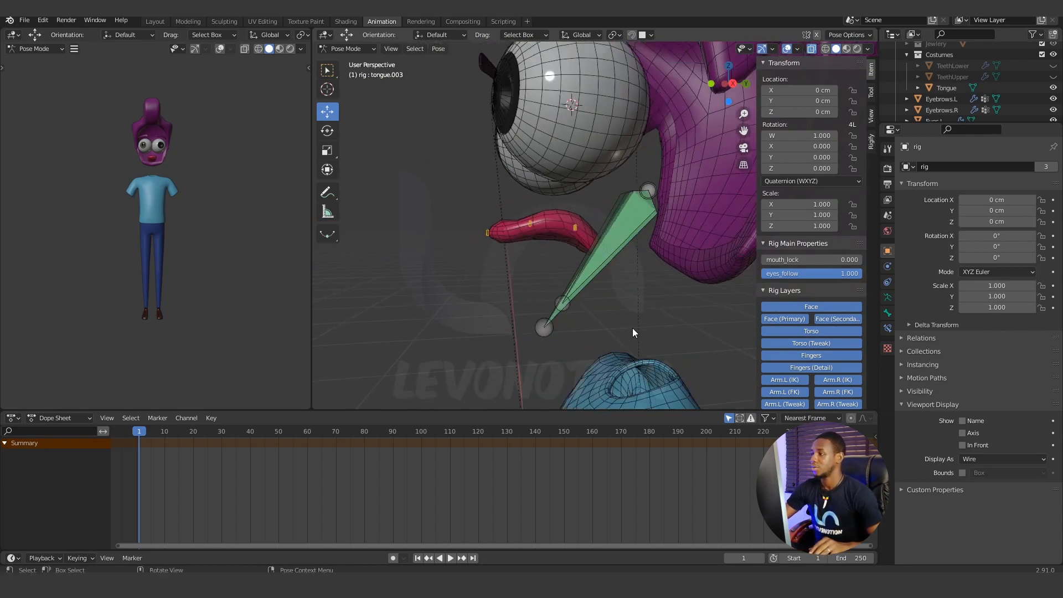
{"action": "left_click", "coordinate": [625, 213]}
{"action": "key", "text": "h"}
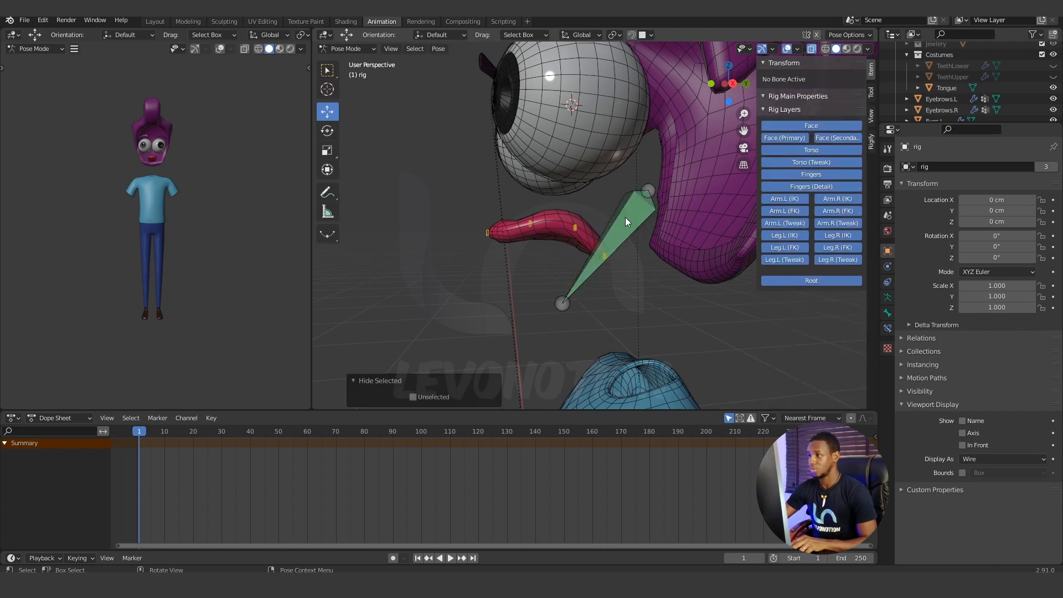
{"action": "left_click", "coordinate": [623, 222]}
{"action": "key", "text": "h"}
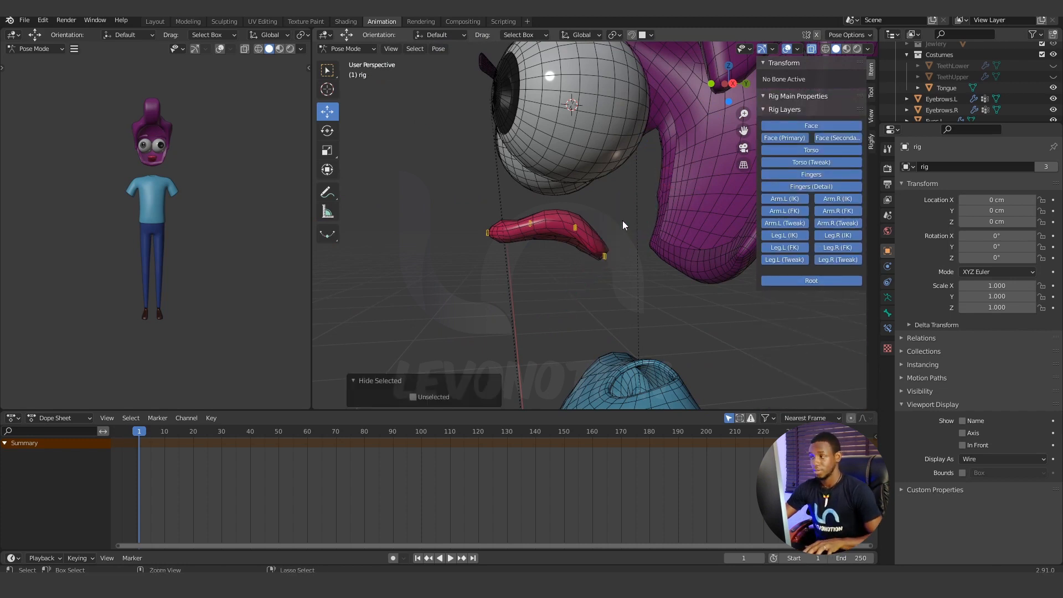
{"action": "key", "text": "ctrl+z"}
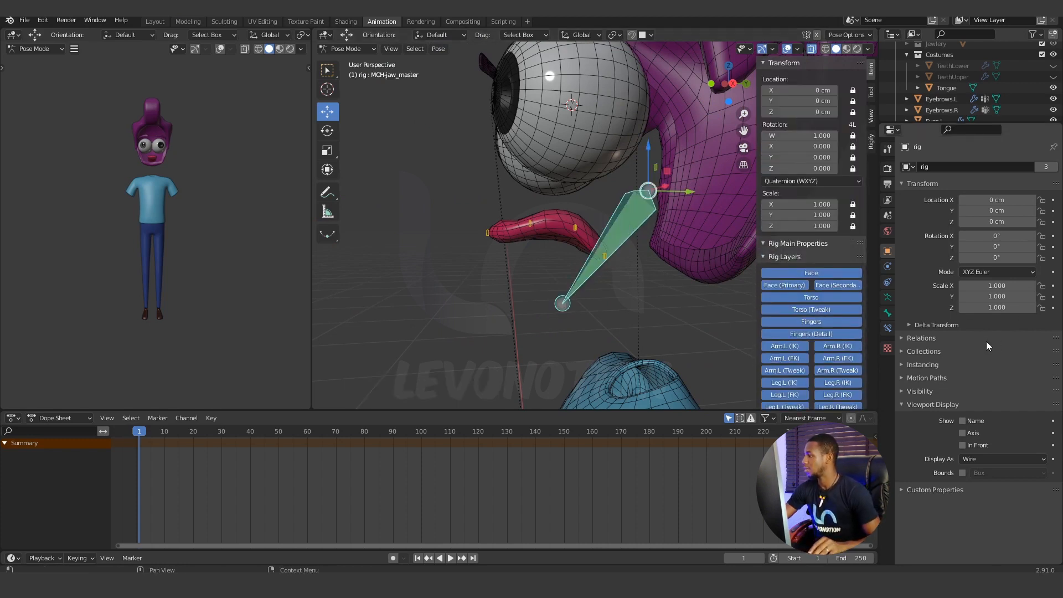
Turn off the armature layer that holds the leftover MCH jaw bones, leaving only the tongue controls displayed.
{"action": "left_click", "coordinate": [885, 298]}
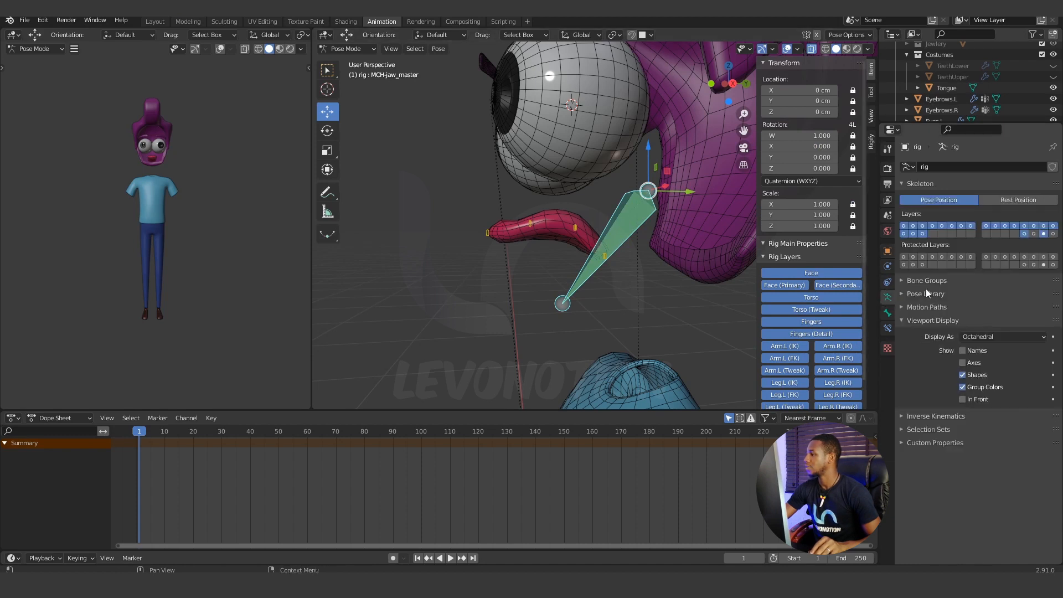
{"action": "left_click", "coordinate": [1045, 235]}
{"action": "middle_click_drag", "start_coordinate": [576, 244], "coordinate": [550, 233]}
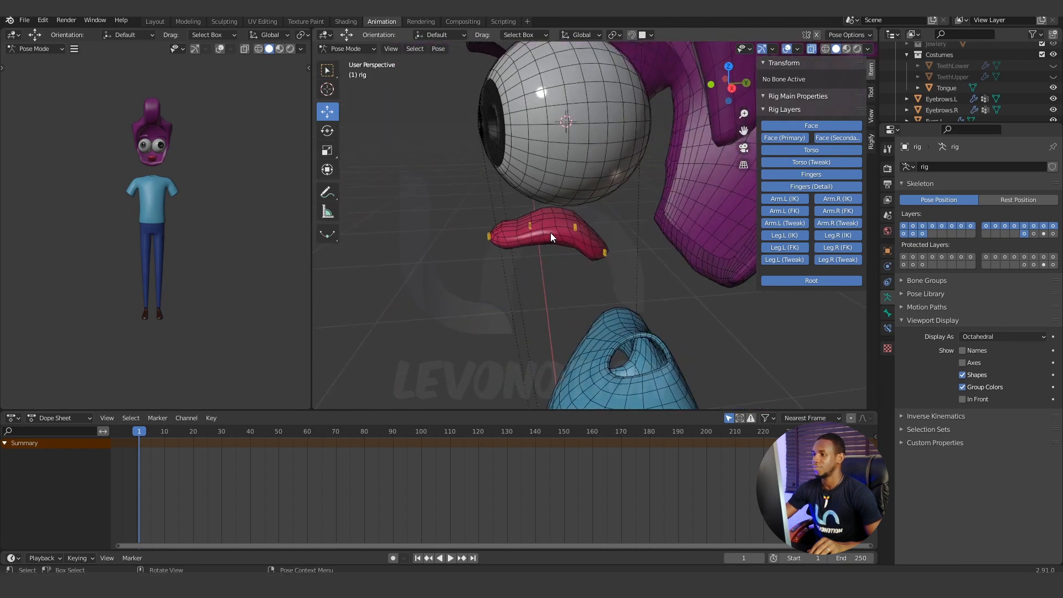
Select the Tongue mesh in Object Mode, and reselect the rig and put it back in Pose Mode.
{"action": "left_click", "coordinate": [368, 50]}
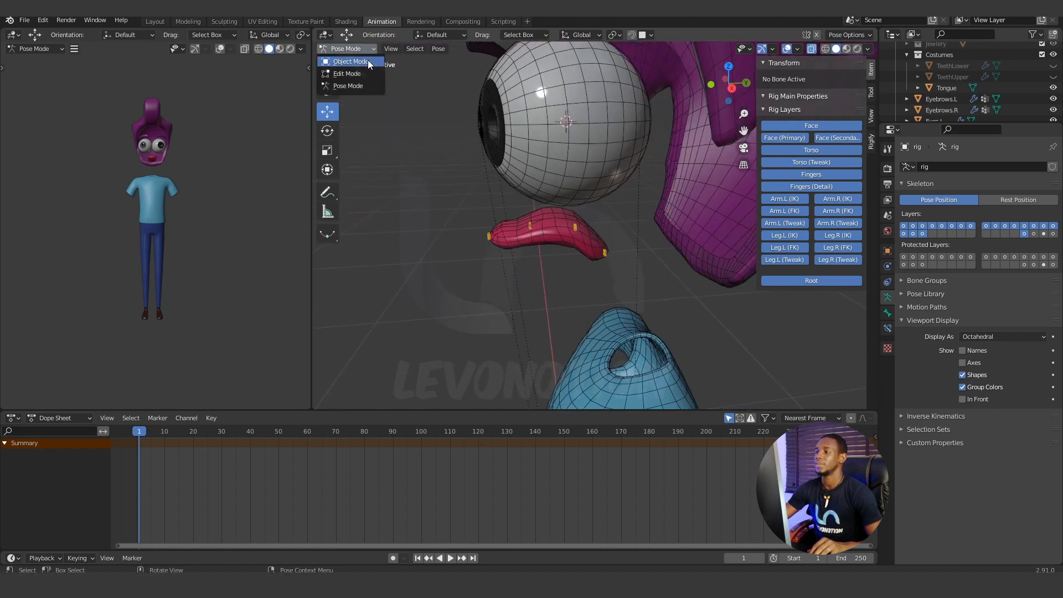
{"action": "left_click", "coordinate": [368, 59]}
{"action": "left_click", "coordinate": [559, 234]}
{"action": "middle_click_drag", "start_coordinate": [559, 234], "coordinate": [599, 265]}
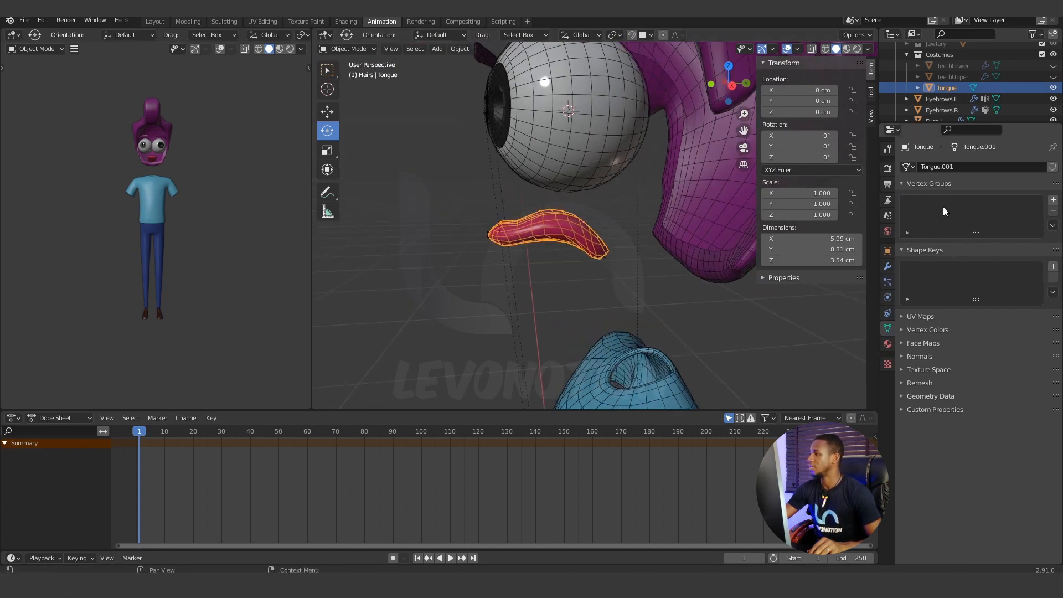
{"action": "left_click", "coordinate": [487, 232]}
{"action": "scroll", "coordinate": [543, 234], "scroll_direction": "up", "scroll_amount": 3}
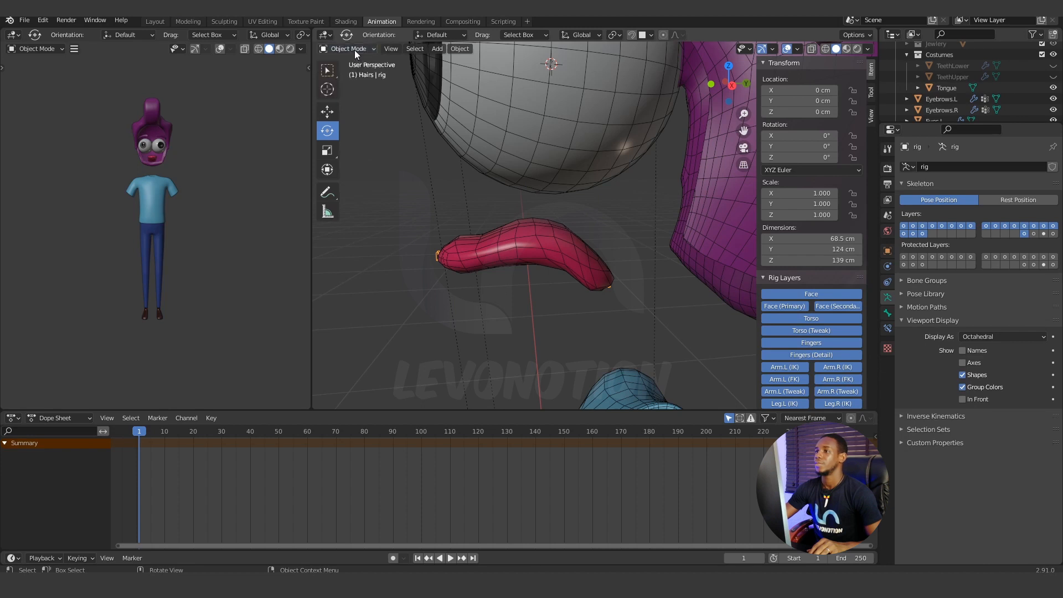
{"action": "left_click", "coordinate": [486, 245]}
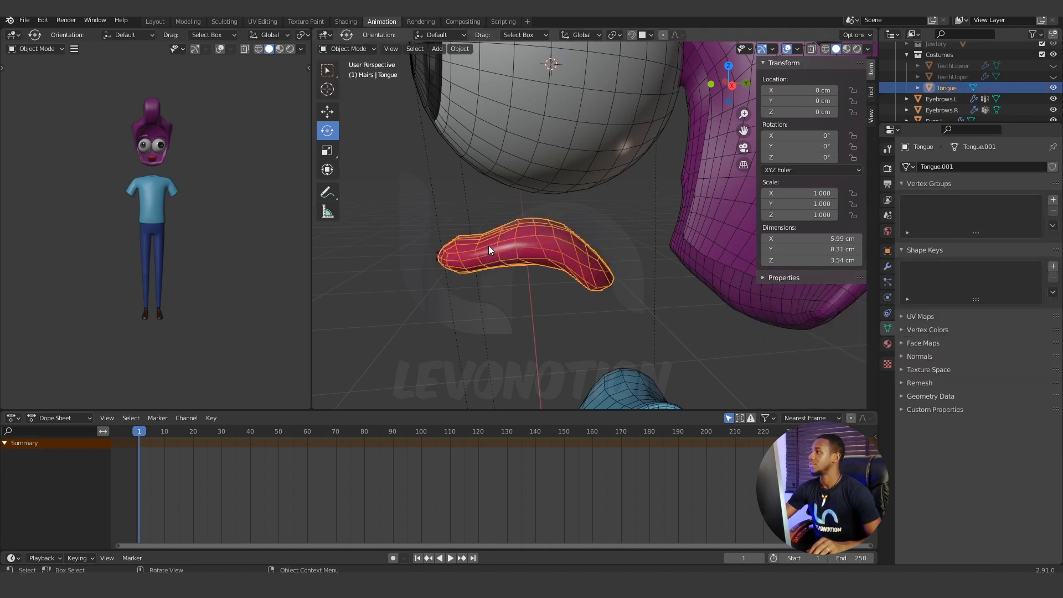
{"action": "scroll", "coordinate": [948, 92], "scroll_direction": "down", "scroll_amount": 1}
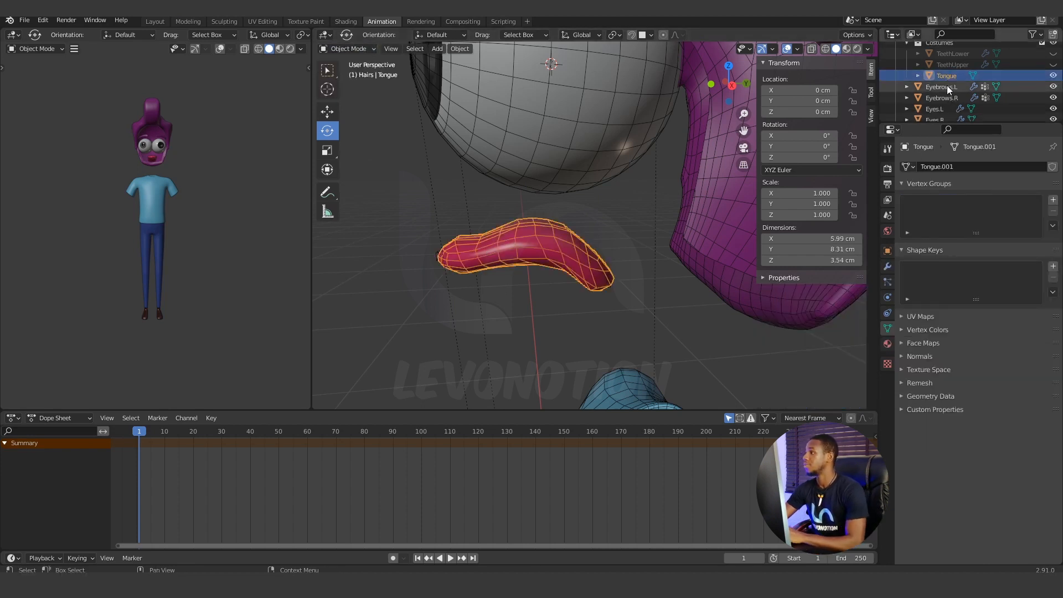
{"action": "left_click", "coordinate": [438, 254]}
{"action": "left_click", "coordinate": [370, 48]}
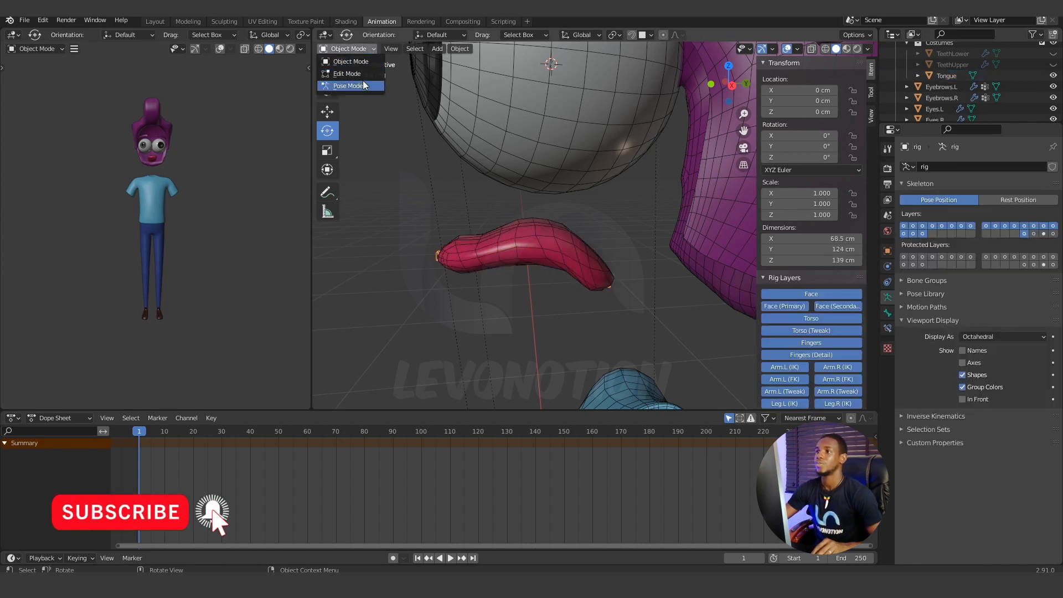
{"action": "left_click", "coordinate": [363, 81]}
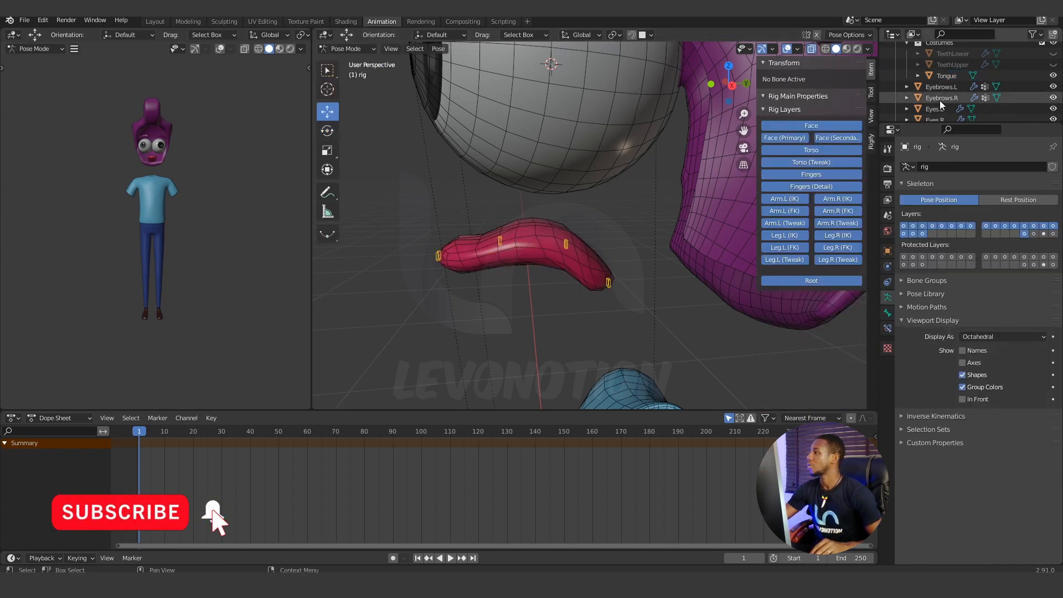
Select the Tongue mesh, add the rig's tongue tip control to the selection, and enable In Front display for the armature.
{"action": "scroll", "coordinate": [944, 94], "scroll_direction": "down", "scroll_amount": 2}
{"action": "left_click", "coordinate": [947, 53]}
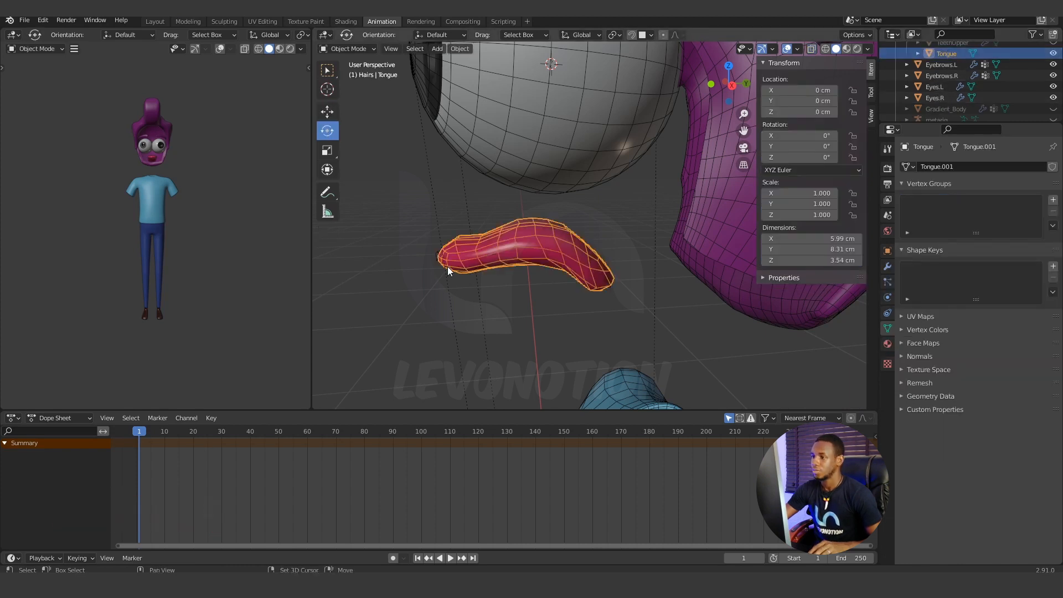
{"action": "left_click", "coordinate": [438, 256]}
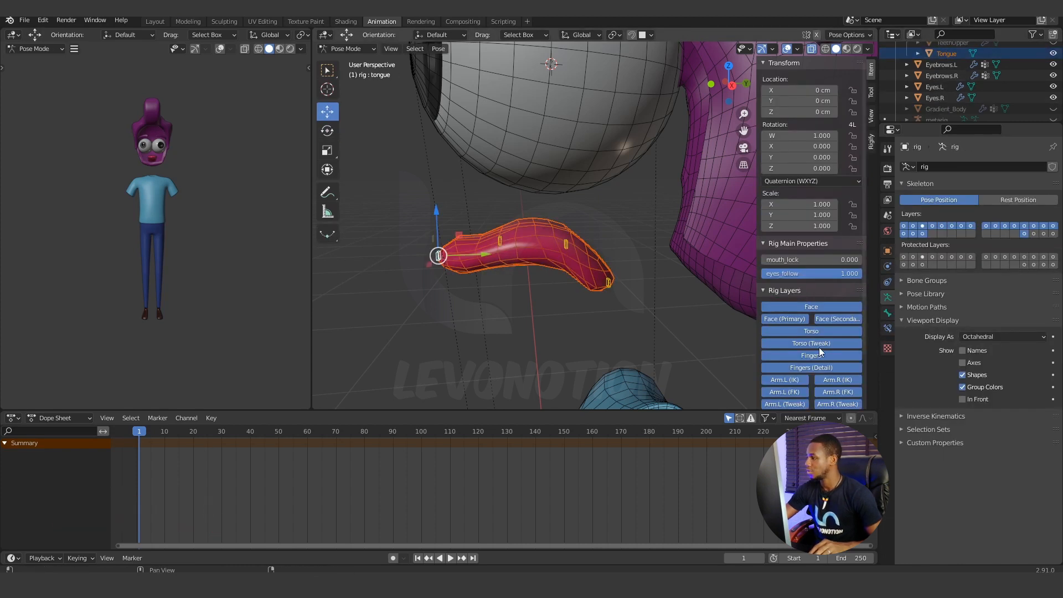
{"action": "left_click", "coordinate": [963, 400]}
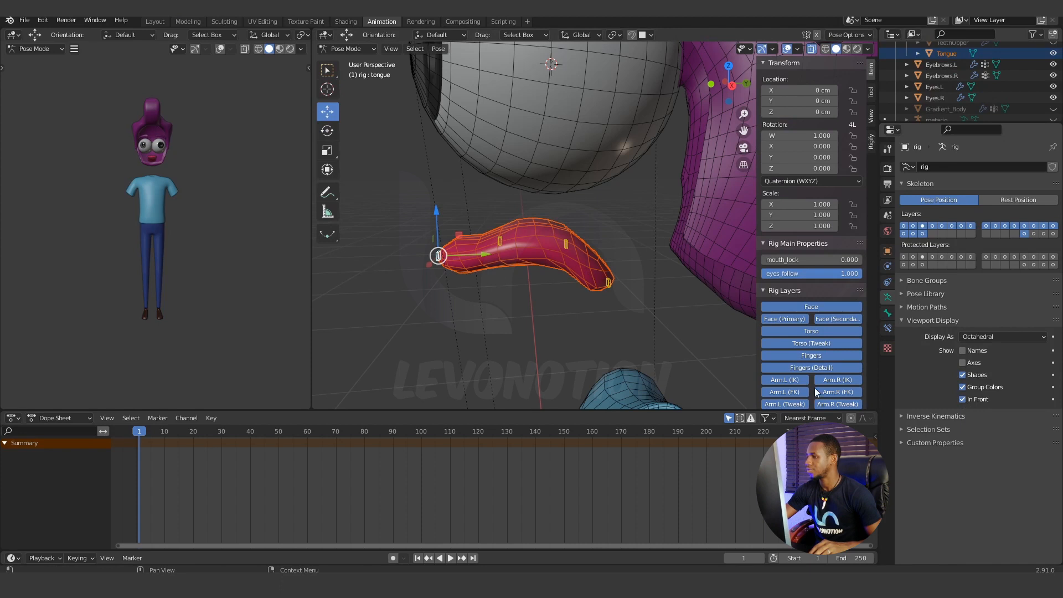
Add the tongue.001, tongue.002 and tongue.003 controls to the selection and parent the Tongue mesh to the rig With Automatic Weights.
{"action": "left_click", "coordinate": [500, 238]}
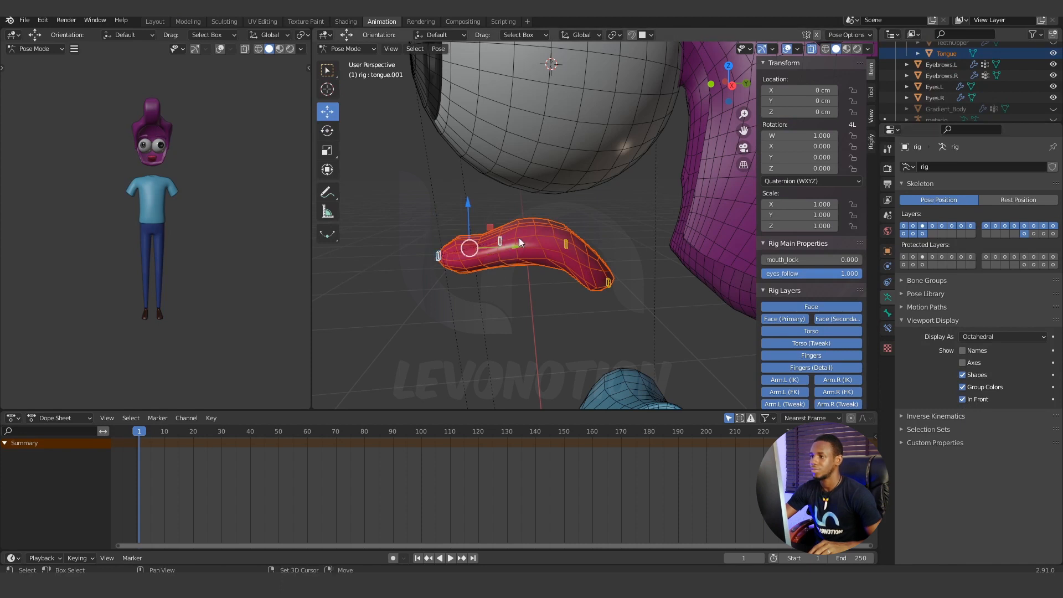
{"action": "left_click", "coordinate": [565, 243]}
{"action": "left_click", "coordinate": [611, 278], "text": "shift"}
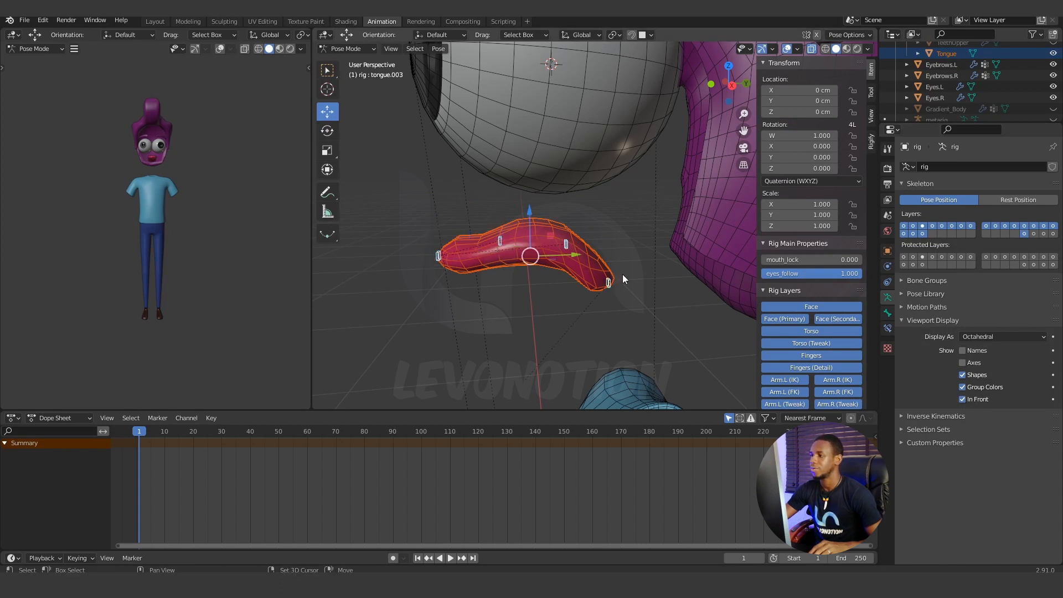
{"action": "key", "text": "ctrl+p"}
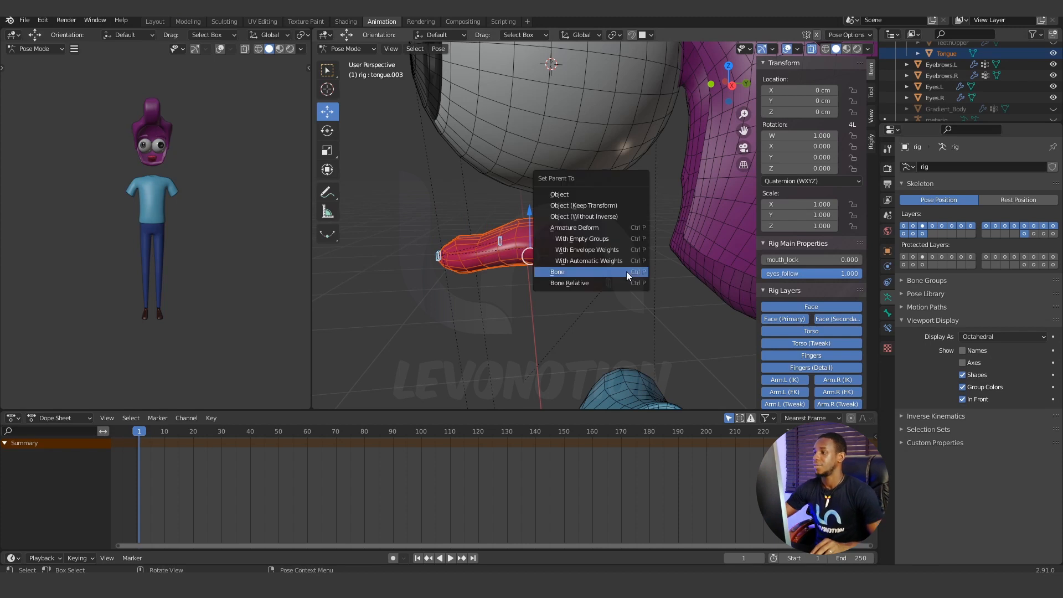
{"action": "left_click", "coordinate": [595, 261]}
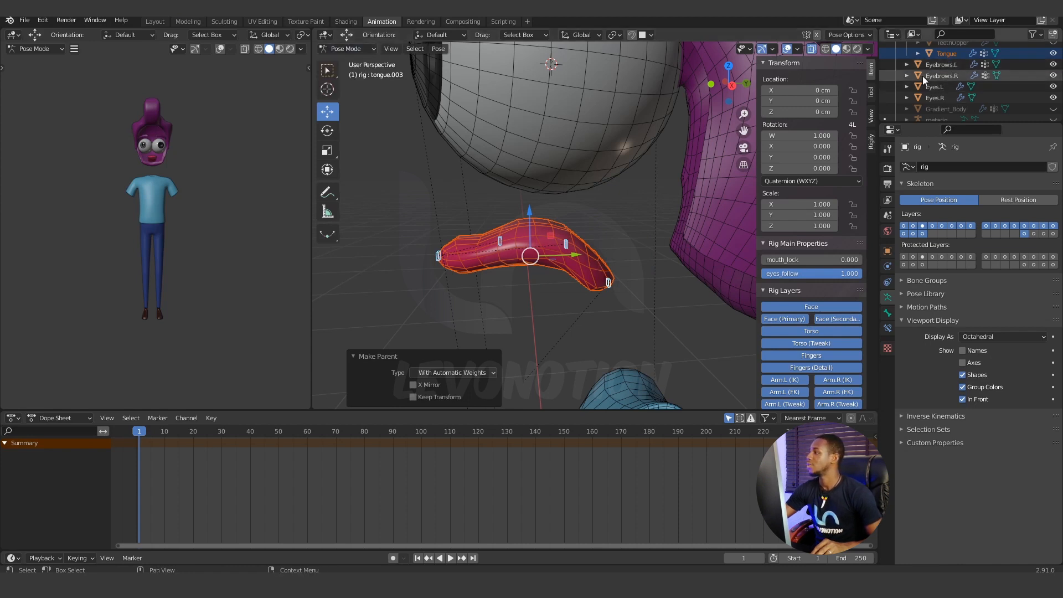
Select the Tongue mesh in Object Mode and filter its vertex groups by "ton".
{"action": "left_click", "coordinate": [941, 53]}
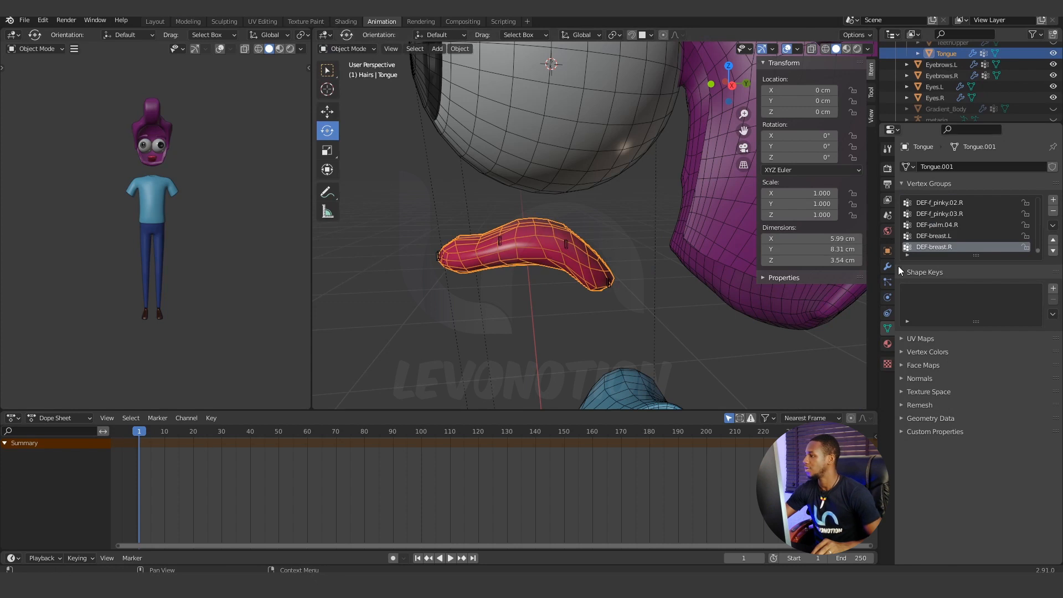
{"action": "scroll", "coordinate": [949, 220], "scroll_direction": "up", "scroll_amount": 3}
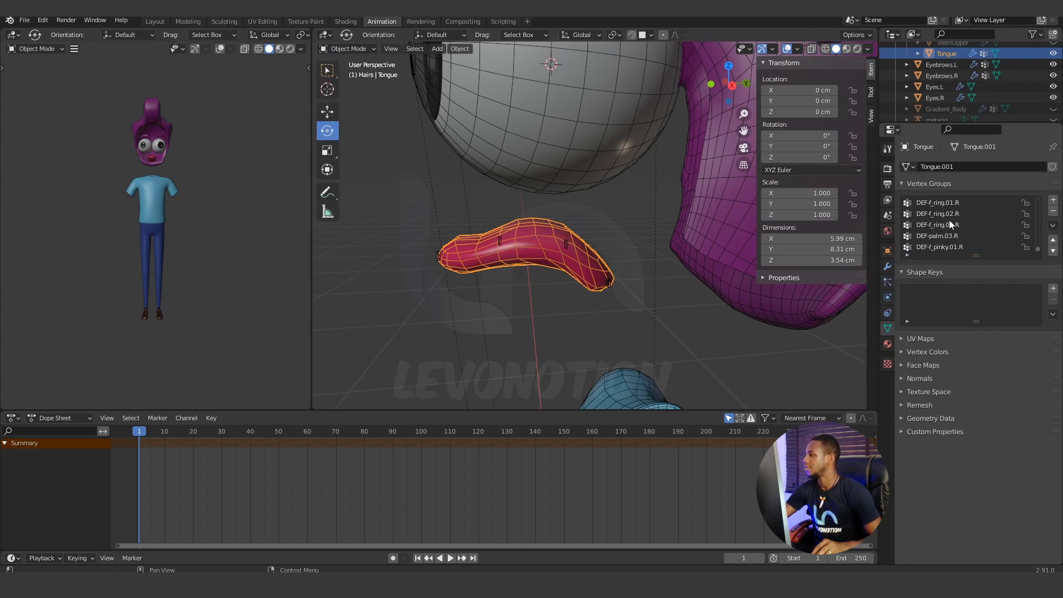
{"action": "scroll", "coordinate": [959, 211], "scroll_direction": "up", "scroll_amount": 15}
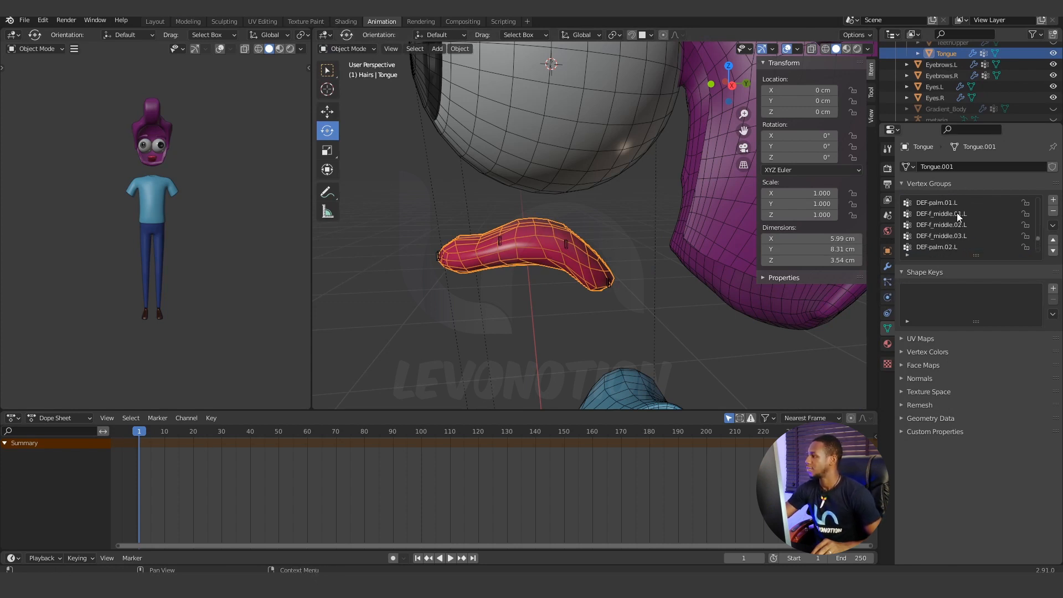
{"action": "left_click", "coordinate": [908, 255]}
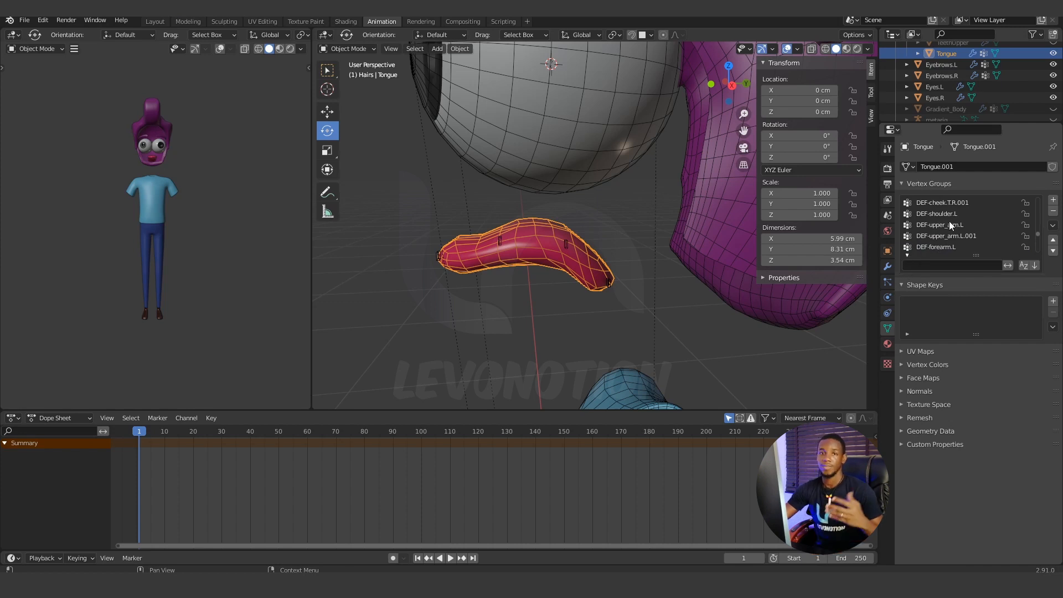
{"action": "left_click", "coordinate": [922, 266]}
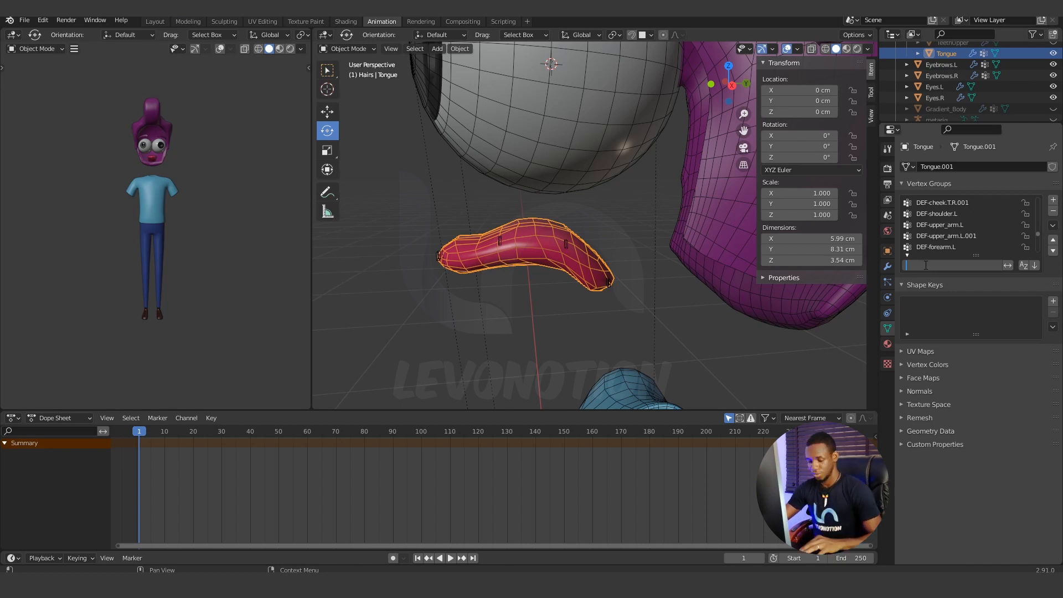
{"action": "type", "text": "to"}
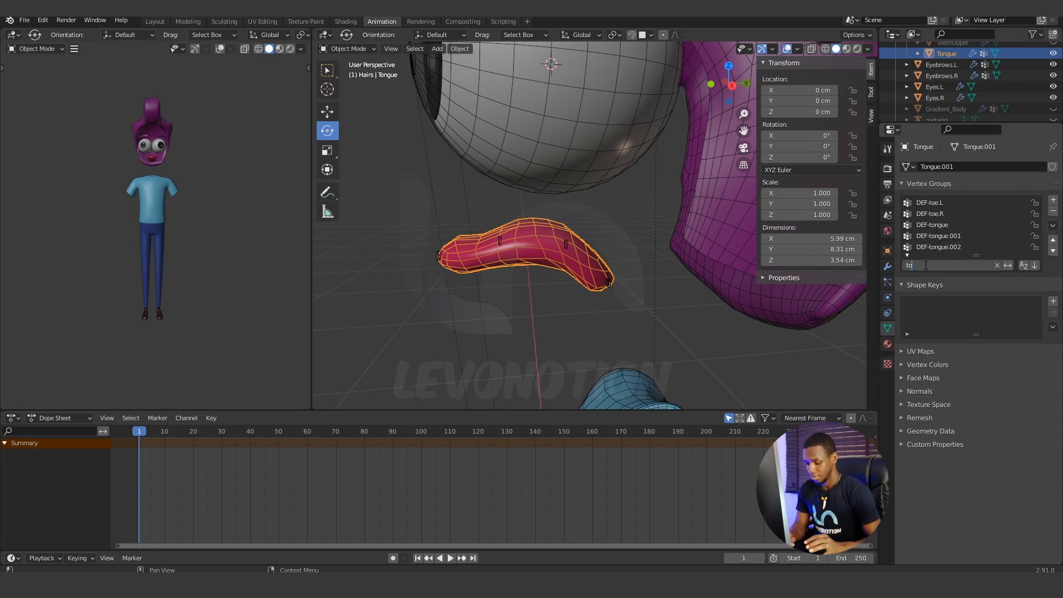
{"action": "type", "text": "n"}
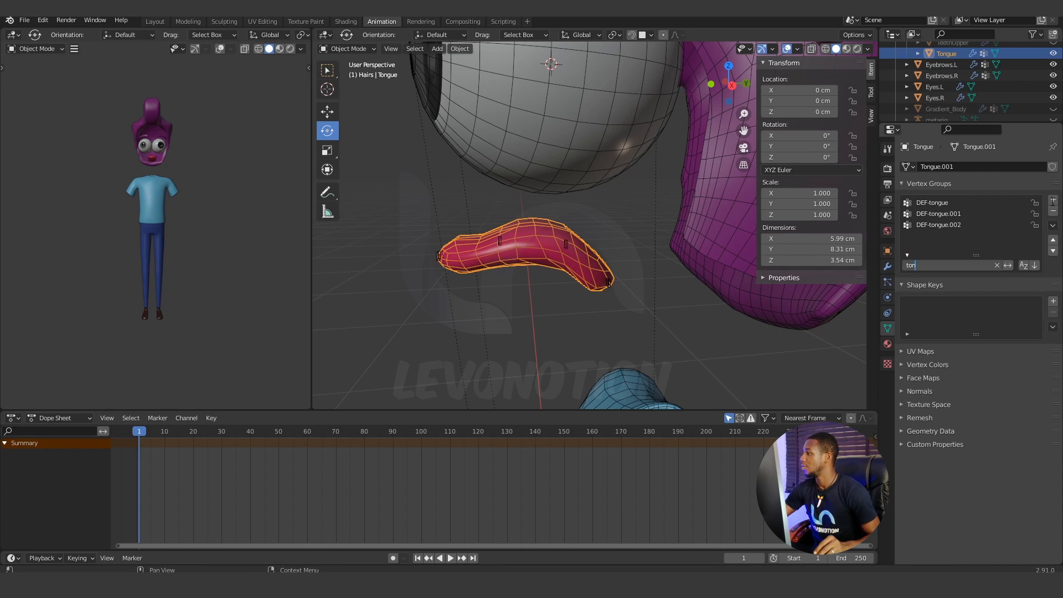
Lock the DEF-tongue, DEF-tongue.001 and DEF-tongue.002 vertex groups and delete all unlocked groups from the Tongue mesh.
{"action": "left_click", "coordinate": [1035, 203]}
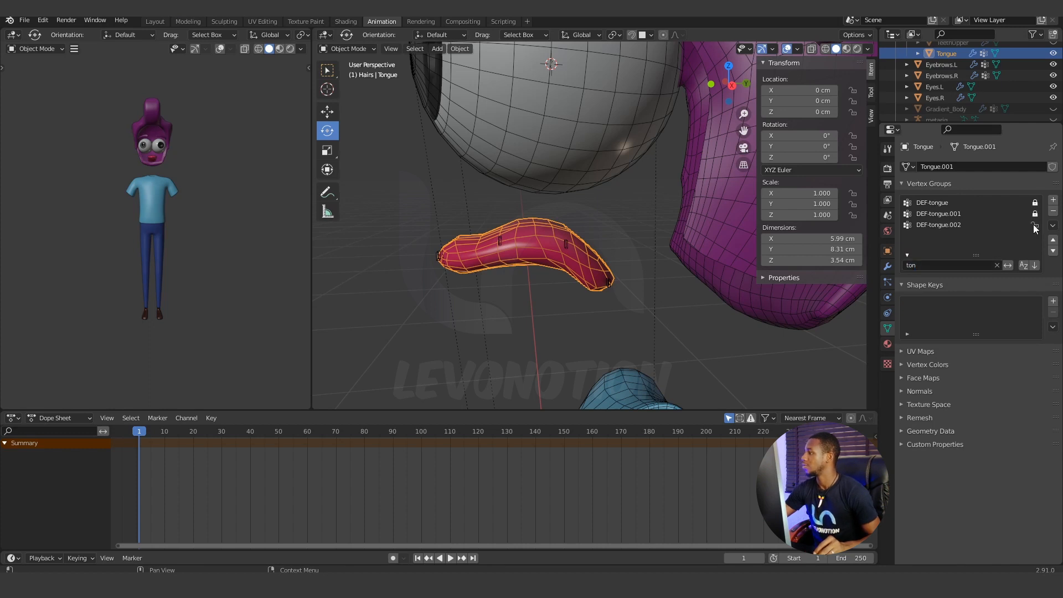
{"action": "left_click", "coordinate": [1053, 226]}
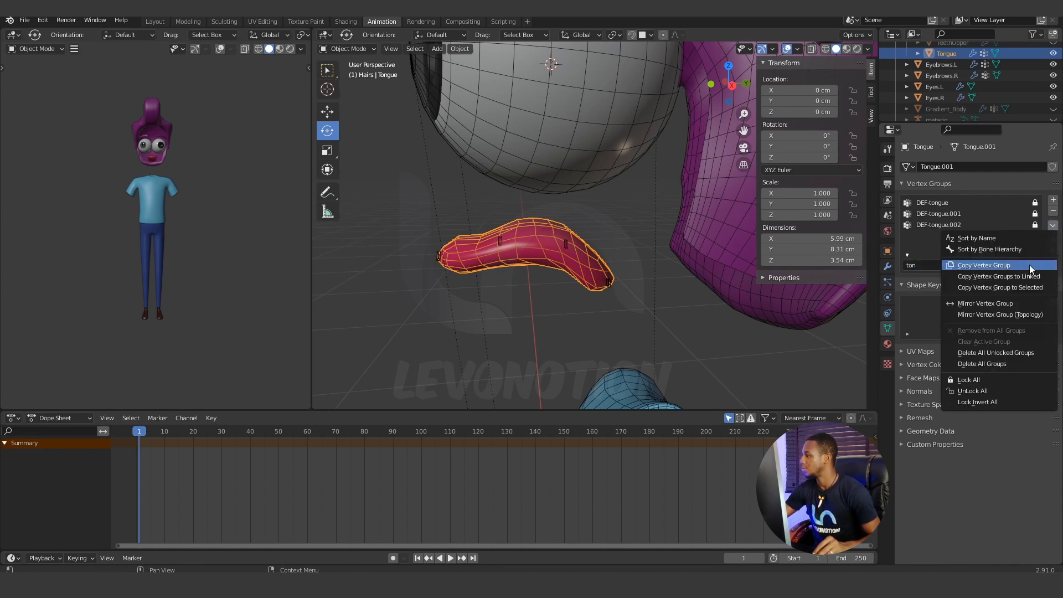
{"action": "left_click", "coordinate": [1012, 351]}
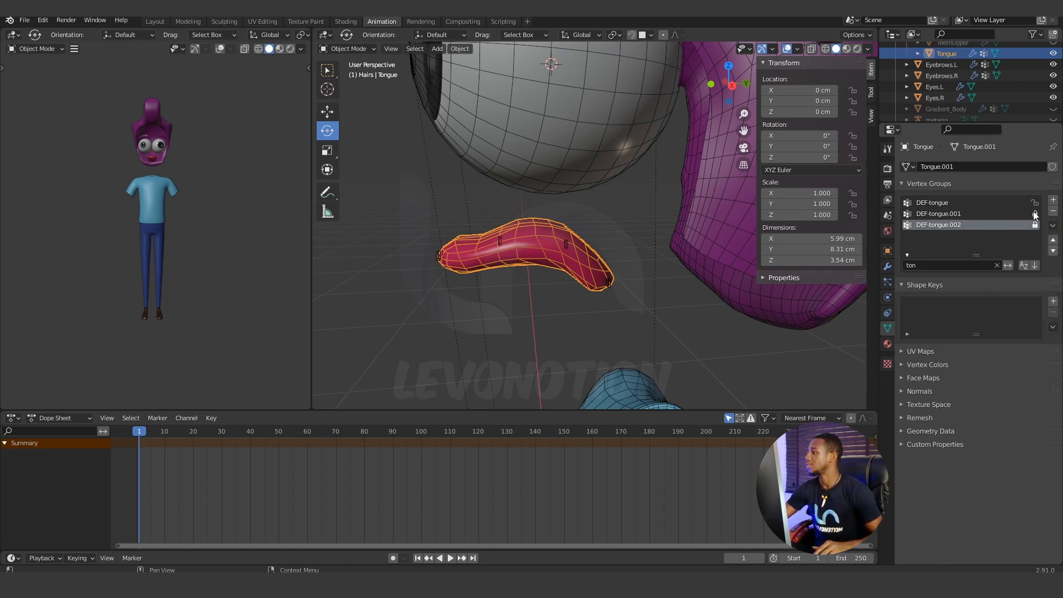
Test-move the tongue, tongue.001, tongue.002 and tongue.003 controls of the rig one by one, cancelling each move.
{"action": "left_click", "coordinate": [437, 254]}
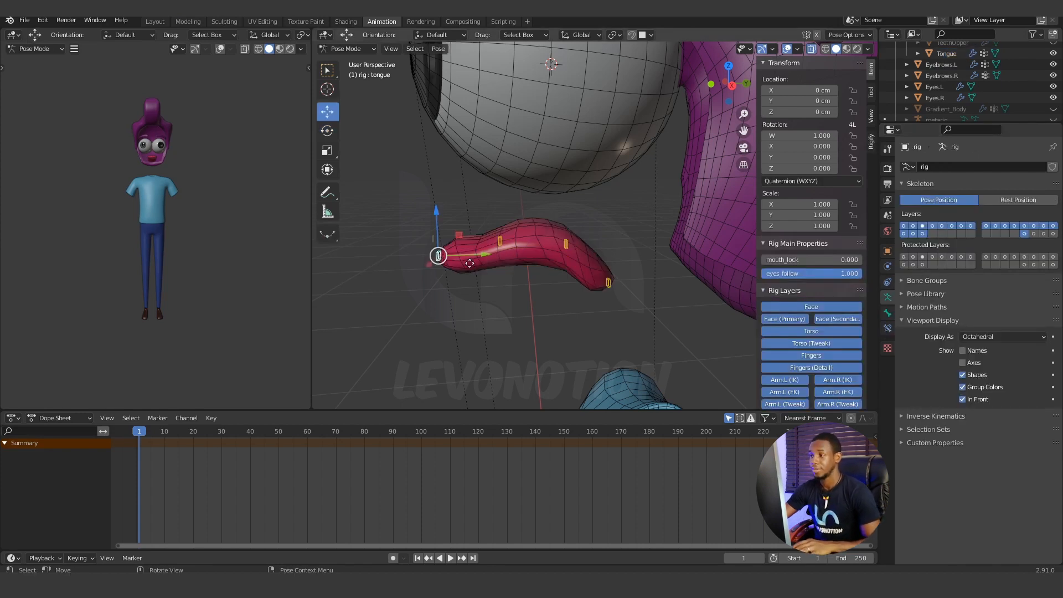
{"action": "key", "text": "g"}
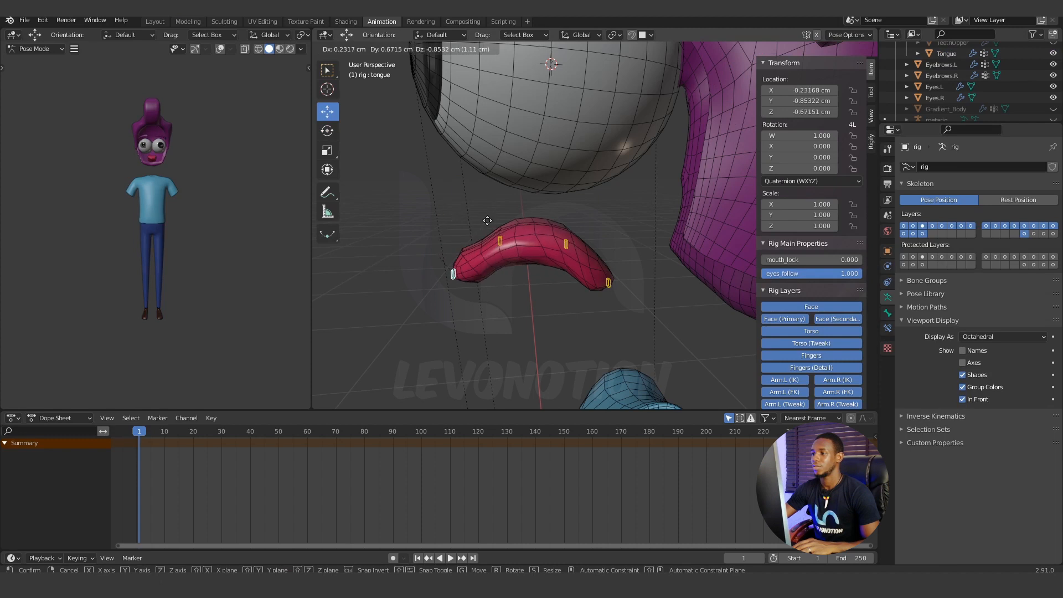
{"action": "key", "text": "Escape"}
{"action": "left_click", "coordinate": [500, 240]}
{"action": "key", "text": "g"}
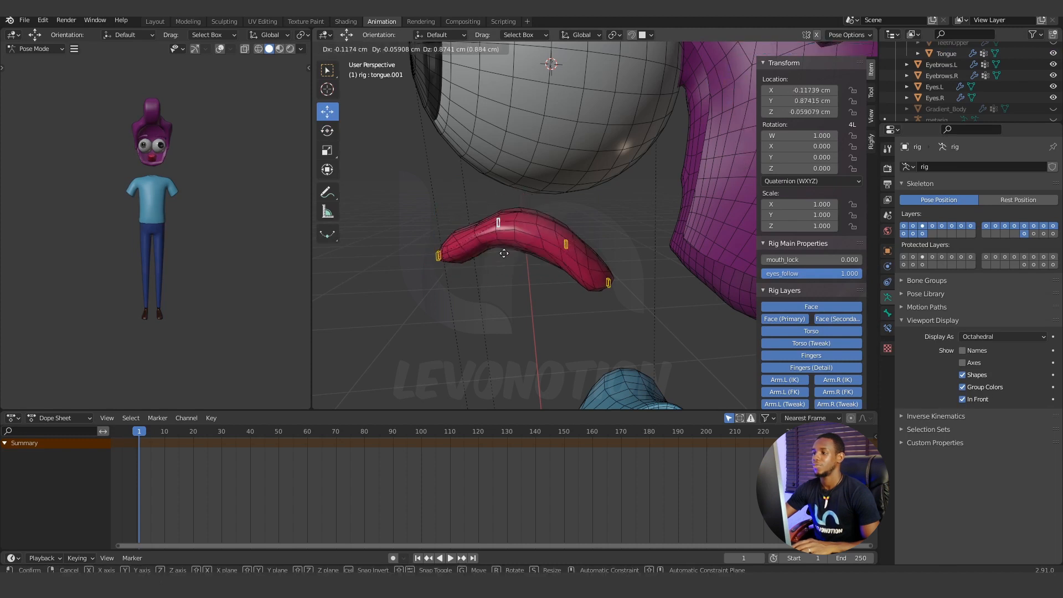
{"action": "key", "text": "Escape"}
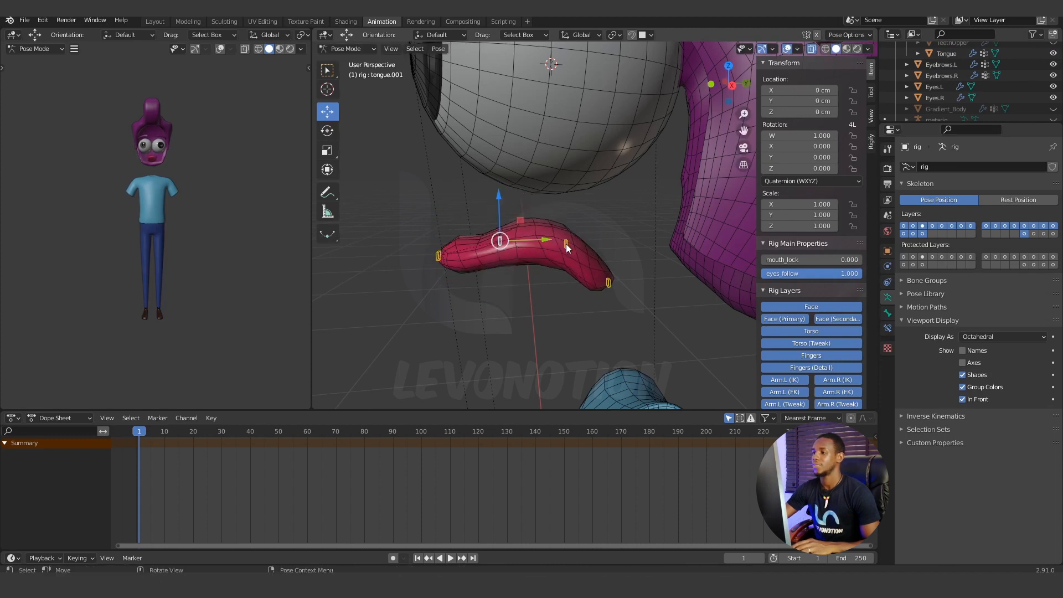
{"action": "left_click", "coordinate": [567, 244]}
{"action": "key", "text": "g"}
{"action": "key", "text": "Escape"}
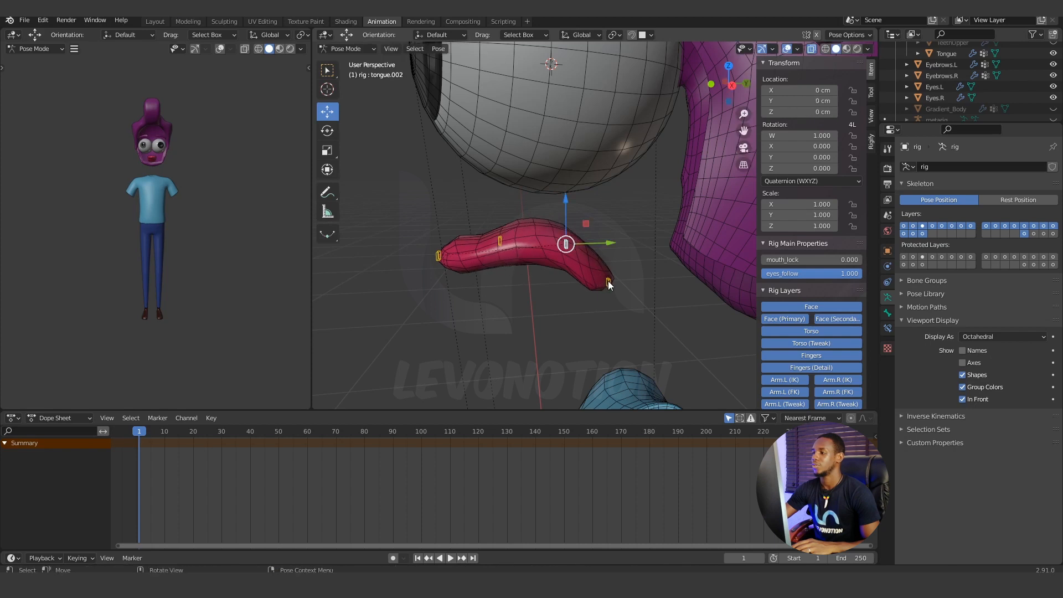
{"action": "left_click", "coordinate": [608, 284]}
{"action": "key", "text": "g"}
{"action": "key", "text": "Escape"}
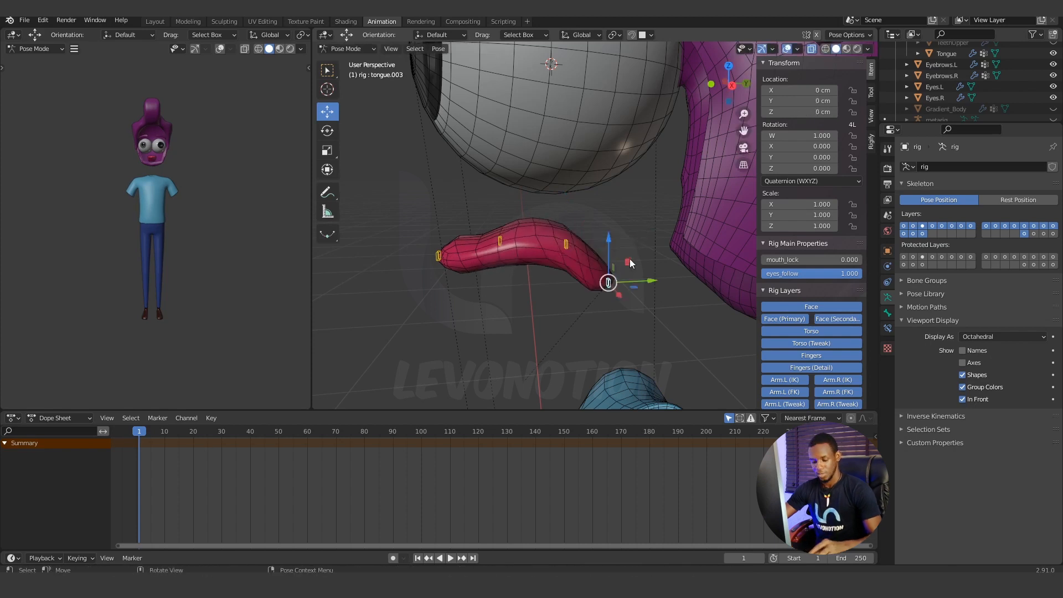
Reveal all hidden rig controls, and test-rotate the lower teeth and jaw master controls, cancelling each rotation.
{"action": "key", "text": "alt+h"}
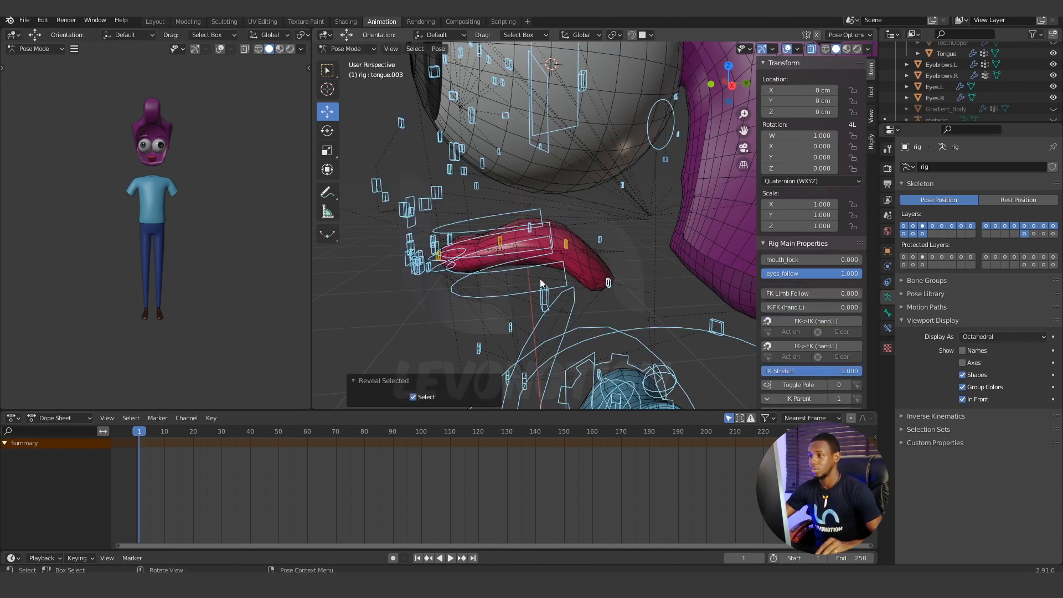
{"action": "left_click", "coordinate": [474, 297]}
{"action": "middle_click_drag", "start_coordinate": [494, 297], "coordinate": [501, 277]}
{"action": "key", "text": "r"}
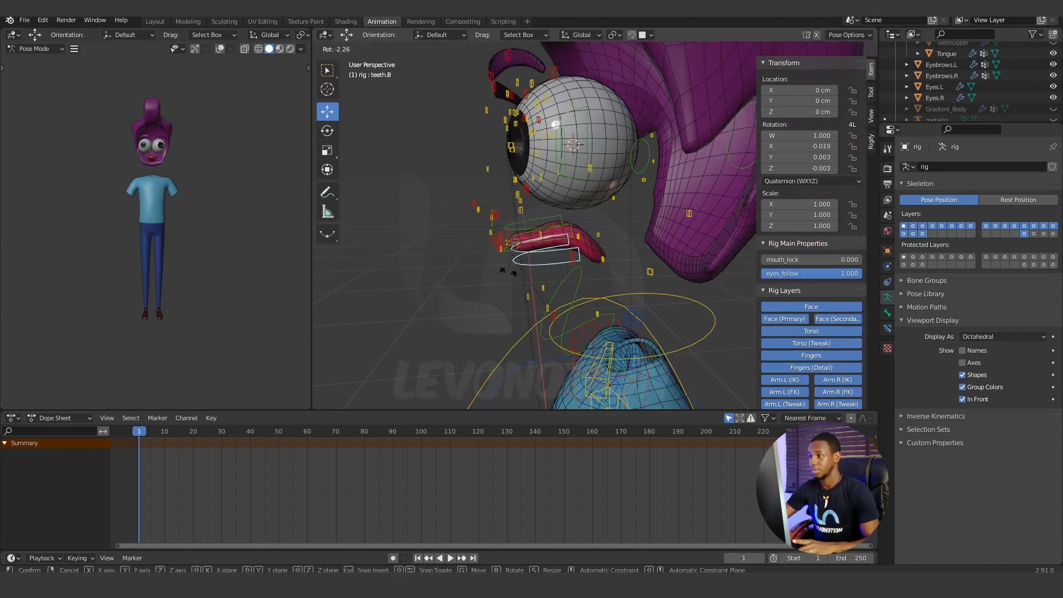
{"action": "key", "text": "Escape"}
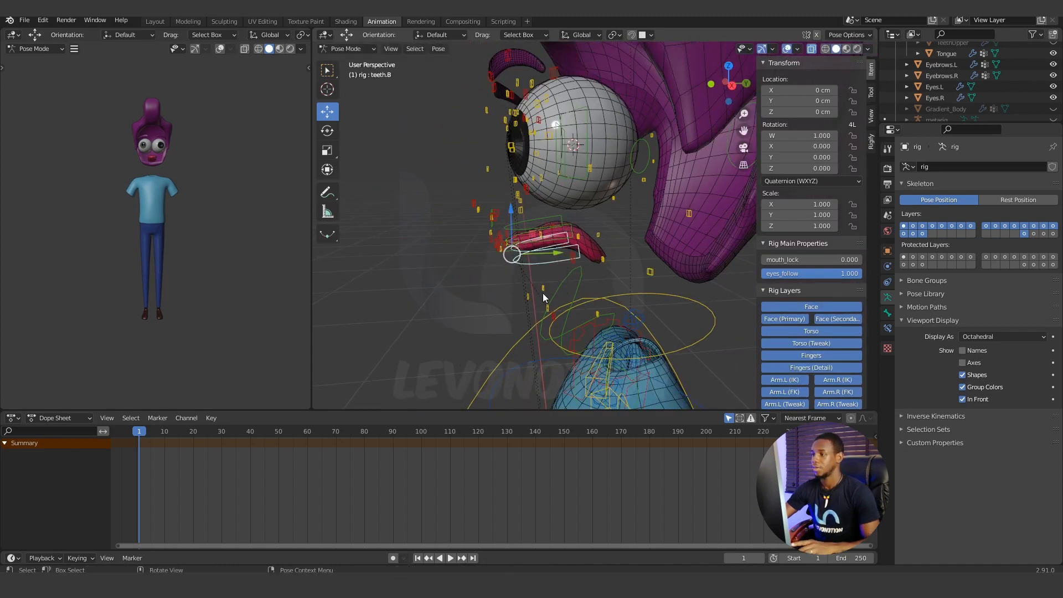
{"action": "left_click", "coordinate": [560, 281]}
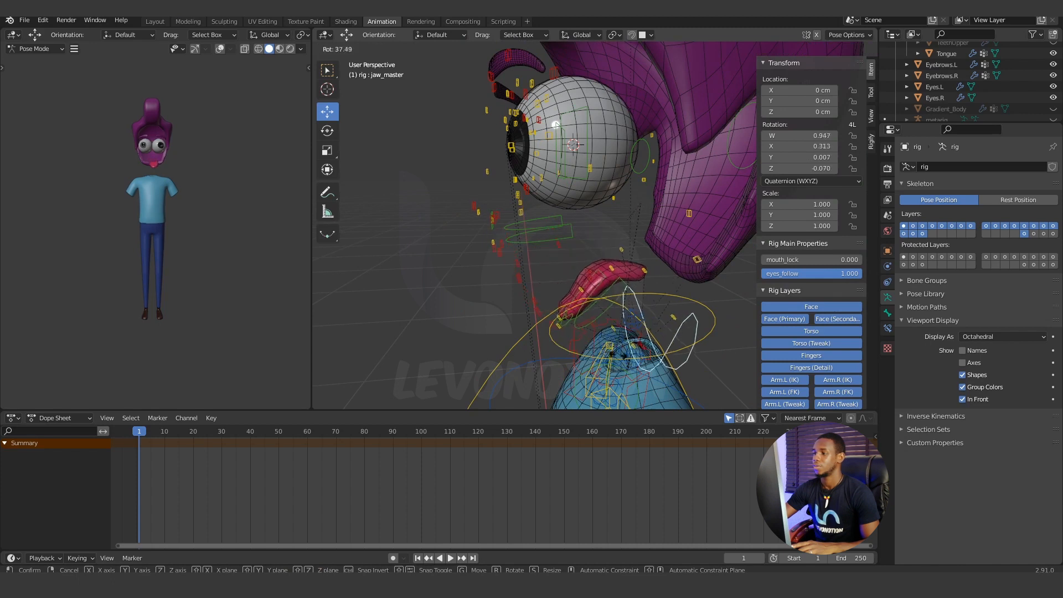
{"action": "key", "text": "Escape"}
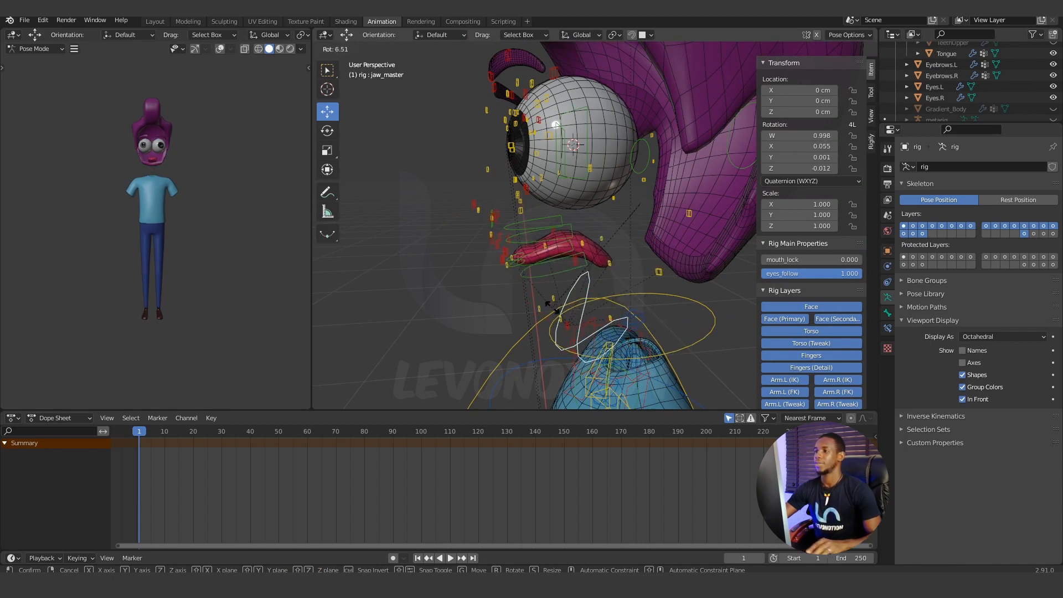
Make the hidden Gradient_Body mesh visible again and select it in Object Mode.
{"action": "scroll", "coordinate": [553, 307], "scroll_direction": "down", "scroll_amount": 8}
{"action": "middle_click_drag", "start_coordinate": [646, 313], "coordinate": [653, 308]}
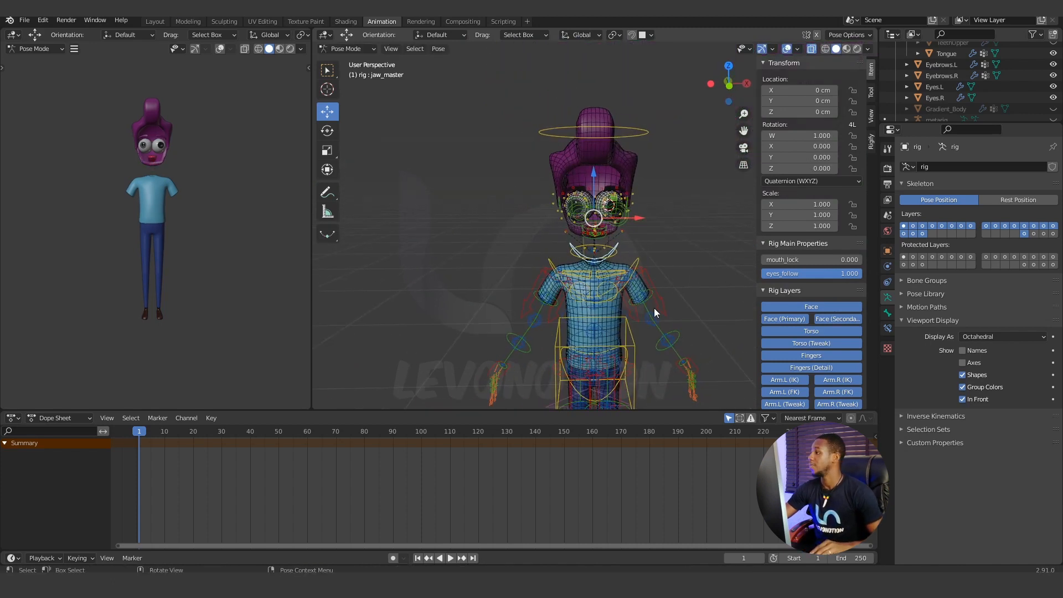
{"action": "left_click", "coordinate": [1054, 109]}
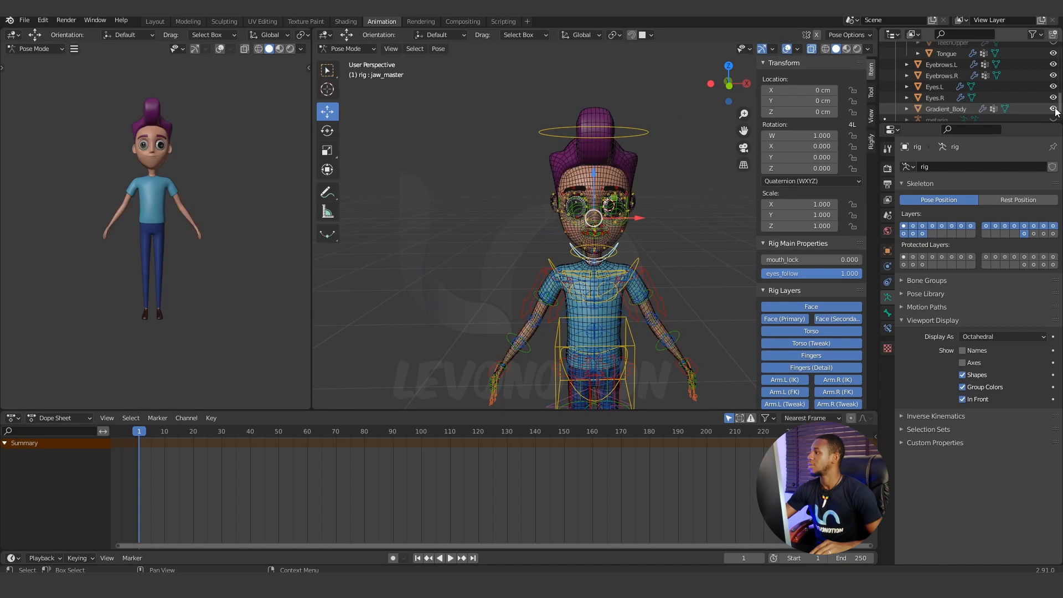
{"action": "left_click", "coordinate": [948, 108]}
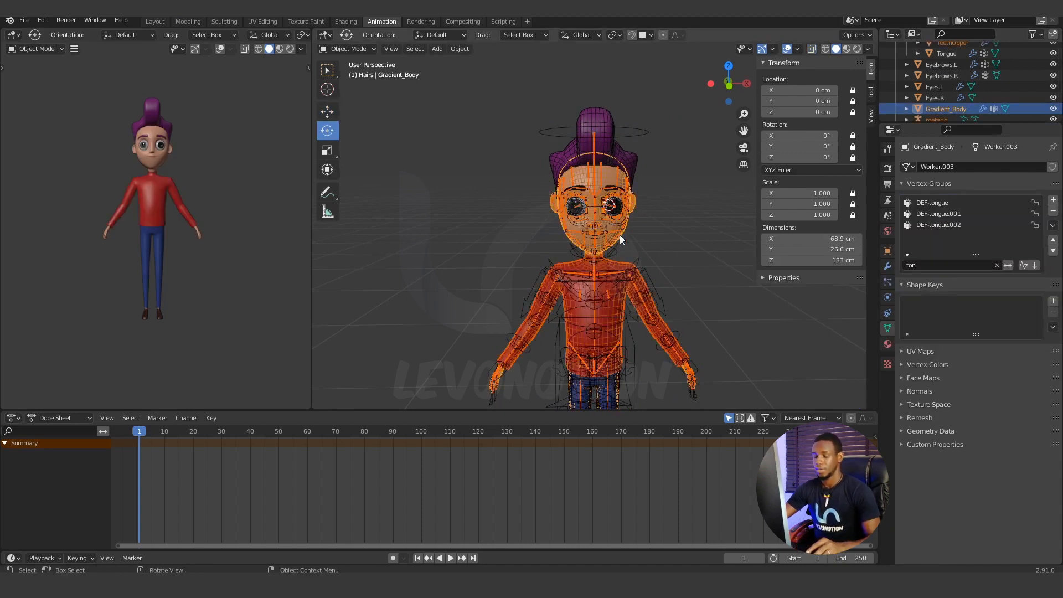
{"action": "scroll", "coordinate": [623, 235], "scroll_direction": "down", "scroll_amount": 2}
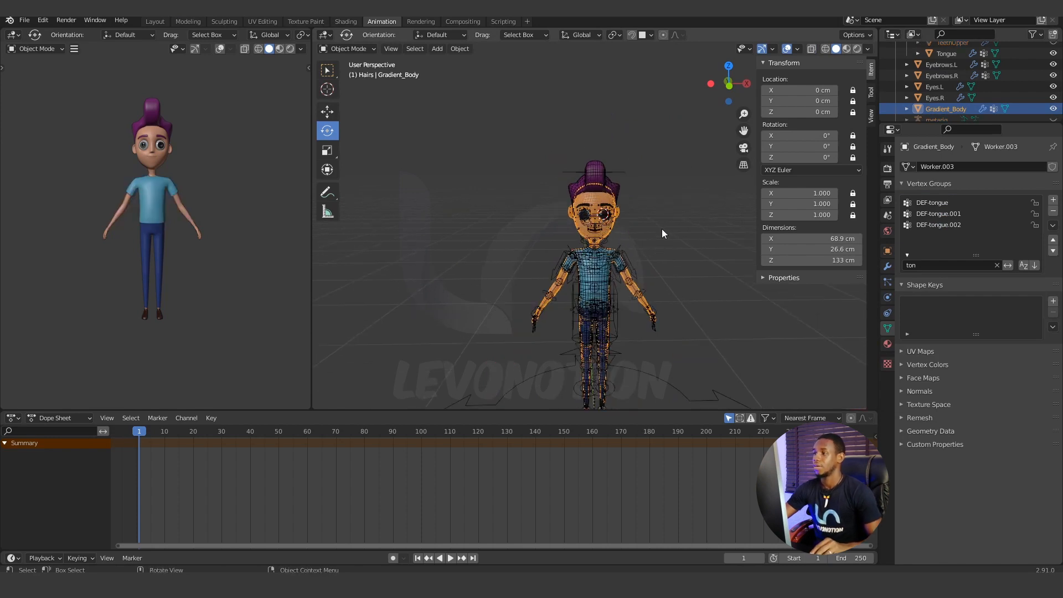
{"action": "scroll", "coordinate": [659, 231], "scroll_direction": "down", "scroll_amount": 2}
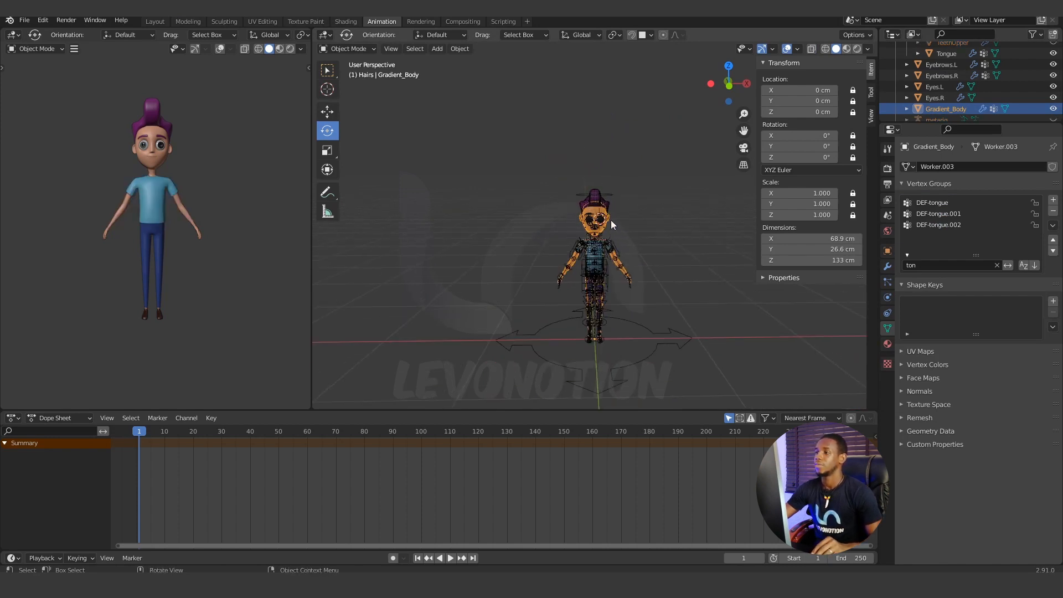
Return to the rig in Pose Mode and test-move its torso control, cancelling the move.
{"action": "left_click", "coordinate": [603, 208]}
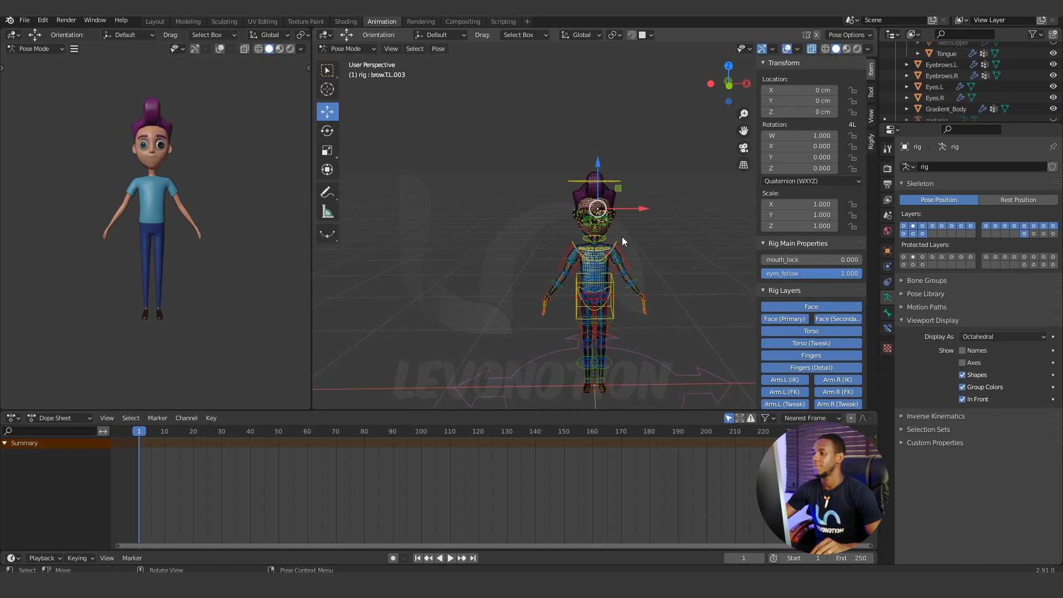
{"action": "scroll", "coordinate": [623, 236], "scroll_direction": "up", "scroll_amount": 4}
{"action": "left_click", "coordinate": [583, 261]}
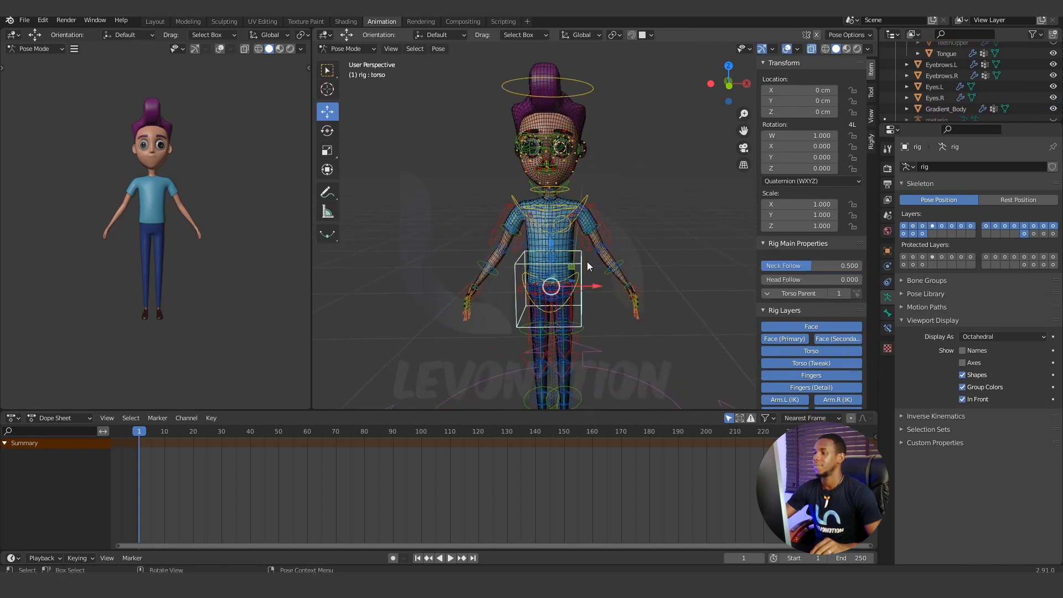
{"action": "scroll", "coordinate": [587, 261], "scroll_direction": "down", "scroll_amount": 4}
{"action": "key", "text": "g"}
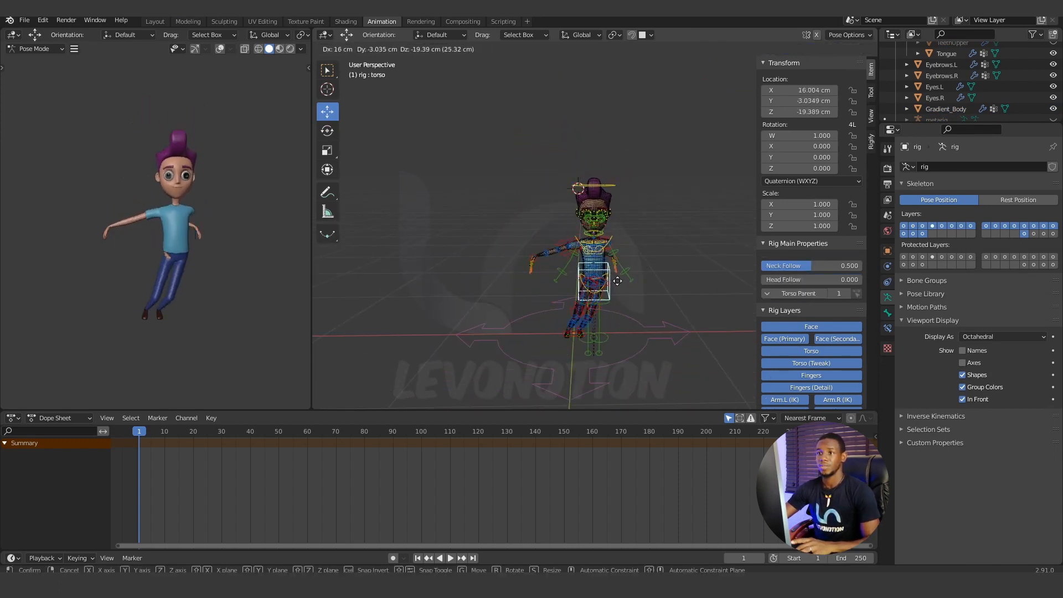
{"action": "key", "text": "Escape"}
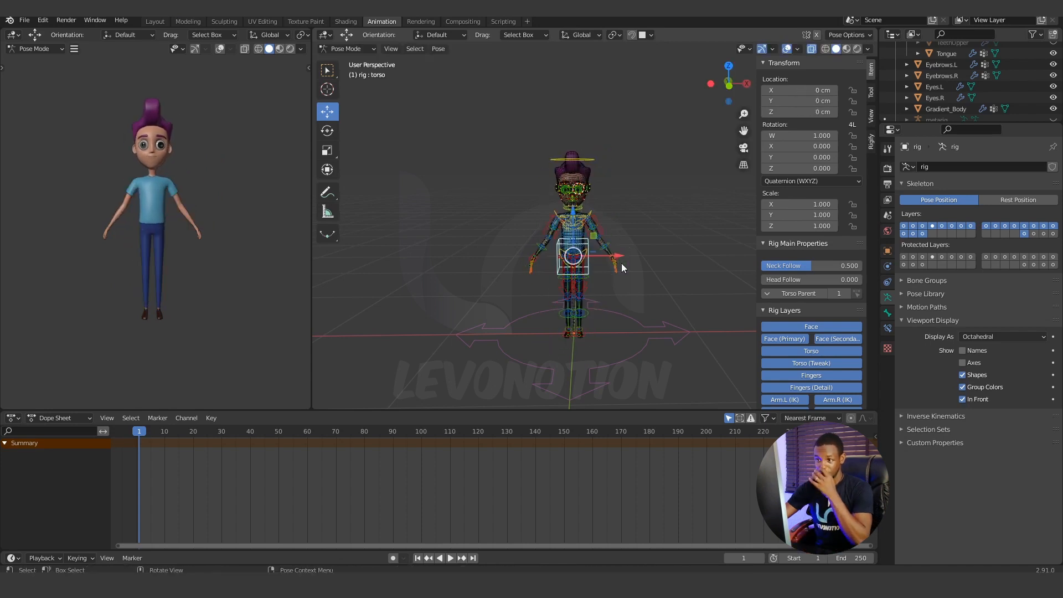
Move the left foot IK control about 77 cm outward and up, so the left leg is raised sideways.
{"action": "scroll", "coordinate": [597, 333], "scroll_direction": "up", "scroll_amount": 5}
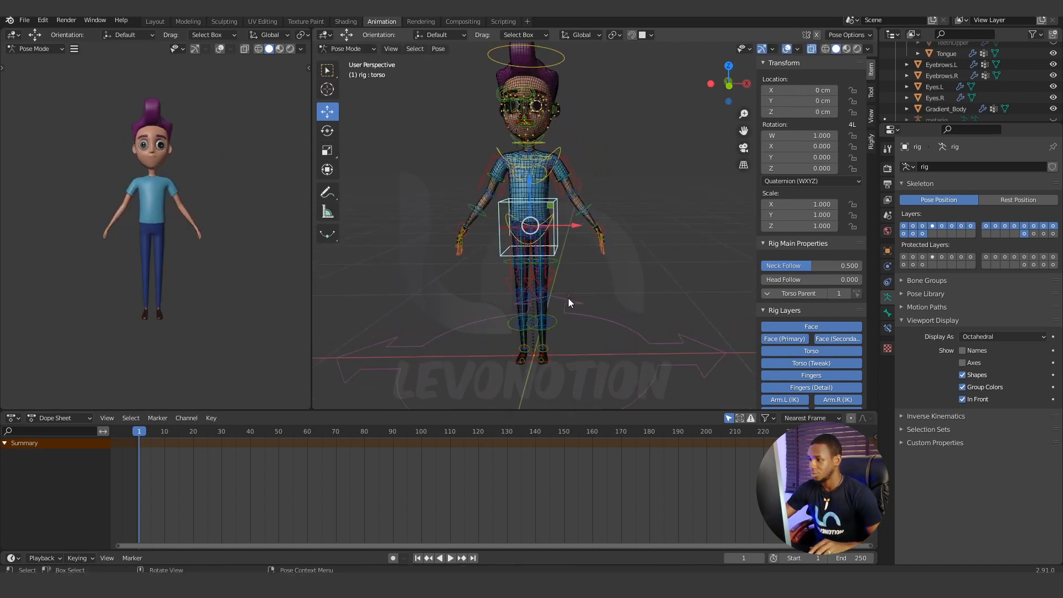
{"action": "left_click", "coordinate": [536, 379]}
{"action": "scroll", "coordinate": [585, 372], "scroll_direction": "up", "scroll_amount": 1}
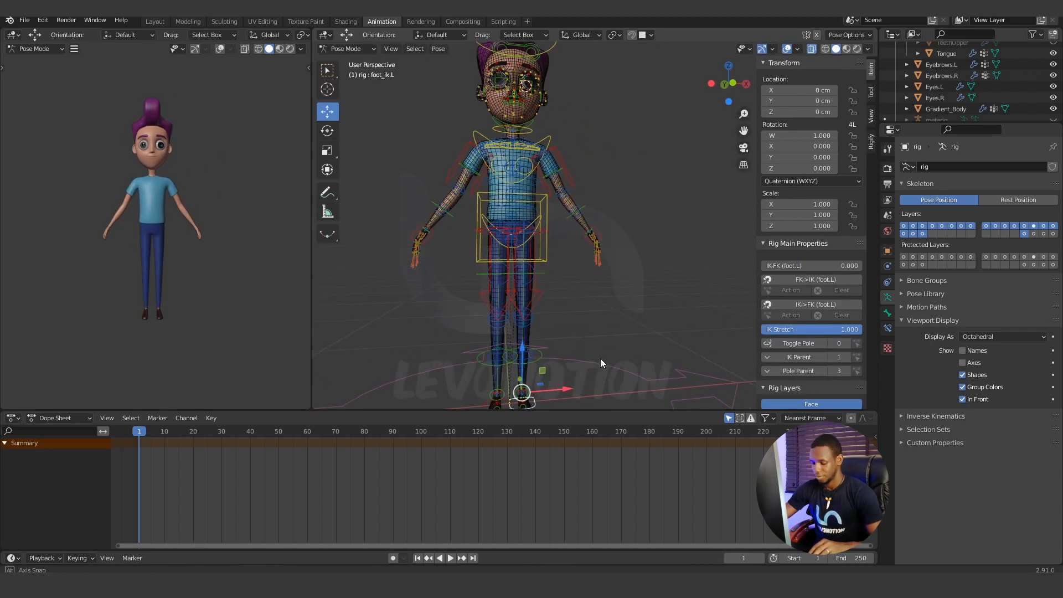
{"action": "key", "text": "g"}
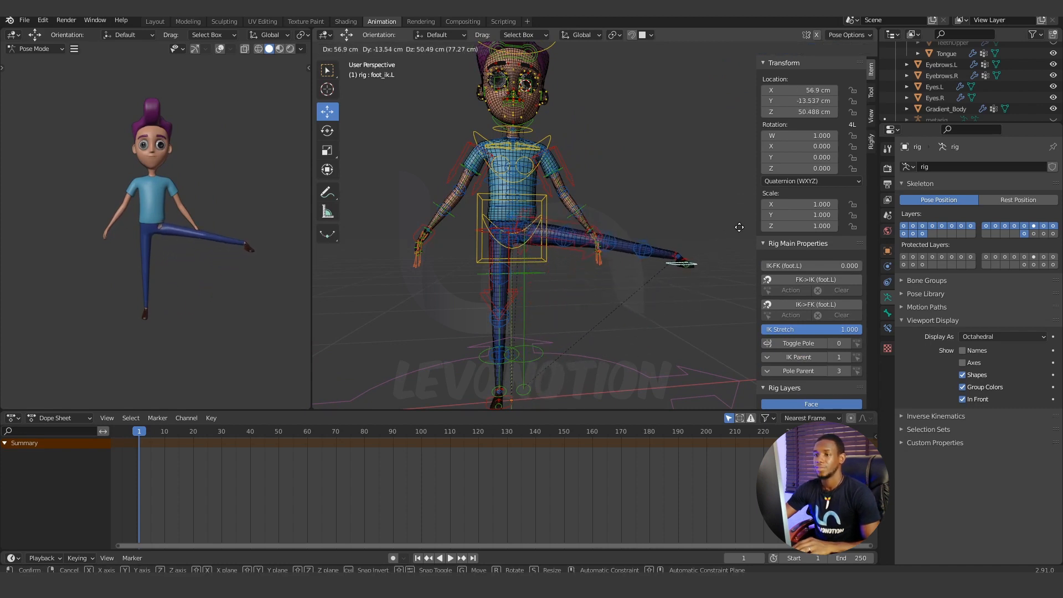
{"action": "left_click", "coordinate": [741, 226]}
Select the rig, return it to Pose Mode and clear the left foot IK control's location.
{"action": "middle_click_drag", "start_coordinate": [636, 259], "coordinate": [566, 215]}
{"action": "scroll", "coordinate": [552, 214], "scroll_direction": "up", "scroll_amount": 2}
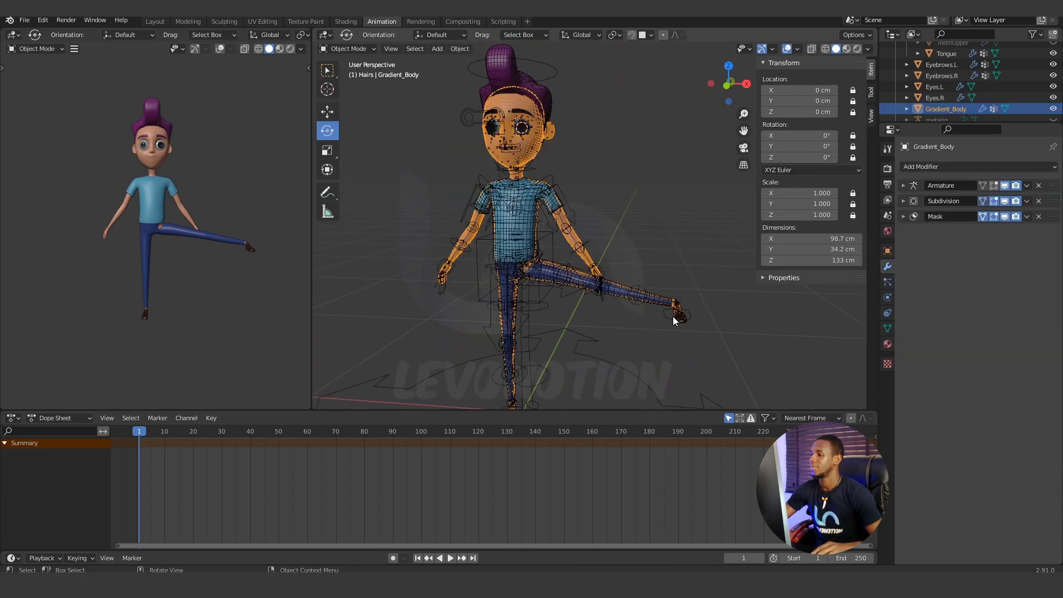
{"action": "left_click", "coordinate": [666, 315]}
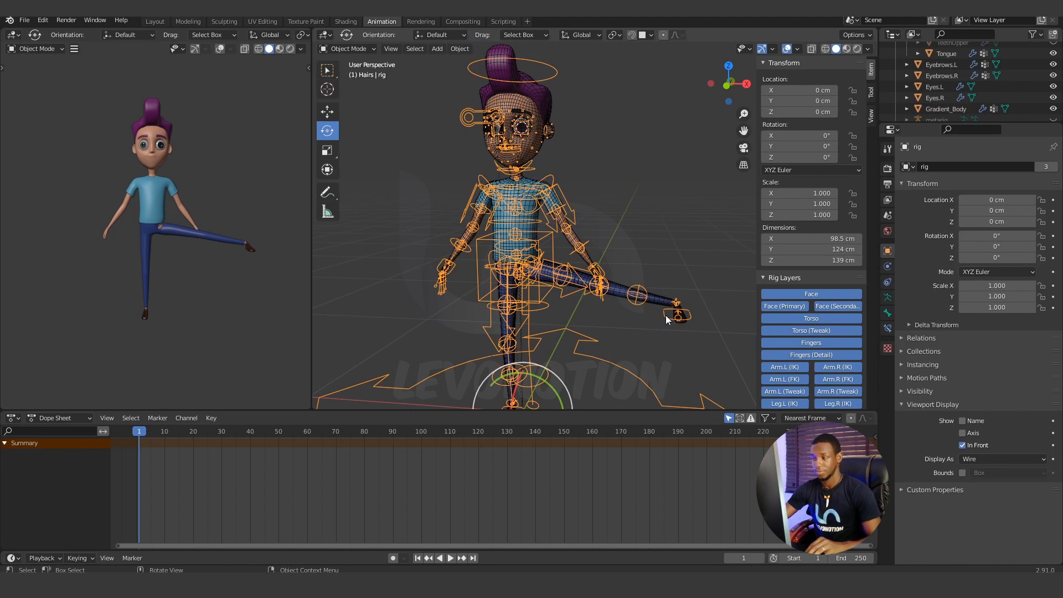
{"action": "left_click", "coordinate": [357, 48]}
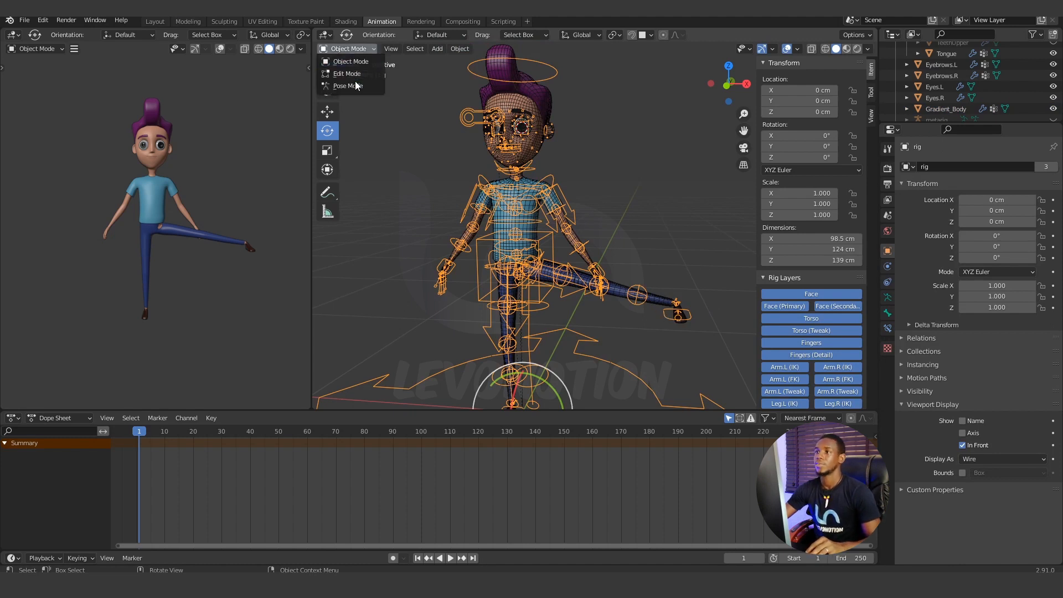
{"action": "left_click", "coordinate": [359, 87]}
{"action": "left_click", "coordinate": [667, 320]}
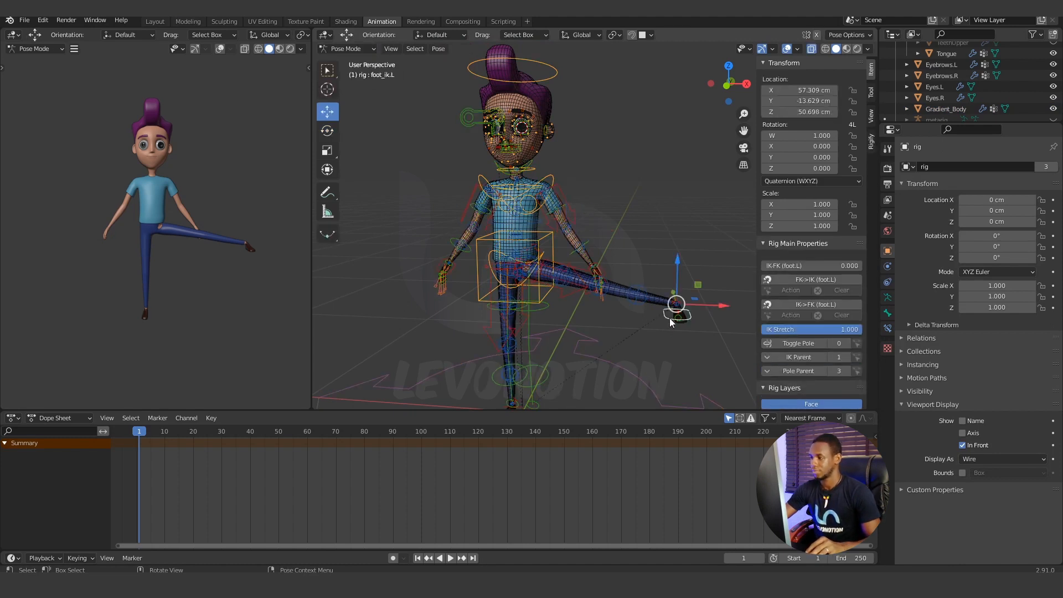
{"action": "key", "text": "alt+g"}
Test-move the left foot IK control about 71 cm outward and up, cancelling the move.
{"action": "scroll", "coordinate": [654, 322], "scroll_direction": "down", "scroll_amount": 3}
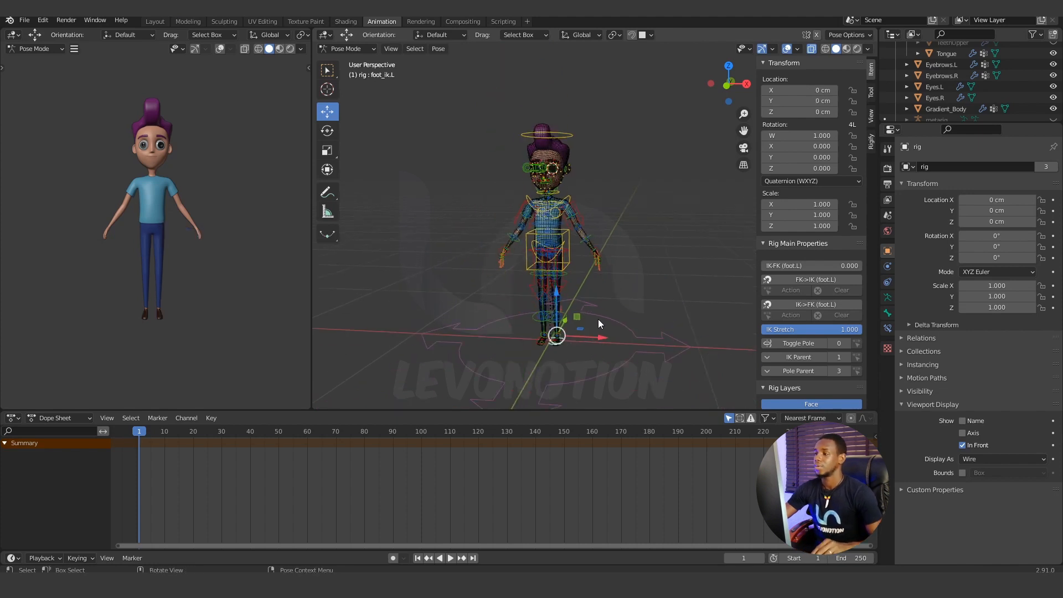
{"action": "middle_click_drag", "start_coordinate": [598, 320], "coordinate": [607, 321]}
{"action": "scroll", "coordinate": [610, 318], "scroll_direction": "up", "scroll_amount": 2}
{"action": "mouse_move", "coordinate": [555, 377]}
{"action": "middle_mouse_down"}
{"action": "mouse_move", "coordinate": [578, 360]}
{"action": "mouse_move", "coordinate": [566, 370]}
{"action": "middle_mouse_up"}
{"action": "key", "text": "g"}
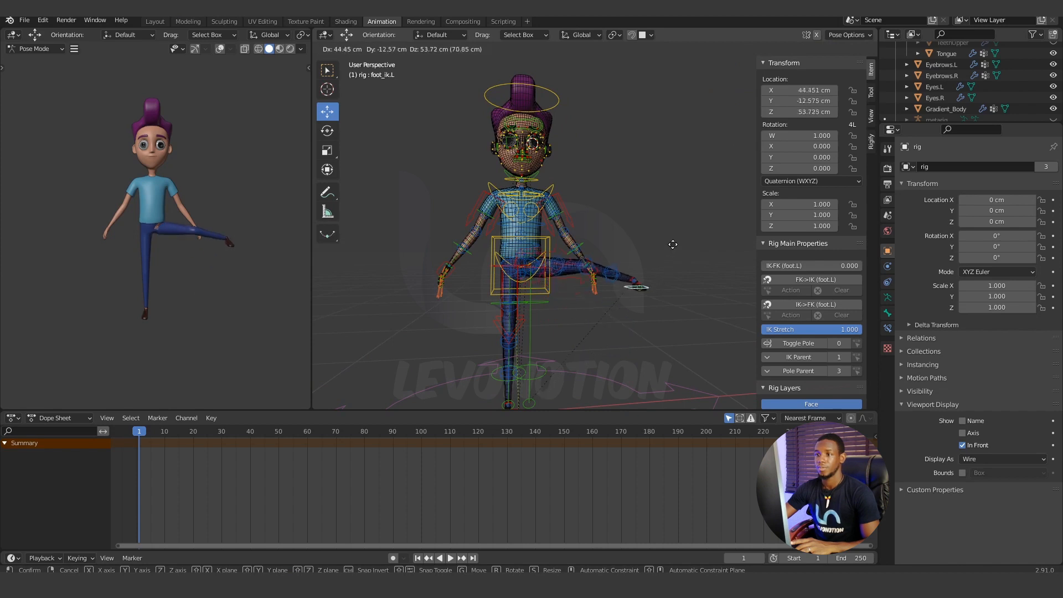
{"action": "right_click", "coordinate": [626, 296]}
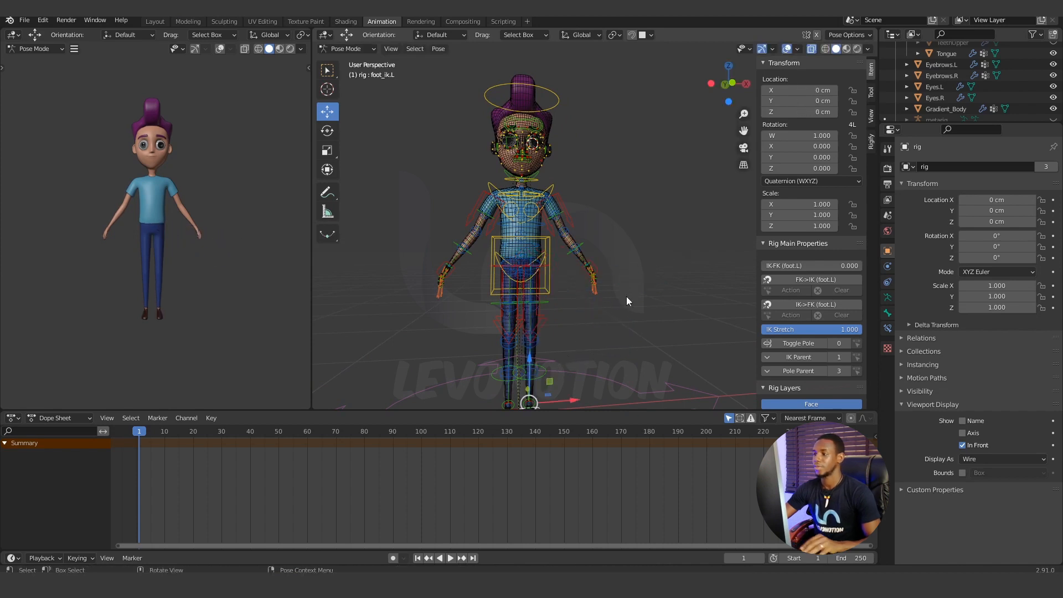
Select the left foot's heel IK control and test-roll it forward in the right side view, cancelling each rotation.
{"action": "middle_click_drag", "start_coordinate": [543, 404], "coordinate": [500, 294], "text": "shift"}
{"action": "scroll", "coordinate": [581, 275], "scroll_direction": "up", "scroll_amount": 3}
{"action": "key", "text": "KP_Decimal"}
{"action": "scroll", "coordinate": [499, 294], "scroll_direction": "down", "scroll_amount": 2}
{"action": "middle_click_drag", "start_coordinate": [654, 191], "coordinate": [596, 214]}
{"action": "left_click", "coordinate": [596, 216]}
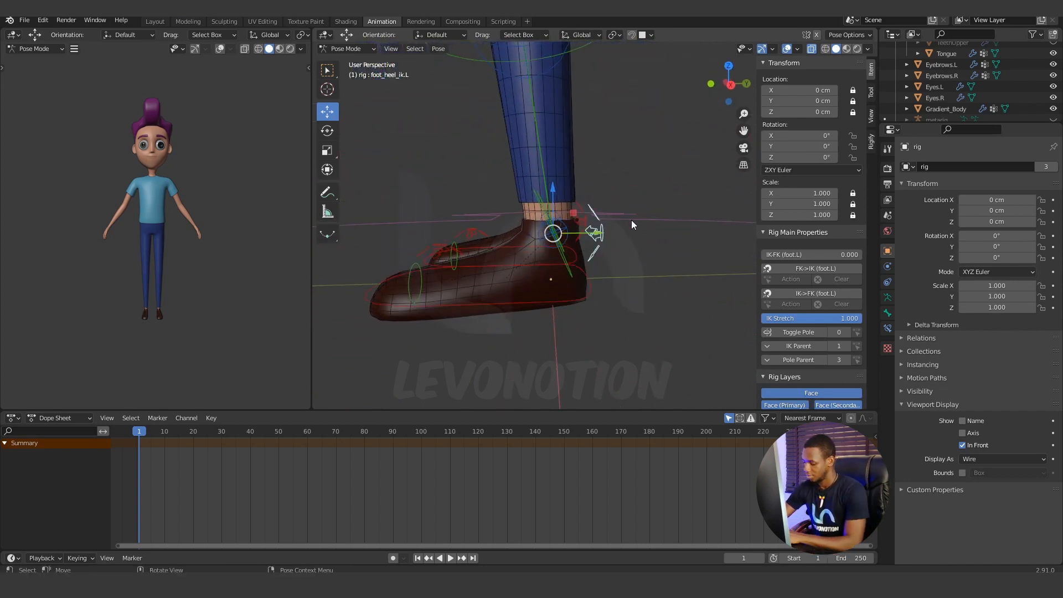
{"action": "key", "text": "KP_3"}
{"action": "key", "text": "r"}
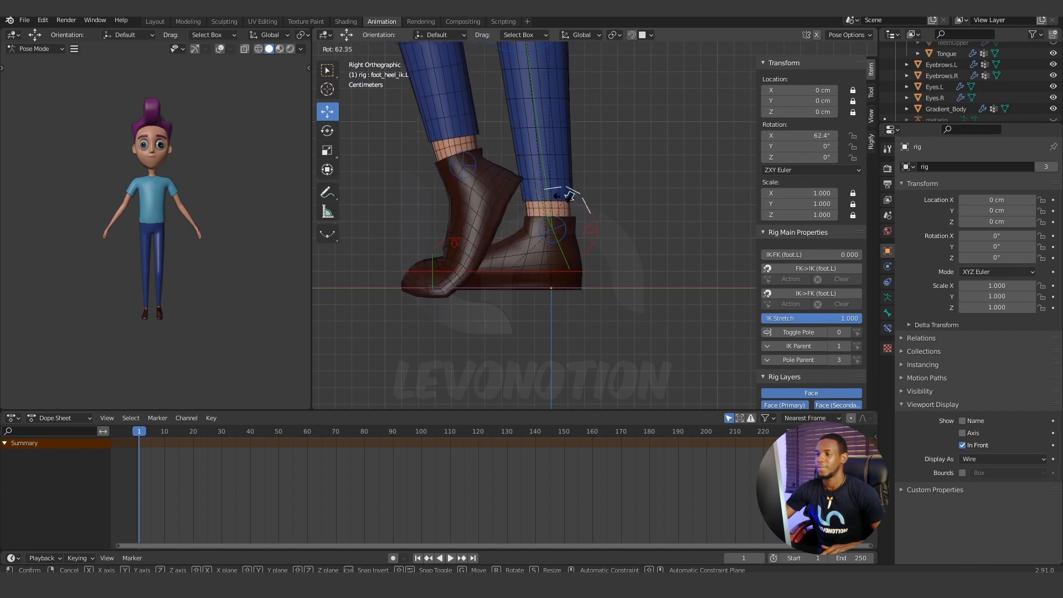
{"action": "key", "text": "Escape"}
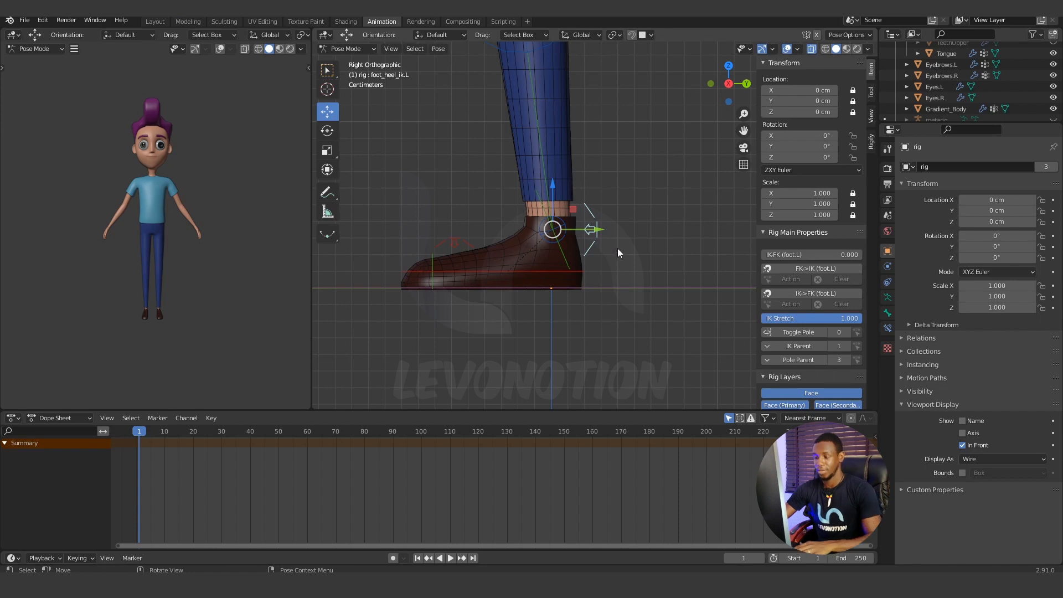
{"action": "key", "text": "r"}
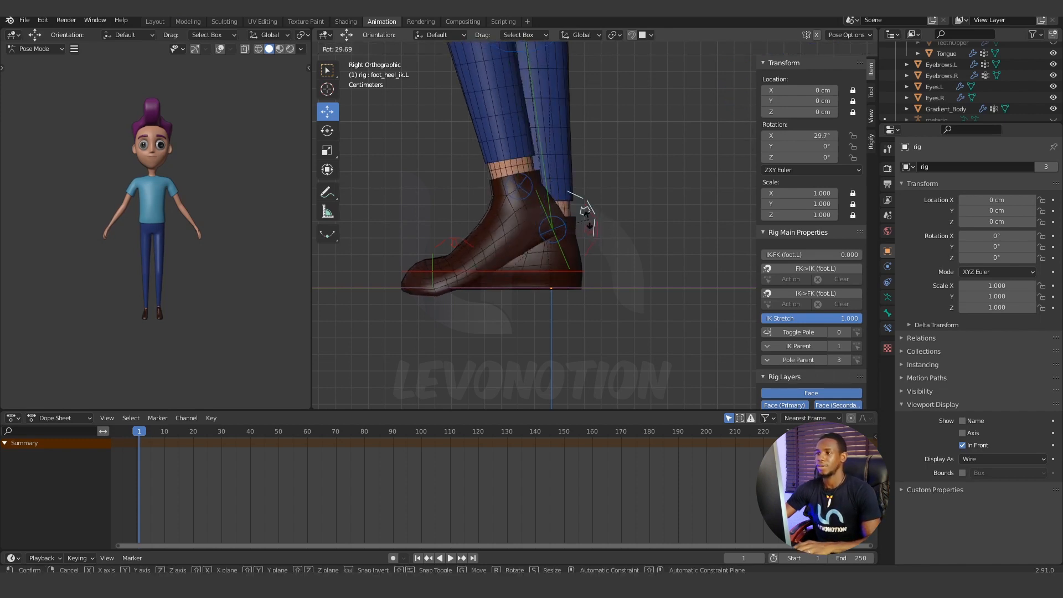
{"action": "key", "text": "Escape"}
Test-tilt the left foot's heel IK control sideways by about 20° in the front view, cancelling the rotation.
{"action": "key", "text": "KP_1"}
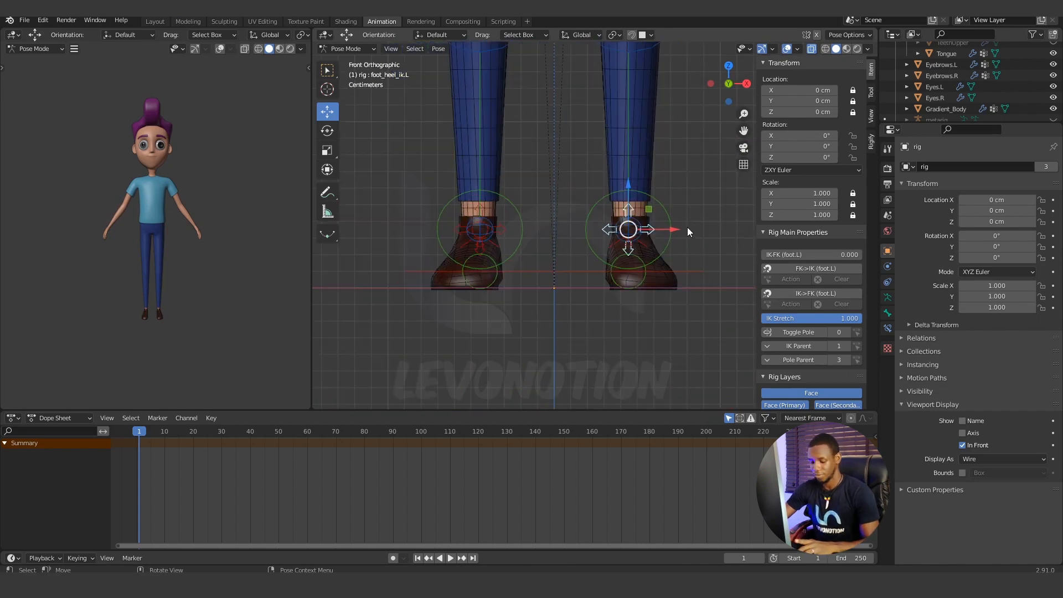
{"action": "key", "text": "r"}
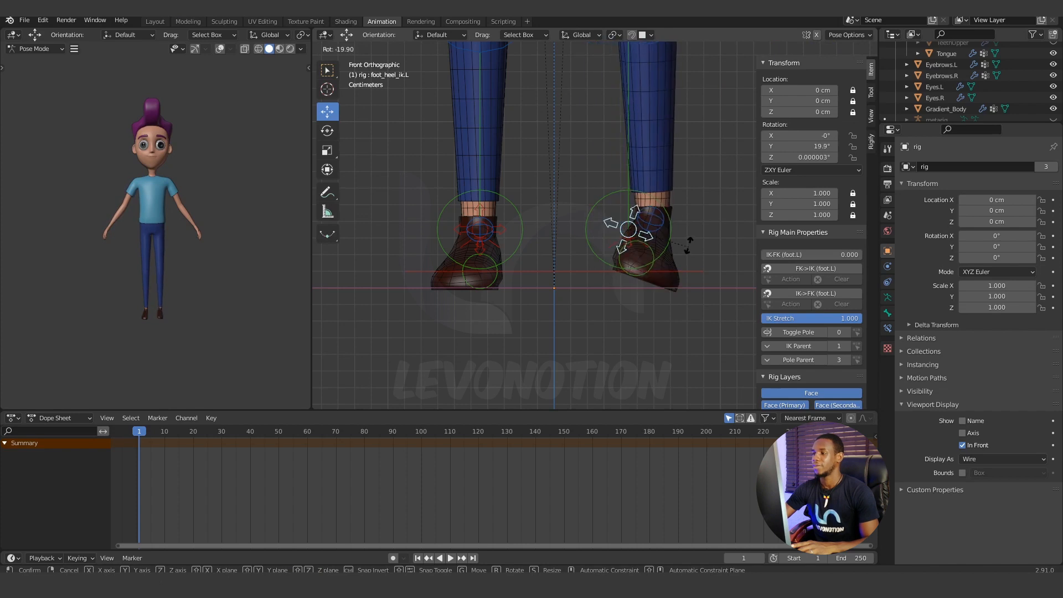
{"action": "key", "text": "Escape"}
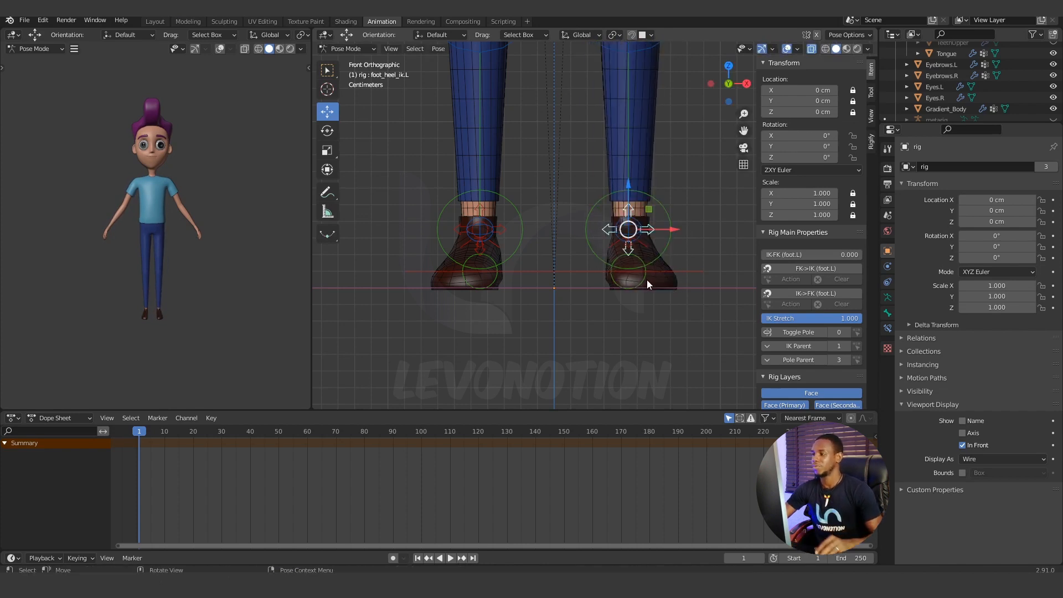
Select the left hand IK control and test-move it upward about 20 cm, cancelling the move.
{"action": "mouse_move", "coordinate": [647, 280]}
{"action": "middle_mouse_down"}
{"action": "mouse_move", "coordinate": [611, 304]}
{"action": "mouse_move", "coordinate": [637, 330]}
{"action": "mouse_move", "coordinate": [626, 258]}
{"action": "mouse_move", "coordinate": [643, 285]}
{"action": "middle_mouse_up"}
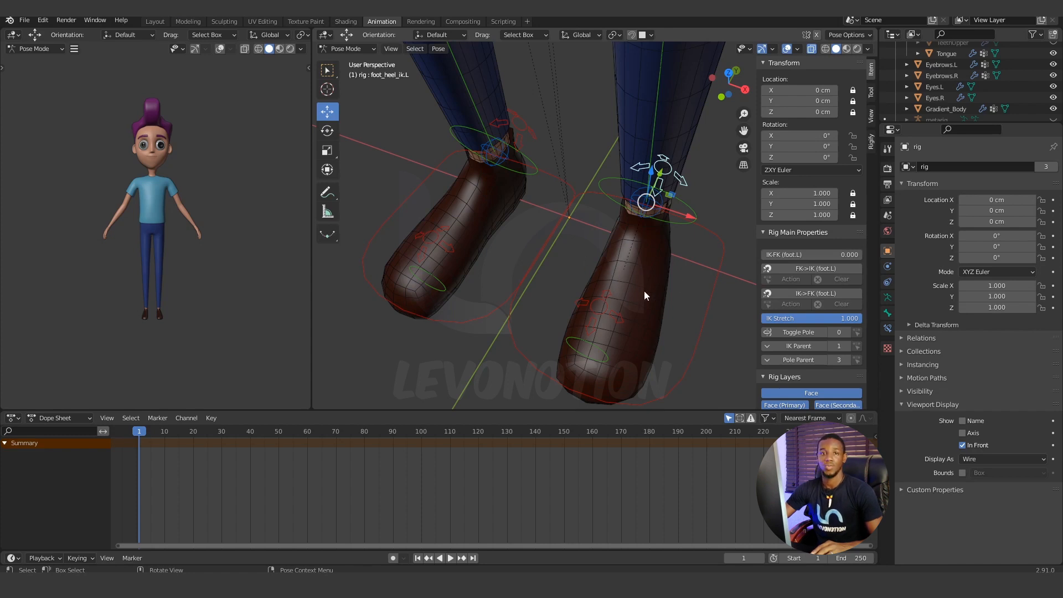
{"action": "scroll", "coordinate": [640, 303], "scroll_direction": "down", "scroll_amount": 4}
{"action": "middle_click_drag", "start_coordinate": [641, 302], "coordinate": [608, 284]}
{"action": "scroll", "coordinate": [598, 302], "scroll_direction": "up", "scroll_amount": 5}
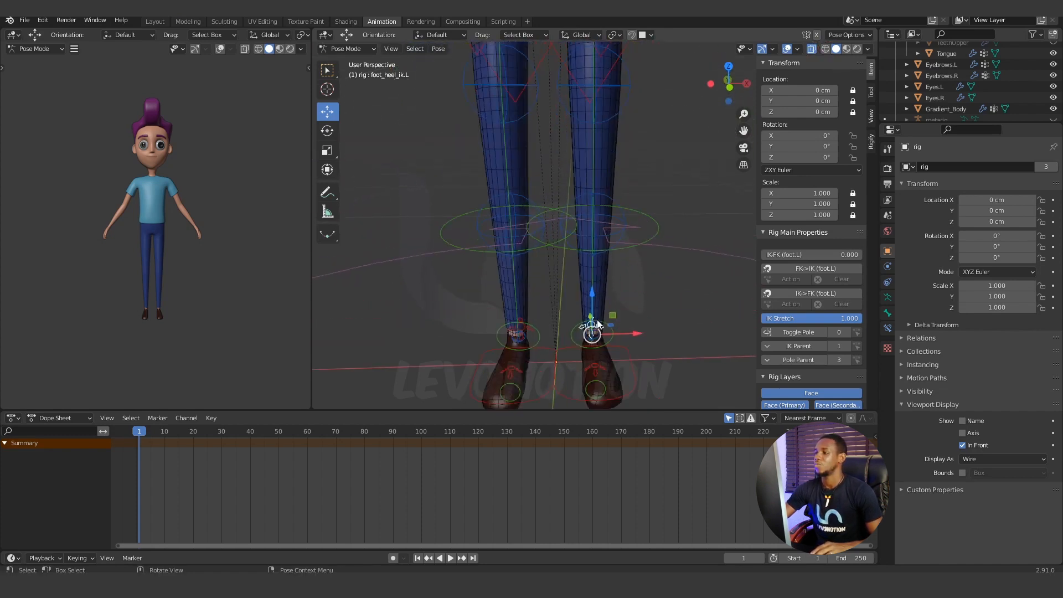
{"action": "scroll", "coordinate": [587, 318], "scroll_direction": "down", "scroll_amount": 6}
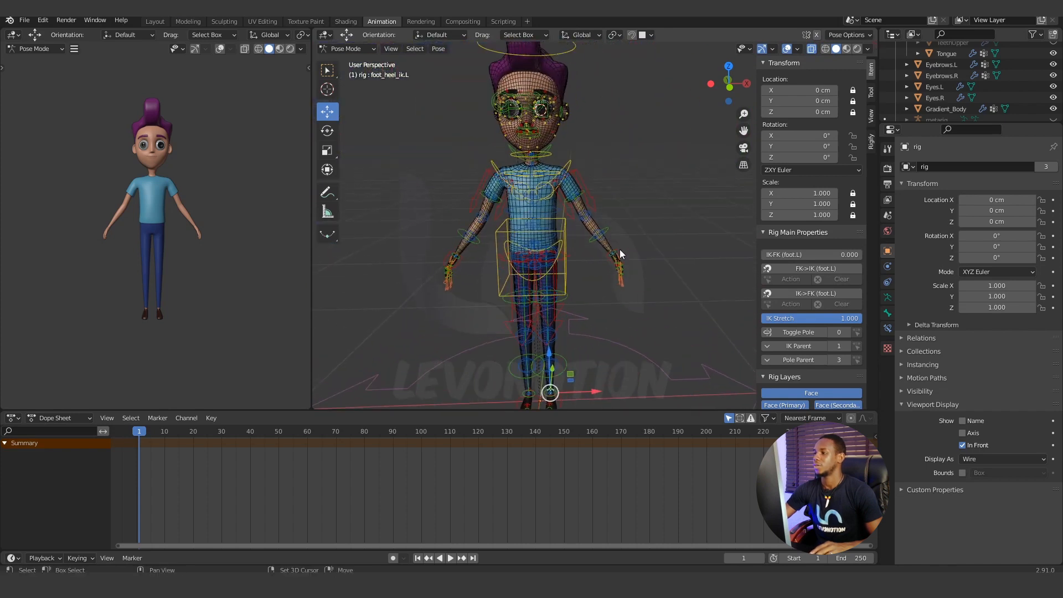
{"action": "left_click", "coordinate": [620, 254]}
{"action": "scroll", "coordinate": [623, 254], "scroll_direction": "up", "scroll_amount": 3}
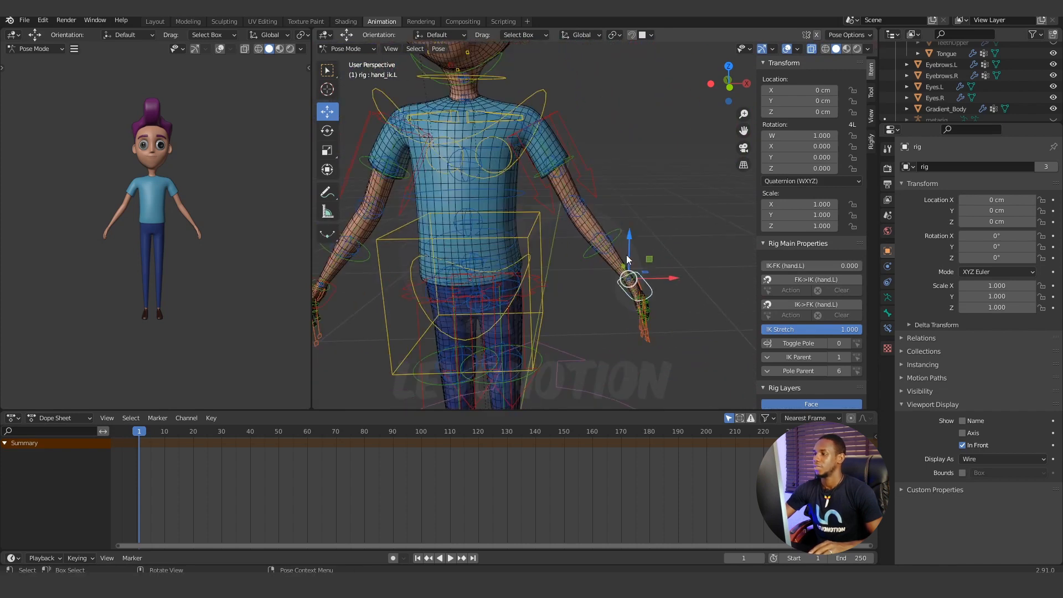
{"action": "left_click_drag", "start_coordinate": [627, 254], "coordinate": [646, 221]}
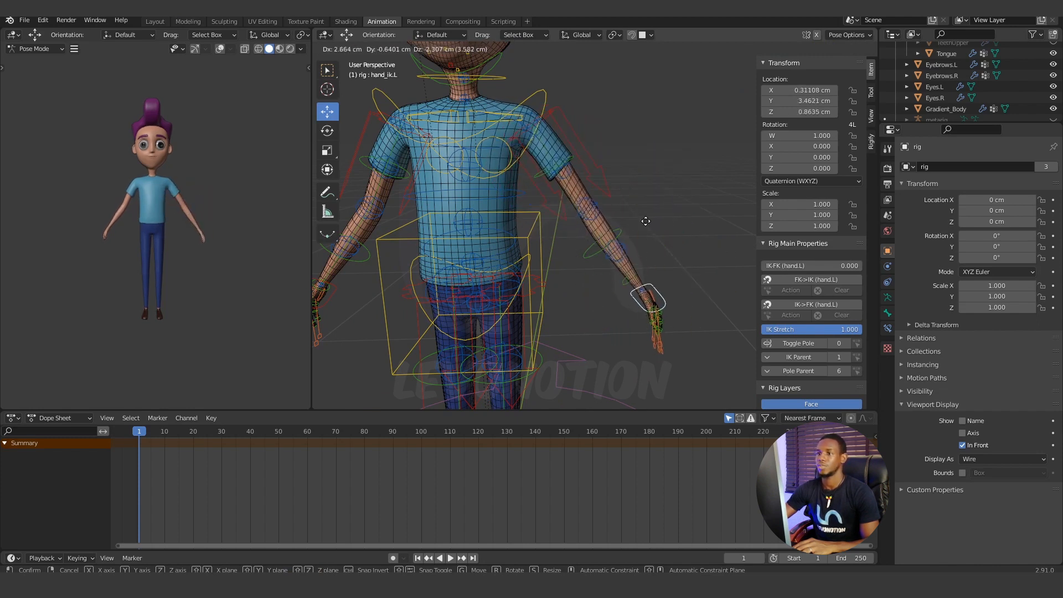
{"action": "right_click", "coordinate": [631, 152]}
Test-rotate the left and right shoulder controls one after the other, cancelling each rotation.
{"action": "left_click", "coordinate": [542, 132]}
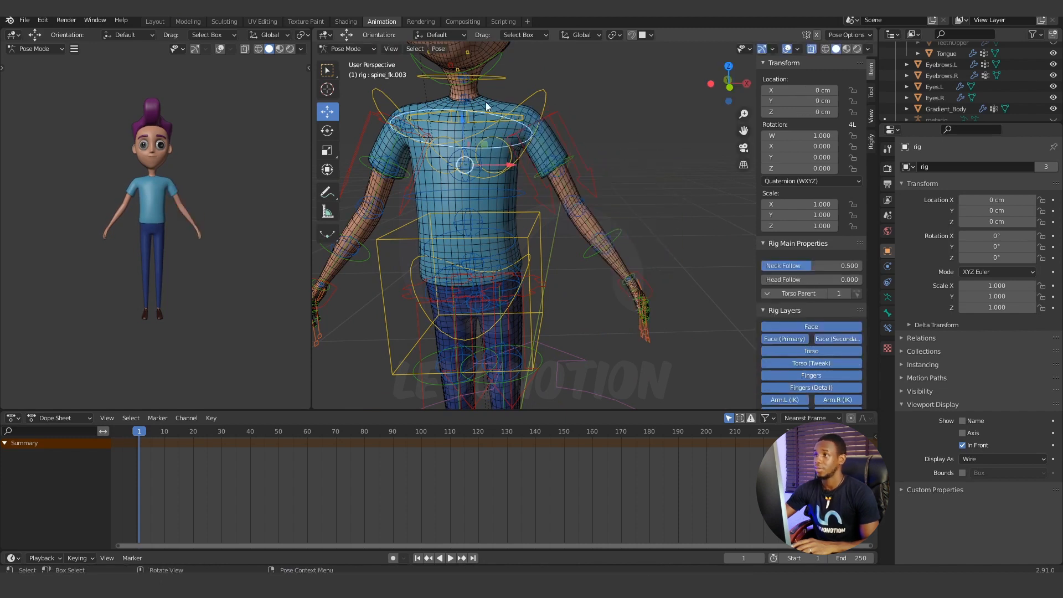
{"action": "left_click", "coordinate": [516, 113]}
{"action": "left_click", "coordinate": [518, 115]}
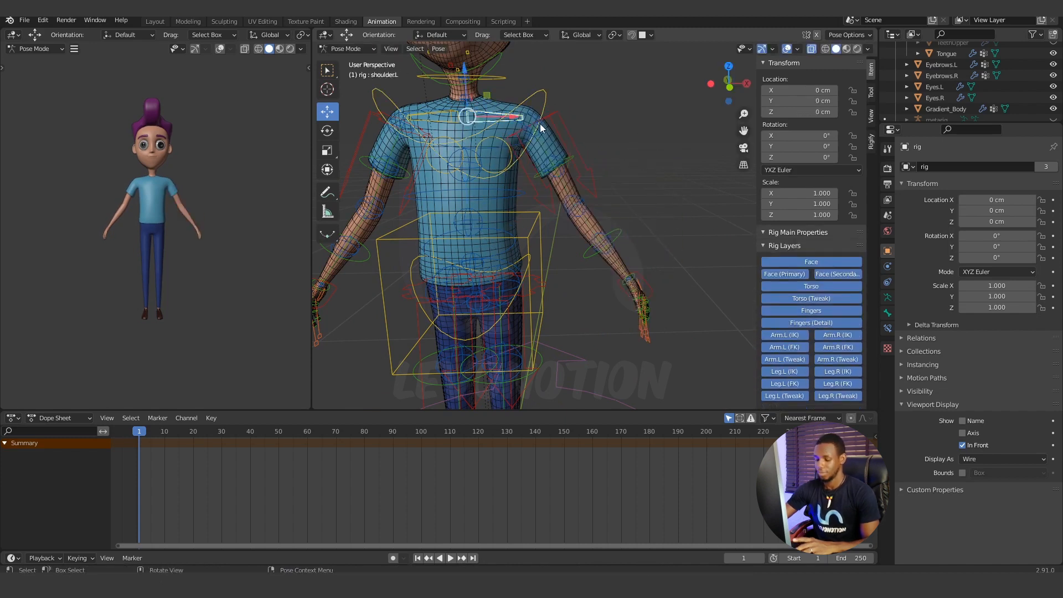
{"action": "key", "text": "r"}
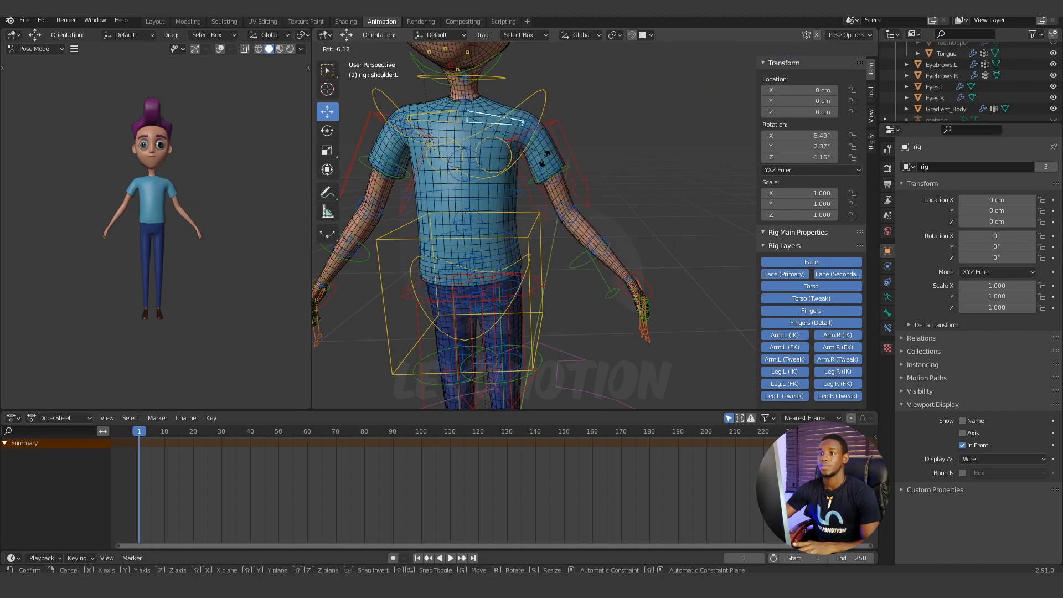
{"action": "key", "text": "Escape"}
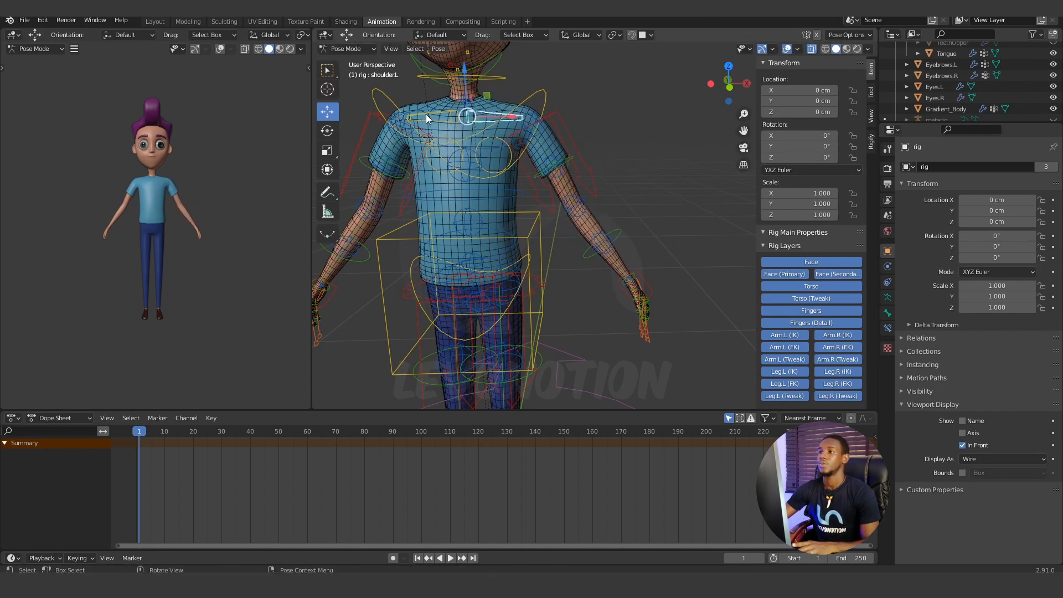
{"action": "left_click", "coordinate": [431, 114]}
{"action": "key", "text": "r"}
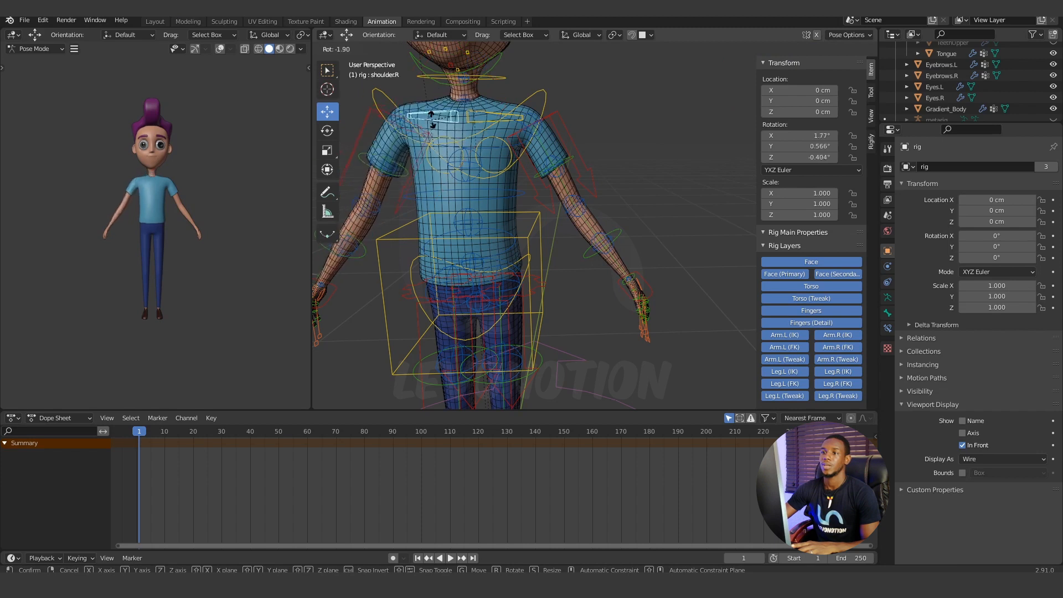
{"action": "key", "text": "Escape"}
Rotate the jaw master control 22° about the global X axis to open the mouth.
{"action": "scroll", "coordinate": [469, 169], "scroll_direction": "down", "scroll_amount": 3}
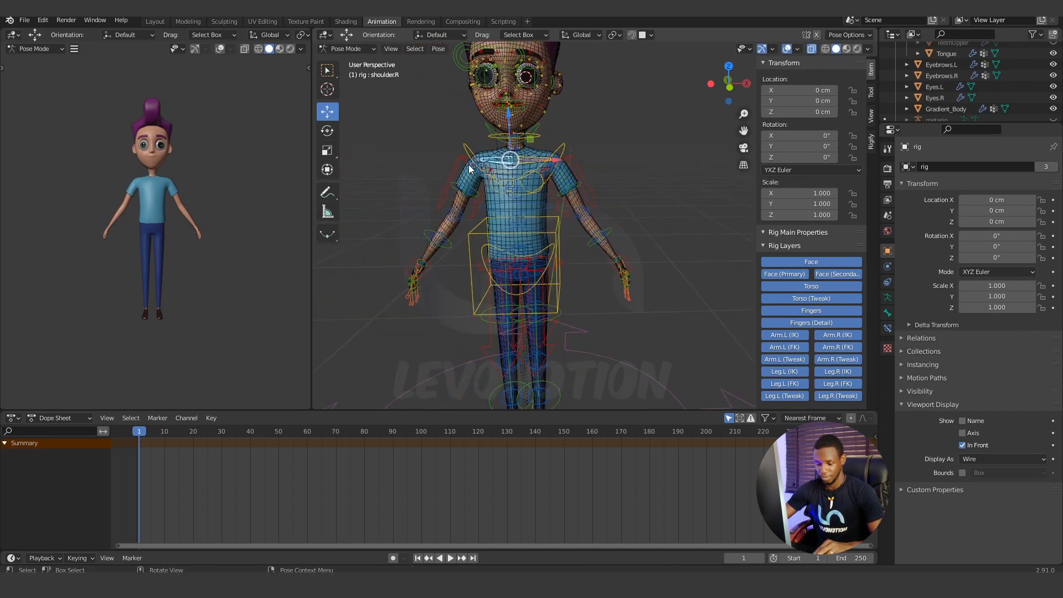
{"action": "middle_click_drag", "start_coordinate": [469, 169], "coordinate": [561, 291], "text": "shift"}
{"action": "scroll", "coordinate": [504, 291], "scroll_direction": "up", "scroll_amount": 5}
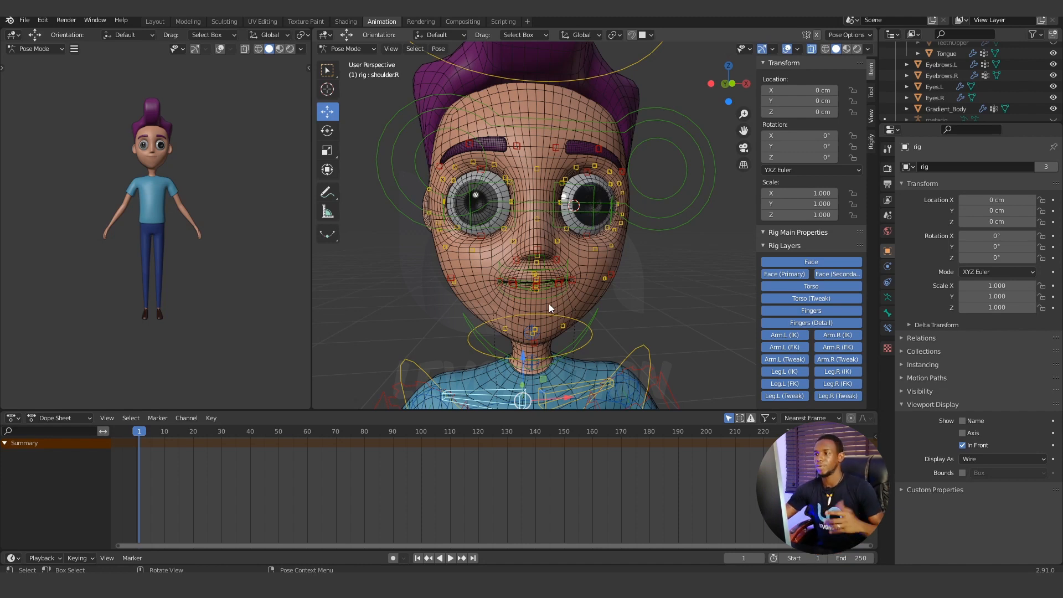
{"action": "mouse_move", "coordinate": [594, 305]}
{"action": "middle_mouse_down"}
{"action": "mouse_move", "coordinate": [584, 305]}
{"action": "mouse_move", "coordinate": [593, 304]}
{"action": "middle_mouse_up"}
{"action": "scroll", "coordinate": [584, 304], "scroll_direction": "down", "scroll_amount": 2}
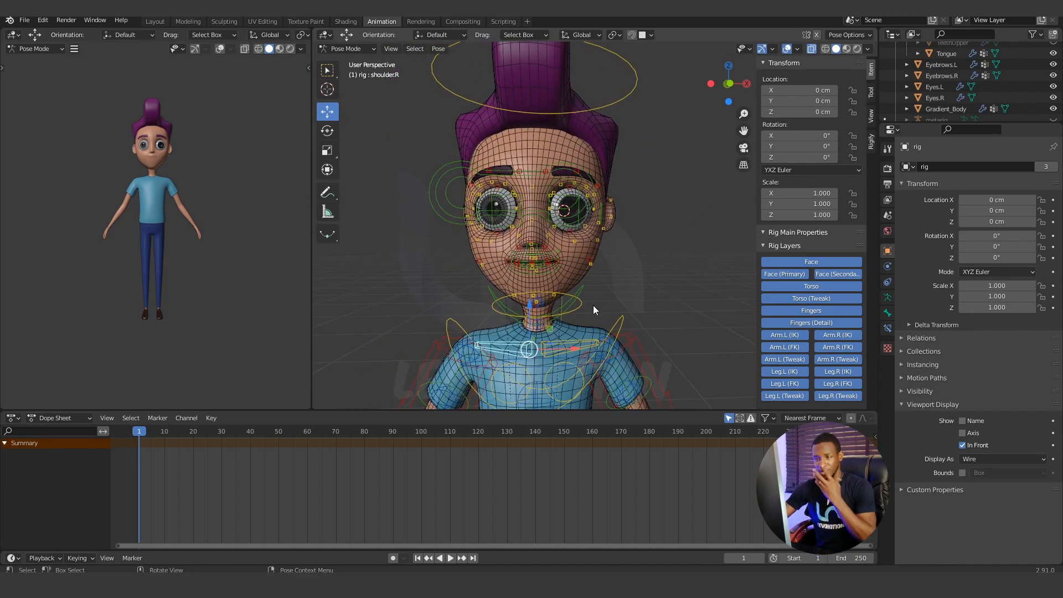
{"action": "left_click", "coordinate": [585, 286]}
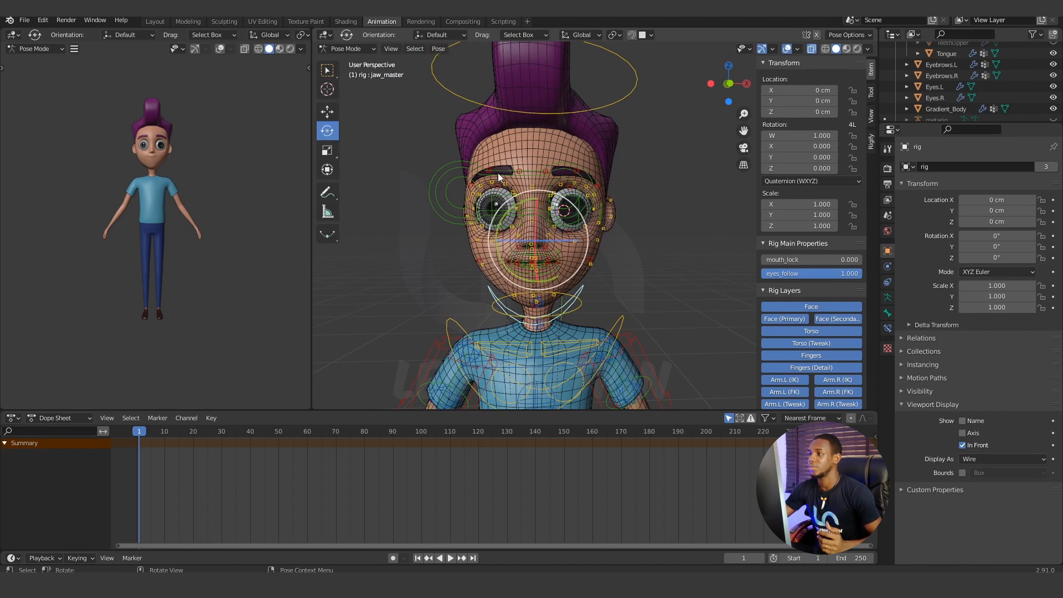
{"action": "left_click_drag", "start_coordinate": [537, 204], "coordinate": [560, 201]}
Check the open mouth up close and fine-tune the jaw master control by about -0.13° about the global X axis.
{"action": "scroll", "coordinate": [210, 166], "scroll_direction": "up", "scroll_amount": 4}
{"action": "middle_click_drag", "start_coordinate": [209, 169], "coordinate": [210, 255], "text": "shift"}
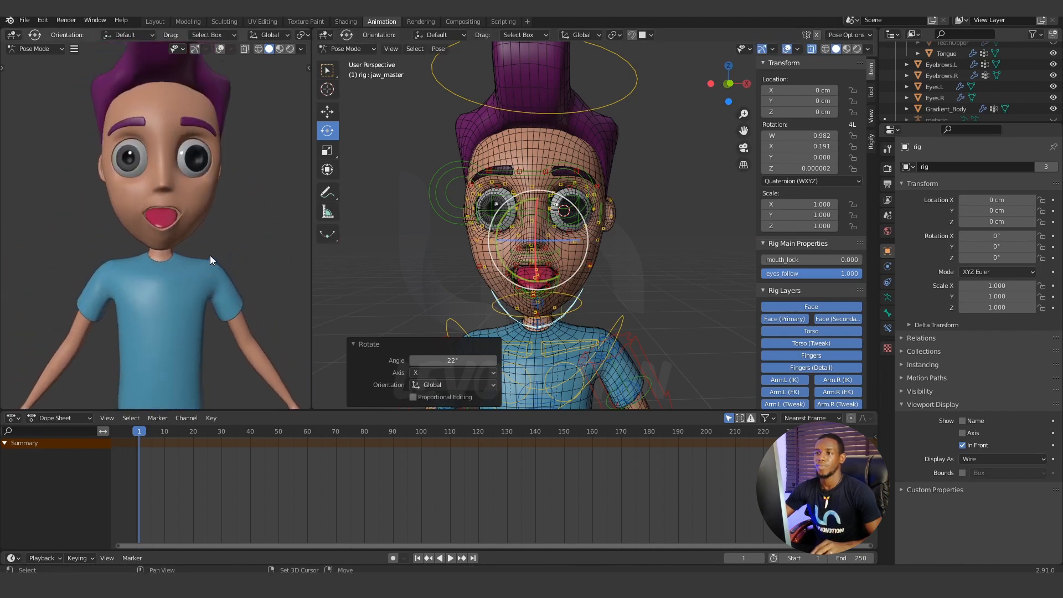
{"action": "scroll", "coordinate": [182, 221], "scroll_direction": "up", "scroll_amount": 3}
{"action": "scroll", "coordinate": [189, 200], "scroll_direction": "down", "scroll_amount": 2}
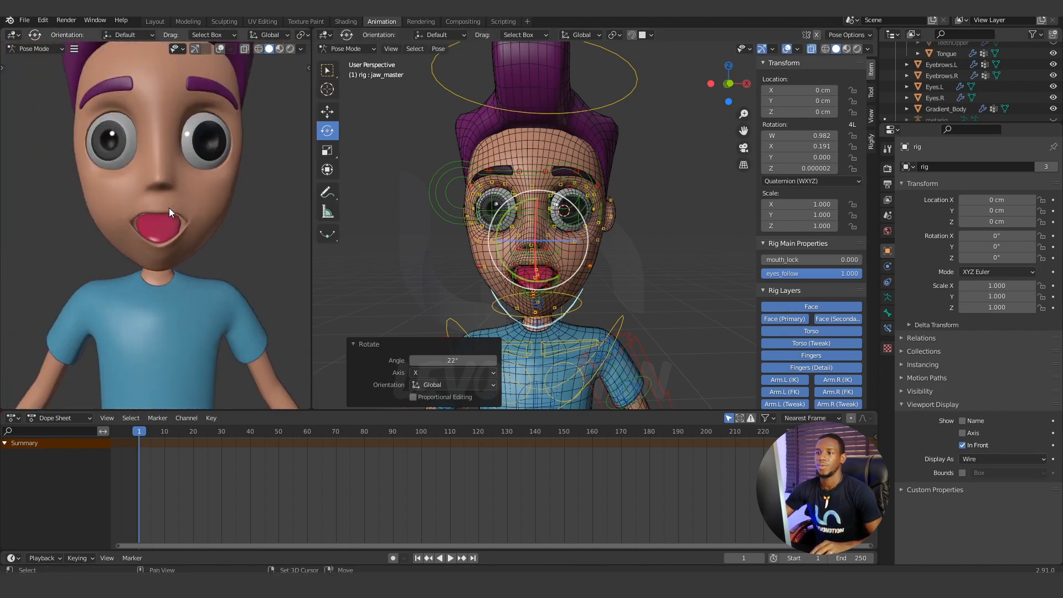
{"action": "scroll", "coordinate": [167, 219], "scroll_direction": "up", "scroll_amount": 3}
{"action": "middle_click_drag", "start_coordinate": [166, 238], "coordinate": [168, 223]}
{"action": "middle_click_drag", "start_coordinate": [561, 257], "coordinate": [452, 214]}
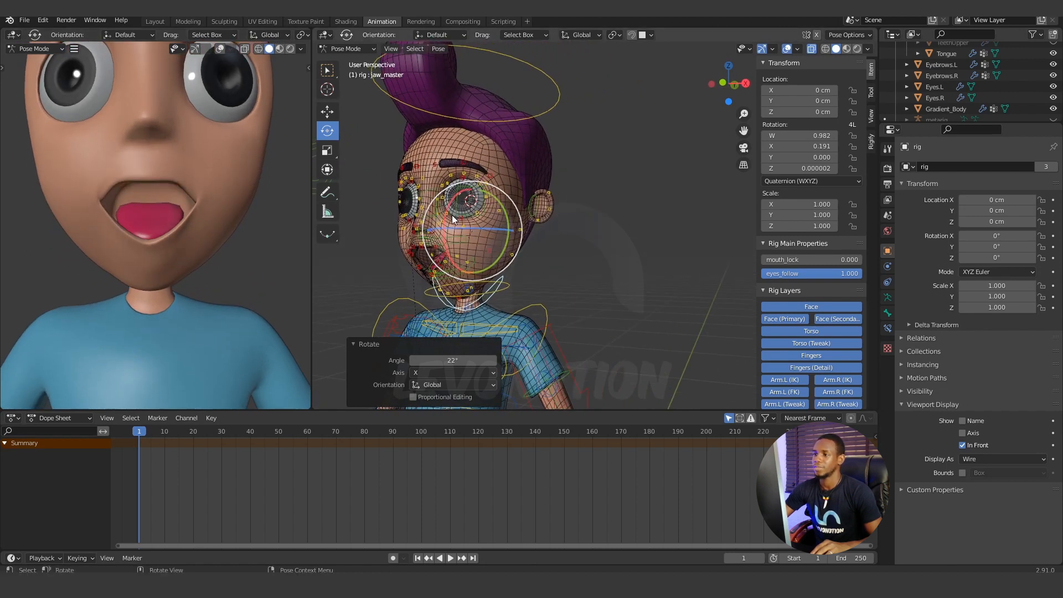
{"action": "key", "text": "r"}
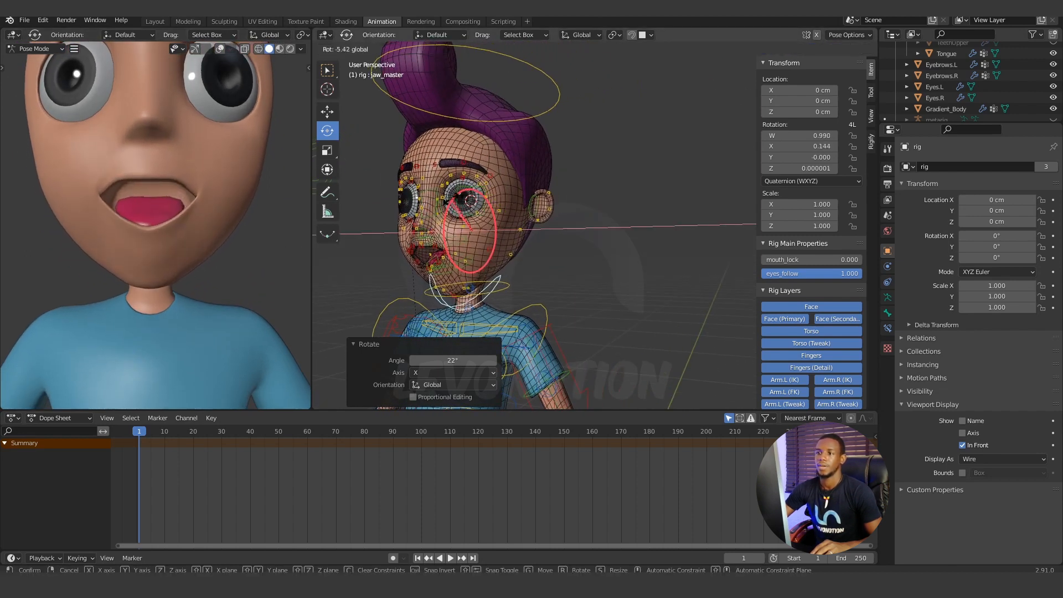
{"action": "left_click", "coordinate": [191, 175]}
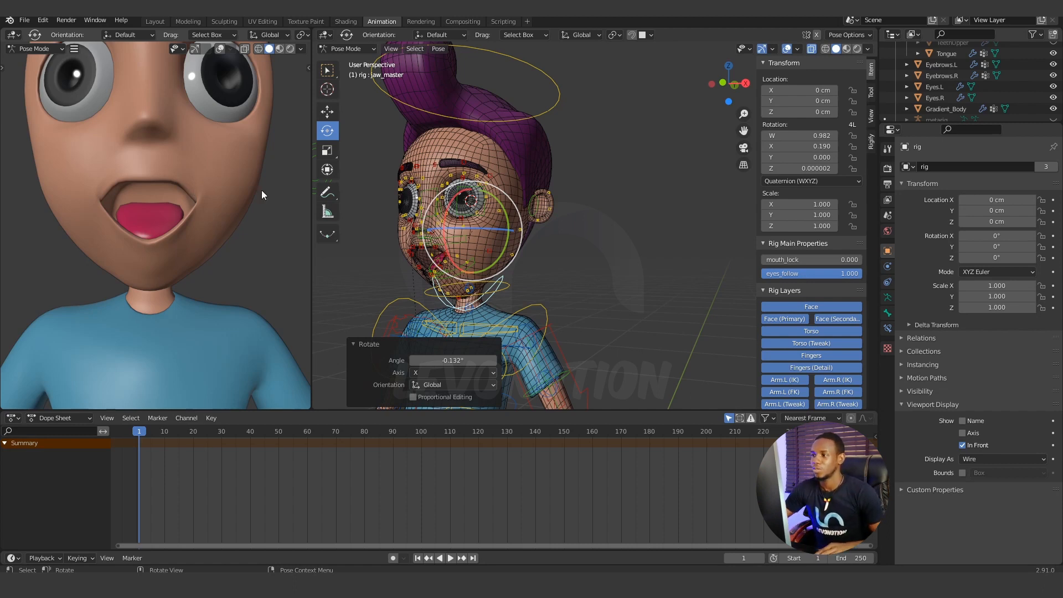
Partly close the jaw and swing the jaw master control sideways, finishing with a 2.23° rotation about the global Y axis.
{"action": "middle_click_drag", "start_coordinate": [420, 238], "coordinate": [466, 258]}
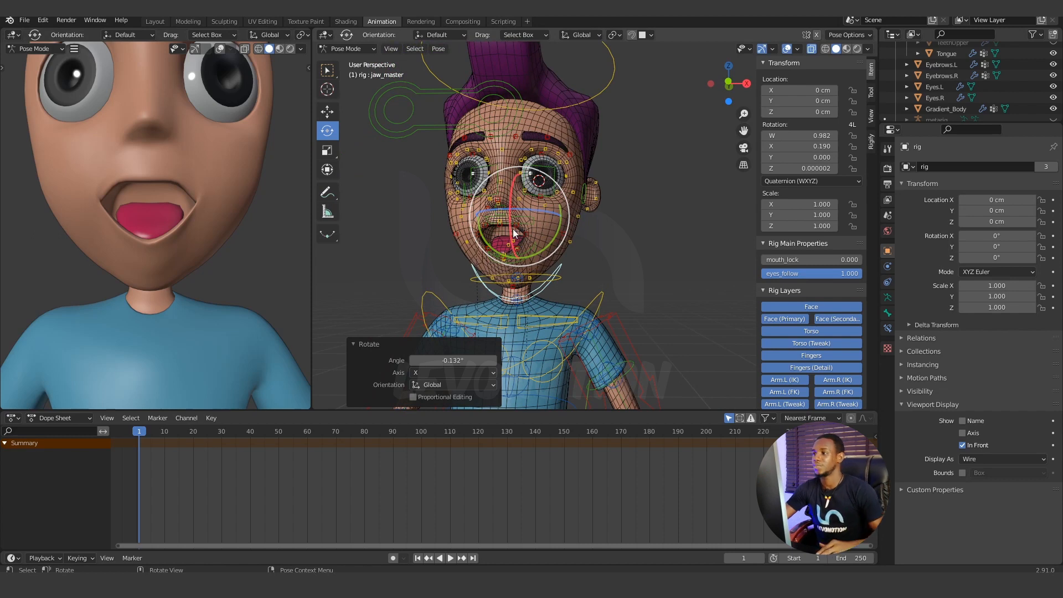
{"action": "mouse_move", "coordinate": [519, 192]}
{"action": "left_mouse_down"}
{"action": "mouse_move", "coordinate": [526, 208]}
{"action": "mouse_move", "coordinate": [503, 180]}
{"action": "mouse_move", "coordinate": [525, 176]}
{"action": "left_mouse_up"}
{"action": "left_click_drag", "start_coordinate": [553, 241], "coordinate": [533, 253]}
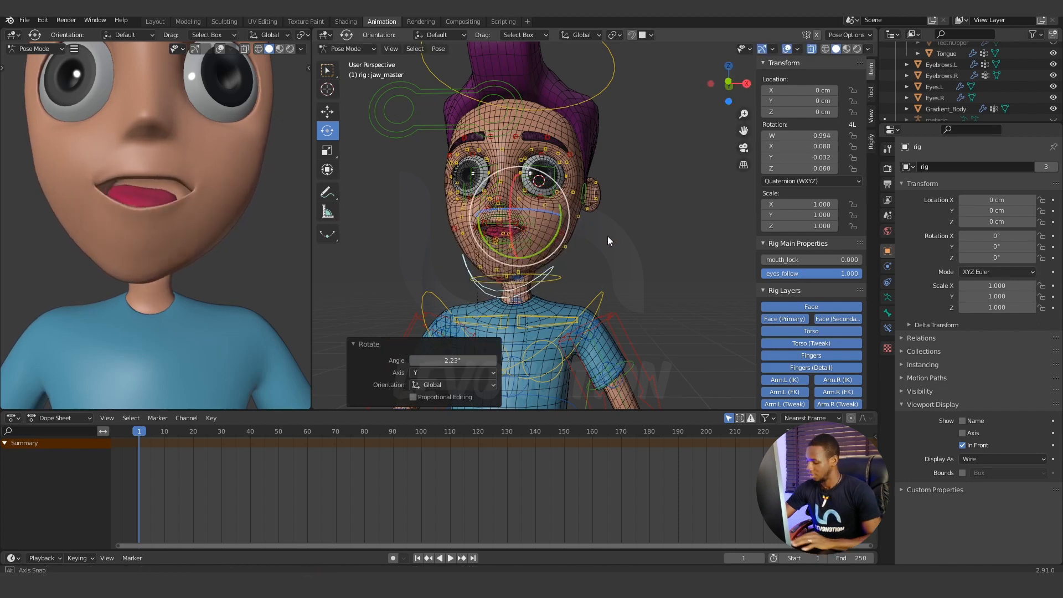
Rotate the jaw master control 12.7° about the global X axis to open the mouth wider, plus a further 0.477°.
{"action": "middle_click_drag", "start_coordinate": [607, 236], "coordinate": [673, 228]}
{"action": "key", "text": "KP_3"}
{"action": "scroll", "coordinate": [450, 267], "scroll_direction": "up", "scroll_amount": 4}
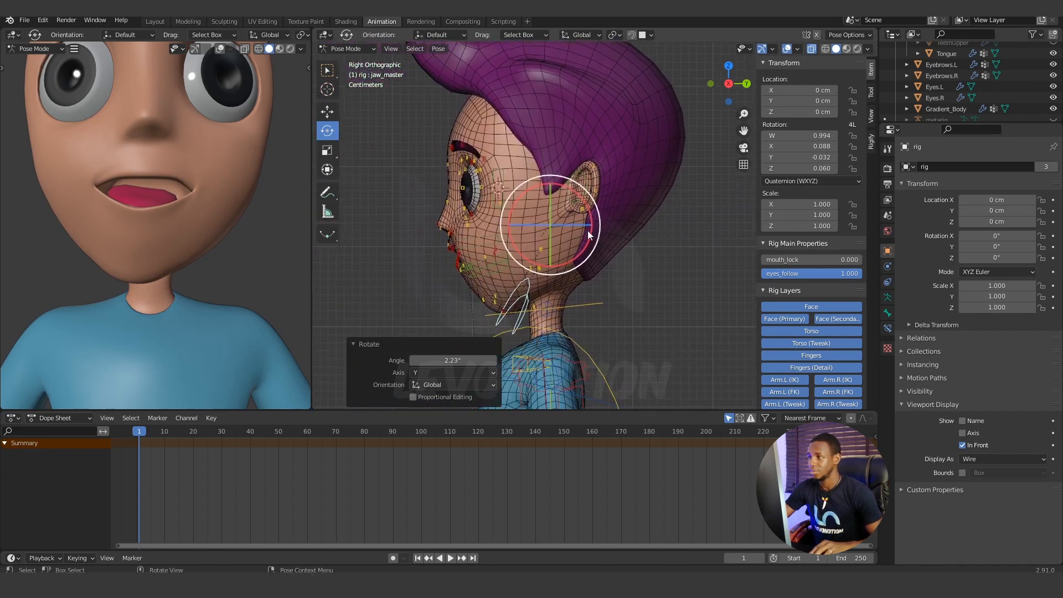
{"action": "left_click_drag", "start_coordinate": [530, 188], "coordinate": [520, 198]}
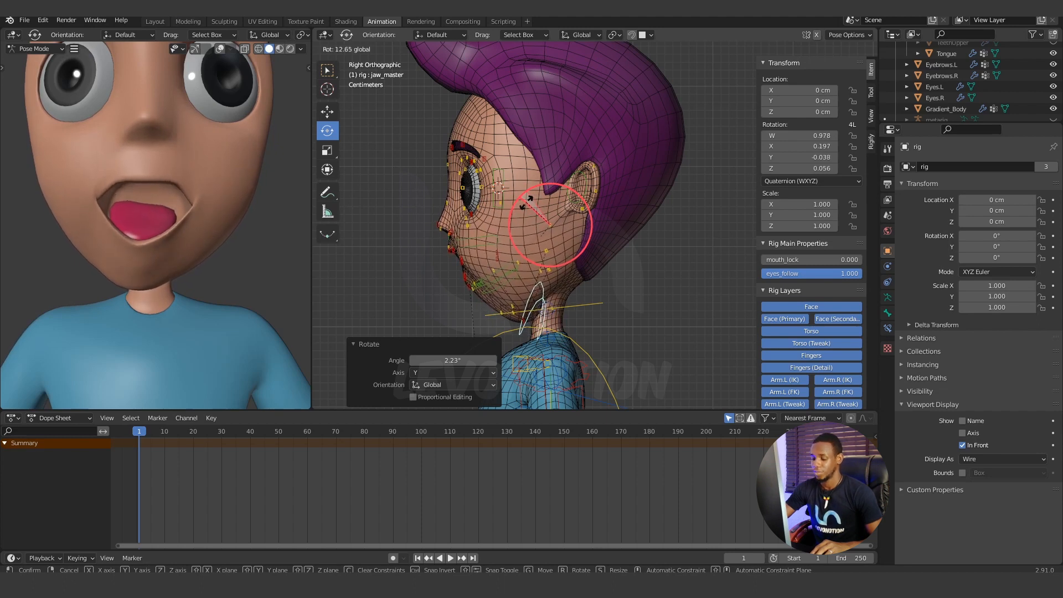
{"action": "left_click", "coordinate": [527, 203]}
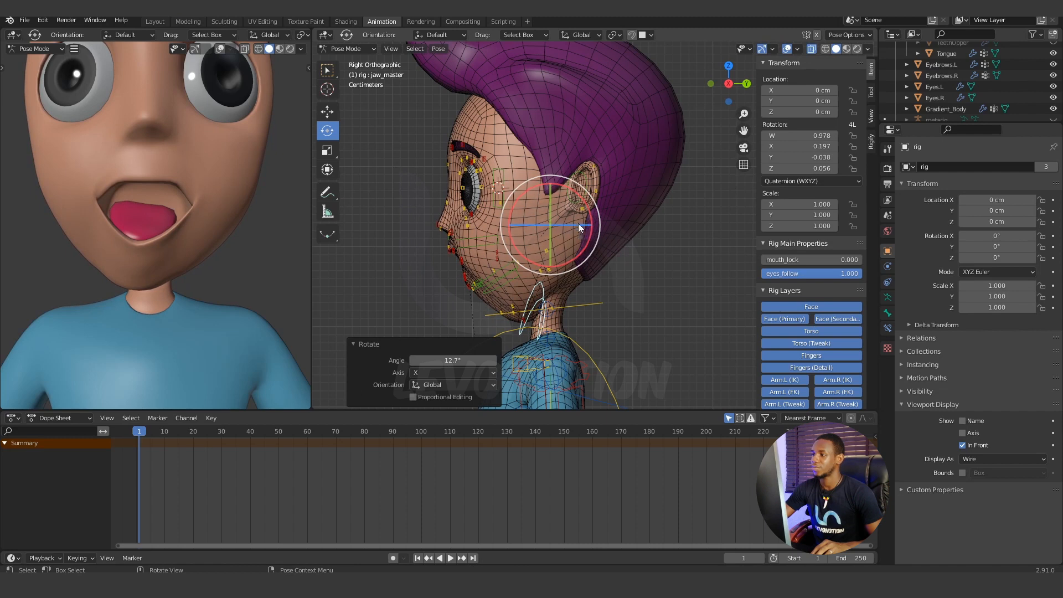
{"action": "left_click_drag", "start_coordinate": [519, 195], "coordinate": [522, 208]}
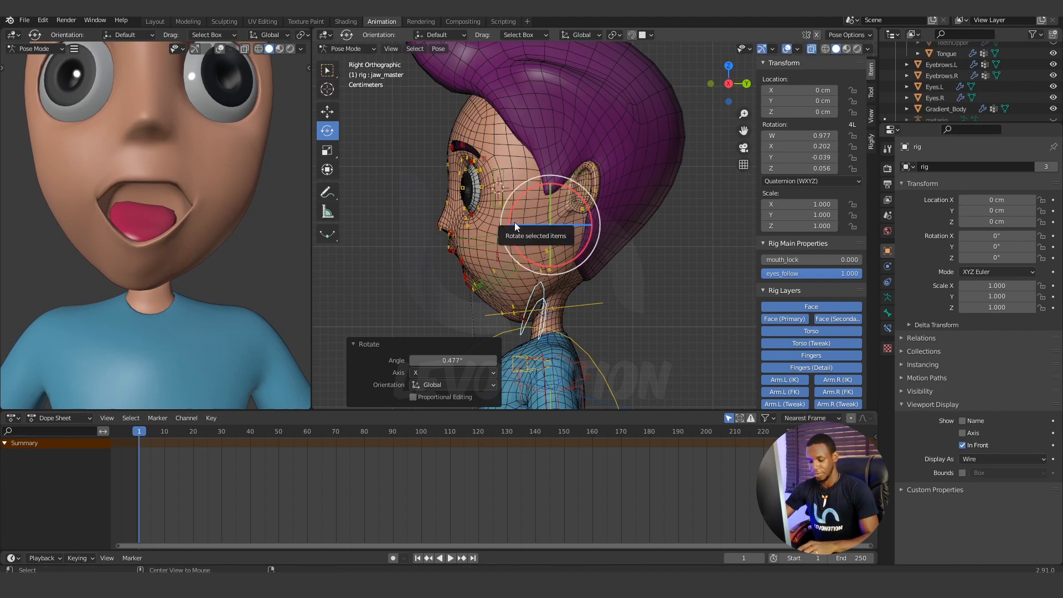
Clear the jaw master control's rotation, then test-rotate it freely and cancel that rotation.
{"action": "key", "text": "alt+r"}
{"action": "key", "text": "r"}
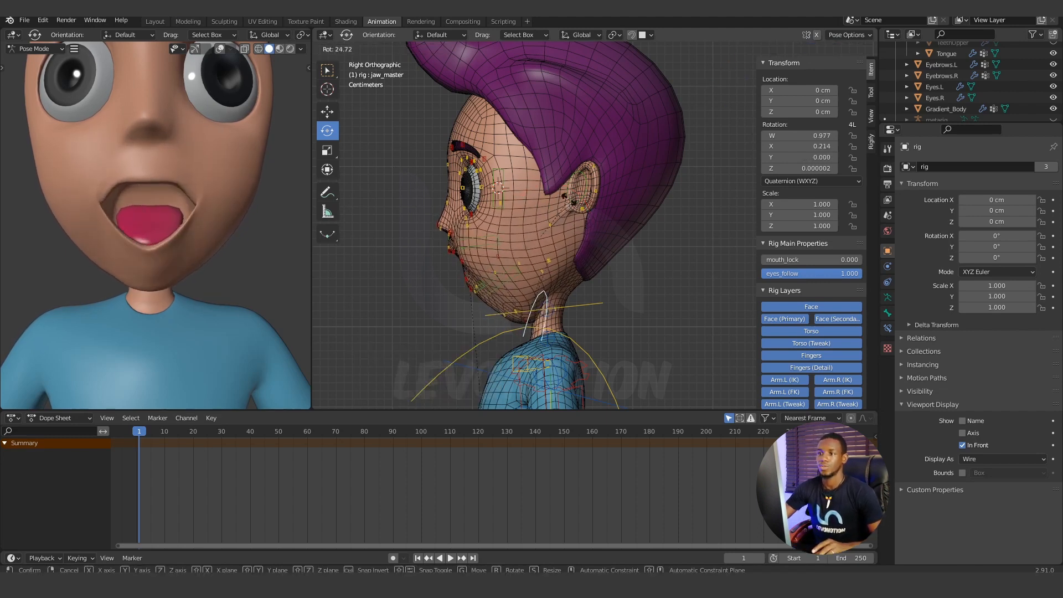
{"action": "key", "text": "Escape"}
Move the middle control of the character's left upper eyelid -2.8764 cm along the global Z axis to lower the lid.
{"action": "middle_click_drag", "start_coordinate": [541, 210], "coordinate": [545, 241]}
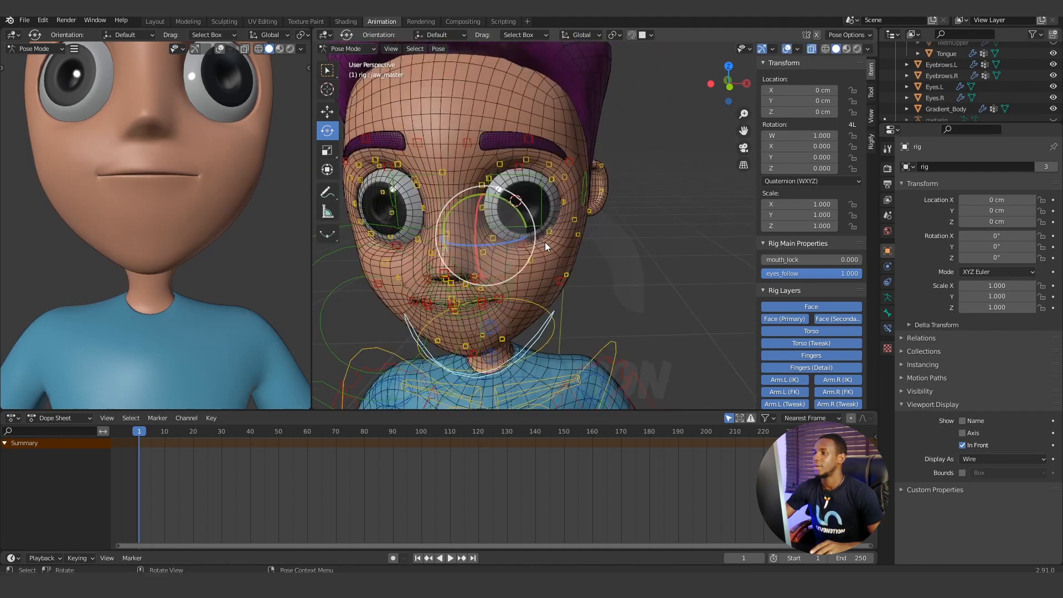
{"action": "left_click", "coordinate": [528, 180]}
{"action": "middle_click_drag", "start_coordinate": [527, 185], "coordinate": [538, 185]}
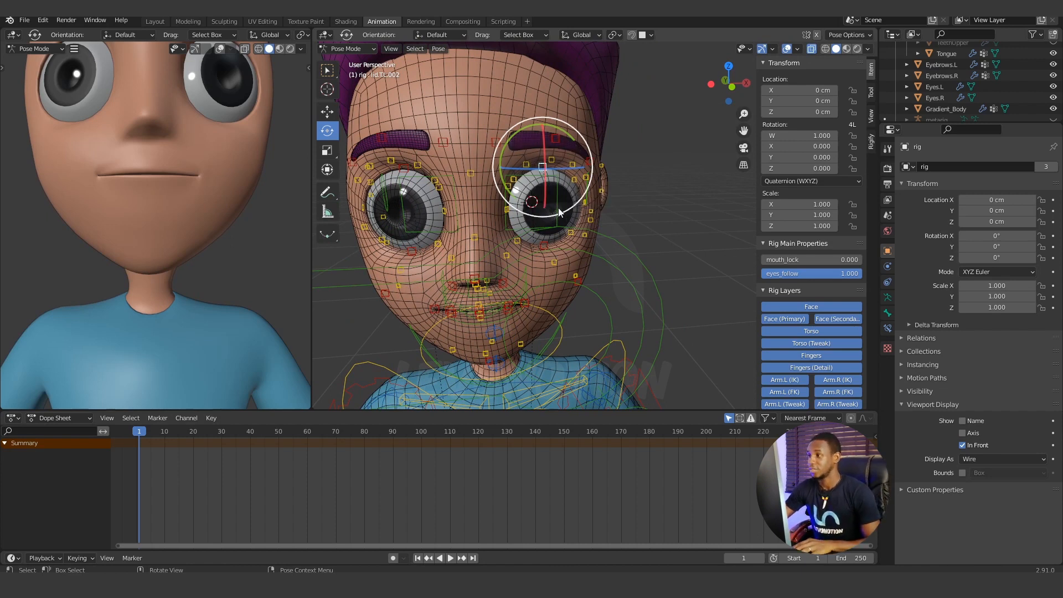
{"action": "left_click", "coordinate": [327, 115]}
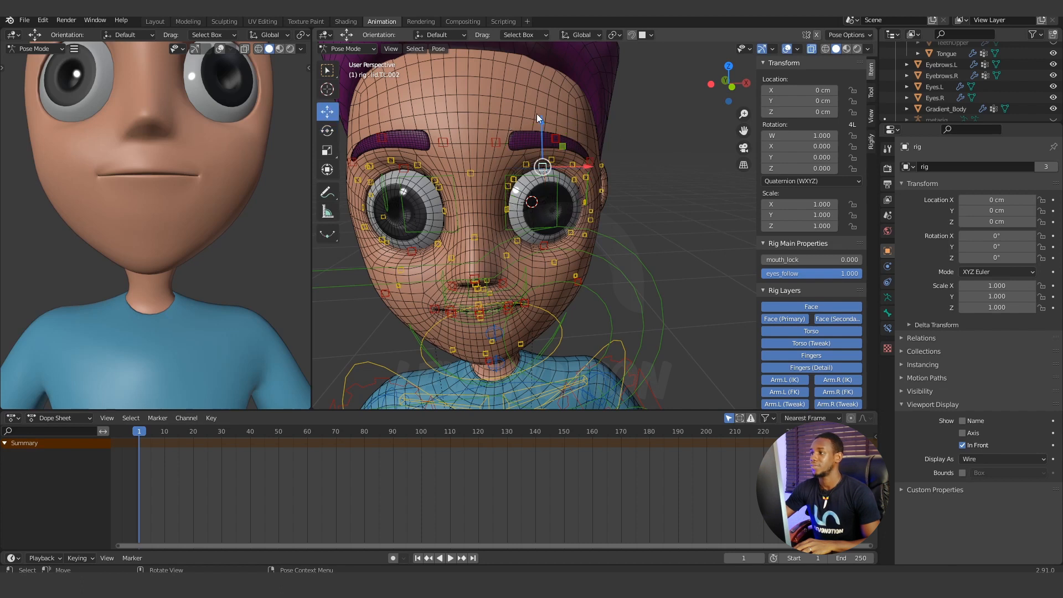
{"action": "left_click_drag", "start_coordinate": [542, 120], "coordinate": [546, 157]}
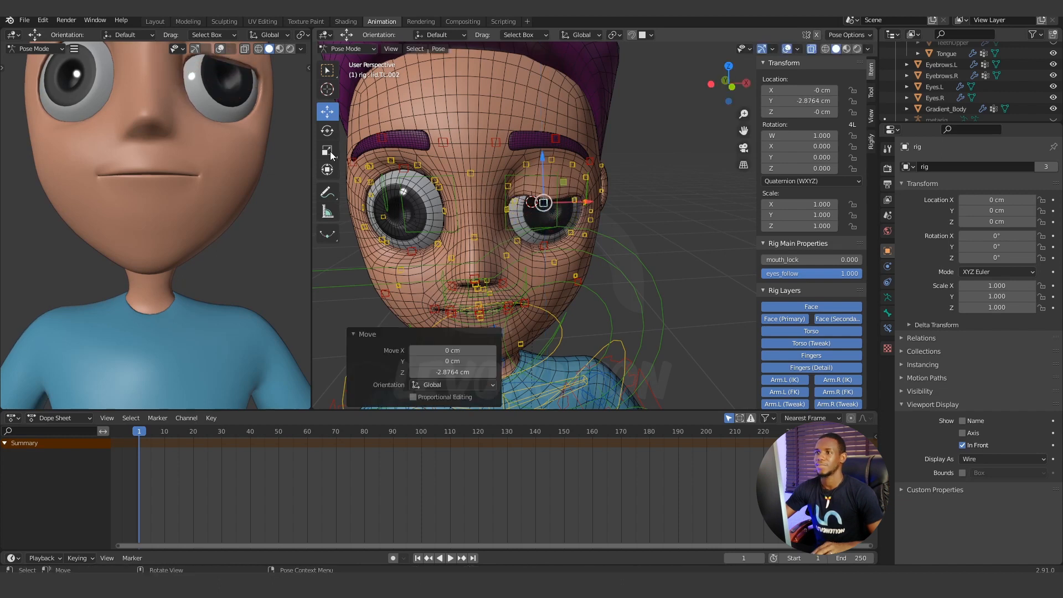
Check the lowered left eyelid, adjust its control by 0.58359 cm along the global Z axis, and clear the control's location.
{"action": "middle_click_drag", "start_coordinate": [217, 133], "coordinate": [209, 214], "text": "shift"}
{"action": "mouse_move", "coordinate": [546, 161]}
{"action": "left_mouse_down"}
{"action": "mouse_move", "coordinate": [548, 177]}
{"action": "mouse_move", "coordinate": [559, 152]}
{"action": "mouse_move", "coordinate": [548, 227]}
{"action": "mouse_move", "coordinate": [565, 152]}
{"action": "left_mouse_up"}
{"action": "scroll", "coordinate": [560, 224], "scroll_direction": "down", "scroll_amount": 6}
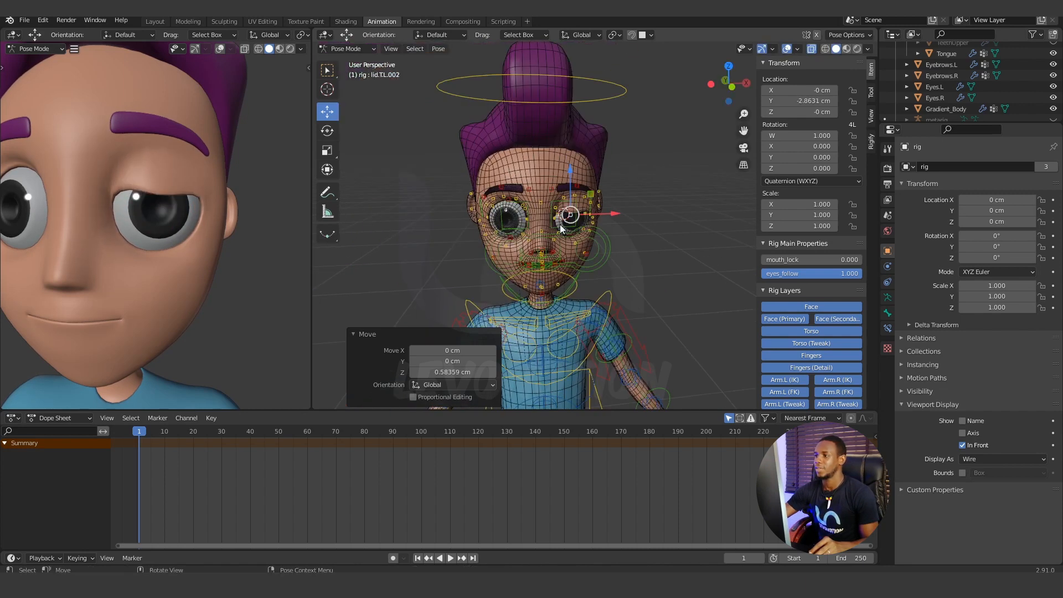
{"action": "key", "text": "alt+g"}
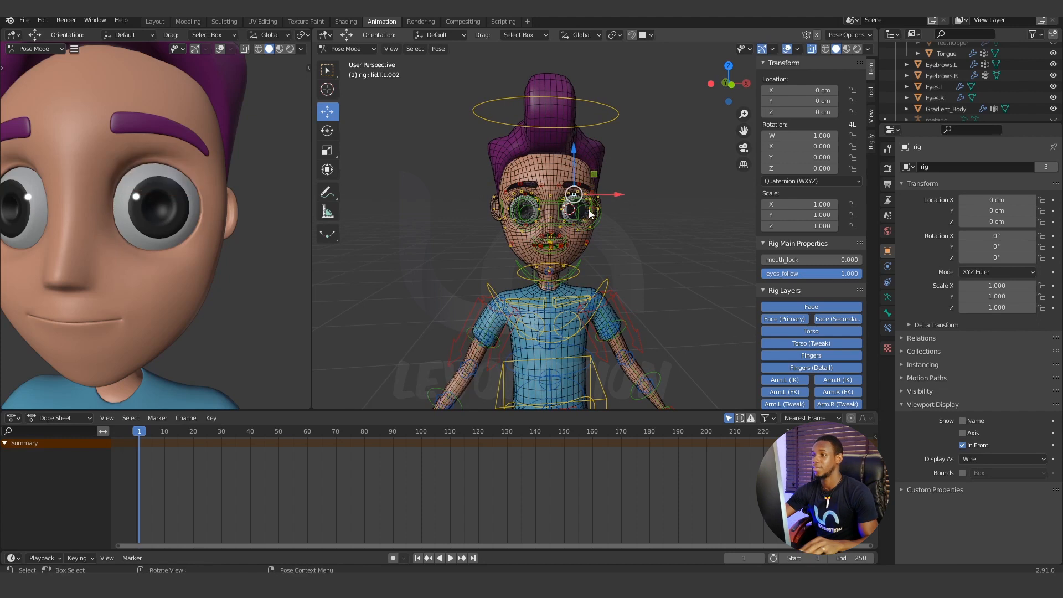
Test-rotate the head control, cancel the rotation, and check the whole character in both viewports.
{"action": "scroll", "coordinate": [571, 238], "scroll_direction": "down", "scroll_amount": 3}
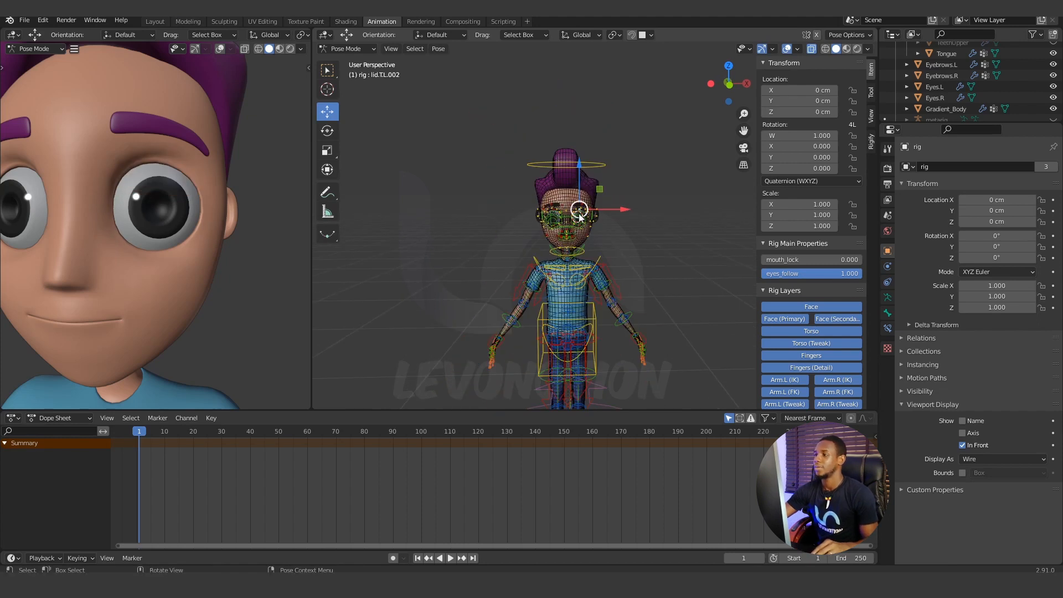
{"action": "left_click", "coordinate": [567, 249]}
{"action": "middle_click_drag", "start_coordinate": [602, 255], "coordinate": [563, 240]}
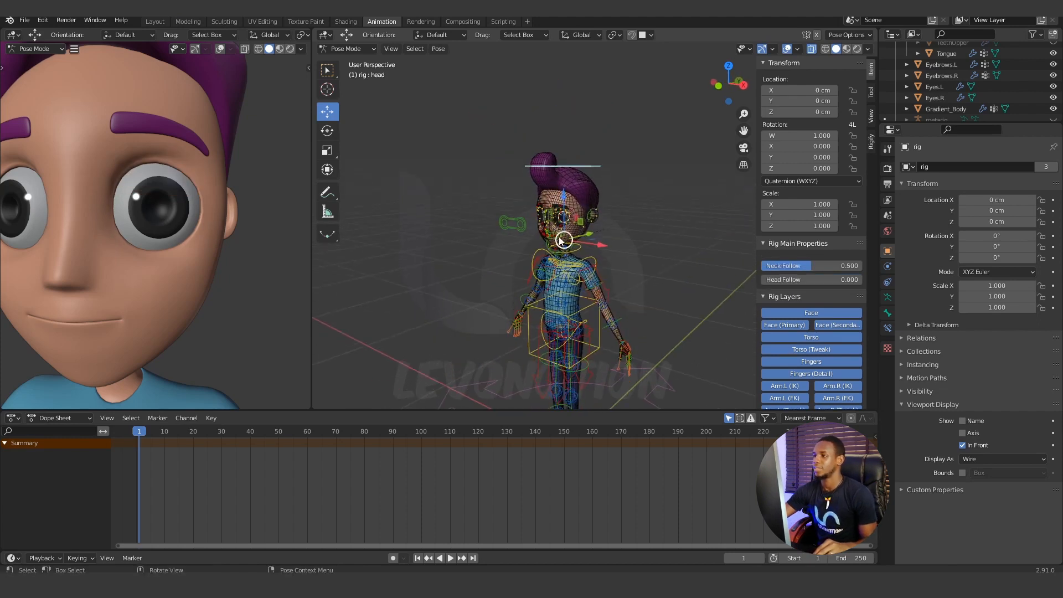
{"action": "key", "text": "r"}
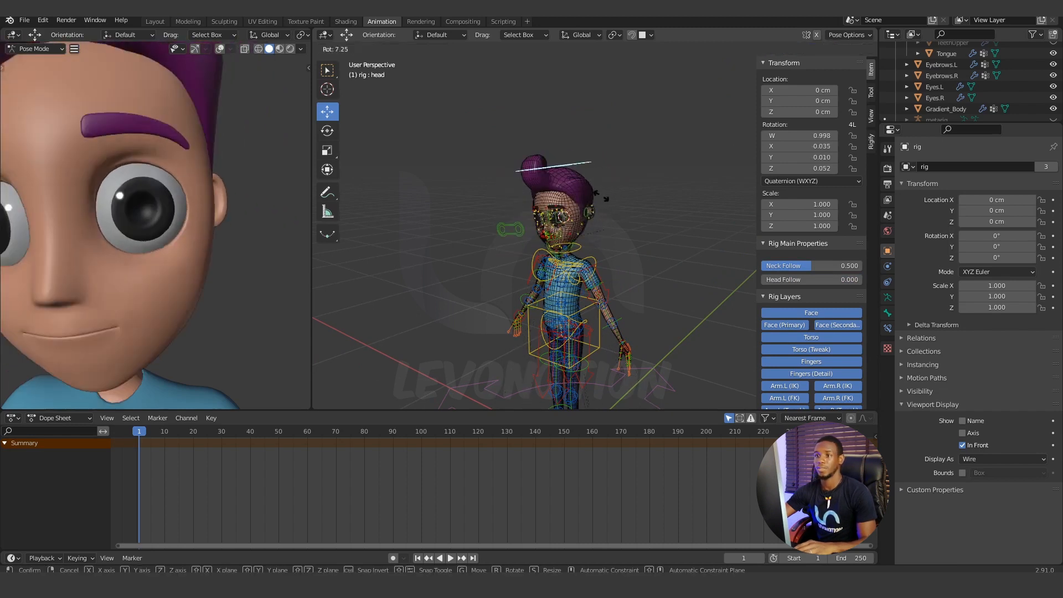
{"action": "right_click", "coordinate": [610, 197]}
{"action": "scroll", "coordinate": [149, 201], "scroll_direction": "down", "scroll_amount": 6}
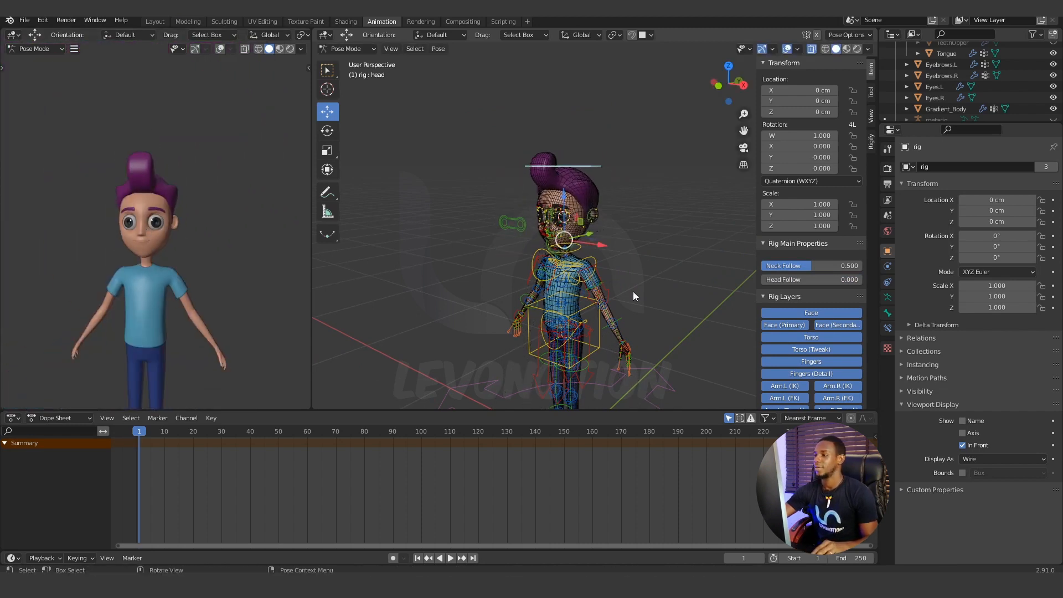
{"action": "middle_click_drag", "start_coordinate": [633, 291], "coordinate": [640, 253]}
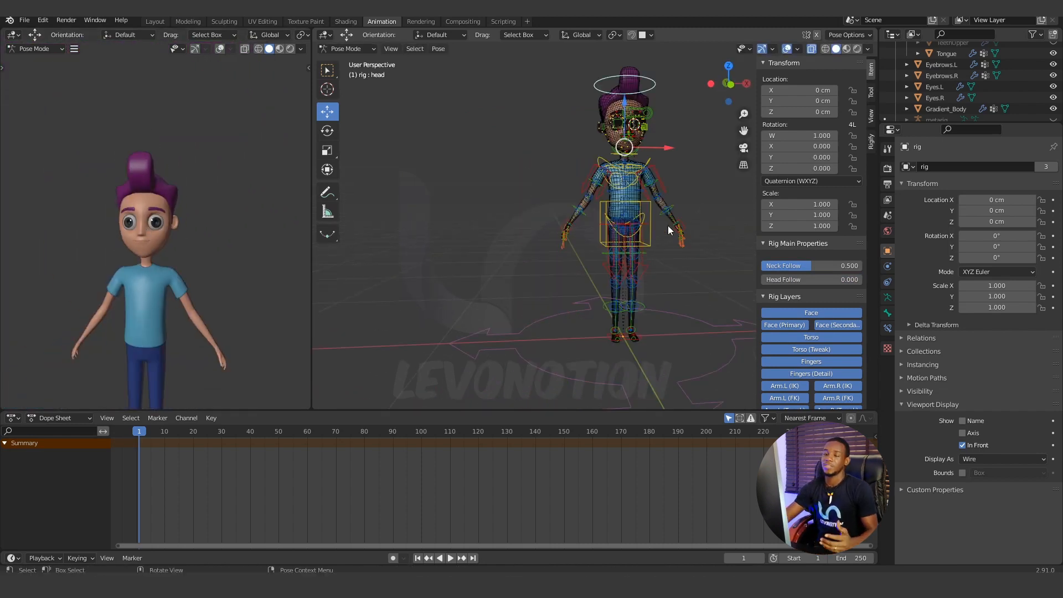